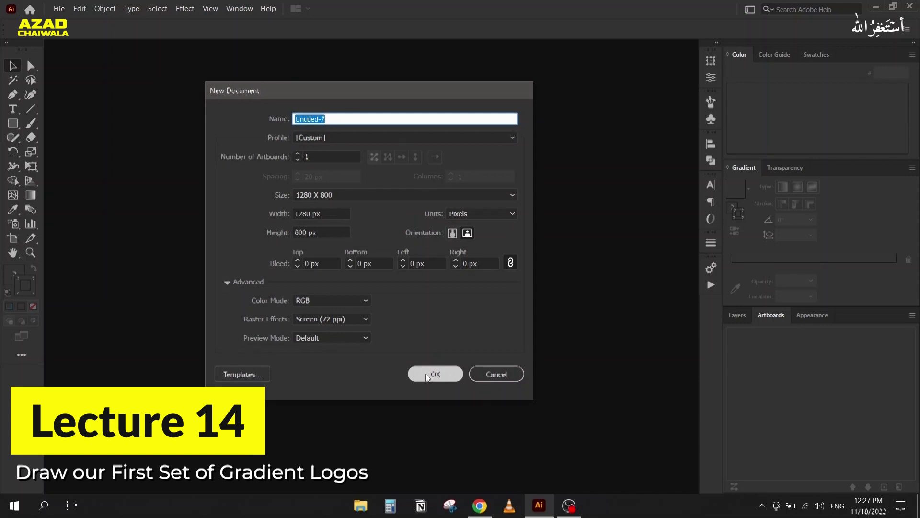
- Create a 1280 x 800 px RGB document and bring in the Gradient Designs logo sheet image as a reference
left_click(427, 375)
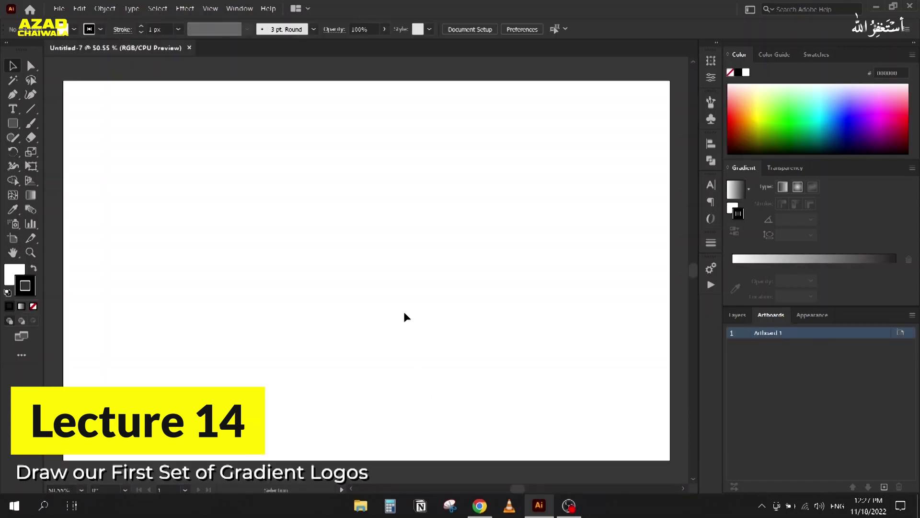
left_click(918, 511)
left_click_drag(32, 28, 361, 193)
scroll(235, 211, "down", 4)
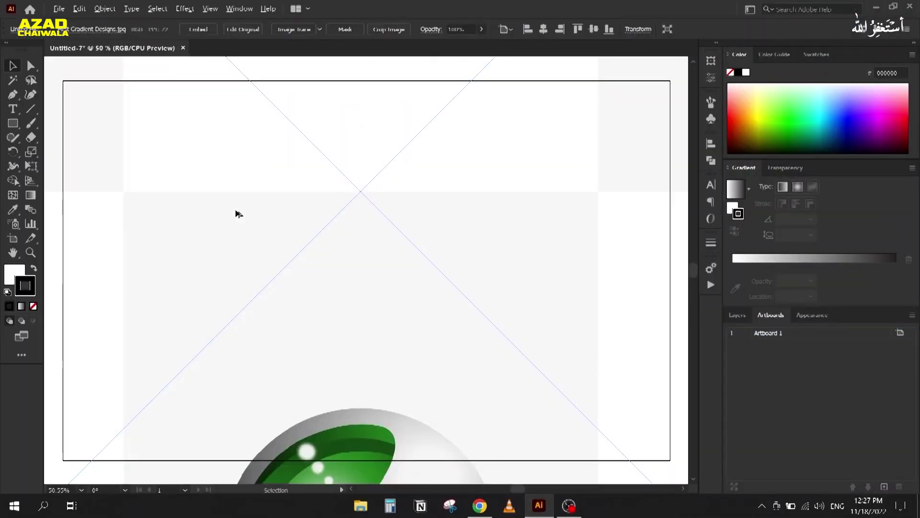
scroll(279, 214, "down", 1)
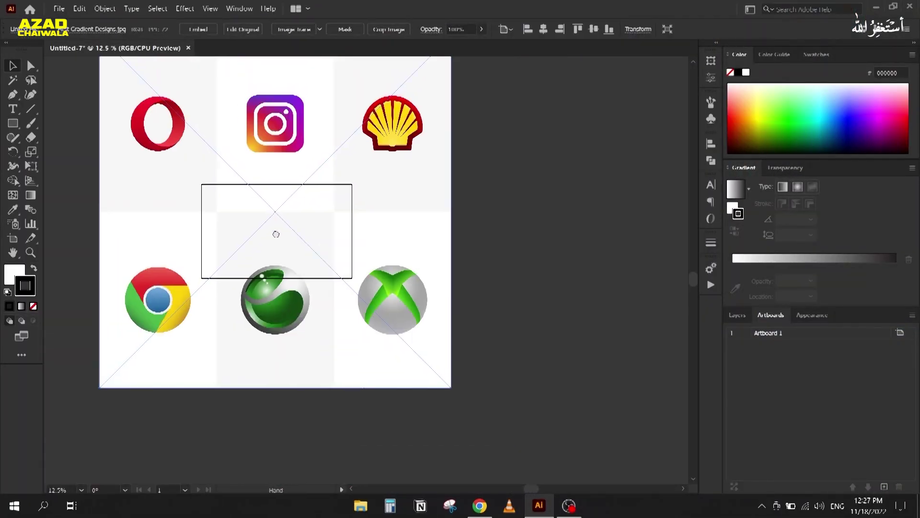
- Scale the logo sheet down to the artboard's height and place it against the artboard's right edge
left_click_drag(100, 70, 355, 282)
left_click_drag(386, 359, 382, 251)
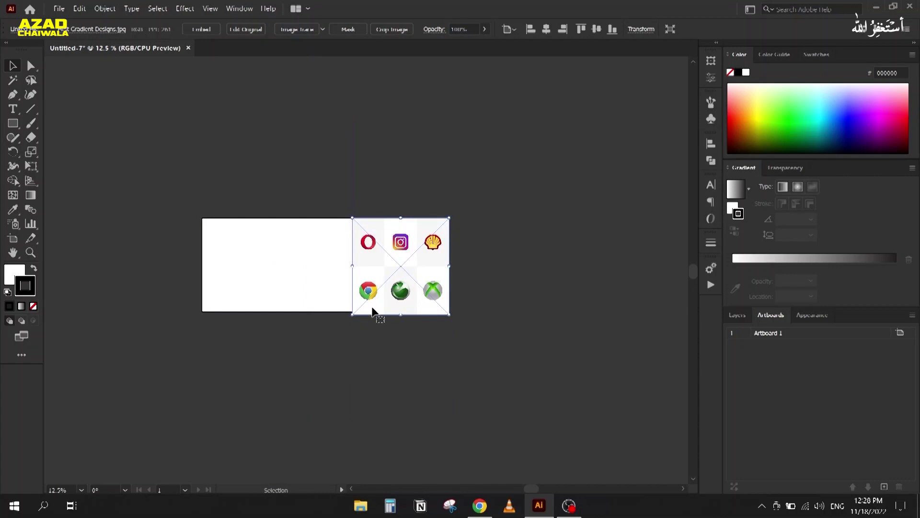
scroll(368, 286, "up", 3, "alt")
left_click_drag(582, 363, 575, 357)
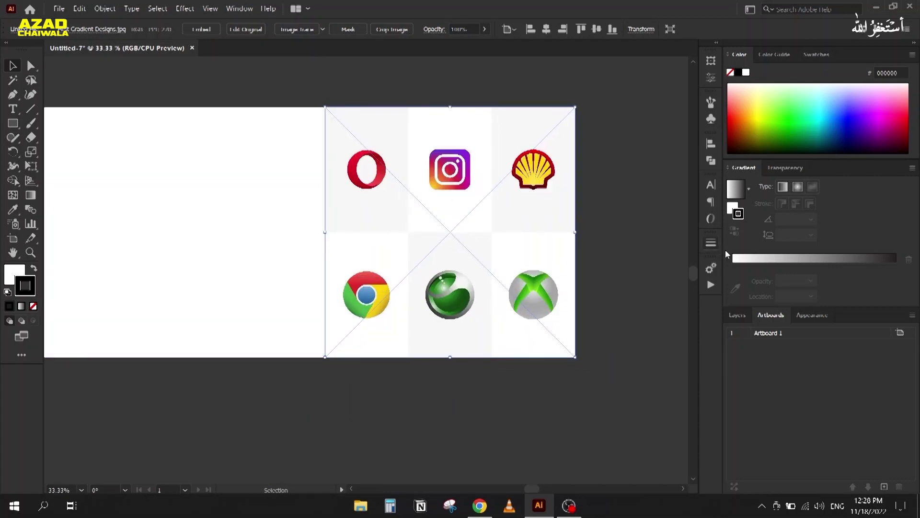
- Expand Layer 1 and lock the linked logo sheet image
left_click(737, 314)
left_click(762, 333)
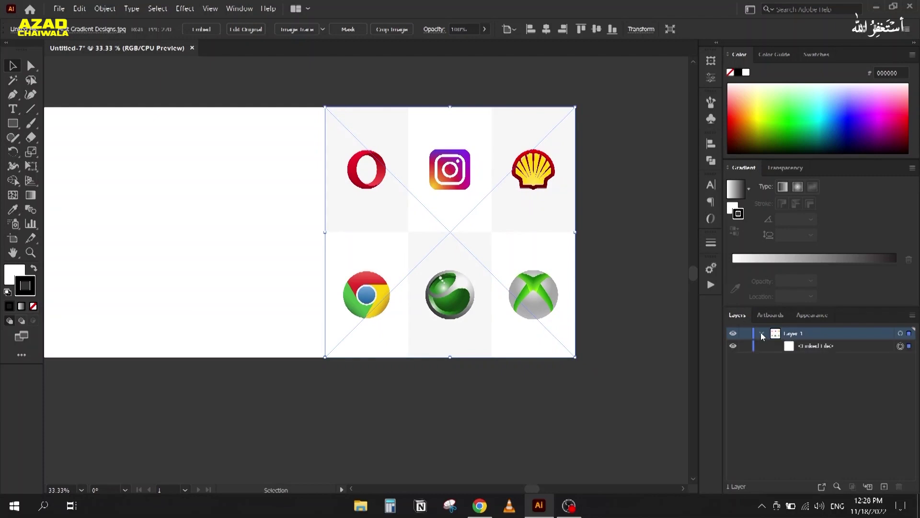
left_click(745, 346)
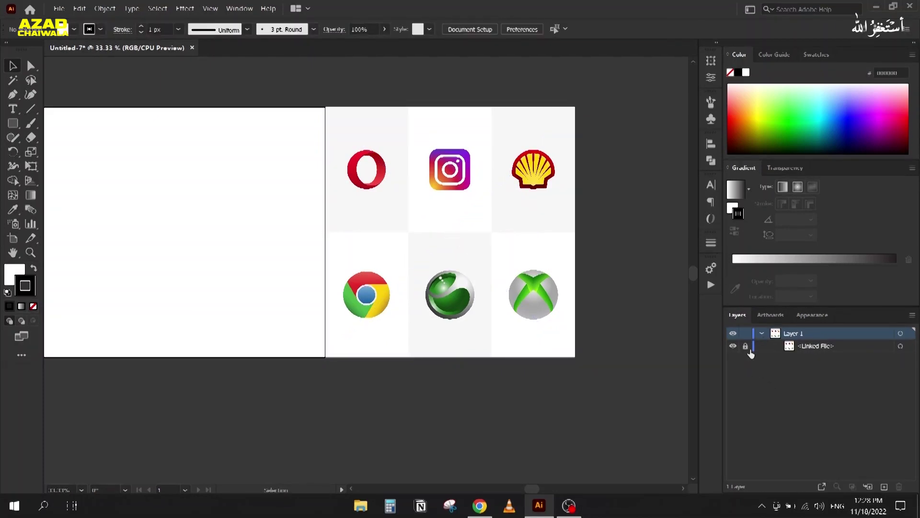
- Trace the Opera logo with three unfilled black-stroked ellipses: the outer edge, the inner band's edge and the central opening
scroll(349, 156, "up", 4)
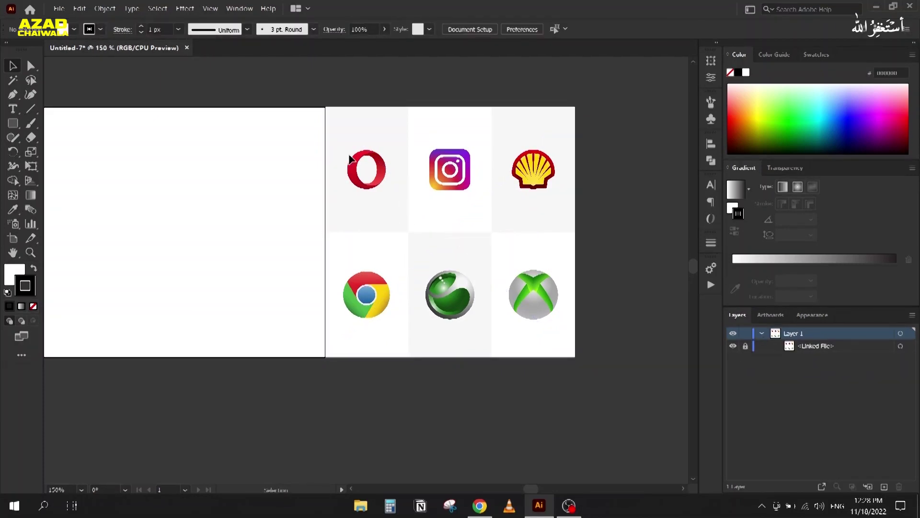
scroll(411, 186, "down", 2)
key("space")
left_click_drag(434, 200, 248, 133)
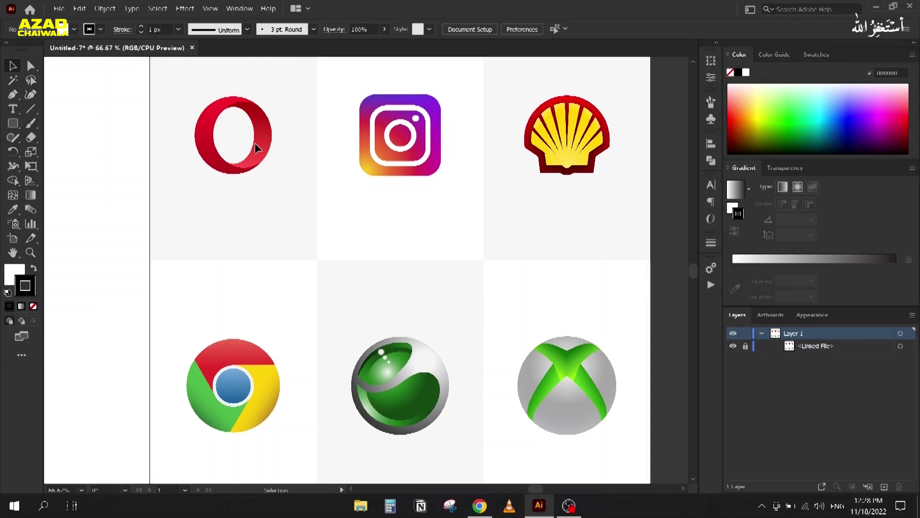
scroll(197, 90, "up", 4)
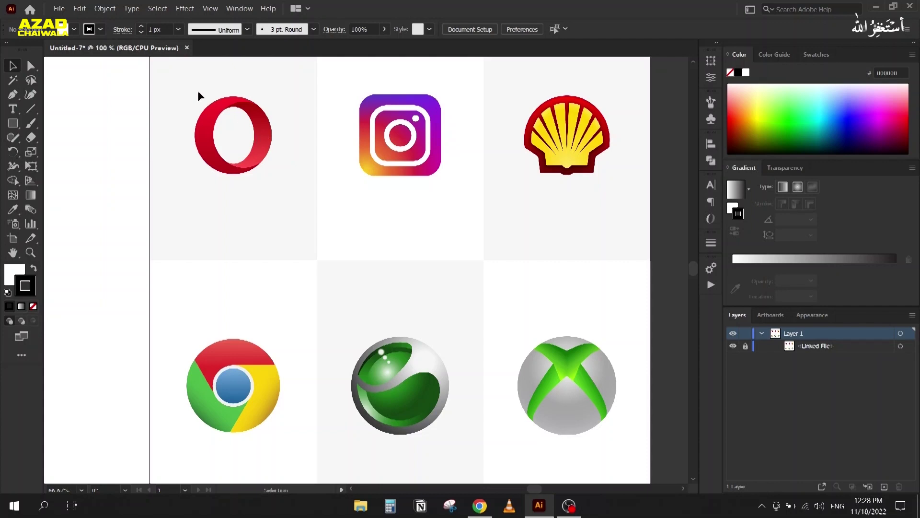
left_click_drag(245, 227, 240, 176)
scroll(240, 177, "down", 1)
left_click_drag(12, 122, 58, 154)
left_click(18, 272)
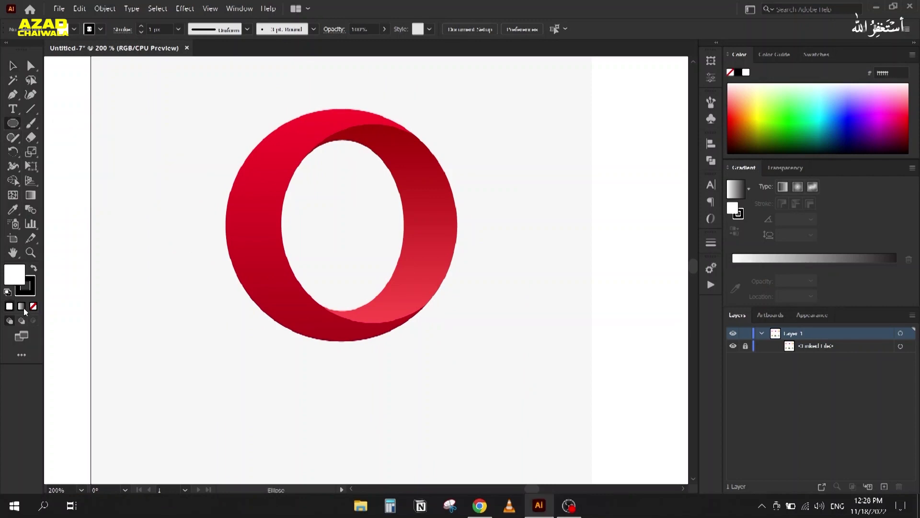
left_click(34, 307)
mouse_move(255, 140)
left_mouse_down()
mouse_move(450, 385)
mouse_move(437, 312)
mouse_move(439, 340)
mouse_move(415, 339)
mouse_move(443, 333)
mouse_move(459, 343)
left_mouse_up()
mouse_move(312, 160)
left_mouse_down()
mouse_move(417, 264)
mouse_move(469, 334)
mouse_move(479, 322)
mouse_move(454, 301)
mouse_move(453, 326)
mouse_move(442, 321)
mouse_move(468, 322)
left_mouse_up()
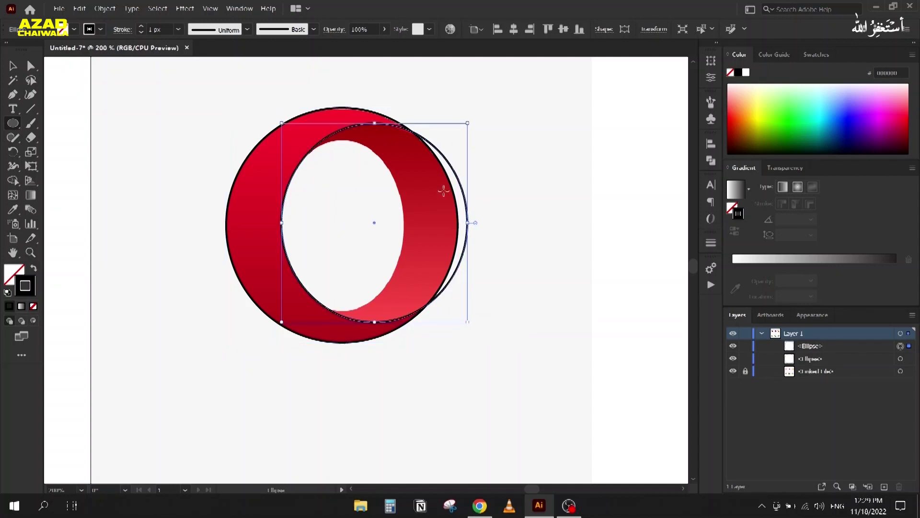
mouse_move(305, 180)
left_mouse_down()
mouse_move(377, 305)
mouse_move(379, 268)
mouse_move(379, 313)
mouse_move(402, 308)
mouse_move(329, 314)
mouse_move(404, 311)
left_mouse_up()
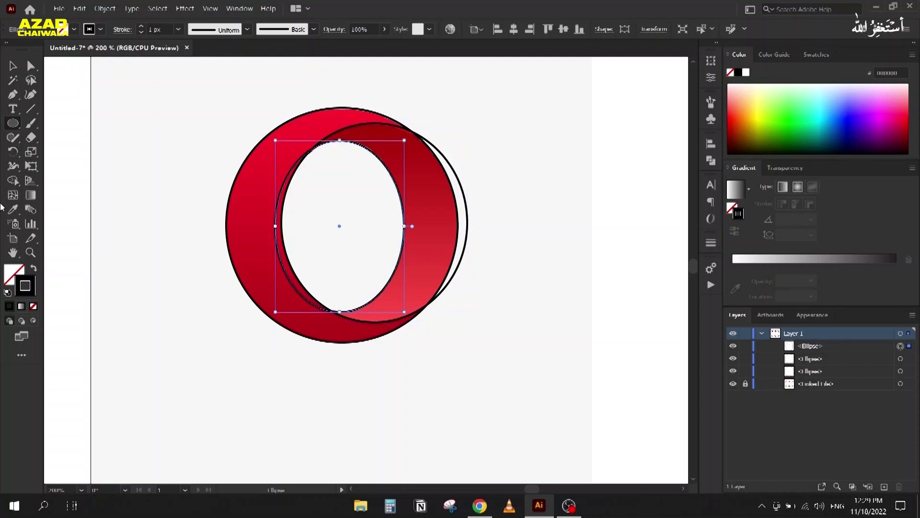
- Move the three traced ellipses together onto the blank artboard and enlarge them proportionally
left_click(13, 66)
left_click(182, 117)
scroll(182, 117, "down", 3)
left_click_drag(194, 174, 461, 221)
left_click_drag(450, 137, 573, 291)
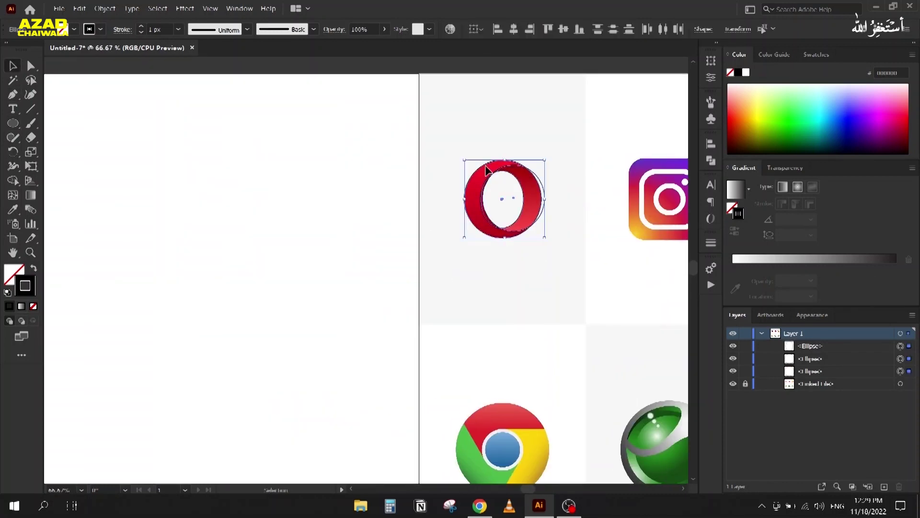
left_click_drag(495, 176, 154, 156)
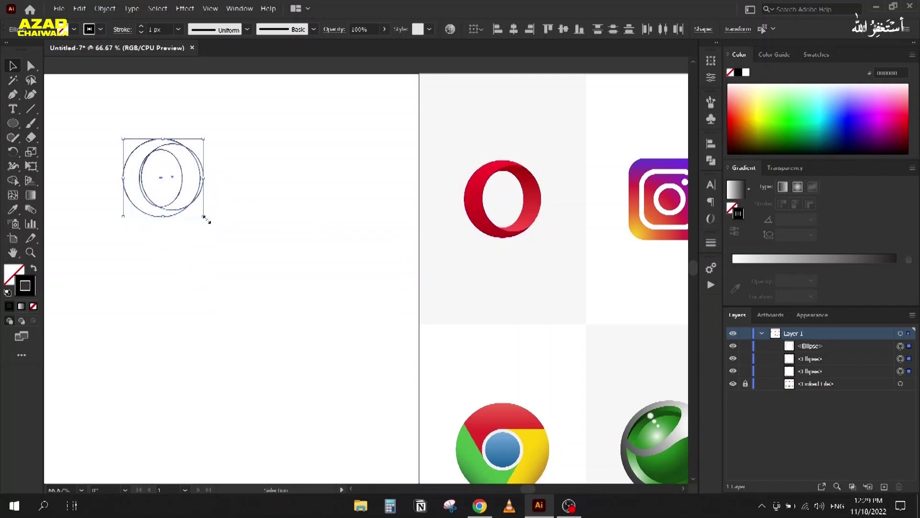
mouse_move(202, 217)
left_mouse_down()
mouse_move(341, 386)
mouse_move(342, 352)
left_mouse_up()
left_click_drag(206, 277, 242, 271)
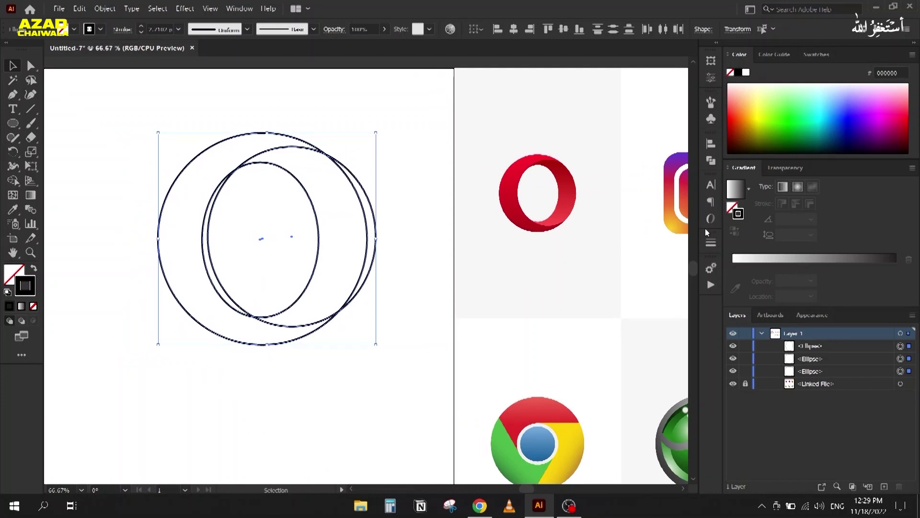
- Remove the thin sliver protruding beyond the outer circle's right side with the Shape Builder tool
left_click(711, 160)
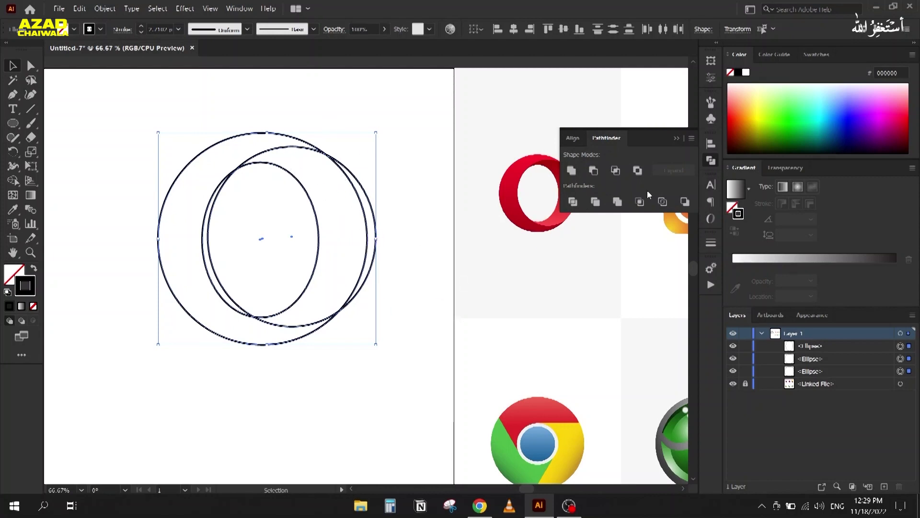
left_click(676, 139)
key("shift+m")
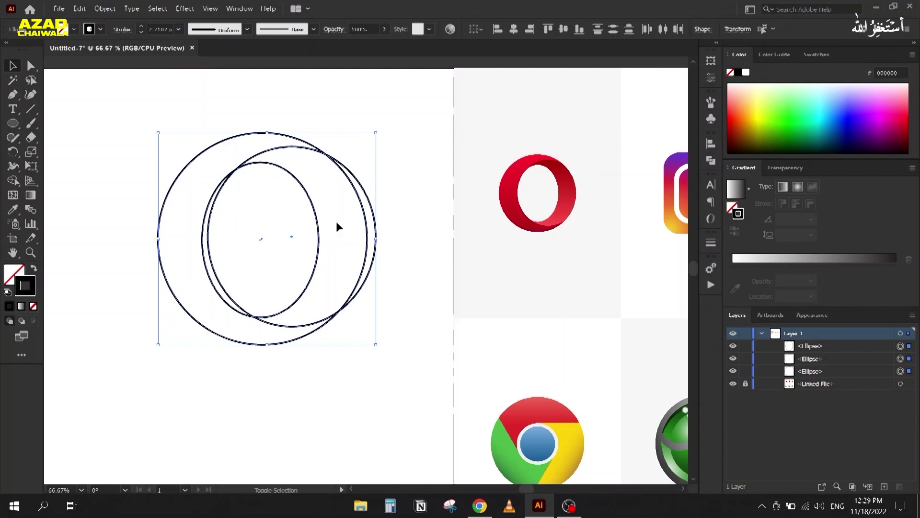
left_click(372, 219, "alt")
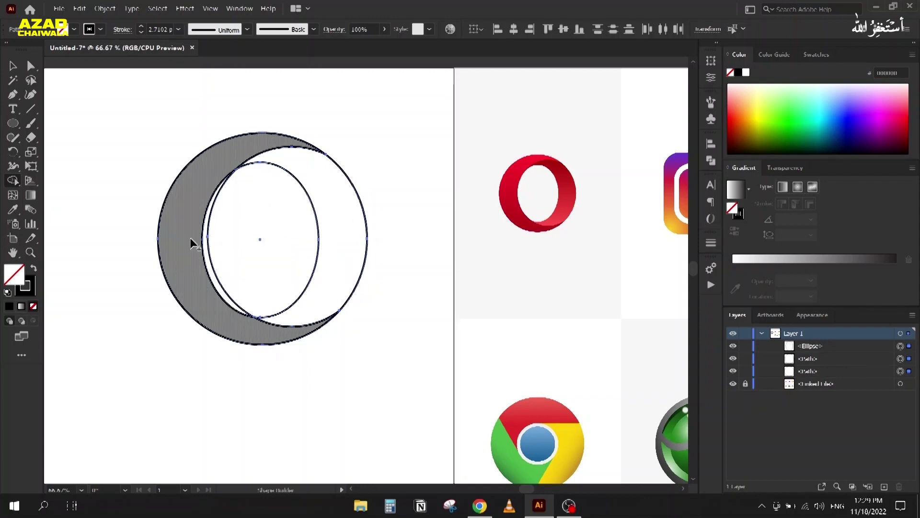
- Merge the thin inner sliver into the large crescent with Shape Builder and move the crescent away up and left
left_click_drag(192, 240, 202, 242)
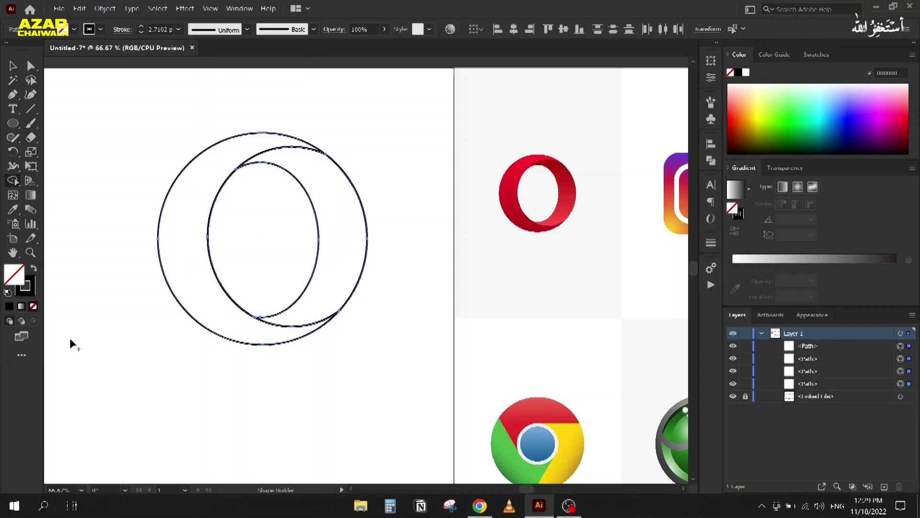
left_click(13, 66)
left_click(182, 130)
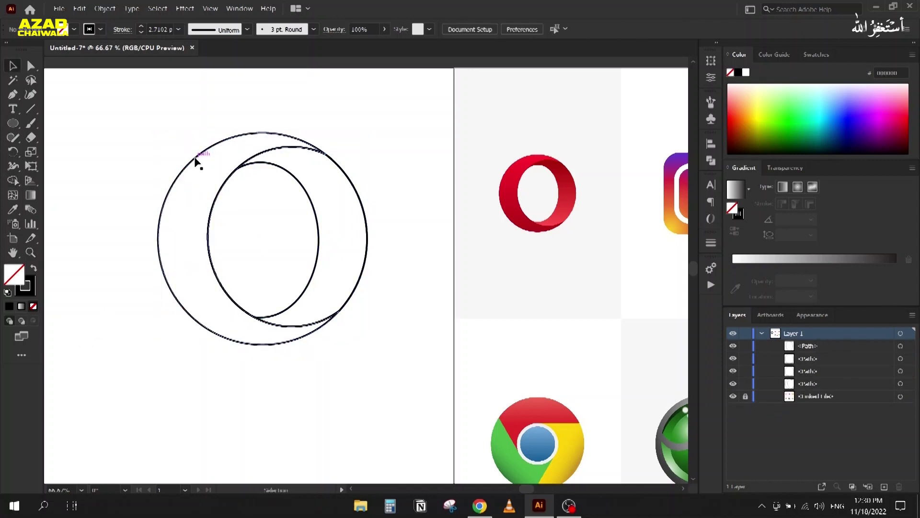
left_click_drag(196, 162, 146, 144)
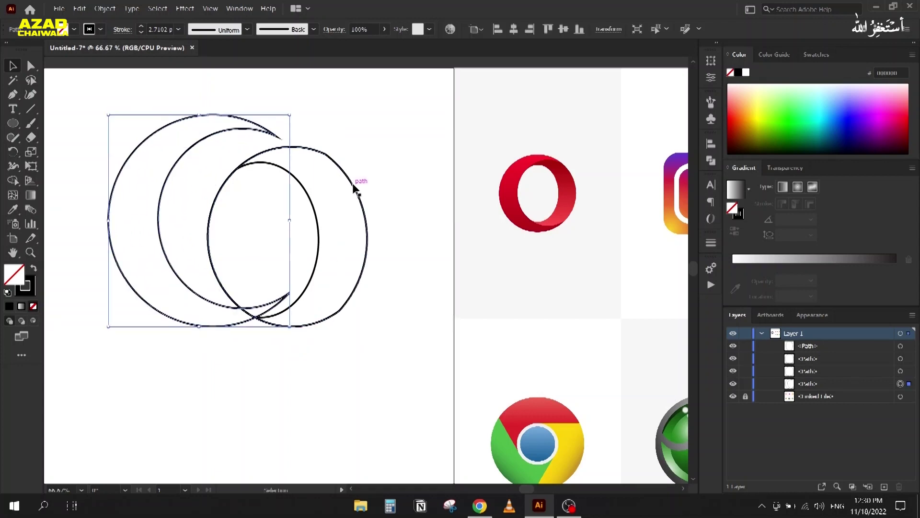
- Pull the overlapping right-hand oval out and delete it, and try deleting the central oval
left_click(391, 195)
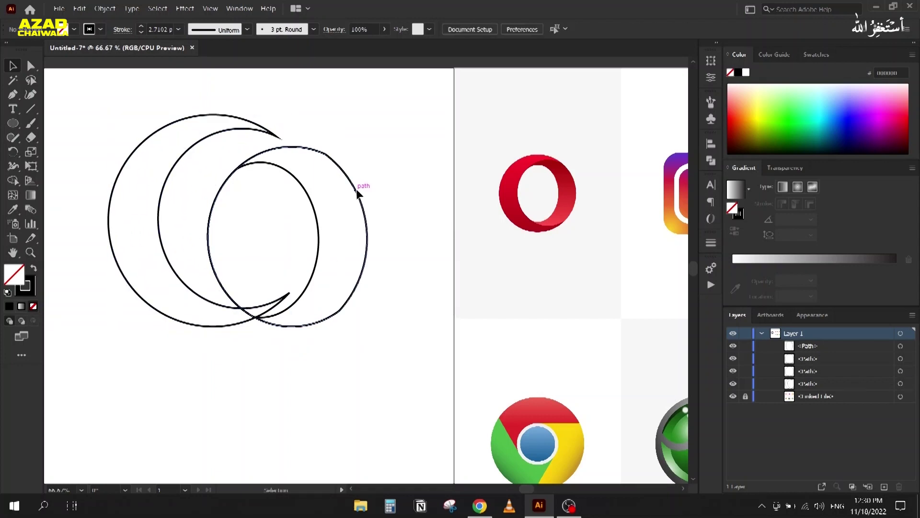
left_click_drag(357, 189, 406, 186)
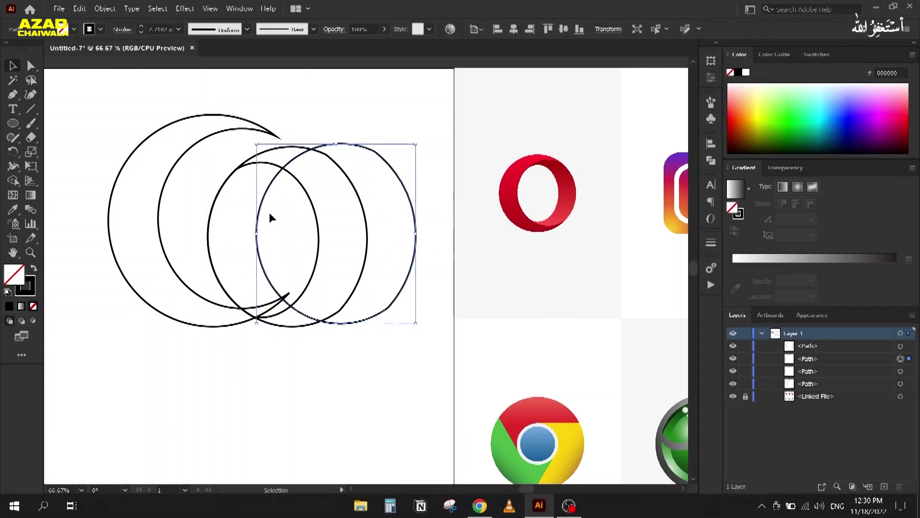
key("Delete")
left_click(216, 197)
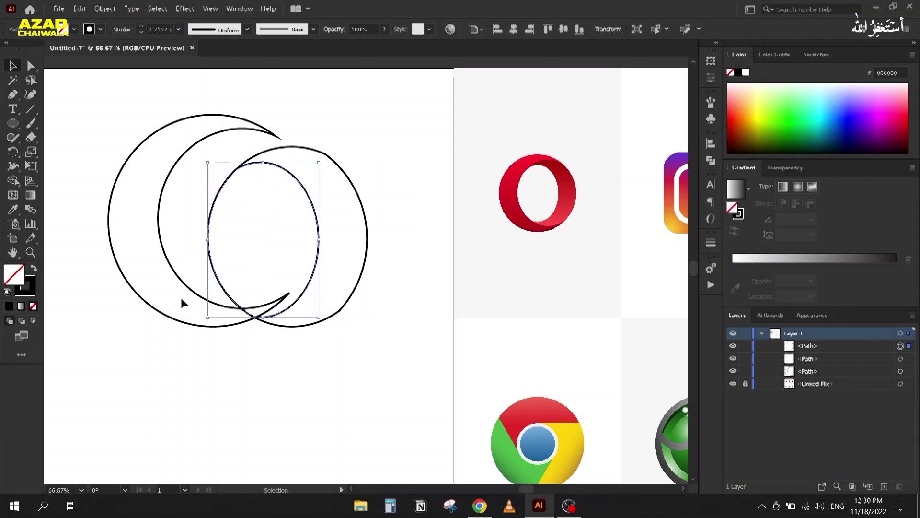
key("Delete")
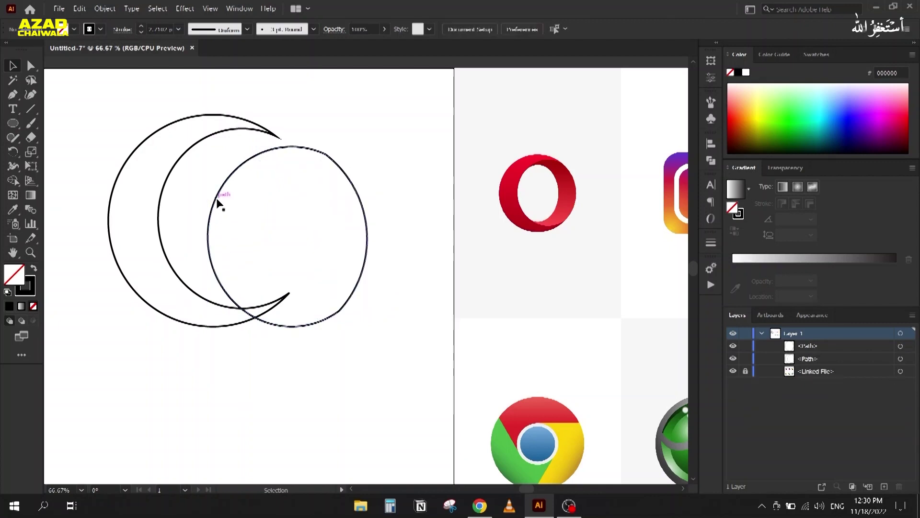
key("ctrl+z")
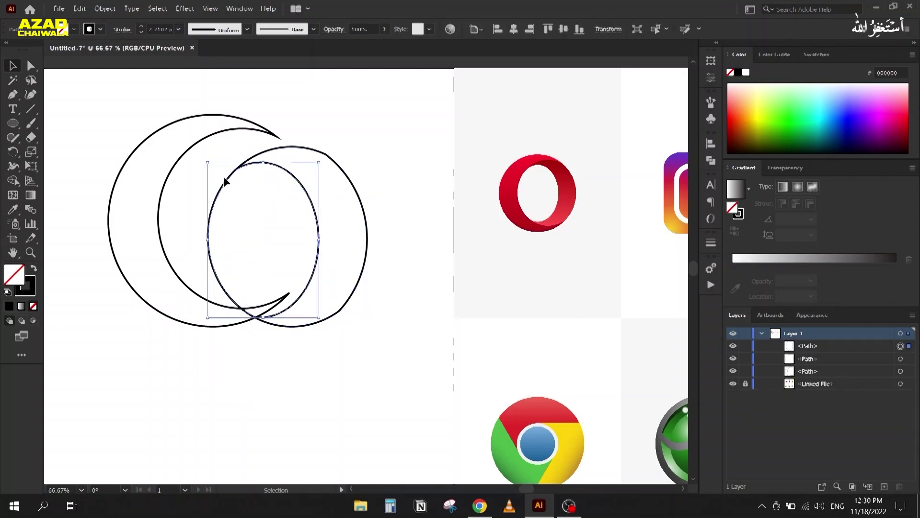
- Divide the two remaining ovals with Pathfinder, ungroup the pieces and delete the central opening
left_click_drag(216, 166, 267, 204)
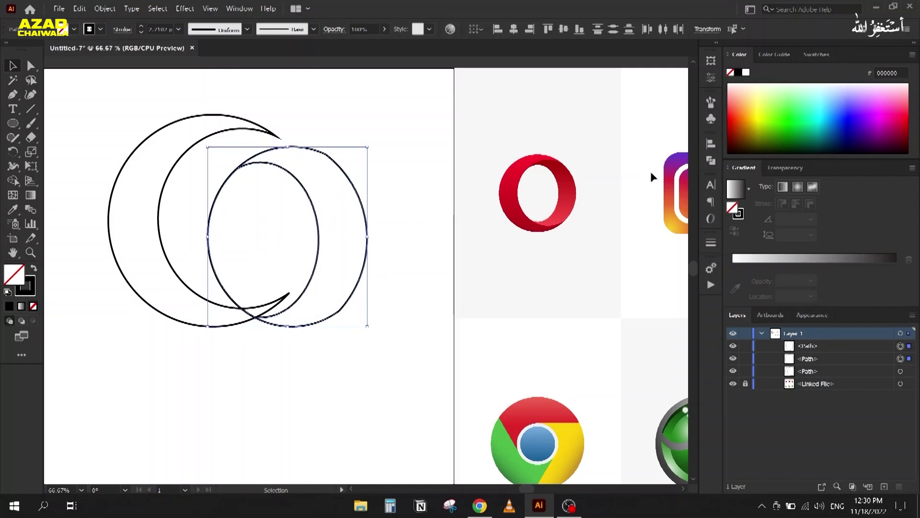
left_click(711, 161)
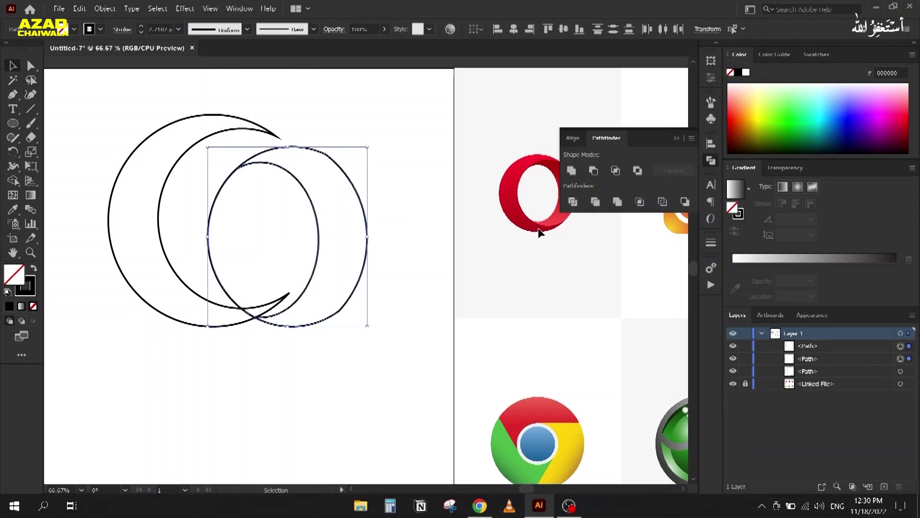
left_click(573, 202)
right_click(256, 163)
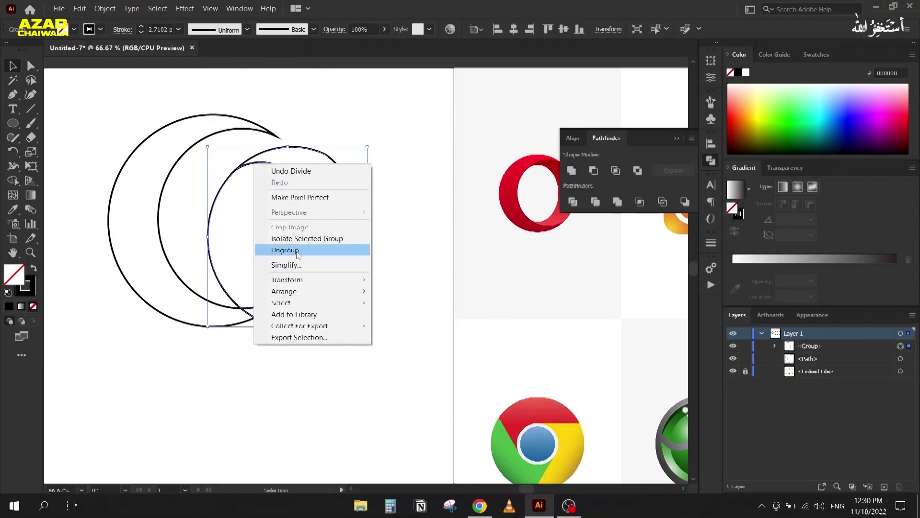
left_click(283, 250)
left_click(248, 248)
left_click_drag(268, 167, 211, 294)
key("Delete")
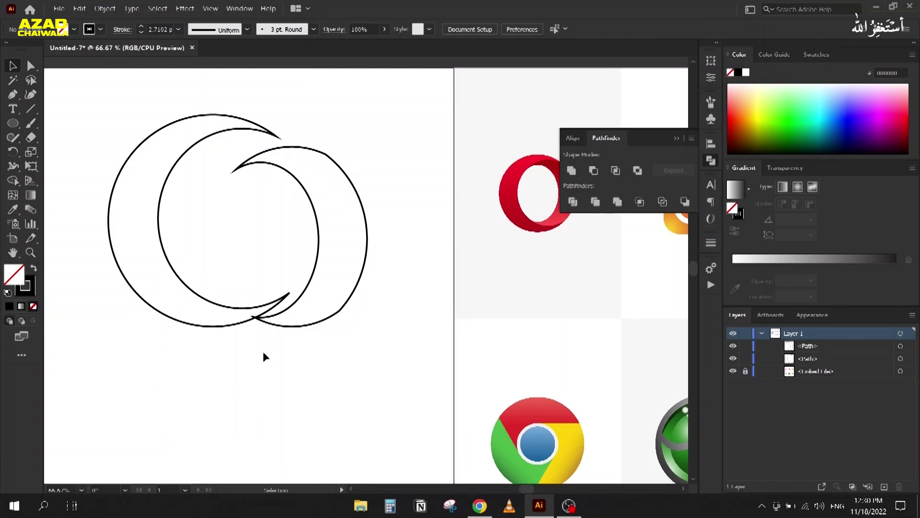
- Undo the divide, delete, move and merge edits back to the three overlapping logo outlines
key("ctrl+z")
key("ctrl+z")
key("ctrl+z")
key("ctrl+z")
key("ctrl+z")
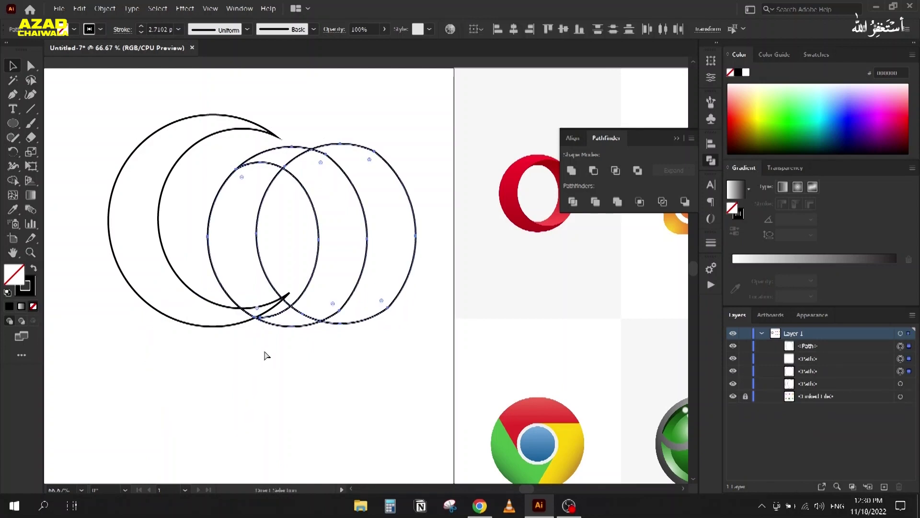
key("ctrl+z")
- Select the three logo outlines, hide the Pathfinder controls and show where the Live Paint Bucket tool is found
key("ctrl+a")
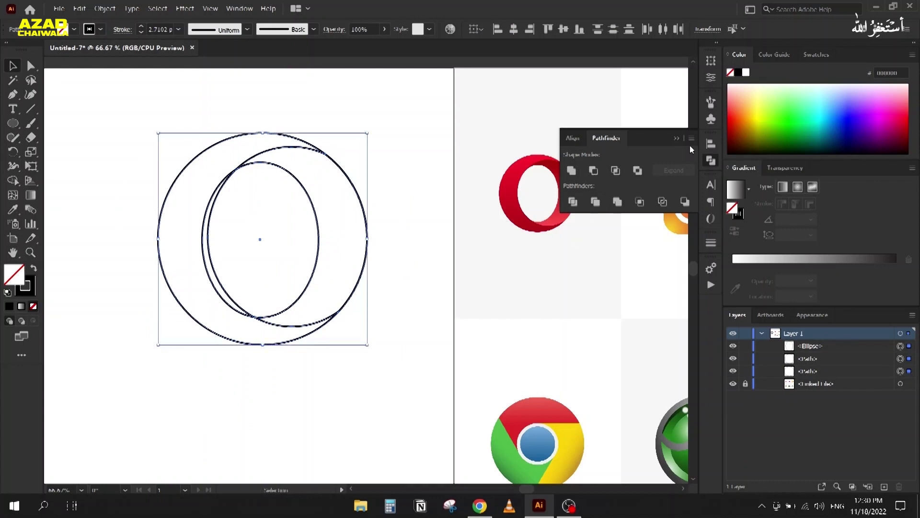
left_click(684, 139)
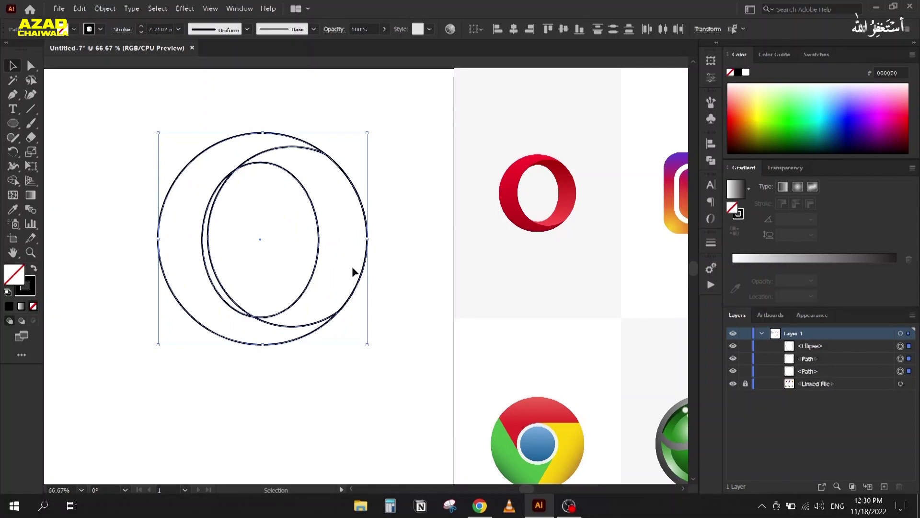
left_click(12, 182)
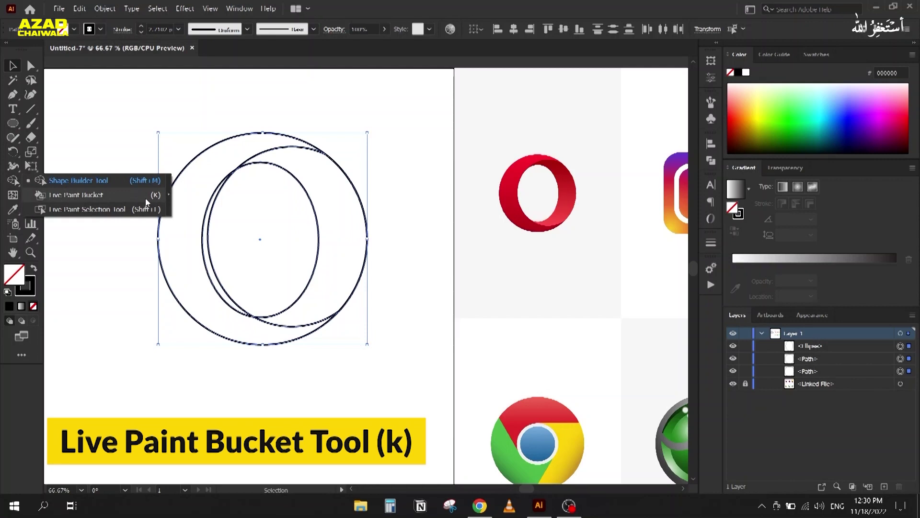
left_click(123, 275)
- Draw three overlapping unfilled rectangles in the blank area left of the logo outlines: two tall ones and a long horizontal band
left_click_drag(127, 280, 506, 274)
left_click(13, 123)
left_click(65, 123)
left_click_drag(122, 98, 267, 274)
mouse_move(353, 140)
left_mouse_down()
mouse_move(217, 323)
mouse_move(212, 354)
left_mouse_up()
mouse_move(80, 179)
left_mouse_down()
mouse_move(485, 238)
mouse_move(448, 234)
left_mouse_up()
left_click(13, 65)
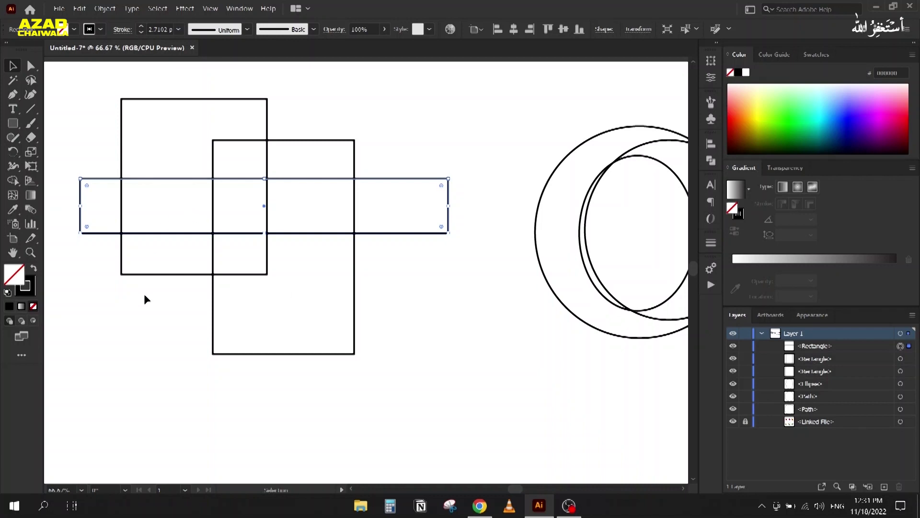
- Fill the upper-left rectangle with dark red and remove the fill again
left_click(129, 99)
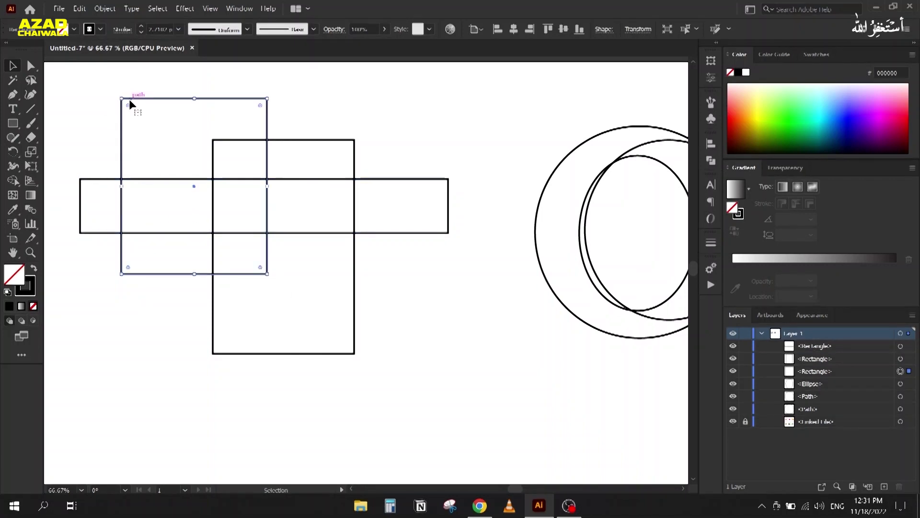
left_click(737, 129)
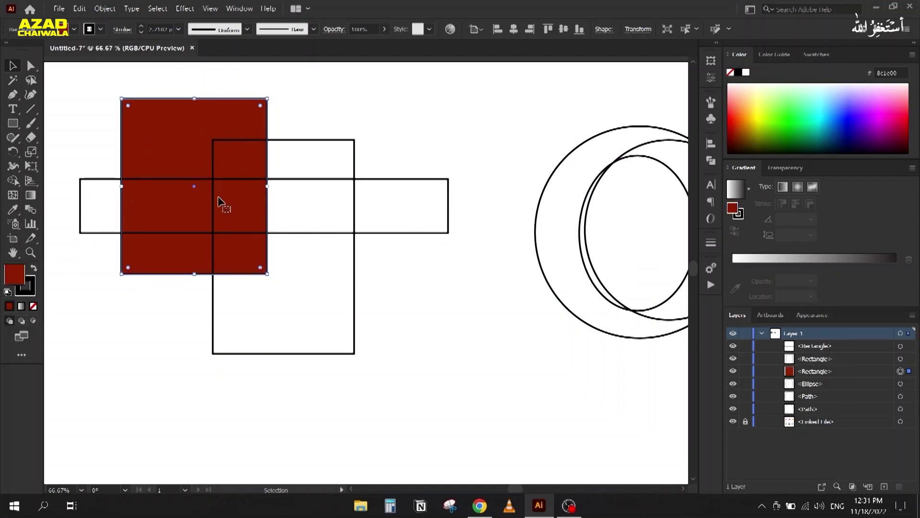
left_click(33, 306)
- Divide the three rectangles with Pathfinder, ungroup the pieces and pull the lower-left piece away
left_click_drag(85, 99, 339, 329)
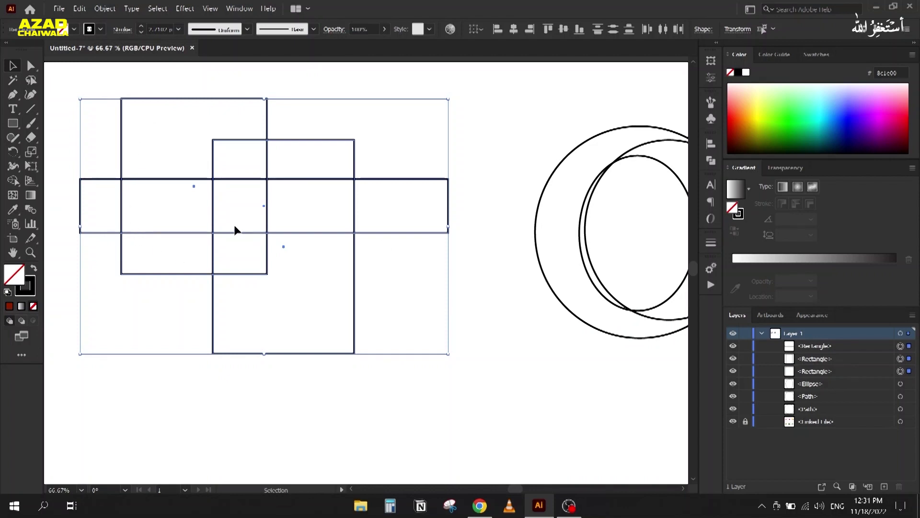
left_click(712, 162)
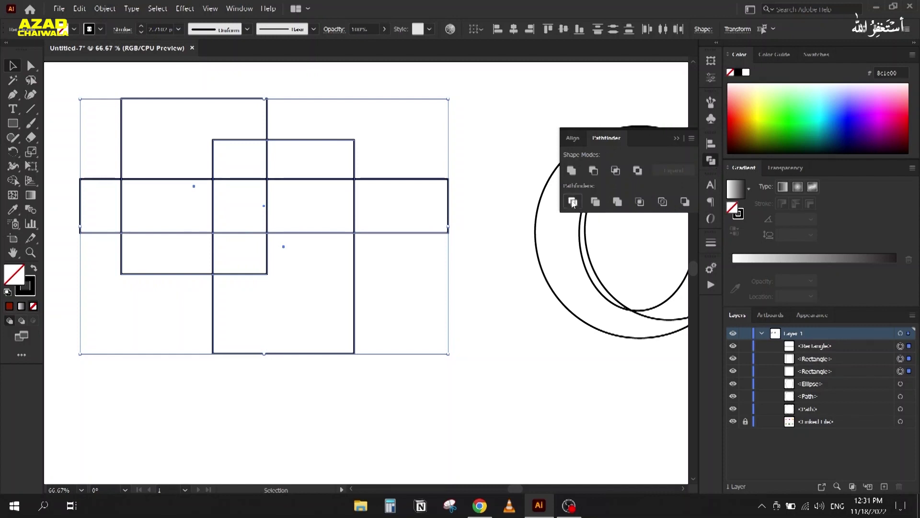
left_click(573, 202)
right_click(194, 202)
left_click(204, 287)
left_click(140, 283)
left_click_drag(141, 274, 126, 314)
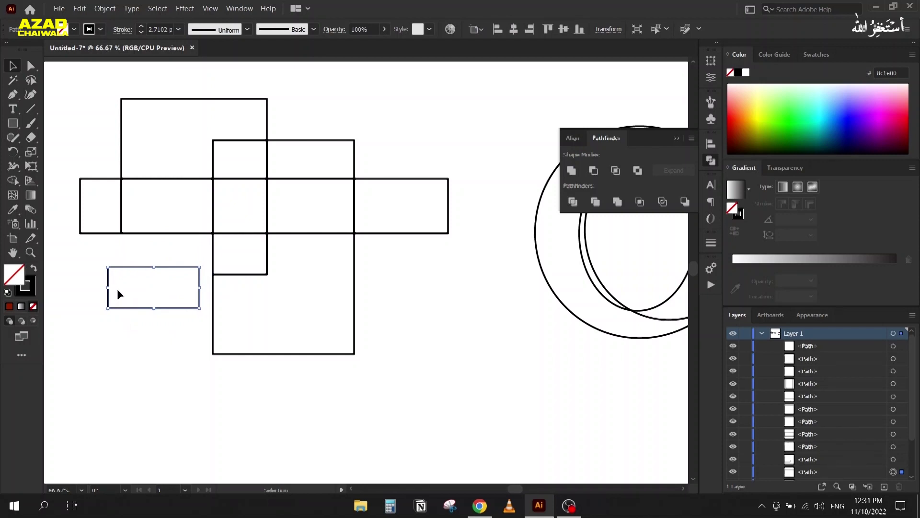
- Undo the piece move, the ungrouping and the divide to restore the three whole rectangles
key("ctrl+z")
key("ctrl+z")
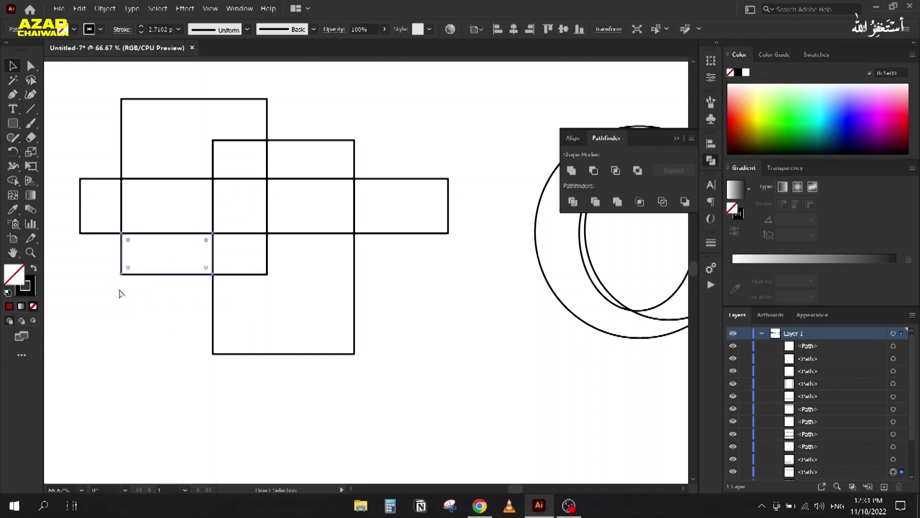
key("ctrl+z")
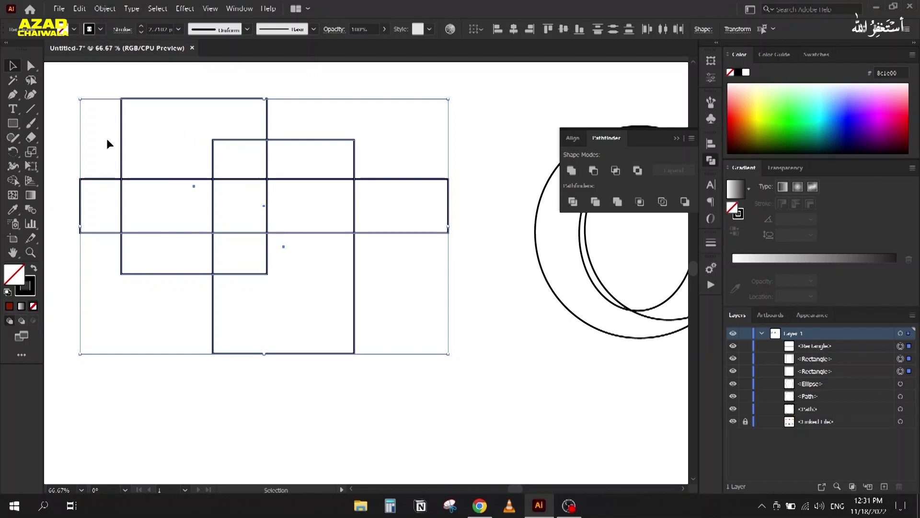
- Select all three overlapping rectangles and activate the Live Paint Bucket tool
left_click(95, 119)
left_click_drag(85, 102, 417, 360)
key("k")
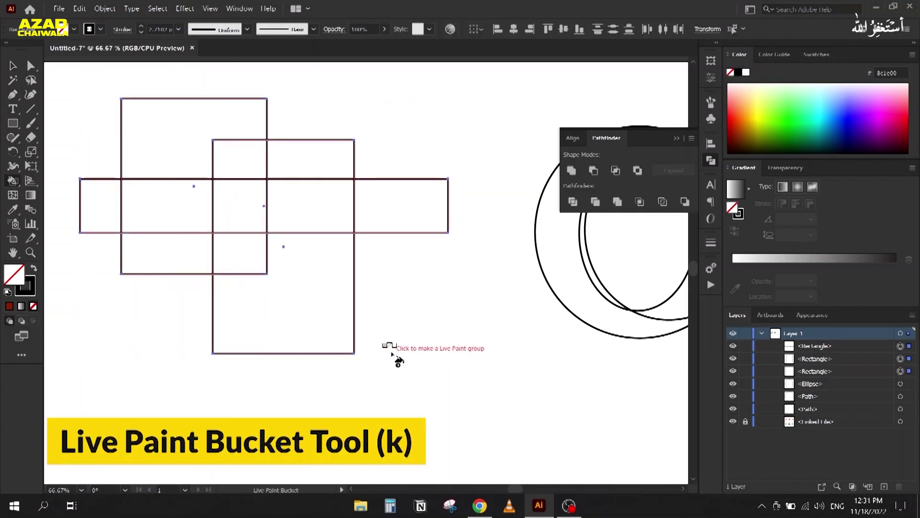
left_click(13, 181)
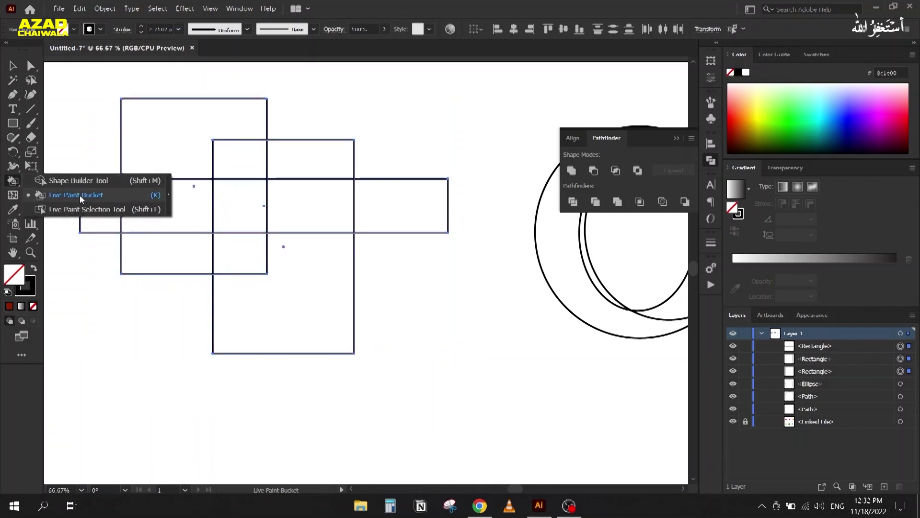
left_click(80, 194)
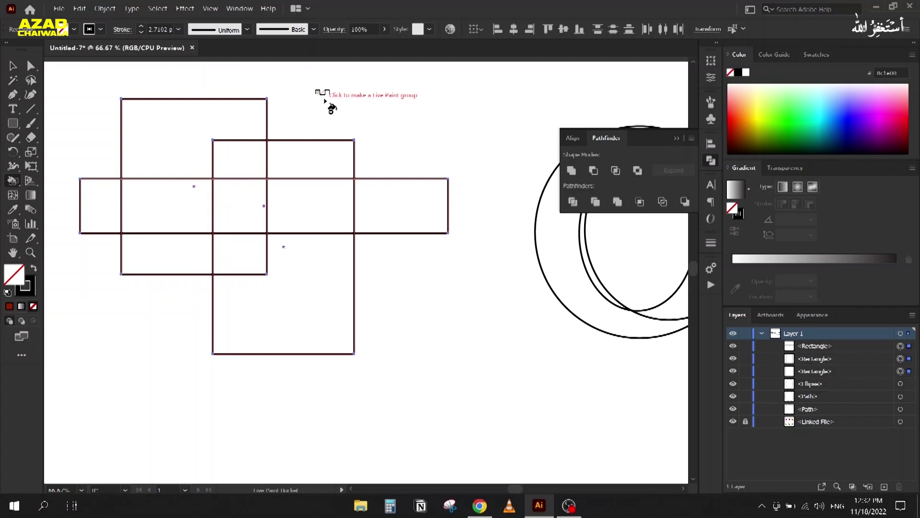
- Cycle through the swatches from black and make a Live Paint group by painting the upper-left L-shaped area red
left_click(814, 54)
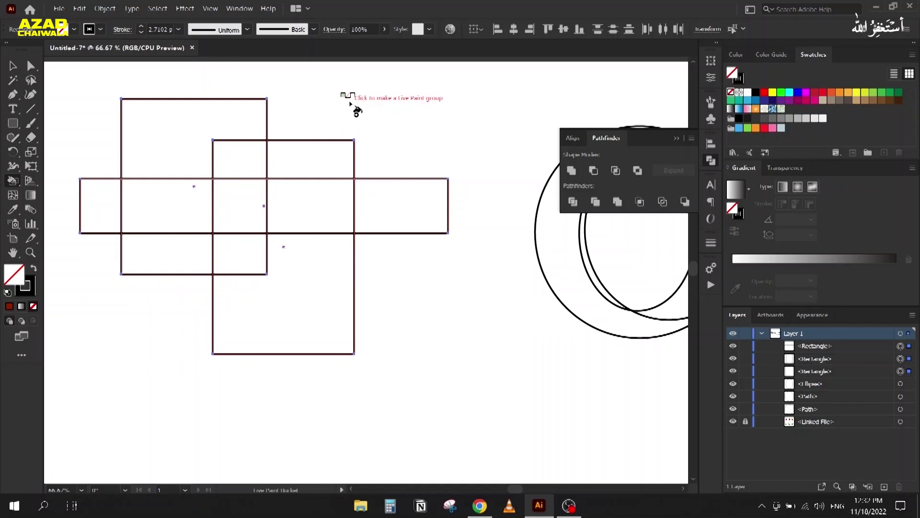
left_click(755, 94)
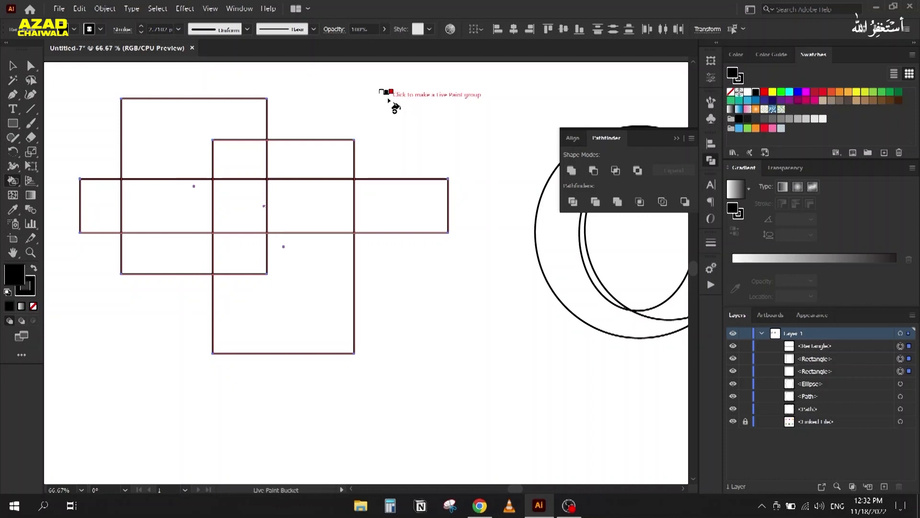
key("Right")
key("Right")
key("Right")
key("Right")
key("Left")
key("Left")
key("Left")
key("Left")
key("Right")
key("Right")
key("Right")
key("Right")
key("Left")
key("Left")
key("Left")
left_click(209, 127)
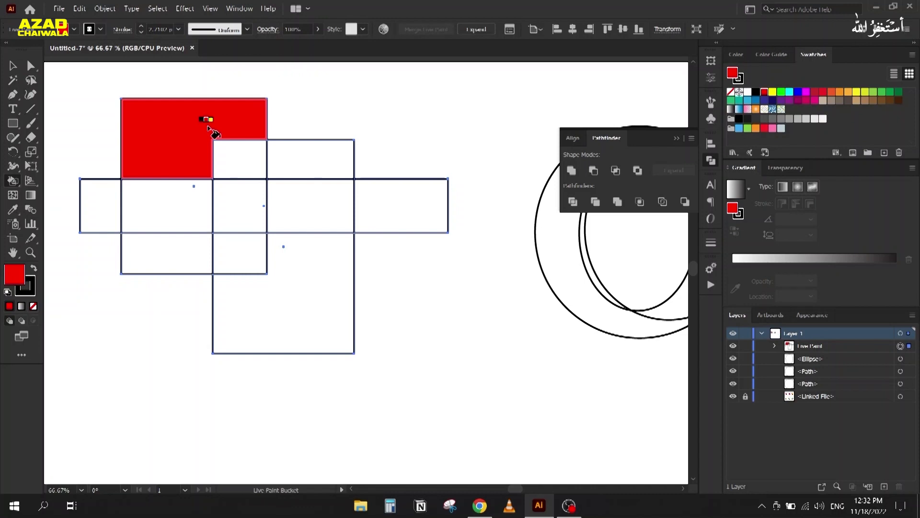
- Paint the upper overlap yellow, the middle band's three inner areas green, cyan and blue, and the area above the blue one magenta
key("Right")
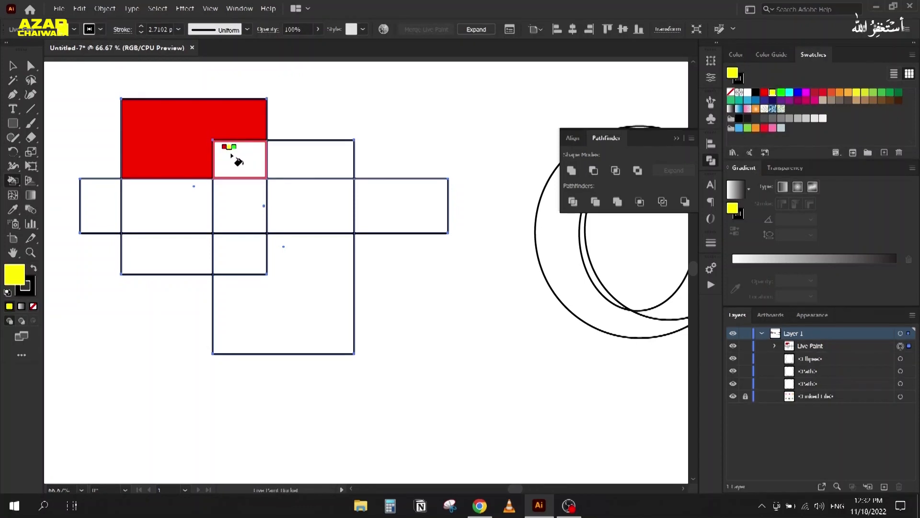
left_click(232, 157)
key("Right")
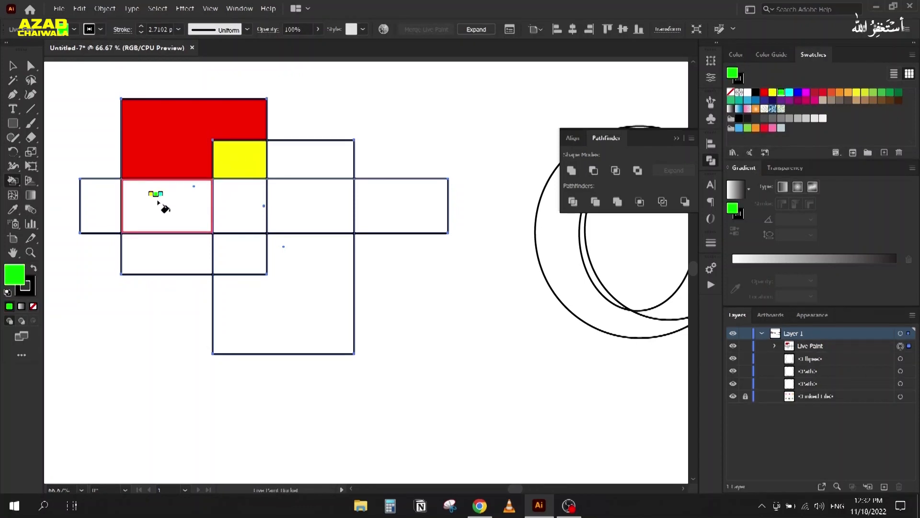
left_click(159, 202)
key("Right")
left_click(254, 211)
key("Right")
left_click(322, 205)
key("Right")
left_click(318, 164)
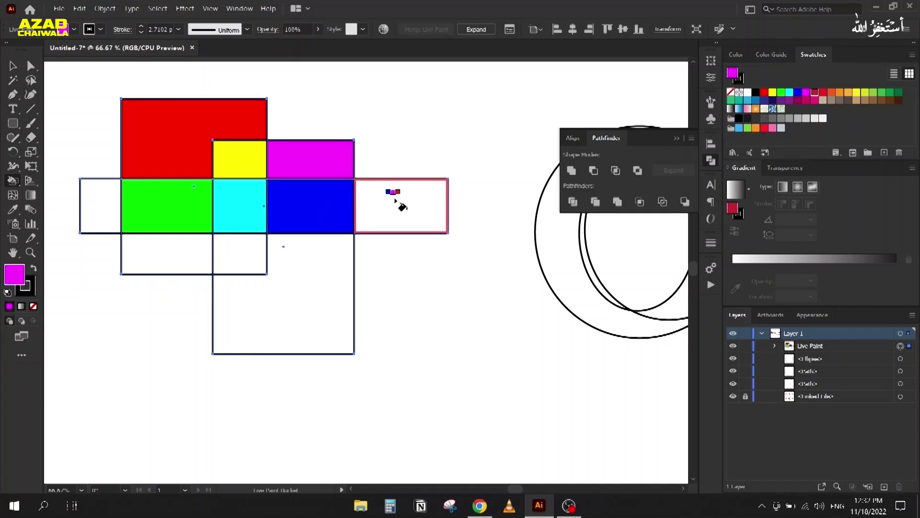
- Paint the band's right end dark red, its left end orange-red, the large lower area crimson, and the two remaining lower areas orange and light orange
key("Right")
left_click(400, 199)
left_click(294, 281)
left_click(152, 251)
key("Right")
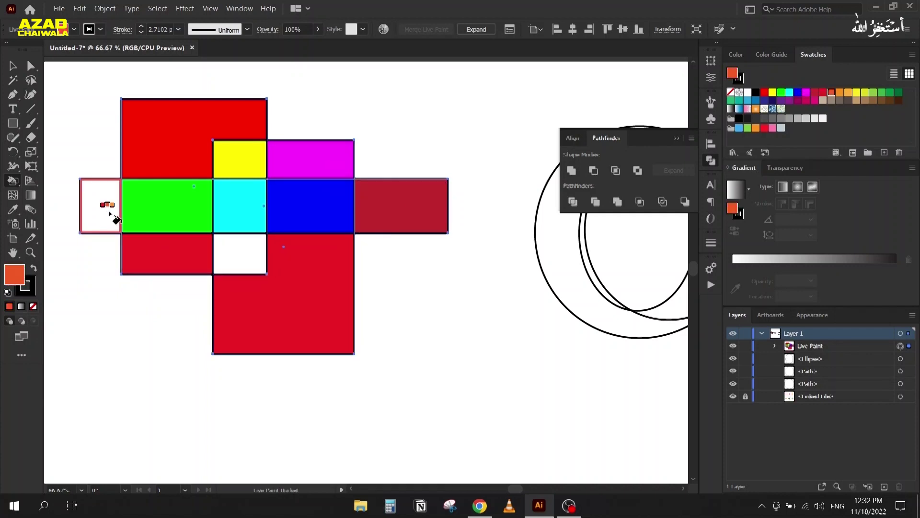
left_click(104, 202)
key("Right")
left_click(171, 262)
key("Right")
left_click(250, 254)
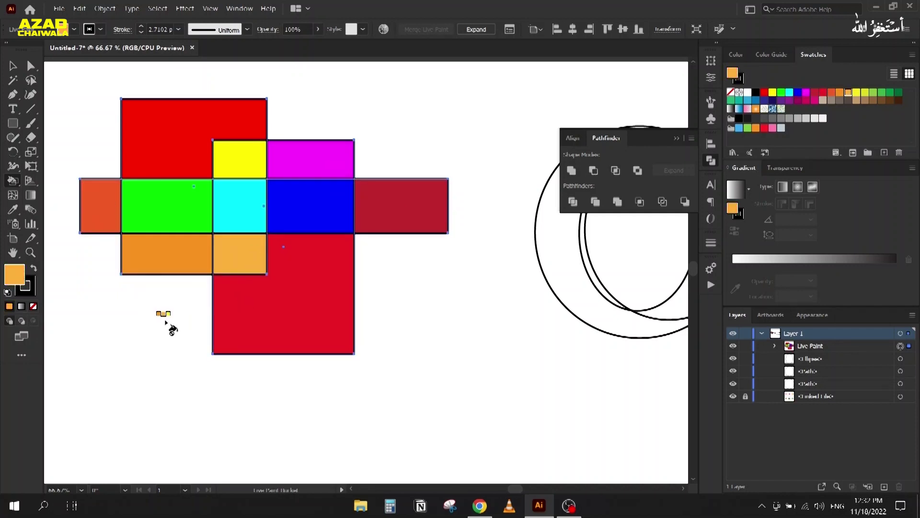
- Examine the Live Paint group's contents in the layer list, selecting each of its three rectangles in turn
key("v")
left_click(298, 238)
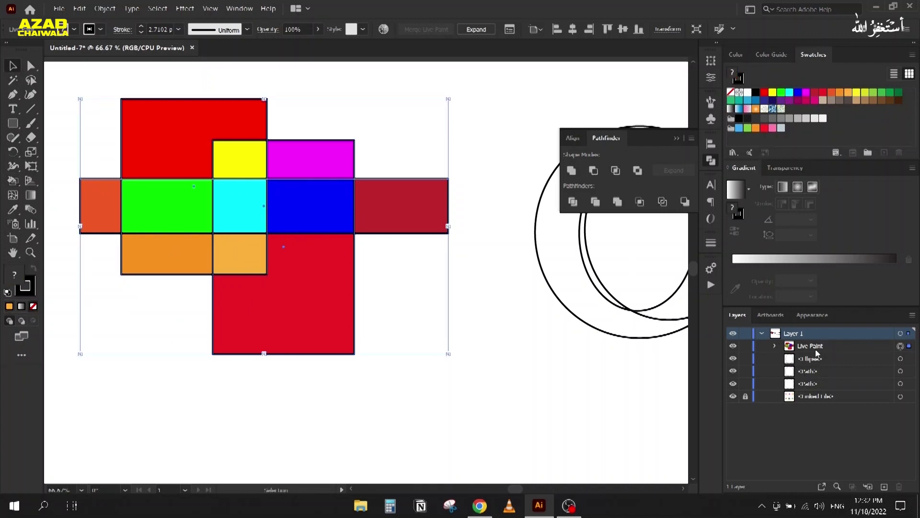
left_click(774, 345)
left_click(676, 138)
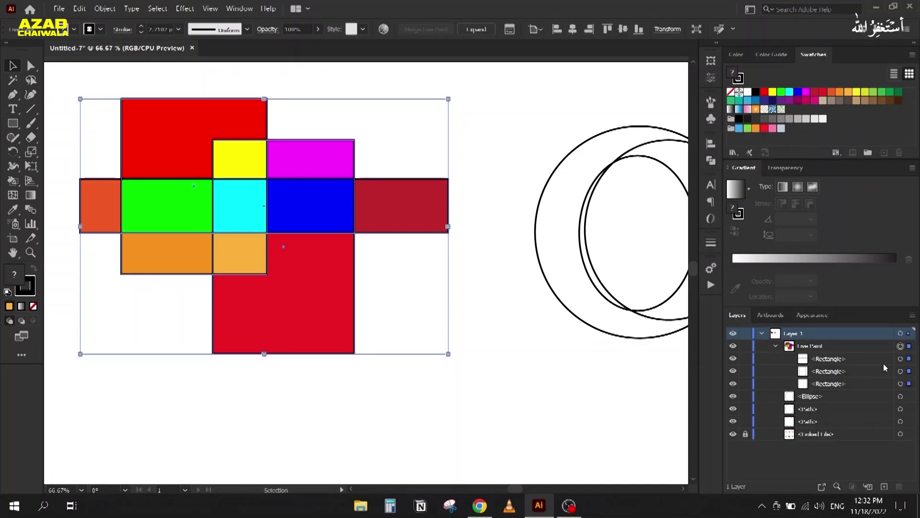
left_click(909, 359)
left_click(909, 372)
left_click(909, 384)
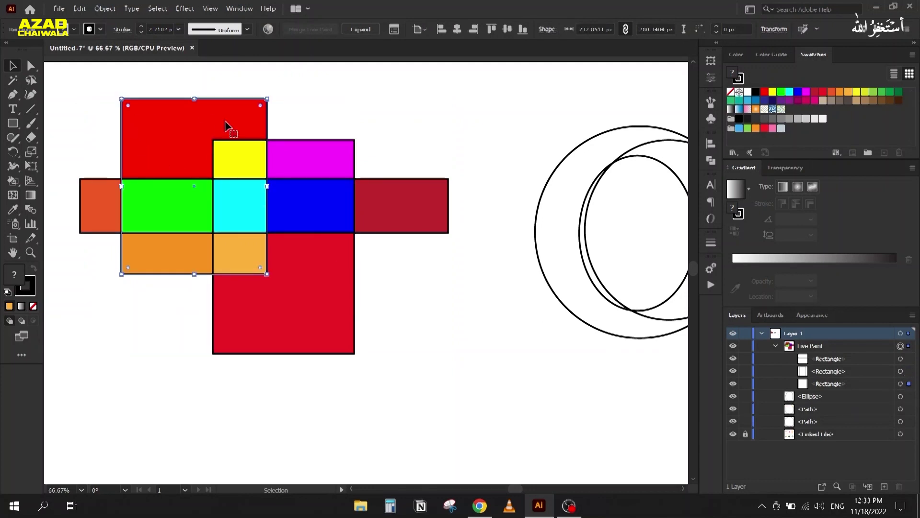
- Expand the whole Live Paint group with the Object, Fill and Stroke options enabled
left_click_drag(97, 91, 395, 358)
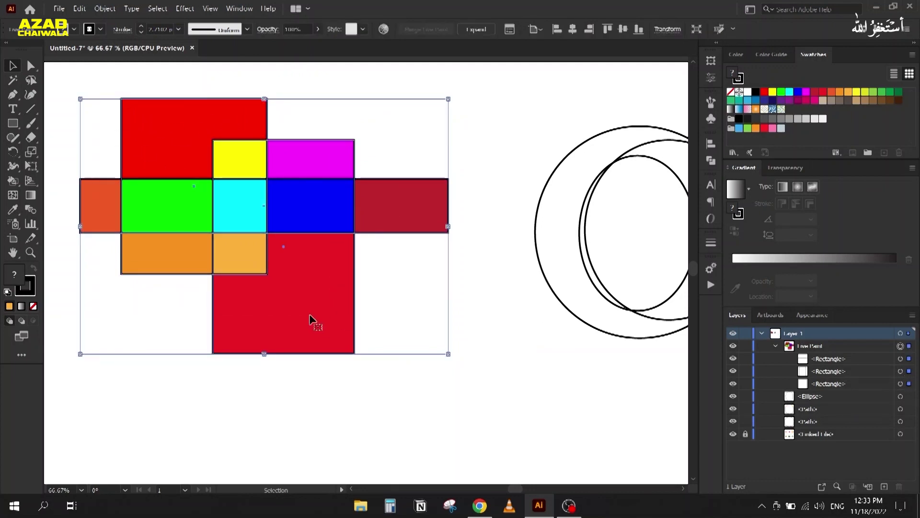
scroll(281, 249, "down", 2, "alt")
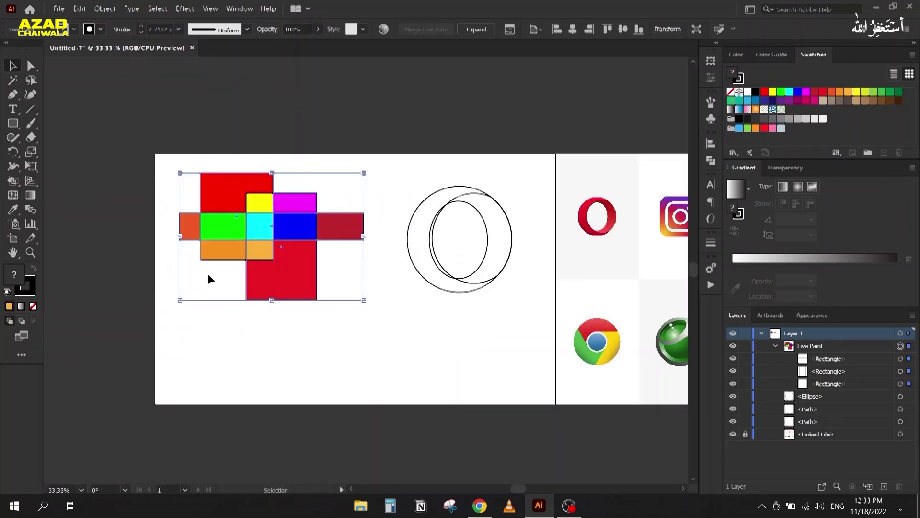
left_click(105, 10)
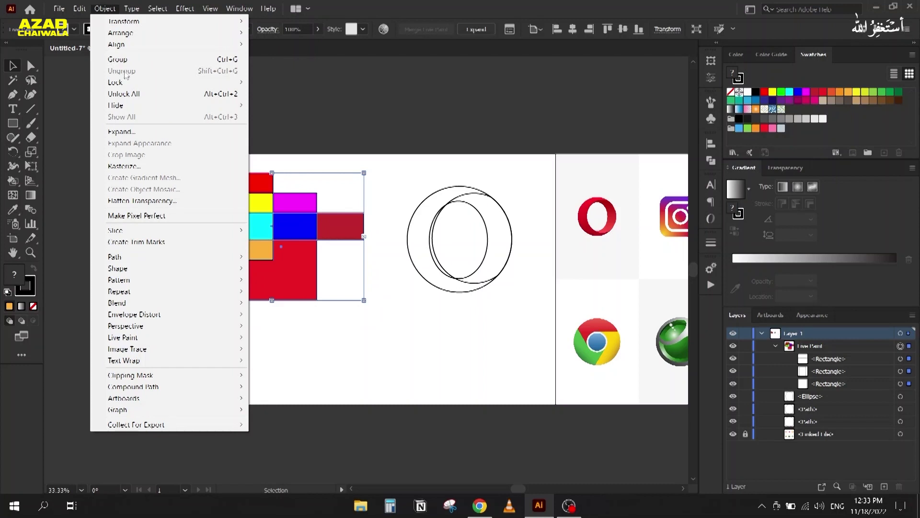
left_click(139, 132)
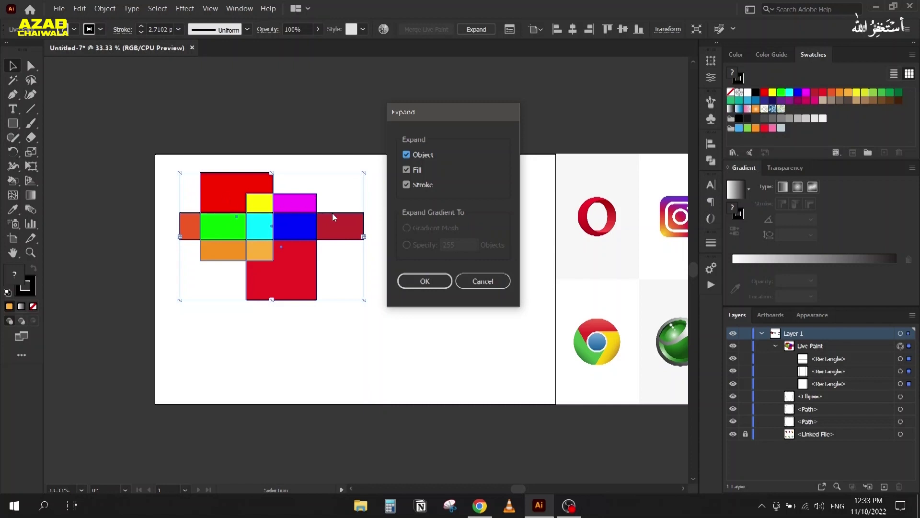
left_click(423, 281)
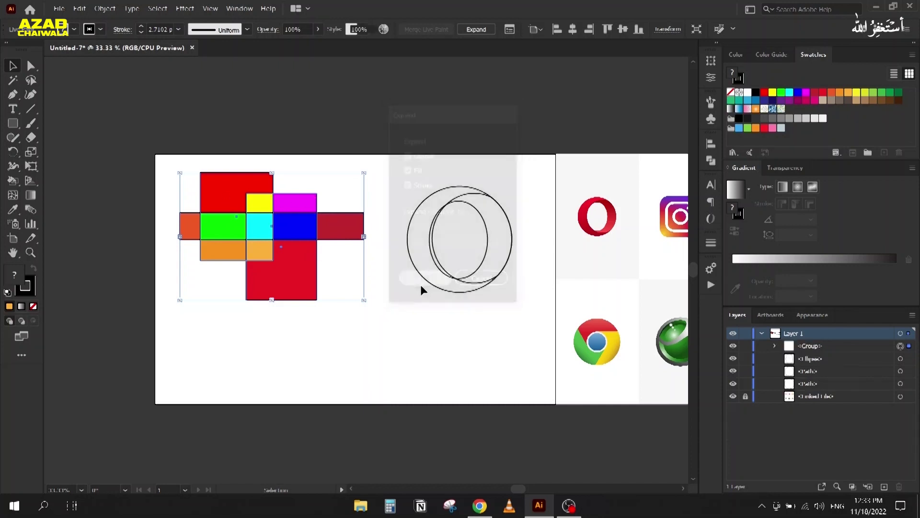
- Show the expanded group's contents and ungroup it into its separate outline and fill groups
left_click(775, 346)
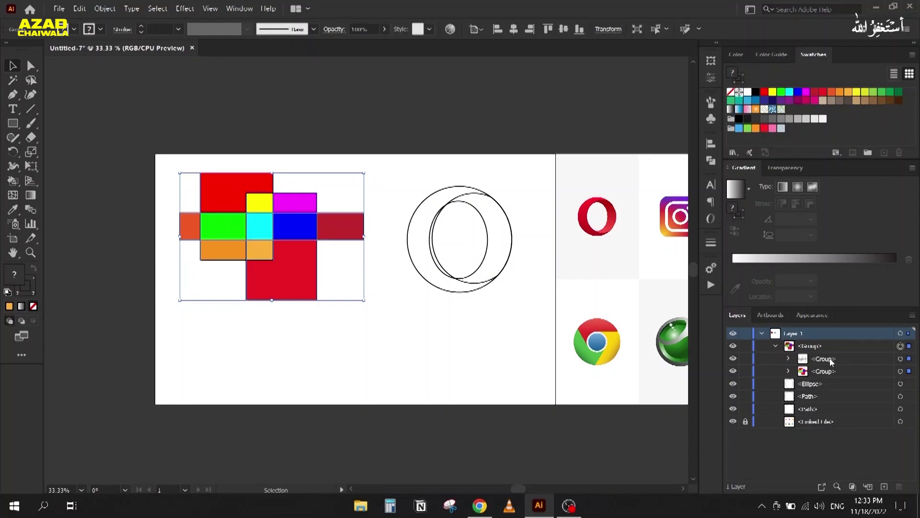
right_click(325, 280)
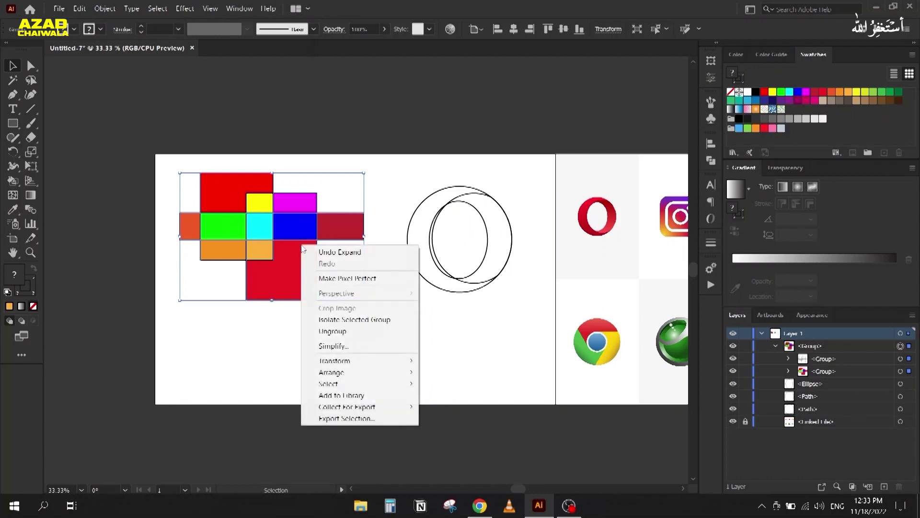
left_click(326, 331)
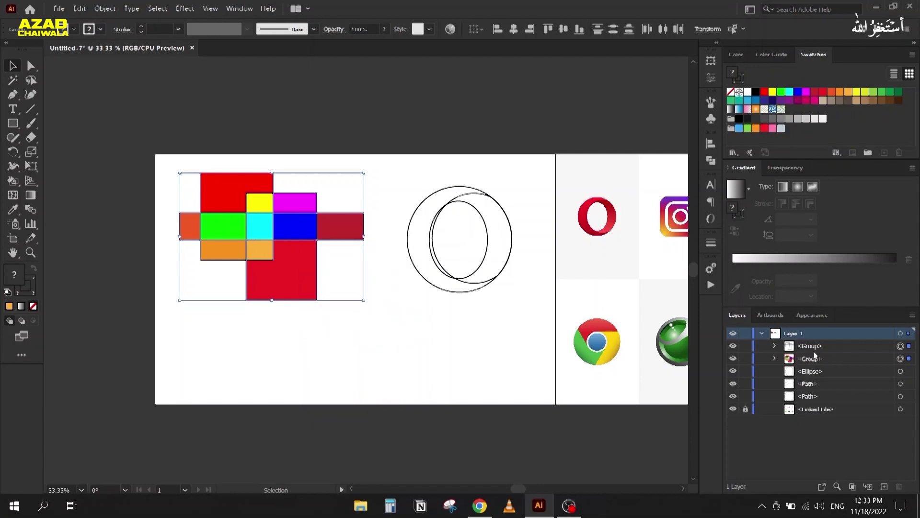
- Move the coloured fill group off the artboard to the left of the outlines and select the outline group
left_click(214, 338)
left_click_drag(213, 339, 357, 357)
left_click_drag(410, 300, 178, 300)
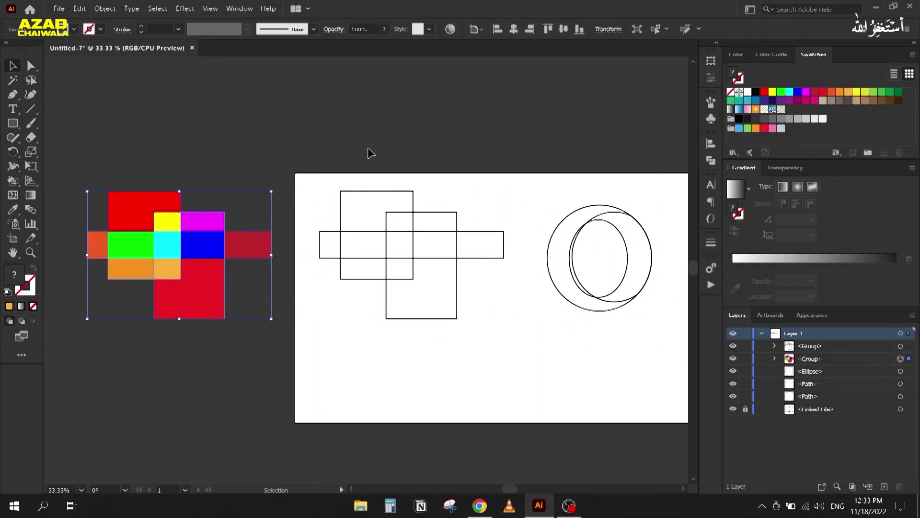
left_click(431, 291)
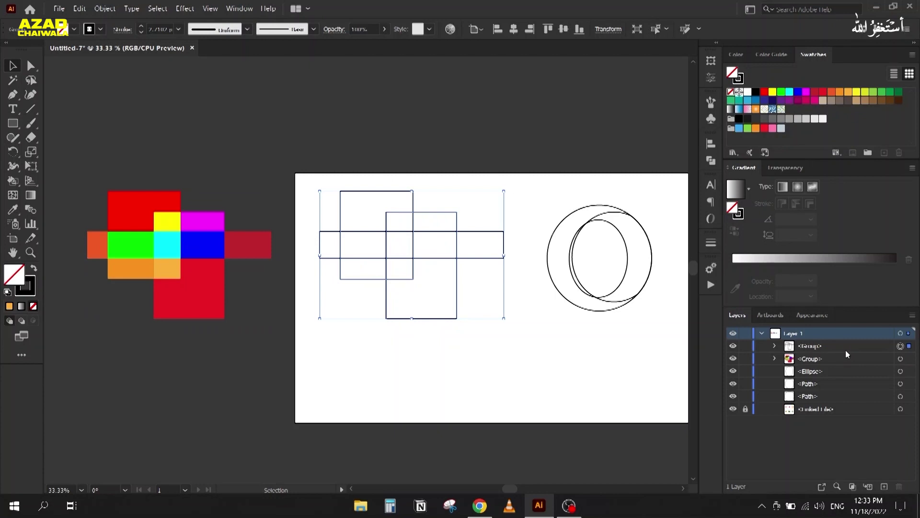
- Select the coloured fill group and the outline group in turn, and ungroup the outlines into separate rectangles
left_click_drag(91, 139, 198, 337)
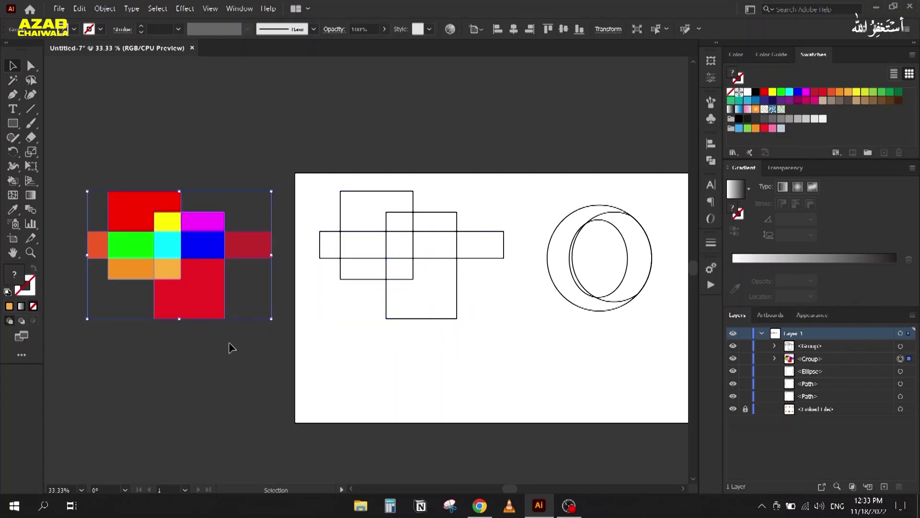
left_click(369, 265)
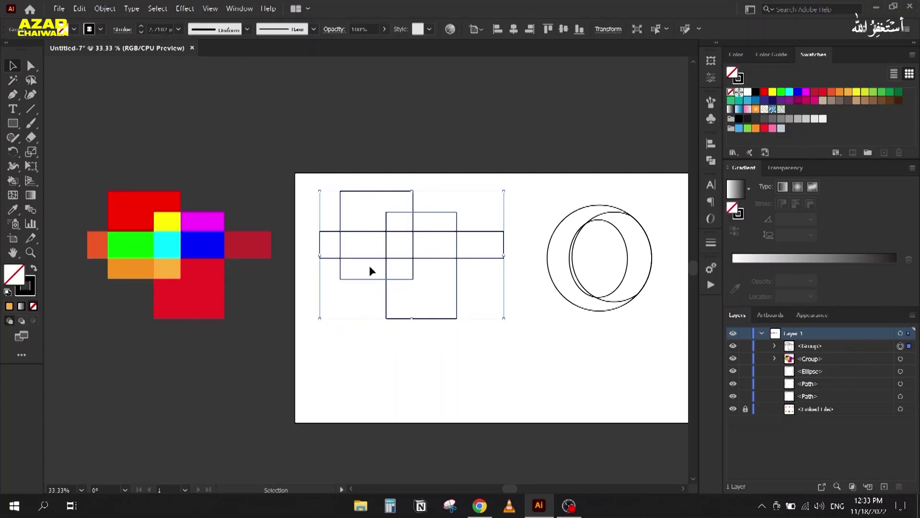
right_click(382, 222)
left_click(413, 309)
left_click(369, 293)
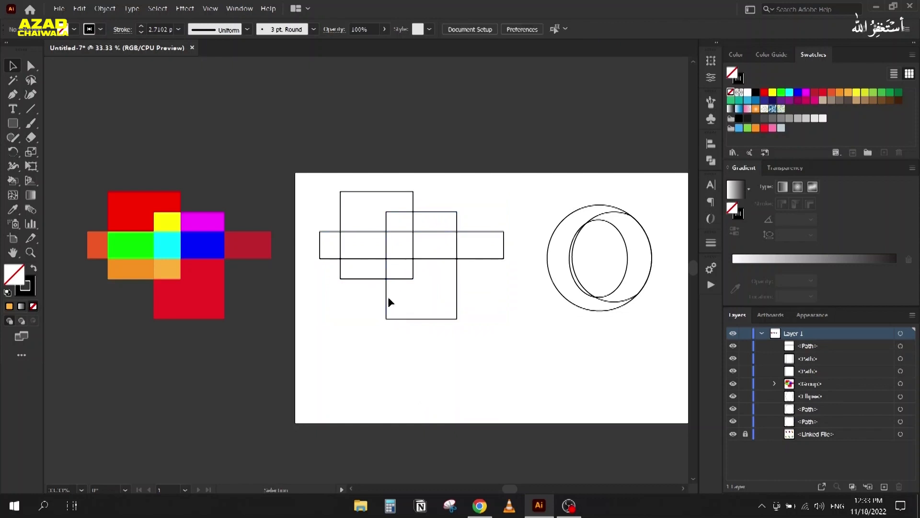
- Pull the two overlapping outline rectangles away from the wide one and delete all three rectangle outlines
left_click_drag(387, 301, 412, 378)
left_click_drag(367, 279, 345, 373)
left_click_drag(465, 355, 465, 355)
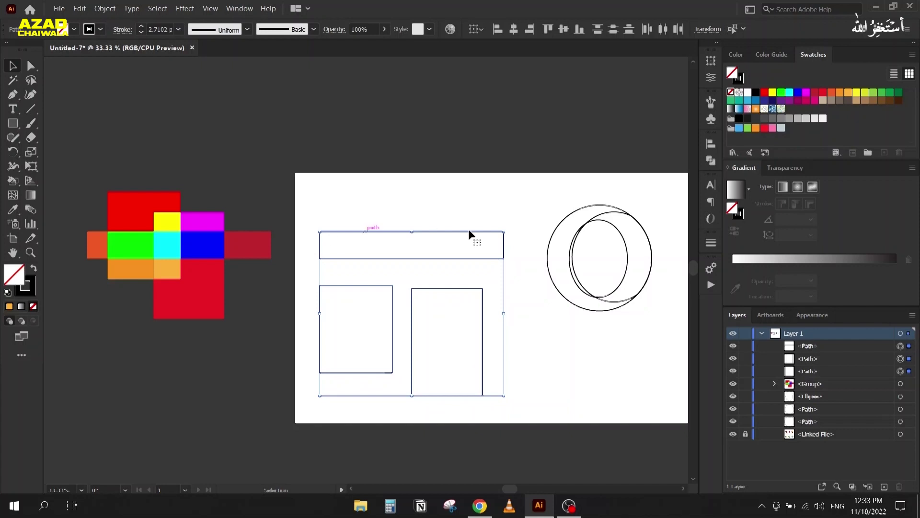
key("Delete")
- Move the coloured fill group onto the artboard beside the Opera outlines and ungroup it into separate pieces
left_click_drag(99, 147, 183, 206)
left_click_drag(173, 281, 425, 294)
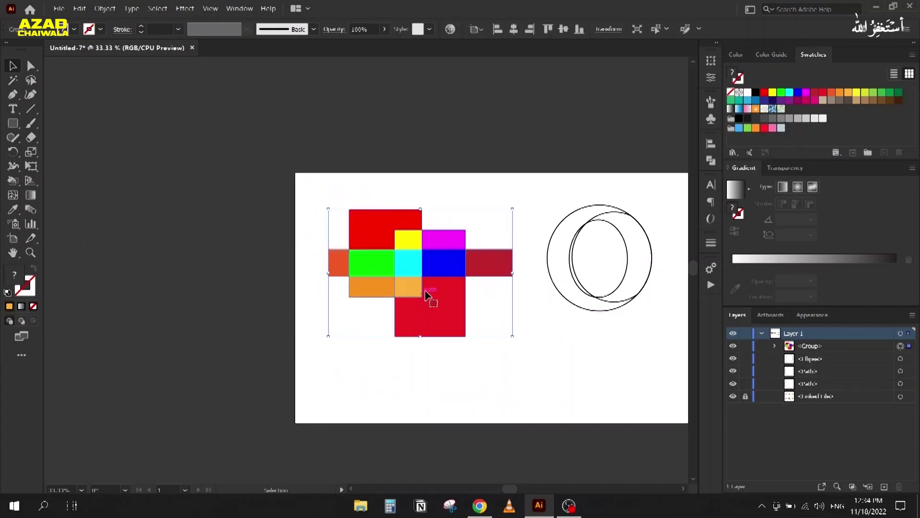
right_click(426, 291)
left_click(461, 378)
left_click(405, 417)
- Pull the coloured pieces apart on the artboard and delete all of them
left_click_drag(444, 335, 462, 372)
left_click_drag(365, 286, 351, 340)
left_click_drag(411, 290, 415, 320)
left_click_drag(360, 222, 347, 190)
left_click_drag(336, 268, 401, 292)
left_click_drag(446, 272, 445, 284)
left_click_drag(294, 164, 513, 404)
key("Delete")
left_click_drag(460, 303, 157, 286)
scroll(298, 233, "up", 2)
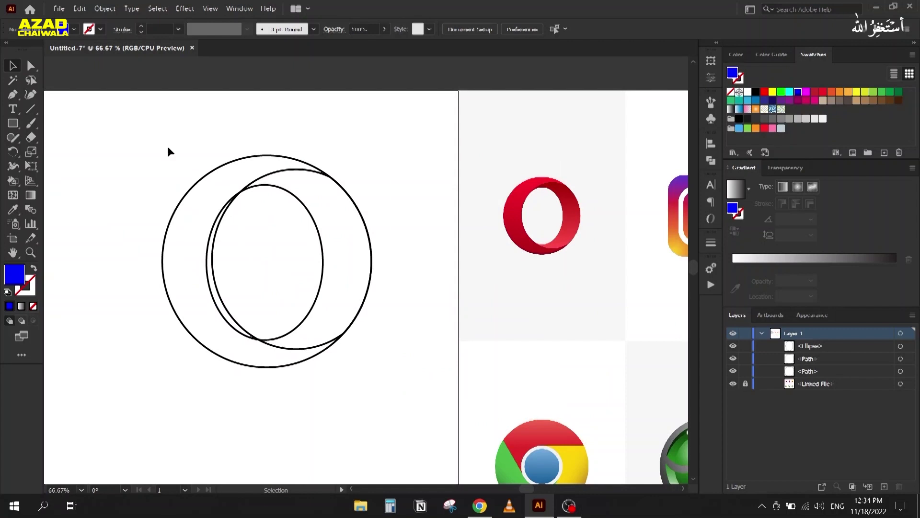
left_click_drag(200, 198, 373, 387)
key("k")
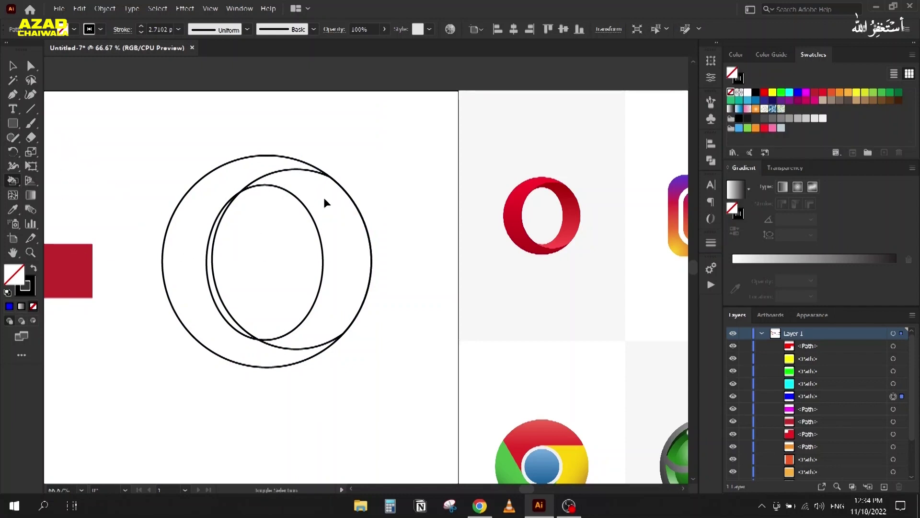
left_click(14, 67)
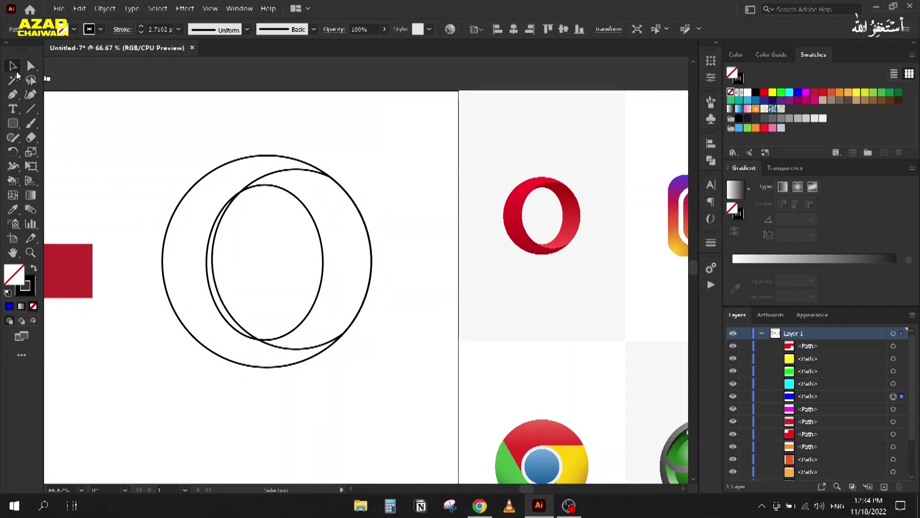
left_click(124, 204)
scroll(125, 206, "down", 3)
left_click_drag(120, 270, 337, 283)
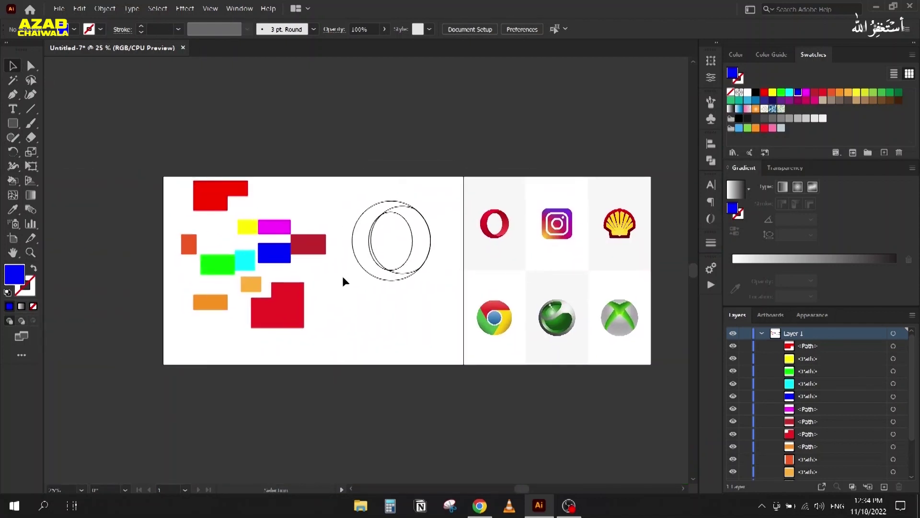
key("ctrl+z")
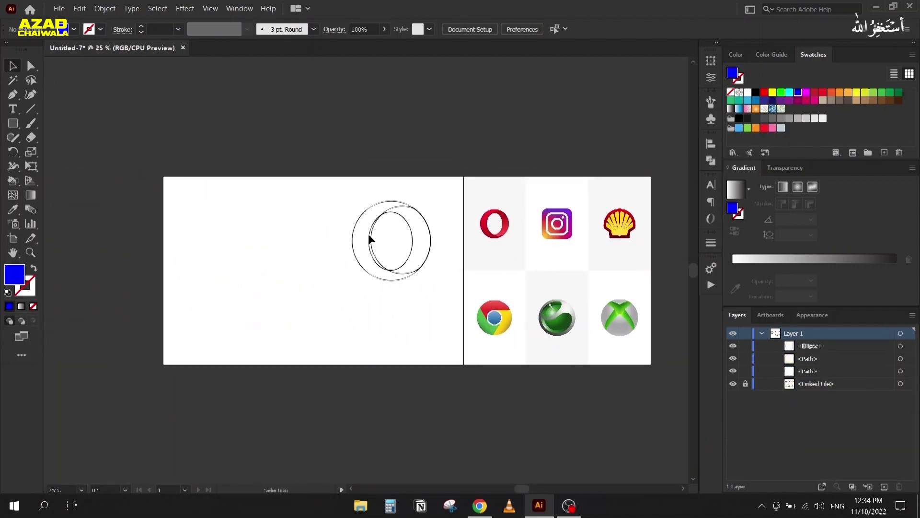
- Select the Opera outlines and merge the thin sliver beside the inner oval into the left crescent with Shape Builder
left_click_drag(67, 94, 419, 389)
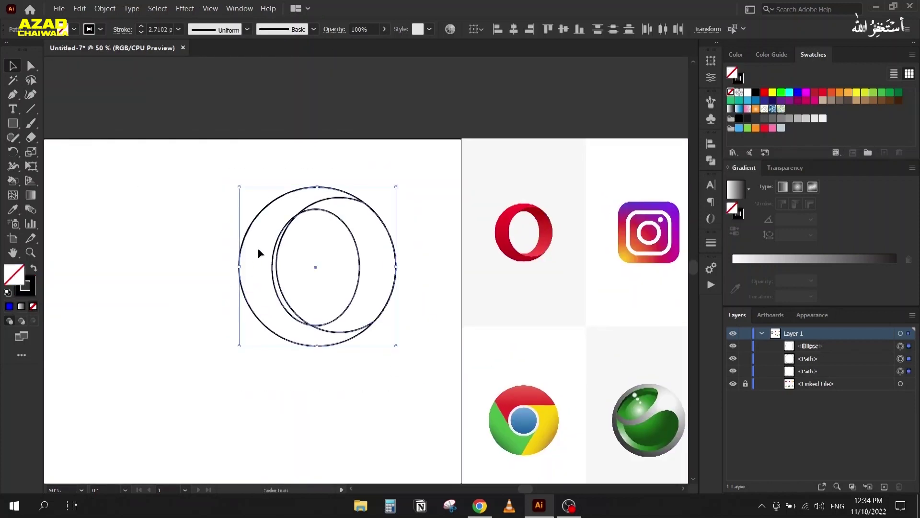
key("shift+m")
left_click(271, 273)
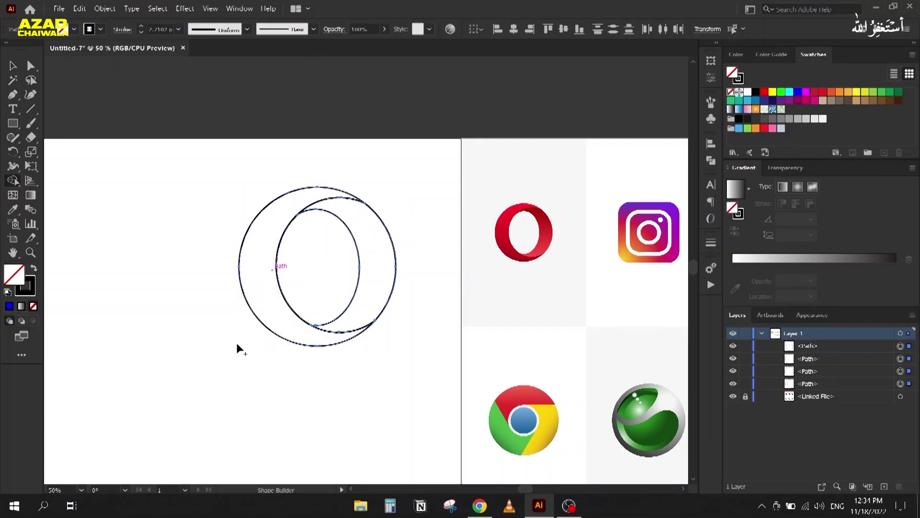
- Fill the Opera outline's left crescent with red and its right crescent with yellow using Live Paint Bucket
key("k")
key("Right")
key("Right")
key("Right")
key("Right")
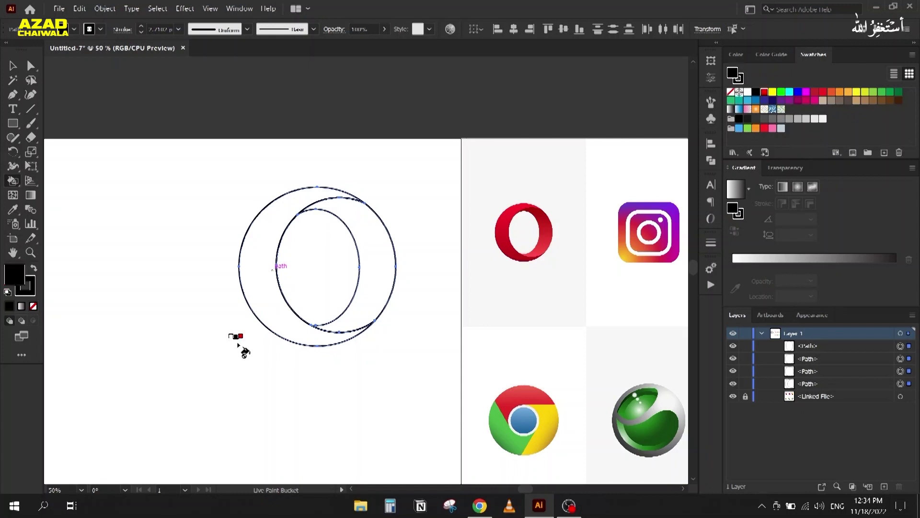
left_click(258, 272)
key("Right")
left_click(365, 265)
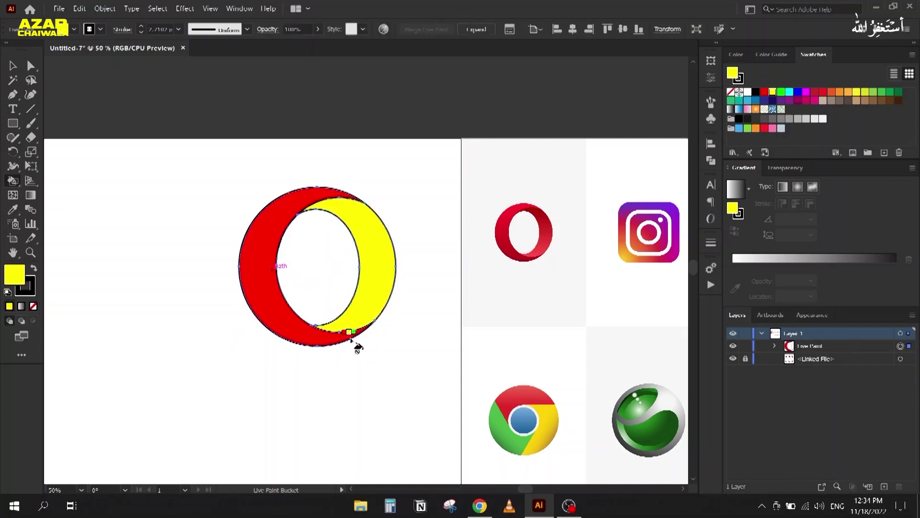
- Move the Opera Live Paint group left on the artboard and expand it with Object, Fill and Stroke enabled
left_click(12, 66)
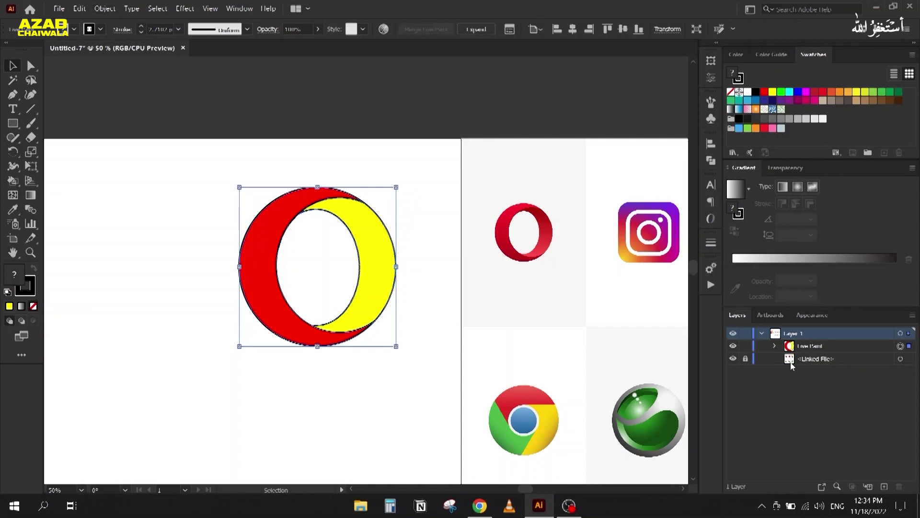
left_click(775, 345)
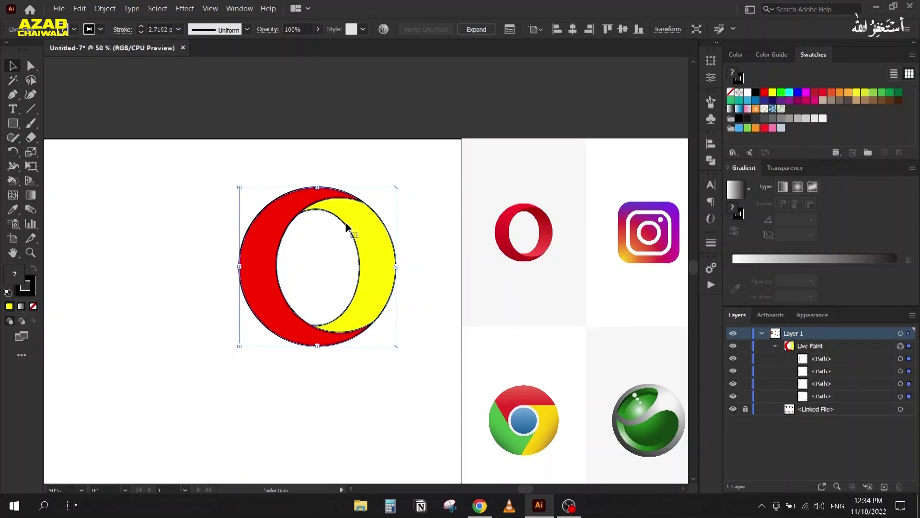
left_click_drag(254, 246, 155, 242)
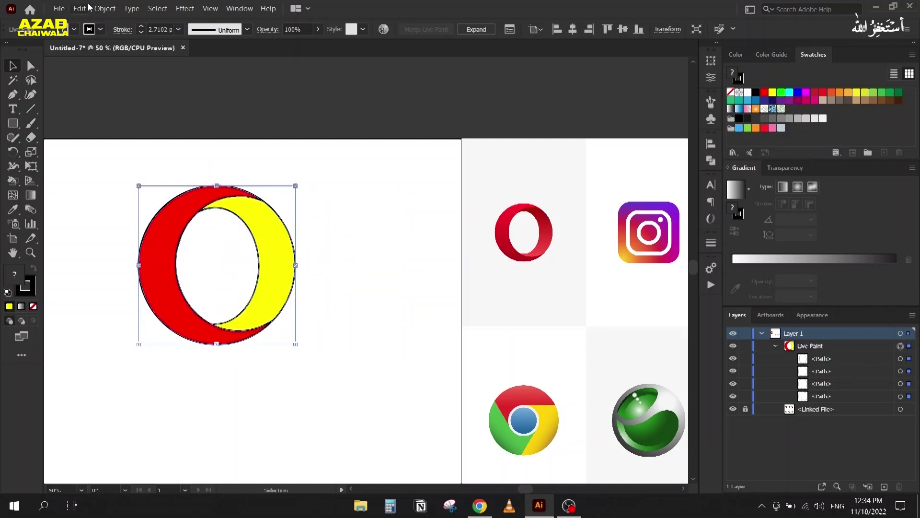
left_click(105, 8)
left_click(144, 131)
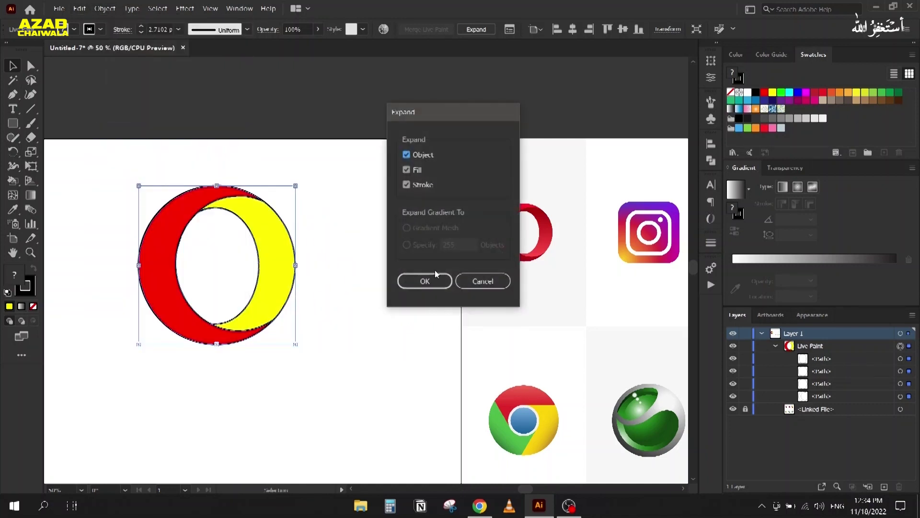
left_click(416, 282)
- Ungroup the expanded Opera artwork and move its coloured fill group to the right of the outlines
right_click(286, 235)
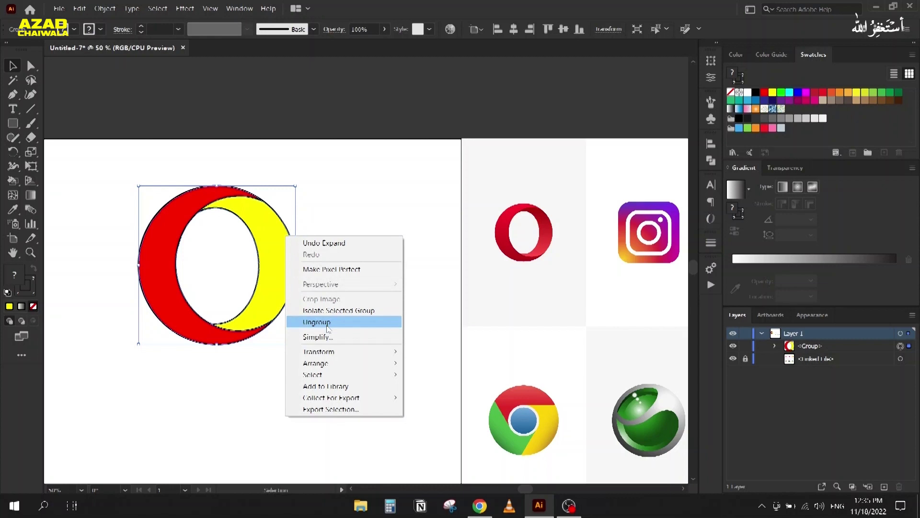
left_click(329, 318)
left_click(253, 268)
left_click_drag(269, 250, 430, 252)
- Delete the black Opera outline group and ungroup the coloured crescents into separate paths
left_click_drag(172, 185, 267, 352)
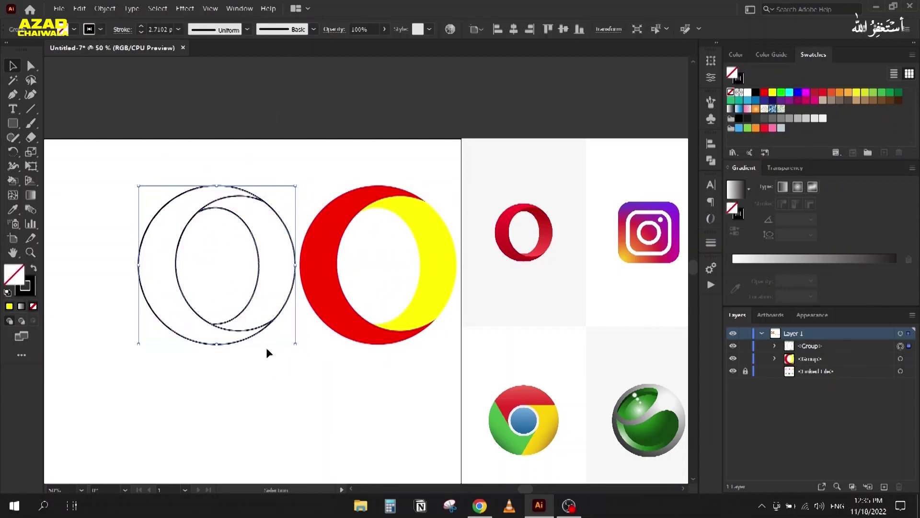
key("Delete")
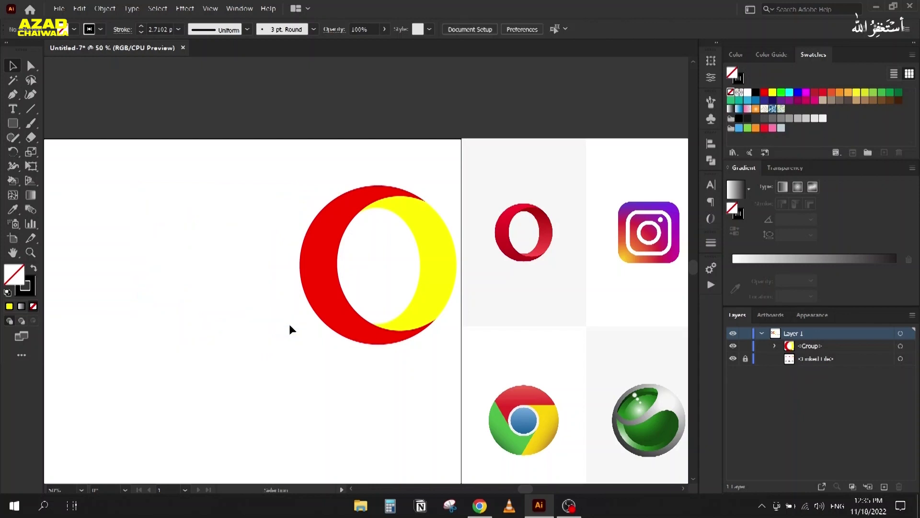
right_click(324, 280)
left_click(368, 364)
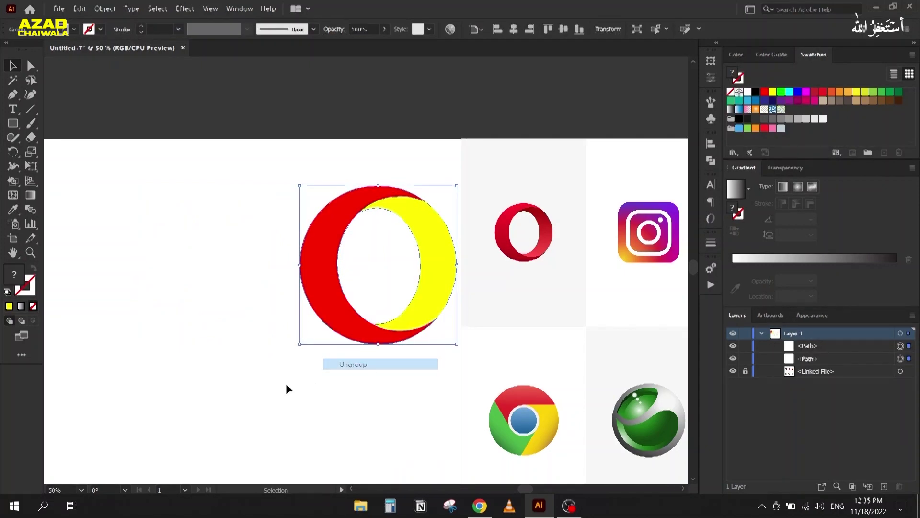
left_click_drag(344, 369, 269, 351)
scroll(350, 205, "up", 2)
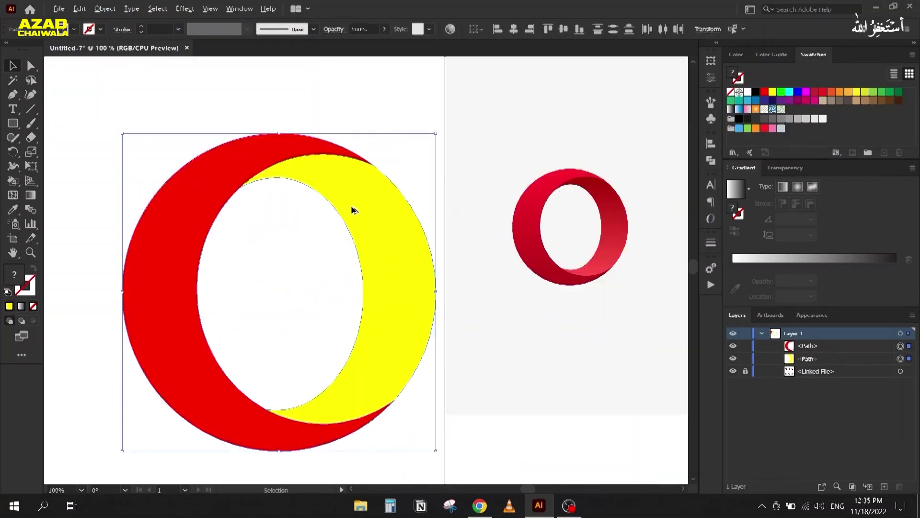
- Fill the red crescent with the White, Black linear gradient and run it vertically from top to bottom
left_click(208, 185)
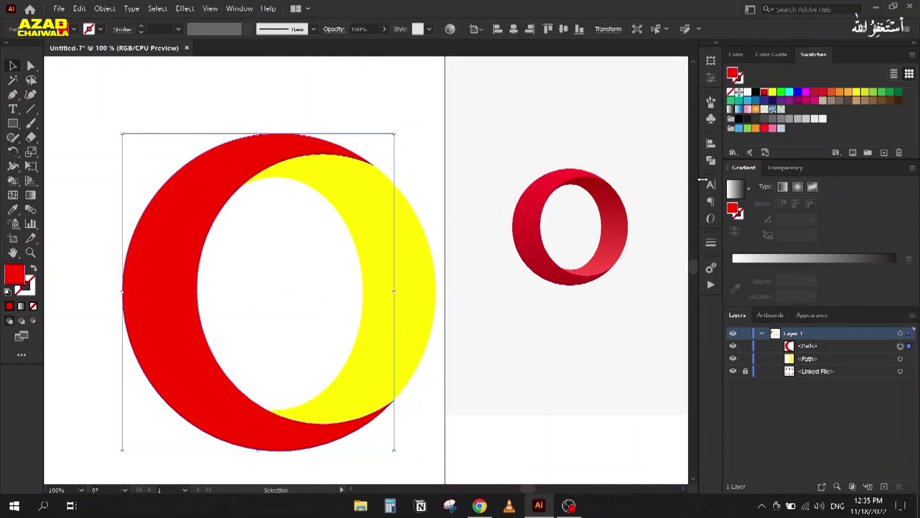
left_click(749, 189)
scroll(709, 219, "up", 2)
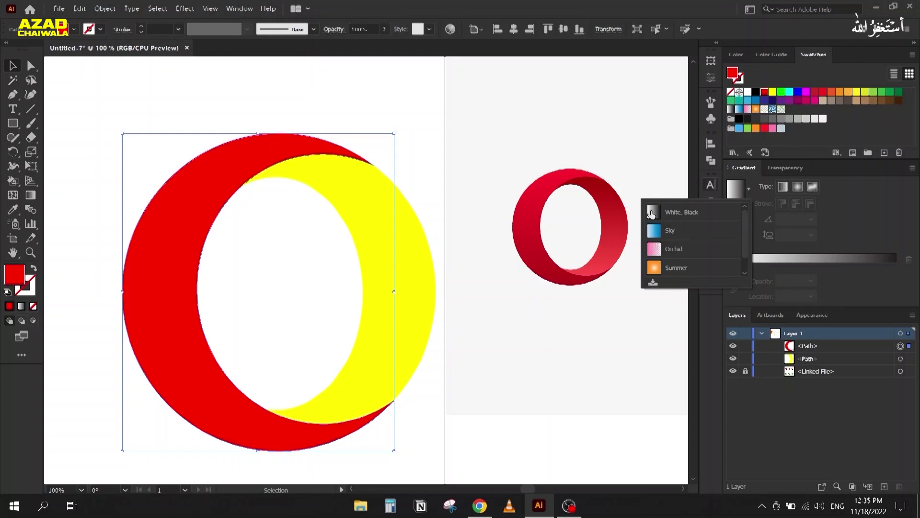
left_click(690, 213)
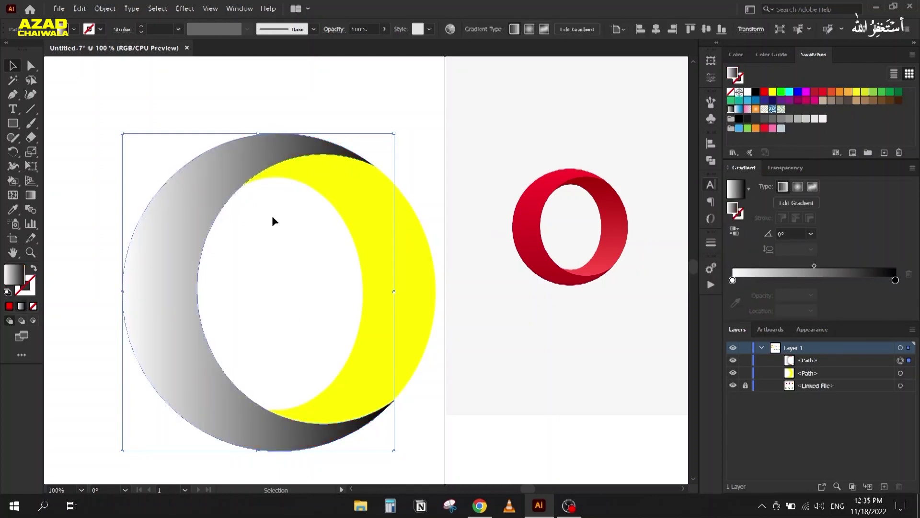
key("g")
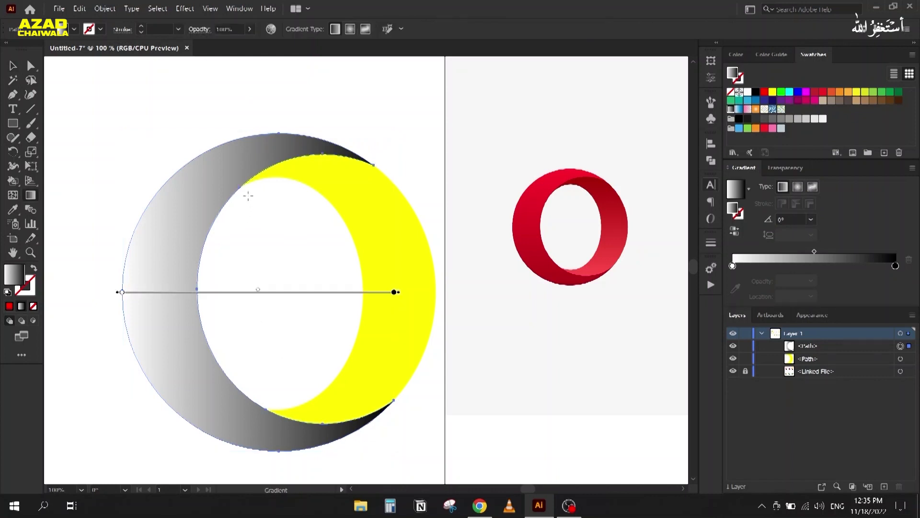
left_click_drag(278, 129, 269, 443)
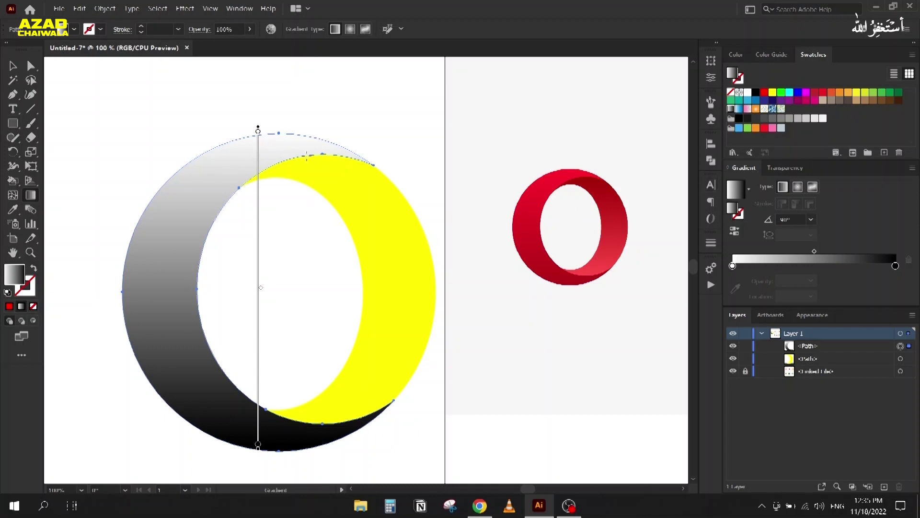
left_click(13, 65)
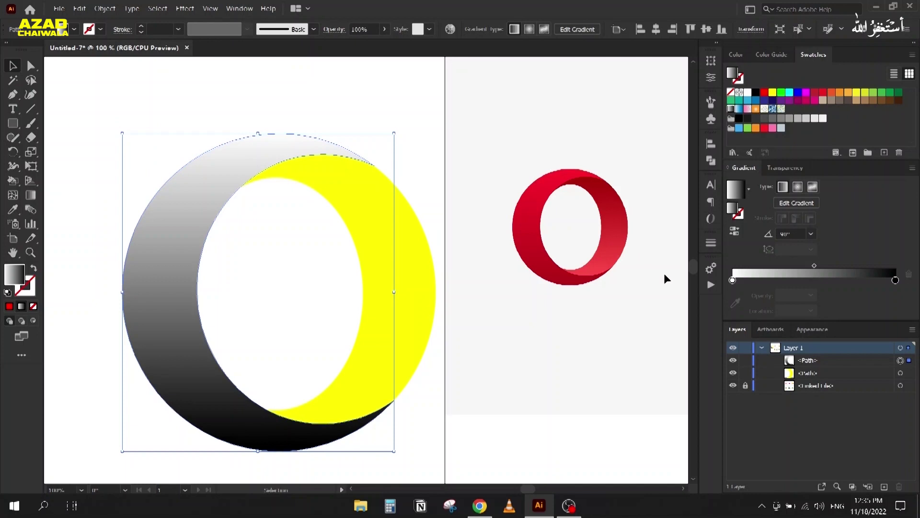
- Recolour the crescent's gradient with the bright red sampled from the reference Opera logo's top and the dark red from its bottom
left_click(732, 281)
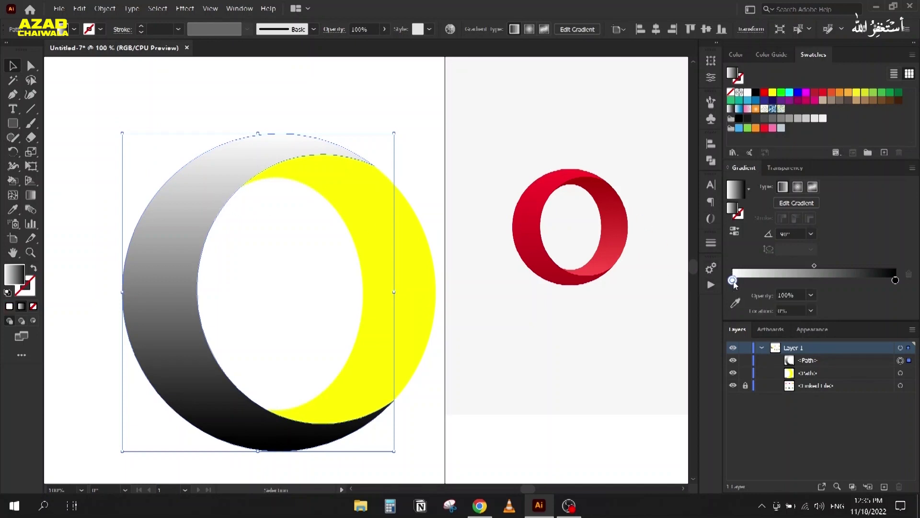
left_click(736, 307)
left_click(581, 170)
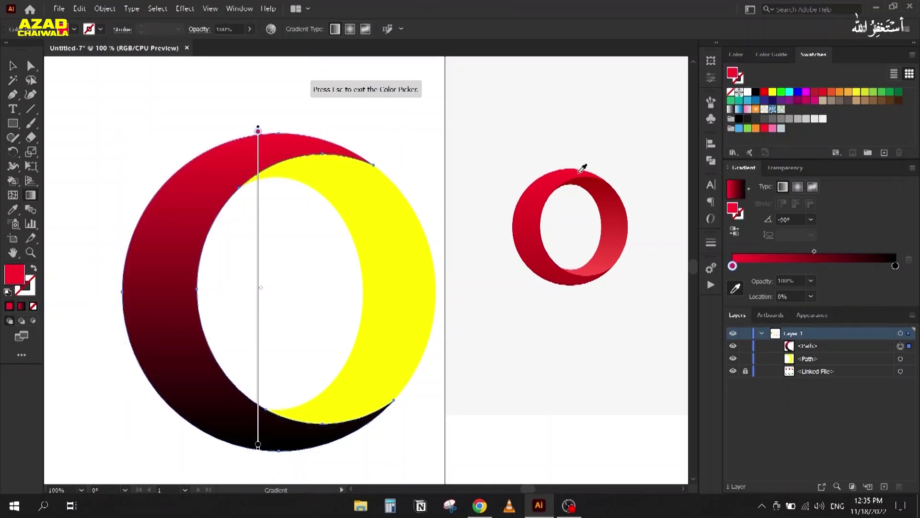
left_click(896, 266)
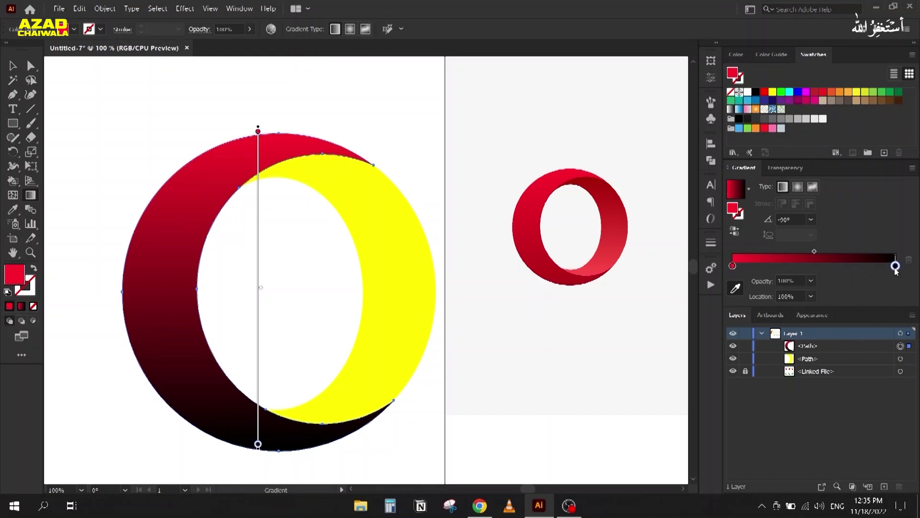
left_click(736, 288)
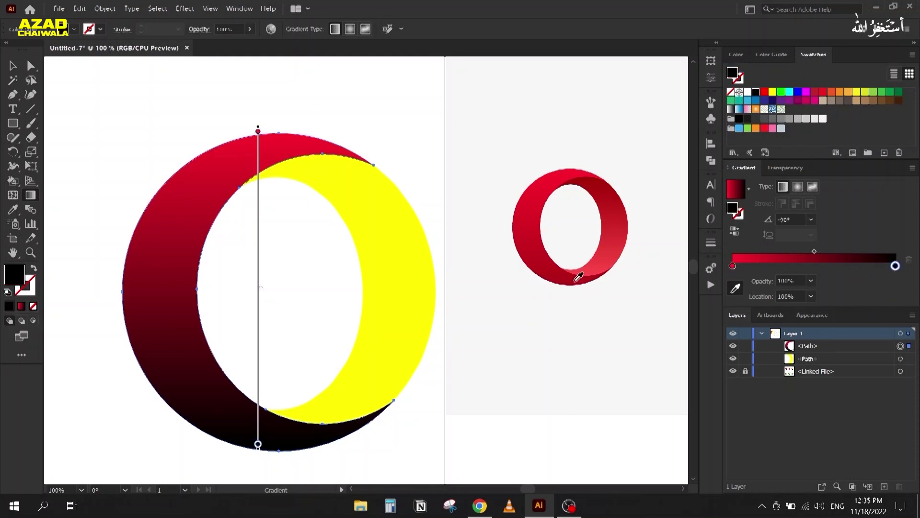
left_click(574, 274)
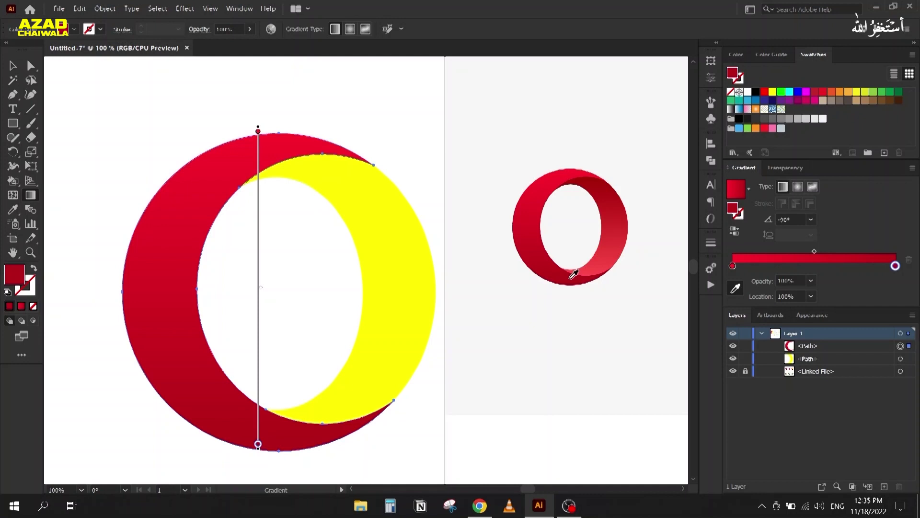
key("v")
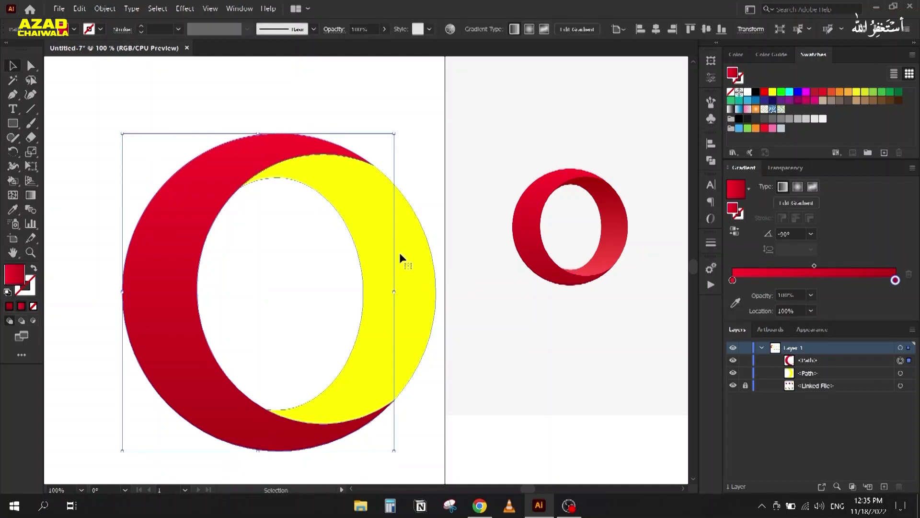
- Copy the left crescent's red gradient onto the yellow crescent and run it vertically from top to bottom
left_click(400, 254)
key("i")
left_click(167, 247)
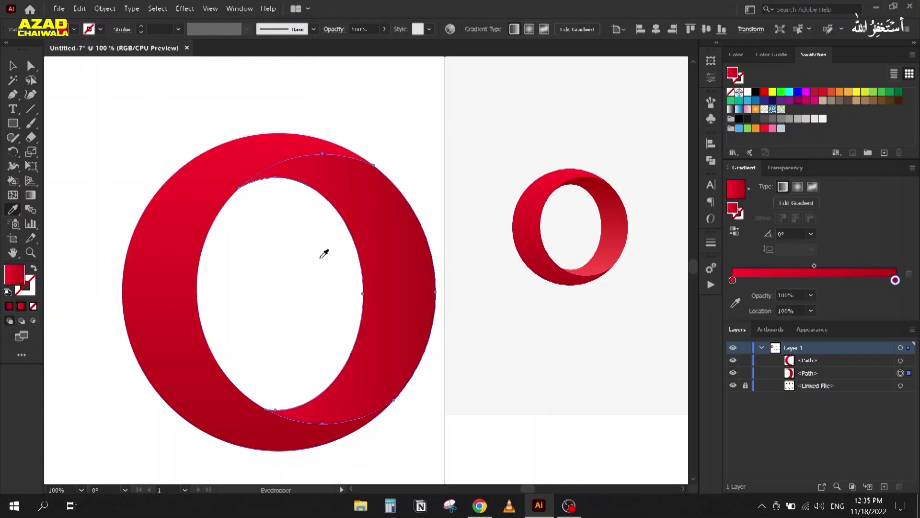
key("g")
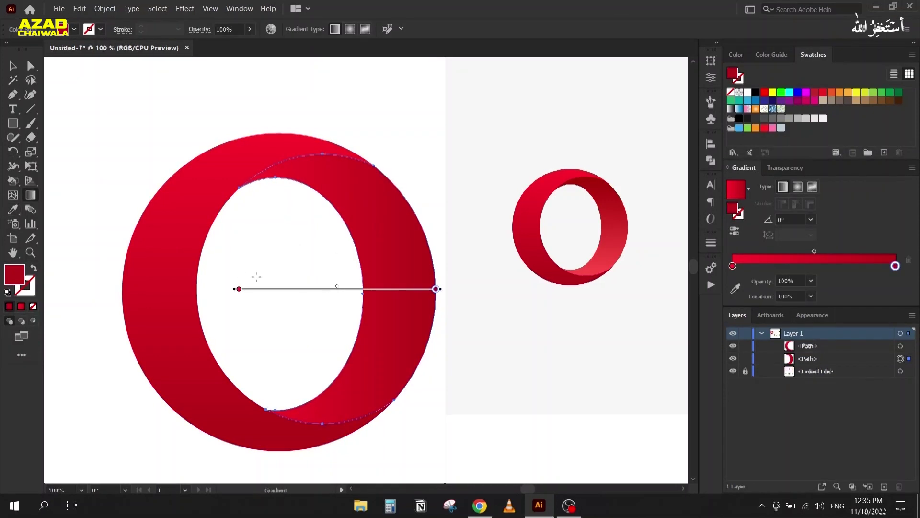
left_click_drag(319, 148, 319, 422)
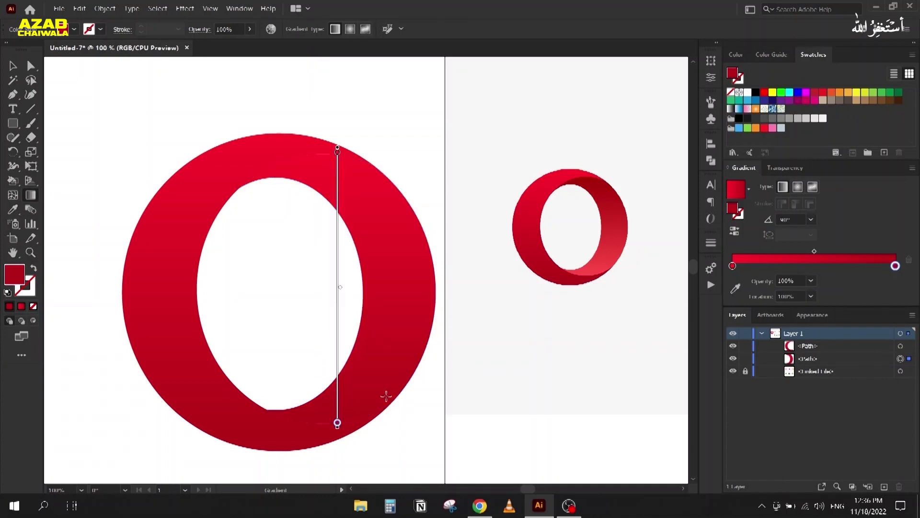
- Recolour the right crescent's gradient with the dark red sampled from the reference Opera logo's inner top and the light red from its inner bottom
left_click(733, 265)
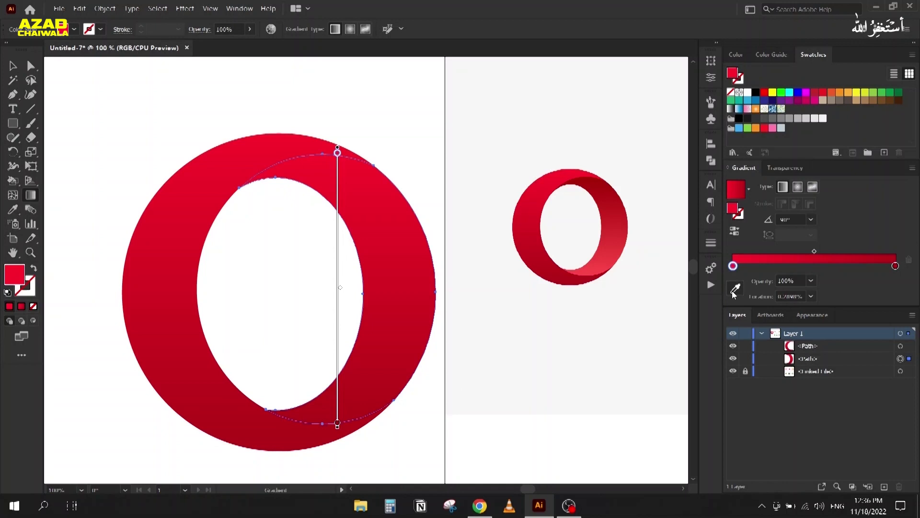
left_click(735, 289)
left_click(583, 178)
left_click(895, 265)
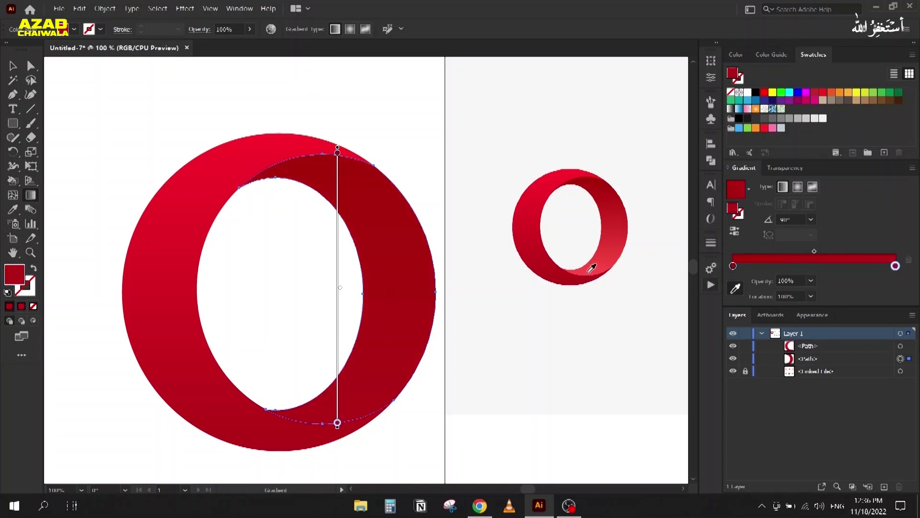
left_click(592, 268)
left_click(13, 66)
left_click(98, 141)
- Group the two gradient crescents and move the finished Opera logo off the artboard, above its upper-left area
key("ctrl+minus")
key("ctrl+minus")
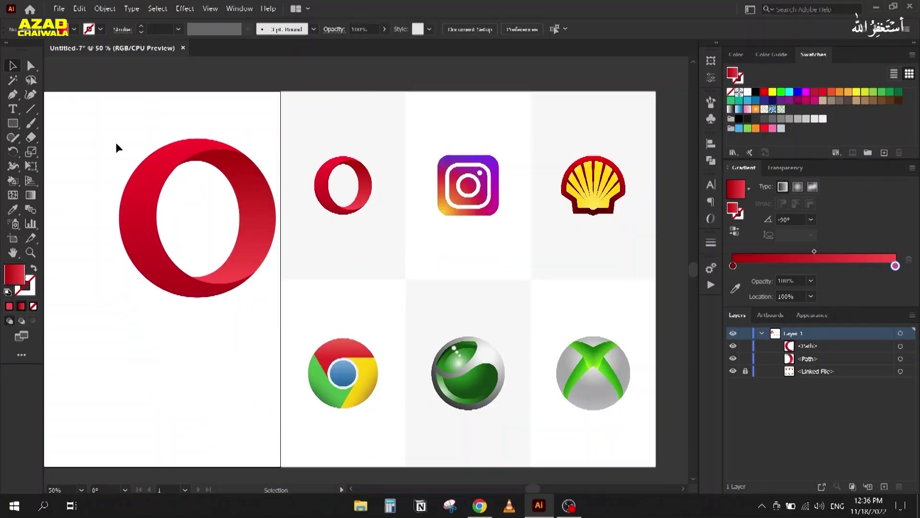
left_click_drag(117, 130, 242, 284)
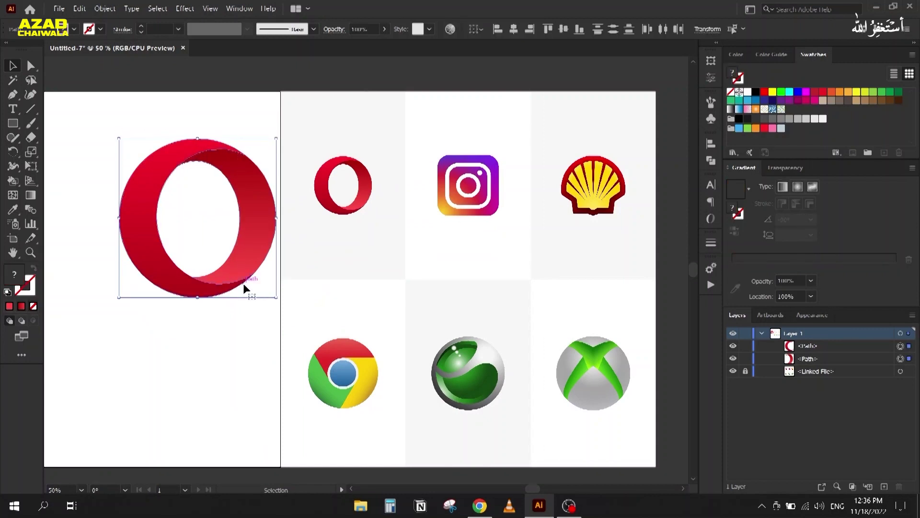
key("ctrl+g")
key("ctrl+minus")
key("ctrl+minus")
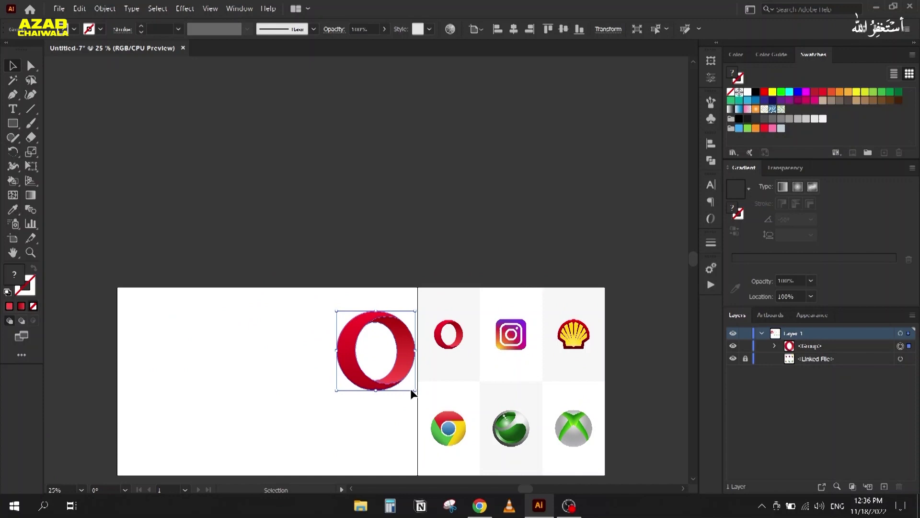
left_click_drag(415, 391, 149, 177)
left_click(475, 375)
scroll(515, 344, "up", 5)
scroll(441, 339, "down", 2)
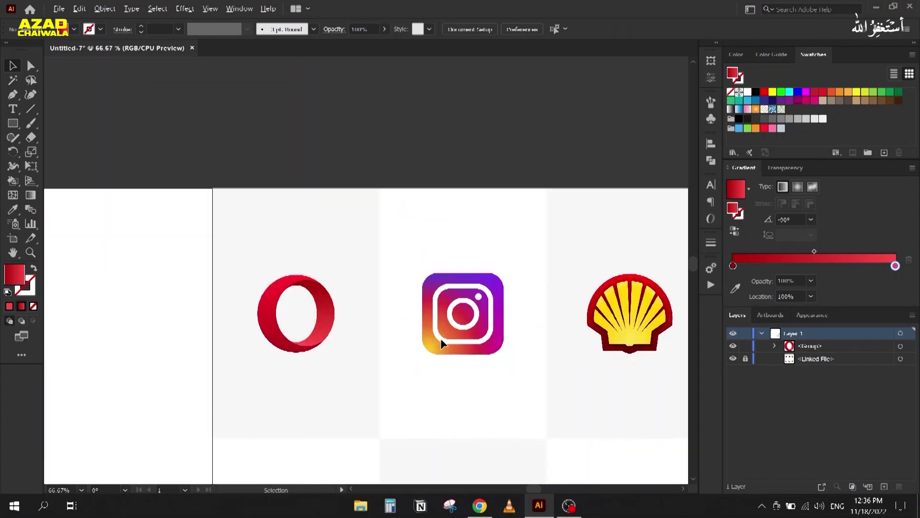
left_click_drag(309, 386, 465, 238)
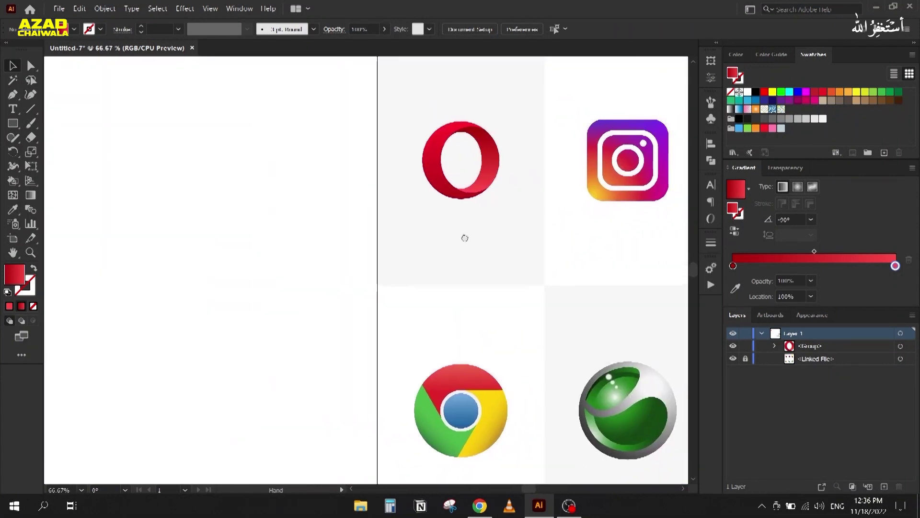
left_click(19, 125)
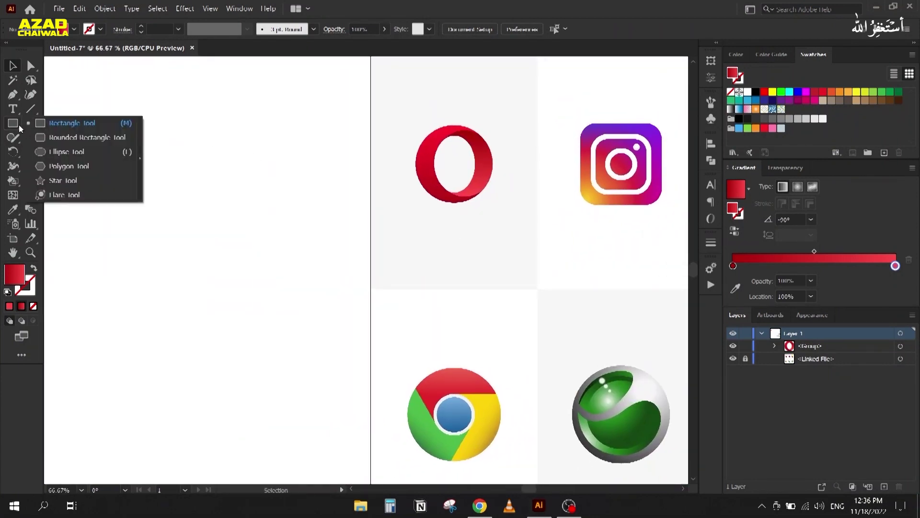
left_click(43, 141)
left_click_drag(127, 116, 263, 253)
left_click(13, 67)
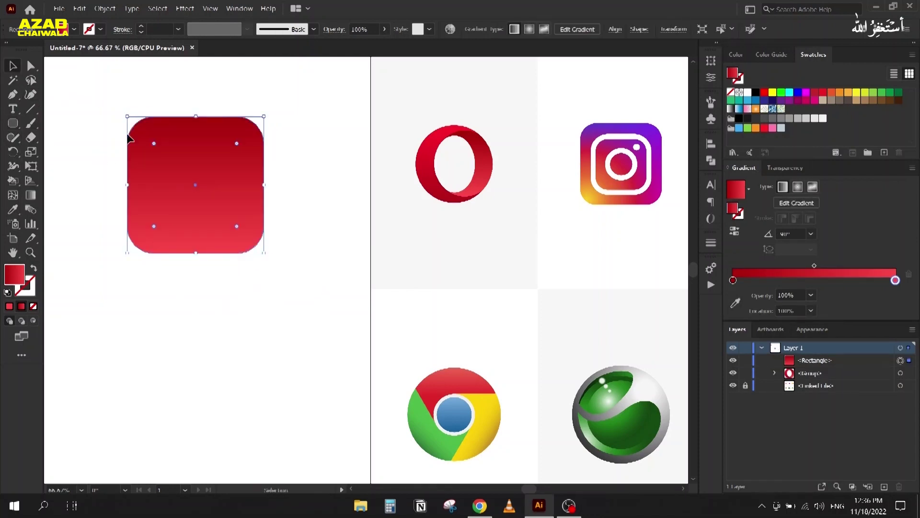
key("Delete")
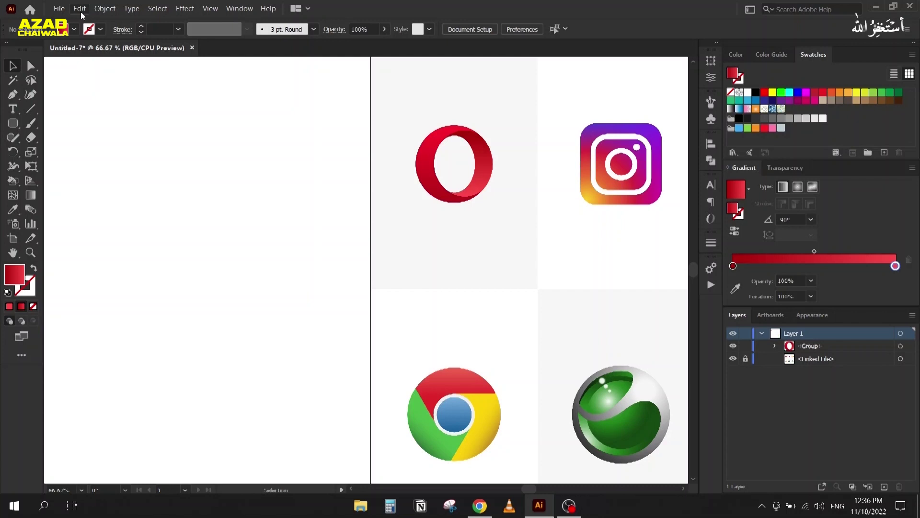
- Turn off Scale Corners and Scale Strokes & Effects in the general preferences, and check both options in the document and transform properties
left_click(81, 13)
mouse_move(158, 351)
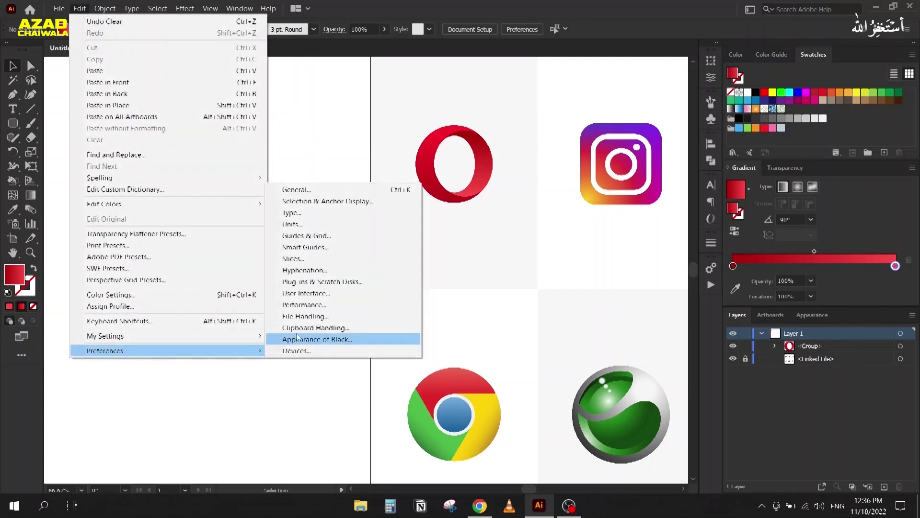
left_click(303, 189)
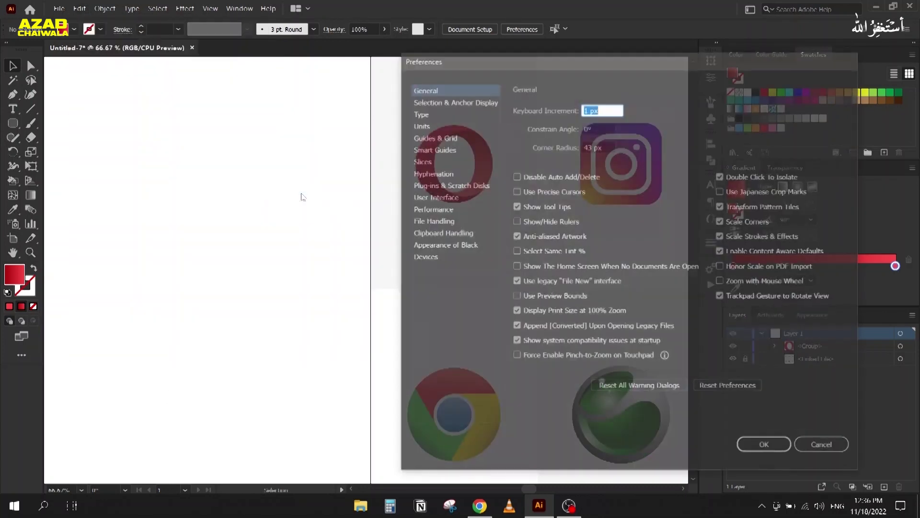
left_click(768, 237)
left_click(726, 223)
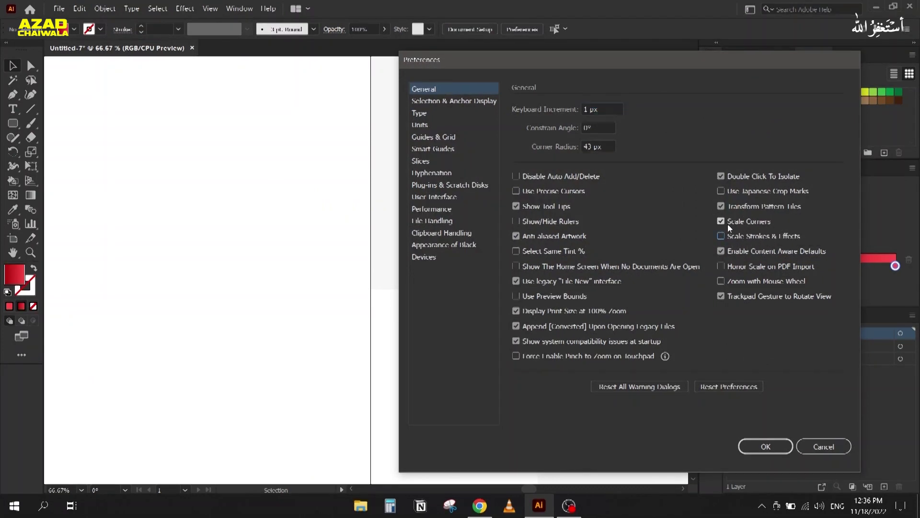
left_click(738, 446)
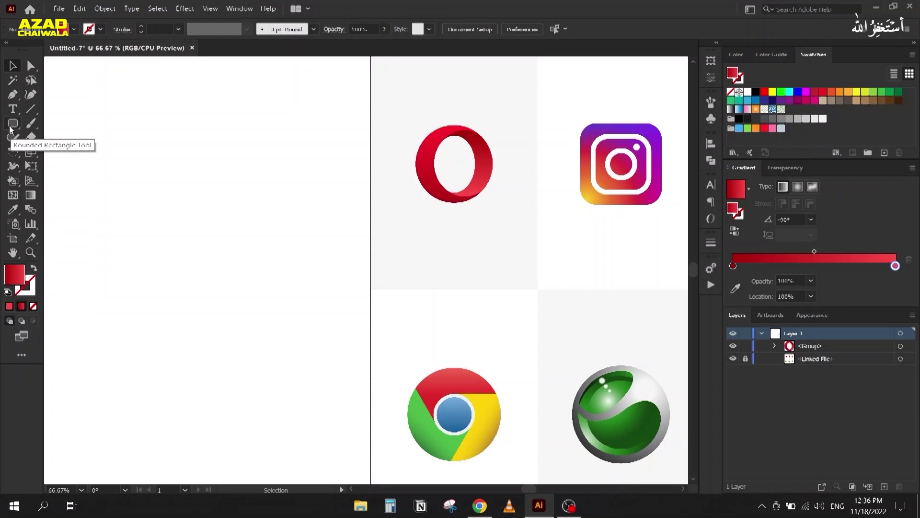
left_click(717, 79)
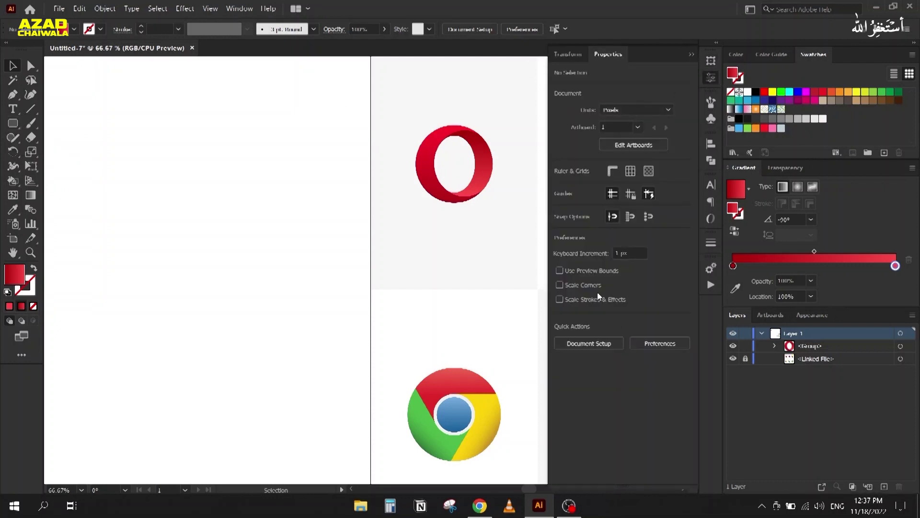
left_click(564, 52)
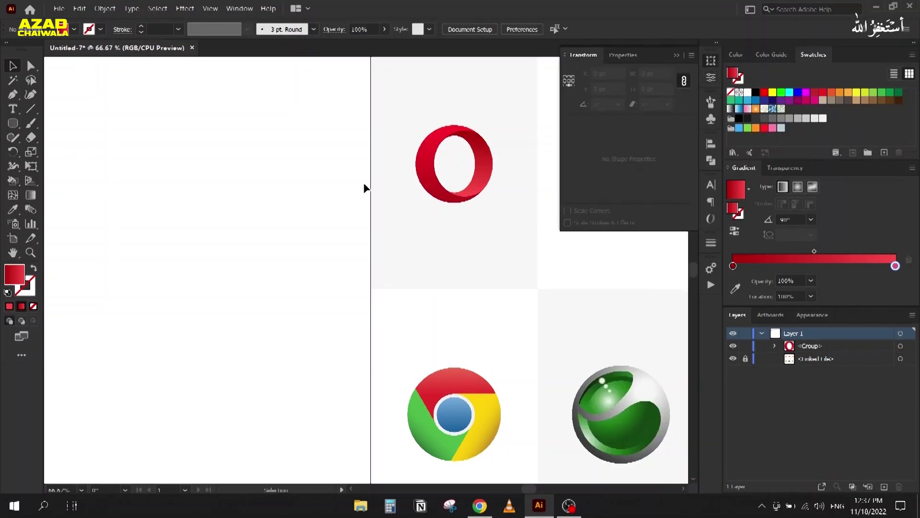
left_click(675, 58)
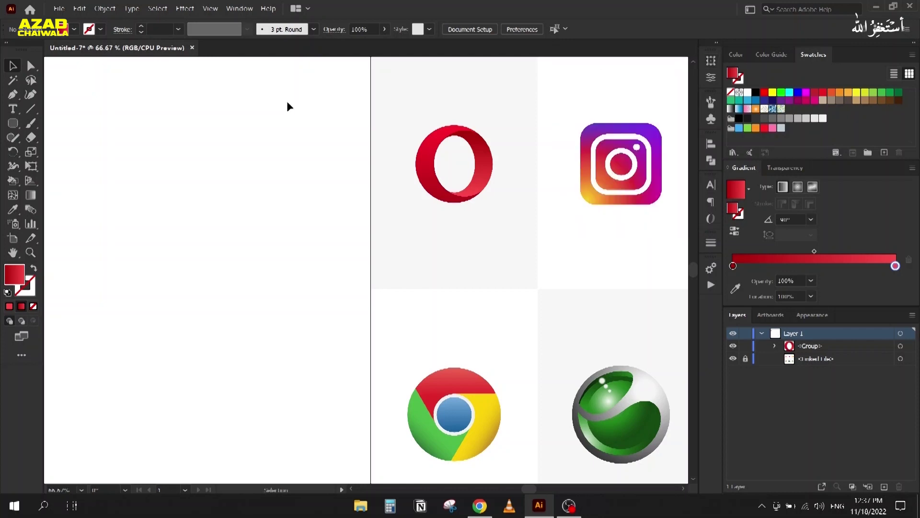
- Draw a rounded square about 263 px wide on the blank artboard area beside the reference logos
key("m")
left_click_drag(127, 116, 292, 281)
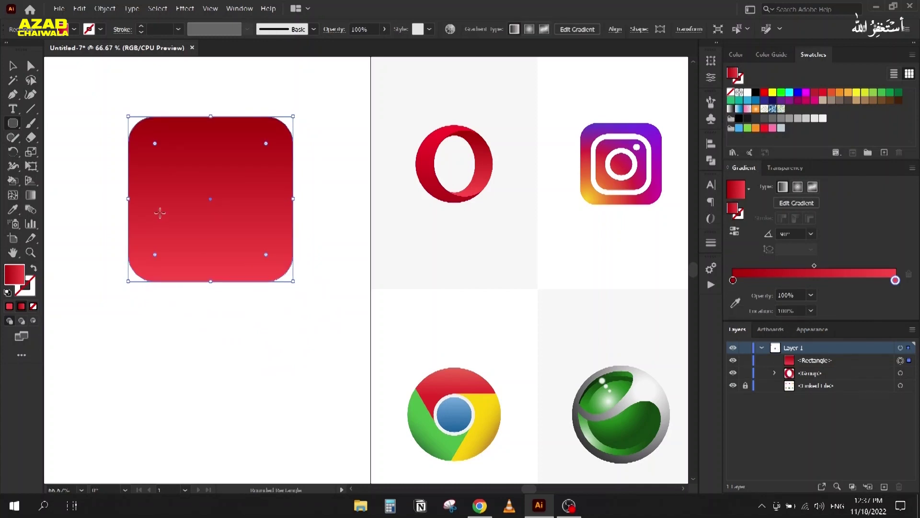
left_click(13, 65)
left_click(125, 92)
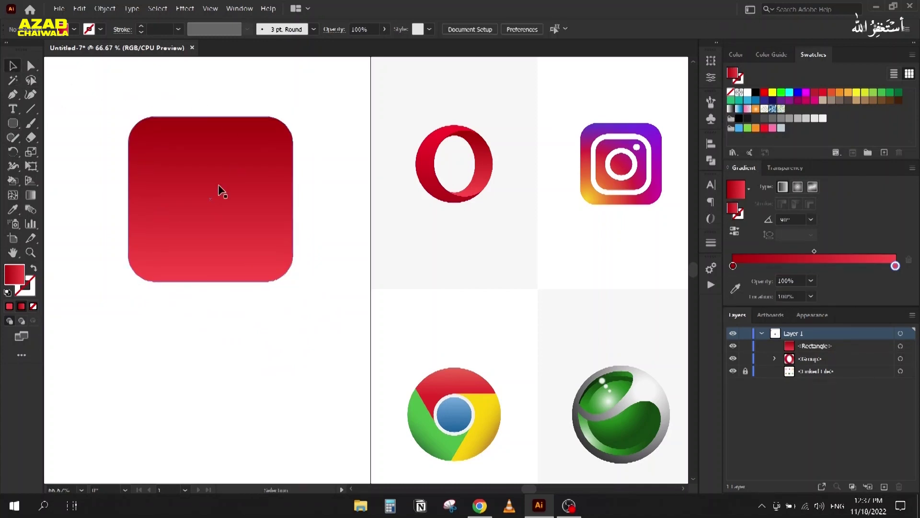
- Try scaling the rounded square down proportionally towards its upper-left corner, and undo the scaling
left_click(149, 207)
left_click(154, 200)
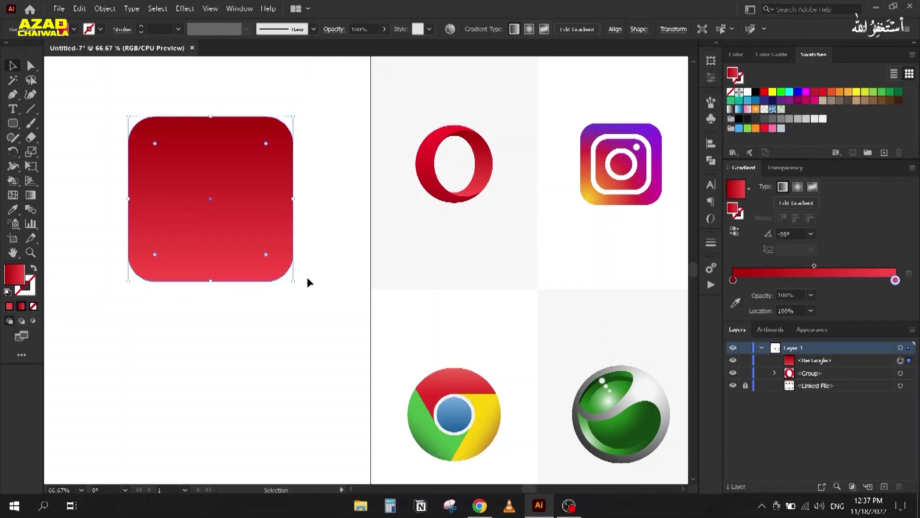
left_click_drag(293, 284, 166, 160)
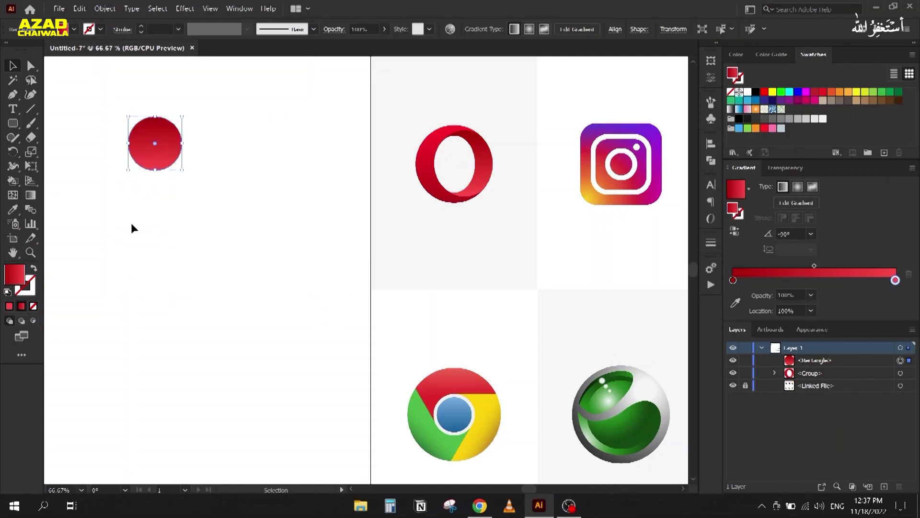
left_click(131, 223)
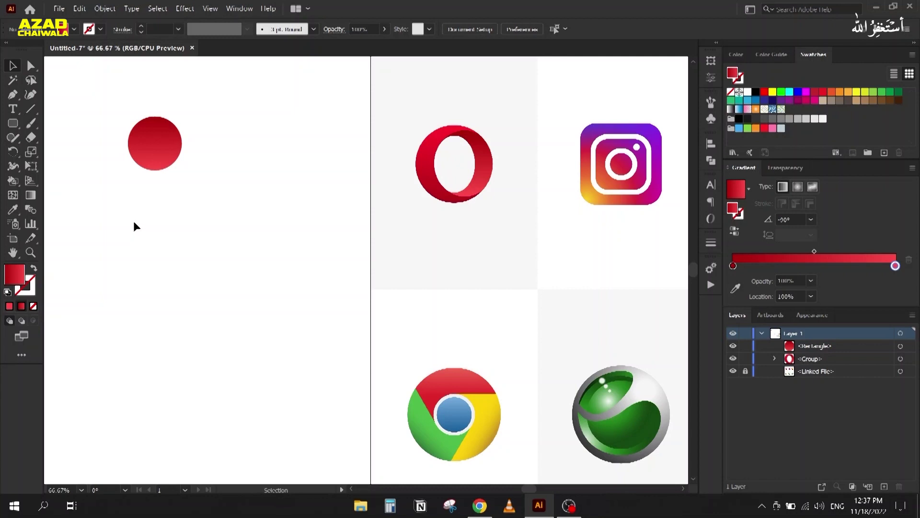
key("ctrl+z")
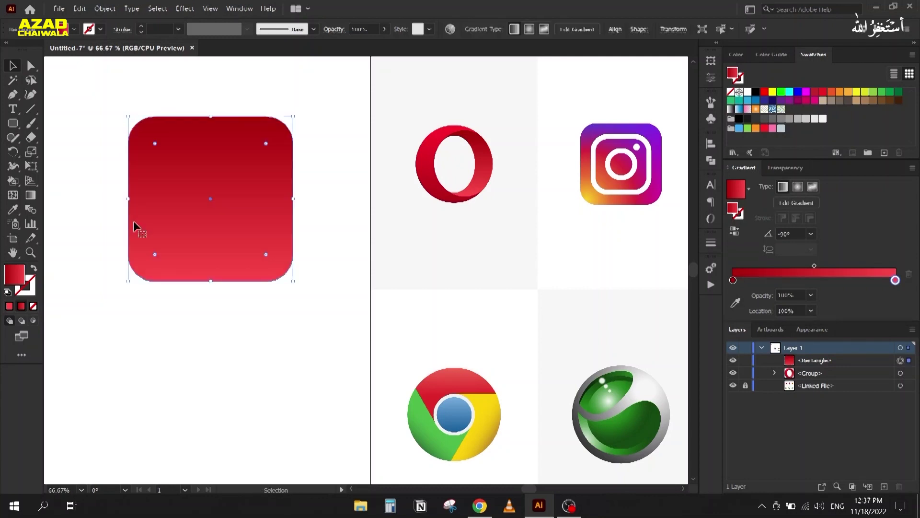
- Set the rounded square's transform reference point to its centre and all four linked corner radii to 50 px
left_click(711, 61)
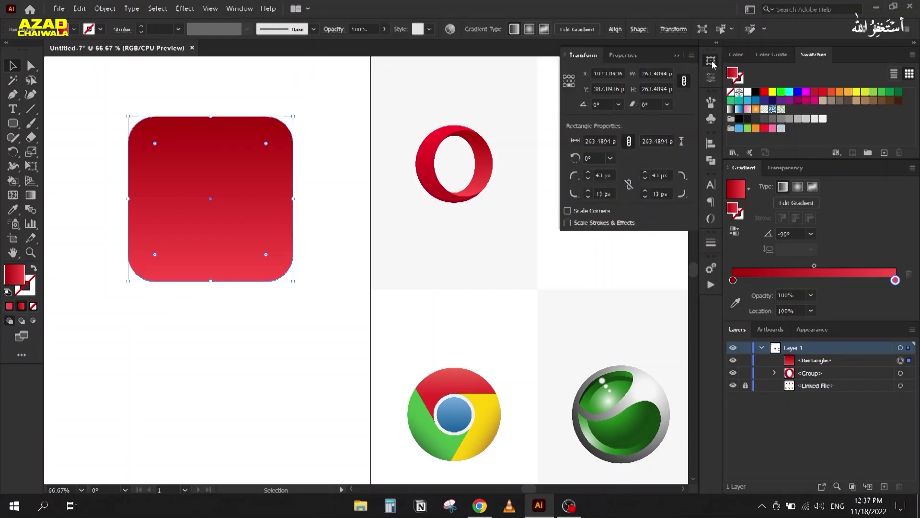
left_click(570, 82)
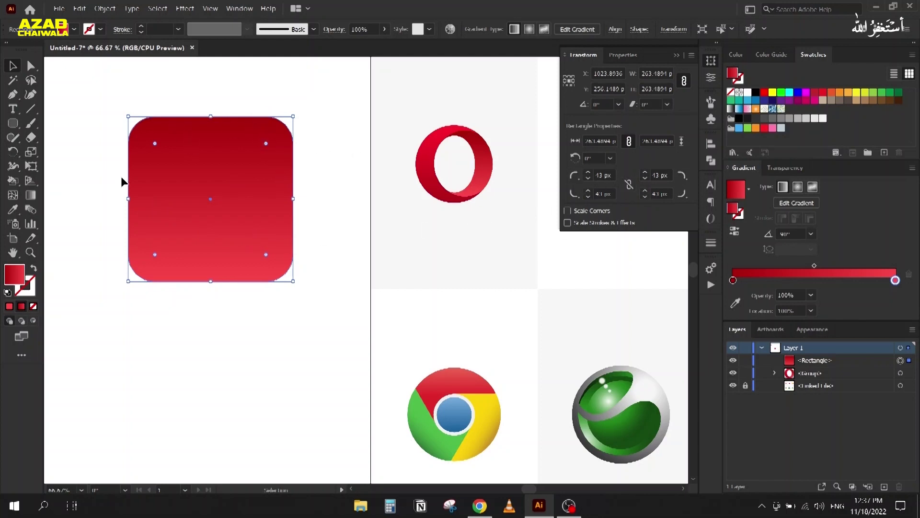
double_click(603, 175)
type("18")
key("Return")
scroll(609, 176, "up", 1)
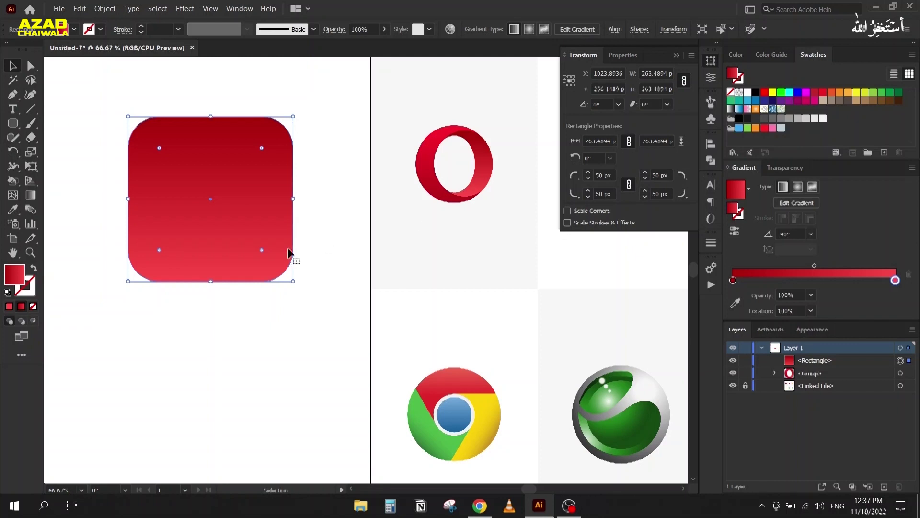
- Nudge the rounded square up slightly and place a duplicate of it to its left at the same height
left_click_drag(175, 219, 176, 216)
scroll(120, 252, "down", 2)
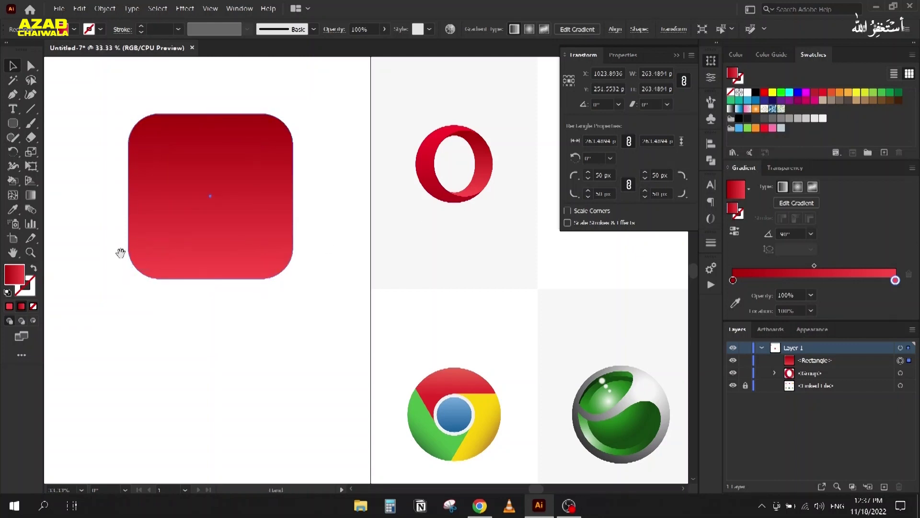
left_click_drag(119, 254, 283, 269)
left_click_drag(359, 246, 239, 259)
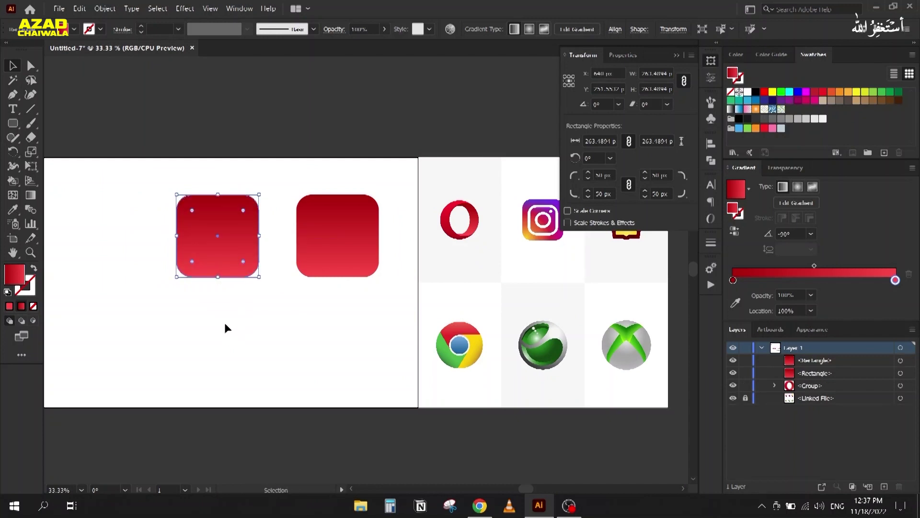
left_click(202, 303)
- Try scaling the right rounded square down to about 100 px around its centre, and undo the scaling
scroll(203, 303, "up", 1)
scroll(208, 331, "up", 1)
left_click(378, 286)
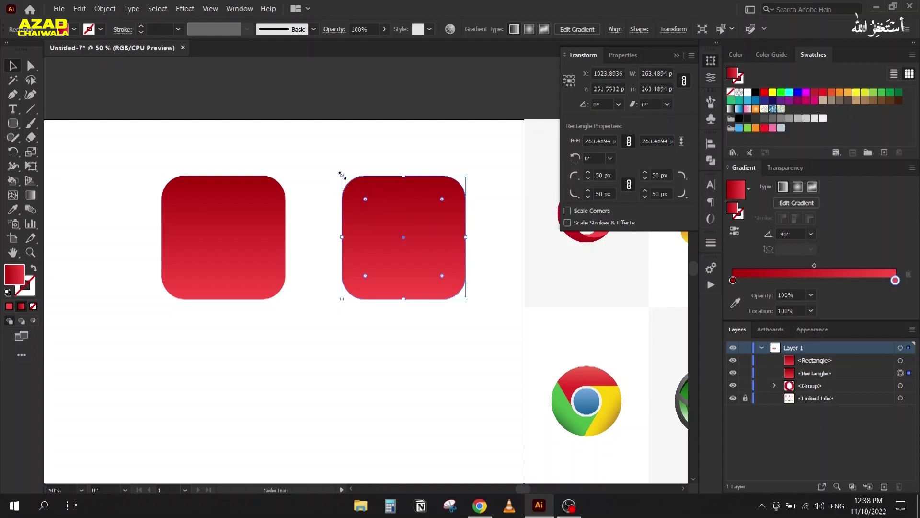
left_click_drag(342, 175, 383, 209)
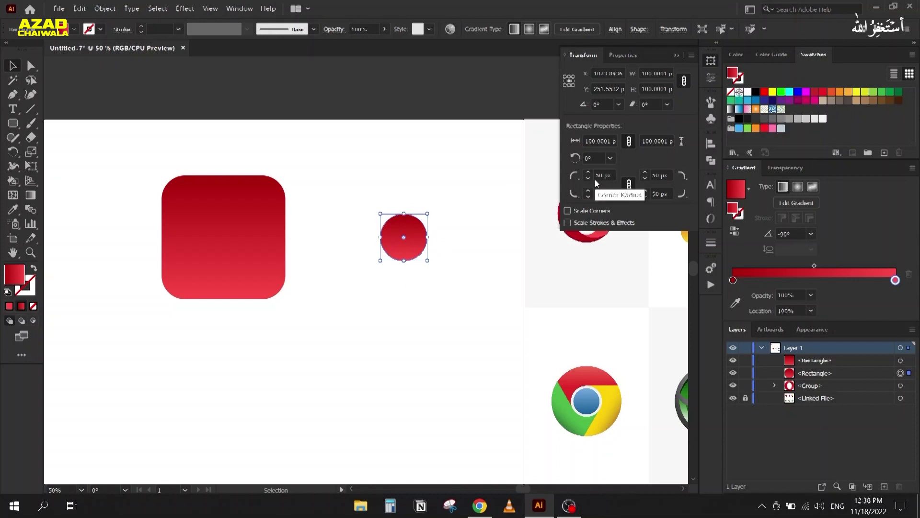
key("ctrl+z")
left_click(257, 366)
- Try drawing a rounded square about 140 px wide with its corner radius raised until circular below the two squares, and delete it
left_click_drag(268, 333, 284, 268)
left_click(12, 123)
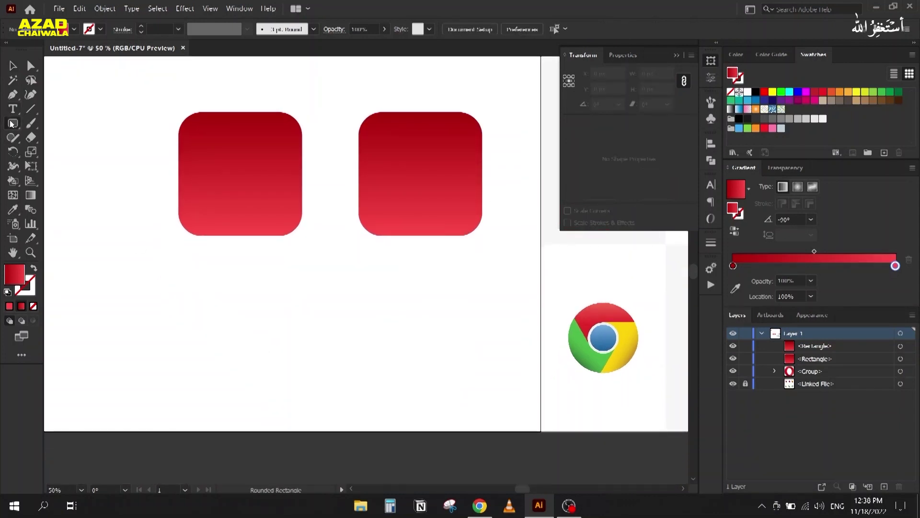
left_click_drag(325, 264, 415, 355)
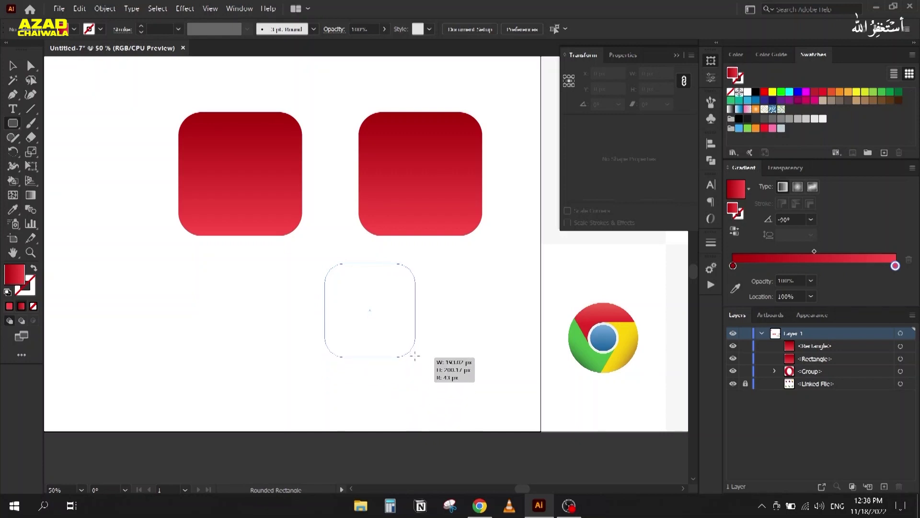
left_click_drag(415, 355, 493, 431)
key("Up")
key("Up")
key("Up")
key("Up")
key("Up")
key("Up")
key("Up")
key("Up")
key("Up")
key("Up")
key("Up")
key("Up")
key("Up")
key("Up")
key("Up")
key("Up")
key("Up")
key("Up")
key("Up")
key("Up")
key("Up")
key("Up")
key("Up")
key("Up")
key("Up")
key("Up")
key("Up")
key("Up")
key("Up")
key("Up")
key("Up")
key("Up")
key("Up")
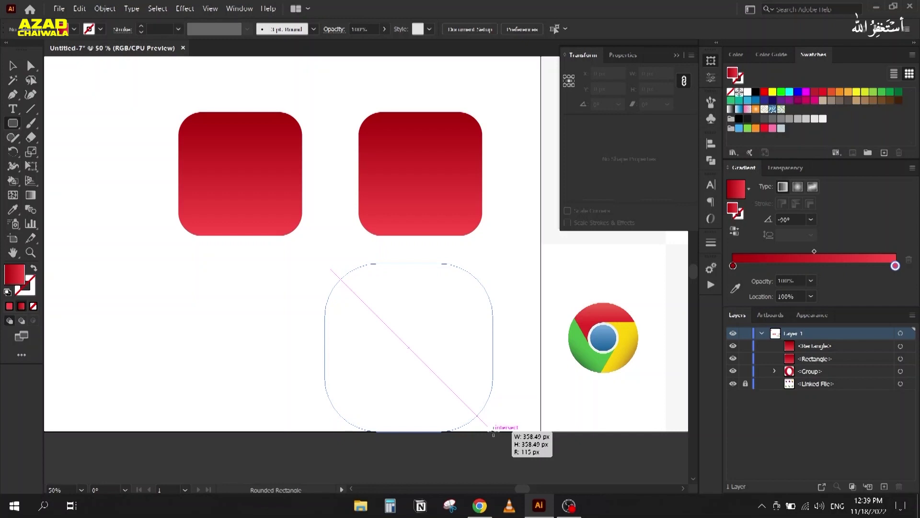
key("Up")
key("Up")
key("Up")
key("Up")
key("Up")
key("Up")
key("Up")
key("Up")
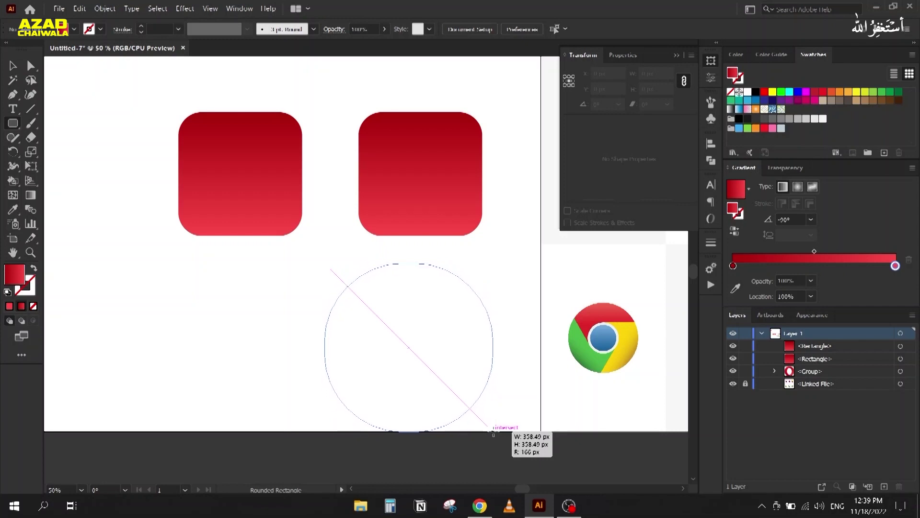
key("Up")
key("Up")
key("Up")
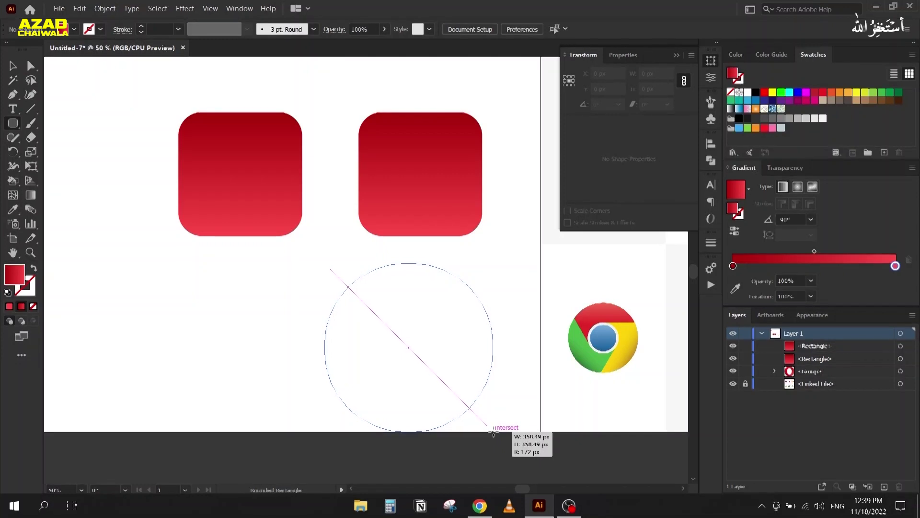
left_click_drag(494, 431, 390, 327)
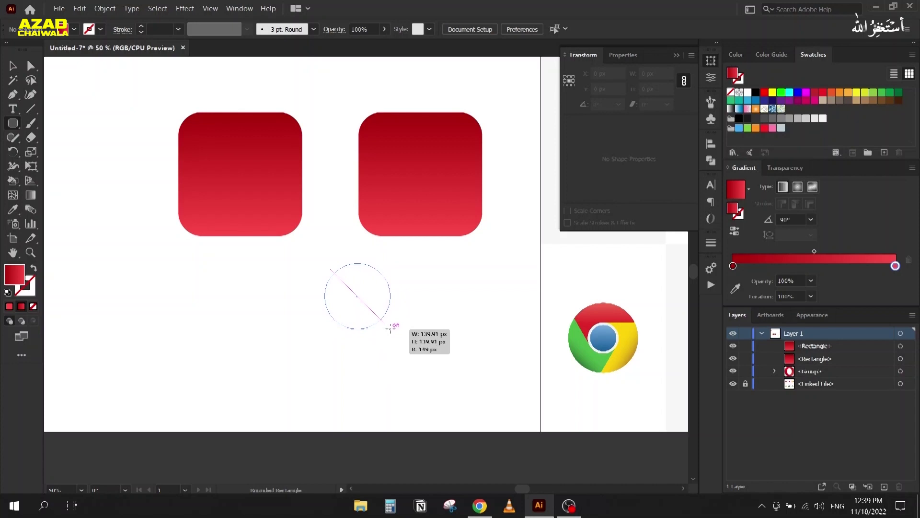
key("Down")
left_click_drag(390, 328, 390, 328)
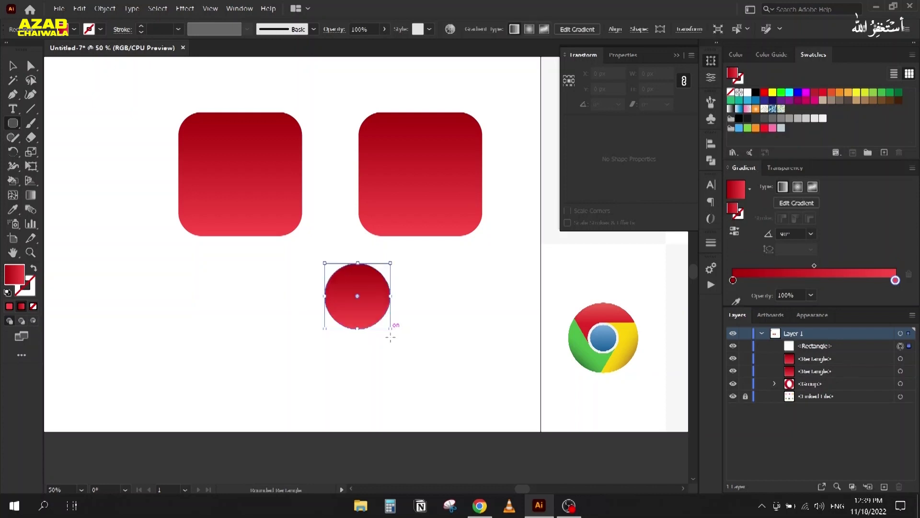
left_click(12, 66)
key("Delete")
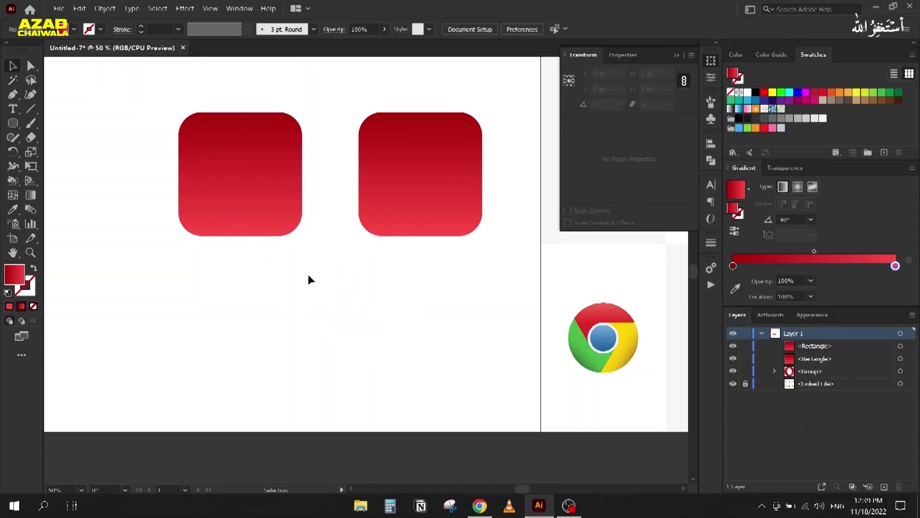
- Try scaling the right rounded square down to about 111 px around its centre and reducing its corner rounding, and undo both changes
left_click(378, 197)
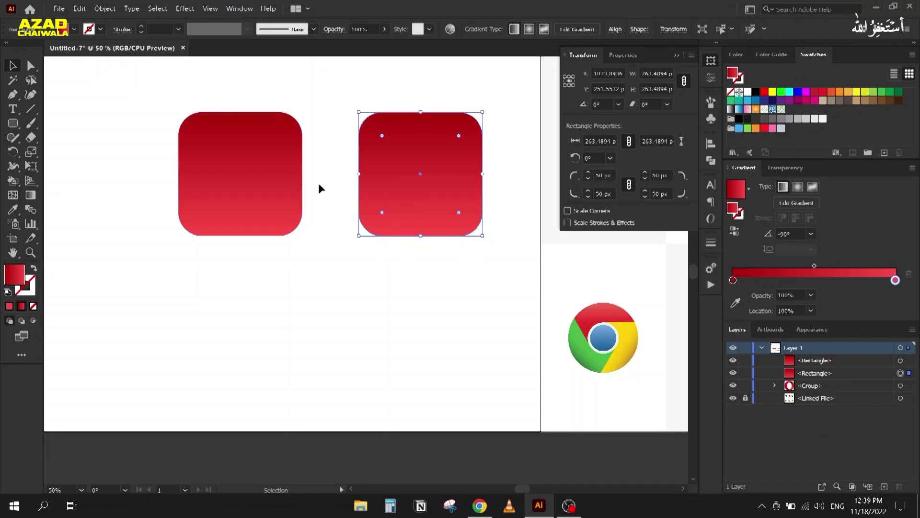
left_click(195, 171)
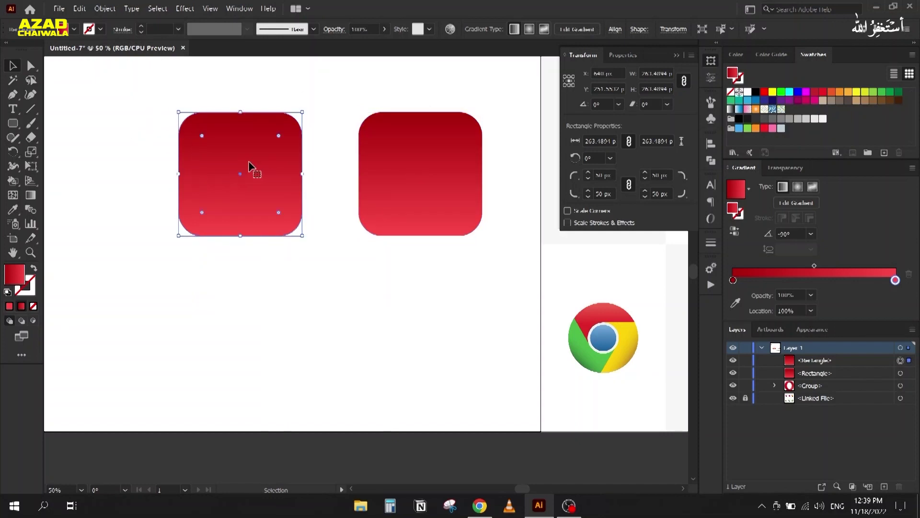
left_click(394, 171)
left_click_drag(358, 111, 395, 148)
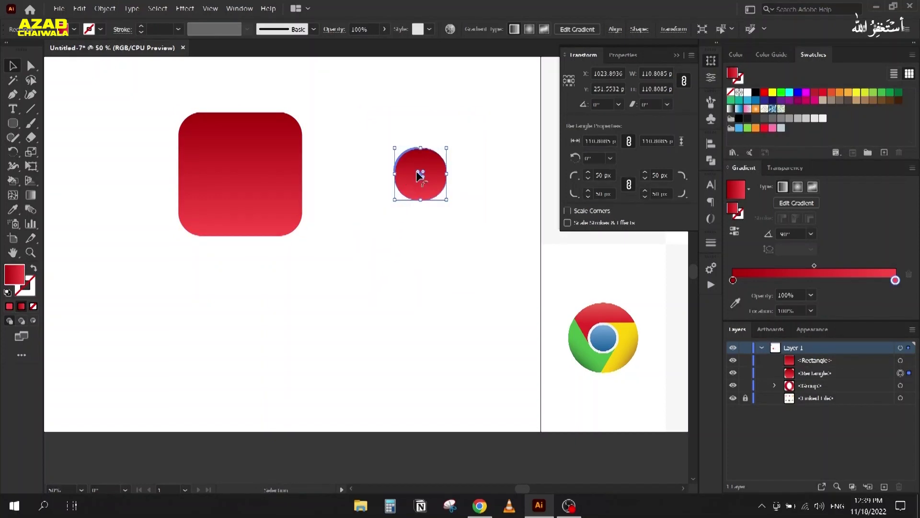
left_click_drag(417, 172, 406, 164)
left_click(377, 268)
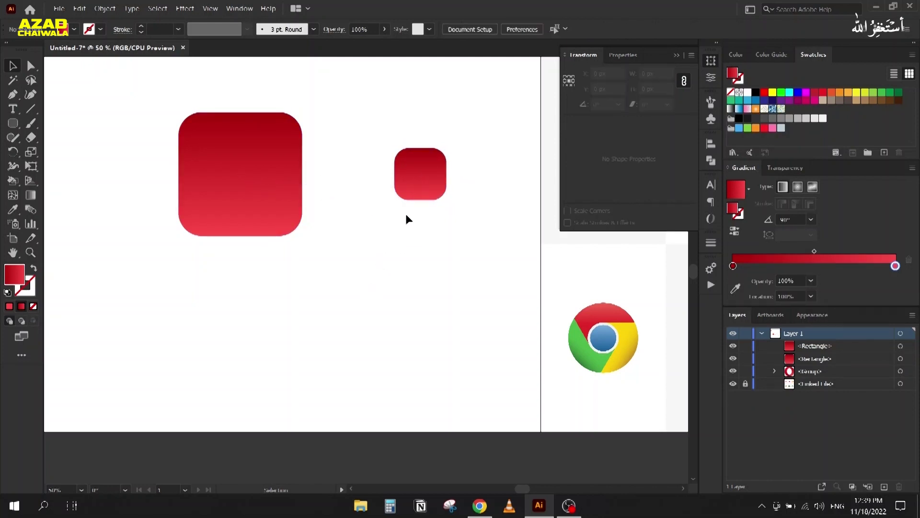
key("ctrl+z")
key("ctrl+z")
key("ctrl+z")
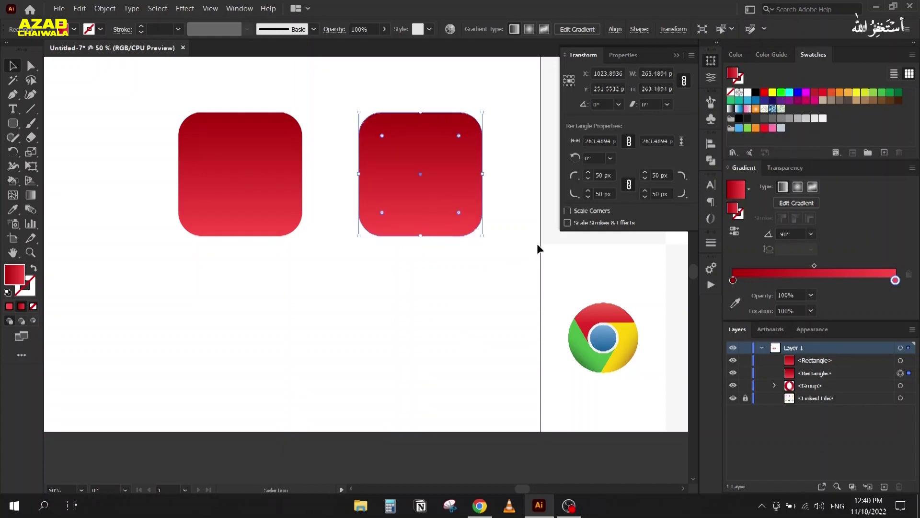
- Enable Scale Corners, try scaling the right rounded square down to about 66 px around its centre, and undo the scaling
left_click(566, 210)
left_click_drag(359, 113, 406, 142)
left_click(424, 235)
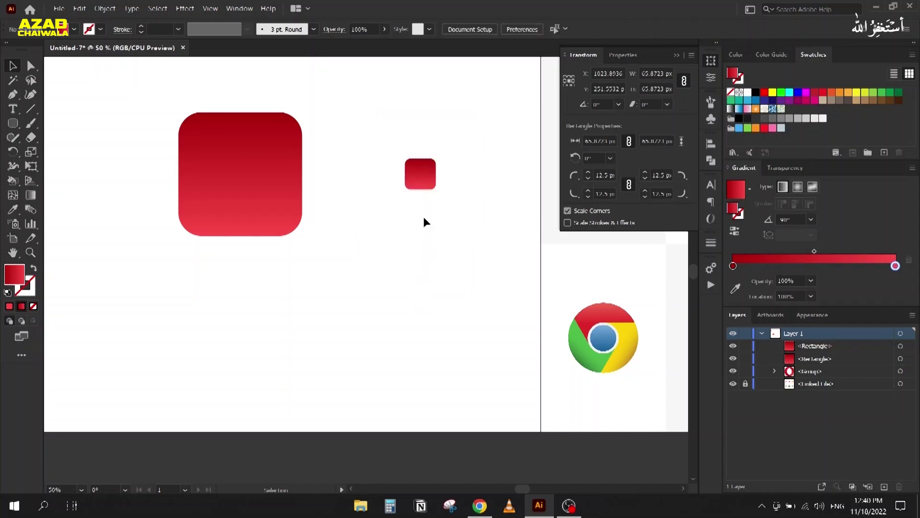
left_click(419, 187)
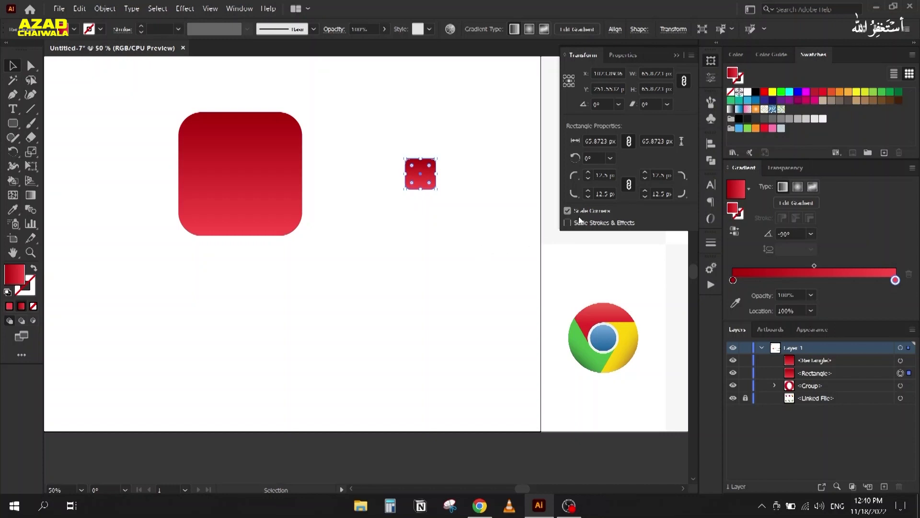
key("ctrl+z")
- Try enlarging the right rounded square to about 478 px around its centre, and undo the enlargement
scroll(324, 189, "down", 2)
left_click_drag(278, 189, 256, 189)
left_click(386, 197)
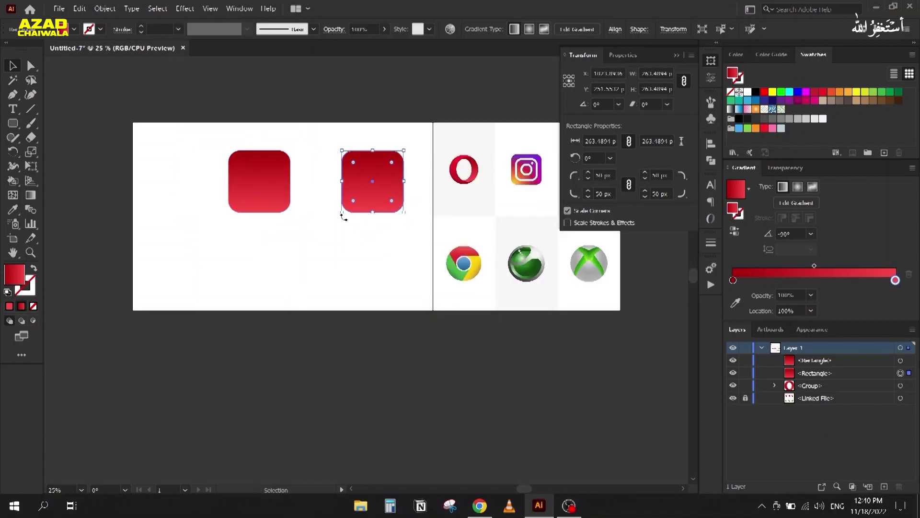
left_click_drag(342, 215, 317, 259)
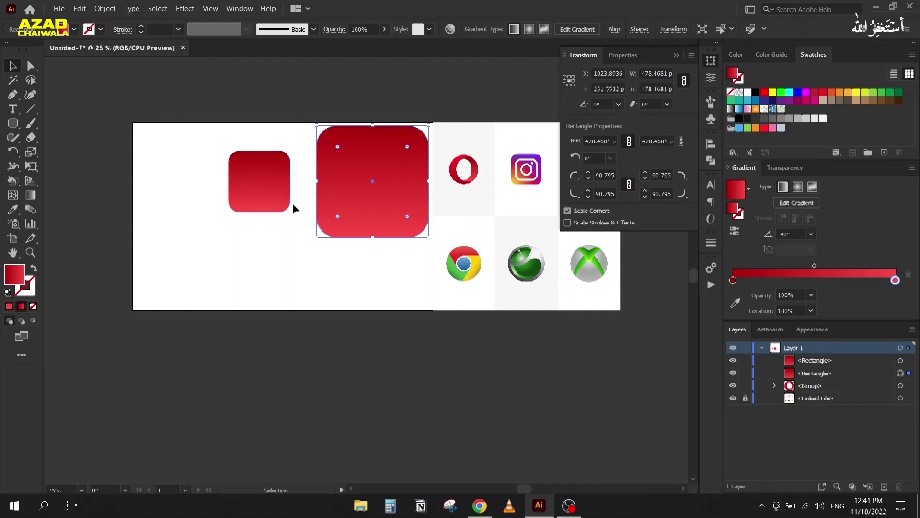
key("ctrl+z")
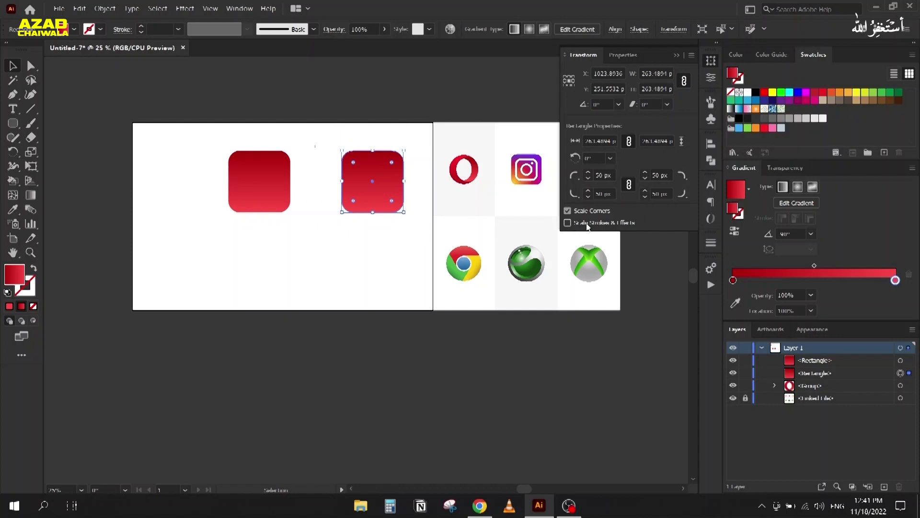
- Delete both rounded squares and draw a circle about 453 px in diameter on the empty artboard
left_click_drag(270, 137, 388, 219)
key("Delete")
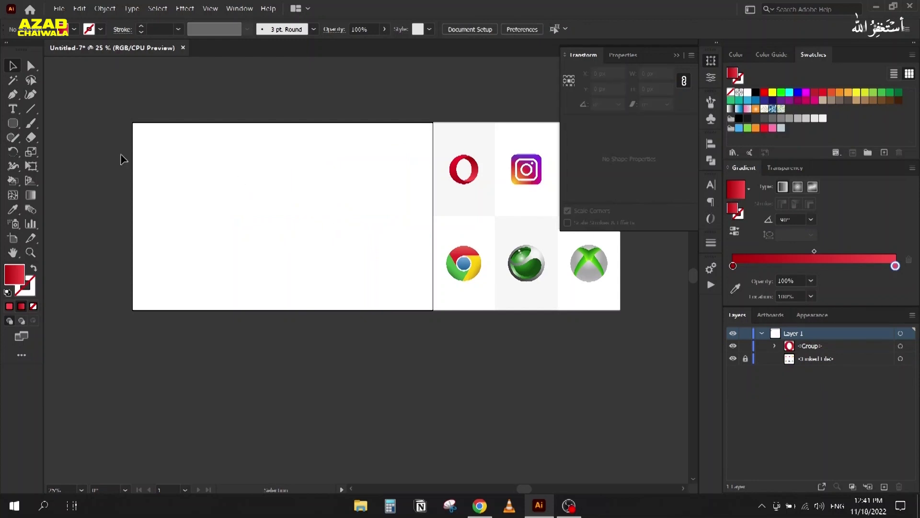
left_click_drag(13, 124, 48, 150)
left_click_drag(228, 158, 334, 264)
key("v")
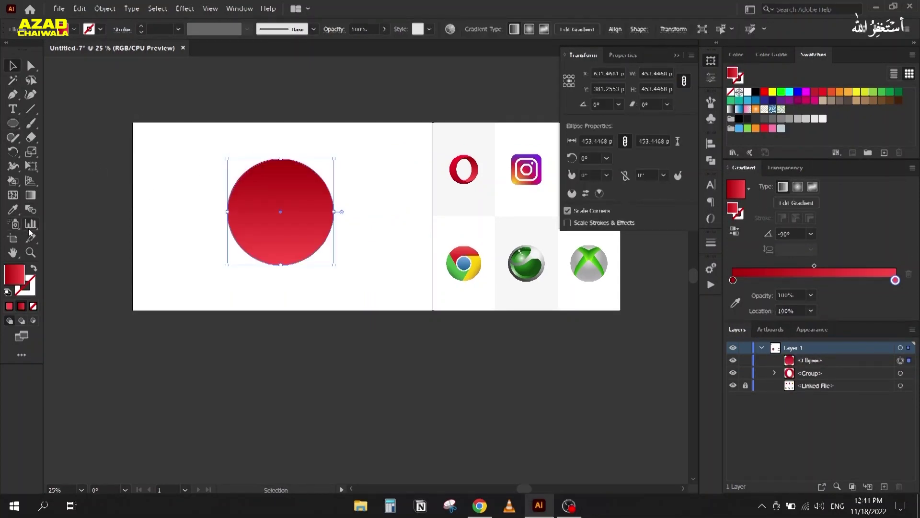
- Swap the circle's fill and stroke so it has no fill, and give it a 36 px solid black stroke
left_click(33, 268)
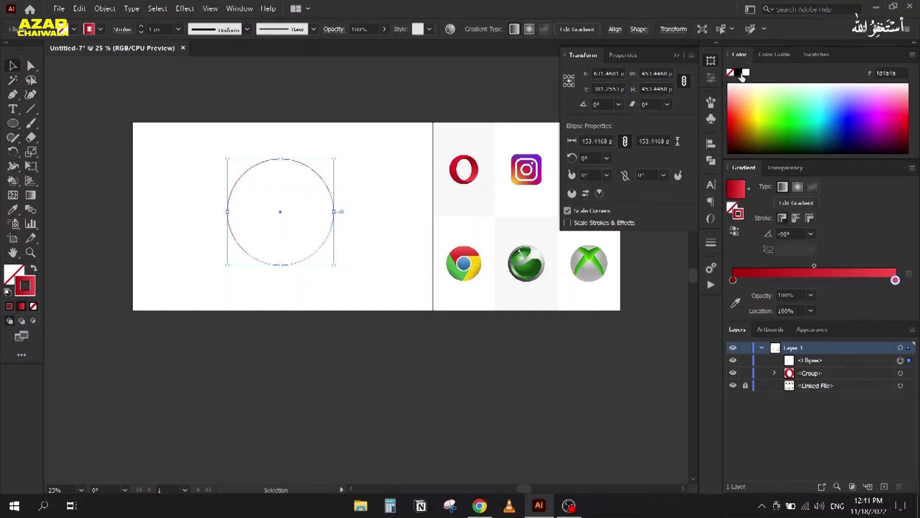
left_click(737, 73)
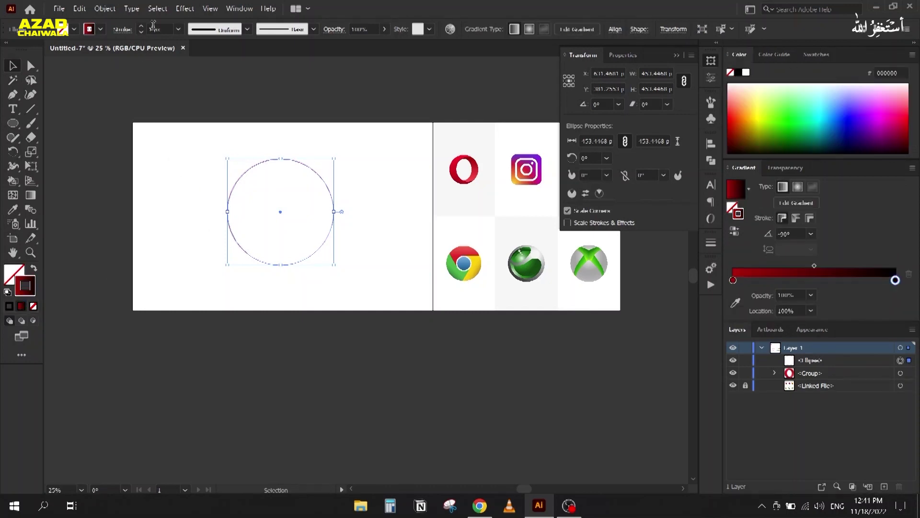
scroll(165, 30, "up", 19)
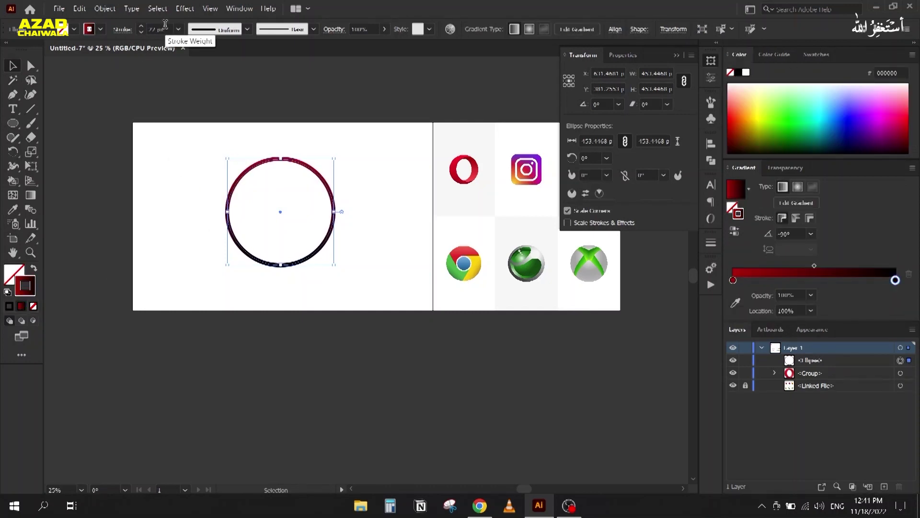
scroll(165, 26, "up", 9)
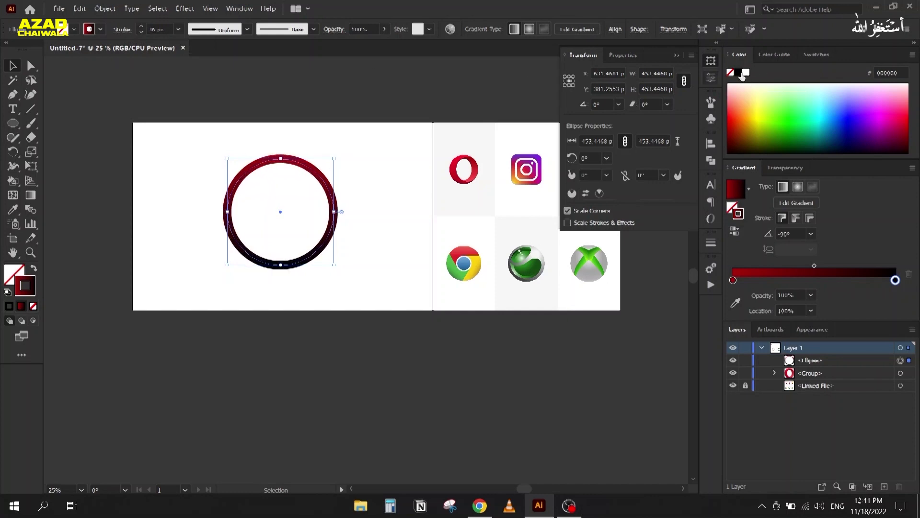
left_click(7, 307)
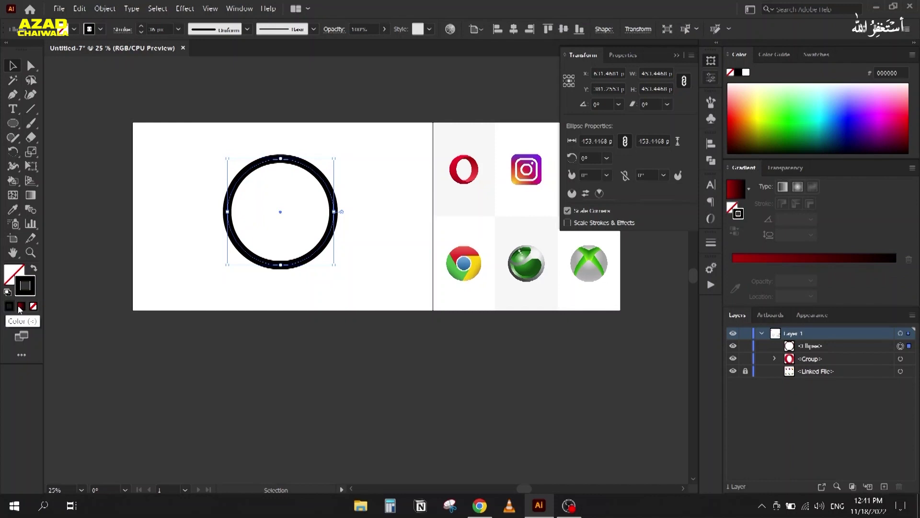
- Scale the circle down to about 381 px, move it towards the artboard's left edge, and set its stroke weight to 40 px
left_click_drag(334, 264, 316, 248)
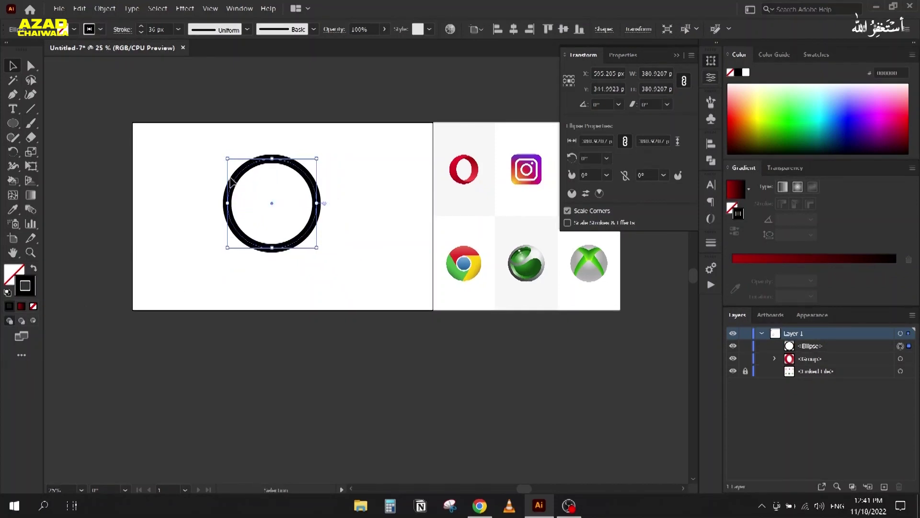
left_click_drag(231, 181, 189, 186)
scroll(217, 186, "up", 1)
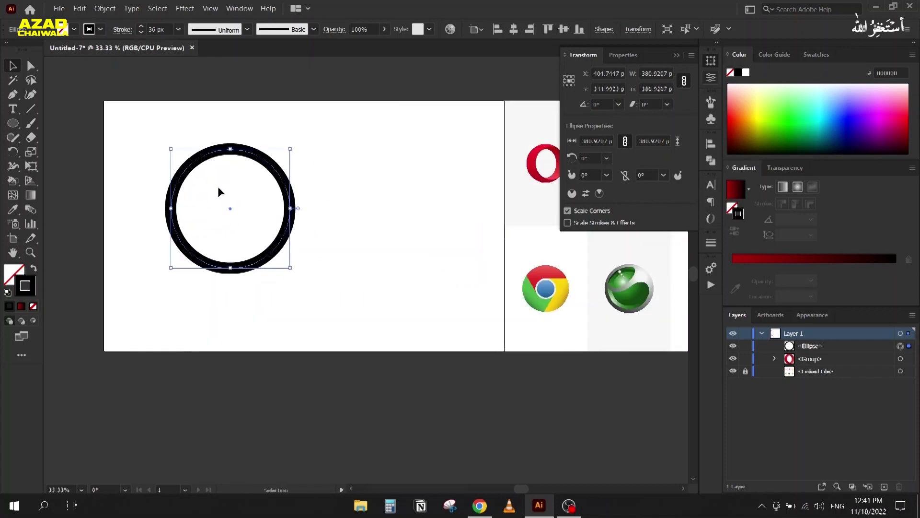
scroll(249, 228, "up", 1)
left_click_drag(247, 230, 222, 245)
scroll(167, 30, "up", 4)
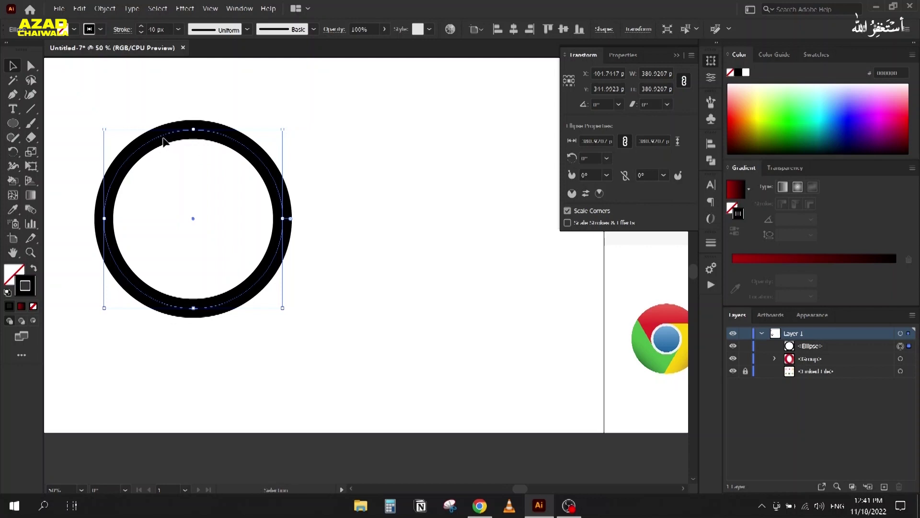
- Duplicate the ring to its right at the same height and scale the copy down to about 128 px around its centre
left_click_drag(152, 143, 378, 143)
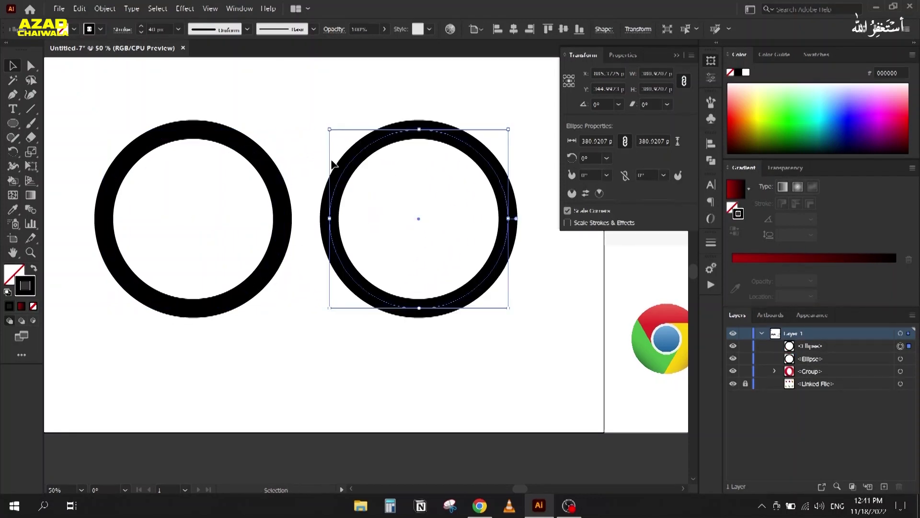
left_click_drag(329, 130, 389, 181)
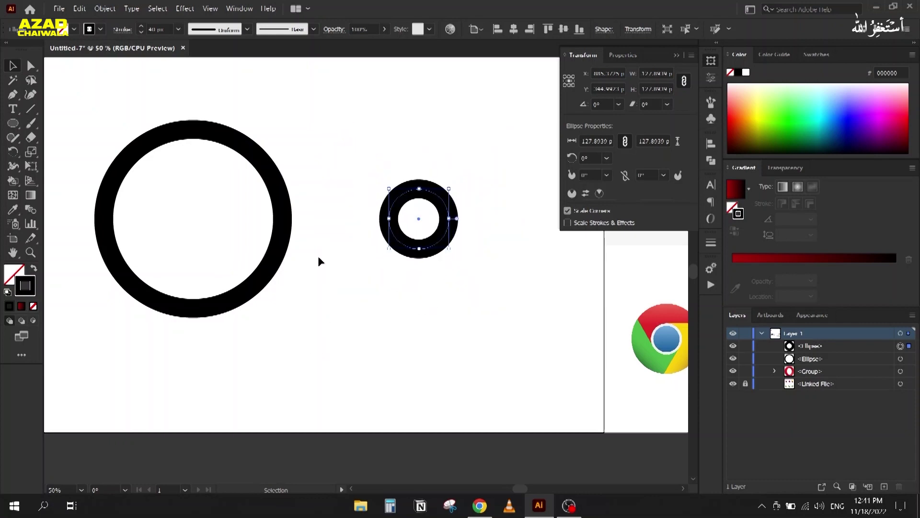
left_click(370, 322)
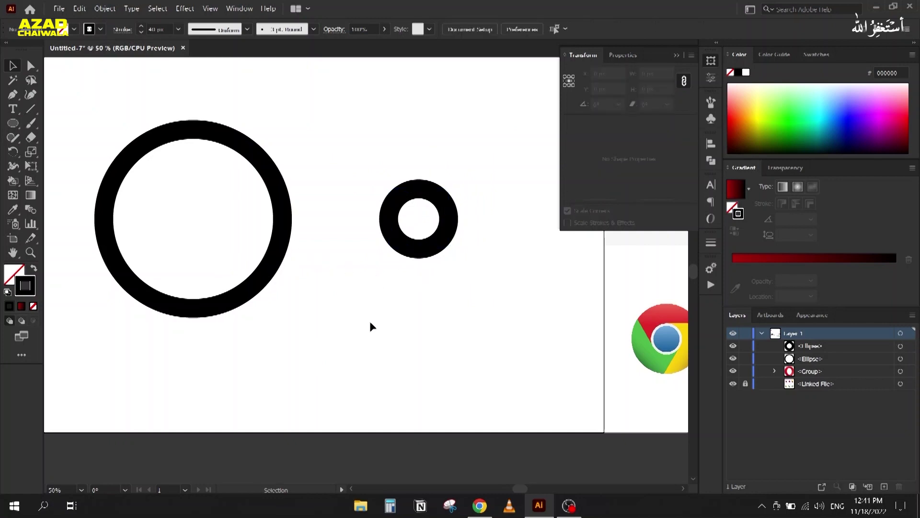
- Set the small right ring's stroke weight to 31 px
left_click(435, 242)
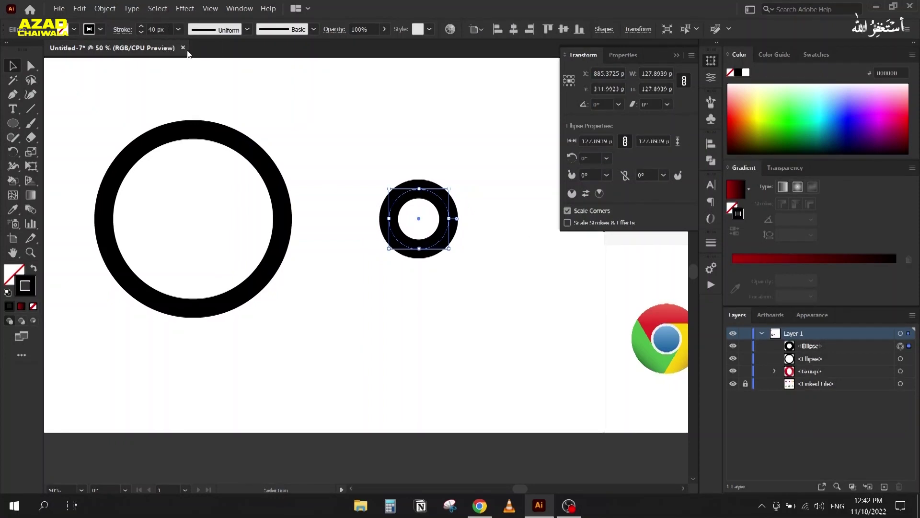
left_click(323, 155)
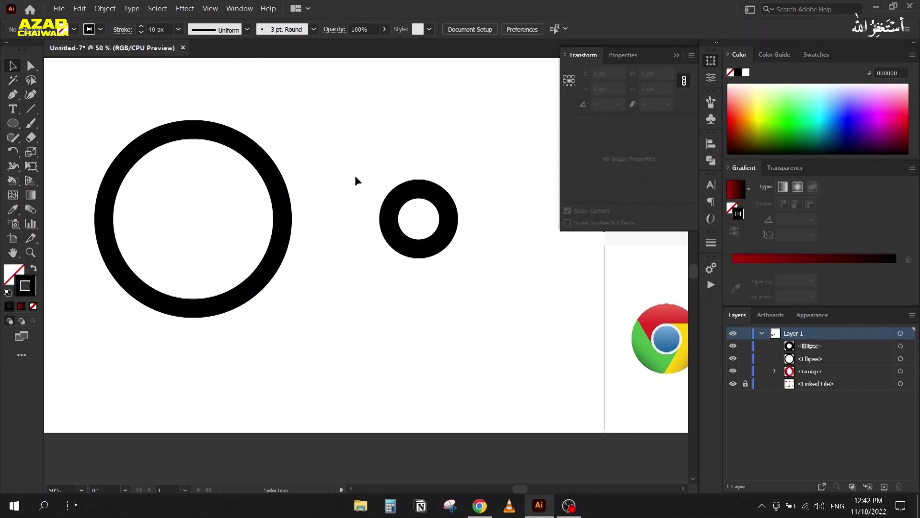
left_click_drag(355, 176, 453, 240)
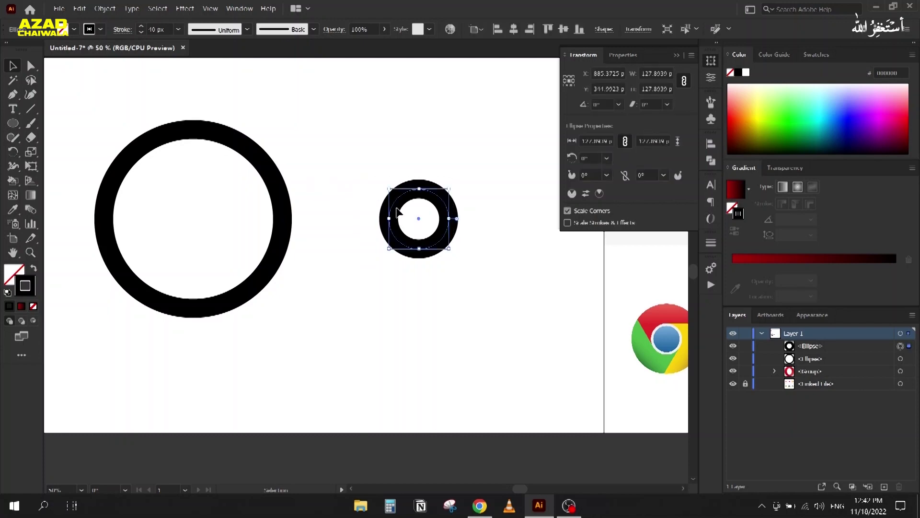
scroll(167, 29, "down", 9)
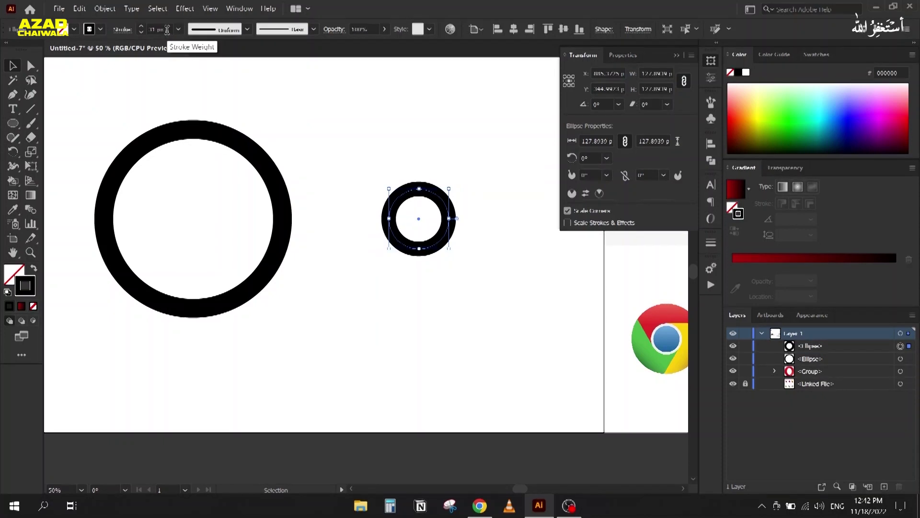
- Delete the small ring and duplicate the large ring to its right at the same height
key("Delete")
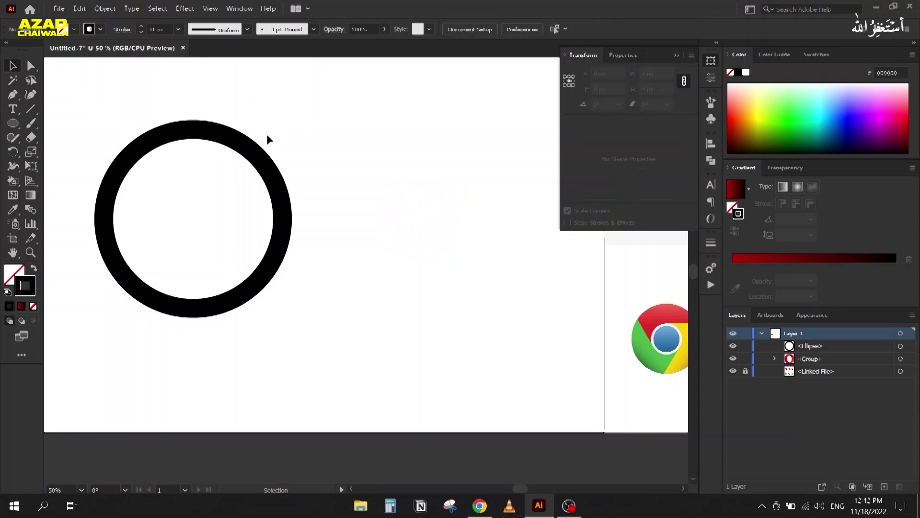
left_click_drag(196, 132, 410, 131)
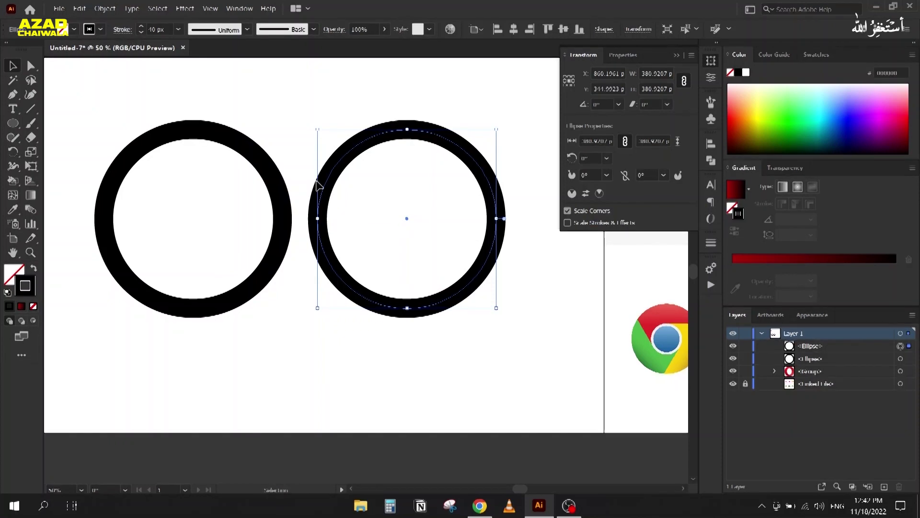
- Turn on Scale Strokes & Effects and scale the copied ring down to about 155 px around its centre
left_click(567, 222)
left_click_drag(318, 128, 370, 161)
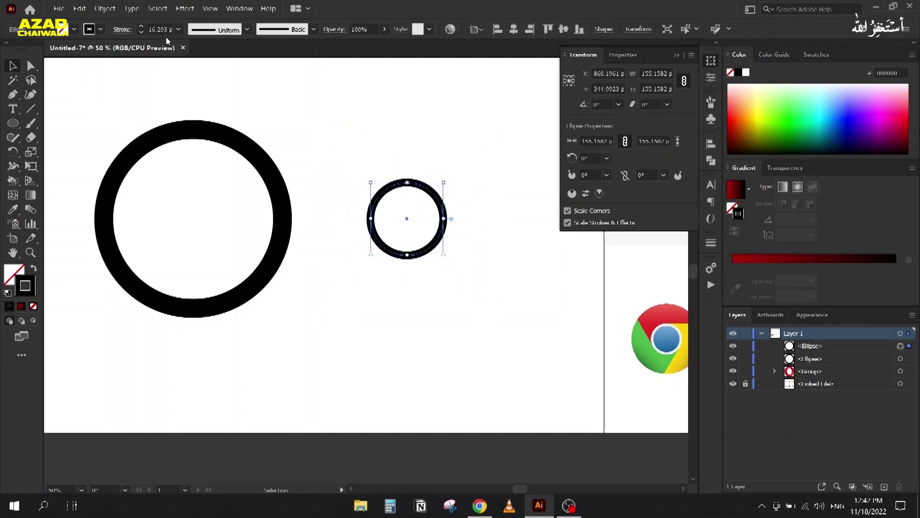
left_click(162, 133)
left_click(374, 197)
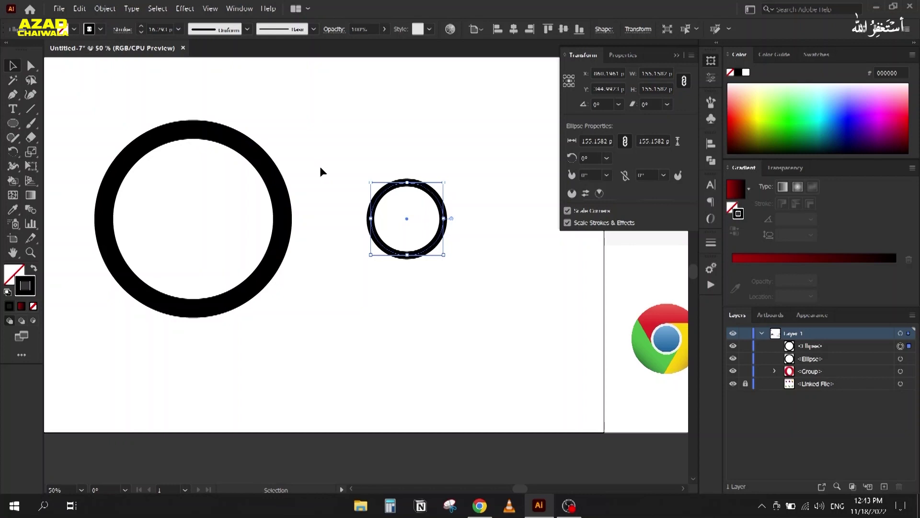
- Delete both test rings from the artboard
left_click_drag(335, 133, 401, 205)
left_click_drag(452, 127, 143, 321)
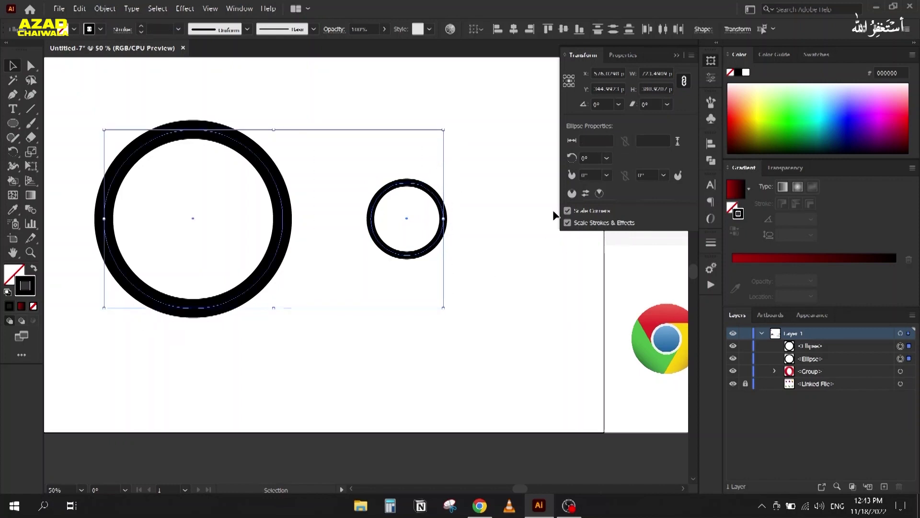
key("Delete")
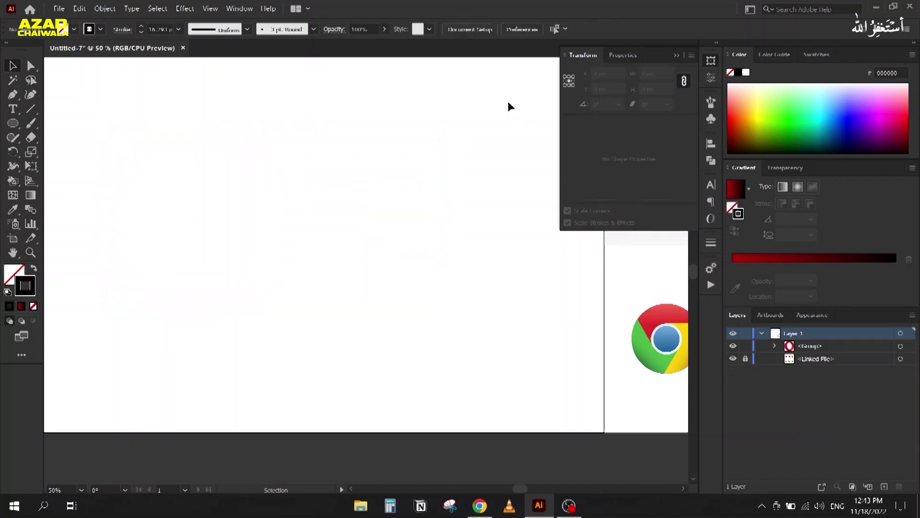
- Review where the Scale Corners and Scale Strokes & Effects options appear in the document properties and the General preferences
left_click(617, 56)
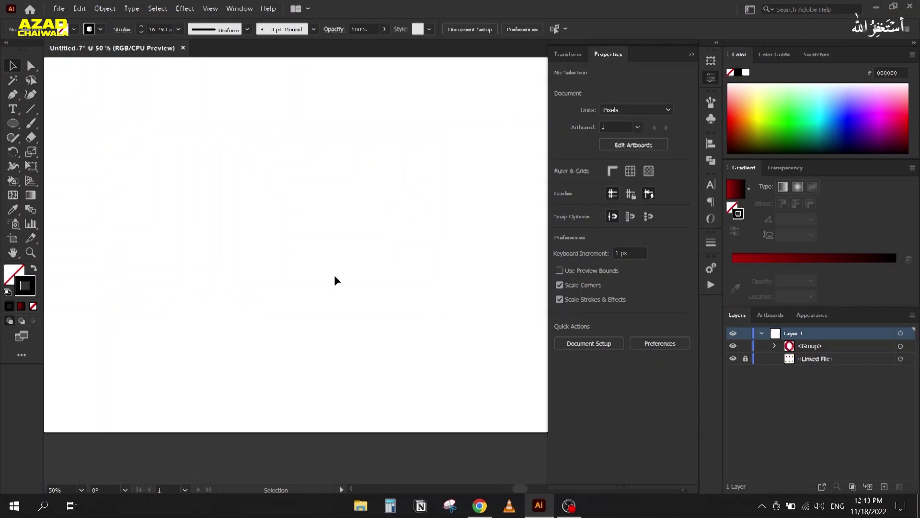
left_click(694, 53)
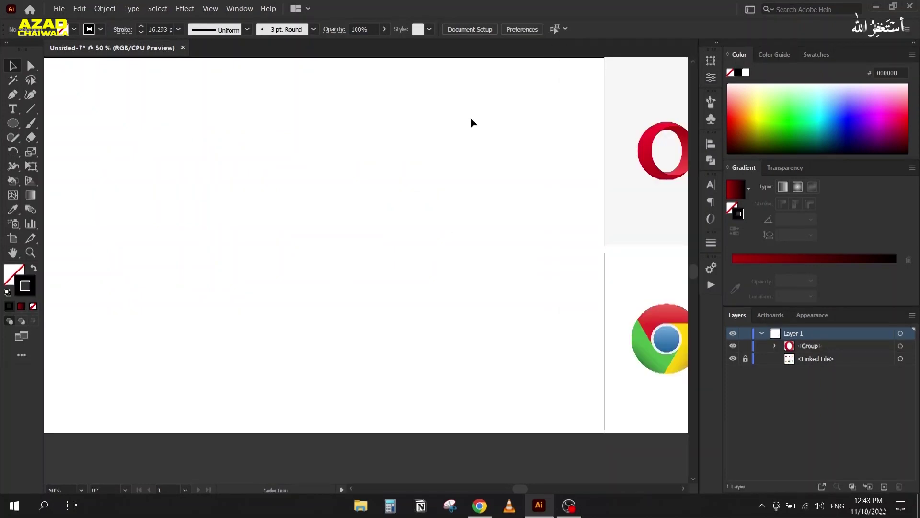
key("ctrl+k")
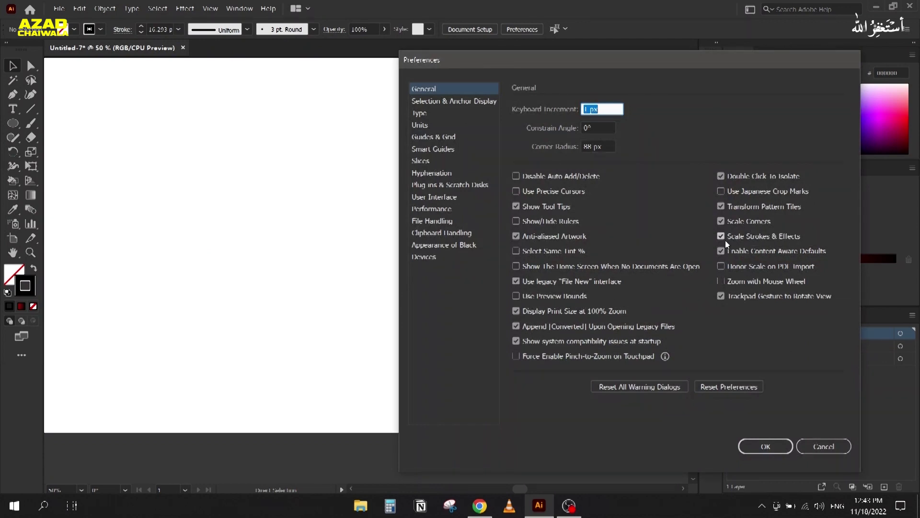
left_click(766, 444)
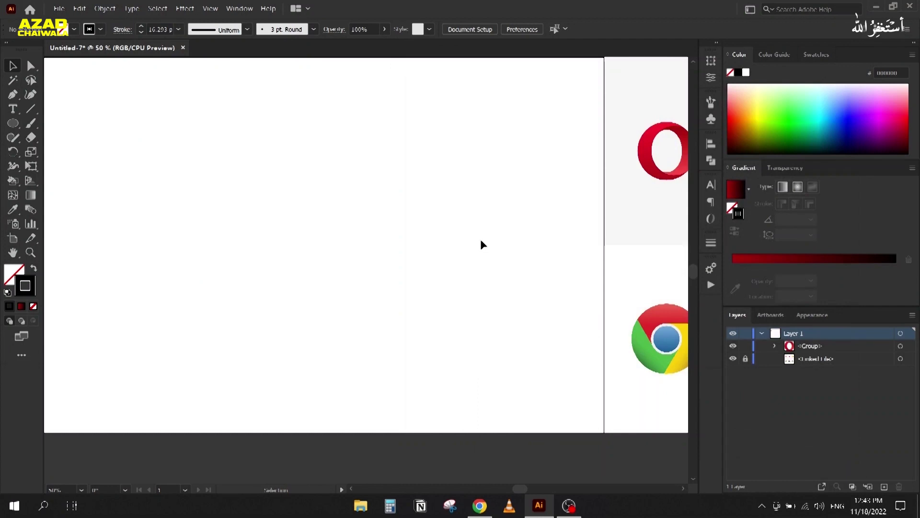
- Draw an upright, nearly square rounded rectangle on the empty artboard beside the reference logos, adjusting its corner radius to resemble the Instagram icon
left_click_drag(587, 237, 281, 244)
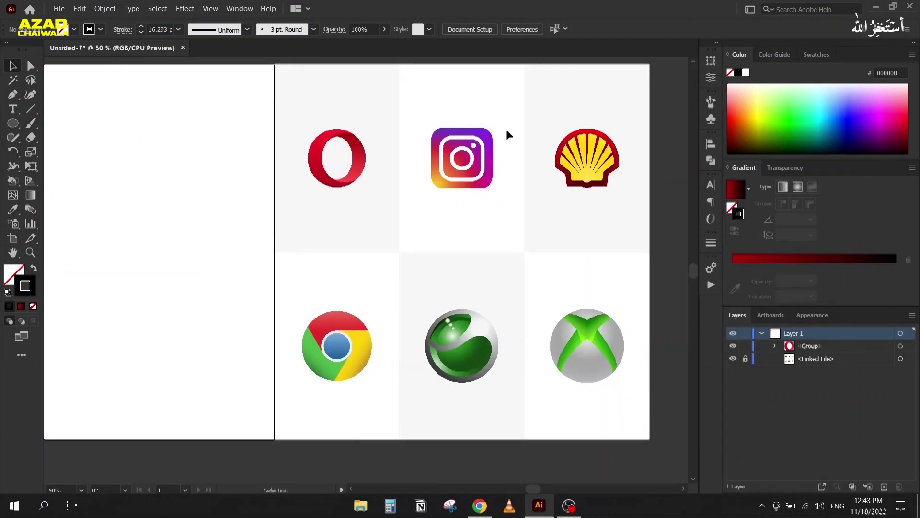
scroll(441, 125, "up", 2)
scroll(441, 125, "down", 2)
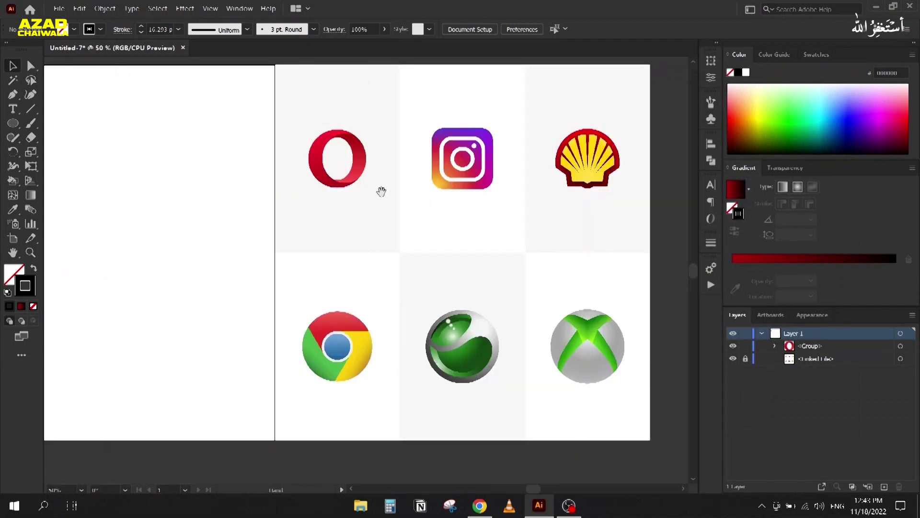
left_click_drag(321, 203, 470, 198)
left_click_drag(13, 124, 79, 136)
left_click_drag(203, 122, 311, 235)
key("Down")
key("Down")
key("Down")
key("Down")
key("Down")
key("Down")
key("Down")
key("Up")
key("Up")
key("Up")
key("Up")
key("Down")
key("Down")
key("Down")
key("Down")
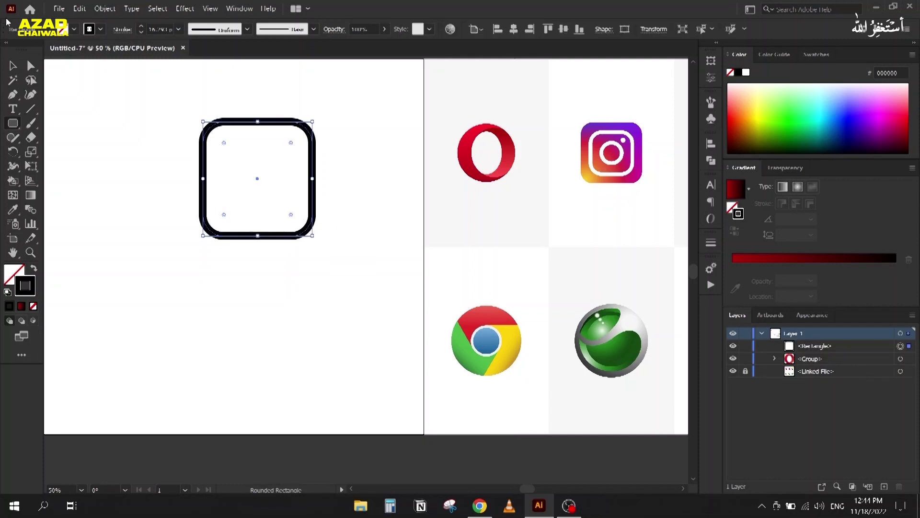
- Move the rounded square closer to the reference sheet, near the artboard's right edge
key("v")
left_click_drag(227, 122, 313, 104)
scroll(597, 167, "up", 1)
key("space")
left_click_drag(545, 165, 520, 232)
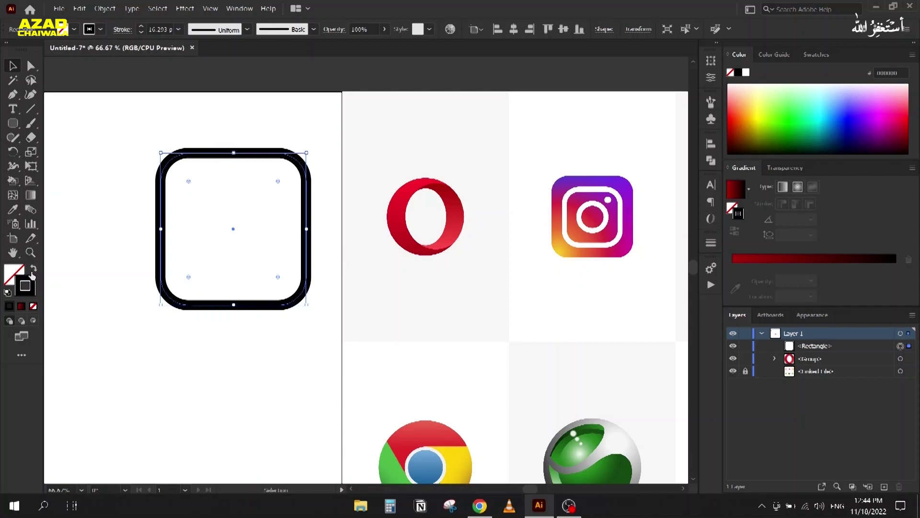
- Remove the rounded square's stroke and fill it with a white-to-black linear gradient running from top to bottom at -90°
left_click(32, 272)
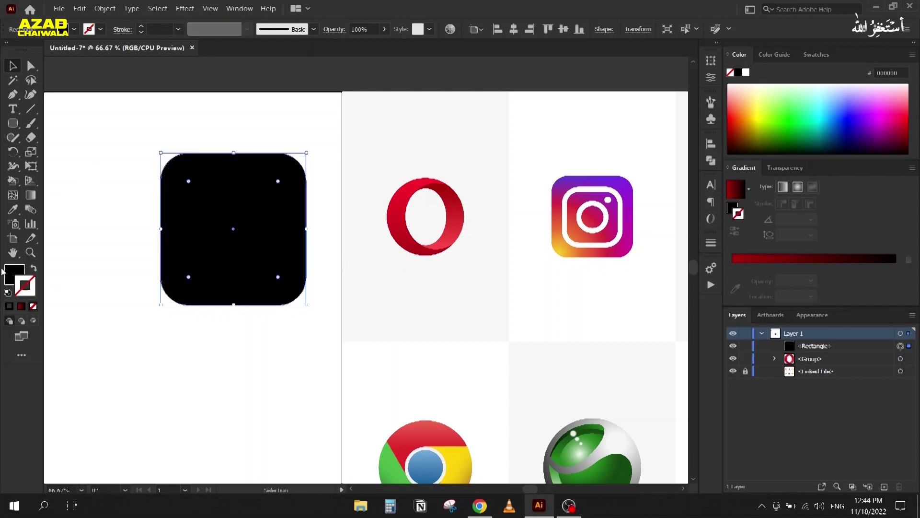
left_click(750, 189)
key("period")
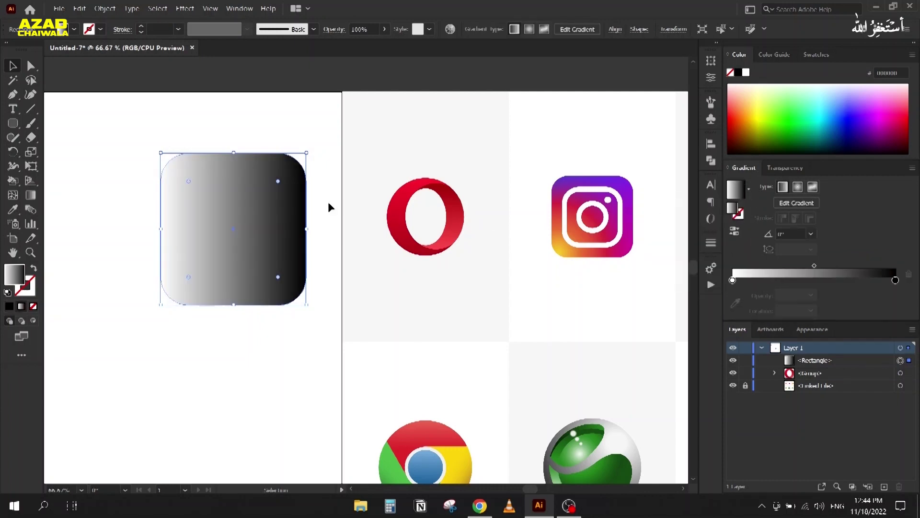
key("g")
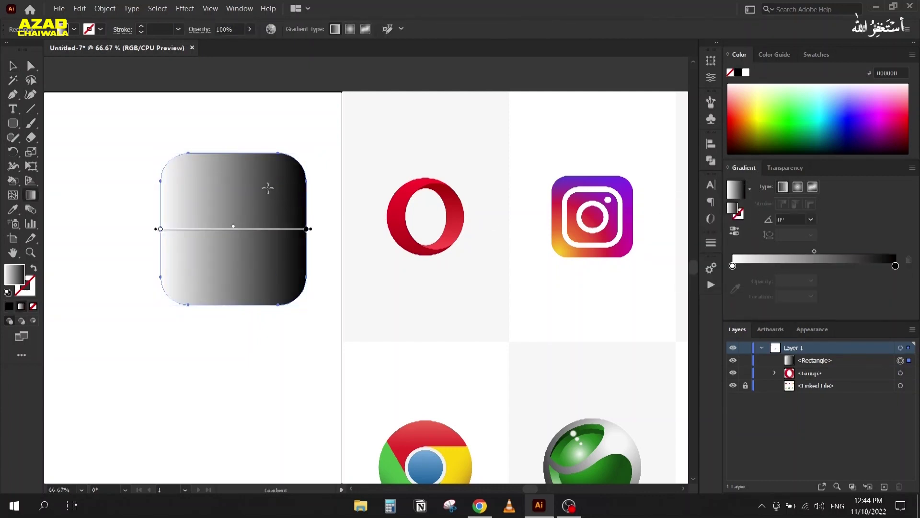
mouse_move(234, 152)
left_mouse_down()
mouse_move(234, 311)
mouse_move(234, 302)
left_mouse_up()
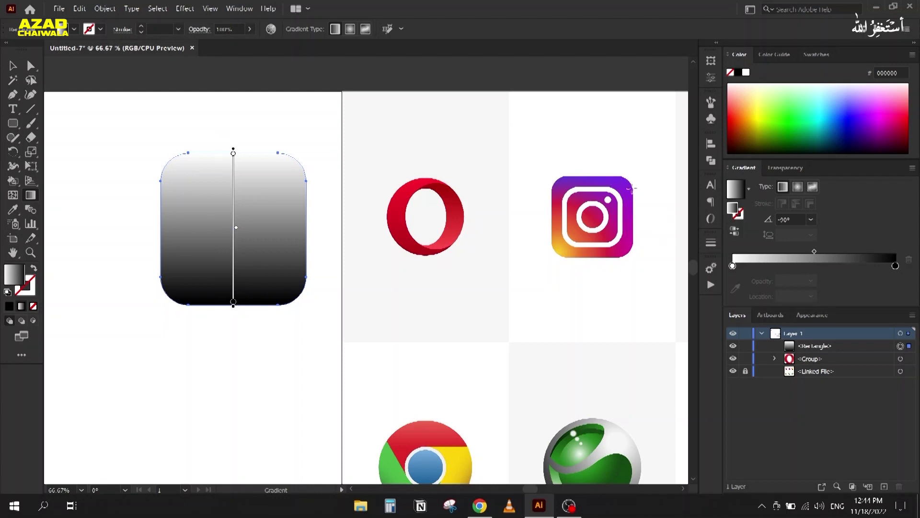
- Recolour the gradient's start stop purple and its end stop magenta by sampling the reference Instagram logo
left_click(732, 266)
left_click(735, 288)
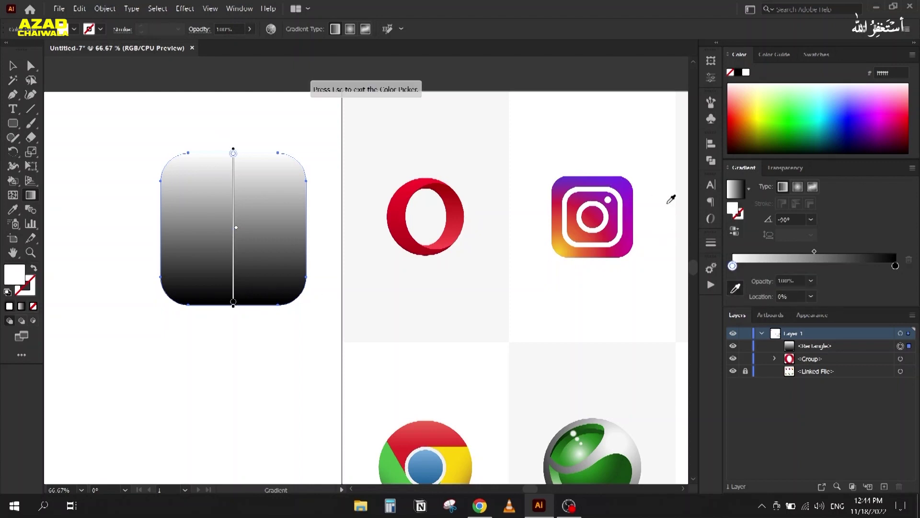
left_click(607, 177)
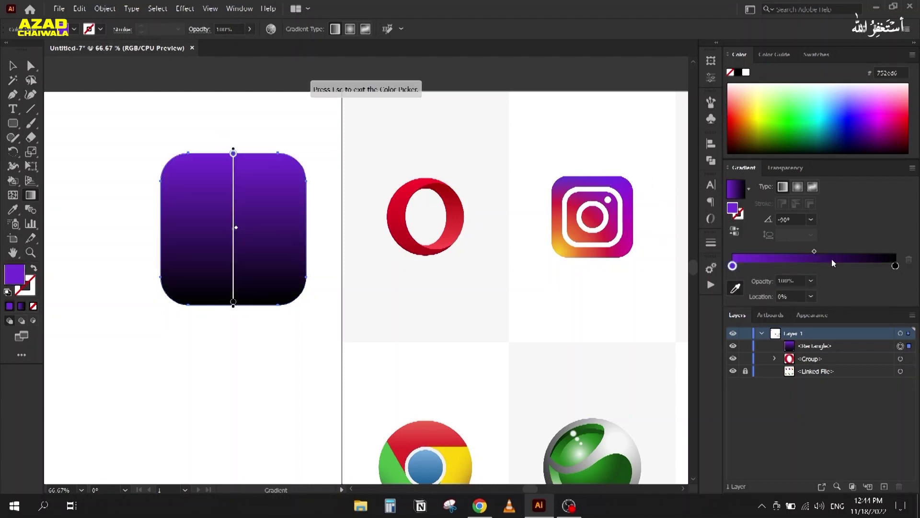
left_click(895, 266)
left_click(735, 288)
left_click(629, 240)
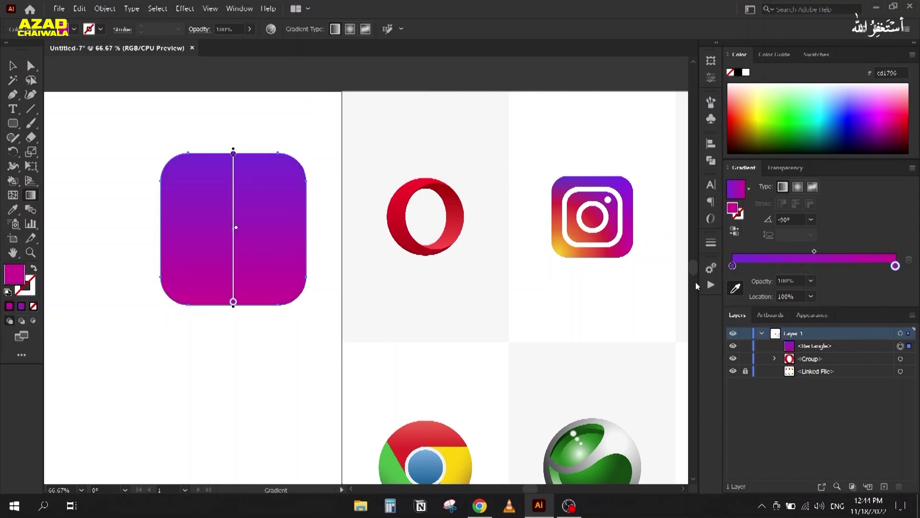
left_click(12, 65)
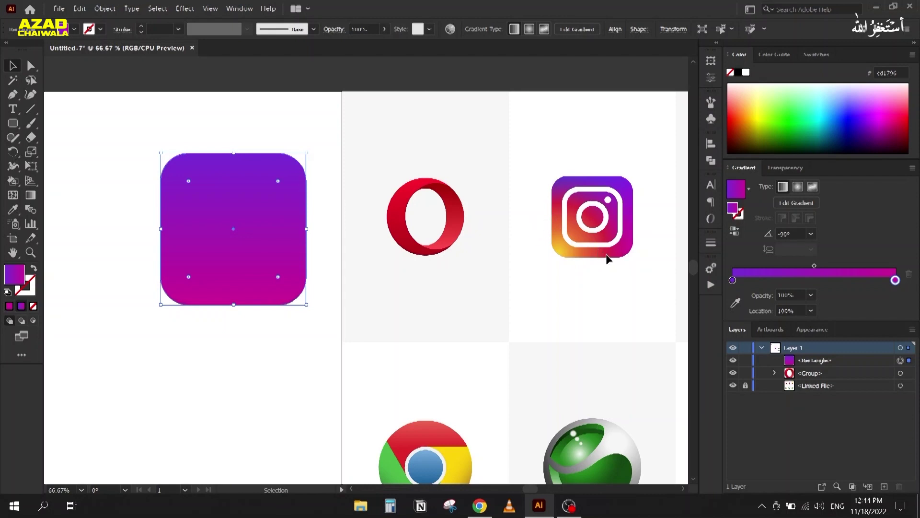
- Copy the purple rounded square and paste the duplicate exactly in front of it
key("a")
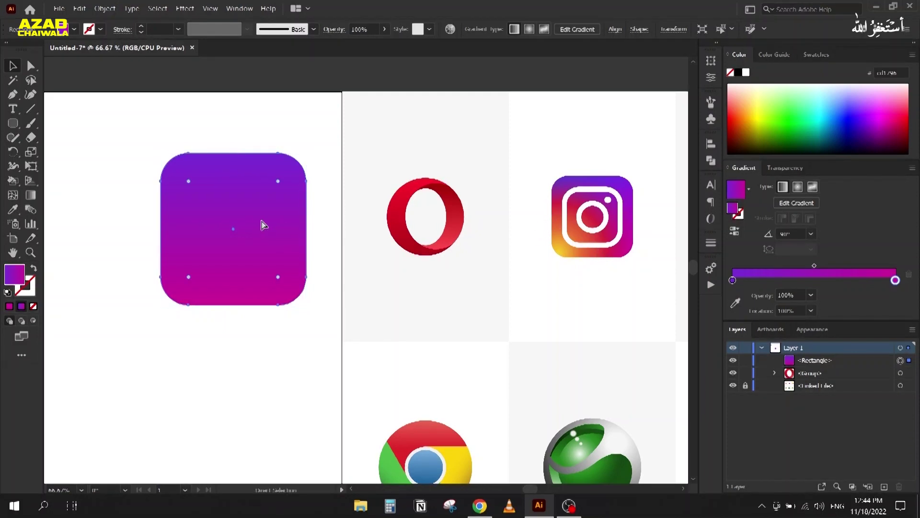
key("ctrl+c")
key("ctrl+f")
key("v")
left_click_drag(238, 257, 243, 323)
key("ctrl+z")
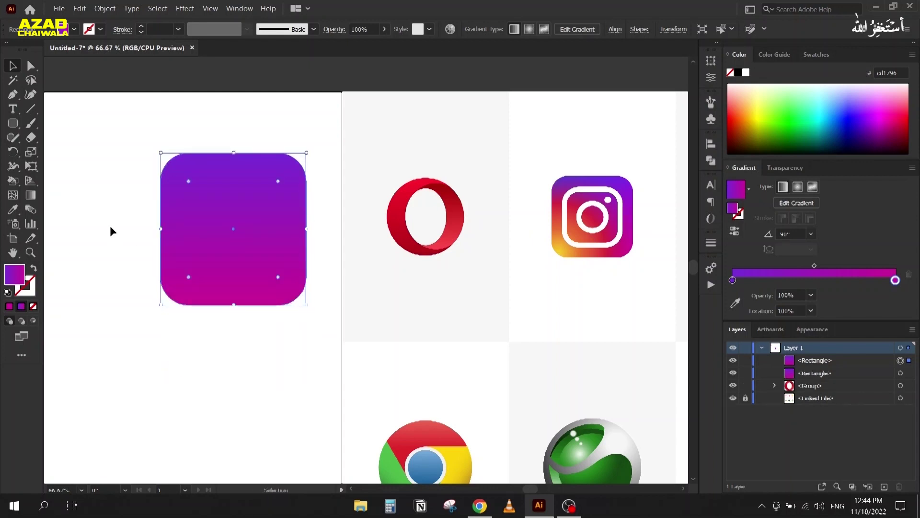
- Recolour the front square's gradient with swatches: yellow start stop, a new orange stop at about 50%, and red end stop
left_click(825, 55)
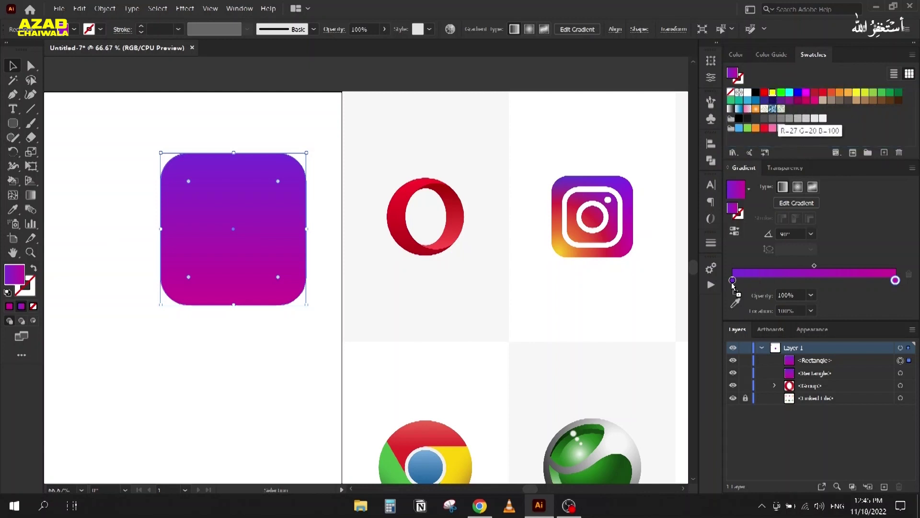
left_click_drag(732, 285, 732, 281)
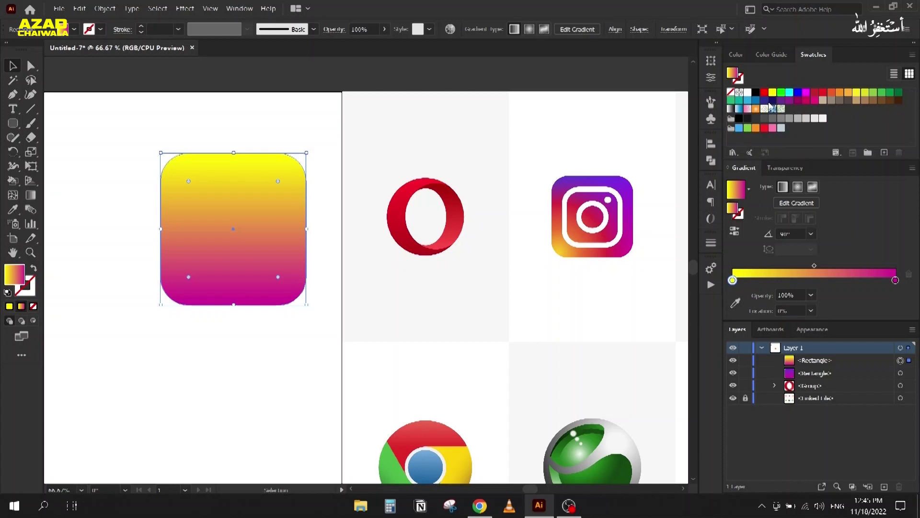
left_click_drag(831, 93, 814, 280)
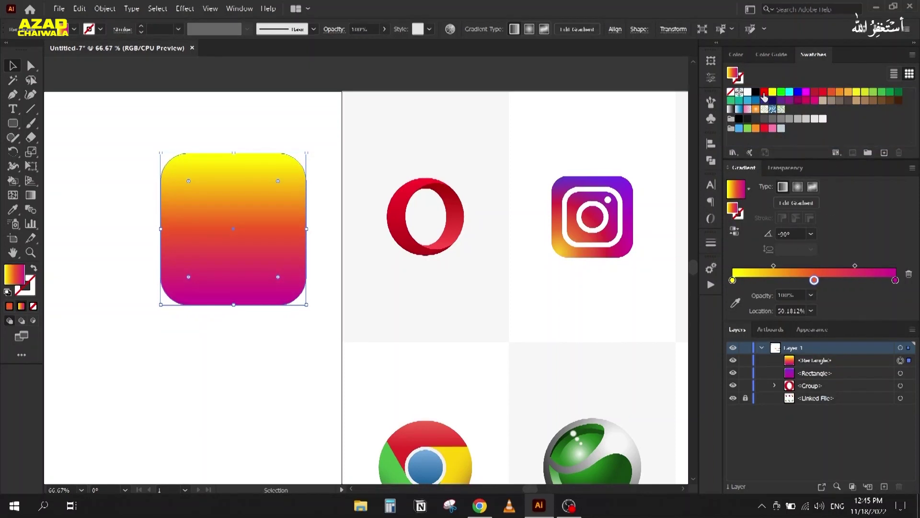
left_click_drag(874, 244, 916, 287)
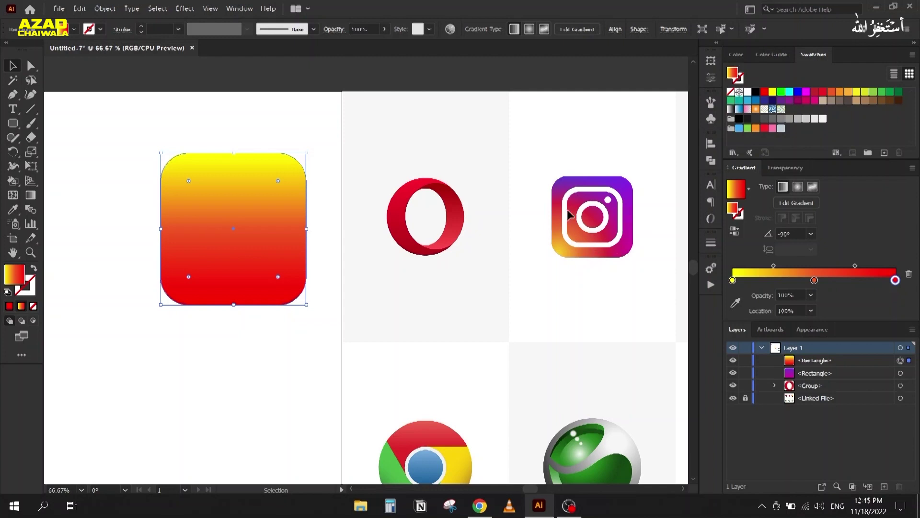
- Make the front square's gradient radial, spreading from yellow at the lower-left corner to red at the upper-right corner at about 46°
left_click(798, 186)
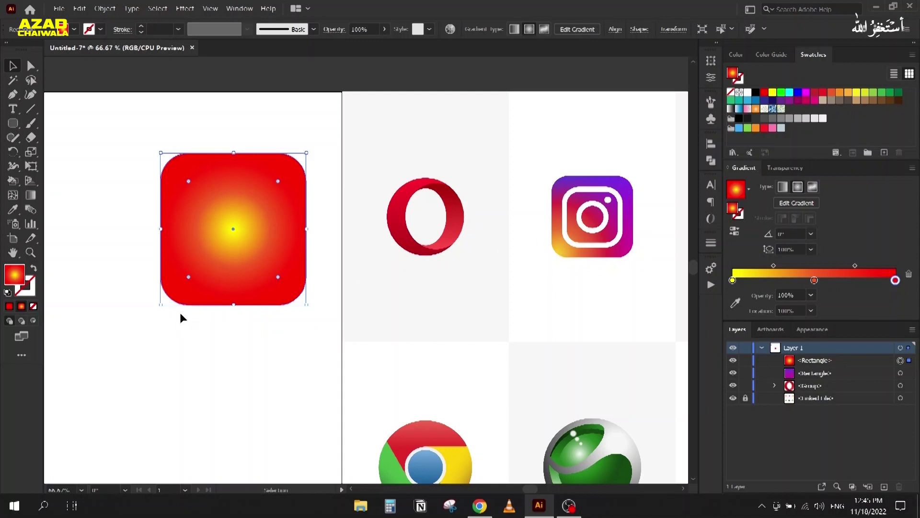
key("g")
mouse_move(165, 299)
left_mouse_down()
mouse_move(294, 151)
mouse_move(296, 163)
left_mouse_up()
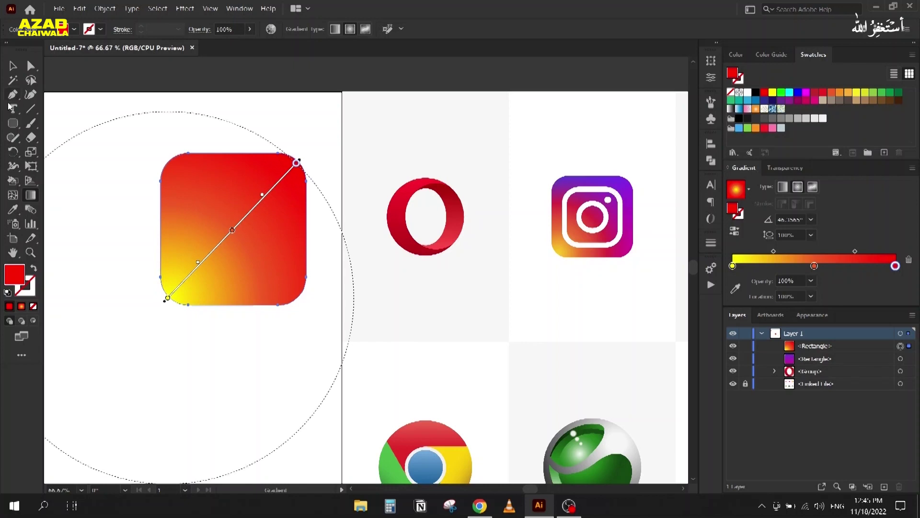
- Shift the front square down to expose the purple square beneath, and undo the move
left_click(13, 65)
left_click_drag(240, 188, 246, 231)
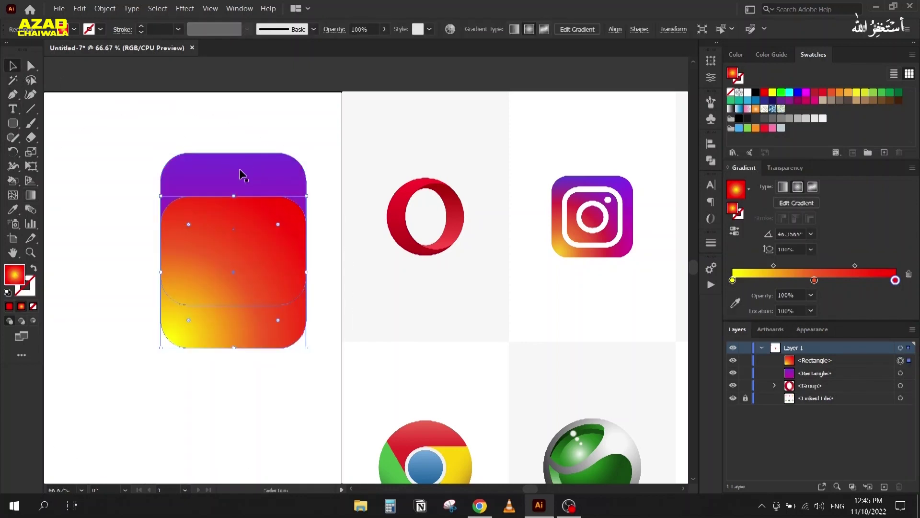
key("ctrl+z")
left_click_drag(893, 282, 896, 281)
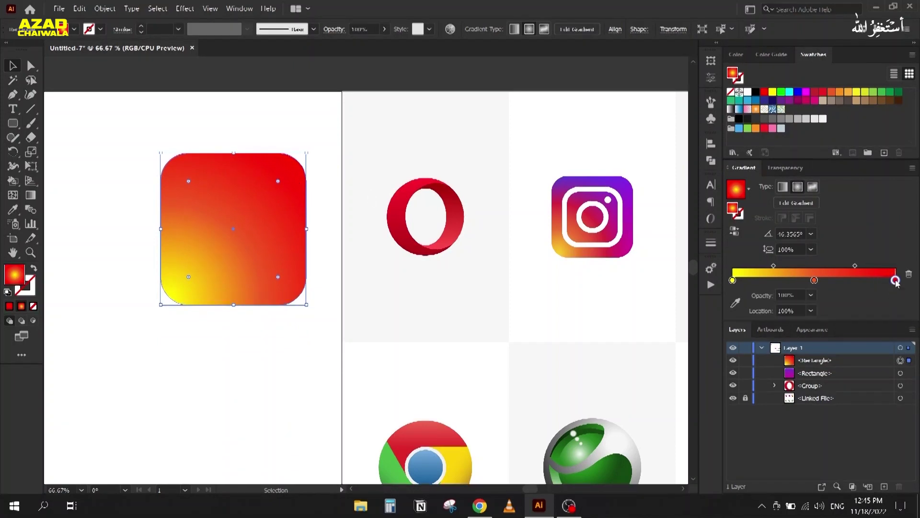
left_click(879, 282)
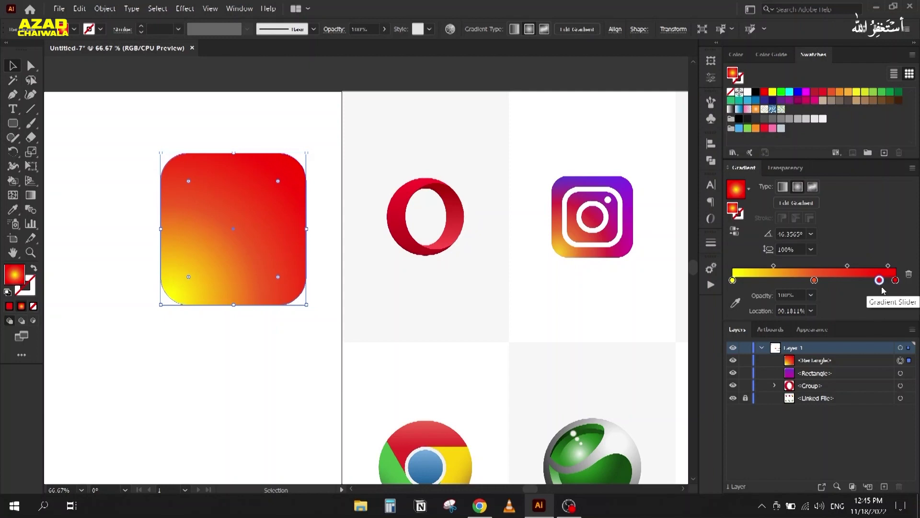
left_click_drag(879, 281, 885, 311)
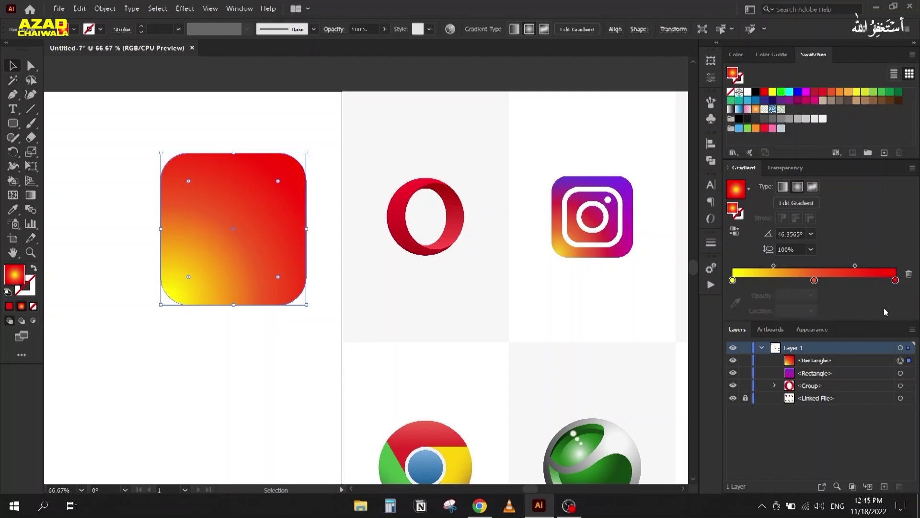
- Set the opacity of the front square's red end gradient stop to 0%
left_click(896, 282)
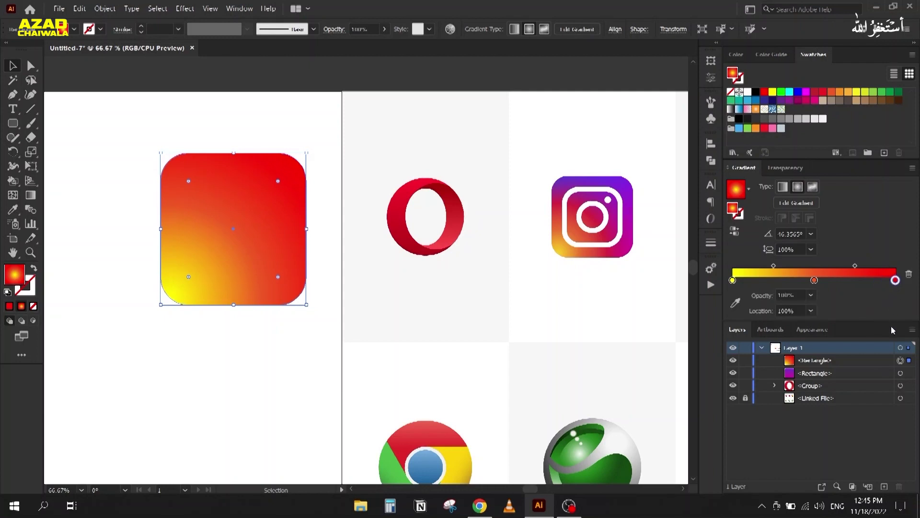
left_click(811, 295)
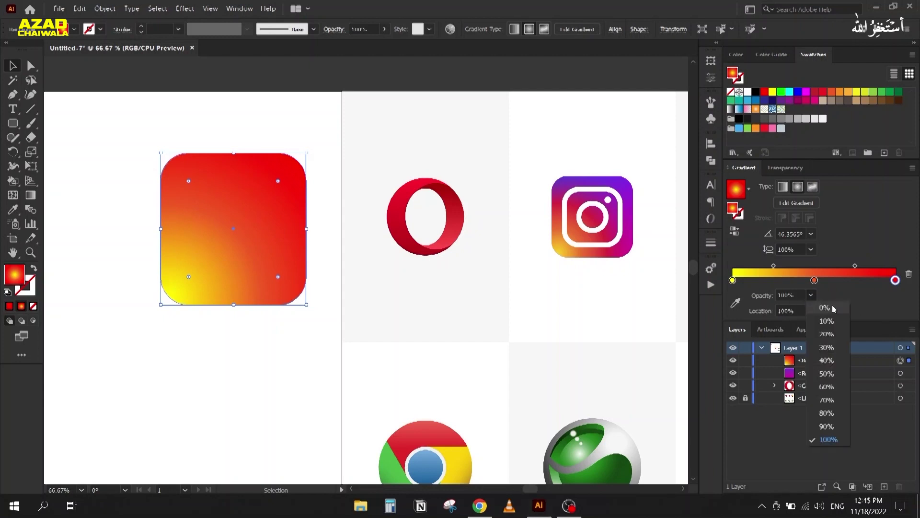
left_click(833, 309)
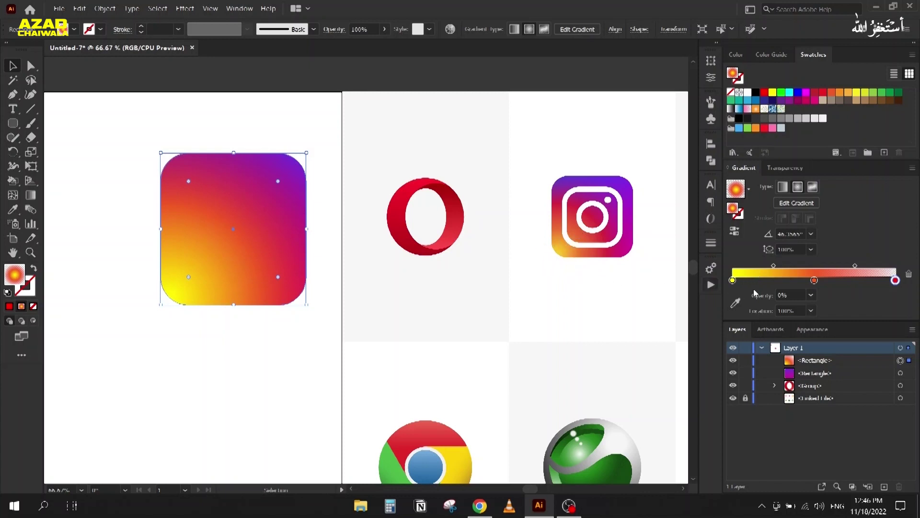
- Move the front square's orange gradient stop to about 35% and set the right and left midpoints to about 48% and 40%
left_click_drag(814, 280, 791, 285)
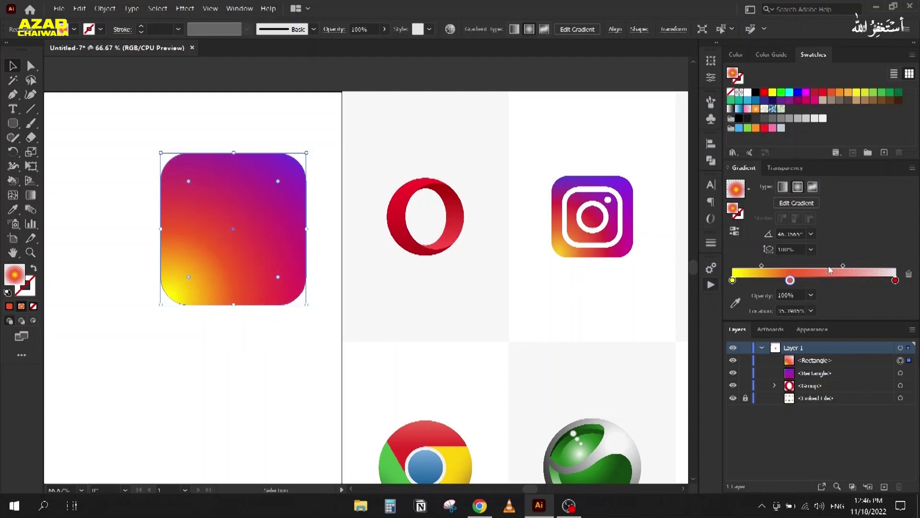
left_click_drag(843, 267, 840, 267)
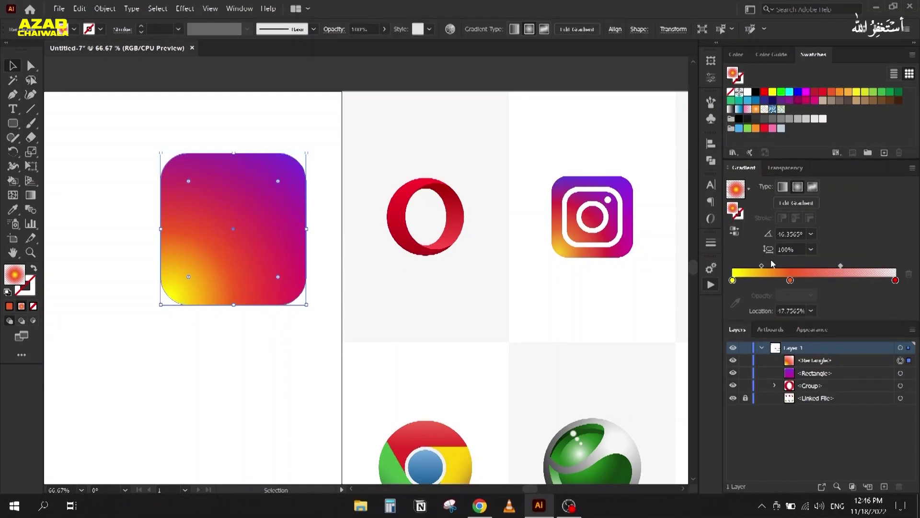
left_click_drag(764, 267, 757, 267)
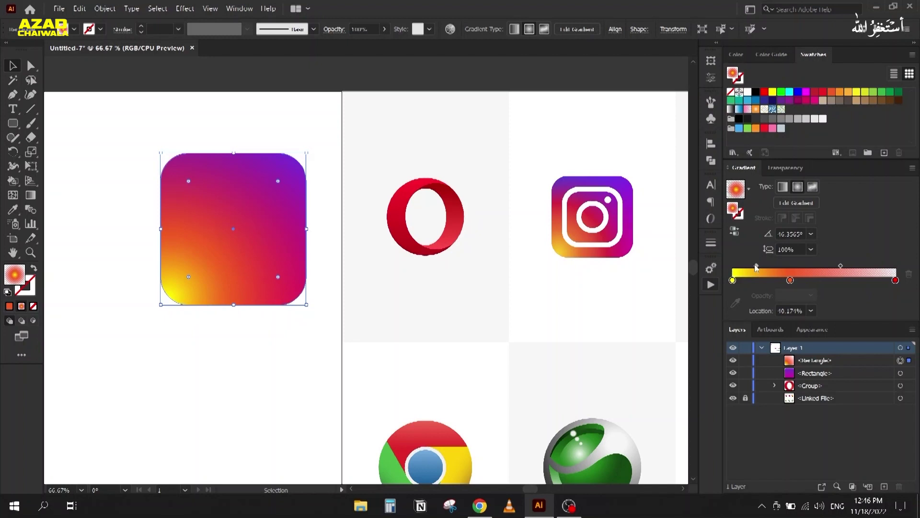
- Try to recolour the gradient's orange middle stop with a dark red swatch, and deselect the square
left_click(790, 281)
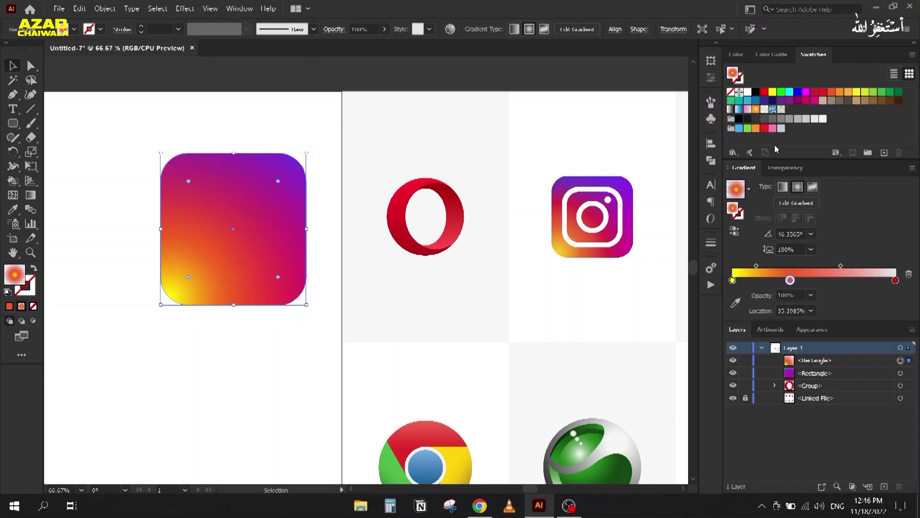
left_click(822, 93)
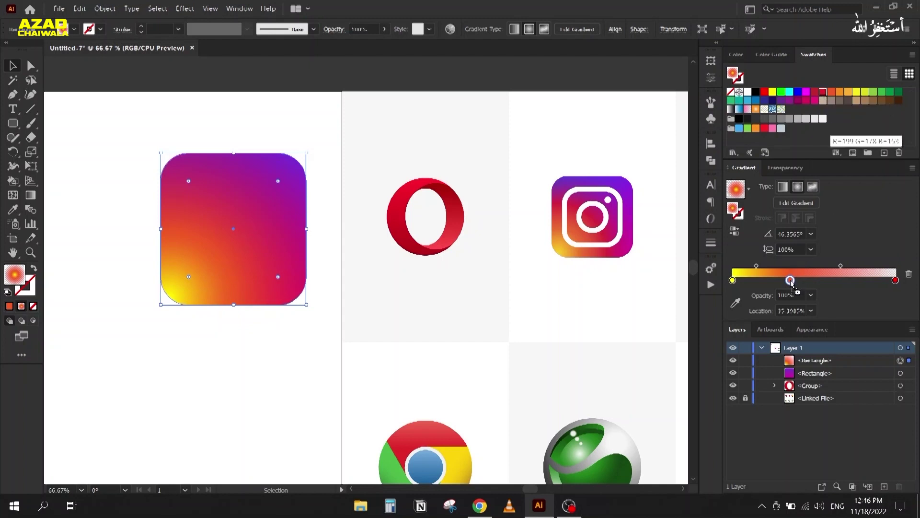
left_click_drag(791, 283, 791, 282)
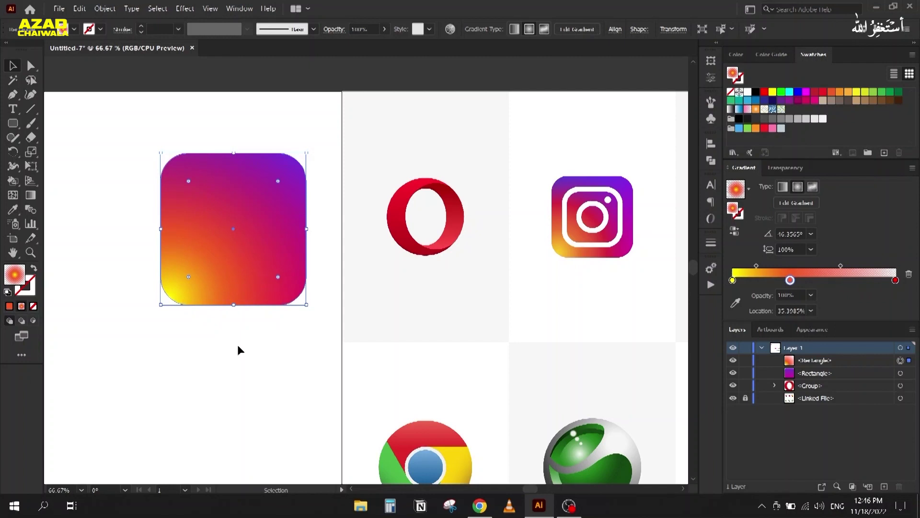
left_click(238, 346)
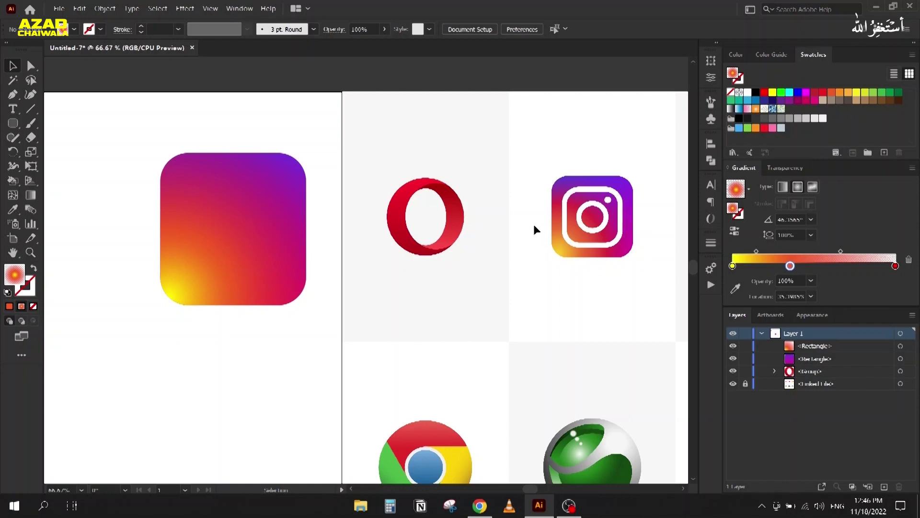
- Duplicate the front gradient square in place and scale the copy down around its centre, leaving a wide margin inside the icon
left_click(13, 124)
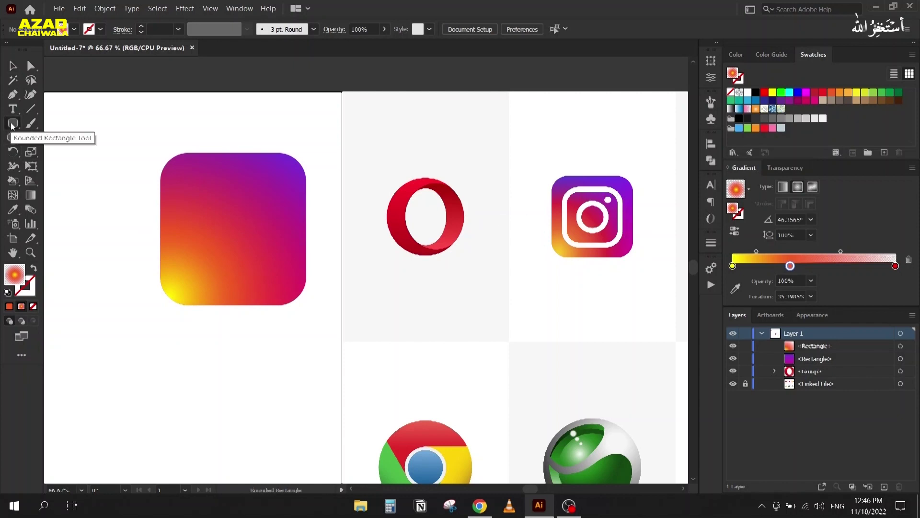
left_click(9, 67)
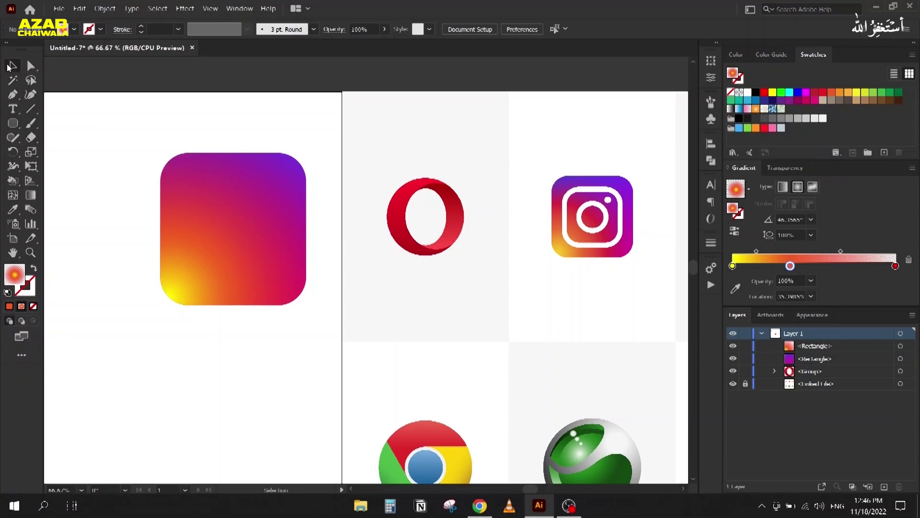
left_click(172, 180)
key("a")
key("ctrl+c")
key("ctrl+f")
key("v")
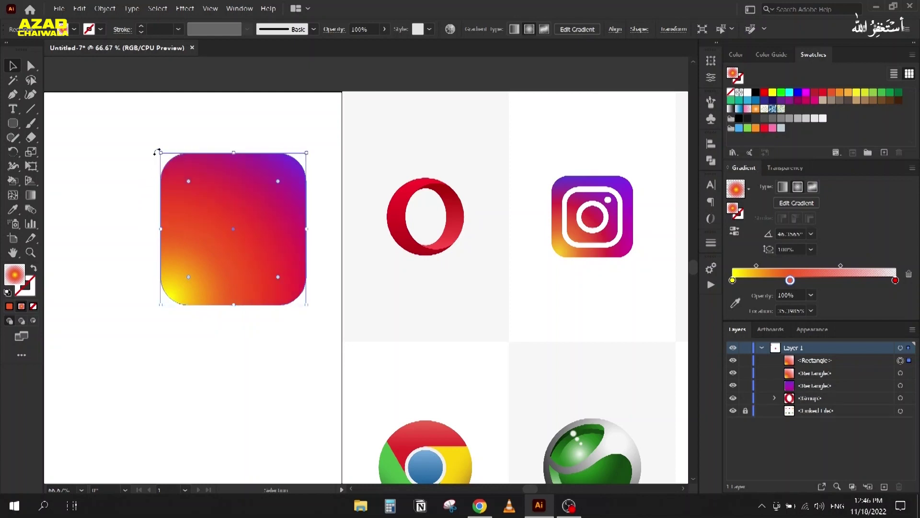
left_click_drag(158, 151, 184, 182)
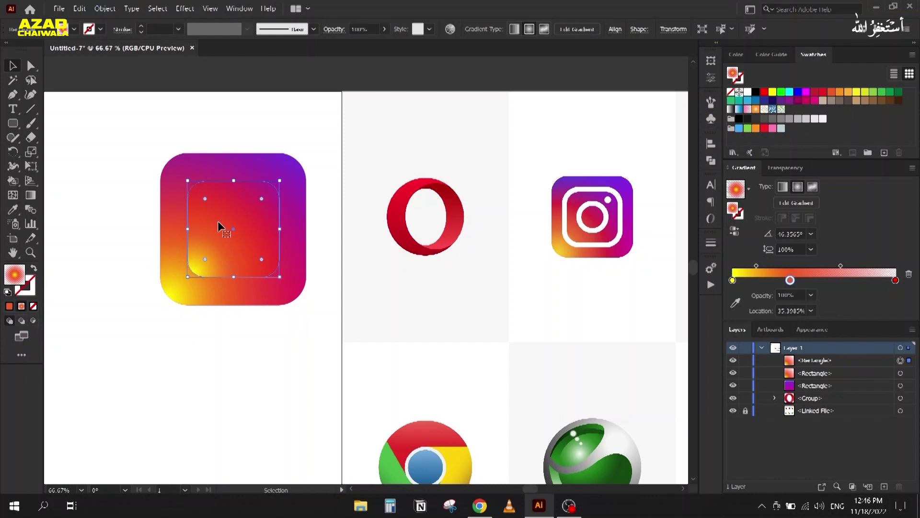
- Turn the inner square into an unfilled frame with a solid white 17 px stroke and slightly rounder corners
left_click(30, 269)
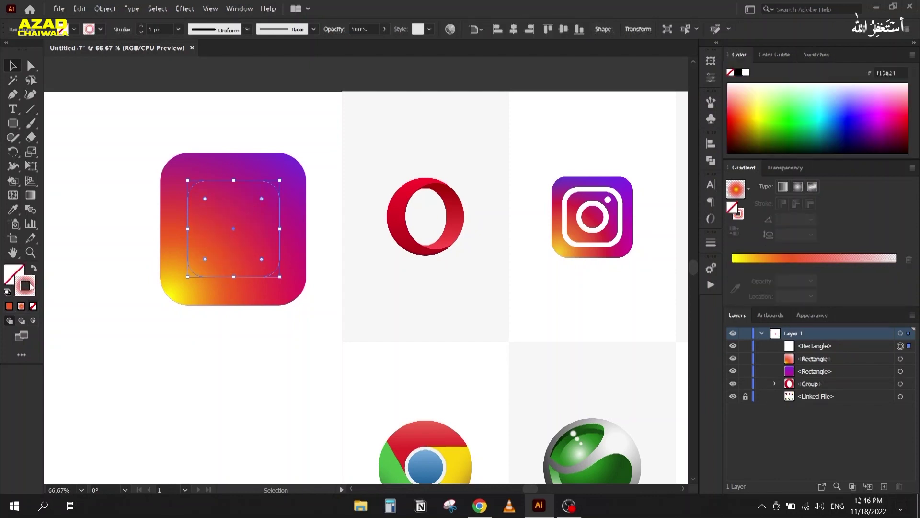
left_click(746, 73)
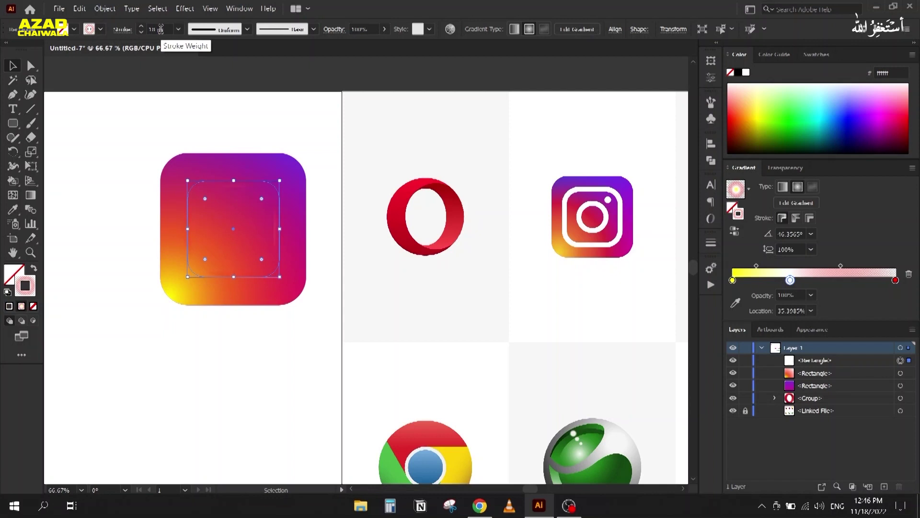
scroll(161, 29, "up", 4)
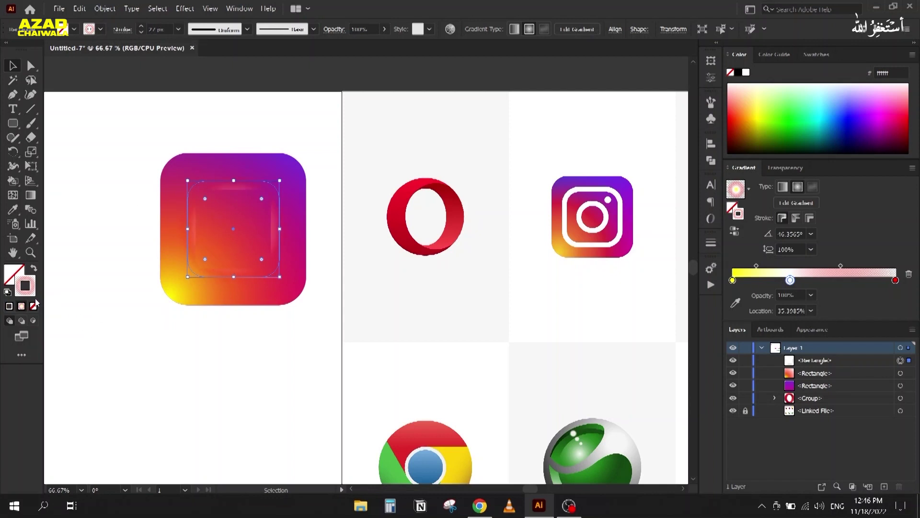
left_click(10, 307)
scroll(160, 33, "down", 10)
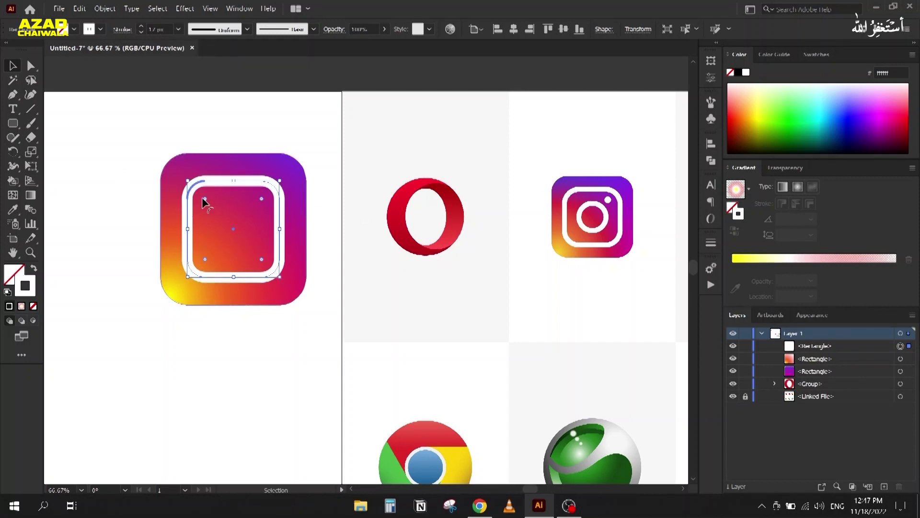
left_click_drag(202, 197, 209, 204)
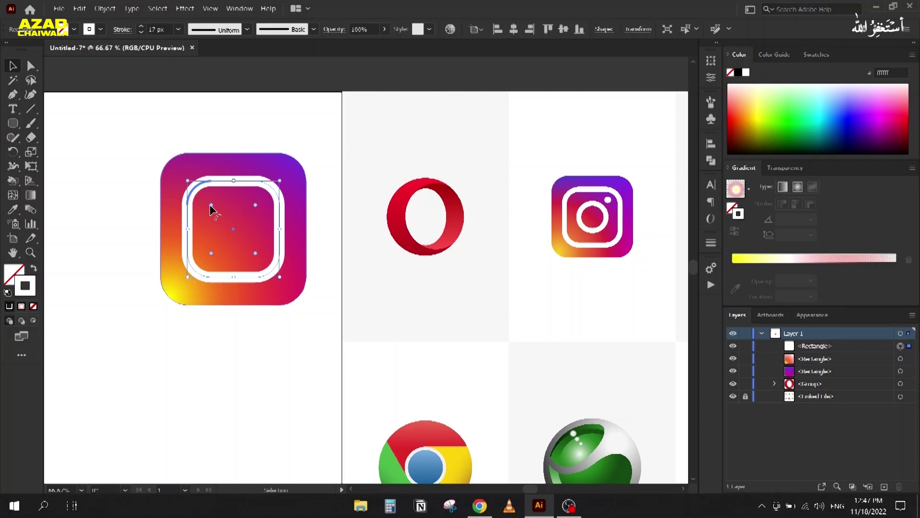
left_click(116, 320)
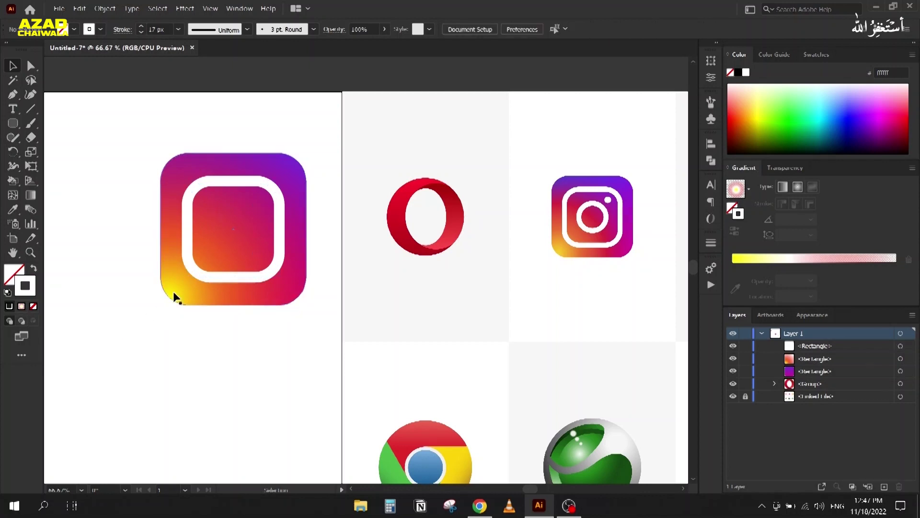
- Enlarge the white frame around its centre to about 165 px wide, and set its width to 158 px with proportions constrained
left_click(183, 271)
left_click(187, 268)
left_click_drag(183, 280, 181, 286)
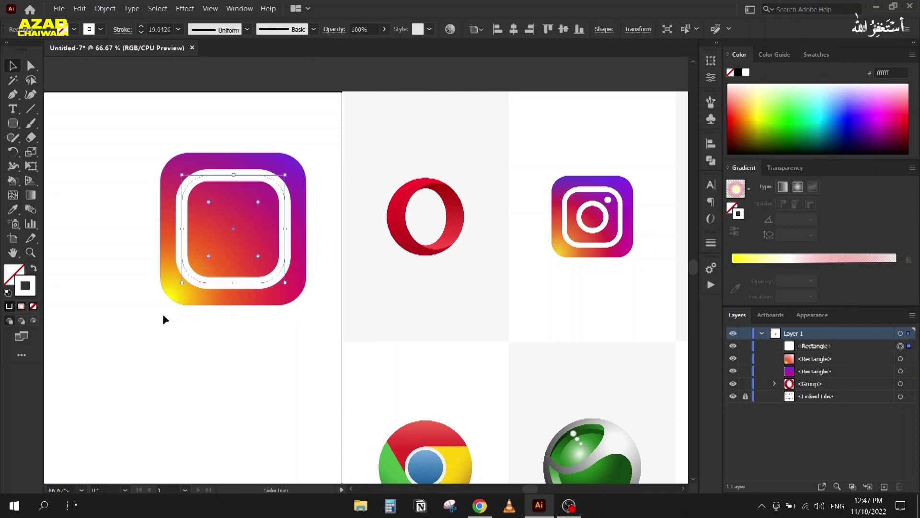
left_click(710, 60)
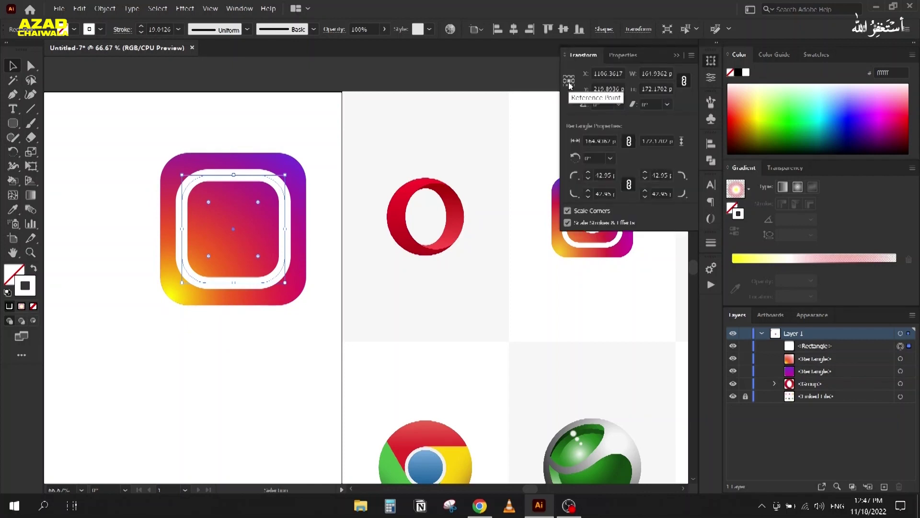
left_click(656, 73)
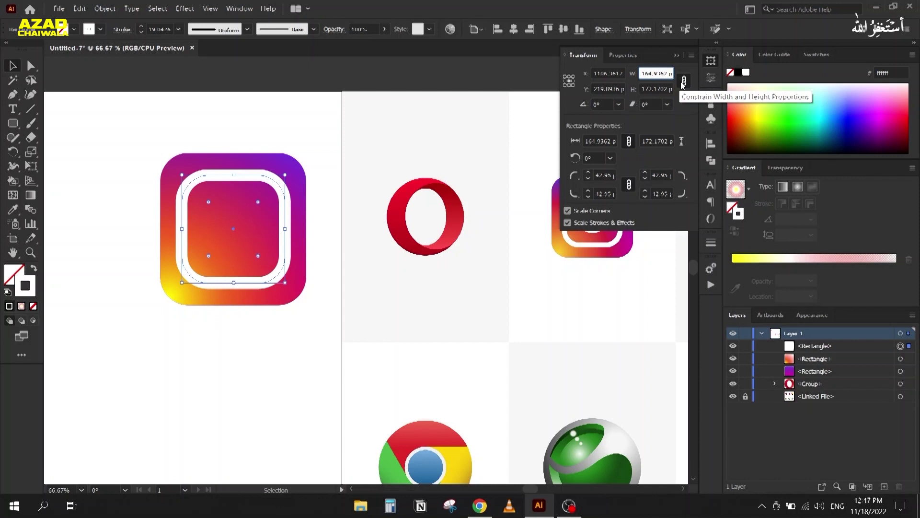
type("158")
key("Return")
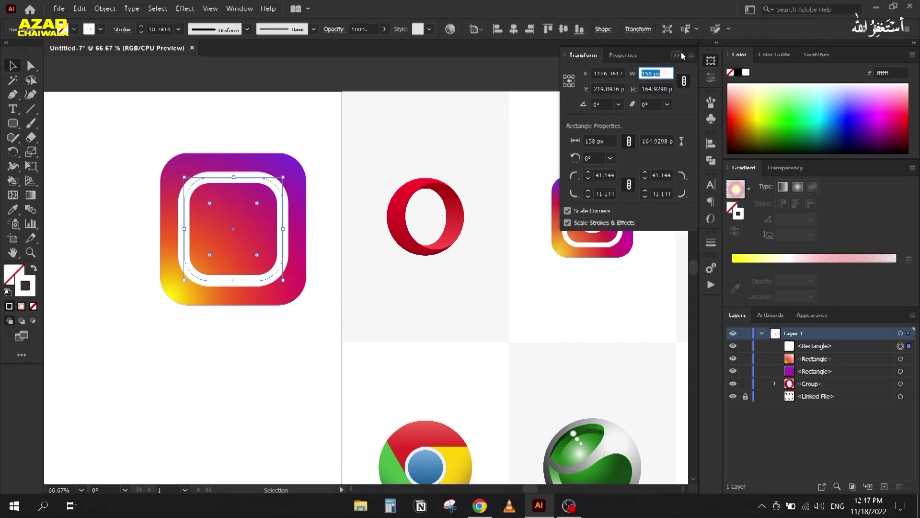
left_click(677, 56)
left_click(236, 335)
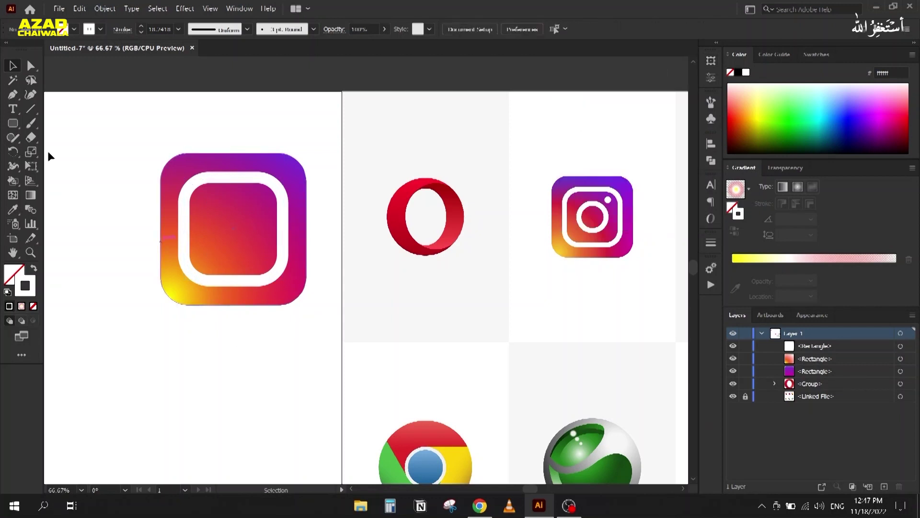
- Draw a white-outlined circle about 82 px in diameter from the centre of the white frame
left_click_drag(14, 127, 45, 151)
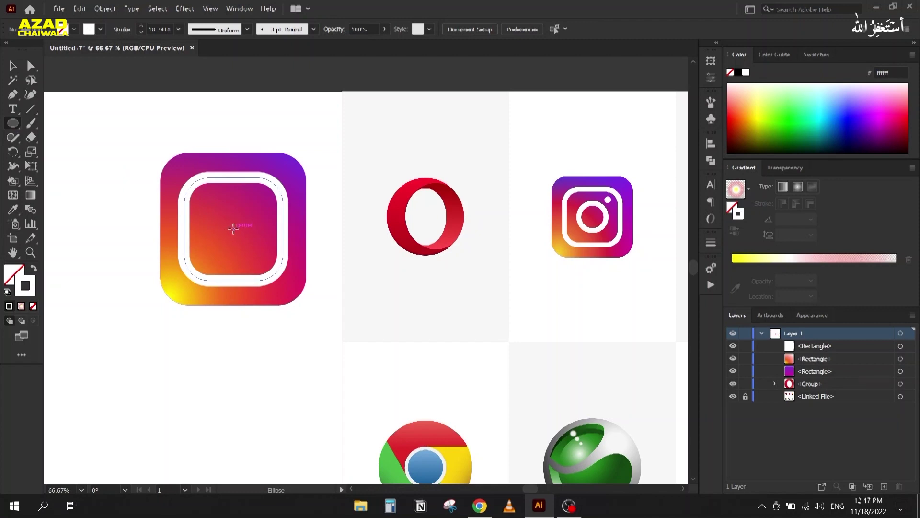
left_click(207, 10)
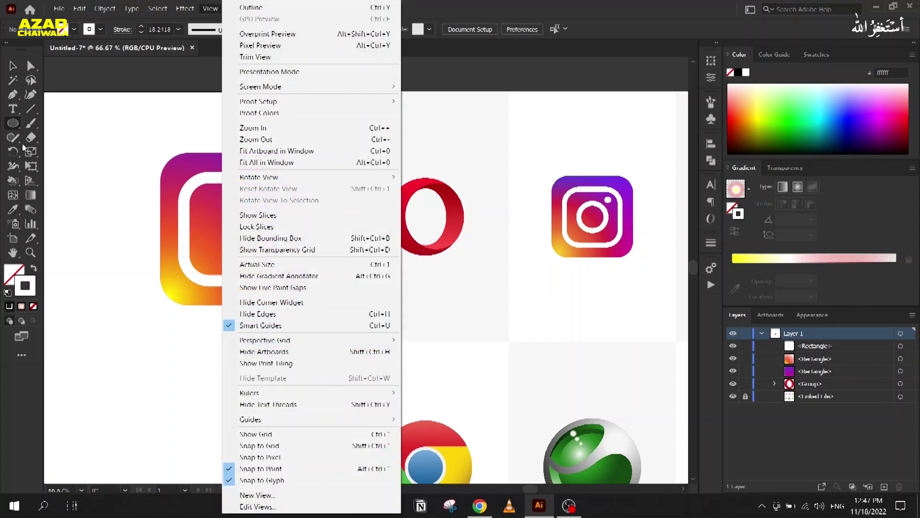
left_click(9, 69)
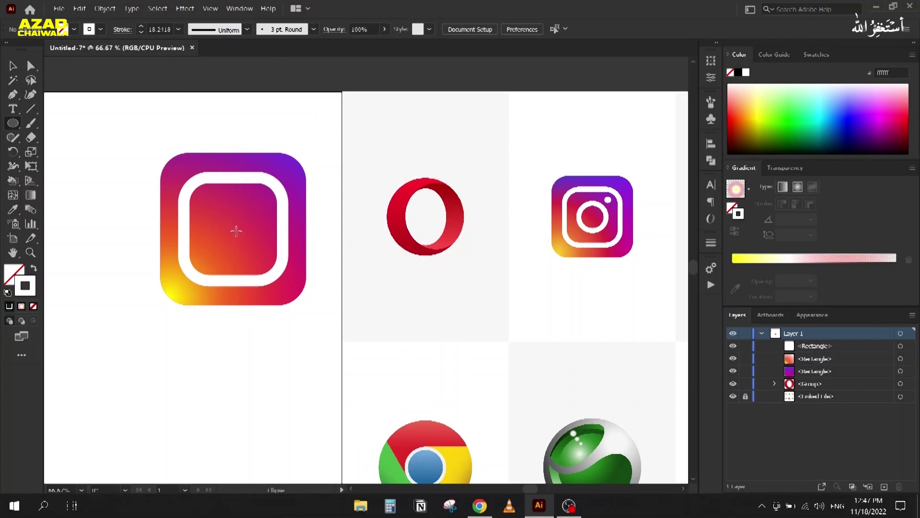
left_click_drag(233, 229, 214, 254)
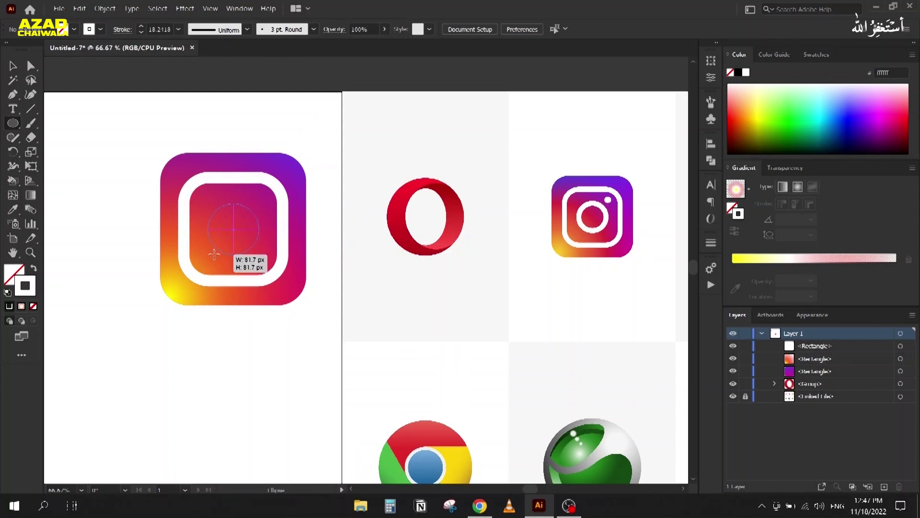
left_click_drag(214, 254, 214, 255)
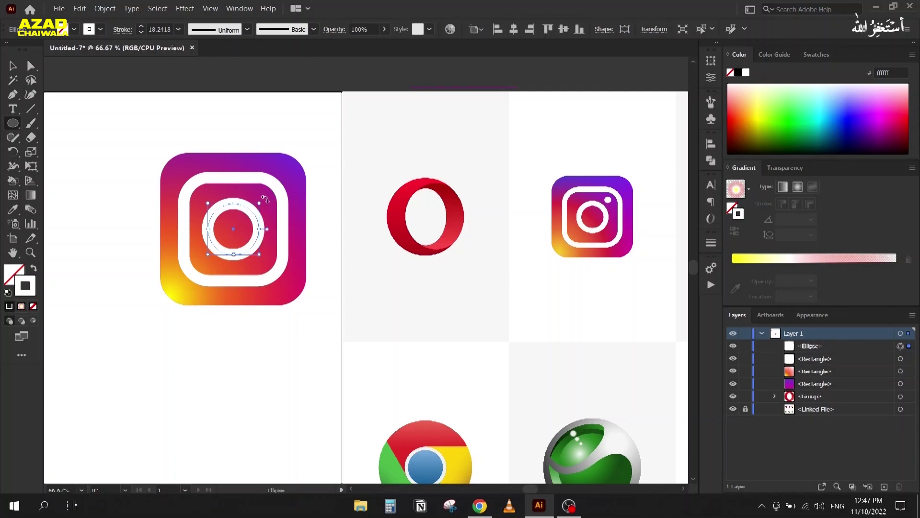
- Draw a small circle inside the frame's upper-right corner and swap its white stroke to the fill
scroll(273, 201, "up", 5)
left_click_drag(244, 181, 274, 212)
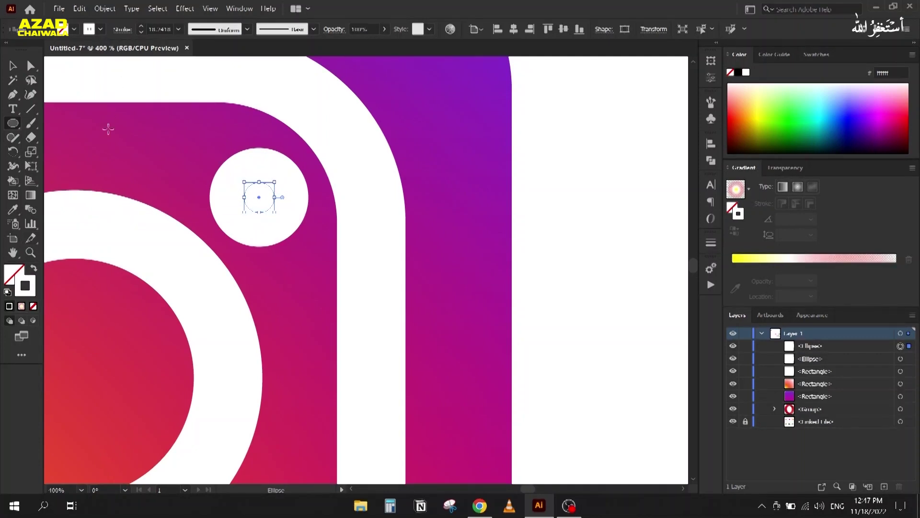
left_click(34, 271)
left_click(11, 65)
- Enlarge the small white dot slightly around its centre to match the reference icon
scroll(220, 167, "down", 4)
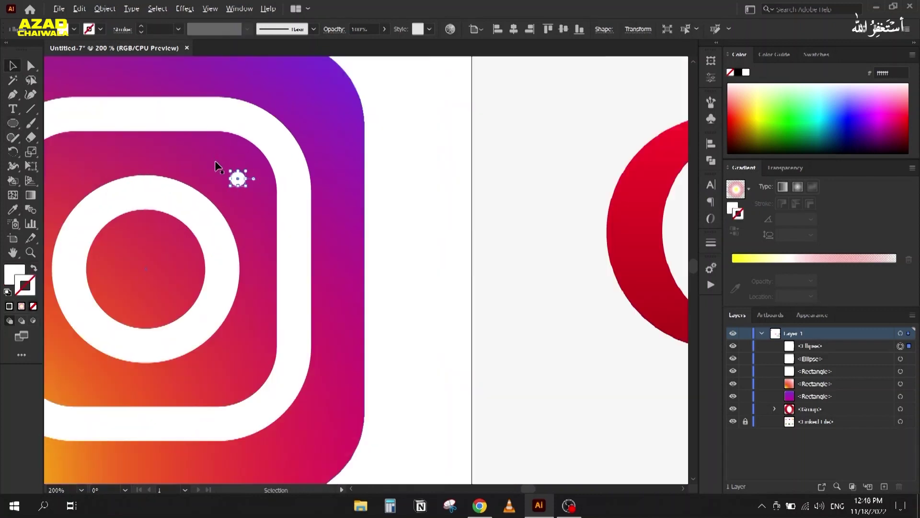
scroll(221, 167, "down", 1)
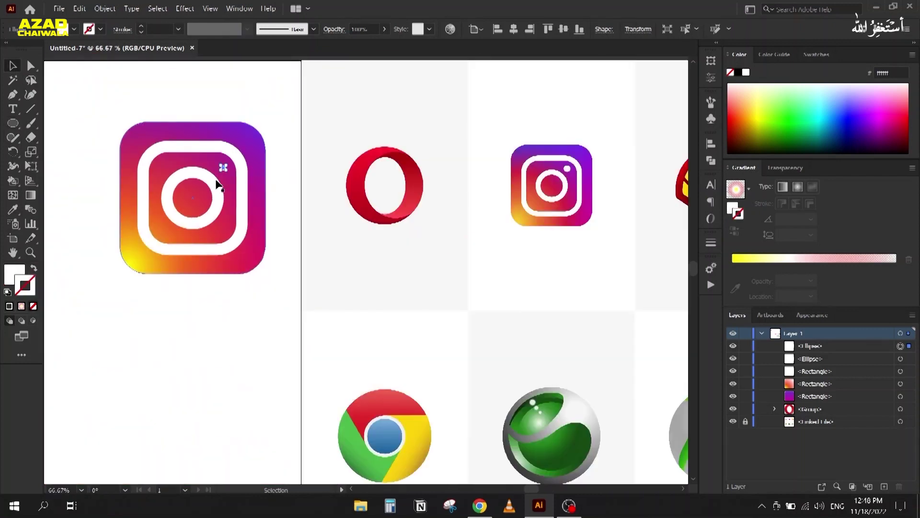
scroll(221, 166, "up", 1)
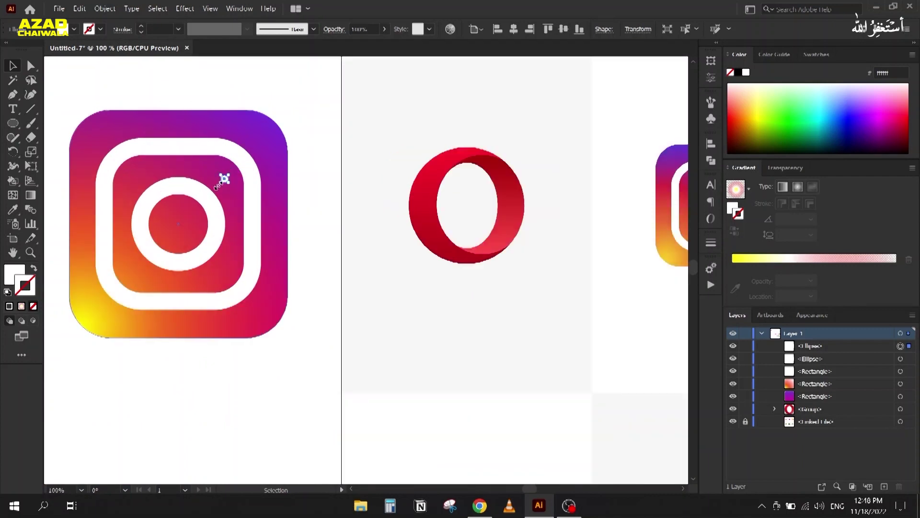
left_click_drag(216, 186, 215, 189)
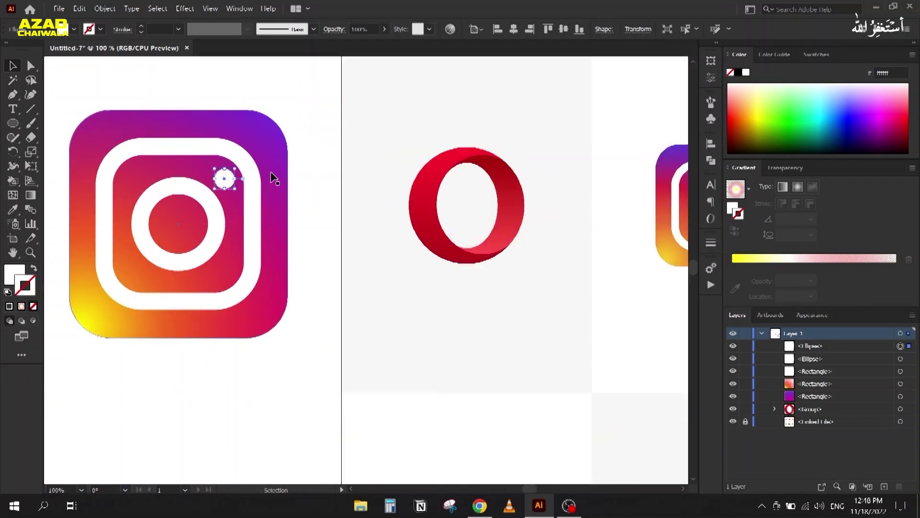
- Set the white dot's width to 21 px, then deselect it and hide the transform settings
scroll(273, 176, "down", 2)
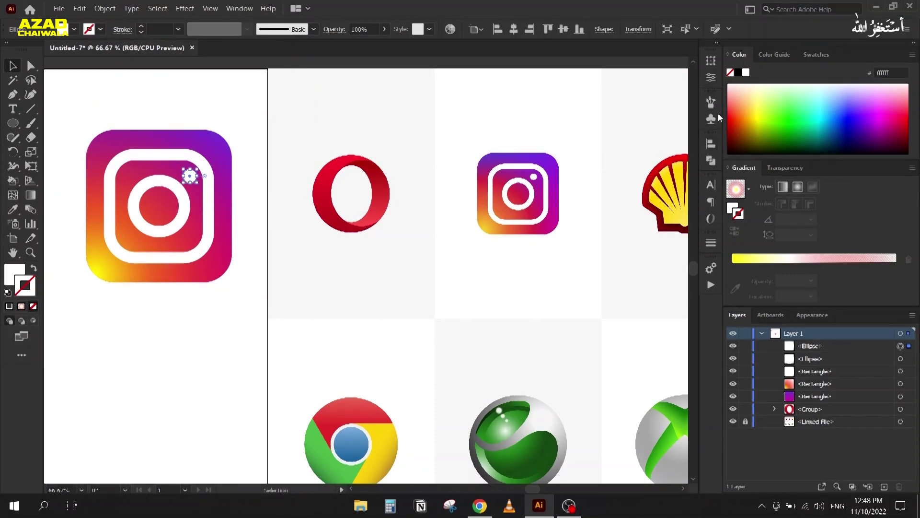
left_click(711, 62)
left_click(657, 72)
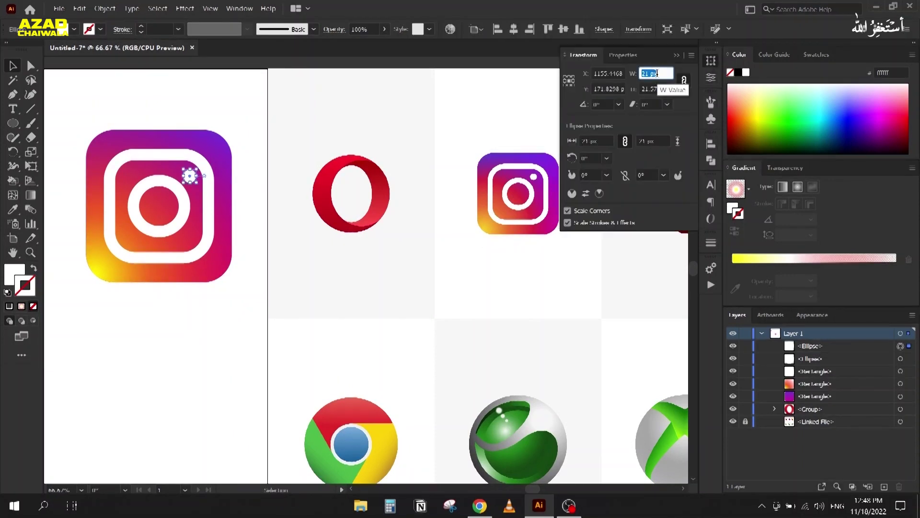
key("Return")
left_click(150, 319)
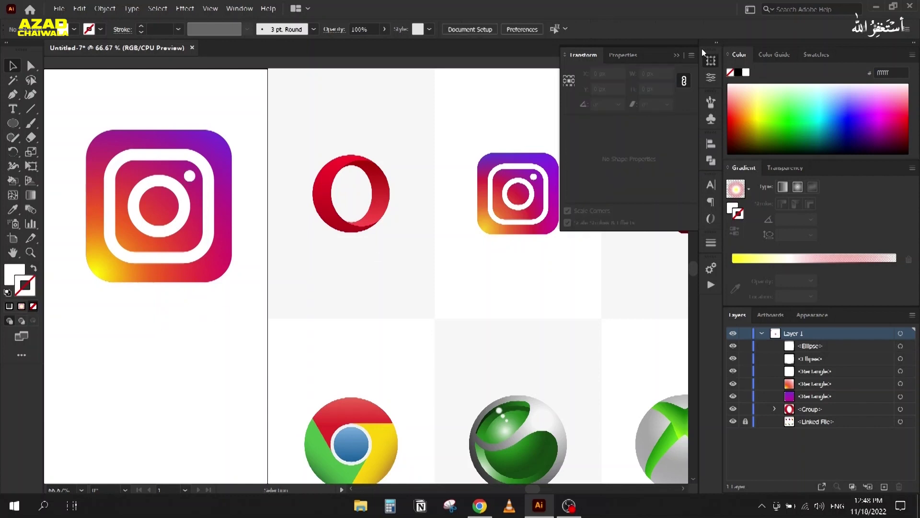
left_click(675, 56)
- Select all the shapes of the Instagram icon and move them off the artboard, above the reference sheet
scroll(171, 316, "down", 1)
left_click_drag(111, 322, 217, 355)
left_click_drag(207, 194, 344, 346)
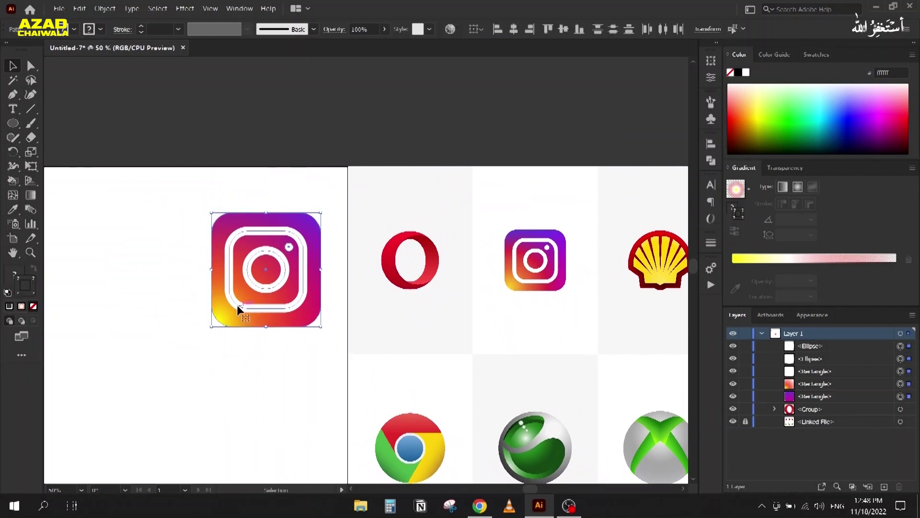
scroll(232, 304, "down", 1)
left_click_drag(249, 334, 445, 198)
scroll(458, 214, "up", 1)
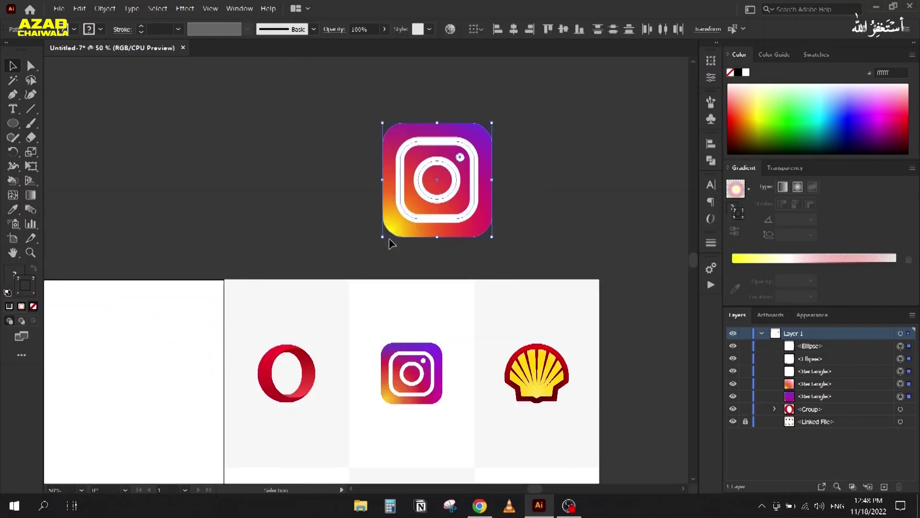
left_click(336, 169)
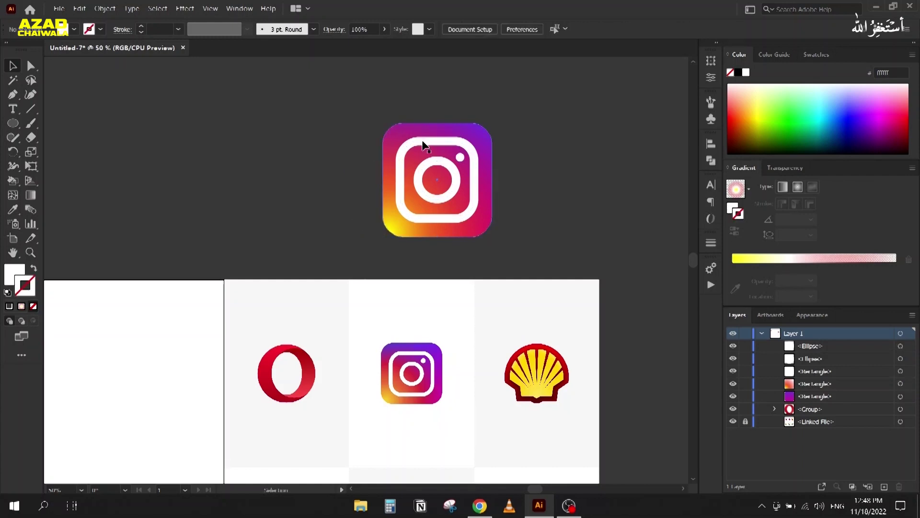
- Select the white camera frame together with the white lens ring inside the Instagram icon
left_click(424, 145)
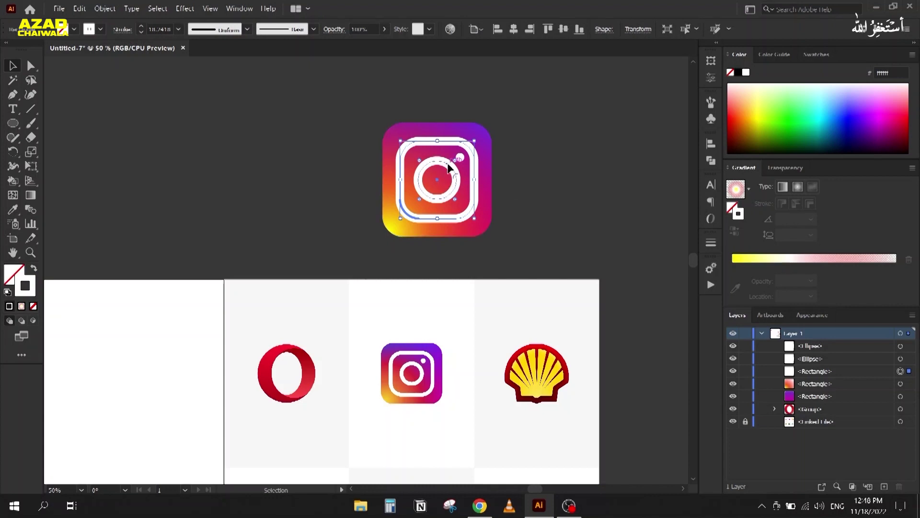
left_click(345, 165)
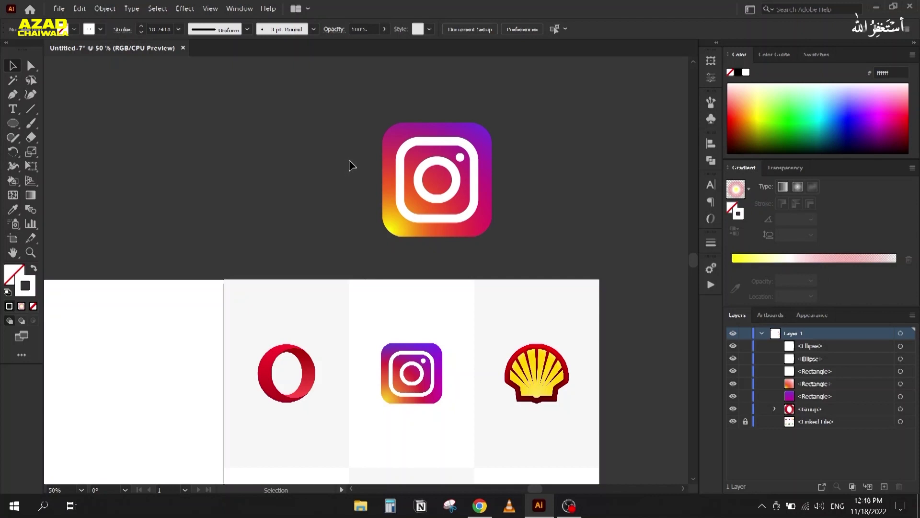
left_click(438, 140)
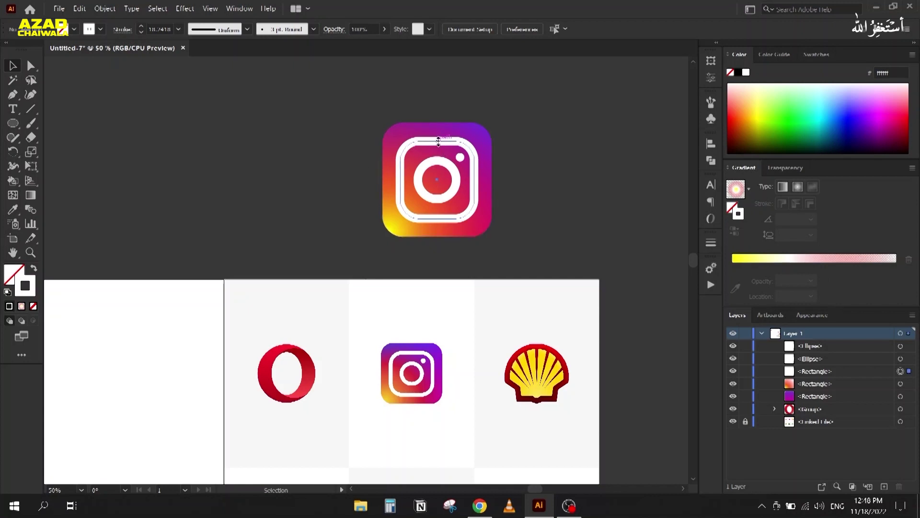
left_click(438, 141)
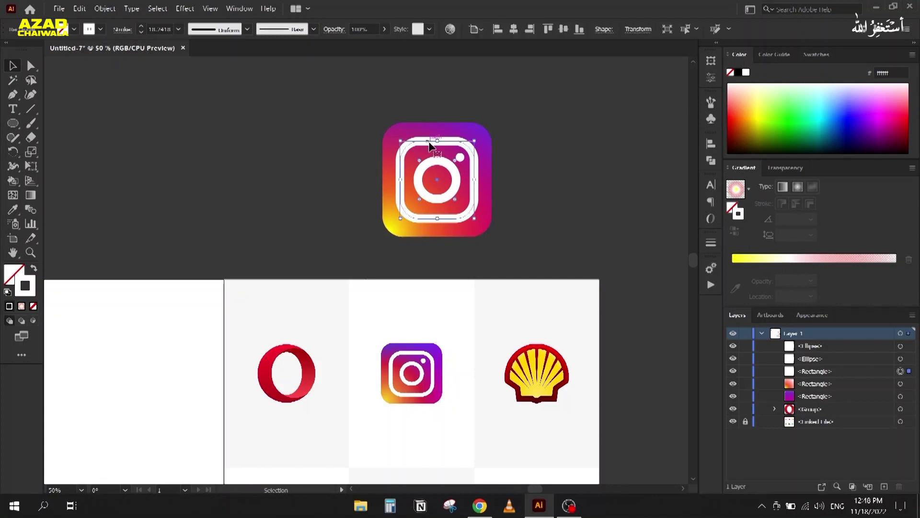
left_click(432, 162)
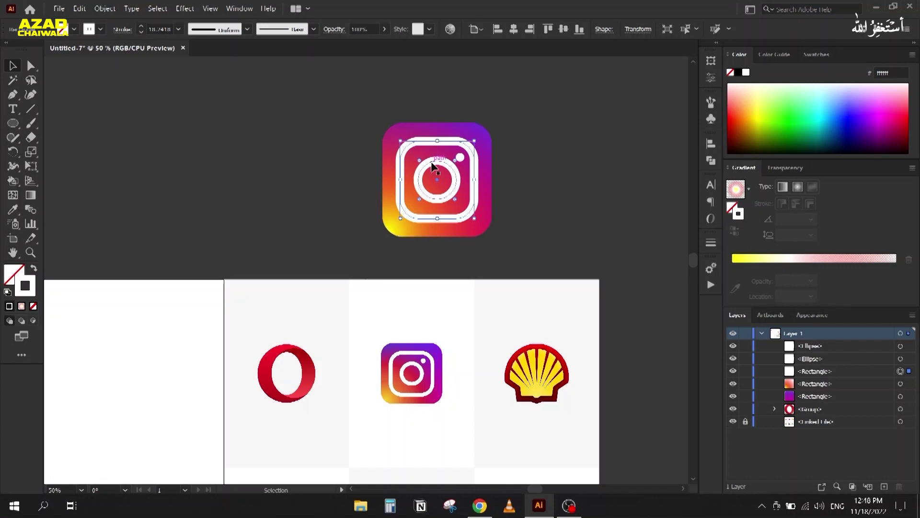
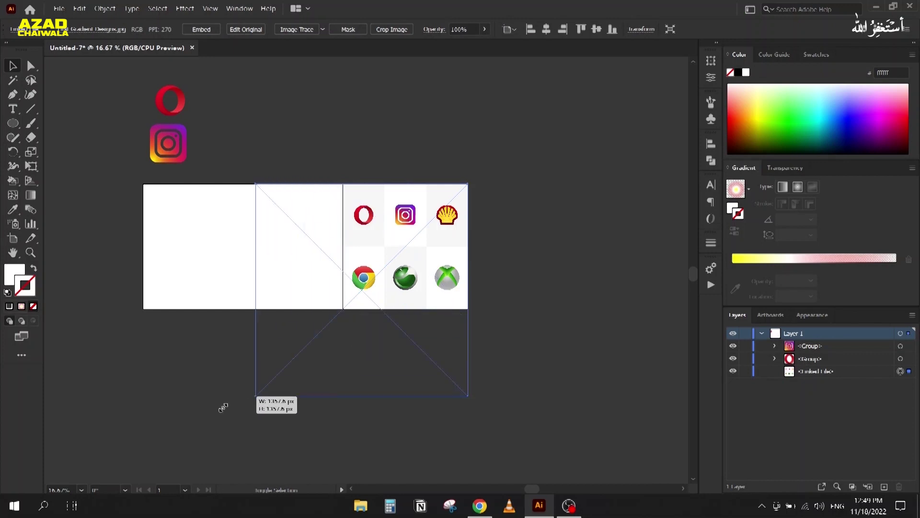
- Enlarge the linked reference sheet proportionally, place it over the artboard, and lock it
left_click_drag(346, 338, 169, 381)
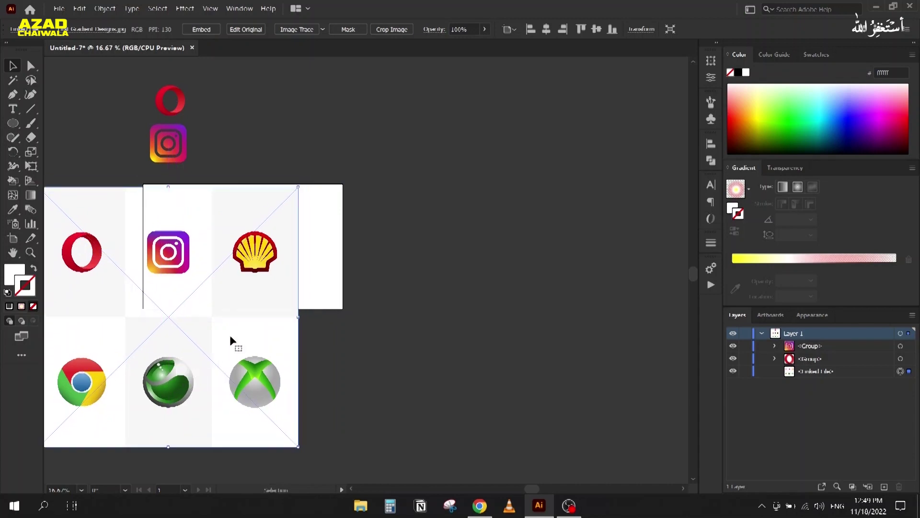
left_click(745, 372)
scroll(208, 277, "up", 2)
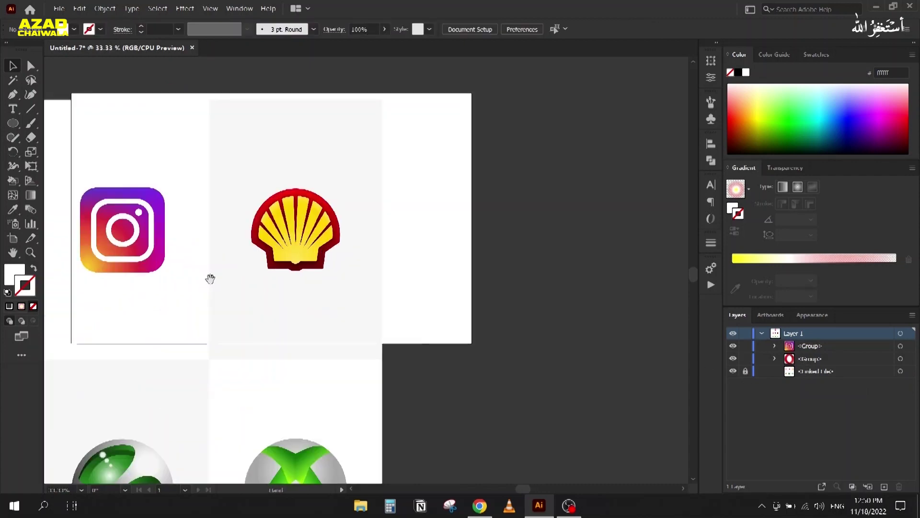
left_click_drag(208, 278, 326, 292)
- Unlock the reference sheet, select it and shift it slightly upward over the artboard
left_click(745, 372)
left_click(466, 164)
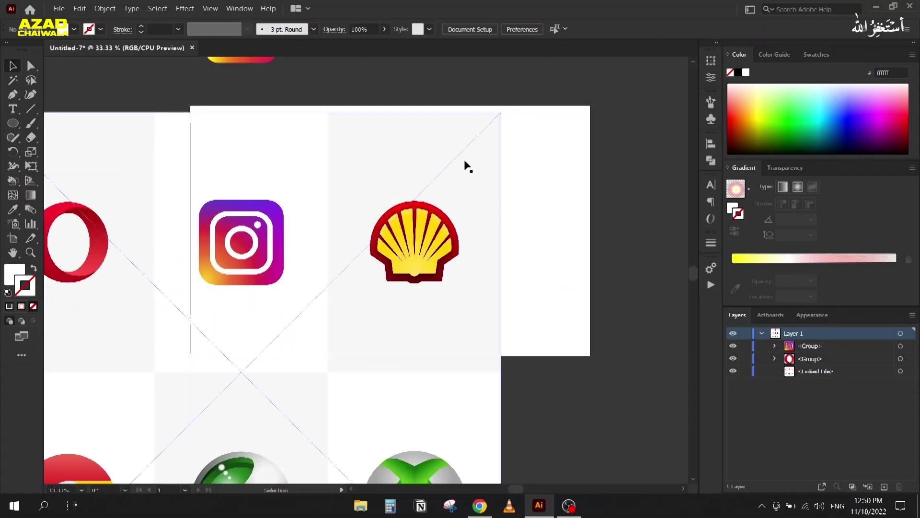
scroll(467, 172, "up", 2)
left_click(355, 308)
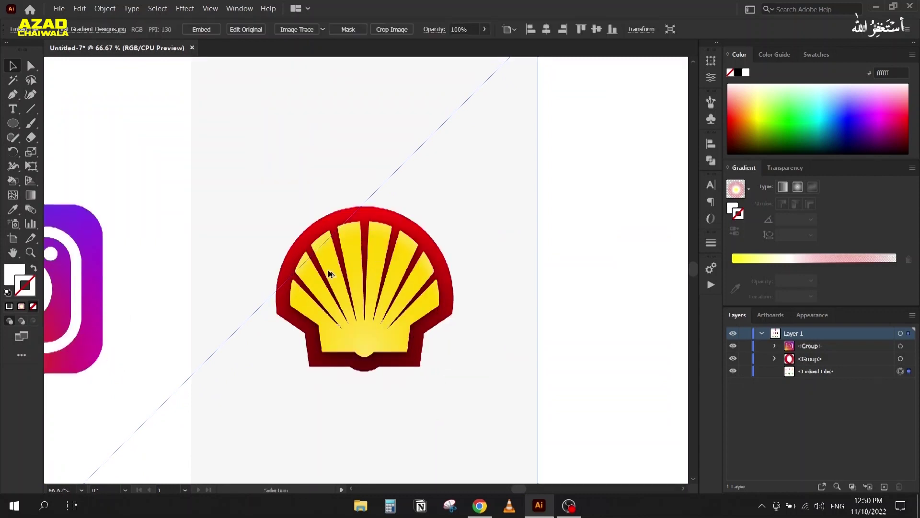
scroll(328, 274, "down", 3)
scroll(328, 274, "up", 1)
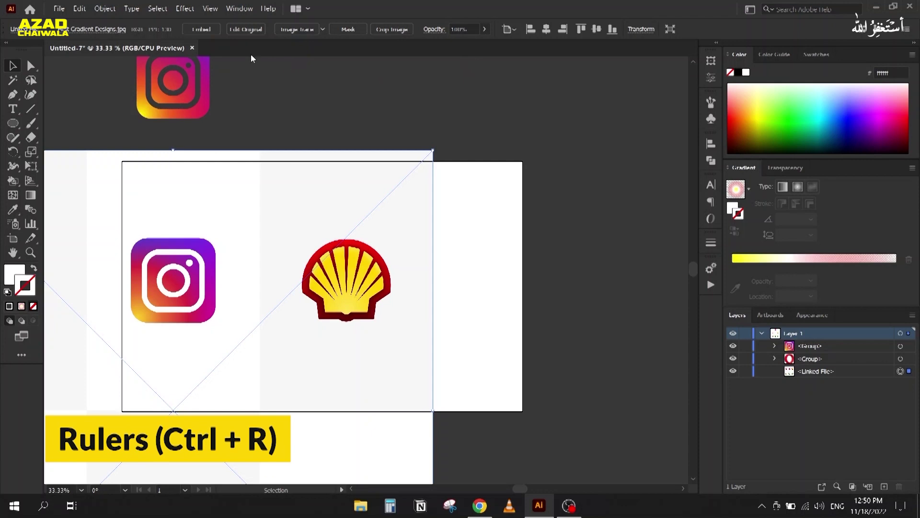
- Show the rulers around the document
left_click(210, 9)
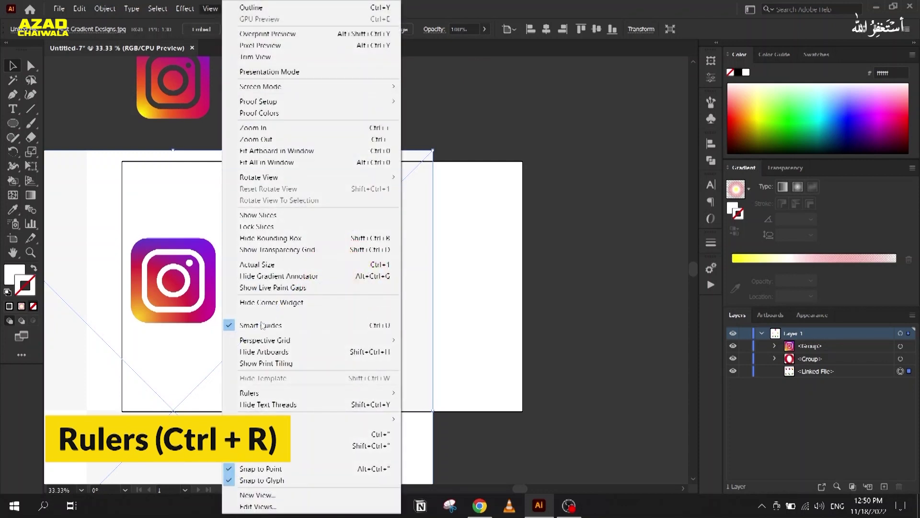
mouse_move(259, 396)
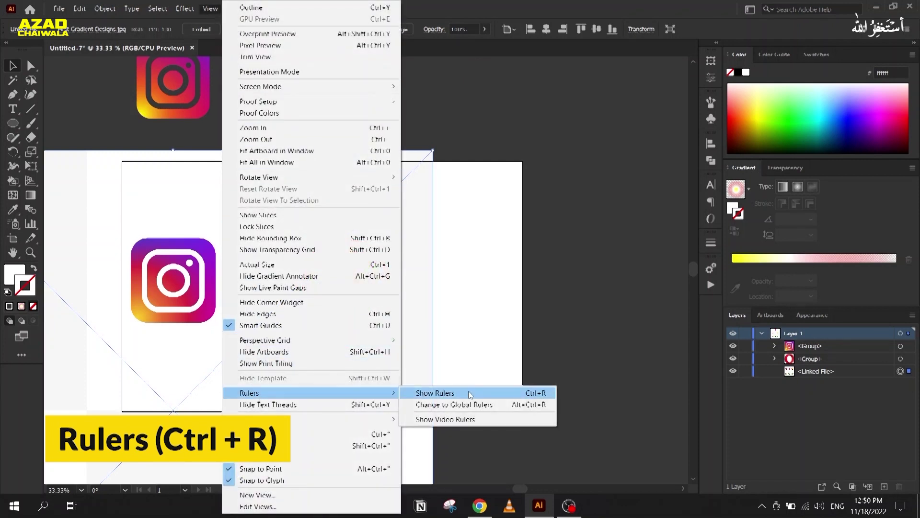
left_click(435, 393)
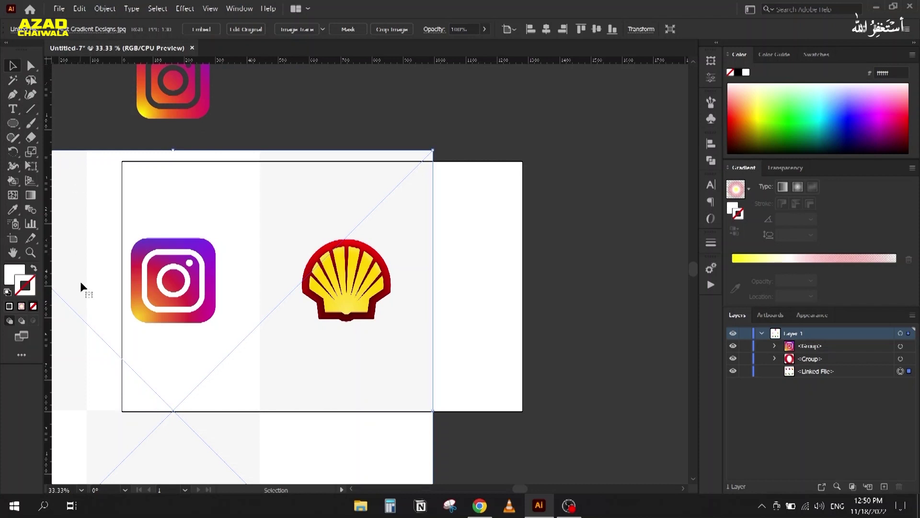
- Switch the ruler units to inches and back to pixels
right_click(240, 66)
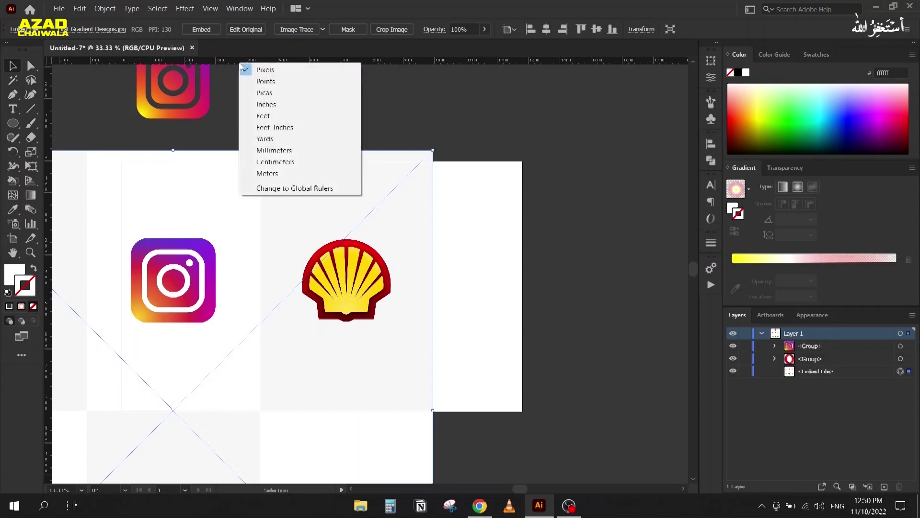
left_click(264, 109)
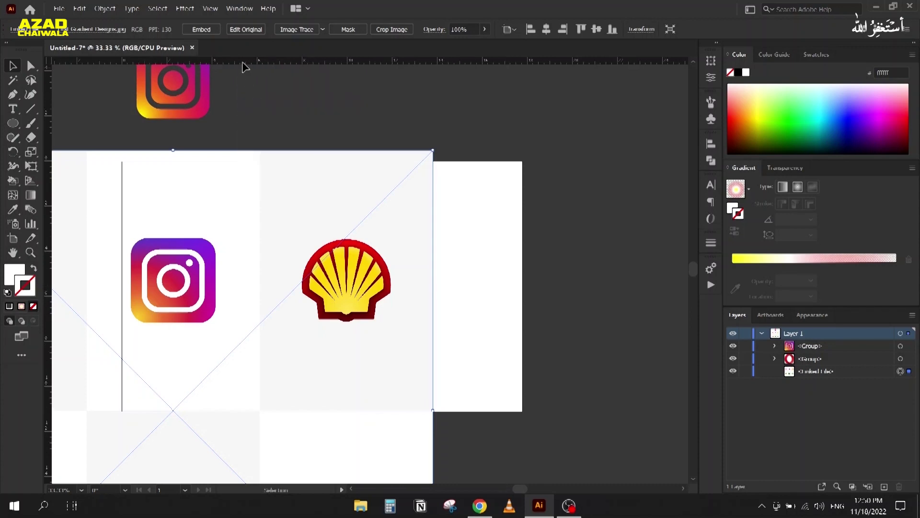
right_click(243, 66)
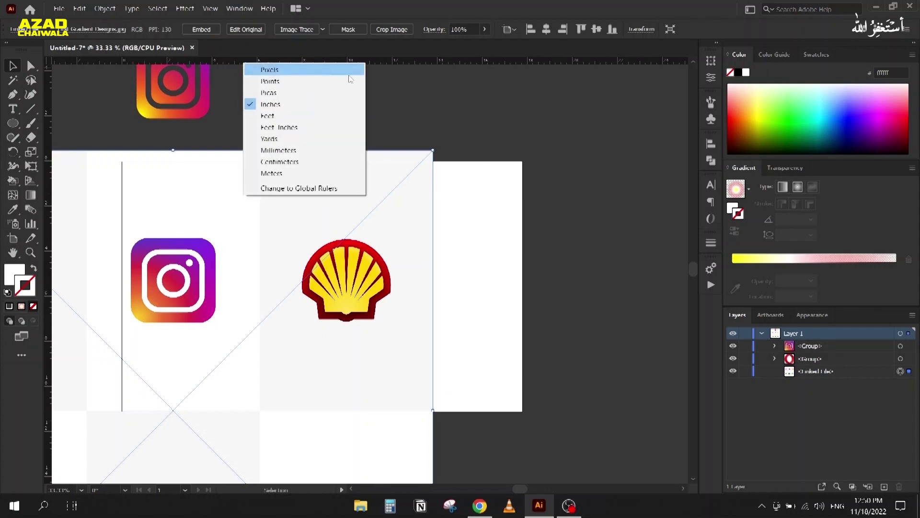
left_click(299, 72)
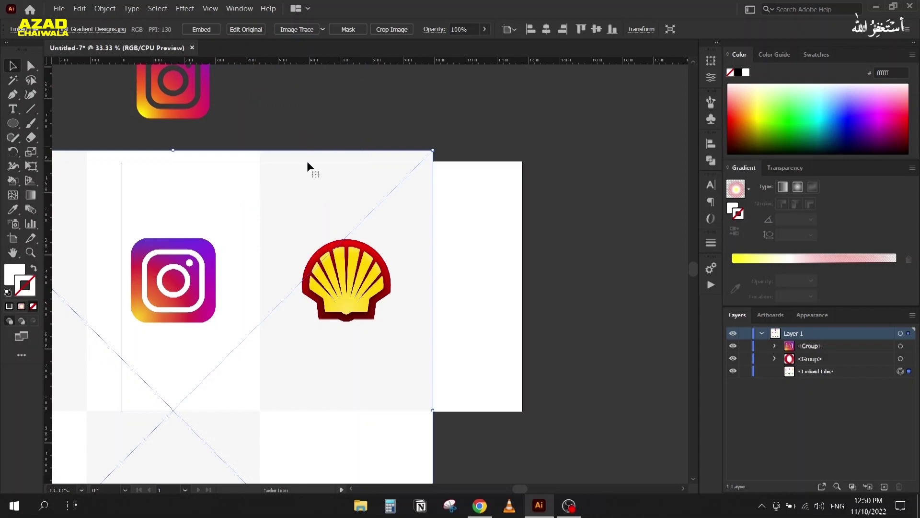
- Place six vertical guides on the yellow Shell shape: at its two outermost sides and the upper and lower corners of its base
scroll(345, 329, "up", 2)
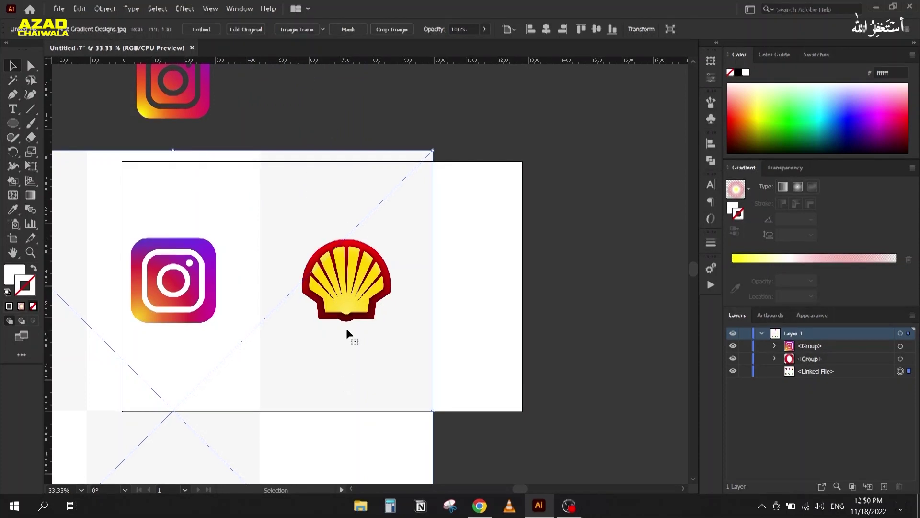
left_click_drag(278, 240, 314, 305)
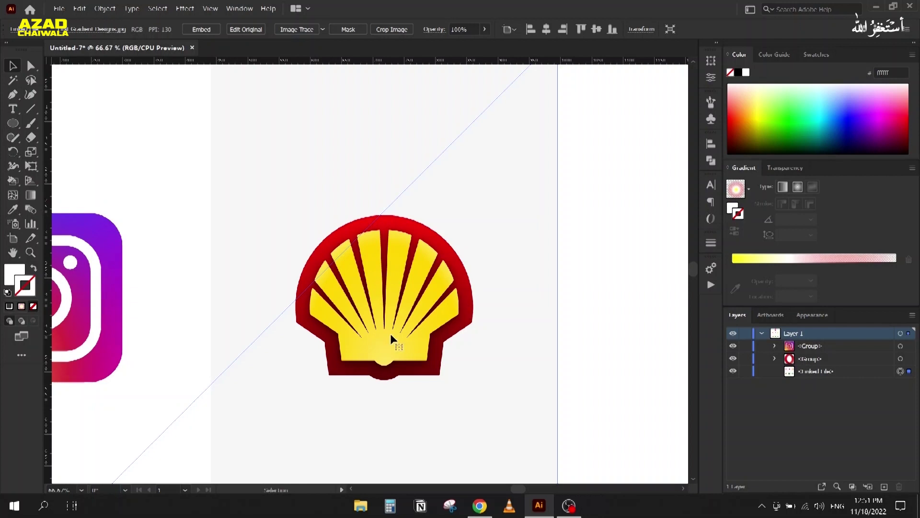
scroll(383, 334, "up", 3)
scroll(326, 353, "down", 1)
left_click_drag(298, 338, 305, 327)
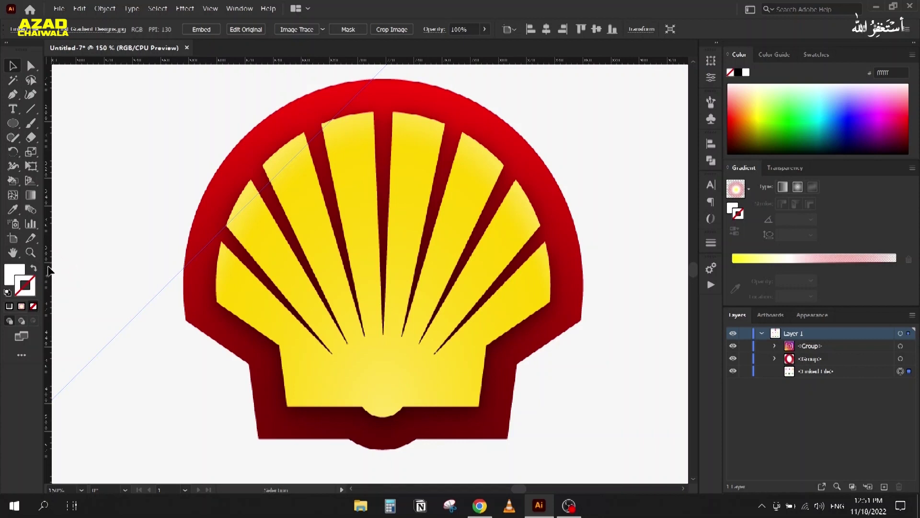
left_click_drag(47, 270, 216, 279)
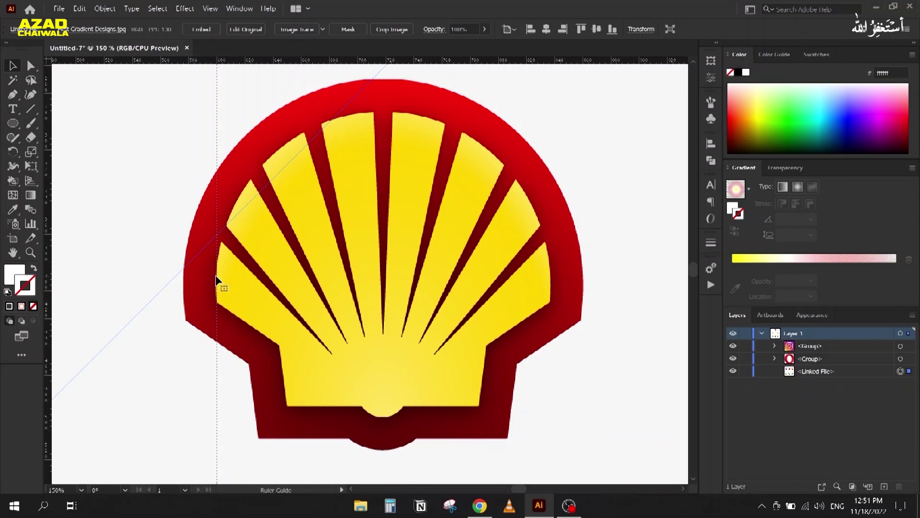
left_click(219, 250)
left_click_drag(47, 271, 278, 289)
left_click_drag(48, 261, 487, 278)
left_click_drag(50, 272, 549, 298)
left_click_drag(52, 335, 287, 348)
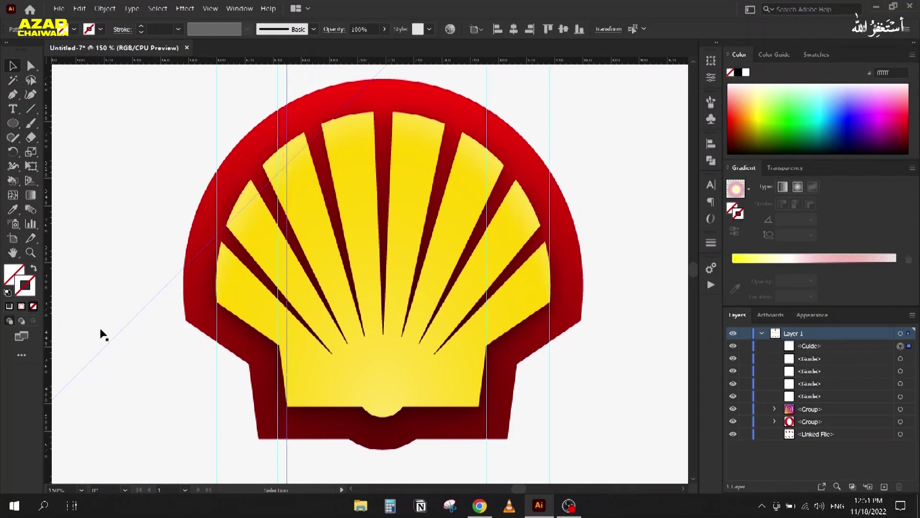
left_click_drag(50, 309, 480, 364)
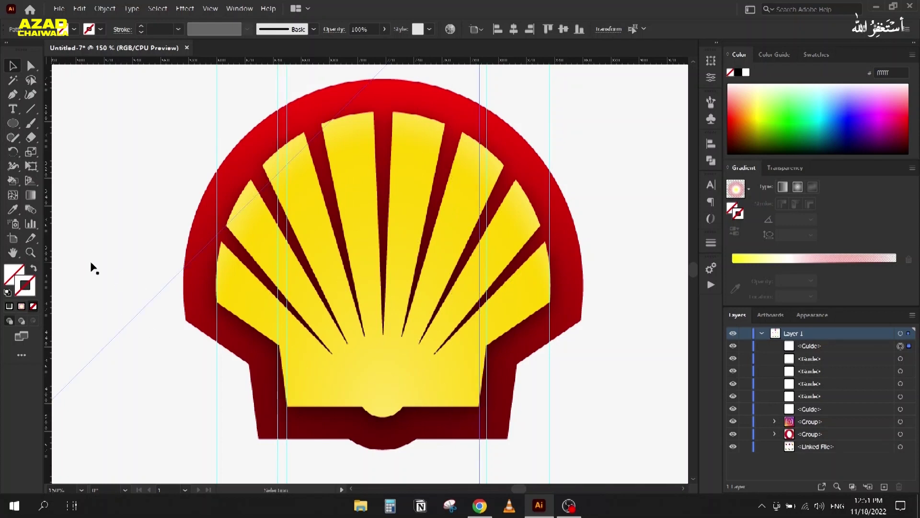
- Place three horizontal guides at the yellow shell's lower side corners, its base's upper corners and its bottom edge
left_click_drag(378, 62, 401, 300)
left_click_drag(381, 62, 389, 344)
left_click_drag(355, 62, 380, 407)
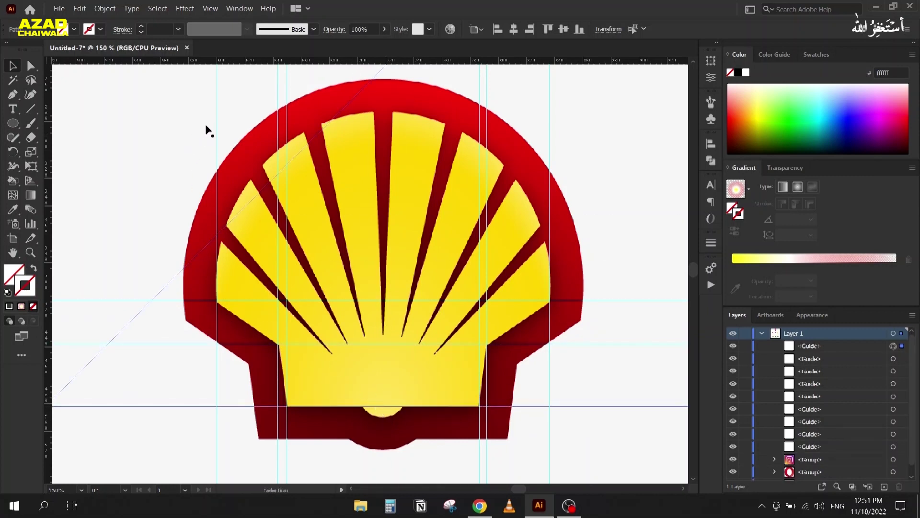
- Try to lock the guides in place
mouse_move(217, 126)
left_mouse_down()
mouse_move(198, 127)
mouse_move(217, 135)
left_mouse_up()
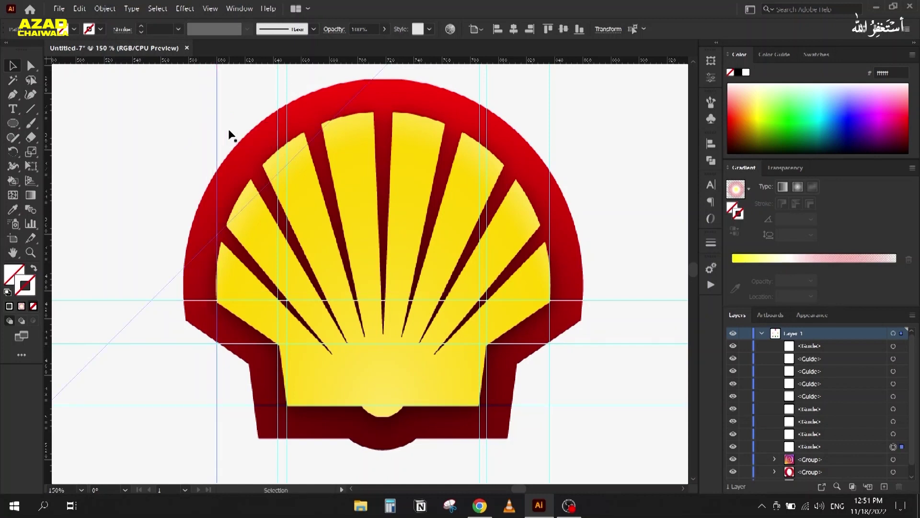
right_click(218, 132)
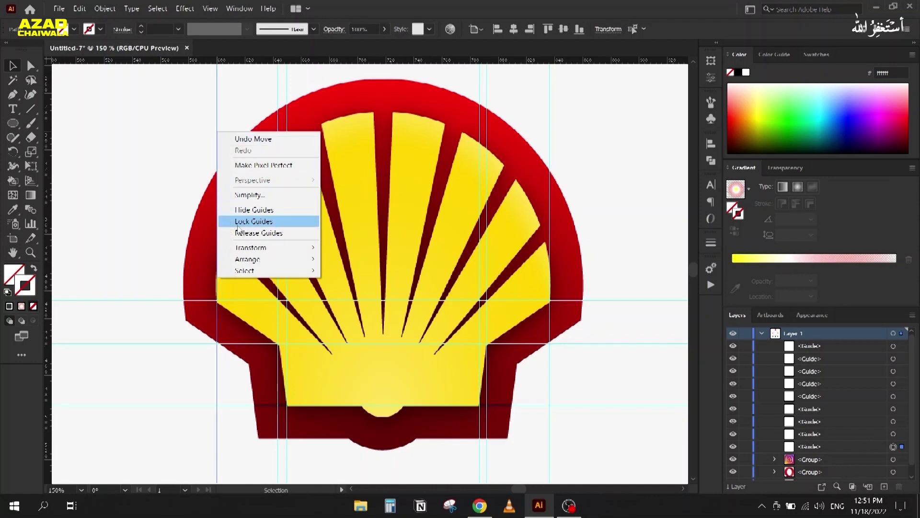
left_click(247, 221)
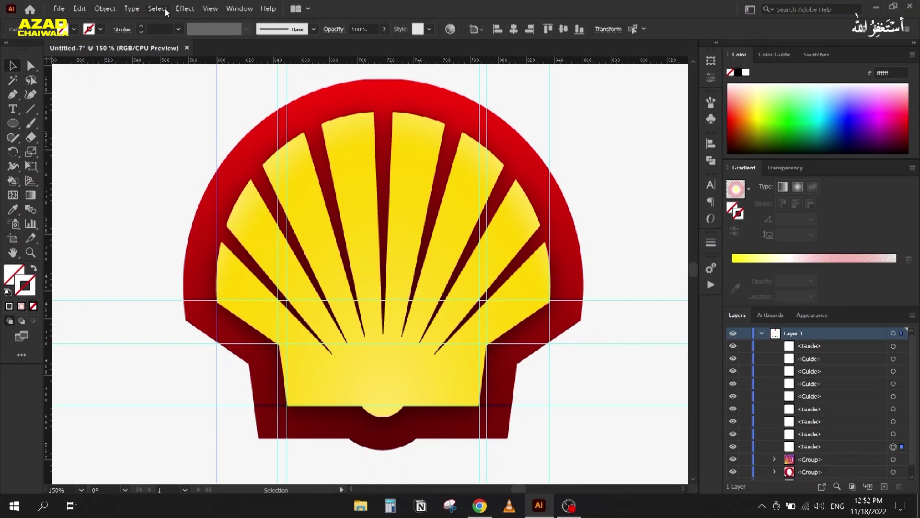
left_click(210, 8)
mouse_move(292, 419)
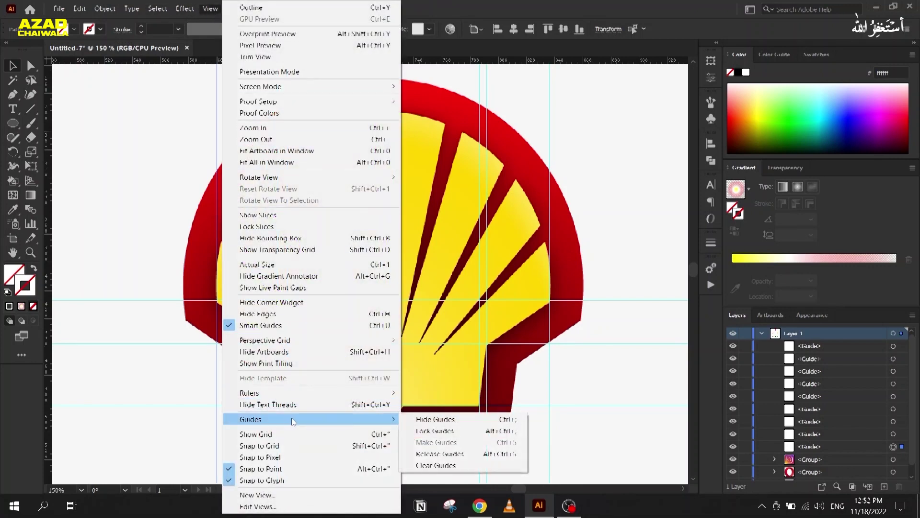
left_click(476, 436)
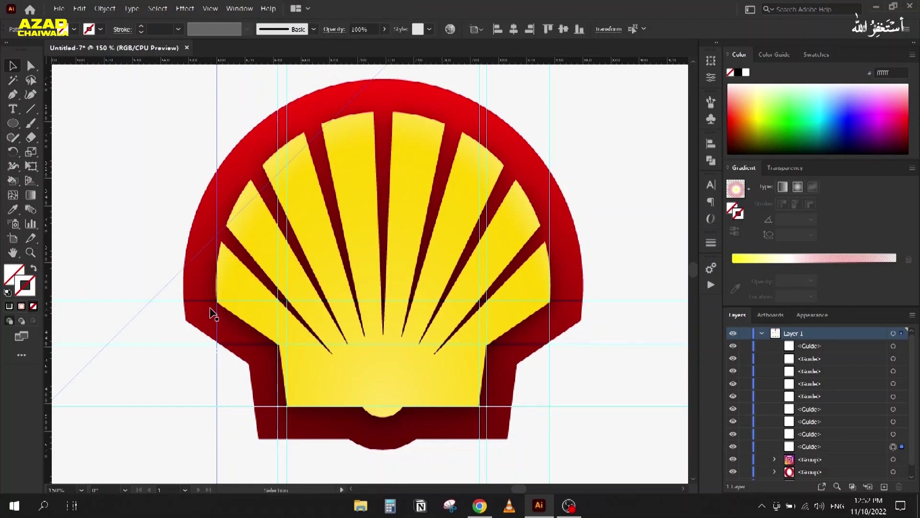
- Align the outer left vertical guide and the upper horizontal guide with the yellow shell's lower left side corner
scroll(211, 314, "up", 10)
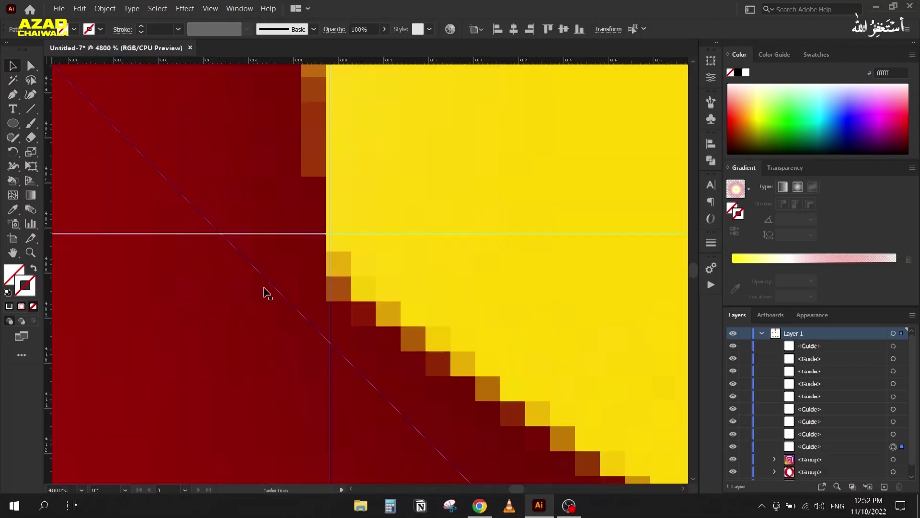
mouse_move(328, 280)
left_mouse_down()
mouse_move(316, 285)
mouse_move(325, 286)
left_mouse_up()
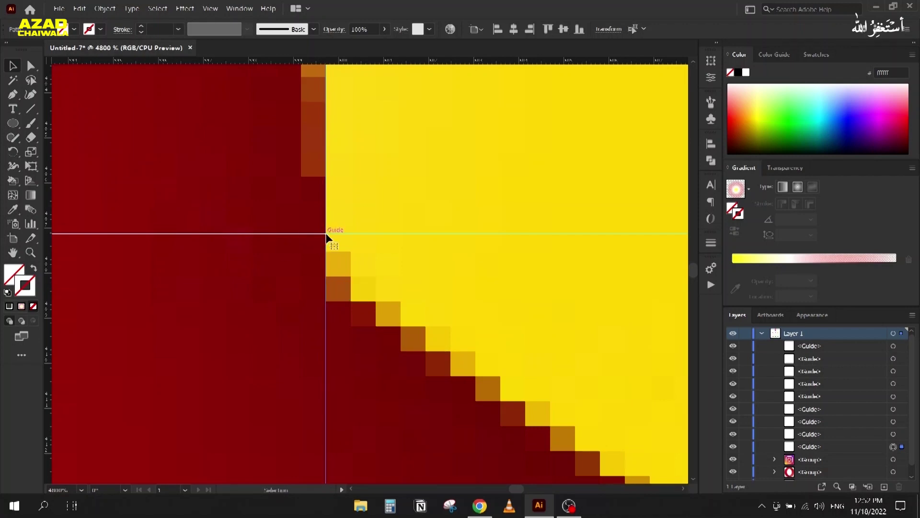
left_click_drag(328, 236, 343, 303)
- Align the outer right vertical guide with the yellow shell's lower right side corner
scroll(336, 296, "down", 5)
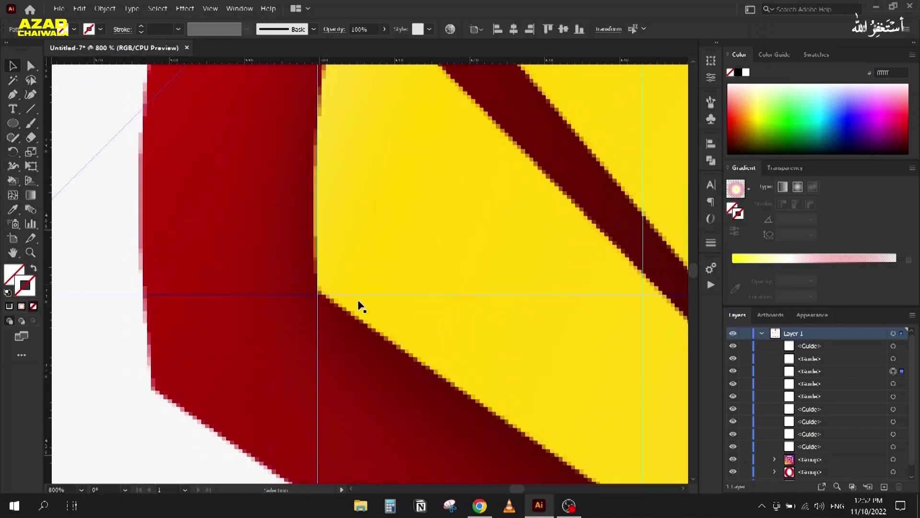
left_click_drag(416, 295, 126, 270)
left_click_drag(483, 242, 148, 239)
left_click_drag(482, 226, 130, 257)
left_click_drag(474, 251, 120, 259)
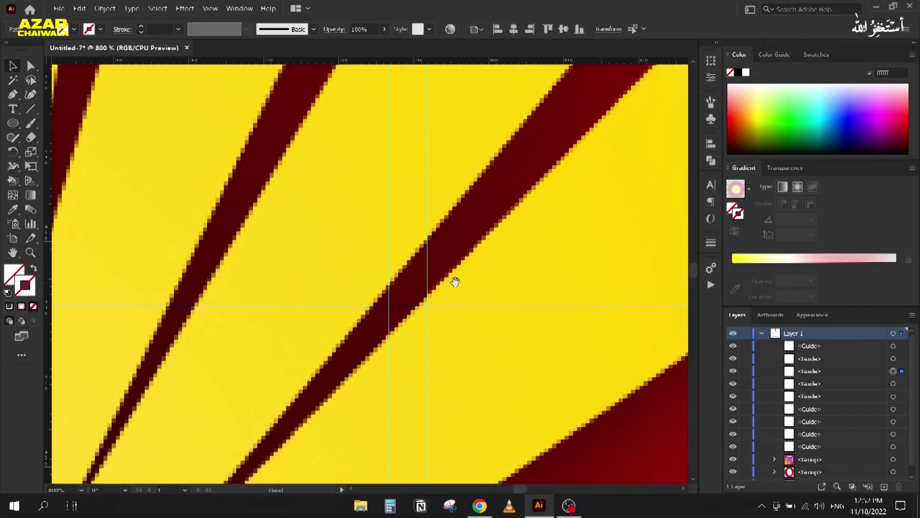
left_click_drag(459, 282, 123, 282)
scroll(426, 318, "up", 5)
left_click_drag(426, 316, 456, 270)
left_click_drag(477, 194, 490, 197)
- Move the middle horizontal guide and the matching vertical guide onto the upper right corner of the yellow base
scroll(360, 242, "down", 5)
left_click_drag(360, 243, 334, 203)
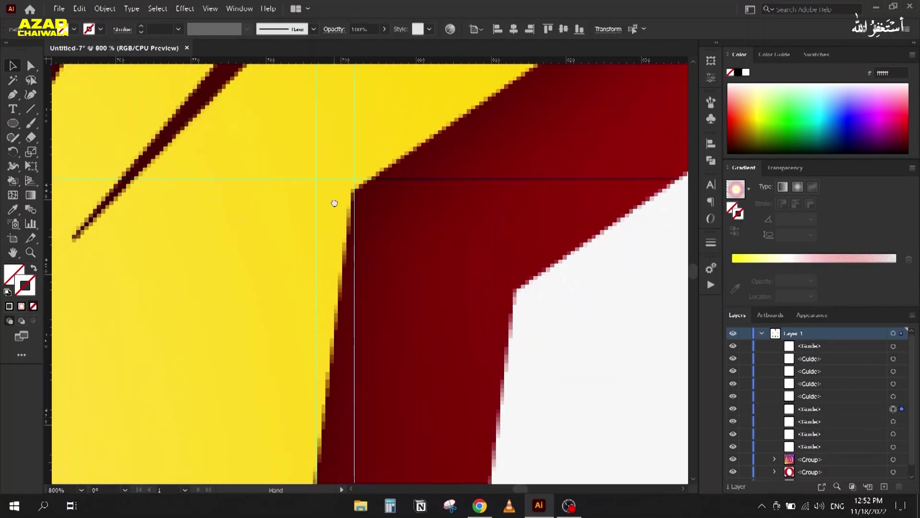
scroll(466, 215, "up", 5)
scroll(466, 216, "right", 4)
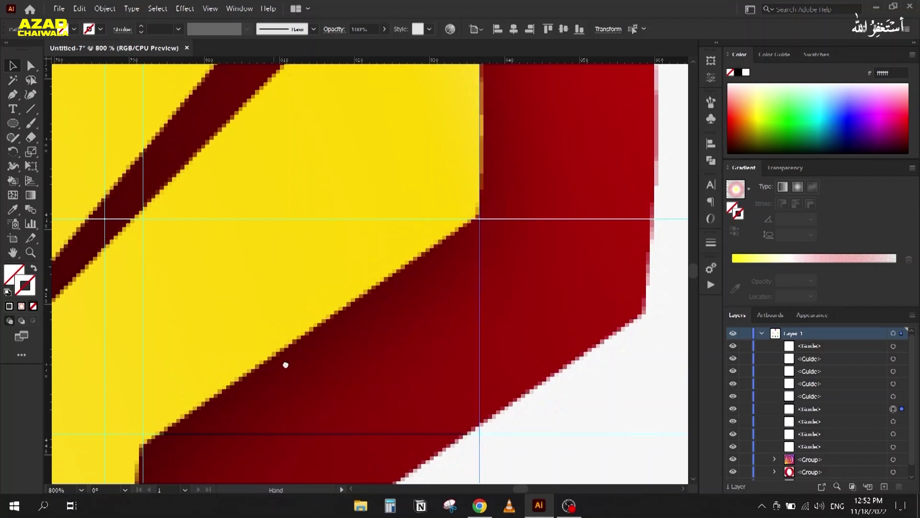
scroll(391, 222, "up", 4)
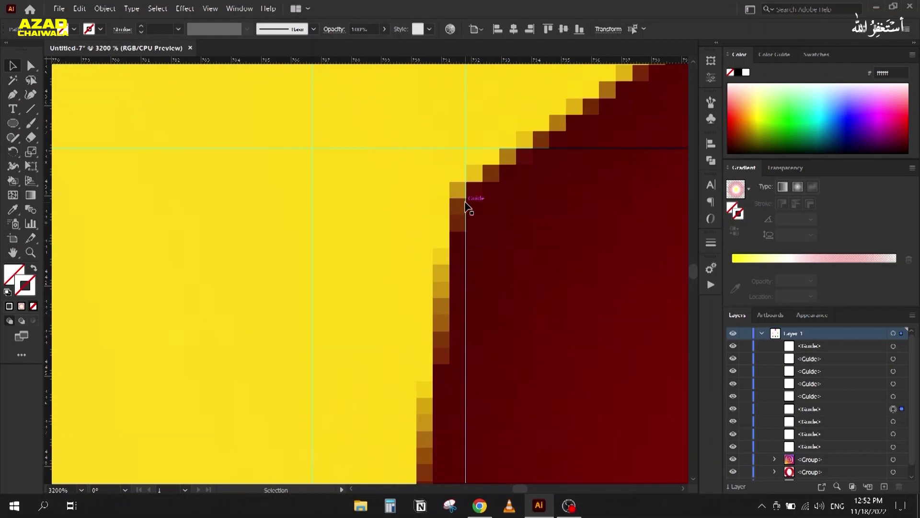
left_click_drag(472, 149, 467, 196)
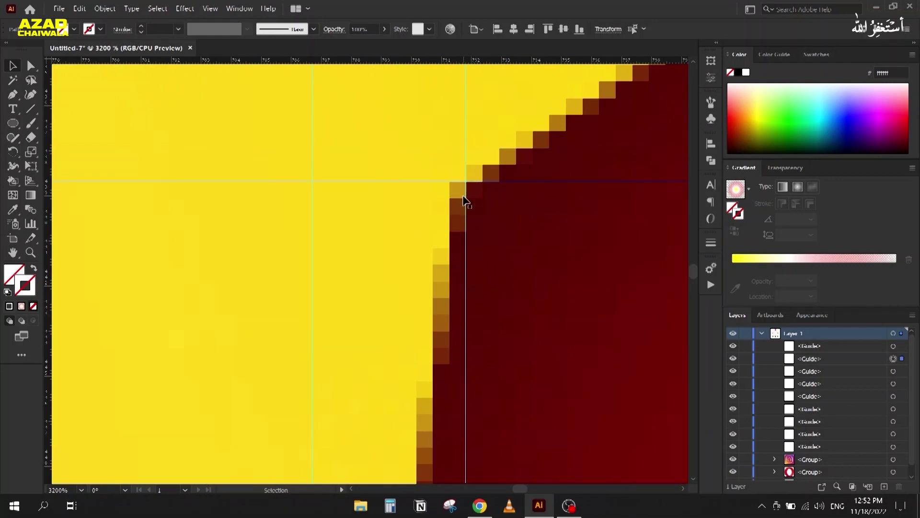
left_click_drag(468, 244, 450, 247)
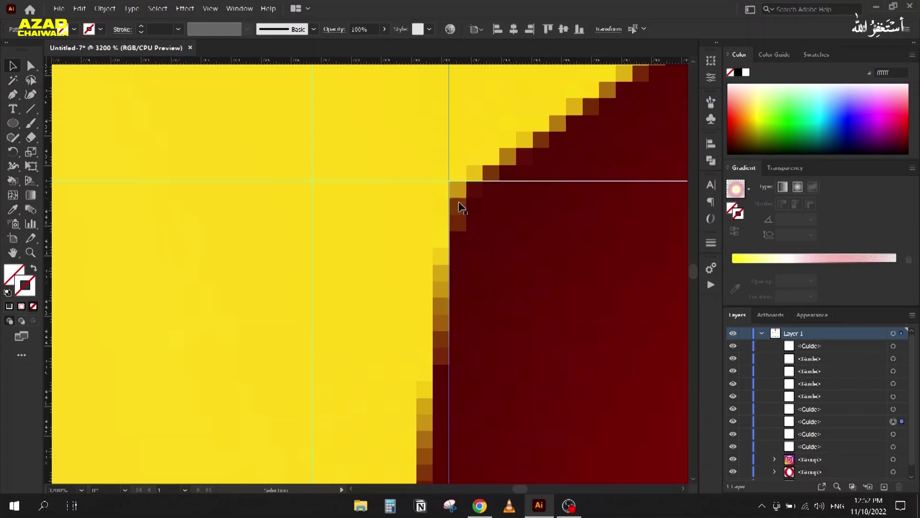
- Fine-tune both guides to meet exactly on the pixel edge at the yellow base's upper right corner
scroll(451, 182, "up", 5)
scroll(374, 191, "down", 2)
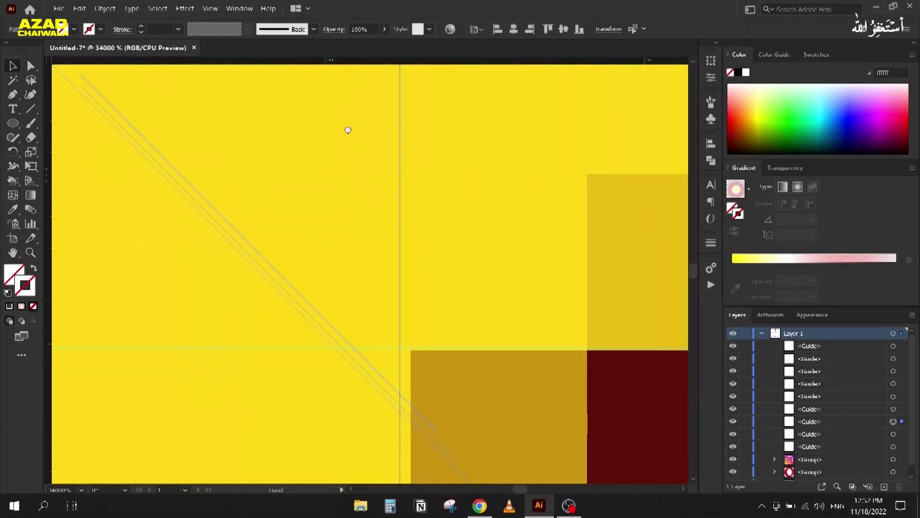
left_click_drag(323, 214, 334, 219)
left_click_drag(358, 183, 357, 184)
scroll(305, 219, "down", 3)
scroll(306, 219, "down", 2)
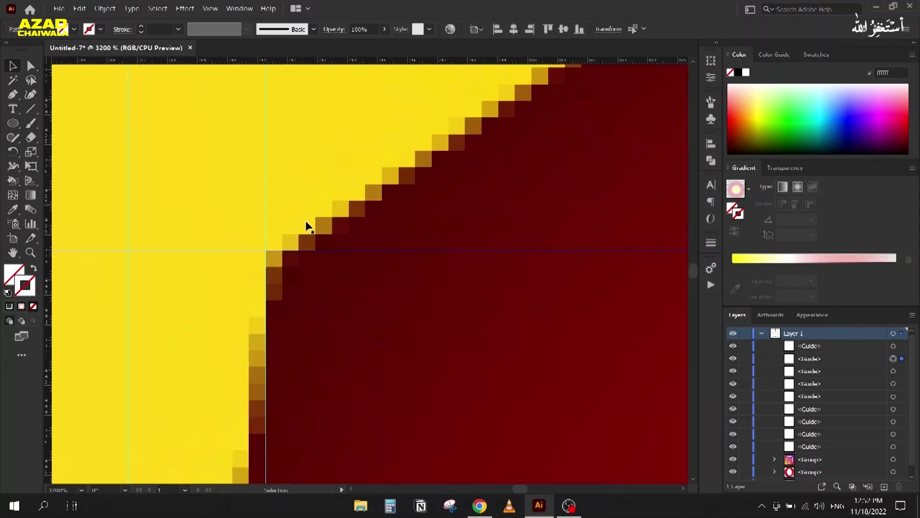
- Align the vertical guide with the upper left corner of the yellow base
scroll(306, 219, "down", 4)
left_click_drag(225, 285, 446, 237)
left_click_drag(224, 256, 526, 189)
left_click_drag(239, 211, 527, 234)
left_click_drag(296, 208, 642, 239)
scroll(334, 185, "up", 5)
left_click_drag(367, 190, 430, 192)
- Align the lowest horizontal guide and the vertical guide with the yellow base's lower left corner
scroll(360, 166, "down", 3)
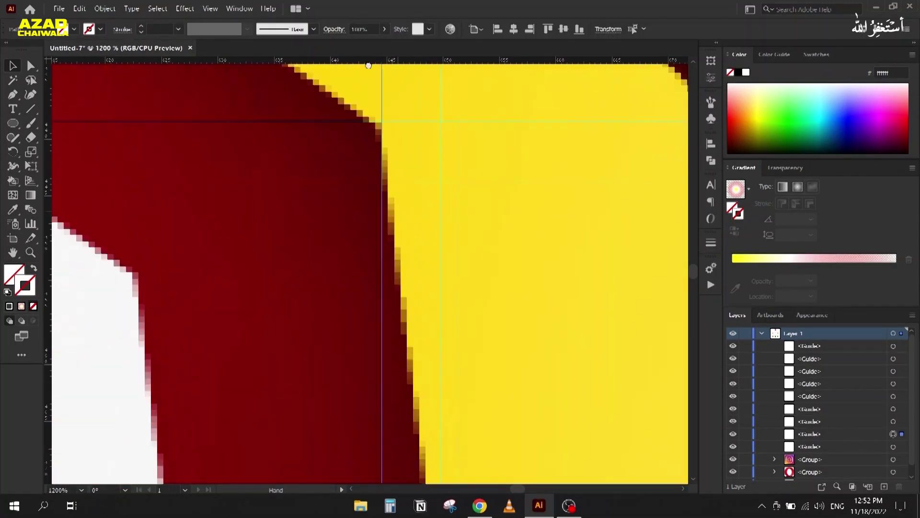
scroll(361, 165, "up", 3)
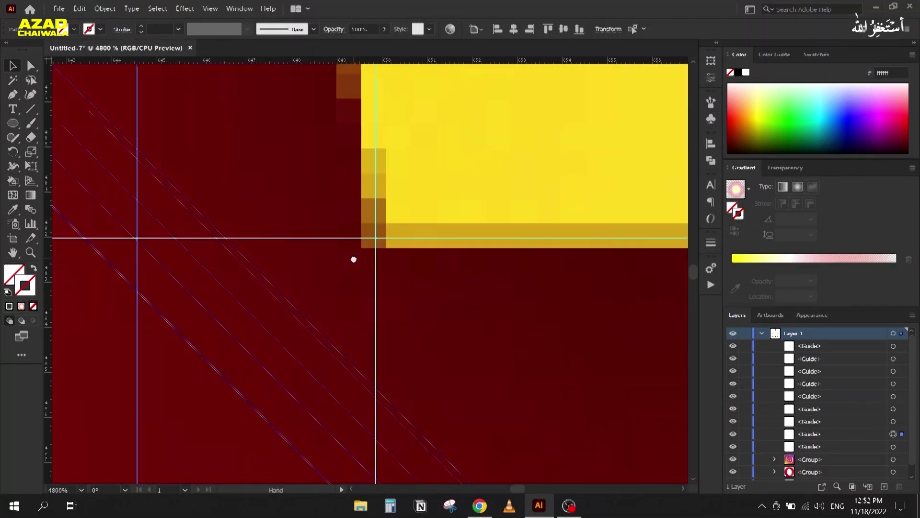
left_click_drag(378, 263, 401, 248)
- Align the vertical guide with the lower right corner of the yellow base
scroll(329, 242, "down", 6)
left_click_drag(271, 250, 81, 264)
left_click_drag(623, 215, 258, 240)
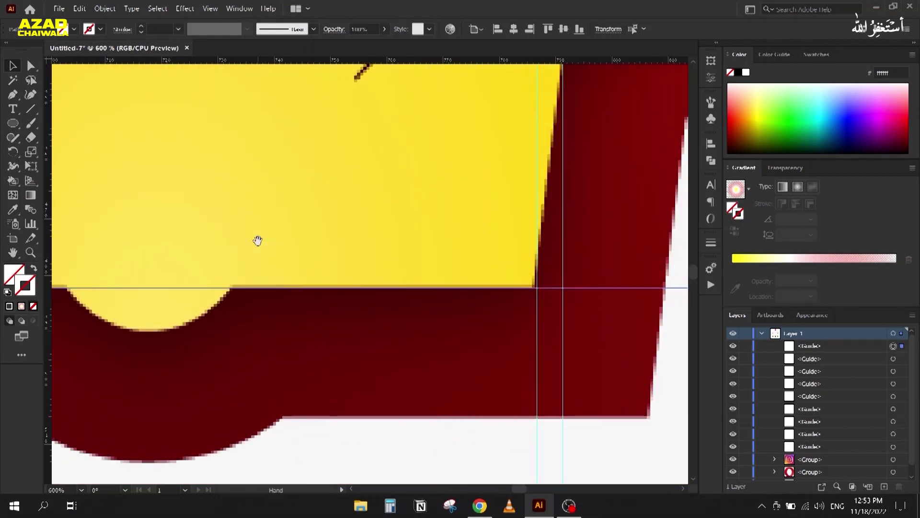
scroll(522, 299, "up", 5)
left_click_drag(612, 267, 585, 267)
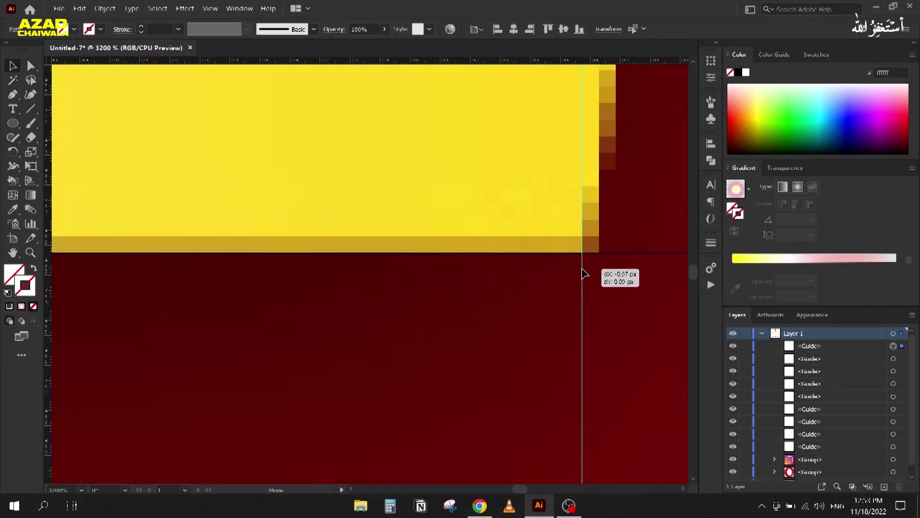
- Select the linked reference image beneath the logo groups in Layer 1
scroll(376, 208, "down", 9)
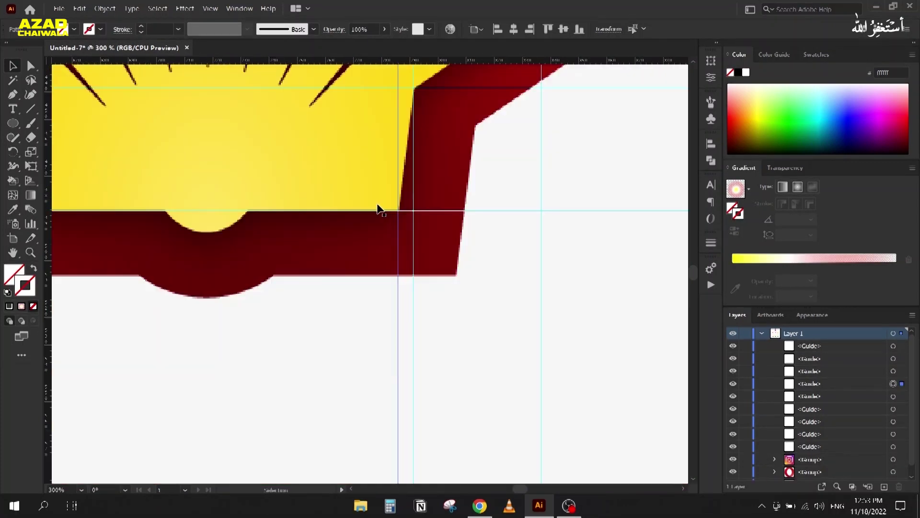
scroll(378, 207, "down", 2)
left_click_drag(334, 161, 413, 271)
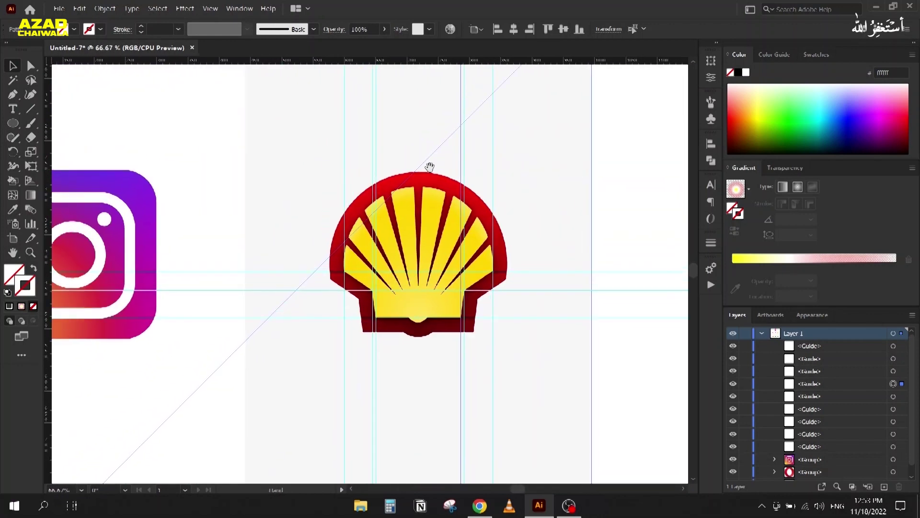
scroll(844, 422, "down", 1)
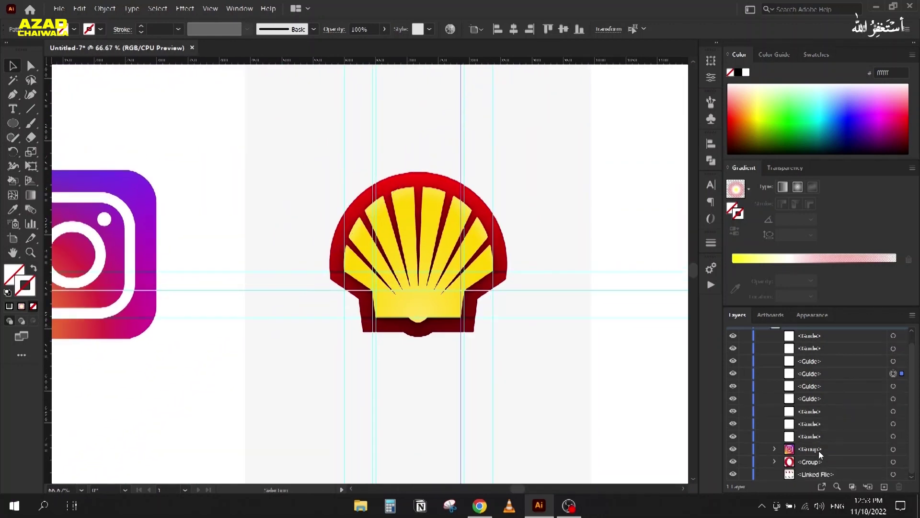
left_click(893, 474)
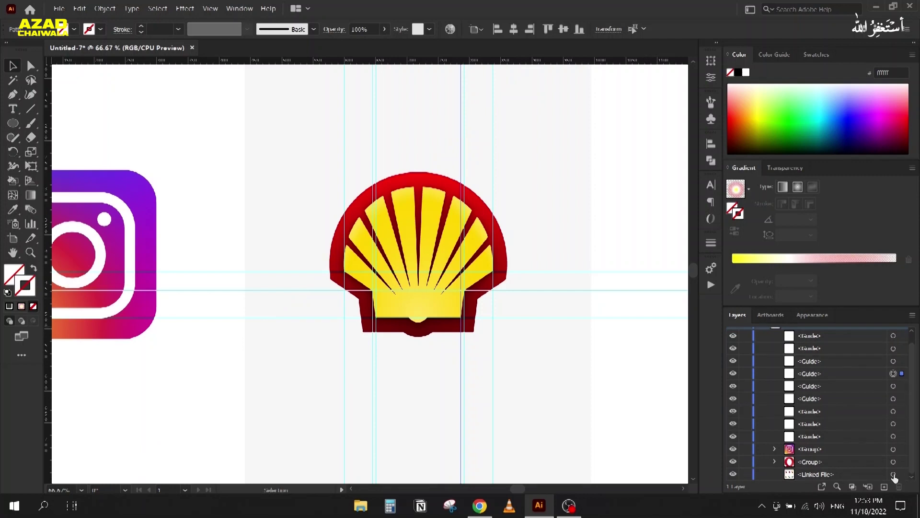
- Set the linked reference image's opacity to 40% and lock it in the layer list
left_click(786, 167)
type("3")
key("Return")
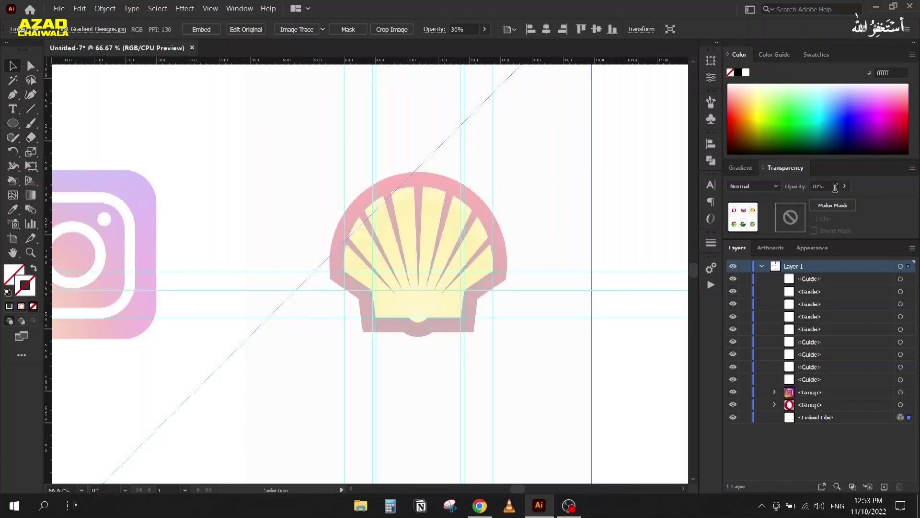
left_click_drag(835, 187, 747, 187)
type("40")
key("Return")
left_click(746, 417)
- Draw an unfilled ellipse with a black stroke around the curved edge of the yellow shell area
scroll(418, 274, "up", 2)
left_click_drag(404, 298, 347, 274)
scroll(382, 274, "down", 1)
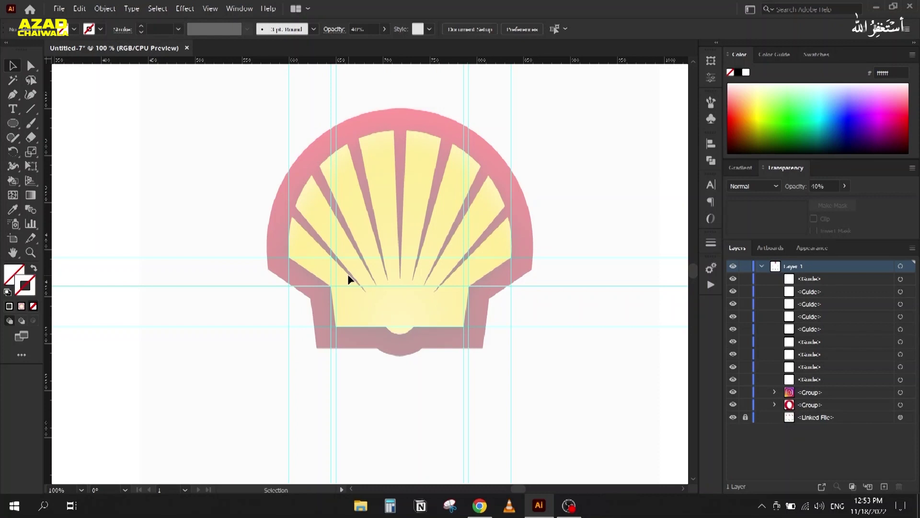
left_click(12, 126)
left_click(738, 73)
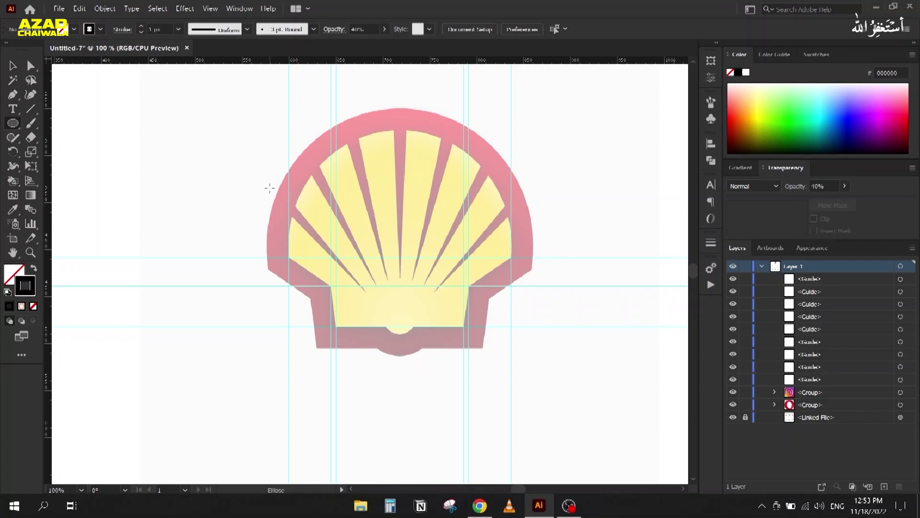
left_click_drag(298, 153, 512, 373)
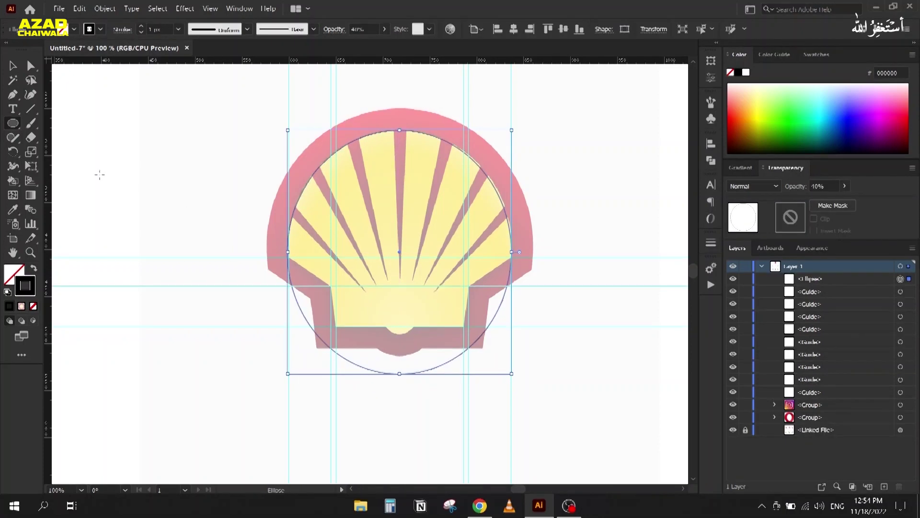
- Shorten the ellipse from its bottom edge so it follows the yellow shell's curved outline
key("v")
scroll(483, 317, "up", 2)
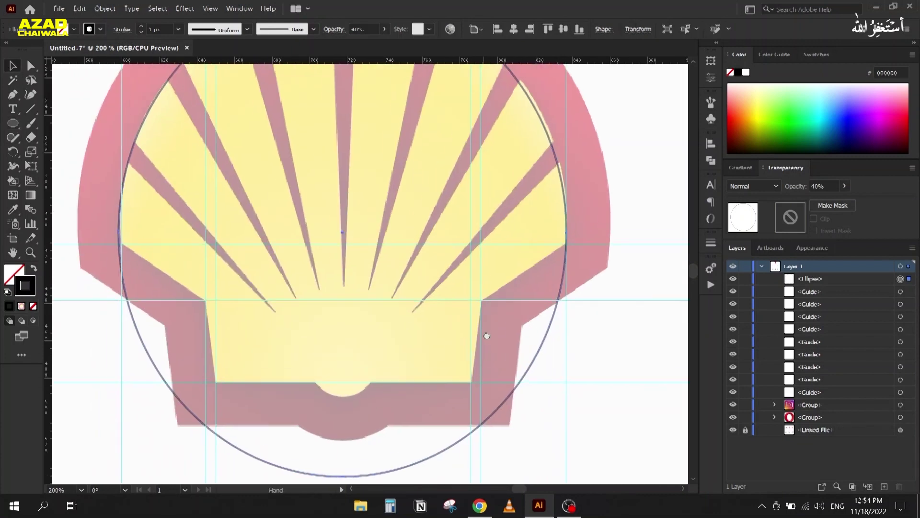
scroll(467, 321, "down", 4)
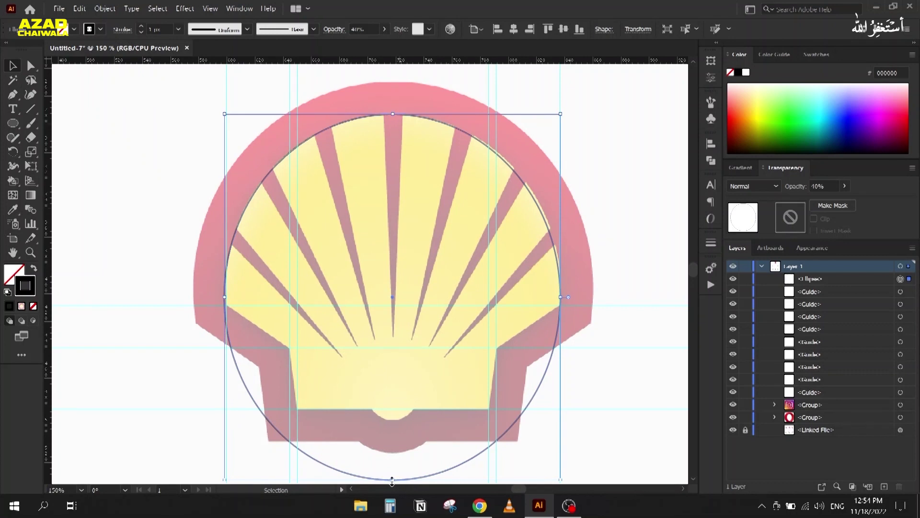
mouse_move(392, 478)
left_mouse_down()
mouse_move(390, 454)
mouse_move(390, 463)
left_mouse_up()
key("ctrl+minus")
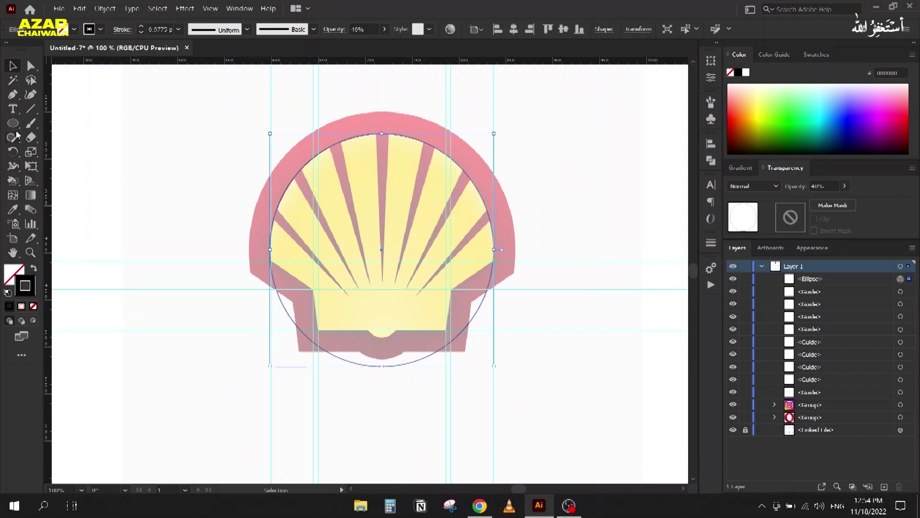
- Draw a rectangle across the shell's lower part and set both shapes' stroke weight to 1 px
left_click_drag(17, 133, 52, 124)
left_click_drag(249, 261, 514, 330)
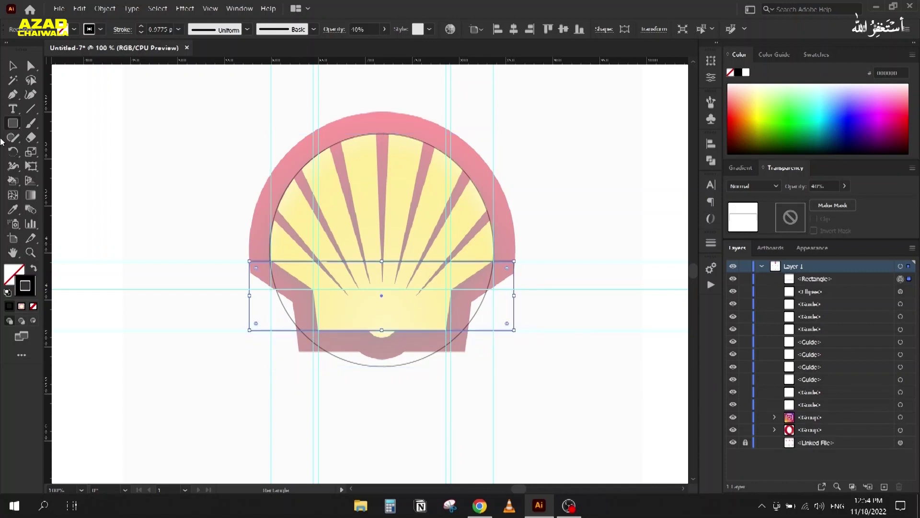
left_click(12, 69)
left_click_drag(197, 138, 261, 381)
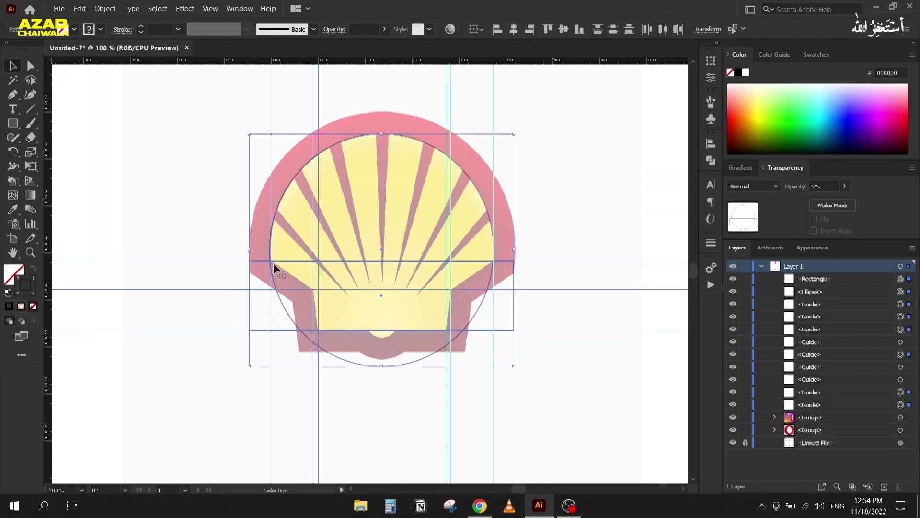
scroll(159, 28, "up", 3)
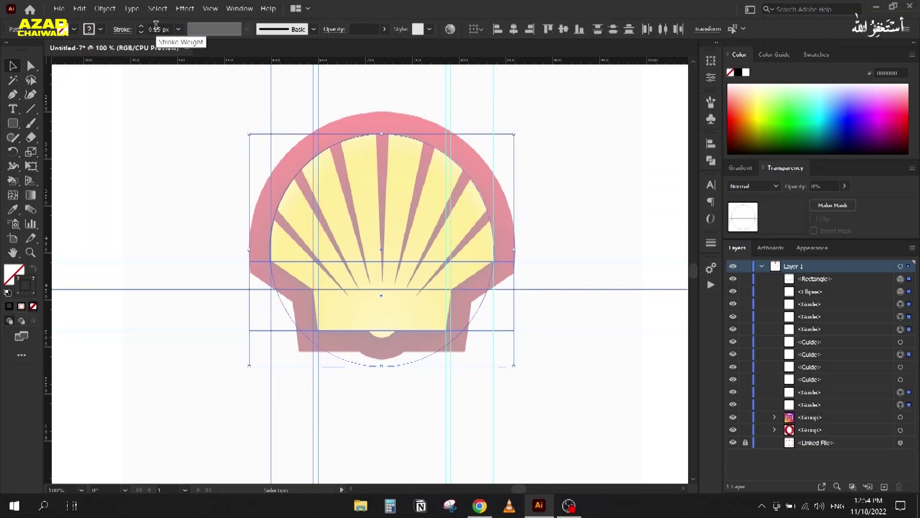
scroll(160, 28, "up", 1)
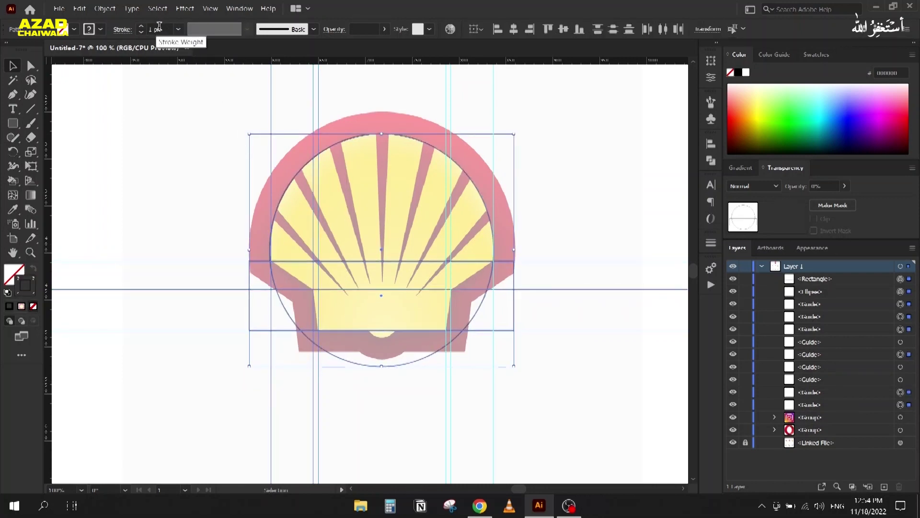
left_click(193, 242)
- Remove the ellipse's segment below the rectangle with Shape Builder and merge the remaining regions into one outline
scroll(243, 334, "up", 1)
left_click_drag(272, 363, 198, 412)
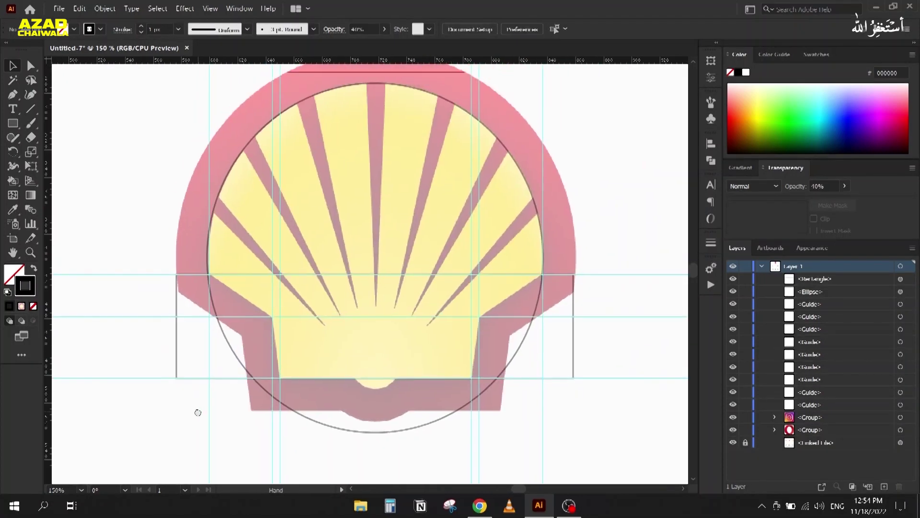
left_click_drag(177, 205, 280, 309)
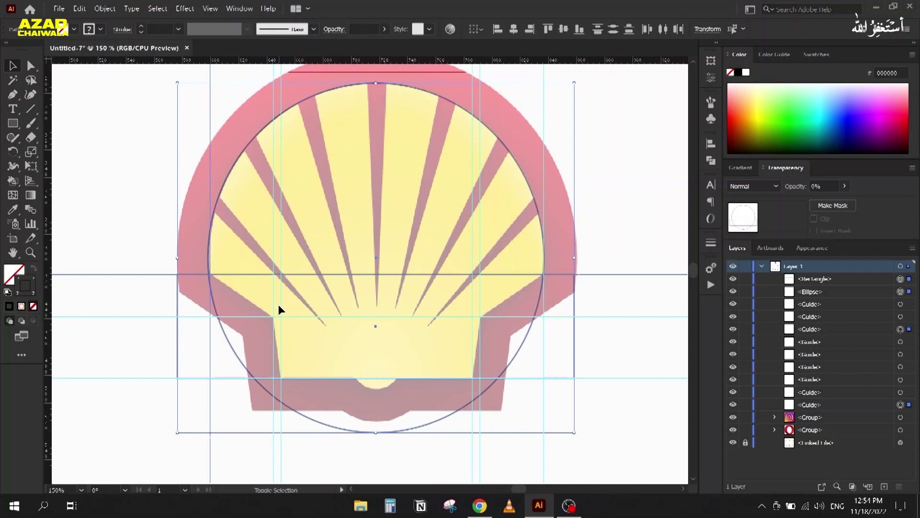
key("shift+m")
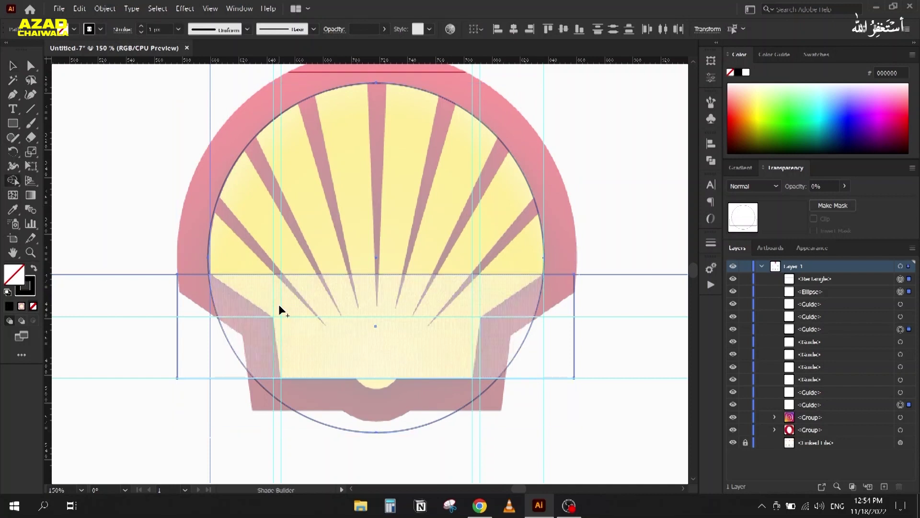
left_click(368, 406, "alt")
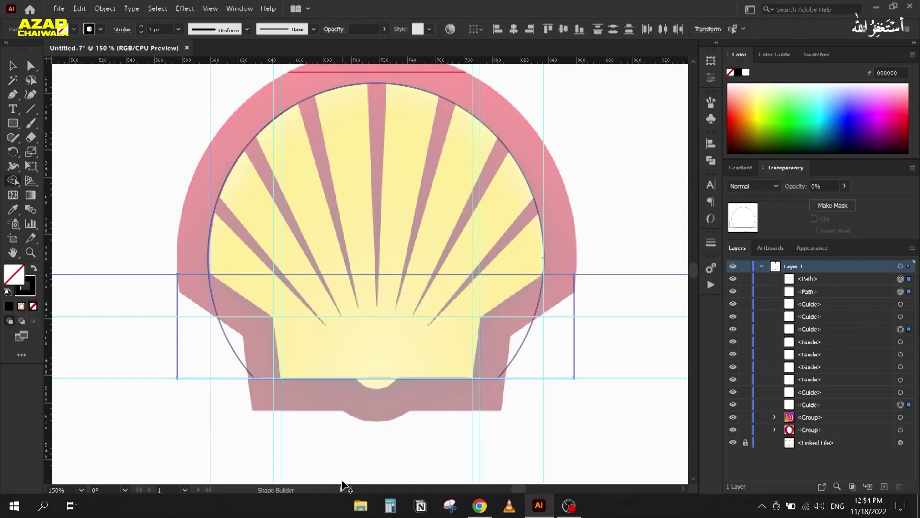
left_click_drag(222, 373, 326, 227)
left_click_drag(484, 283, 538, 338)
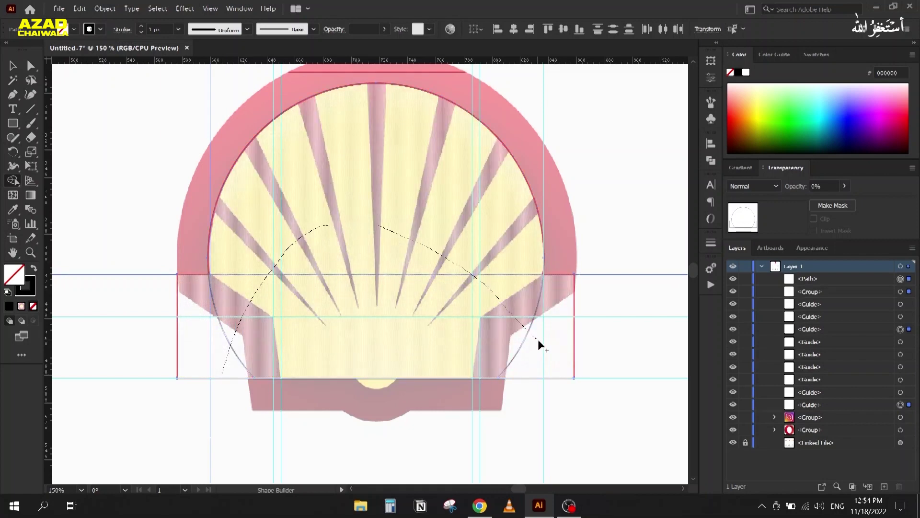
- Deselect the merged outline and inspect it with the reference image temporarily hidden
left_click(13, 66)
left_click(614, 216)
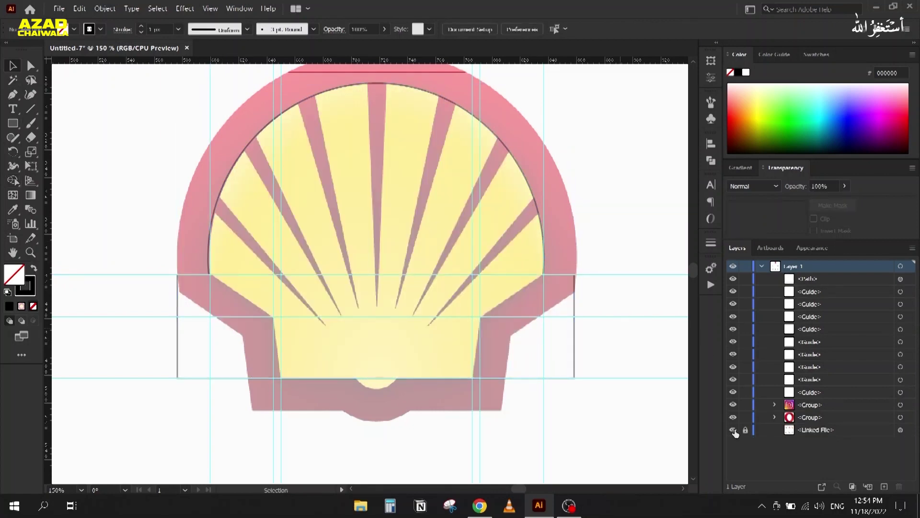
left_click(733, 430)
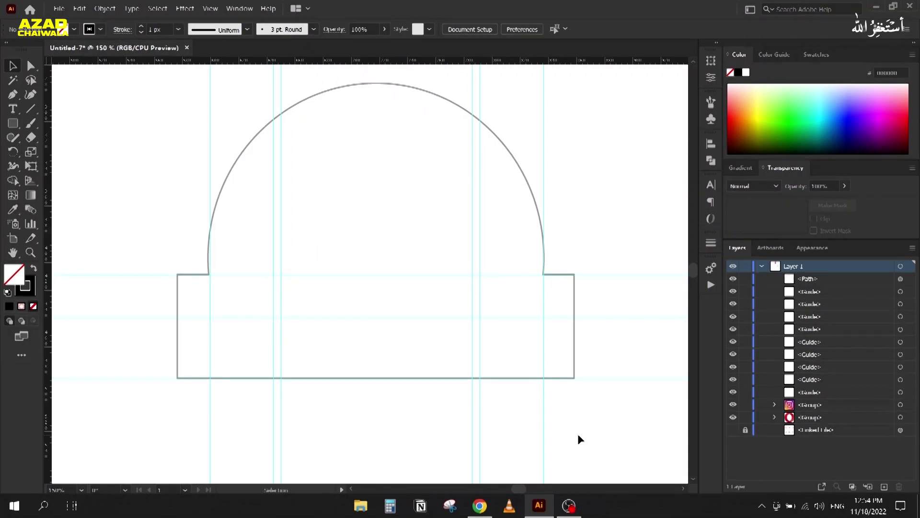
left_click(733, 430)
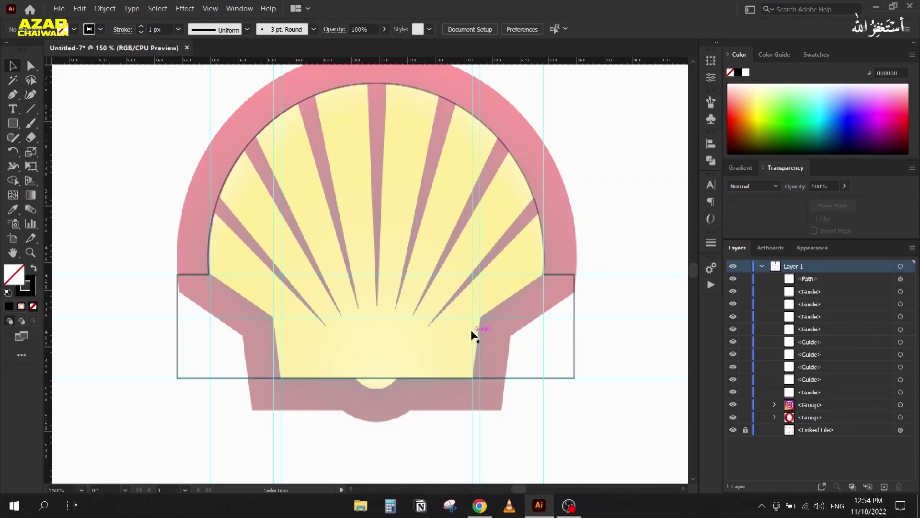
- Move the outline's two lower-left corner anchors inward onto the matching corners of the yellow shell's base
left_click(30, 66)
left_click_drag(178, 274, 274, 317)
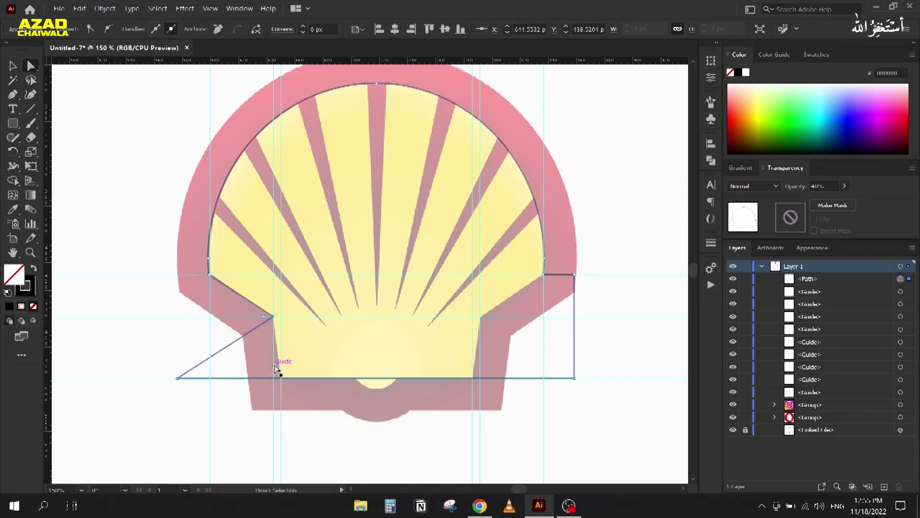
left_click_drag(179, 380, 281, 378)
- Move the outline's two lower-right corner anchors inward onto the matching corners of the yellow shell's base
left_click_drag(576, 277, 481, 320)
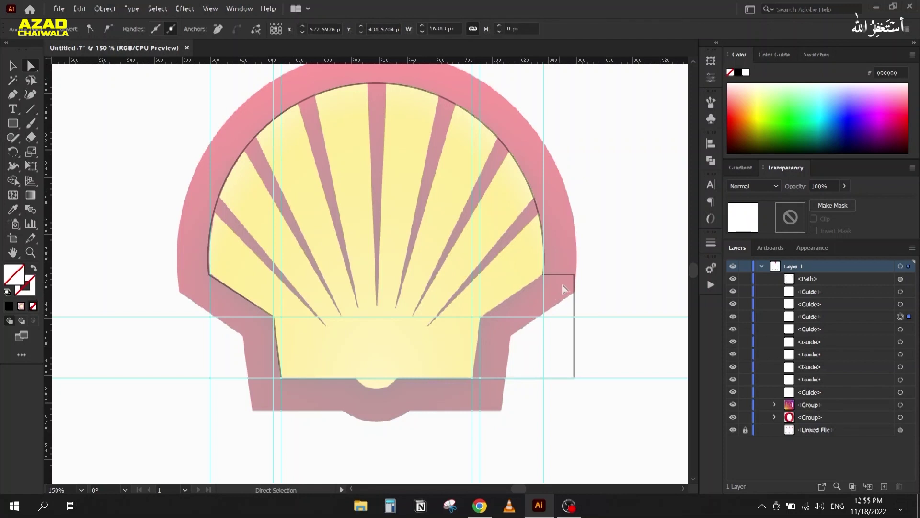
left_click_drag(574, 275, 480, 316)
left_click_drag(575, 377, 473, 377)
scroll(326, 407, "up", 5)
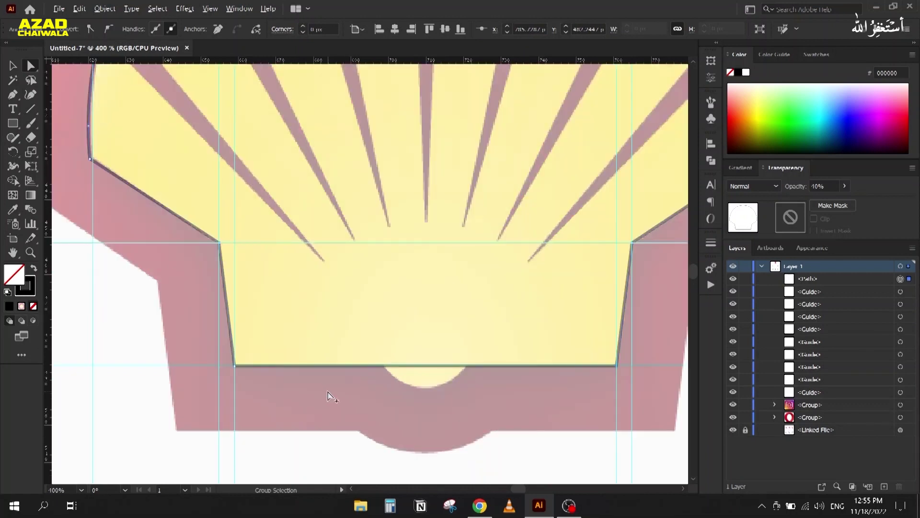
scroll(330, 393, "down", 3)
scroll(331, 392, "down", 1)
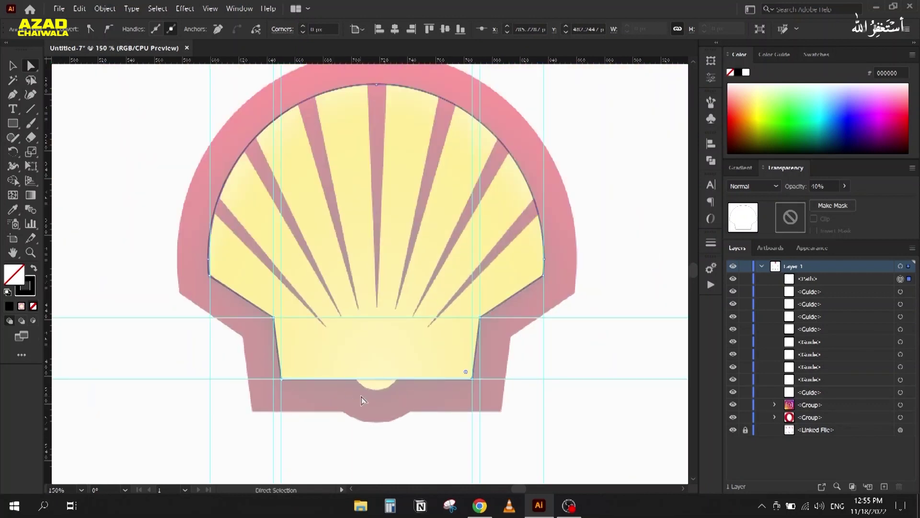
- Draw a small ellipse over the rounded bump at the centre of the yellow shell's bottom edge
left_click(13, 125)
left_click(55, 152)
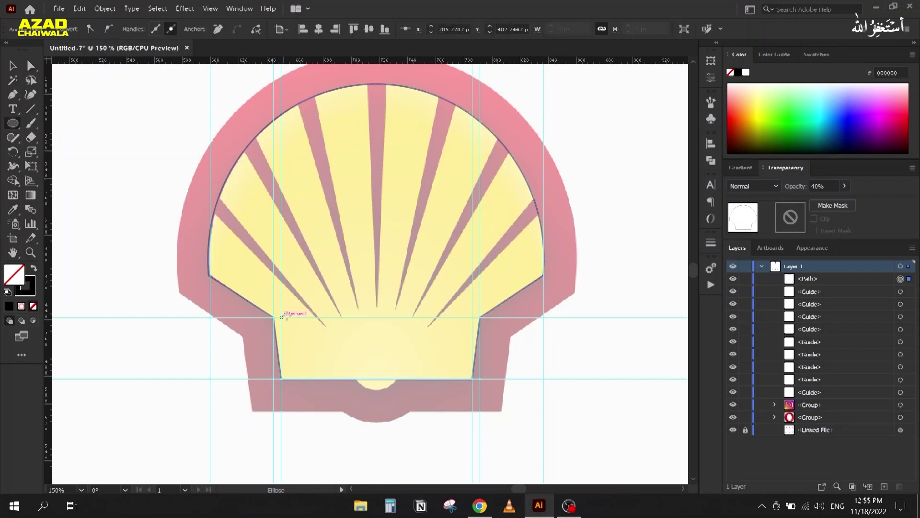
left_click_drag(377, 375, 398, 391)
key("v")
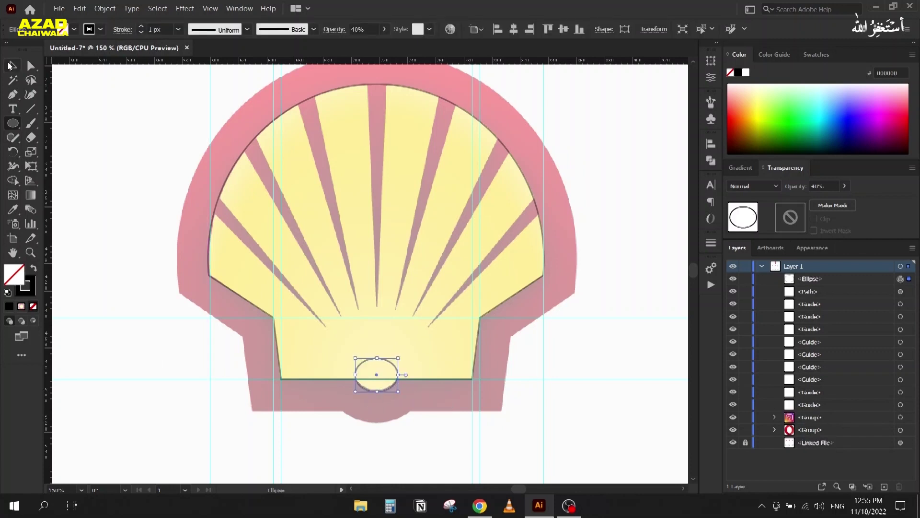
- Merge the small ellipse with the shell outline using Shape Builder and deselect the result
left_click_drag(347, 354, 346, 352)
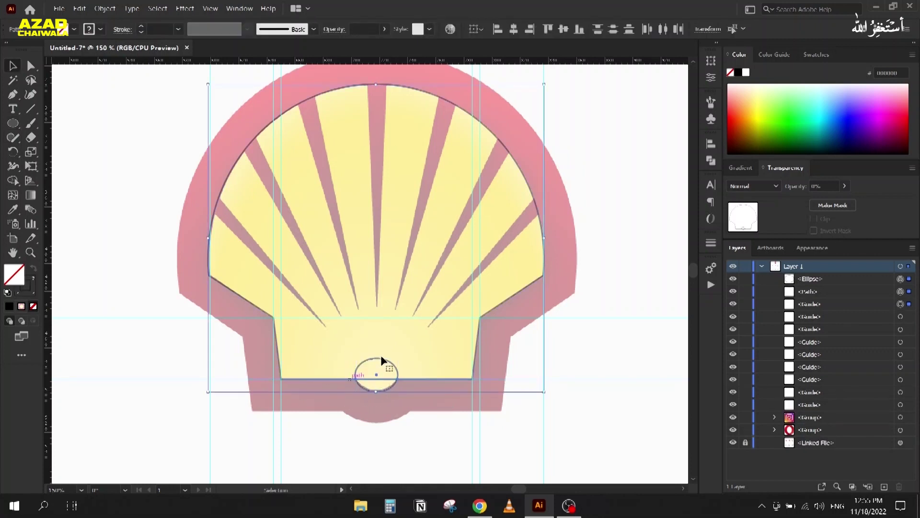
key("shift+m")
left_click_drag(373, 361, 374, 385)
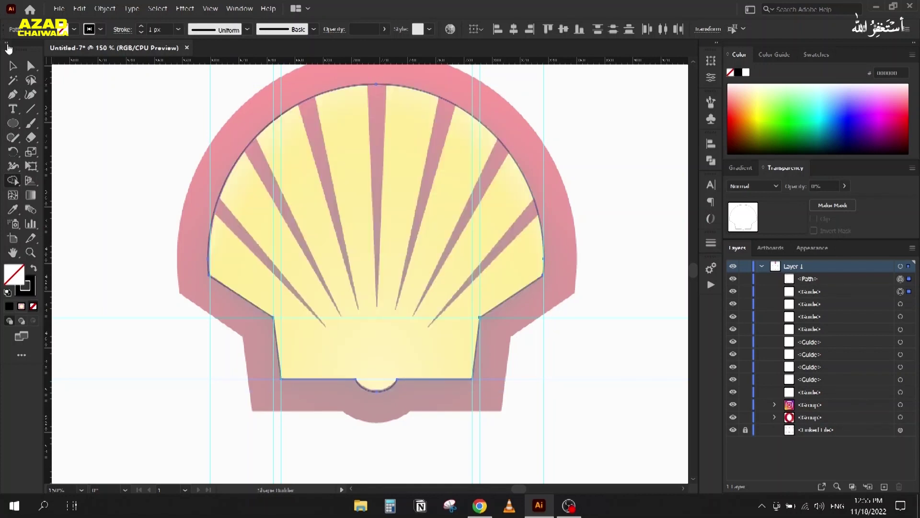
key("v")
left_click(168, 226)
- Copy the finished inner shell outline and paste the duplicate in place behind it
scroll(168, 225, "down", 1)
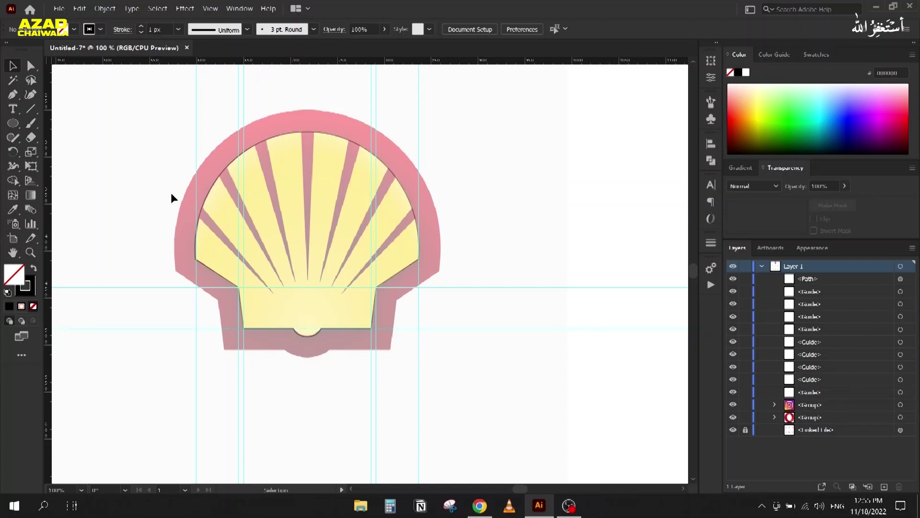
scroll(171, 193, "up", 1)
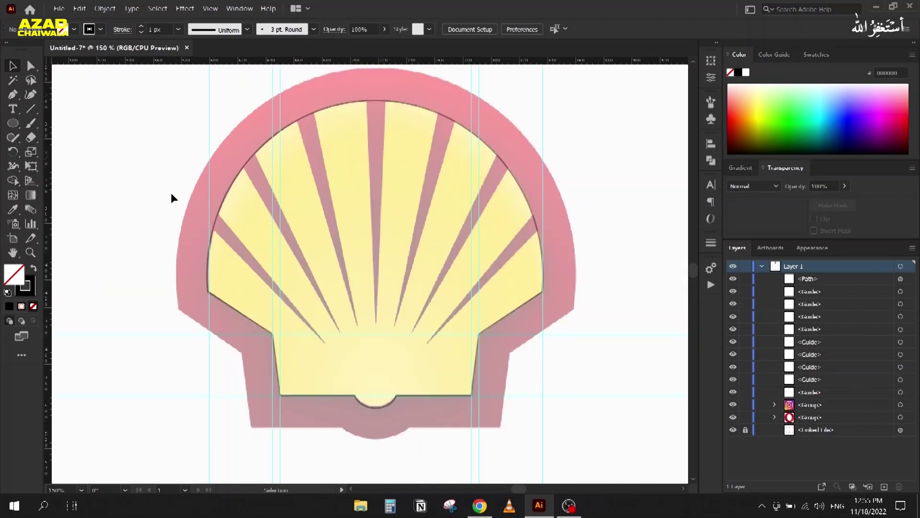
left_click(222, 212)
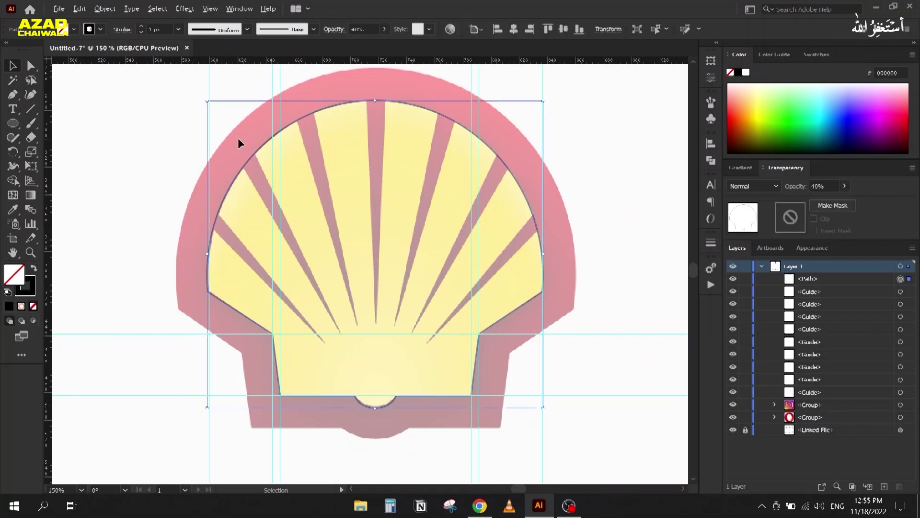
scroll(238, 139, "down", 1)
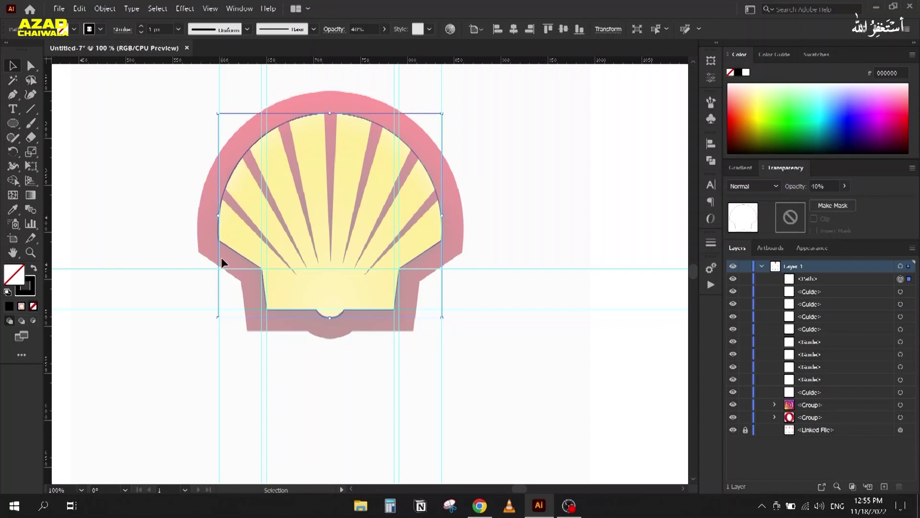
key("a")
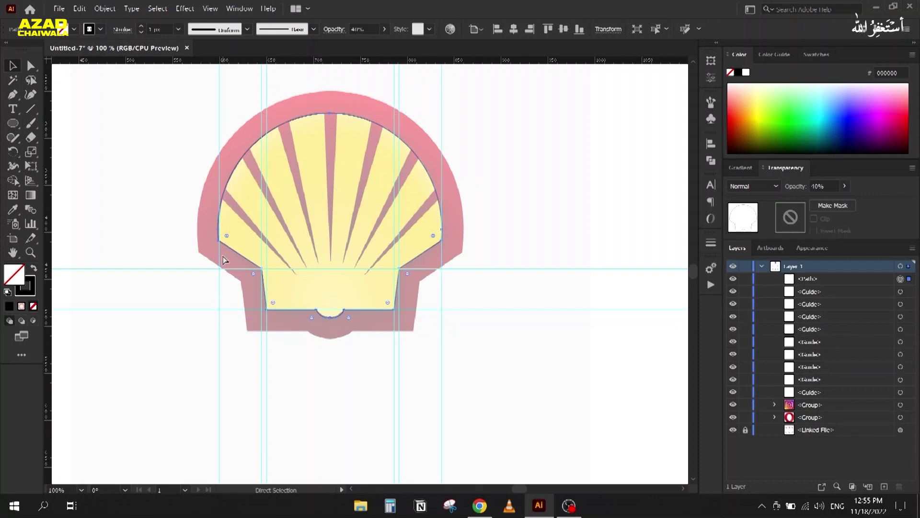
key("v")
key("ctrl+c")
key("ctrl+b")
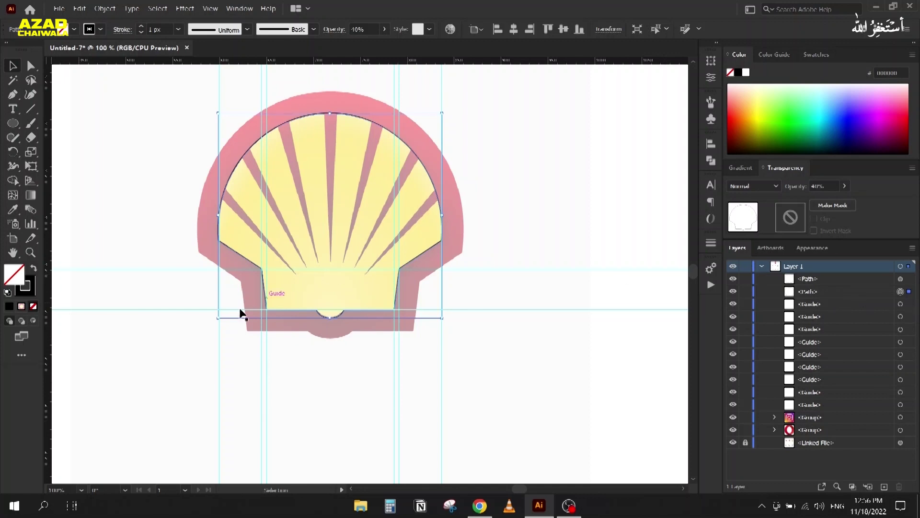
- Scale the duplicate outline up around its centre to roughly match the outer edge of the red border
left_click_drag(217, 318, 194, 342)
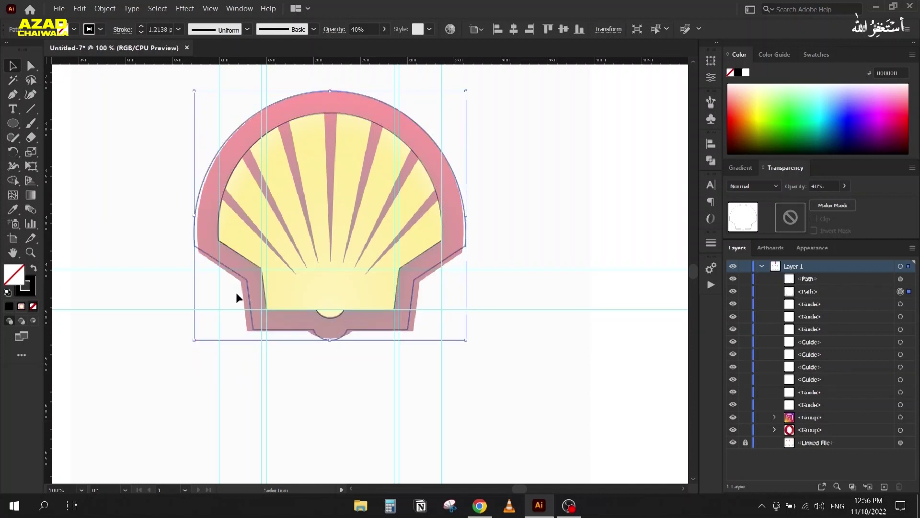
scroll(226, 230, "up", 1)
left_click_drag(225, 238, 217, 292)
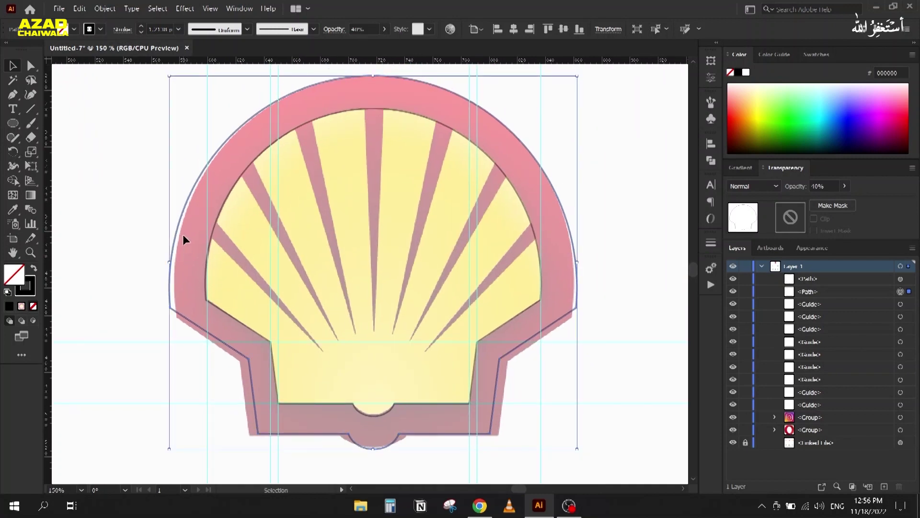
- Delete the enlarged duplicate of the shell outline
key("Delete")
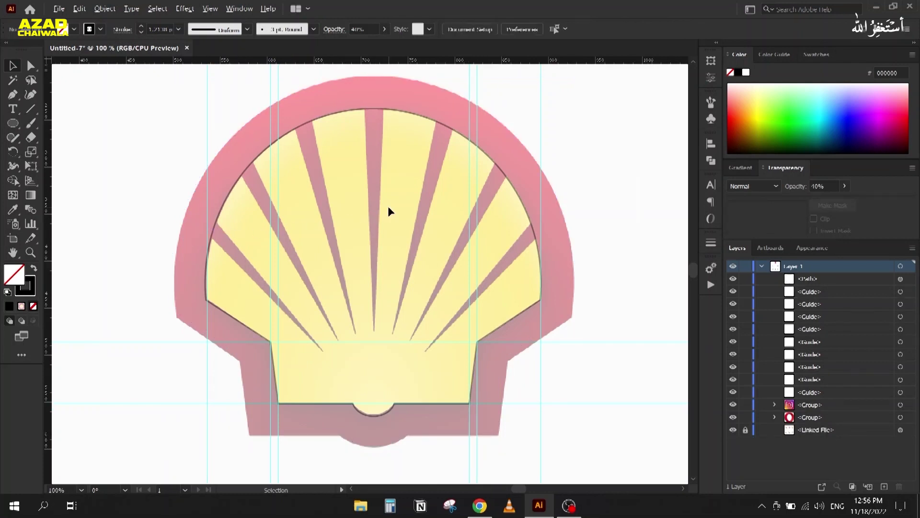
- Draw a tall practice rectangle in the empty area of the artboard beside the shell
scroll(387, 206, "down", 2)
left_click_drag(411, 219, 245, 324)
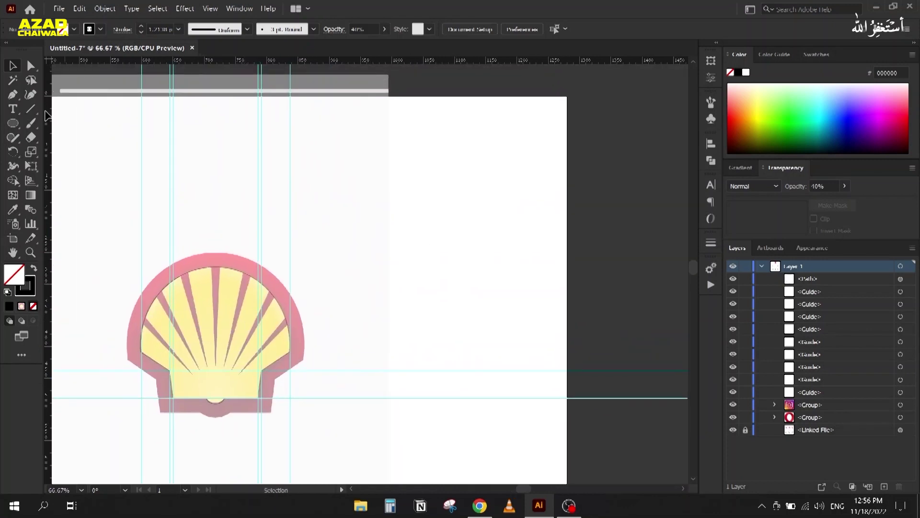
left_click(13, 123)
left_click(58, 123)
left_click_drag(425, 143, 532, 322)
left_click(14, 64)
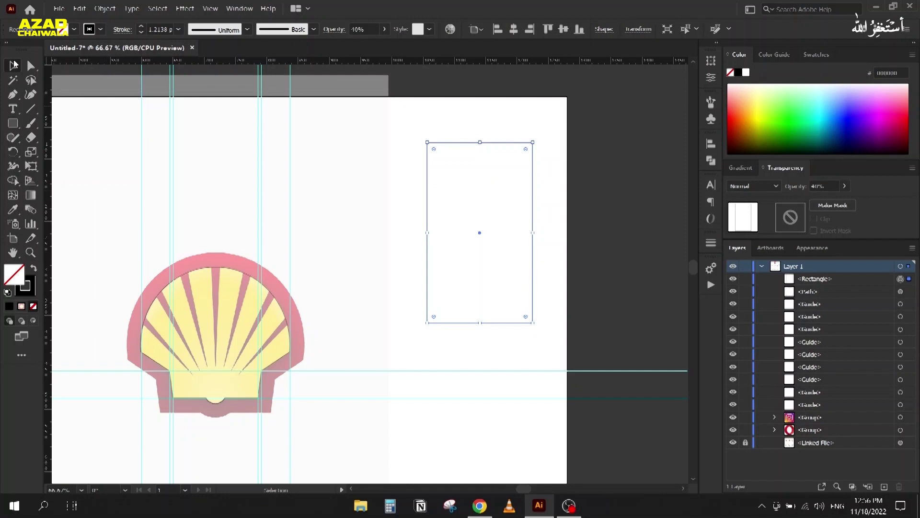
scroll(510, 200, "up", 1)
left_click_drag(468, 206, 423, 188)
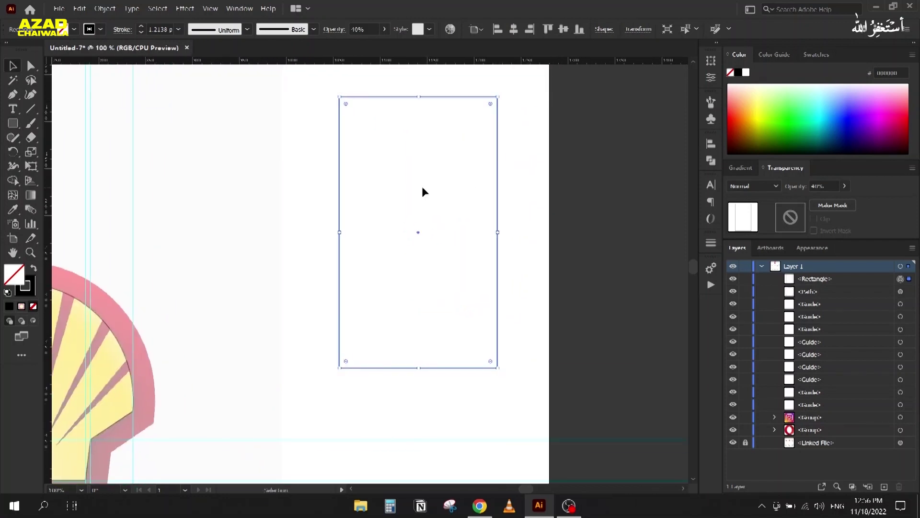
- Try scaling an in-place copy of the practice rectangle down around its centre, and delete that copy
key("a")
key("ctrl+c")
key("ctrl+f")
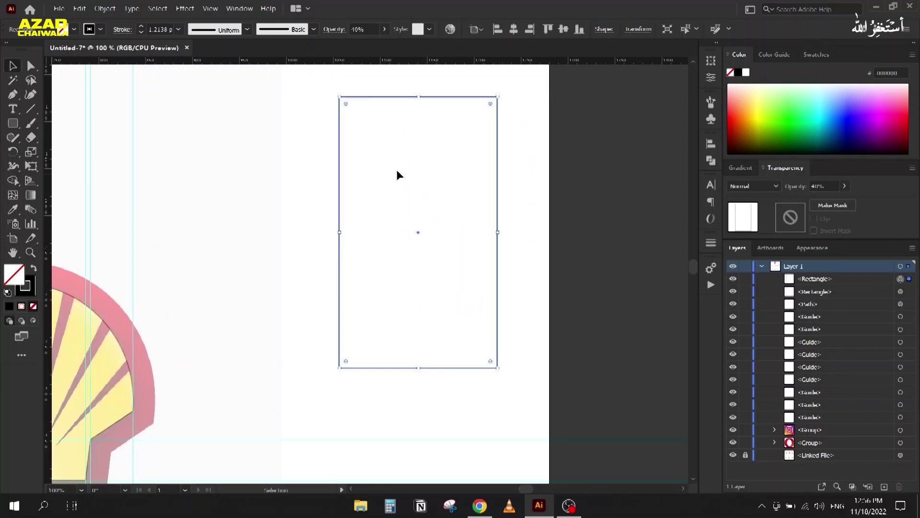
left_click_drag(339, 96, 358, 117)
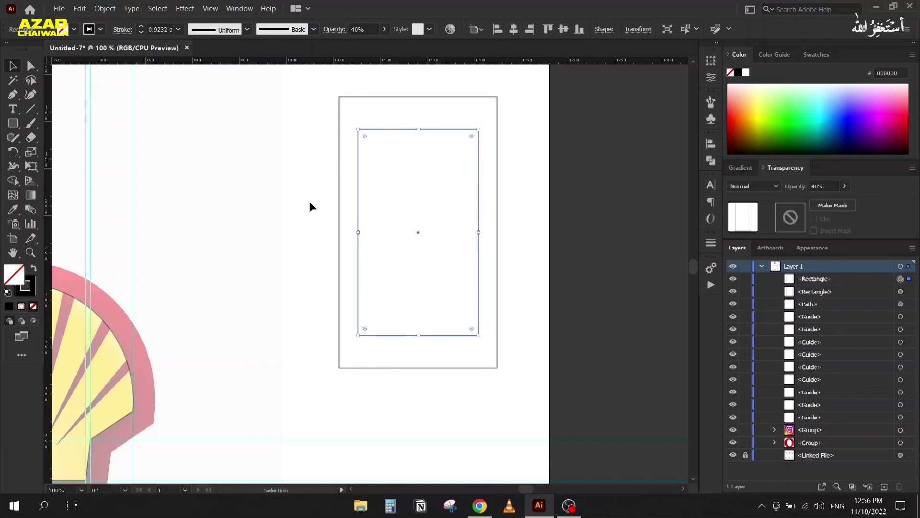
left_click(309, 202)
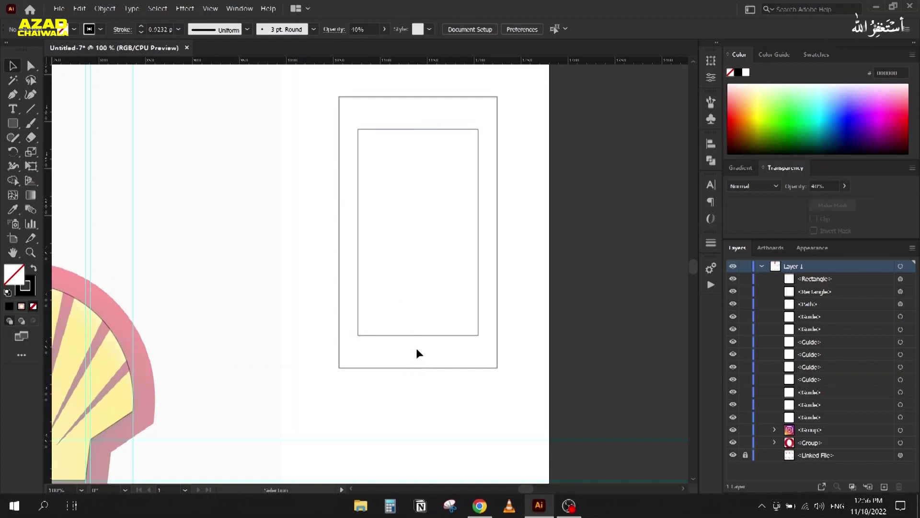
left_click(415, 129)
key("Delete")
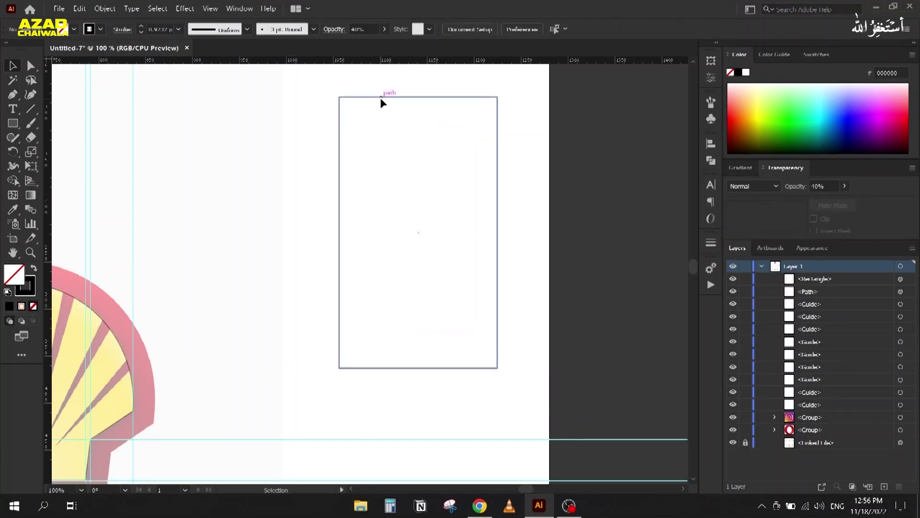
- Offset the practice rectangle's path by -23 px with Miter joins
left_click(381, 98)
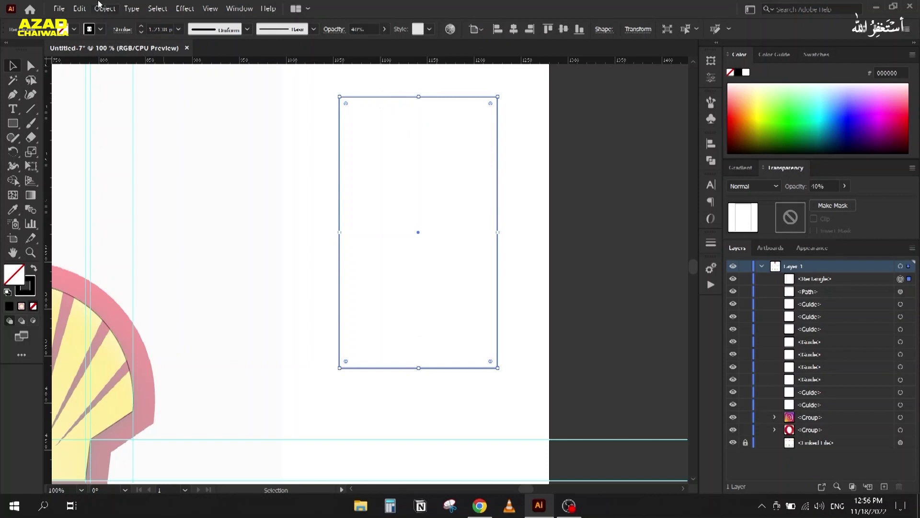
left_click(102, 8)
mouse_move(141, 258)
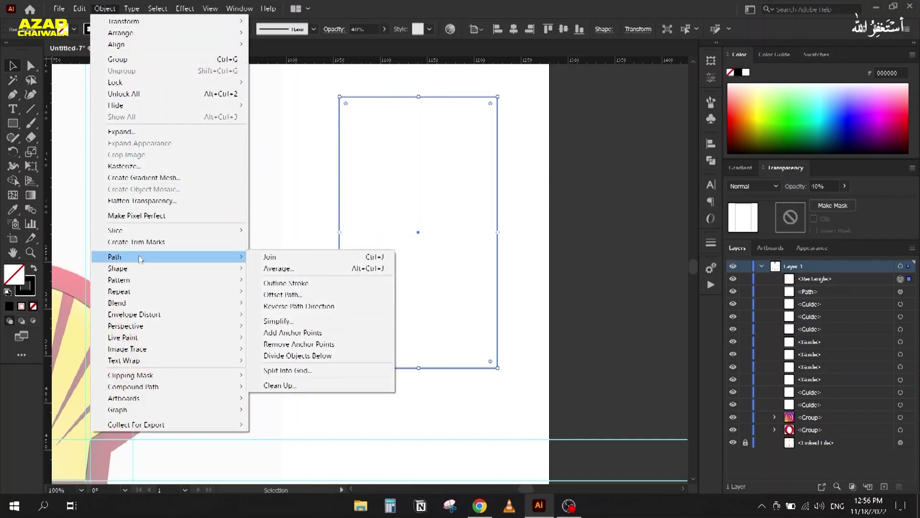
left_click(317, 296)
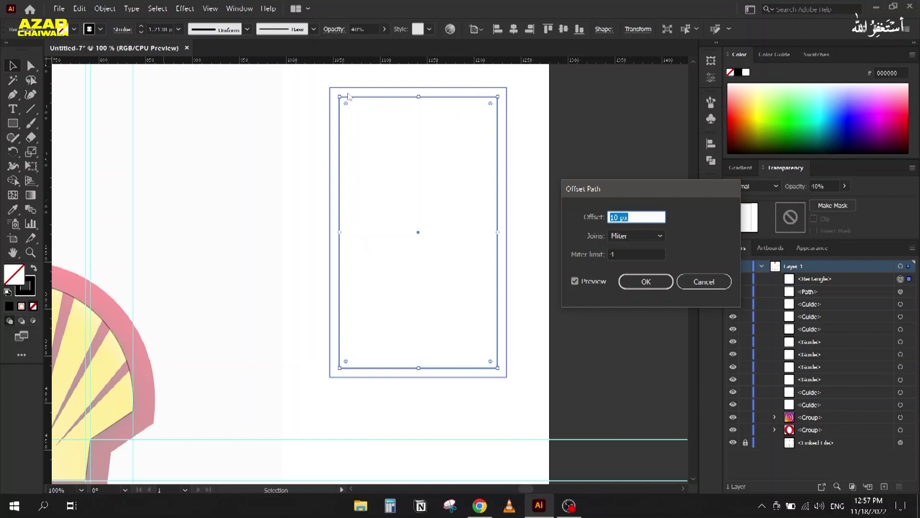
type("15")
key("Up")
key("Up")
key("Up")
key("Up")
key("Up")
key("Up")
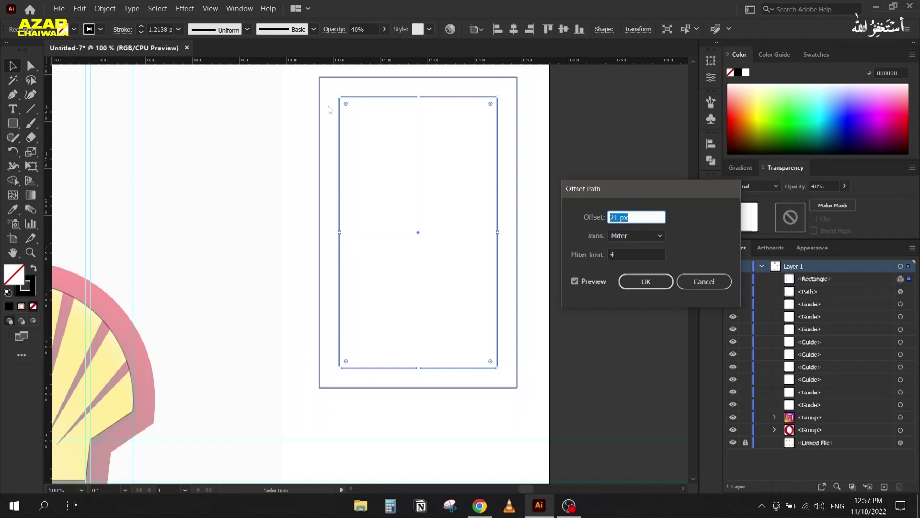
scroll(638, 217, "down", 6)
scroll(639, 217, "down", 20)
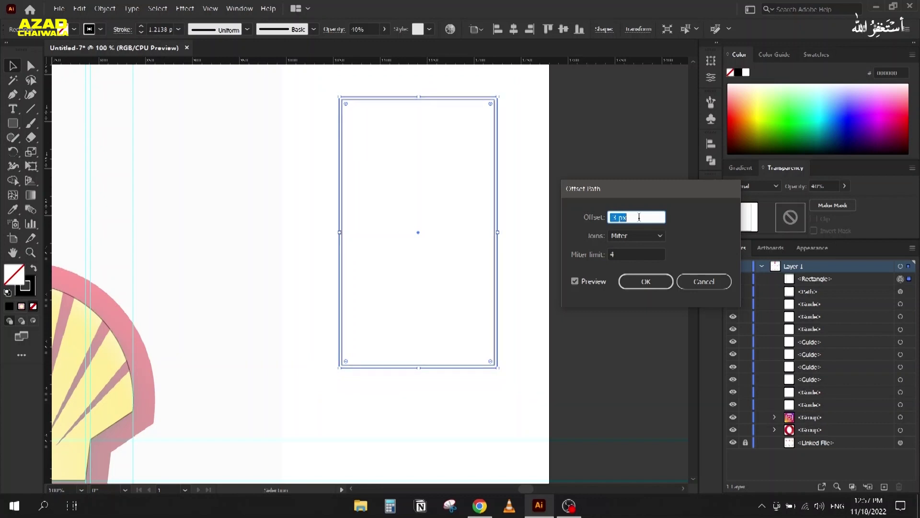
scroll(639, 217, "down", 18)
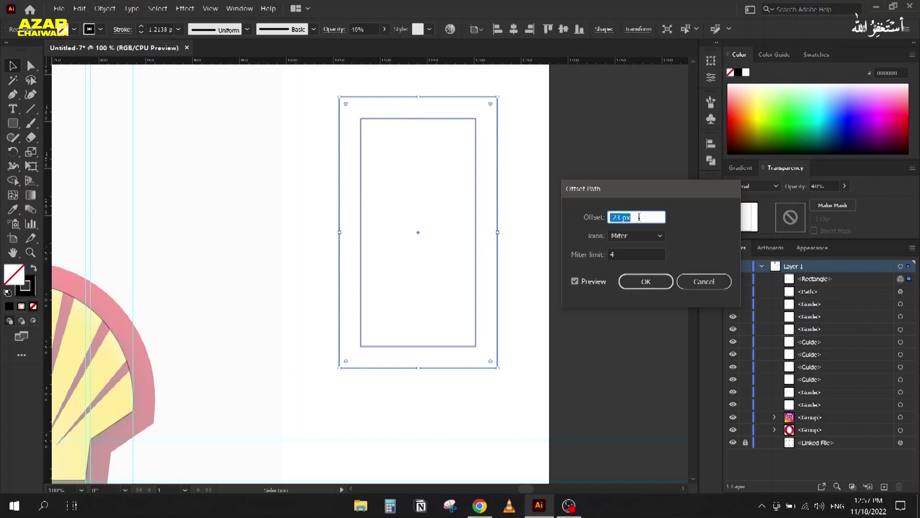
left_click(636, 283)
left_click(315, 182)
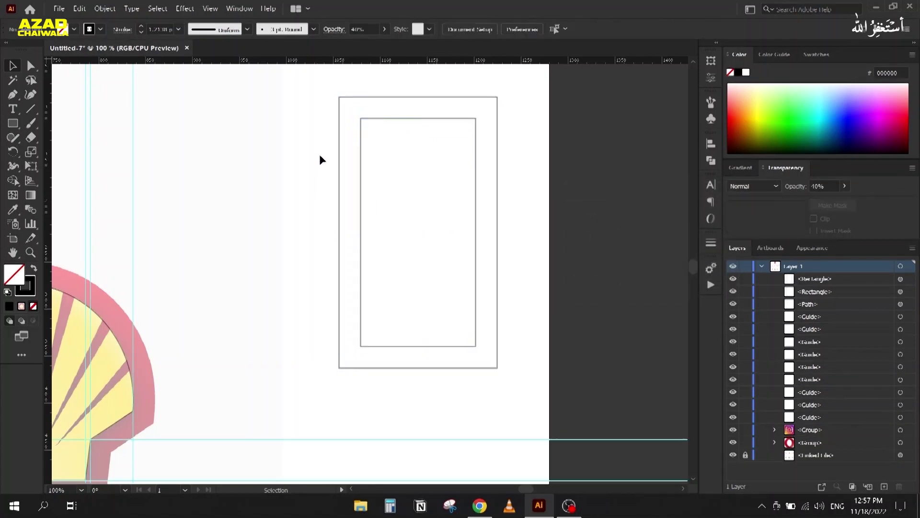
- Move the inner practice rectangle out beside the larger one and delete both rectangles
left_click(389, 118)
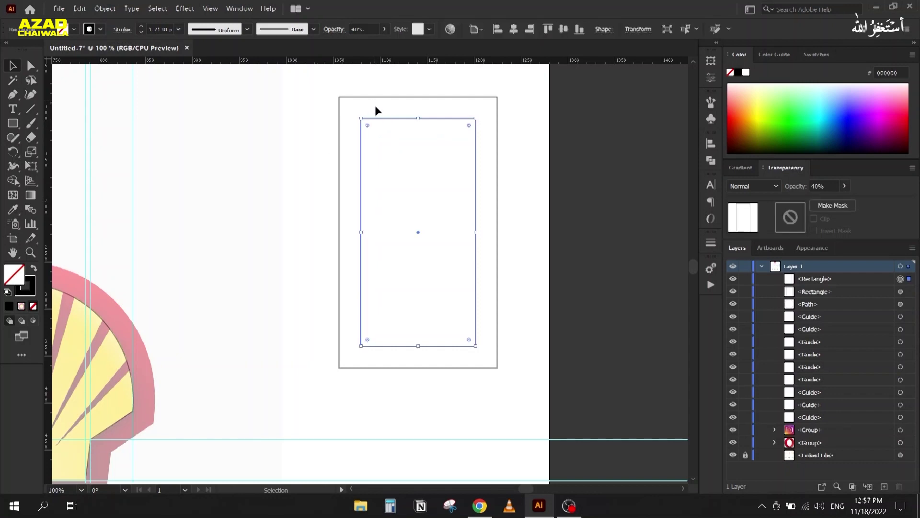
left_click_drag(381, 118, 225, 118)
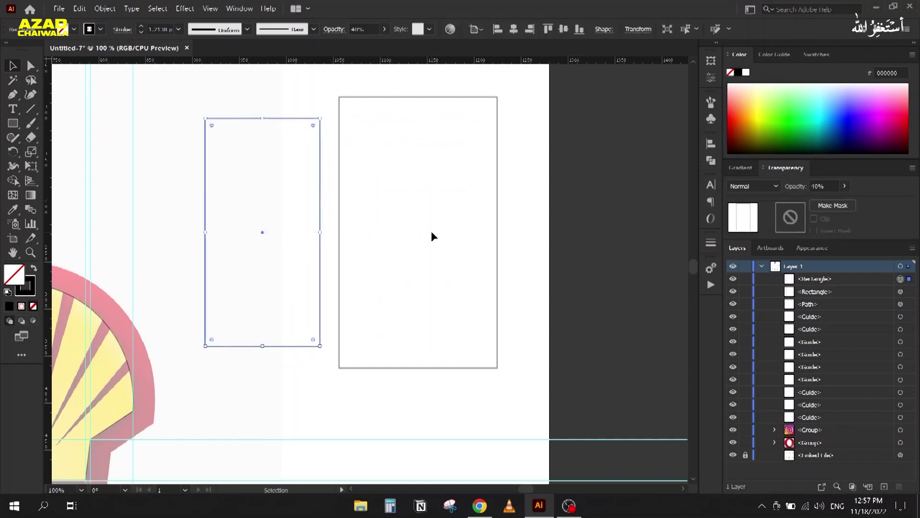
left_click_drag(357, 88, 299, 163)
key("Delete")
- Lock the guides around the shell so they cannot be selected
key("space")
left_click_drag(174, 267, 570, 117)
left_click(422, 172)
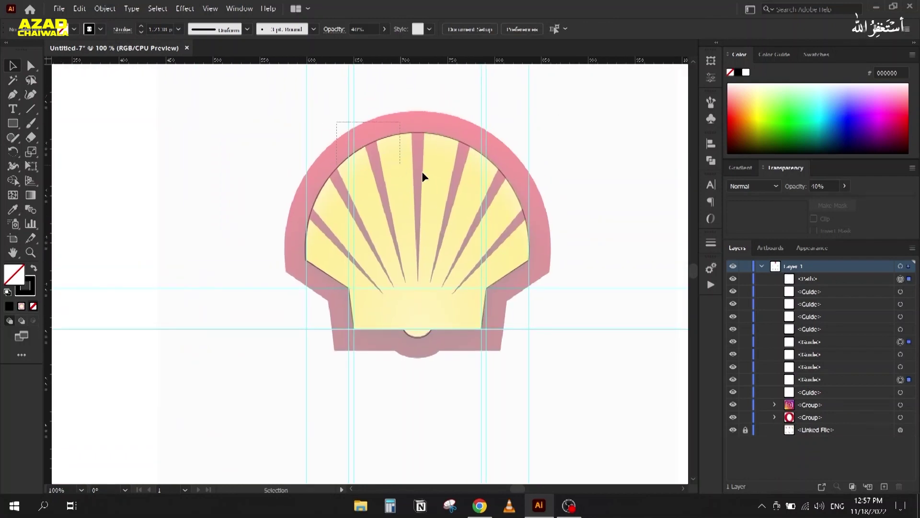
scroll(459, 163, "up", 1)
left_click(459, 161)
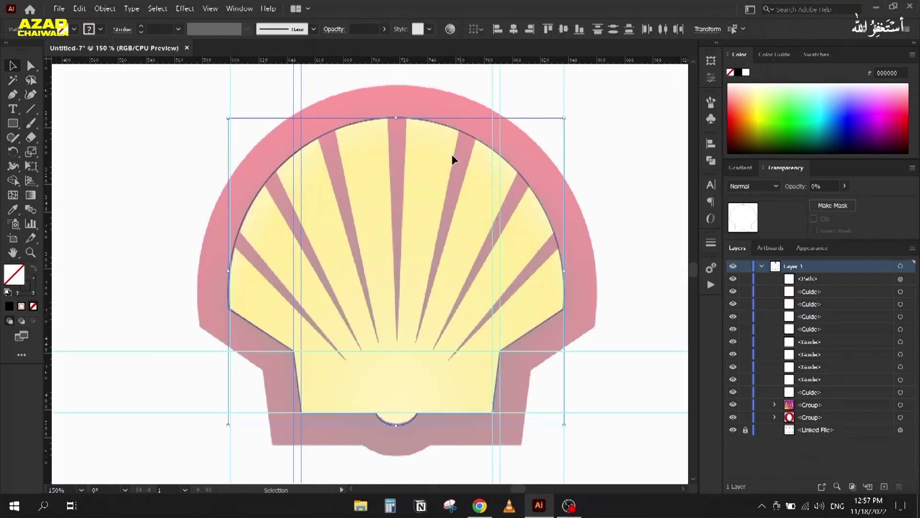
left_click(498, 105)
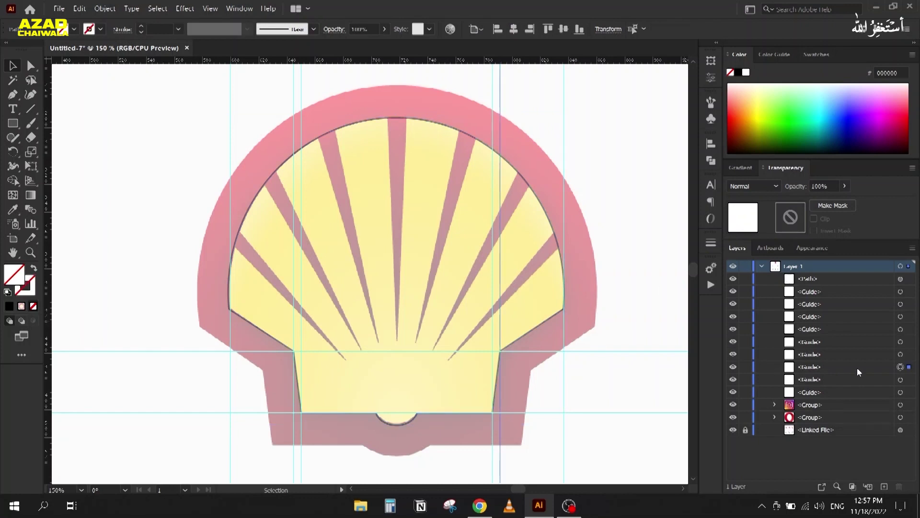
left_click(500, 120)
right_click(502, 124)
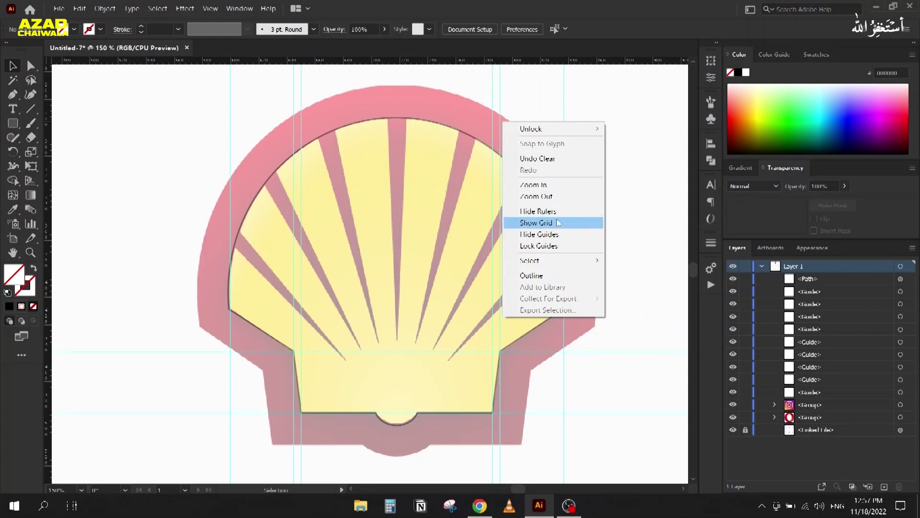
left_click(564, 246)
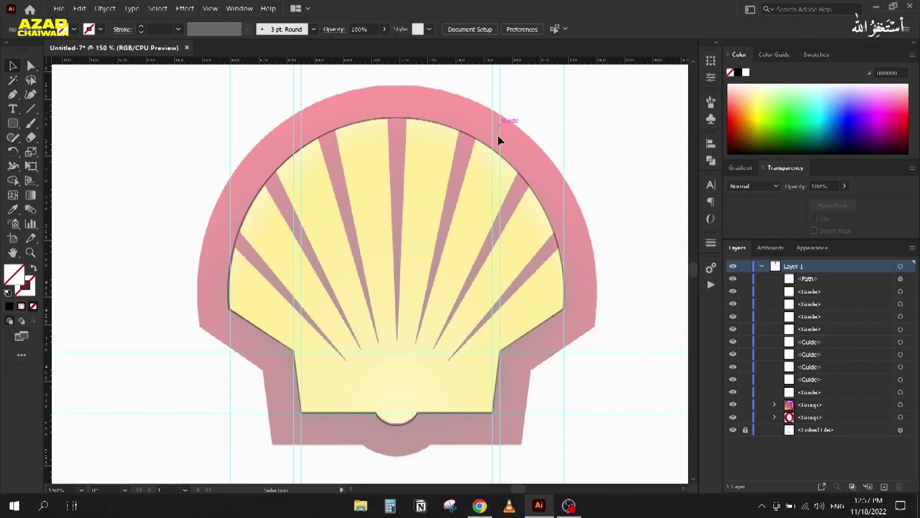
- Offset the inner shell outline by 22 px with Miter joins to create the red border's outer edge, and deselect
left_click(427, 176)
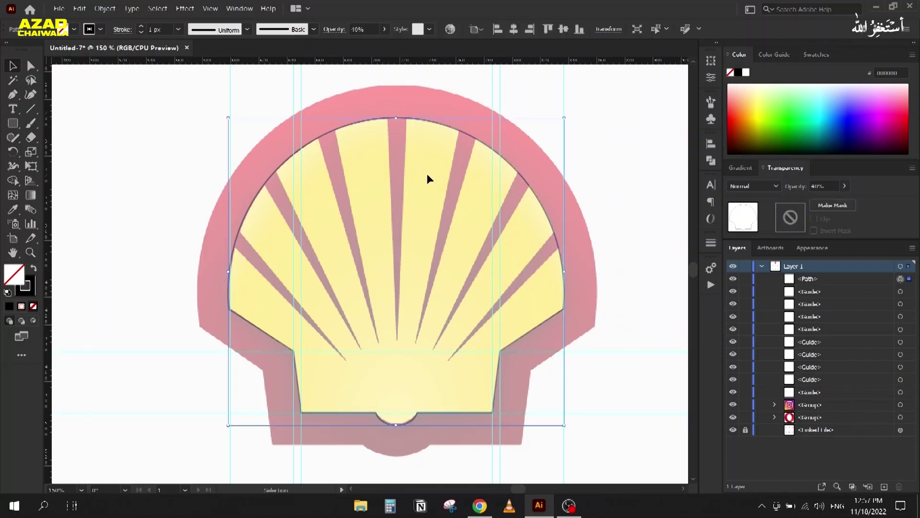
left_click(105, 8)
mouse_move(169, 262)
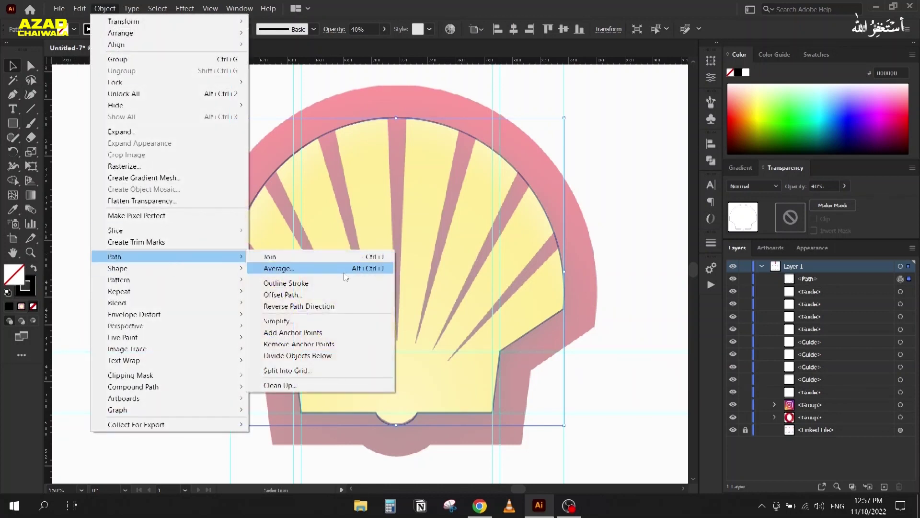
left_click(340, 294)
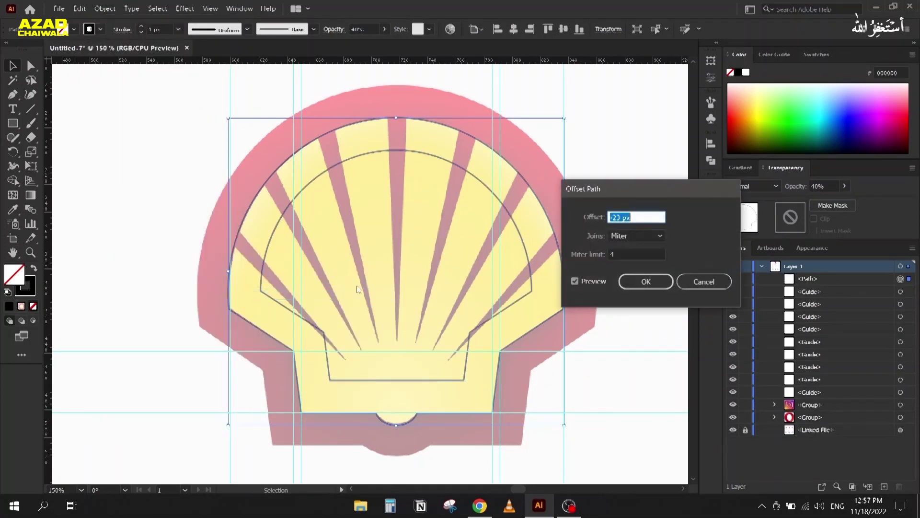
left_click(637, 218)
key("Up")
key("Up")
key("Up")
key("Up")
key("Up")
key("Up")
key("Up")
key("Up")
key("Up")
key("Up")
key("Up")
key("Up")
key("Up")
key("Up")
key("Up")
key("Up")
key("Up")
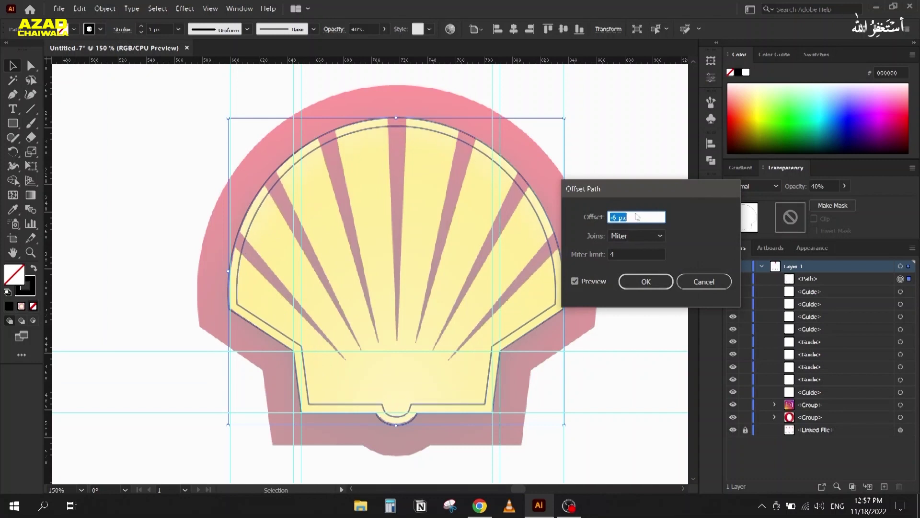
left_click_drag(623, 186, 676, 102)
key("Up")
key("Up")
key("Up")
key("Up")
key("Up")
key("Up")
key("Up")
key("Up")
key("Up")
key("Up")
key("Up")
key("Up")
key("Up")
key("Up")
key("Up")
key("Up")
key("Up")
key("Up")
key("Up")
key("Up")
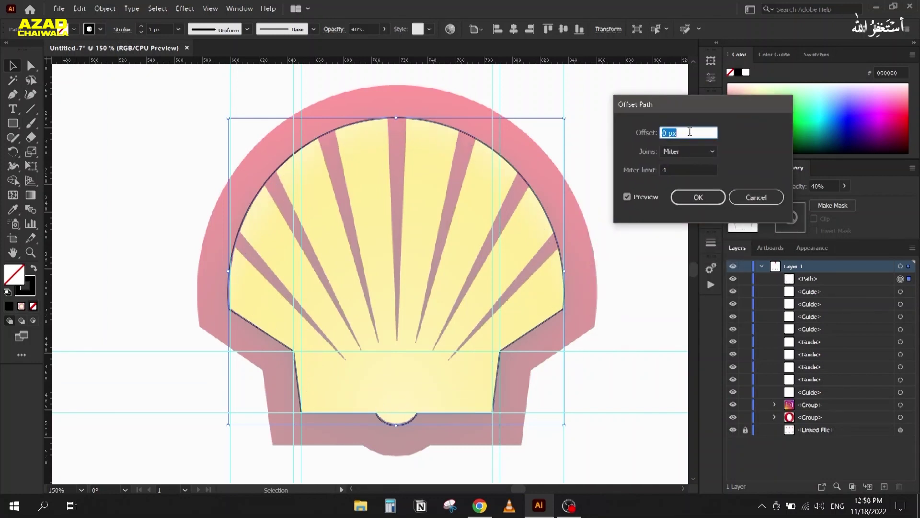
key("Up")
key("Up")
key("Up")
key("Up")
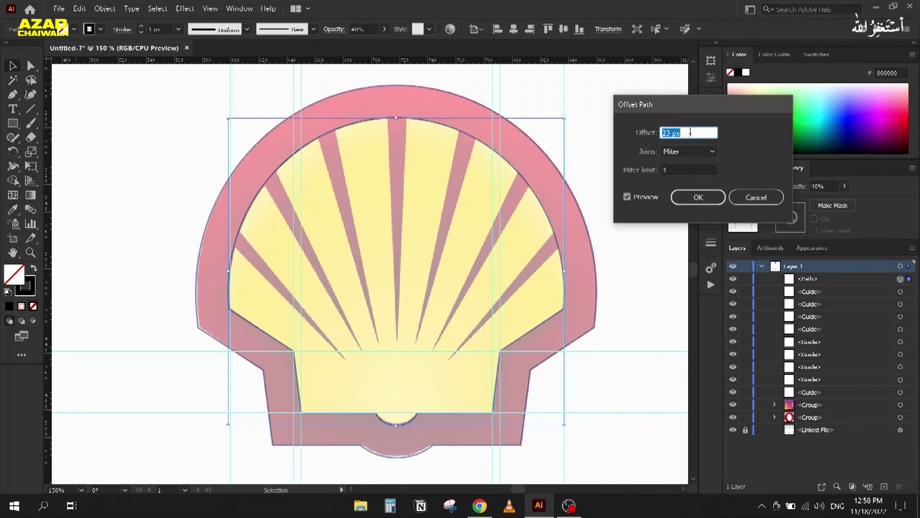
key("Down")
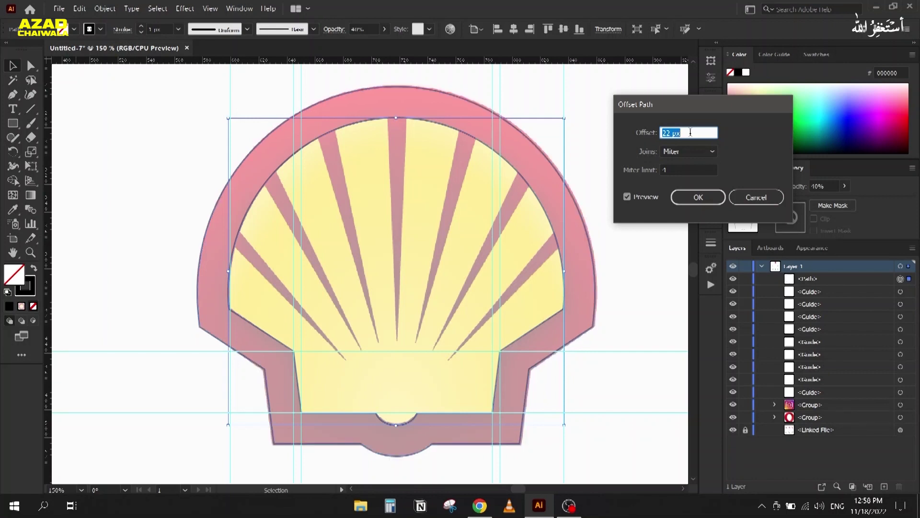
left_click(696, 197)
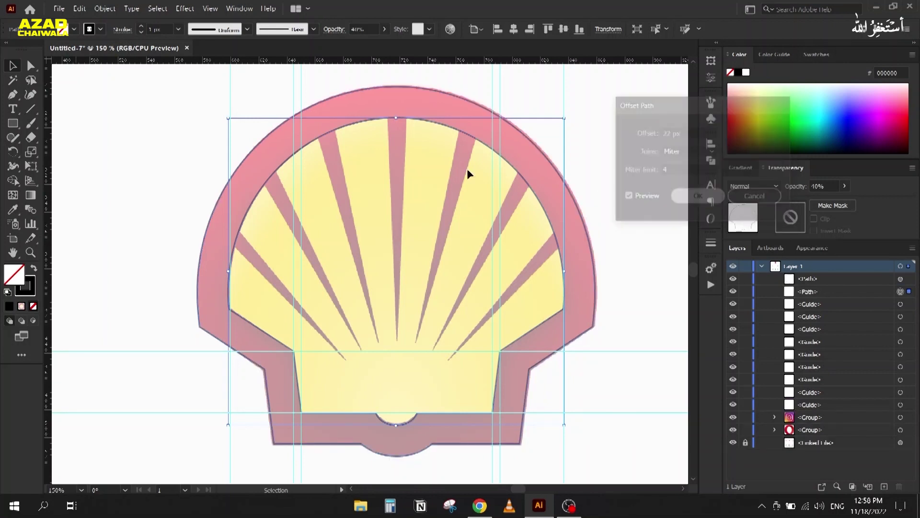
left_click(201, 151)
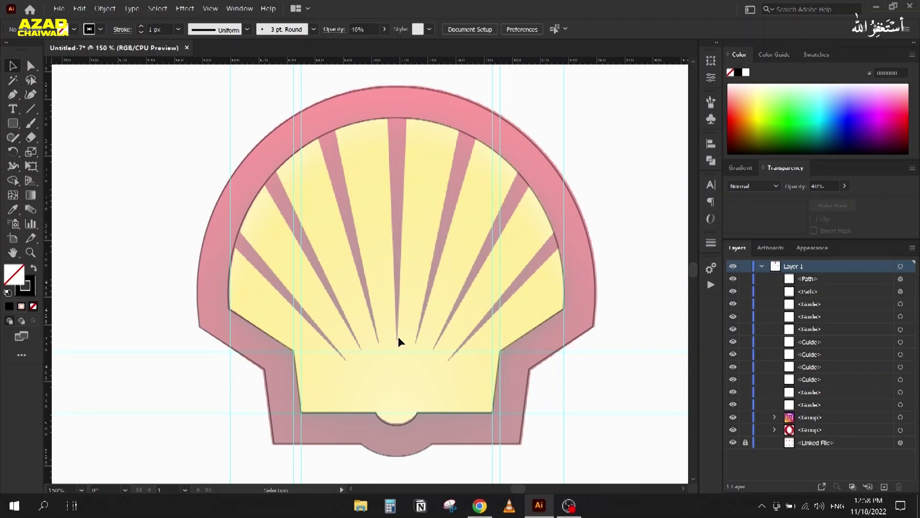
- Draw a vertical line along the middle of the central red ray, from just above the shell to the ray's tip
left_click(31, 111)
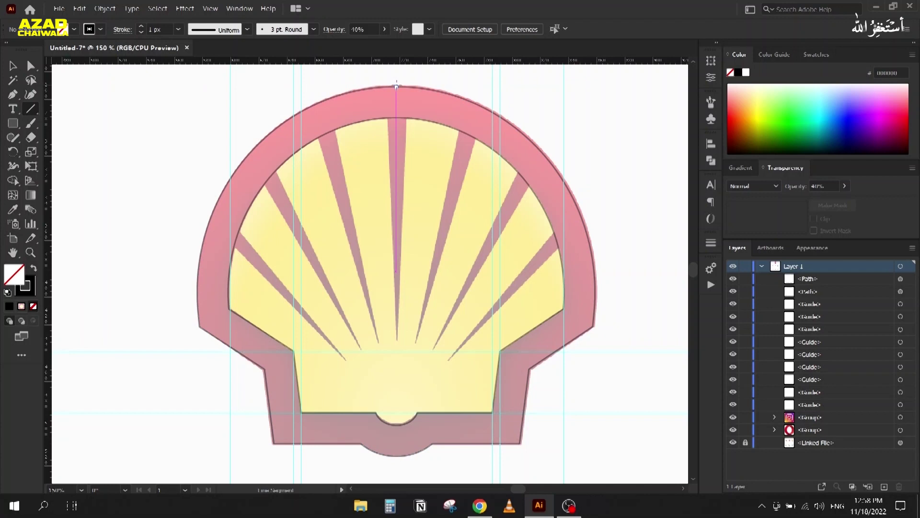
left_click_drag(395, 76, 402, 339)
key("v")
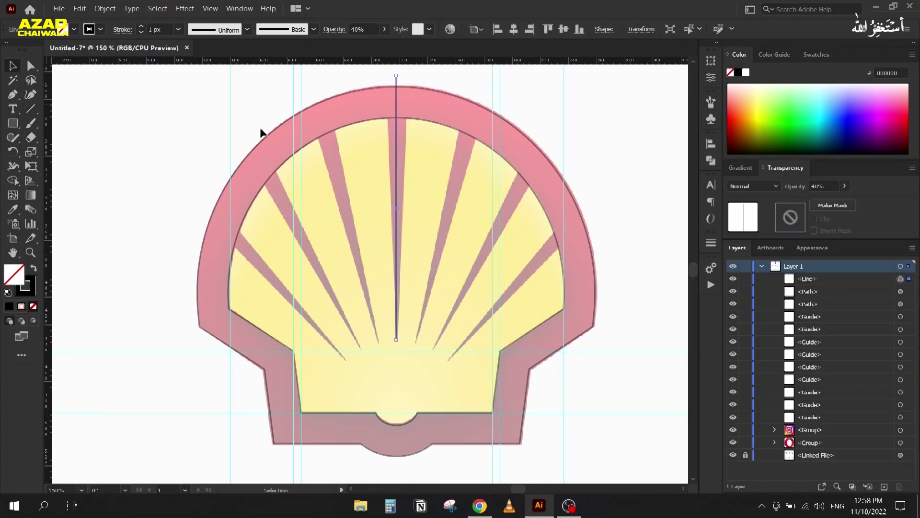
- Centre the vertical ray line and the inner shell outline horizontally on each other
left_click(356, 123, "shift")
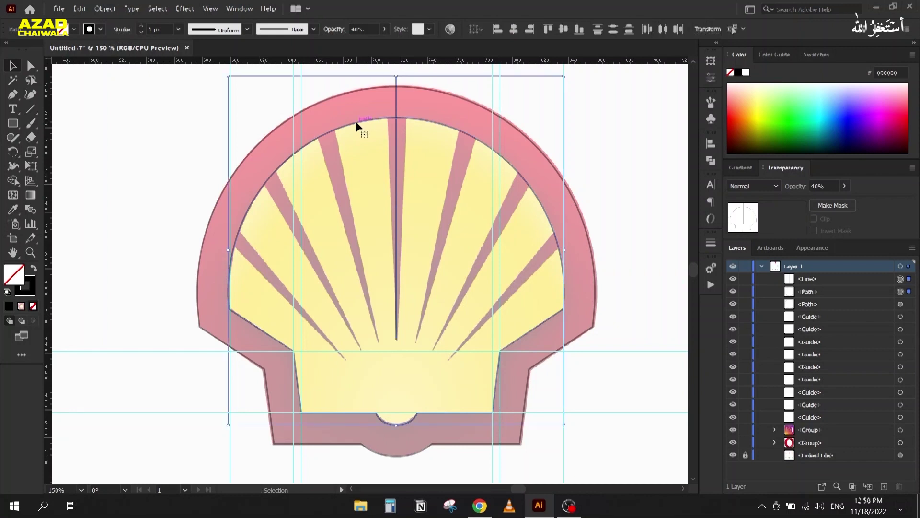
left_click(706, 150)
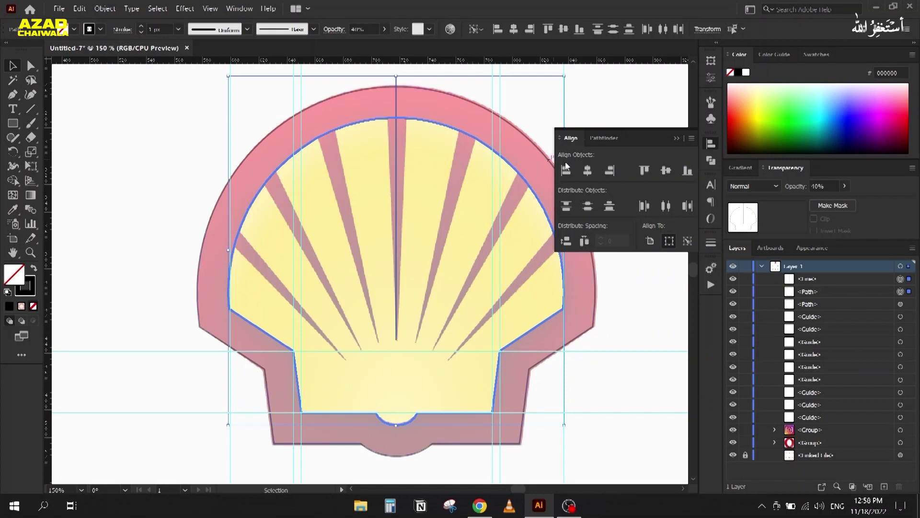
left_click(585, 174)
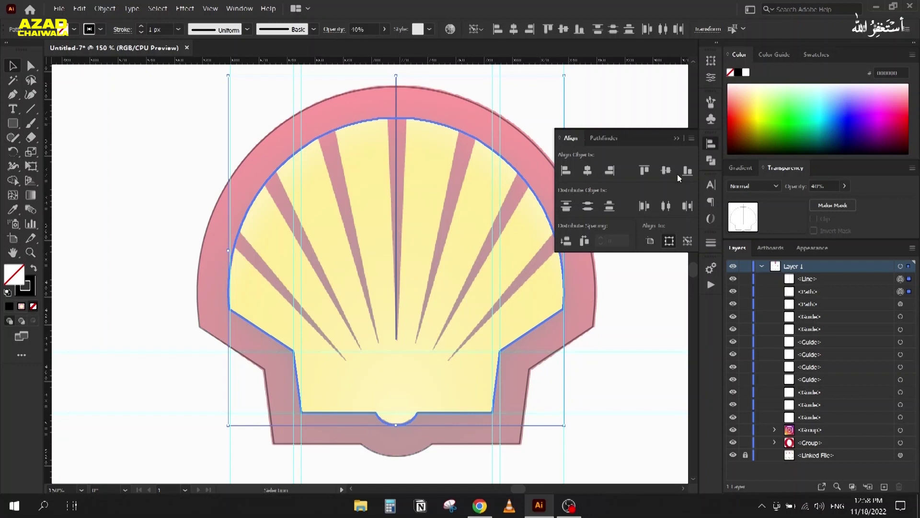
left_click(676, 138)
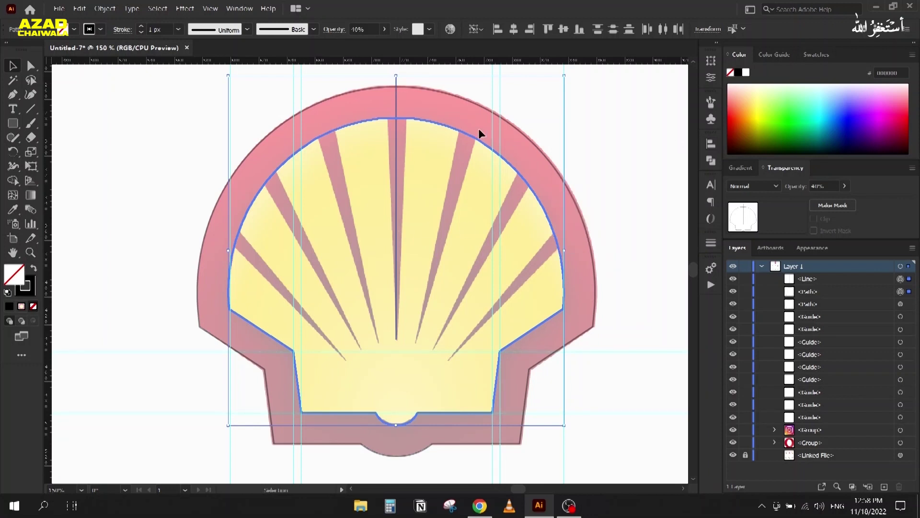
- Give the vertical ray line a tapered width profile narrowing to the tip and a 16 px stroke
left_click(328, 75)
left_click(393, 82)
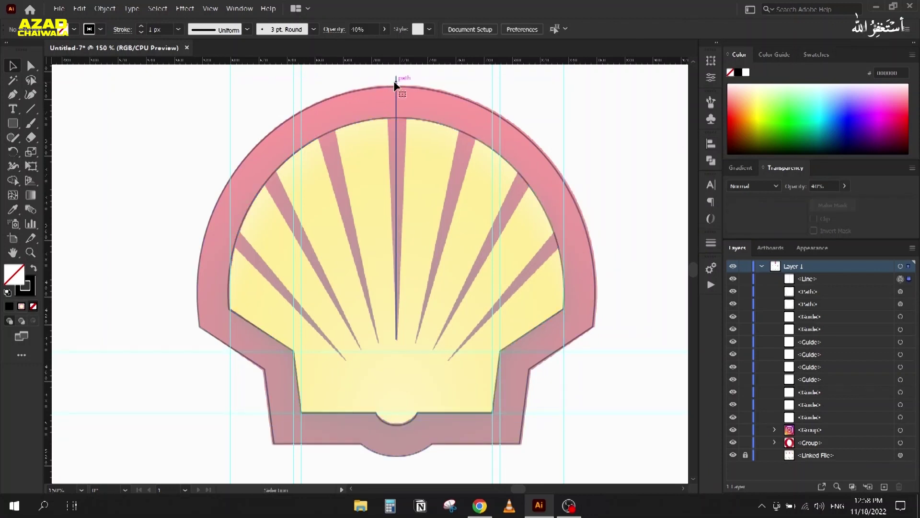
left_click(208, 32)
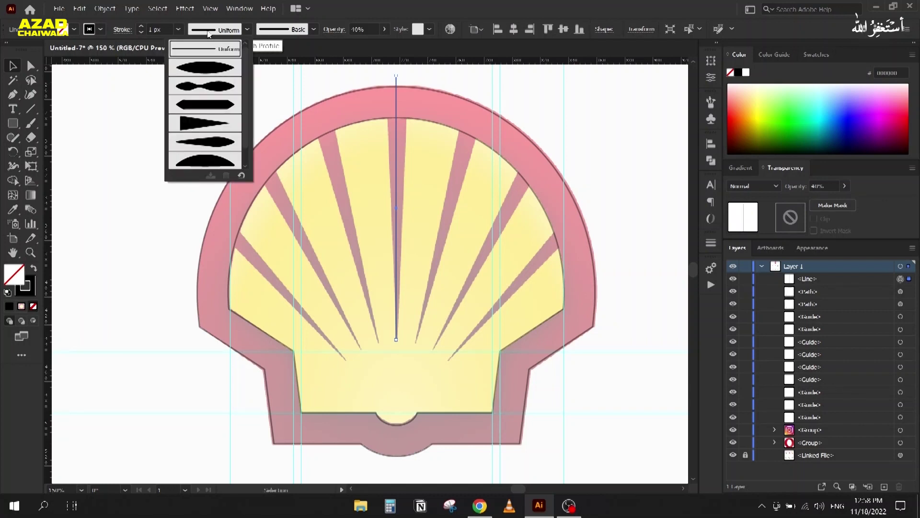
left_click(197, 126)
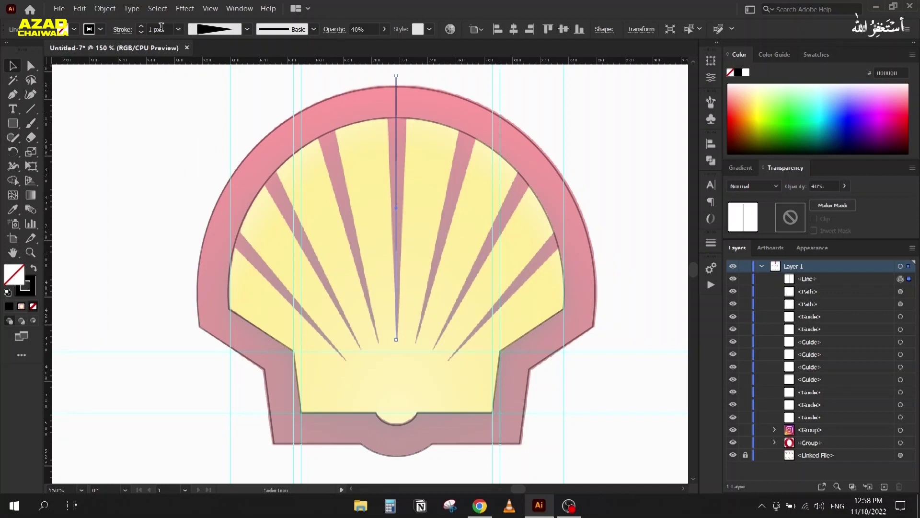
scroll(161, 26, "up", 14)
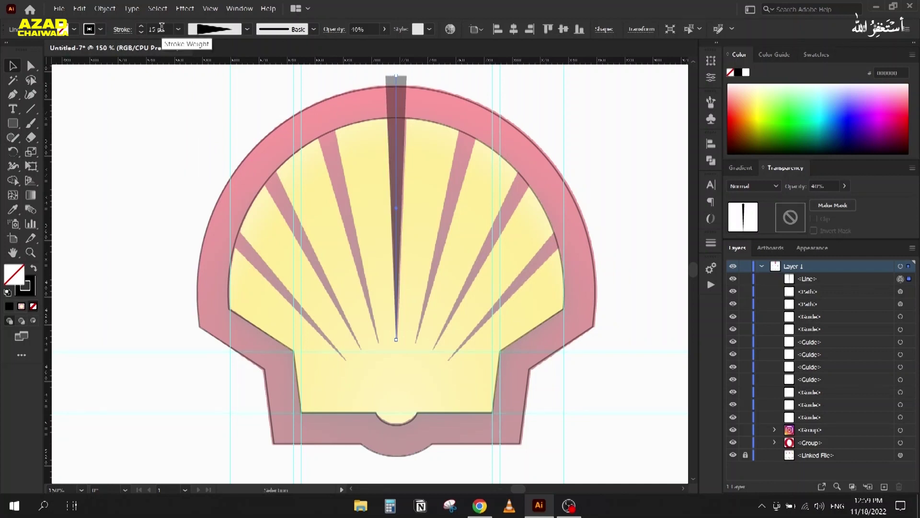
scroll(162, 27, "up", 1)
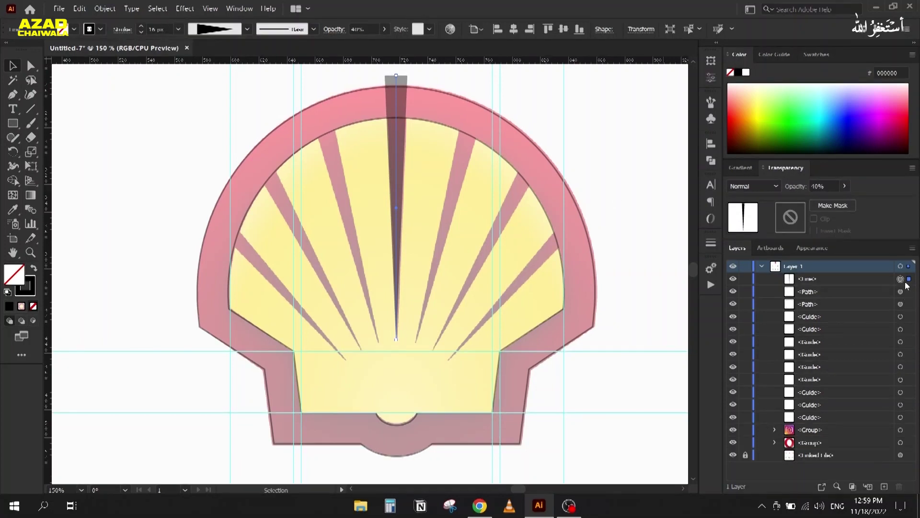
- Set the opacity of the tapered ray line and both shell outlines to 100%, and clear the selection
left_click(908, 267)
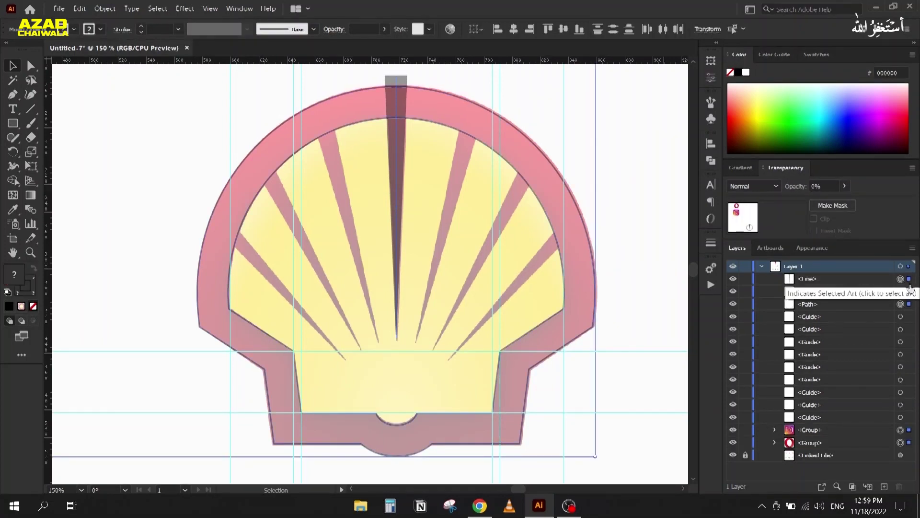
left_click(908, 280)
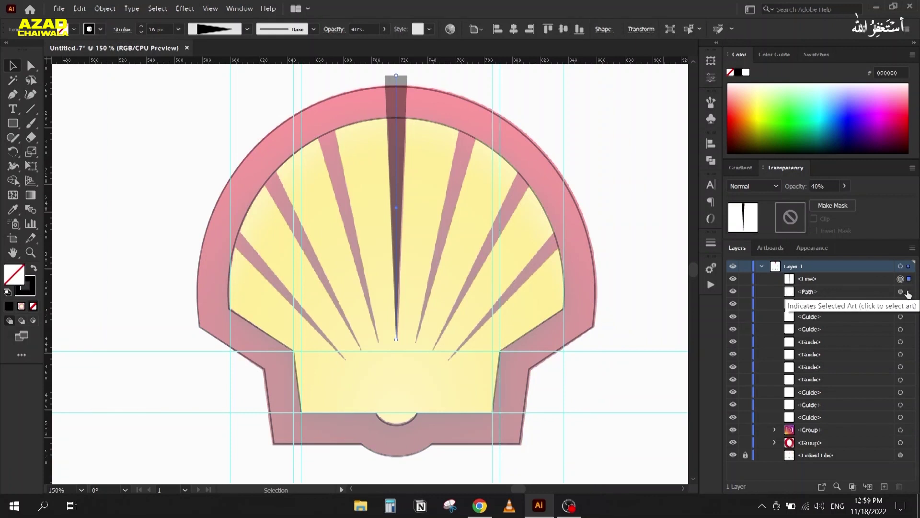
left_click(844, 186)
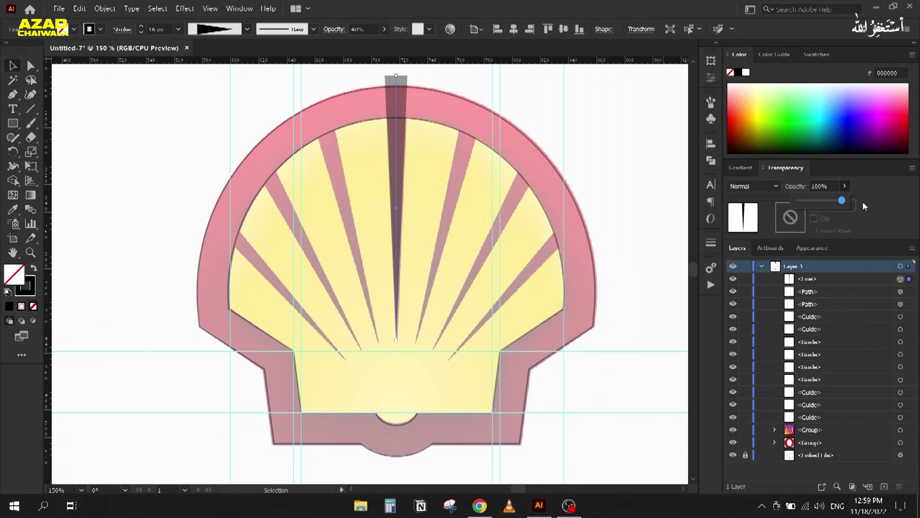
left_click(900, 291)
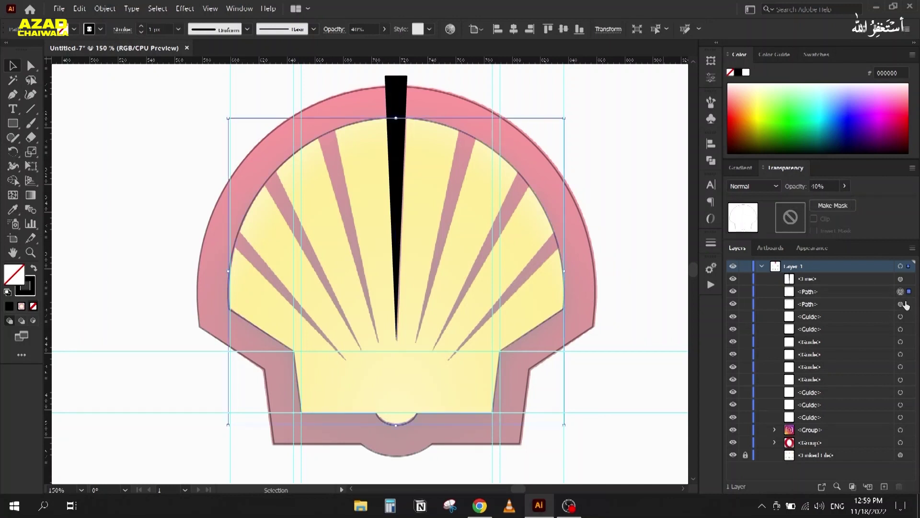
left_click(902, 304, "shift")
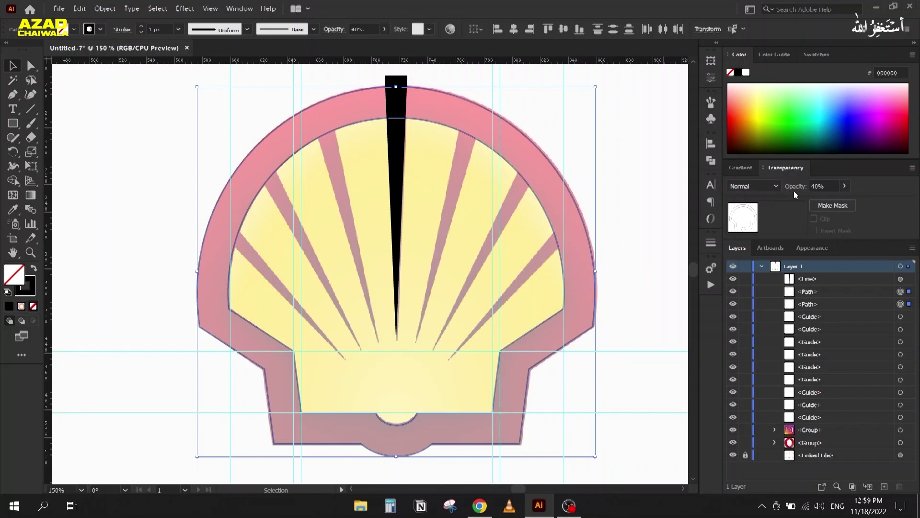
left_click(845, 186)
left_click_drag(815, 200, 861, 200)
left_click(160, 156)
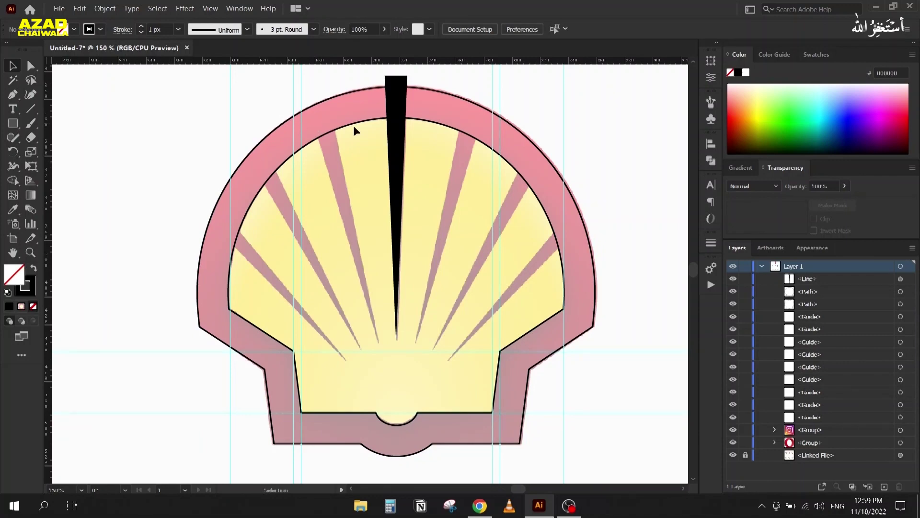
- Expand the appearance of the tapered ray line so it becomes a filled shape
scroll(397, 160, "down", 1)
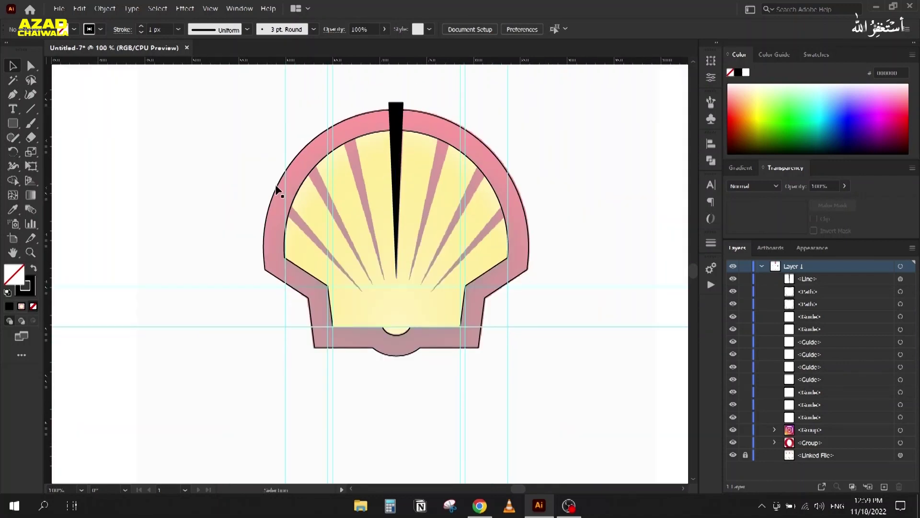
scroll(197, 185, "down", 2)
left_click_drag(250, 239, 406, 334)
left_click_drag(465, 325, 355, 207)
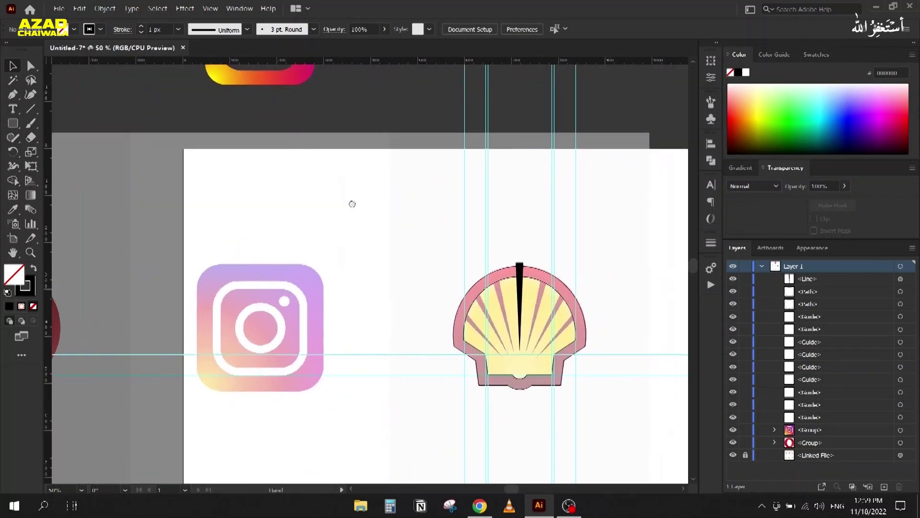
scroll(438, 245, "up", 2)
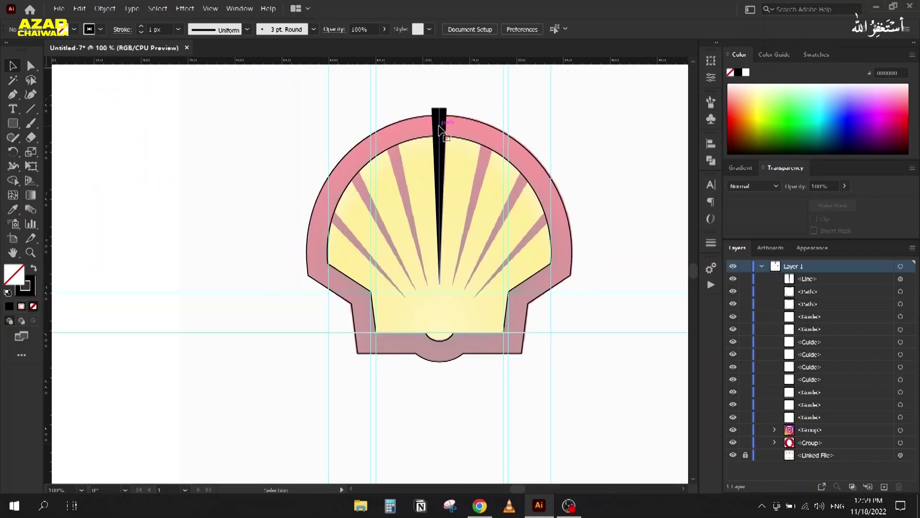
left_click(442, 172)
scroll(447, 224, "up", 1)
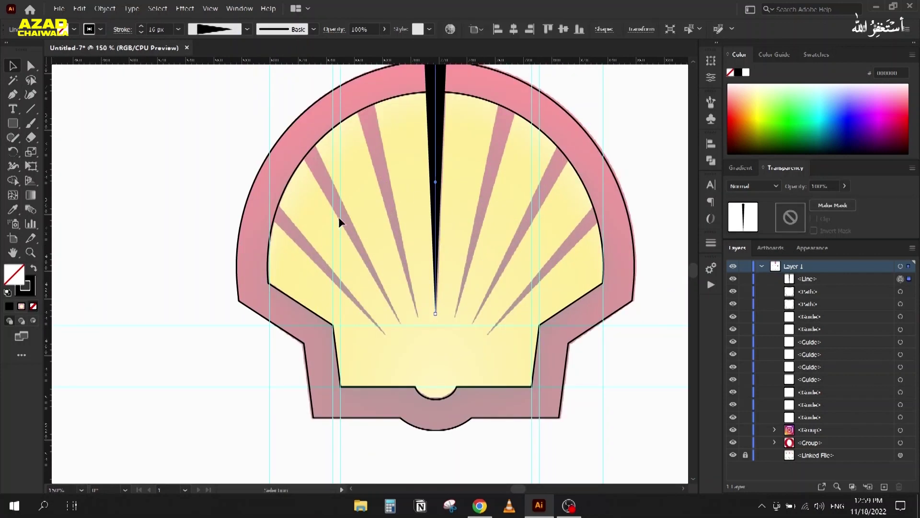
scroll(368, 179, "down", 1)
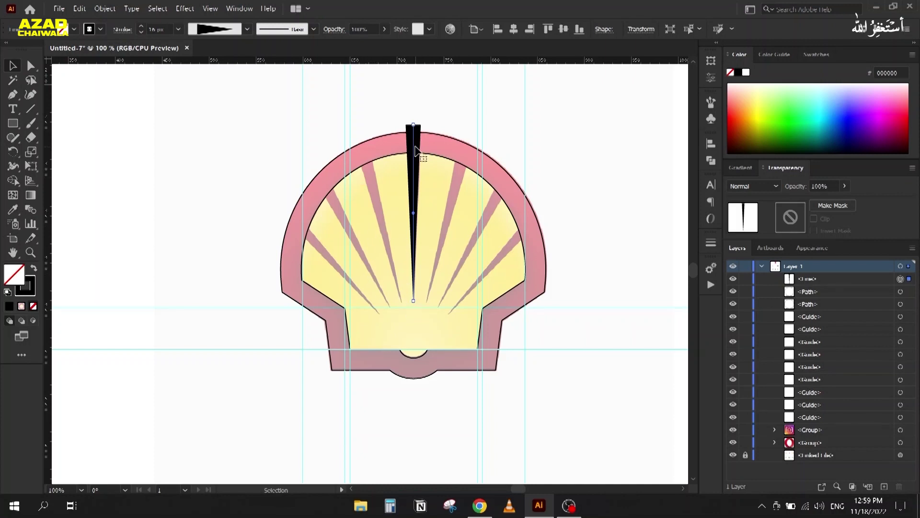
scroll(416, 171, "up", 2)
scroll(417, 171, "down", 1)
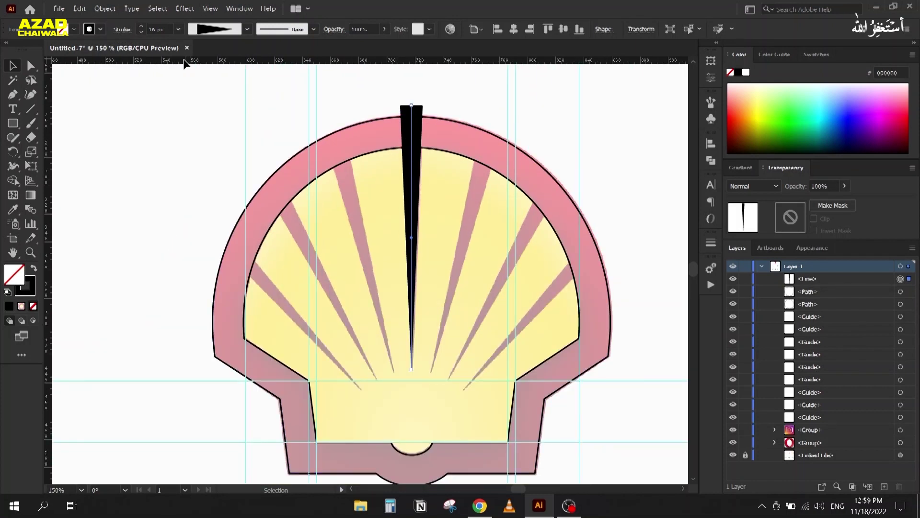
left_click(103, 12)
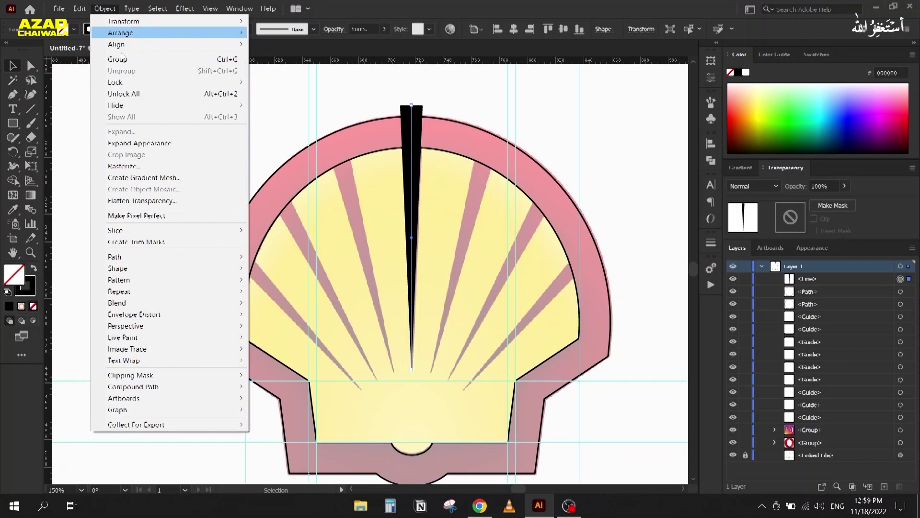
left_click(144, 142)
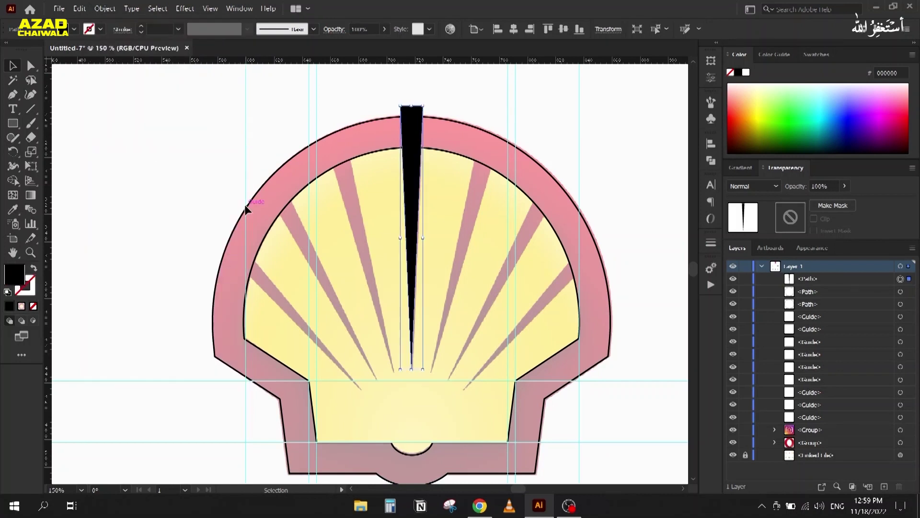
- Try making three copies of the ray shape rotated in 19° steps about its lower tip
left_click(13, 151)
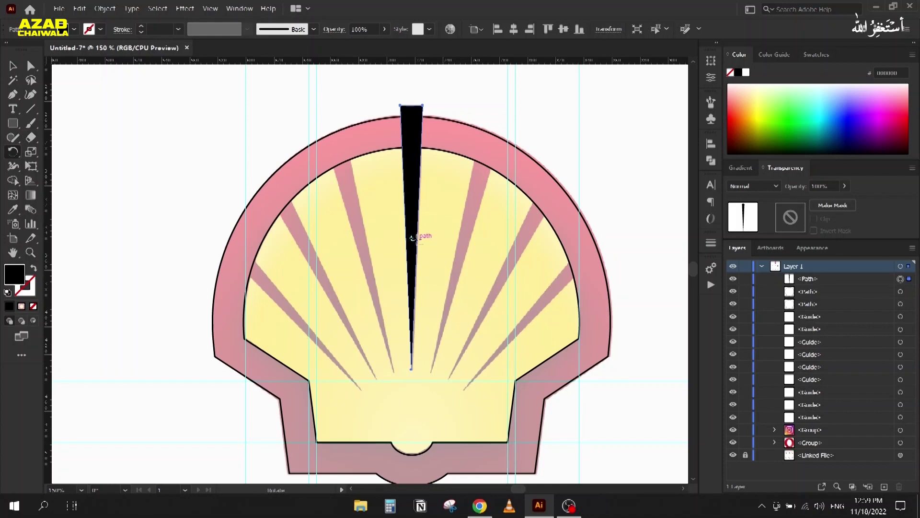
scroll(407, 236, "up", 2)
scroll(407, 237, "up", 2)
scroll(405, 237, "down", 3)
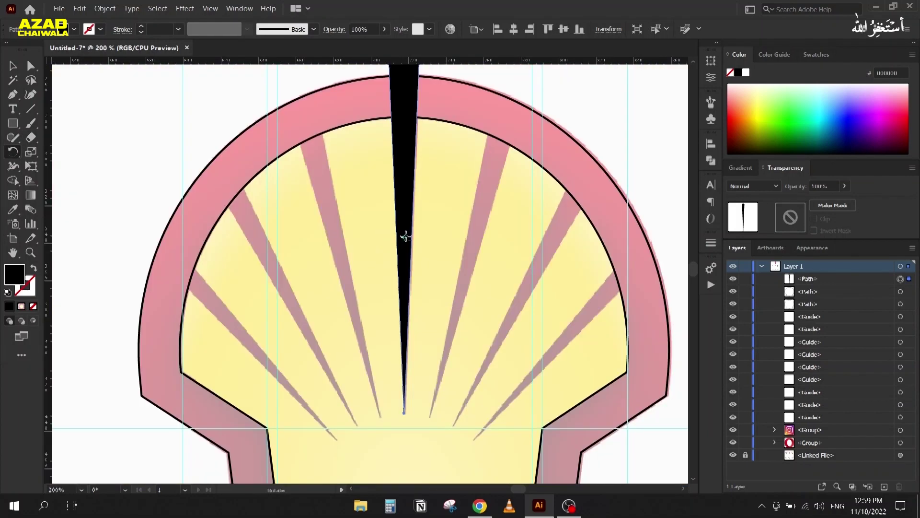
scroll(411, 392, "down", 2)
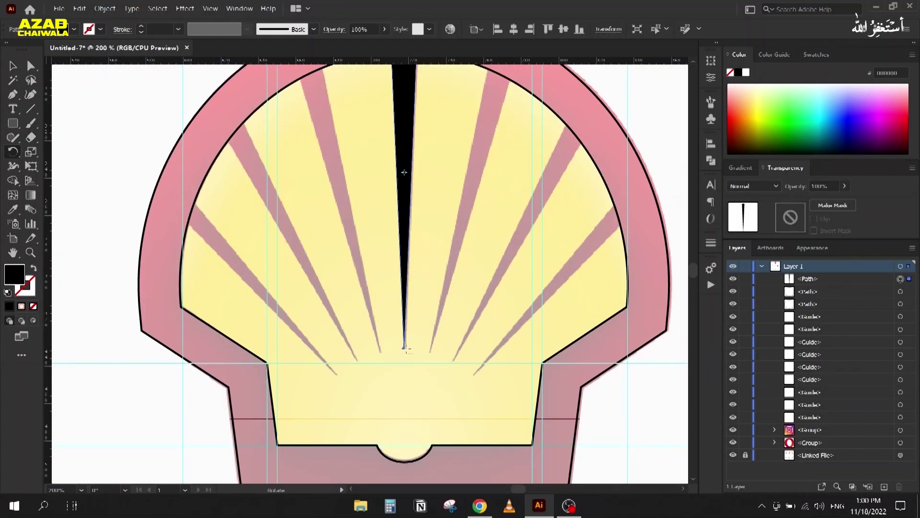
scroll(404, 172, "down", 1)
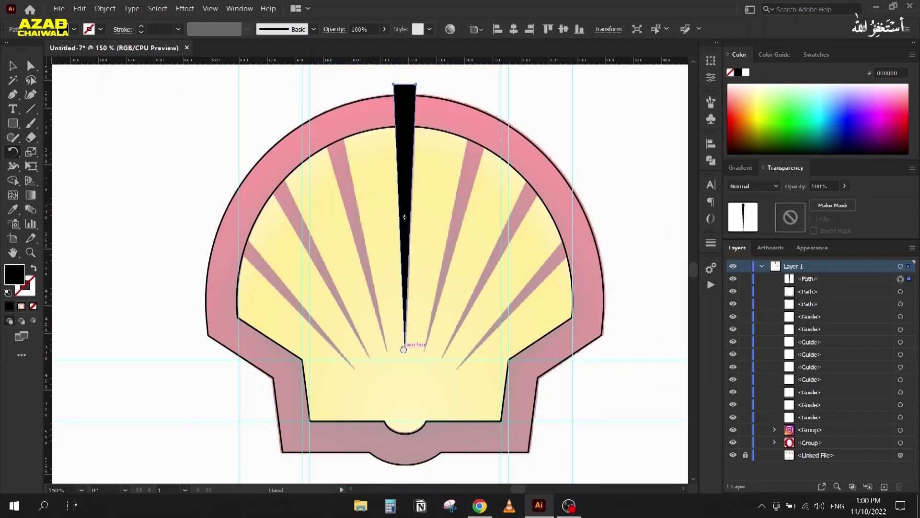
left_click(407, 352, "alt")
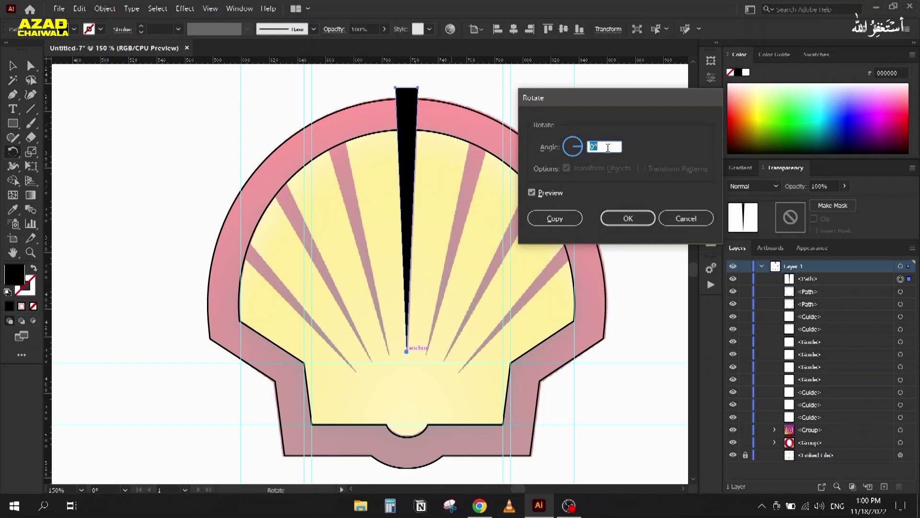
scroll(609, 146, "up", 19)
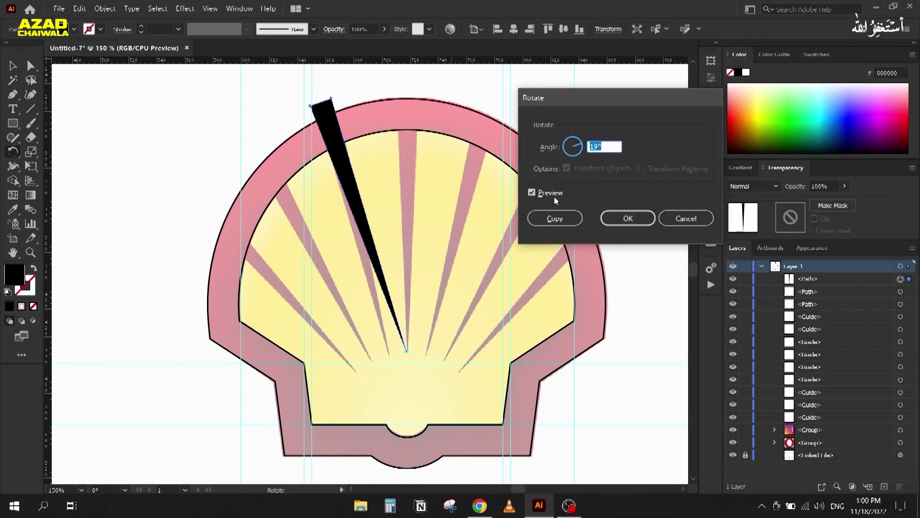
left_click(551, 222)
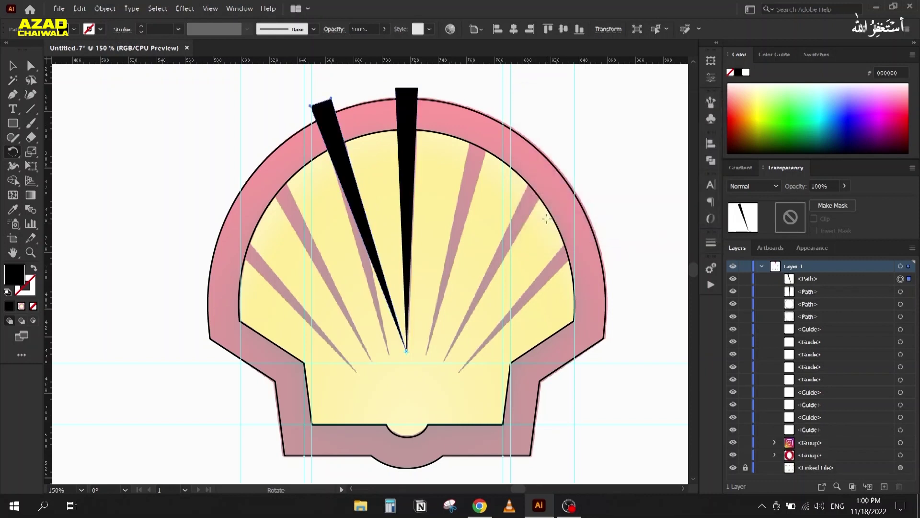
key("ctrl+d")
key("ctrl+d")
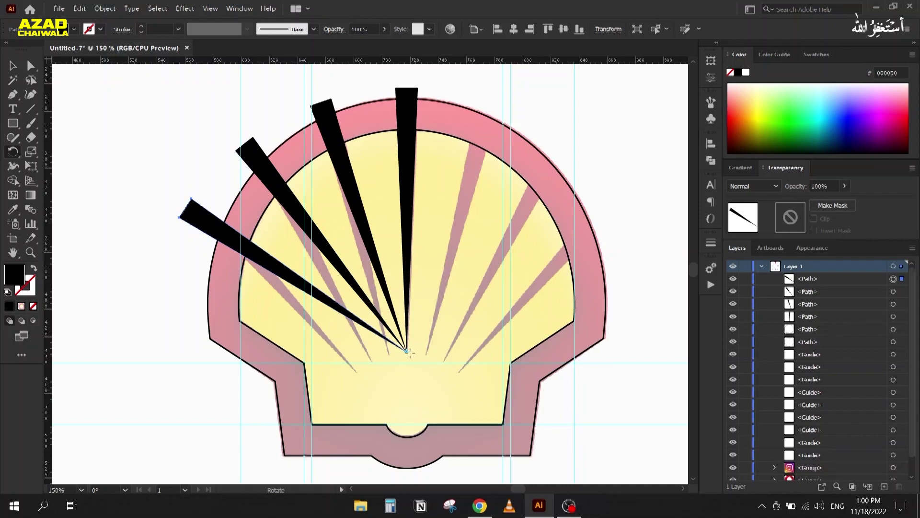
- Undo the three rotated ray copies, leaving only the central ray
key("ctrl+z")
key("ctrl+z")
key("ctrl+z")
- Try making three rotated copies of the central ray in 16° steps about a point below its tip
left_click_drag(411, 374, 416, 333)
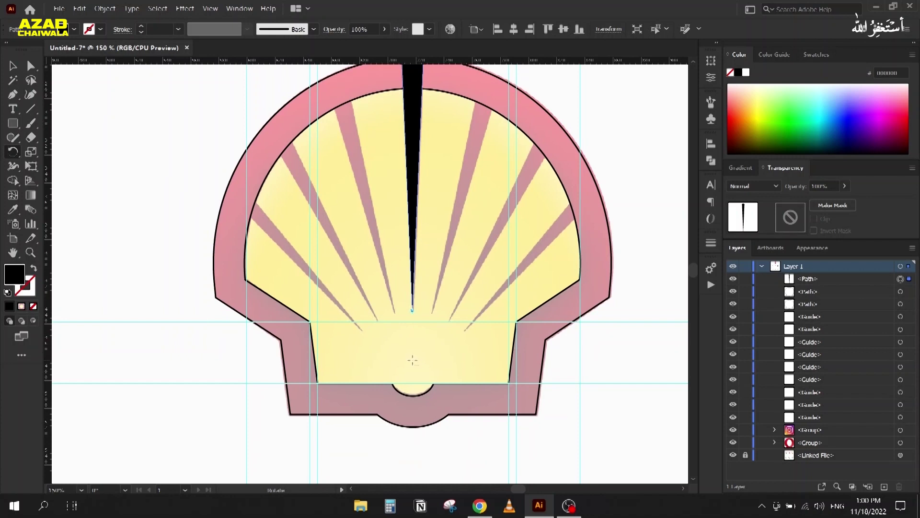
left_click(412, 360, "alt")
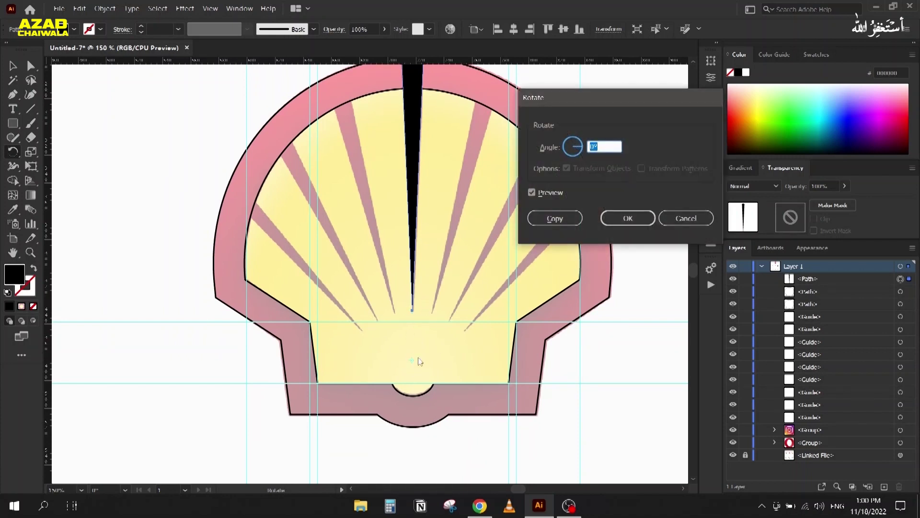
type("12")
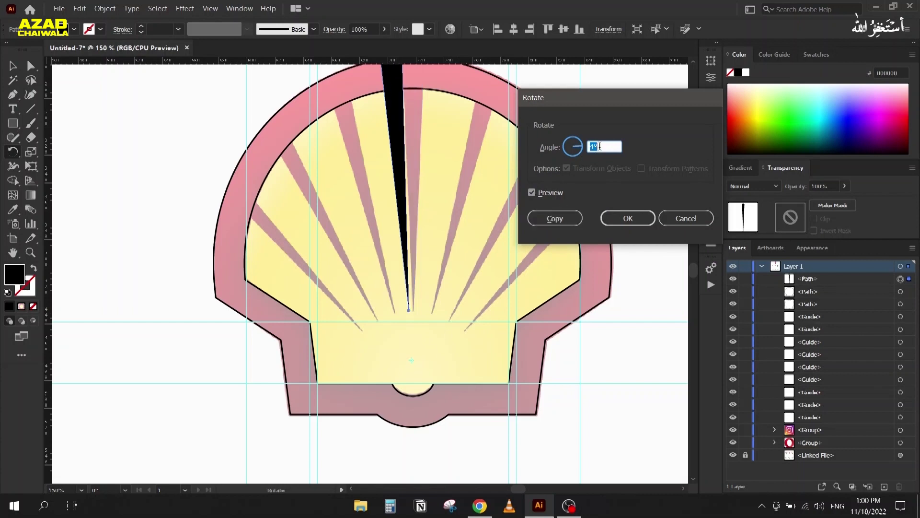
key("Up")
key("Up")
key("Up")
key("Up")
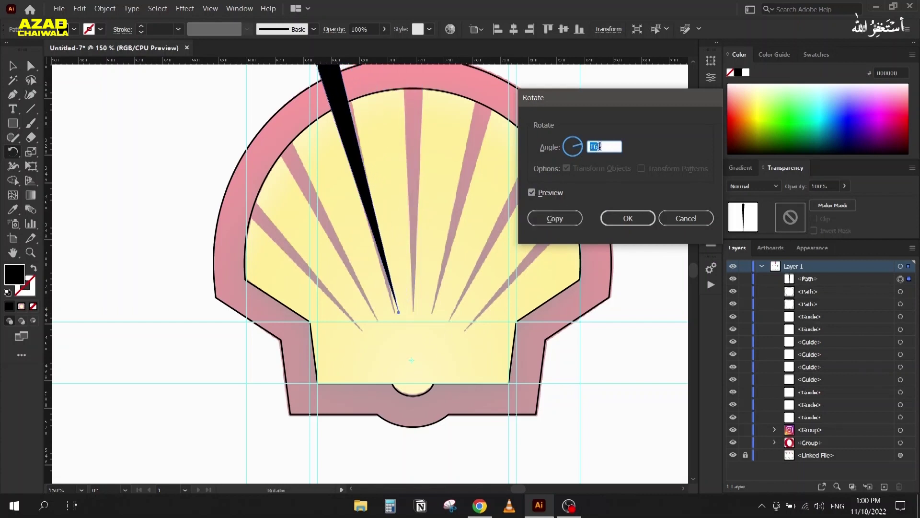
left_click(562, 219)
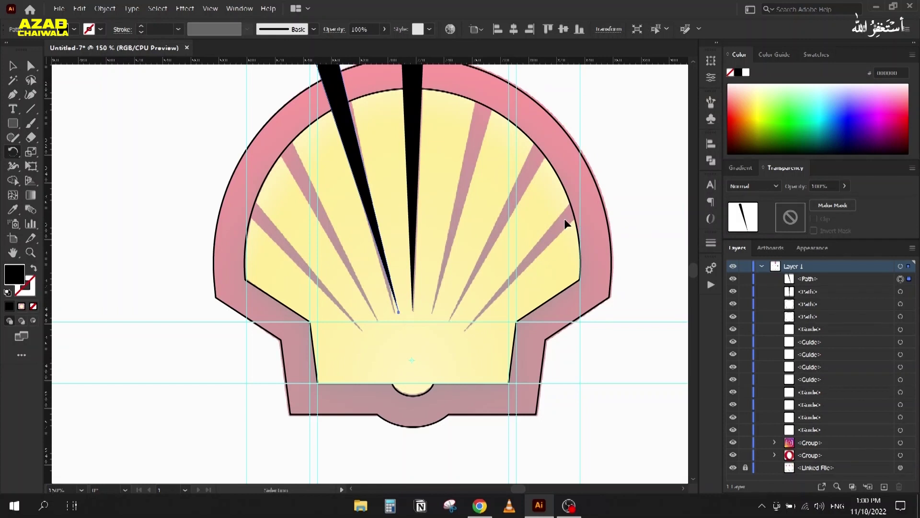
key("ctrl+d")
key("ctrl+d")
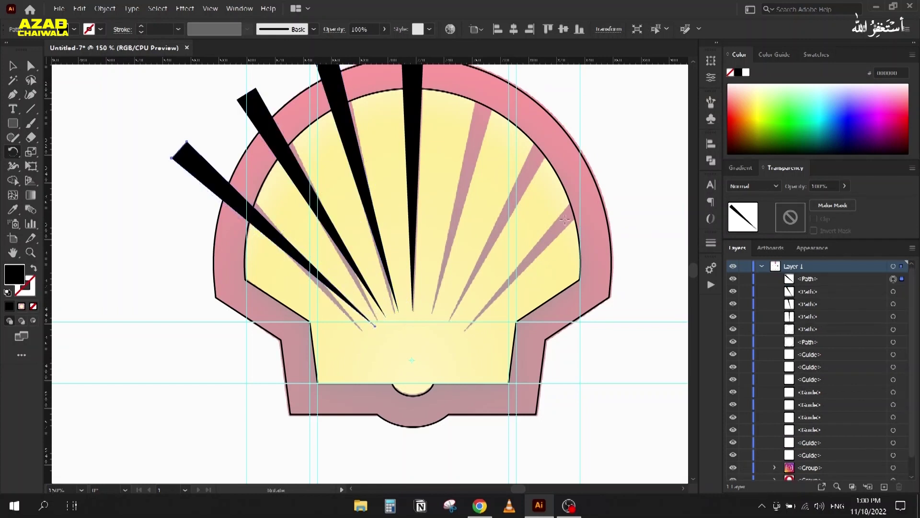
- Undo the three ray copies rotated about the point below the tip
key("ctrl+z")
key("ctrl+z")
key("ctrl+z")
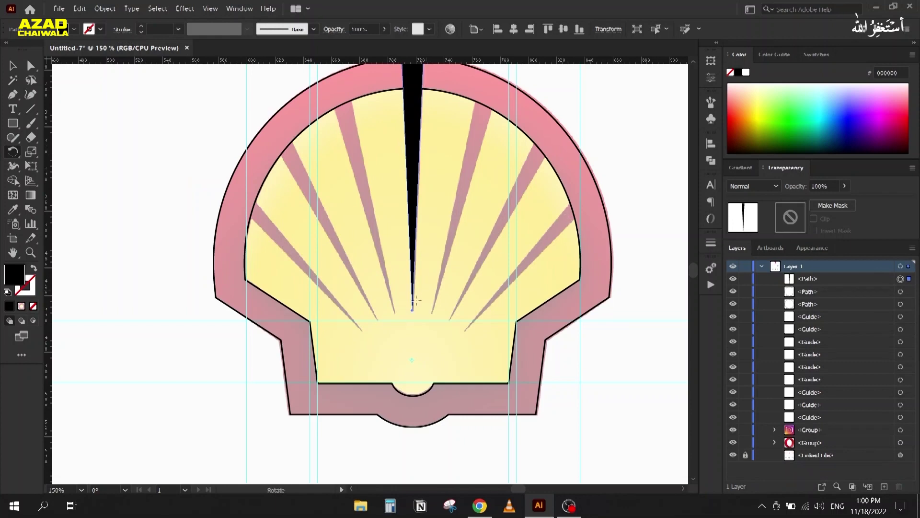
- Draw a black filled guide circle at the shell's base, its upper edge touching the central ray's tip
scroll(409, 360, "down", 1)
mouse_move(393, 337)
left_mouse_down()
mouse_move(382, 271)
mouse_move(404, 333)
left_mouse_up()
scroll(392, 273, "up", 1)
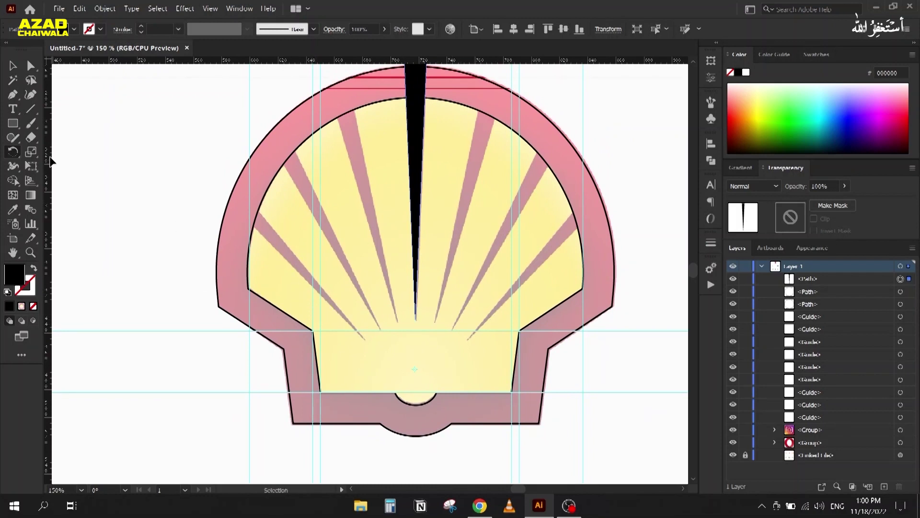
left_click(11, 126)
left_click(42, 151)
left_click_drag(416, 370, 468, 440)
left_click(11, 67)
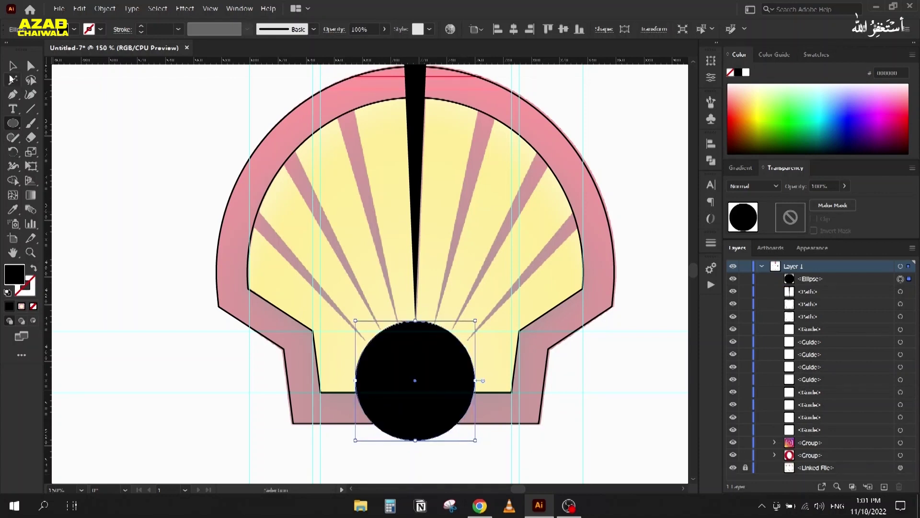
- Center the guide circle horizontally with the central ray
left_click(416, 199, "shift")
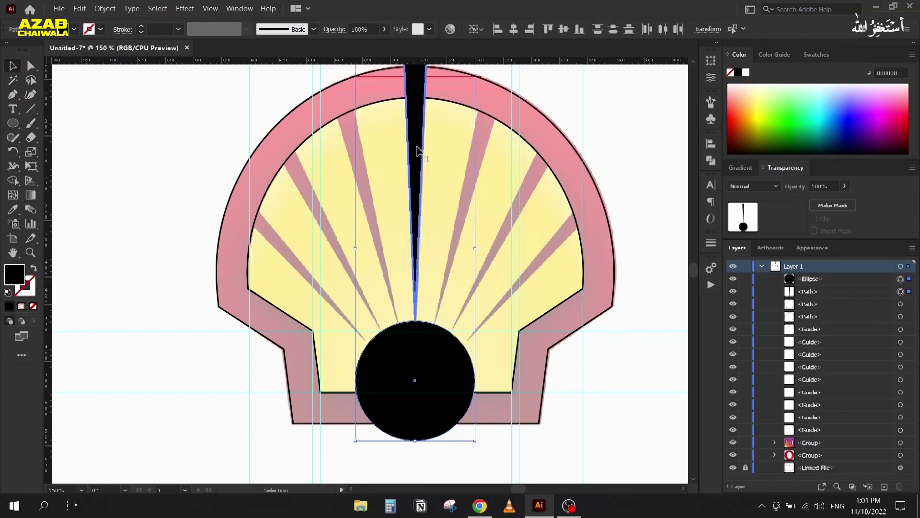
left_click(711, 145)
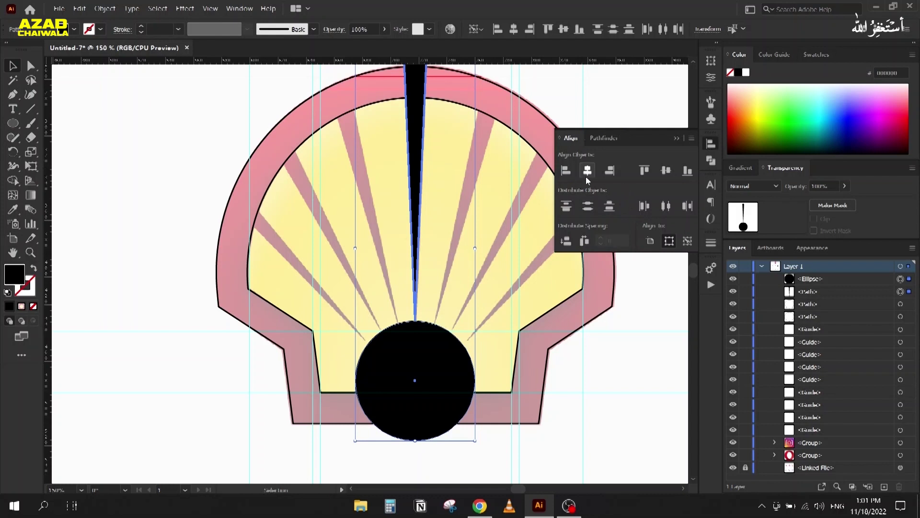
left_click(676, 138)
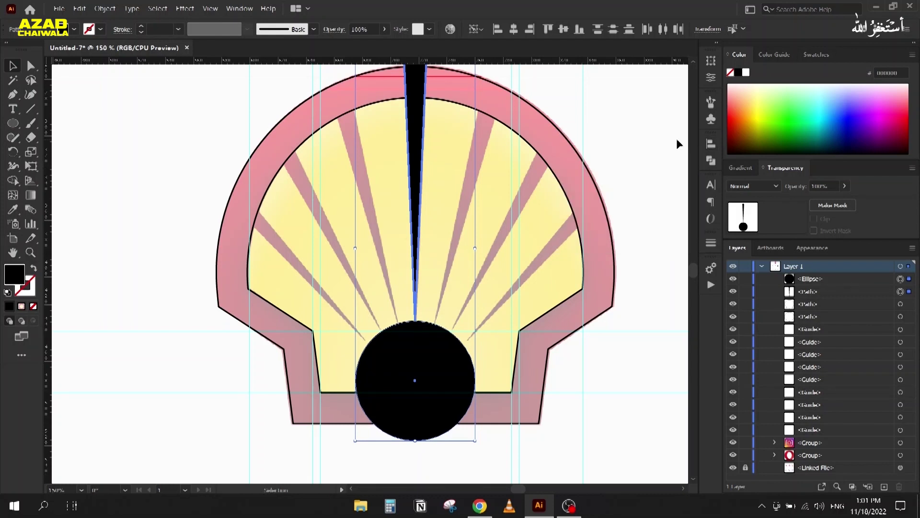
left_click(251, 368)
left_click(418, 376)
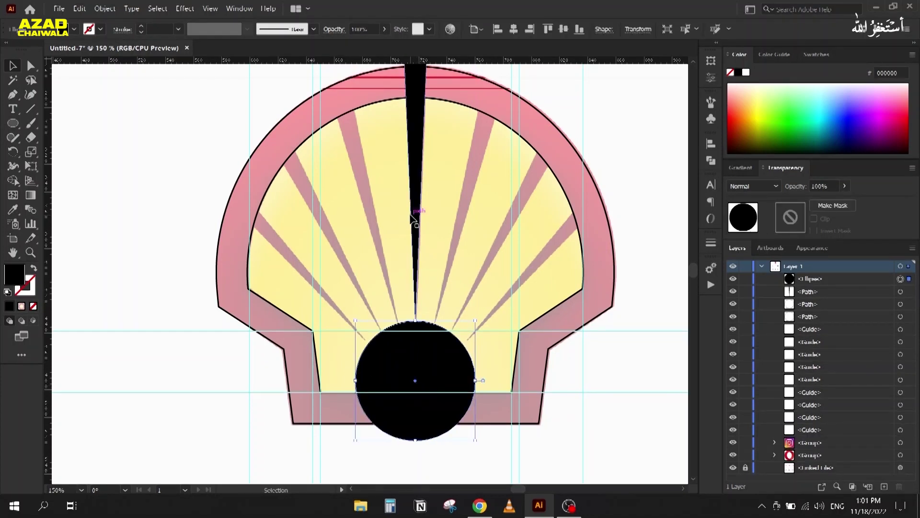
- Make three copies of the central ray towards the shell's left side, rotated in 15° steps about the guide circle's center
left_click(415, 185)
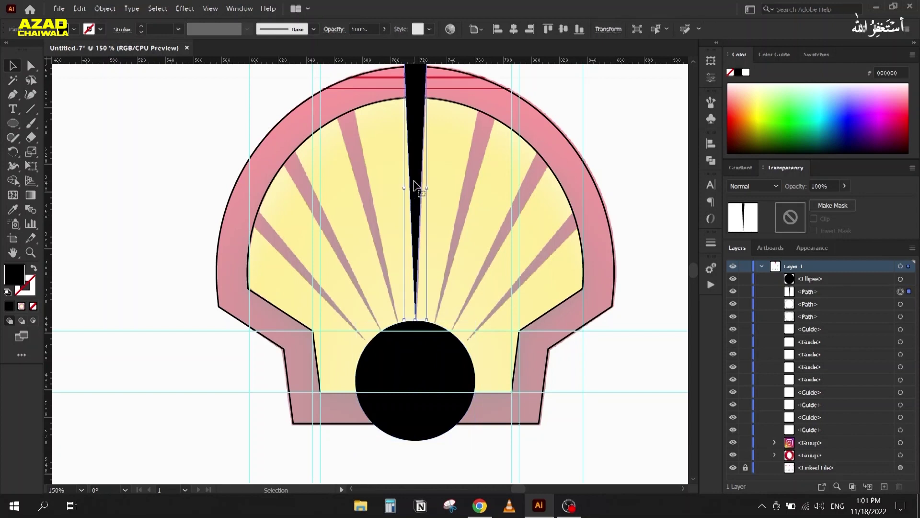
left_click_drag(14, 151, 54, 156)
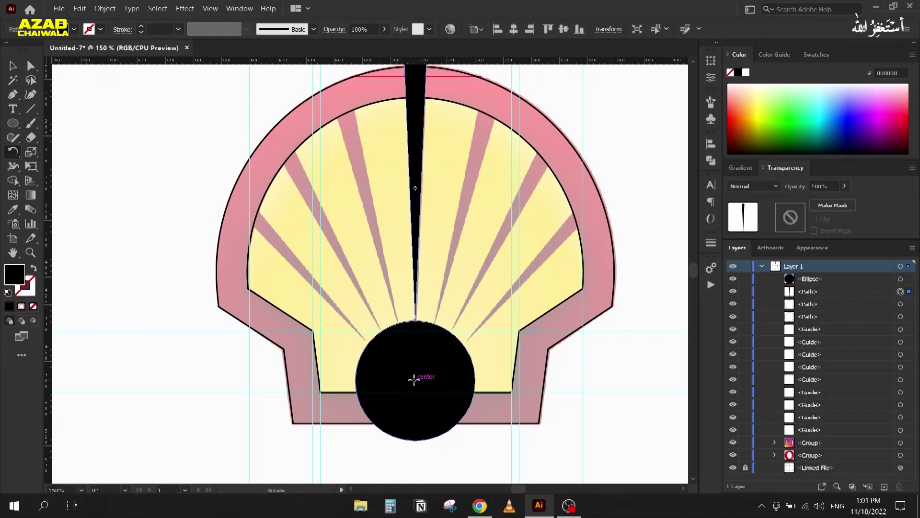
left_click(414, 379, "alt")
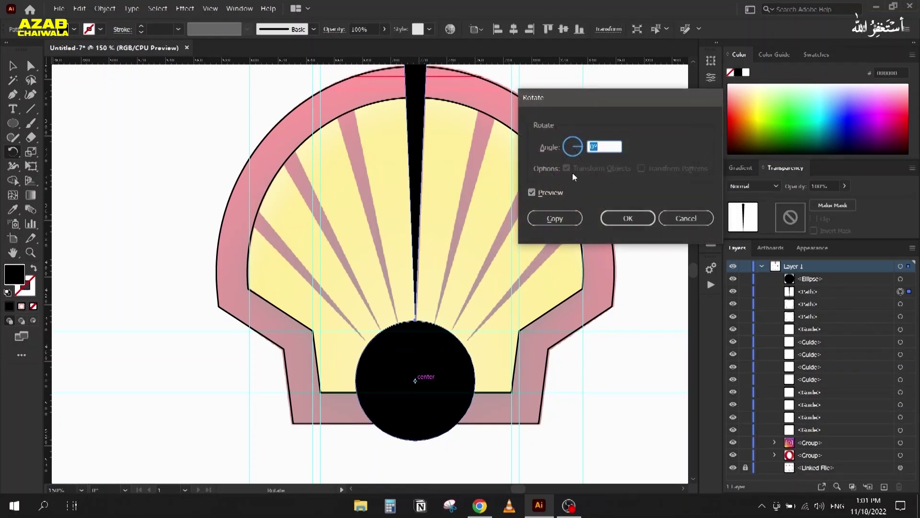
key("Up")
key("Up")
key("Up")
key("Up")
key("Up")
key("Up")
key("Up")
key("Up")
key("Up")
key("Up")
key("Up")
key("Up")
key("Up")
key("Up")
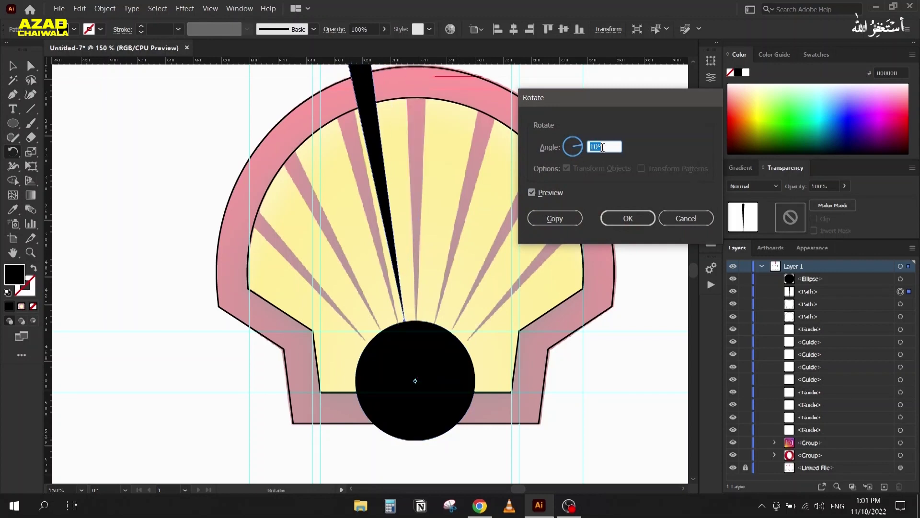
key("Up")
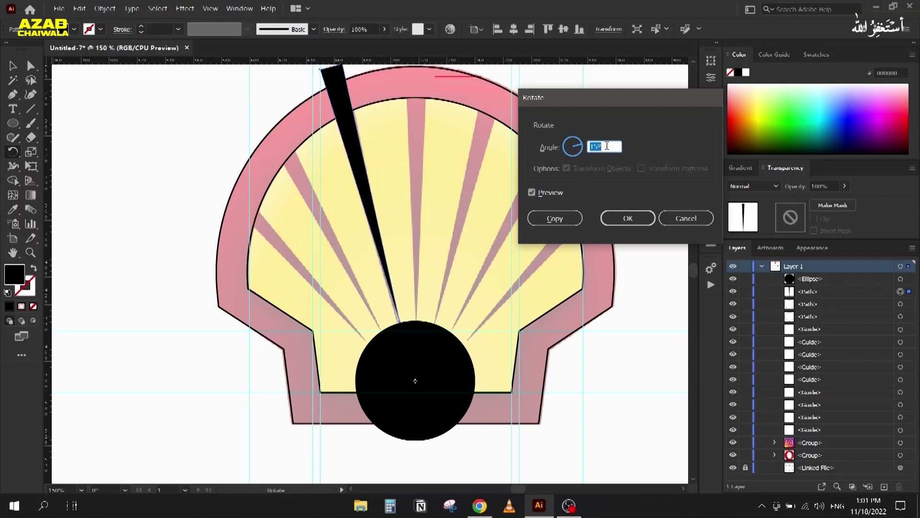
left_click(550, 221)
key("ctrl+d")
key("ctrl+d")
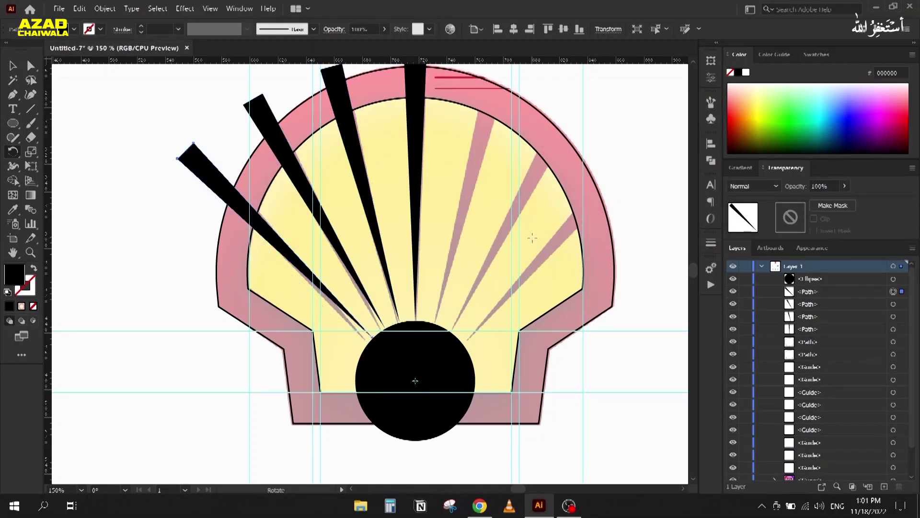
- Rotate each of the three left ray copies slightly clockwise so they line up with the reference rays
left_click(12, 65)
scroll(465, 111, "up", 1)
scroll(462, 137, "up", 2)
scroll(462, 137, "down", 2)
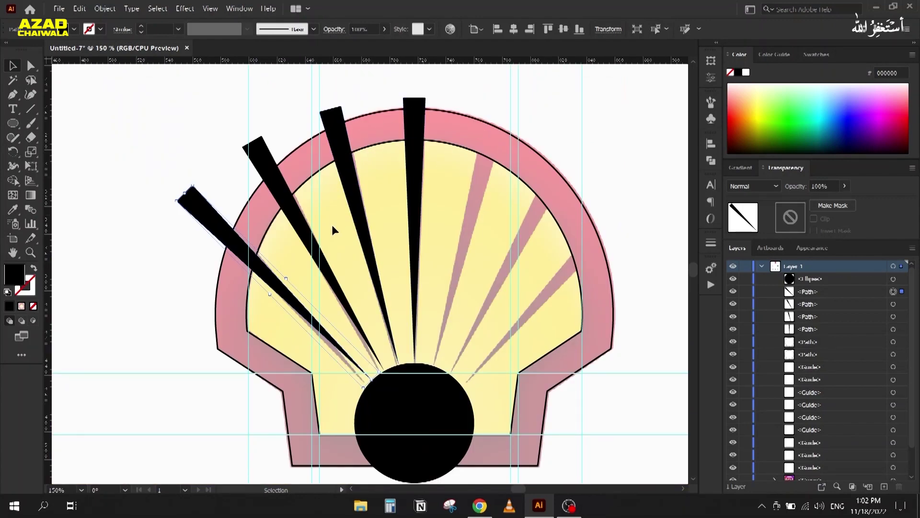
left_click_drag(252, 353, 247, 318)
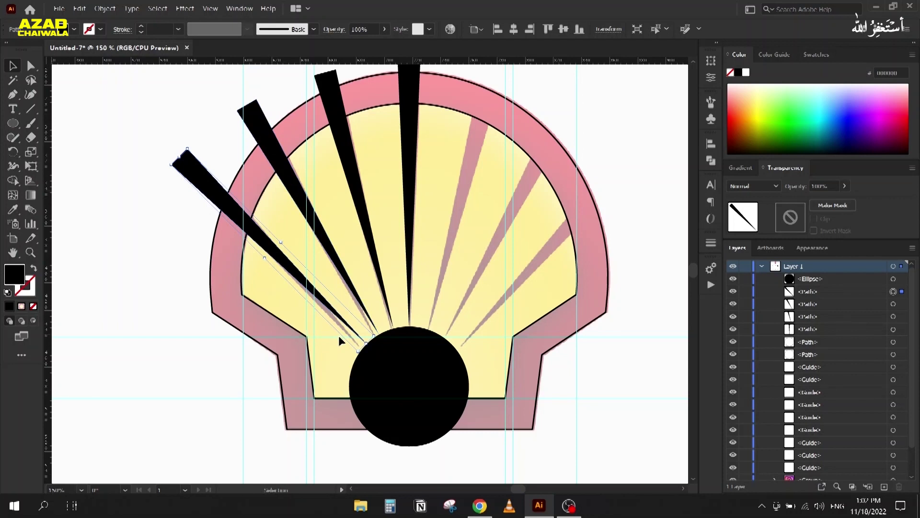
scroll(360, 365, "up", 2)
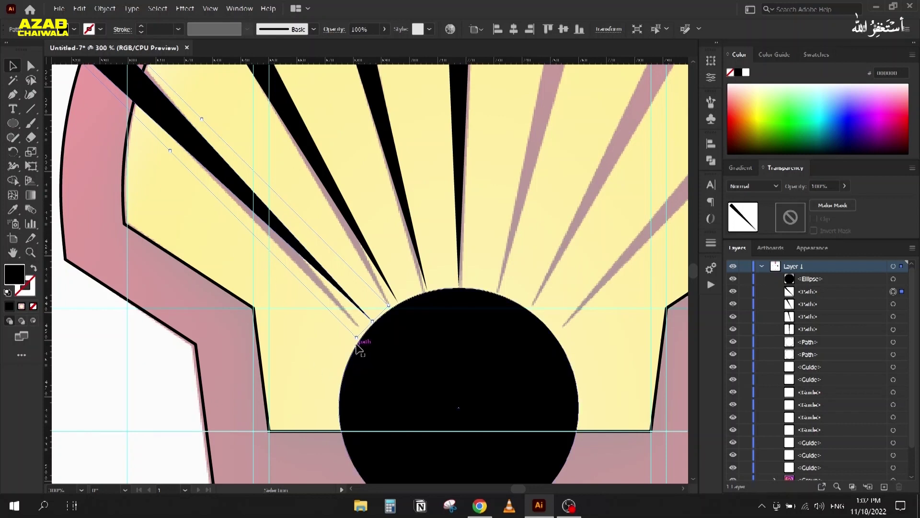
mouse_move(355, 342)
left_mouse_down()
mouse_move(345, 357)
mouse_move(356, 357)
left_mouse_up()
left_click(377, 311)
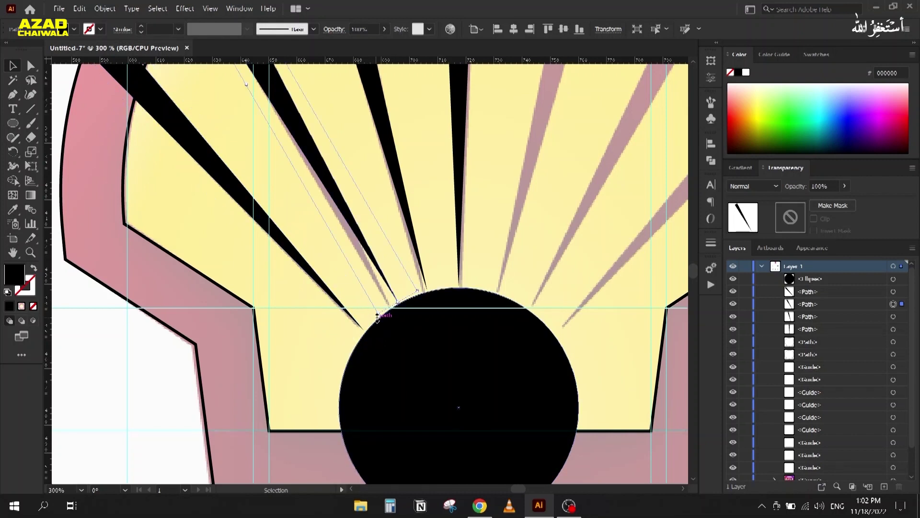
left_click_drag(376, 320, 371, 327)
left_click(400, 180)
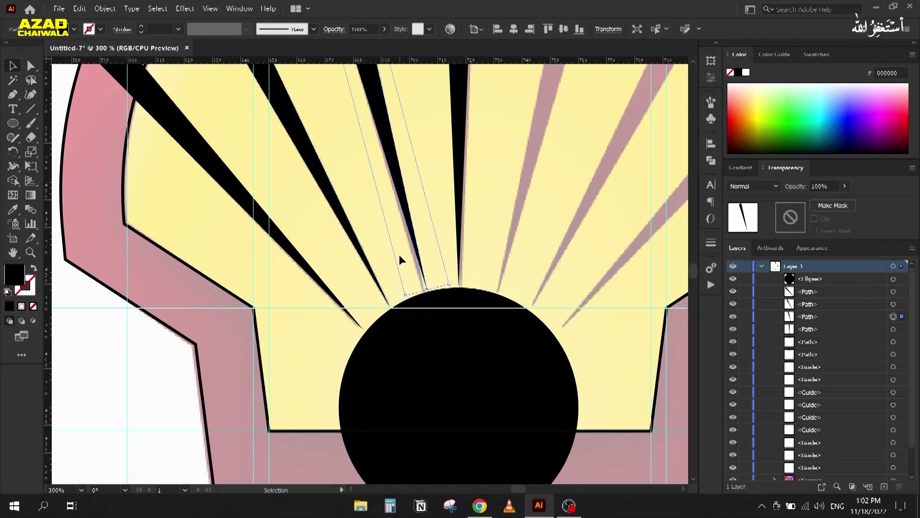
left_click_drag(409, 294, 400, 303)
- Delete the black guide circle at the shell's base
scroll(309, 269, "down", 4)
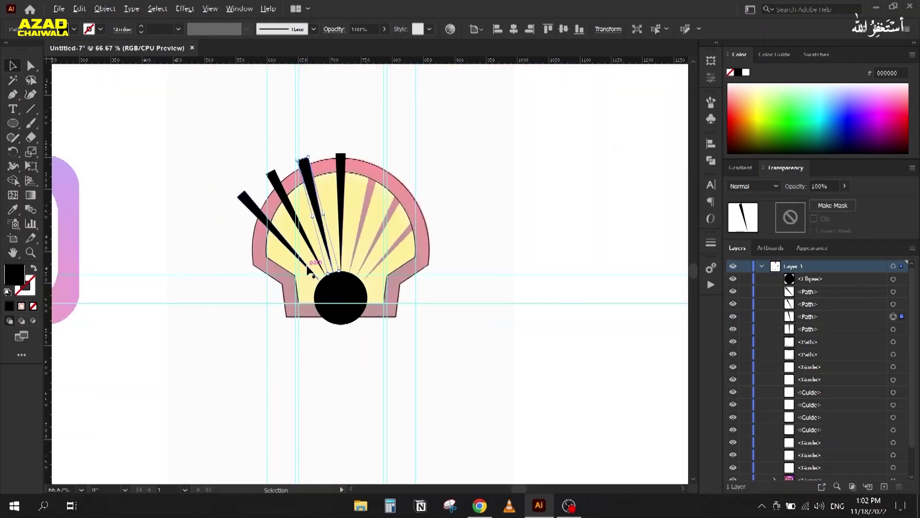
scroll(350, 243, "up", 2)
scroll(173, 186, "down", 1)
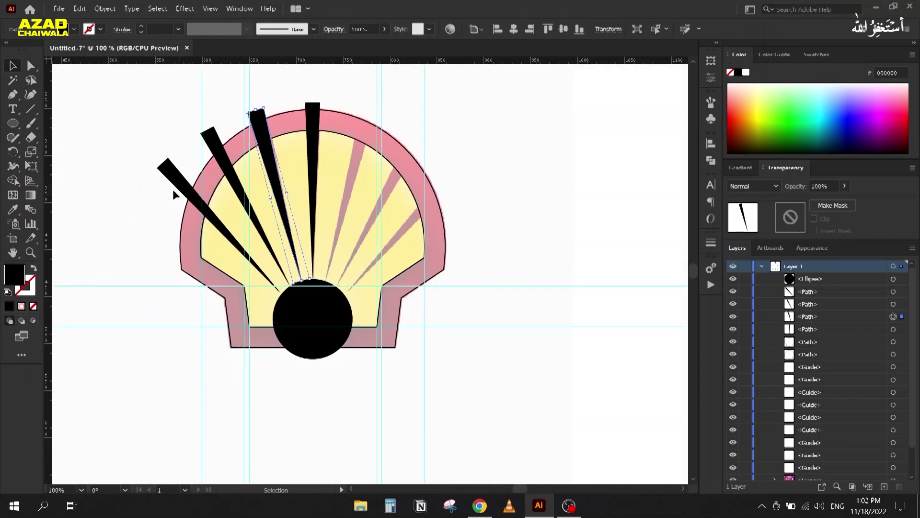
left_click(173, 177)
left_click(218, 151, "shift")
left_click(262, 125, "shift")
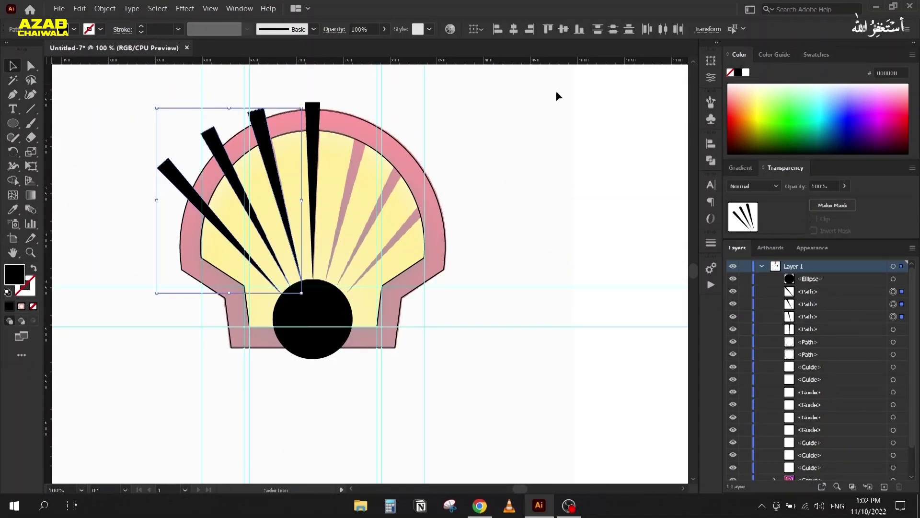
left_click(312, 342)
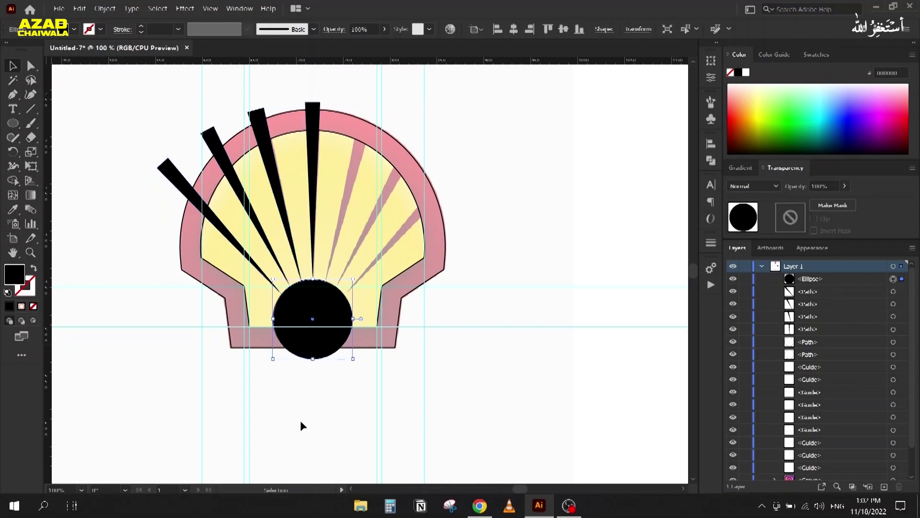
key("Delete")
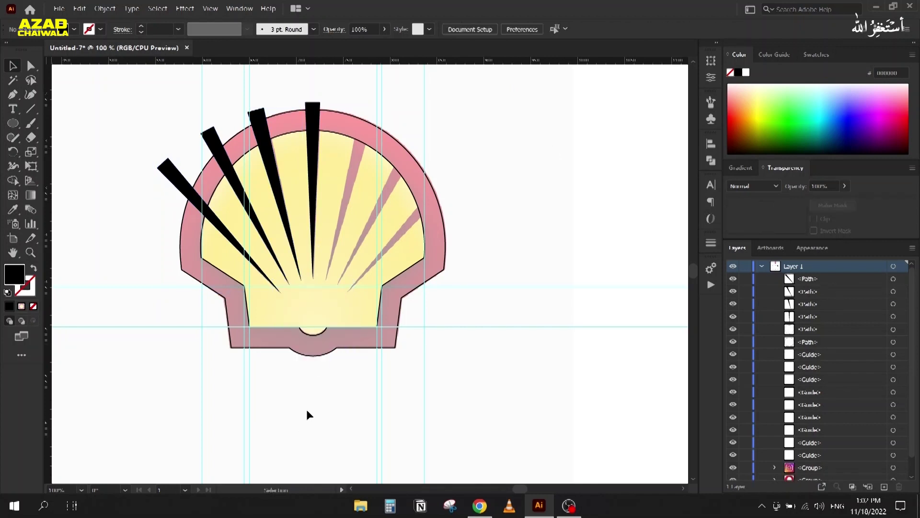
- Reflect a copy of the three left rays across a vertical axis through the middle of the shell's bottom notch
left_click(174, 179)
left_click(212, 140, "shift")
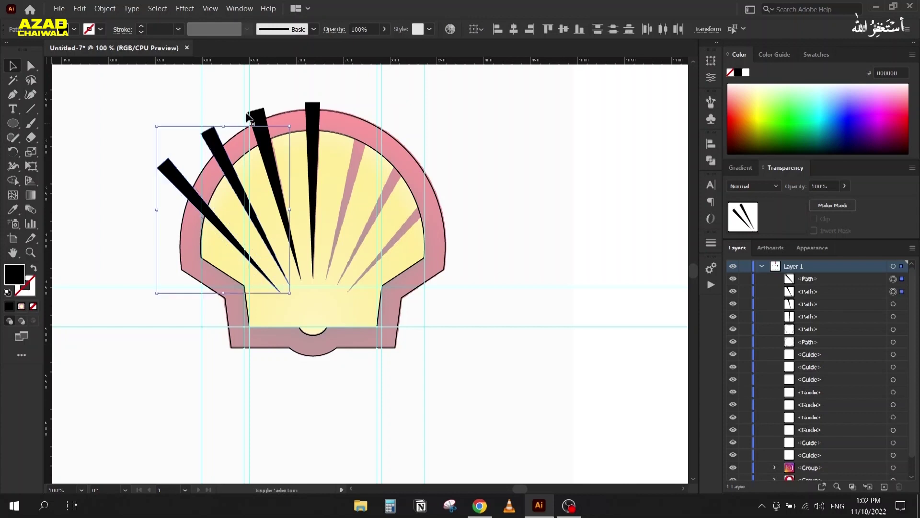
left_click(260, 113, "shift")
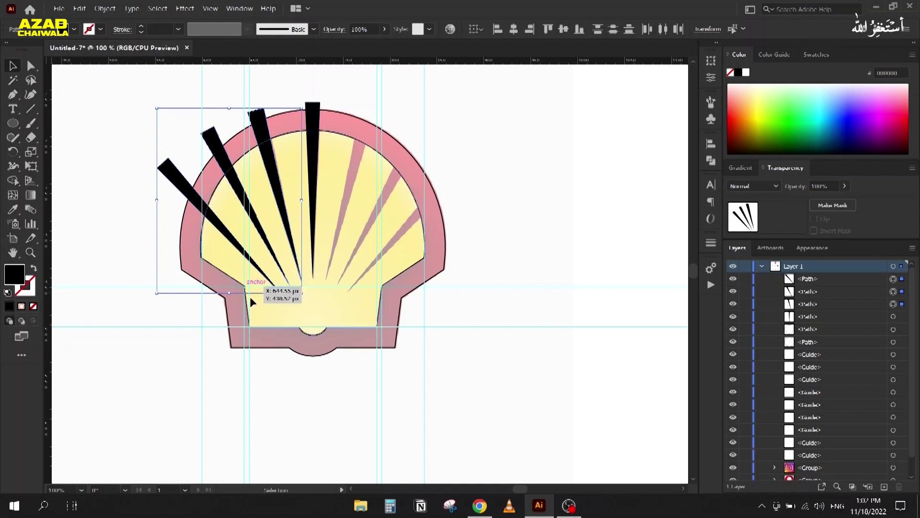
left_click_drag(12, 151, 54, 167)
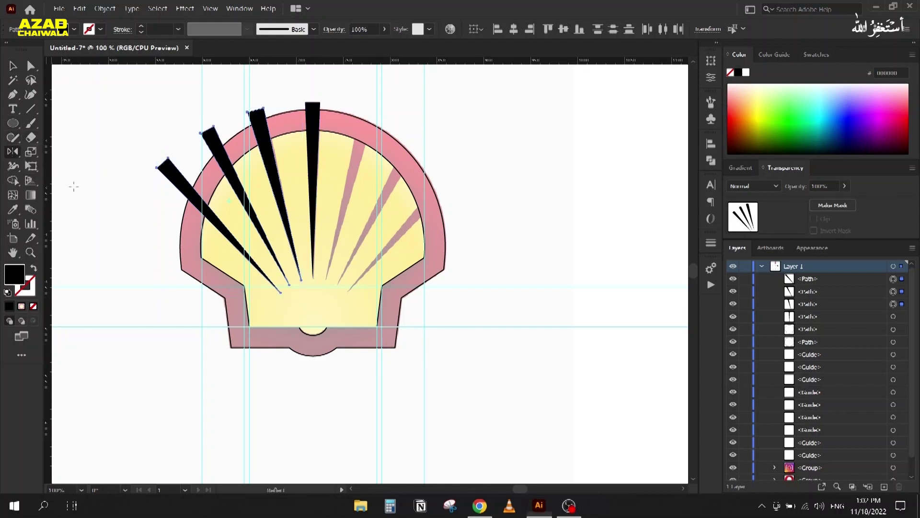
left_click(313, 334, "alt")
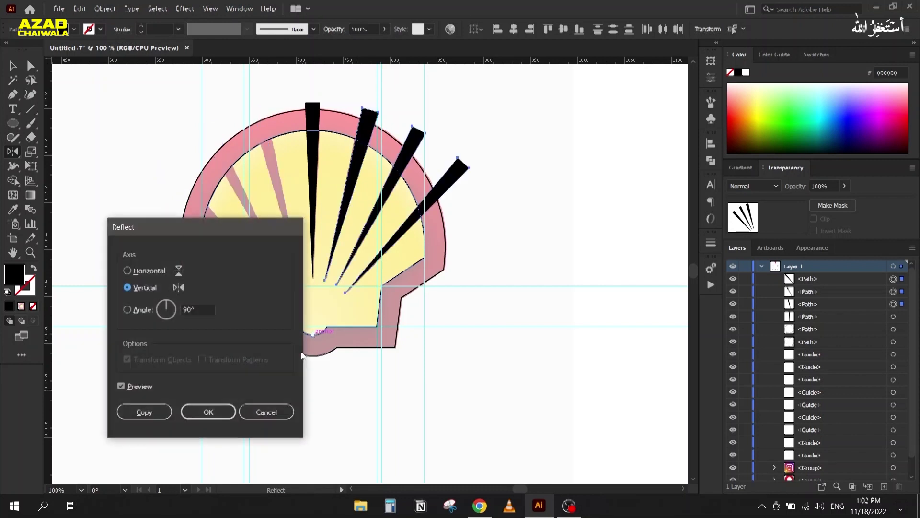
left_click_drag(184, 233, 492, 152)
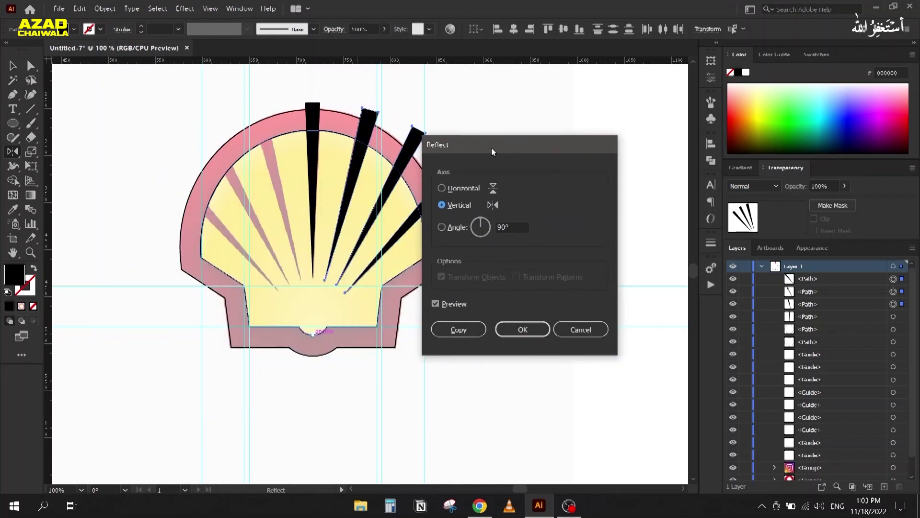
left_click(446, 331)
left_click(13, 67)
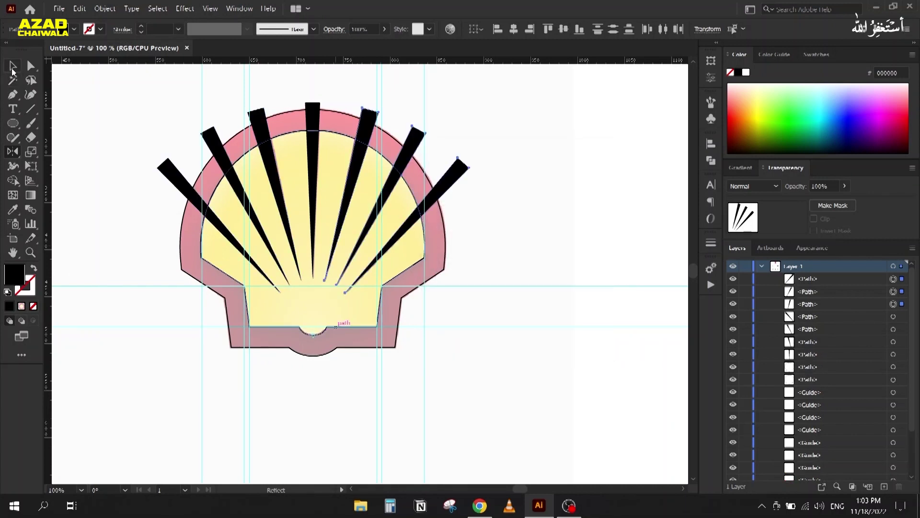
left_click(163, 114)
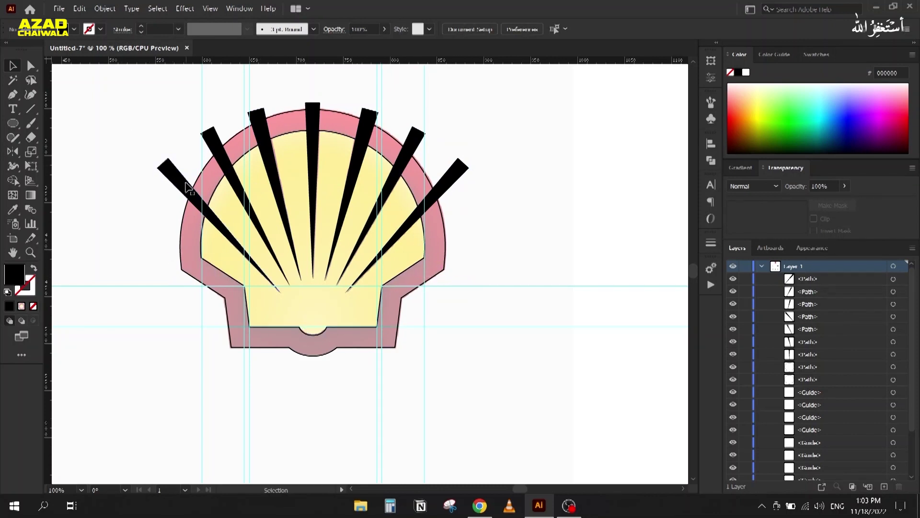
left_click(194, 195)
left_click(255, 133, "shift")
left_click(257, 136, "shift")
left_click(313, 132, "shift")
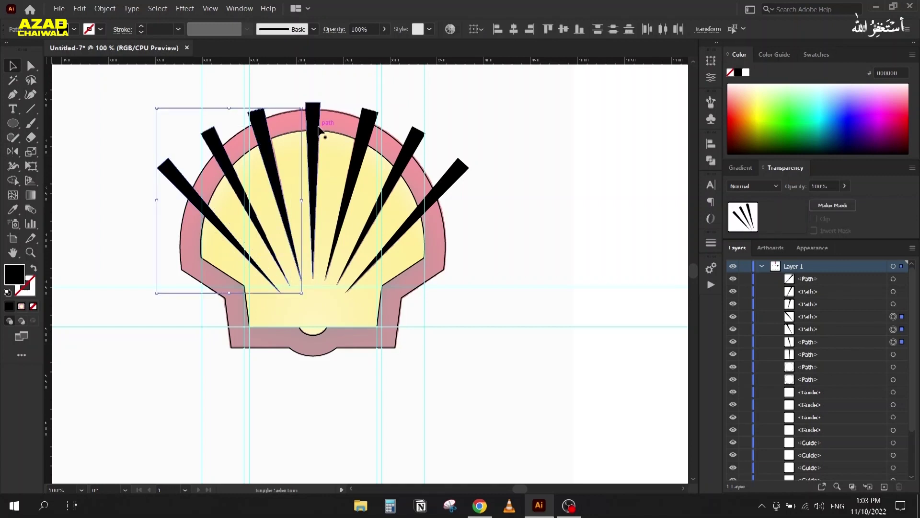
left_click(367, 125, "shift")
left_click(415, 146, "shift")
left_click(443, 183, "shift")
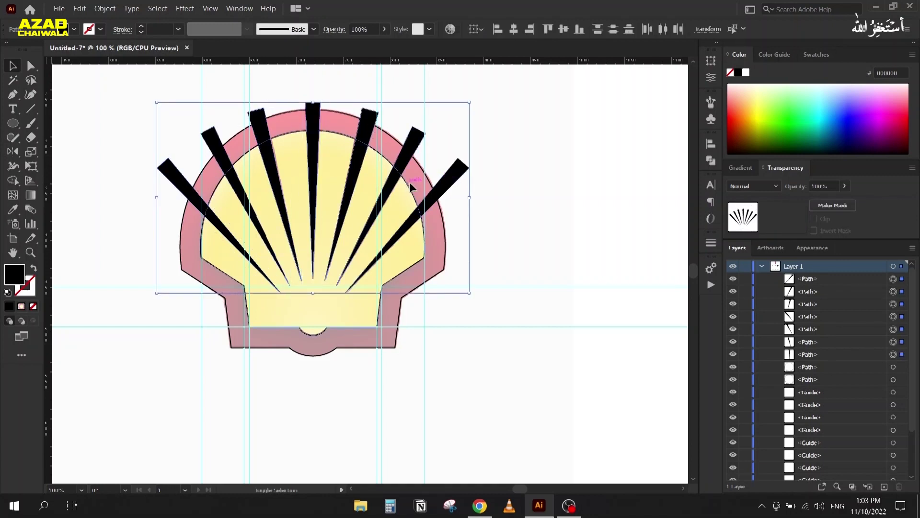
left_click(252, 290, "shift")
left_click(108, 259)
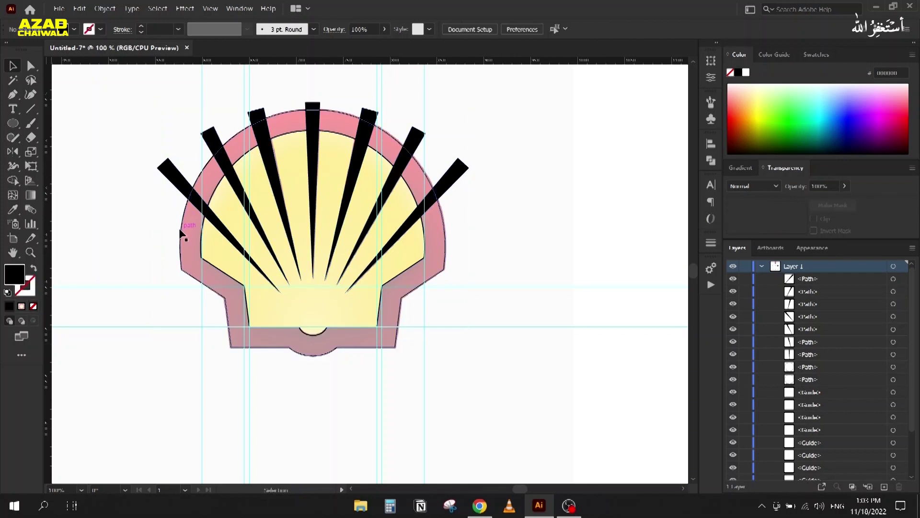
- Subtract all seven black rays from the inner shell outline with Minus Front, leaving the outer outline out of the operation
left_click_drag(136, 120, 418, 283)
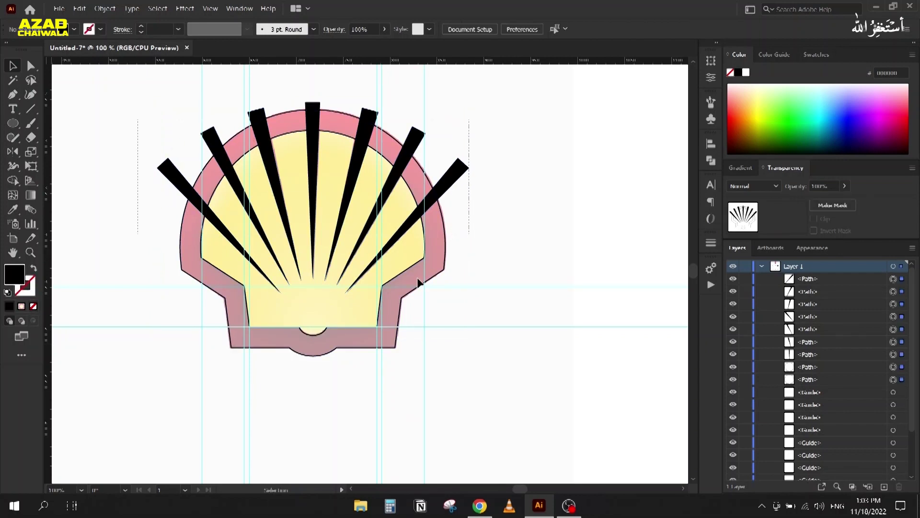
left_click(447, 247, "shift")
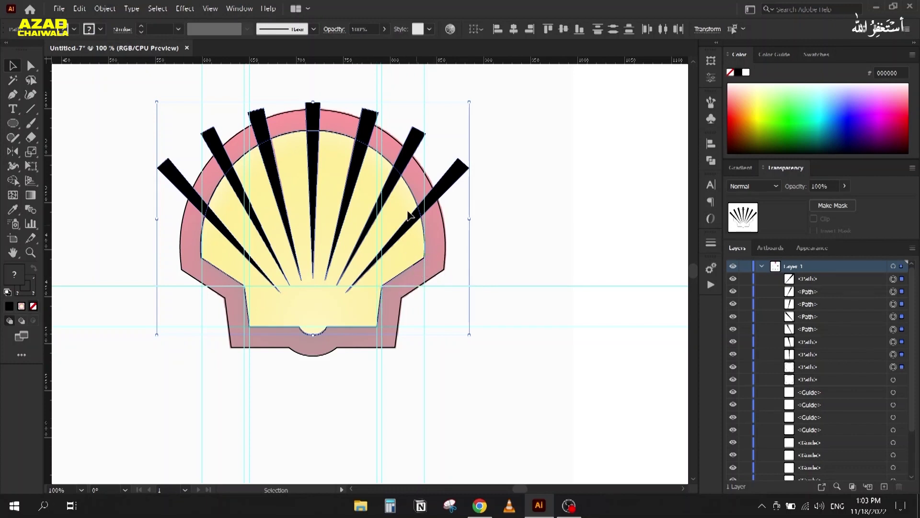
left_click(712, 160)
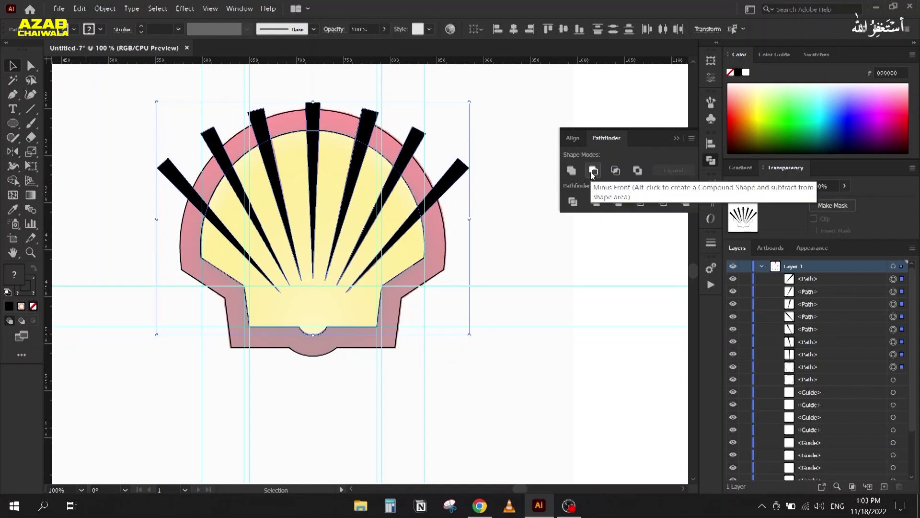
left_click(593, 173)
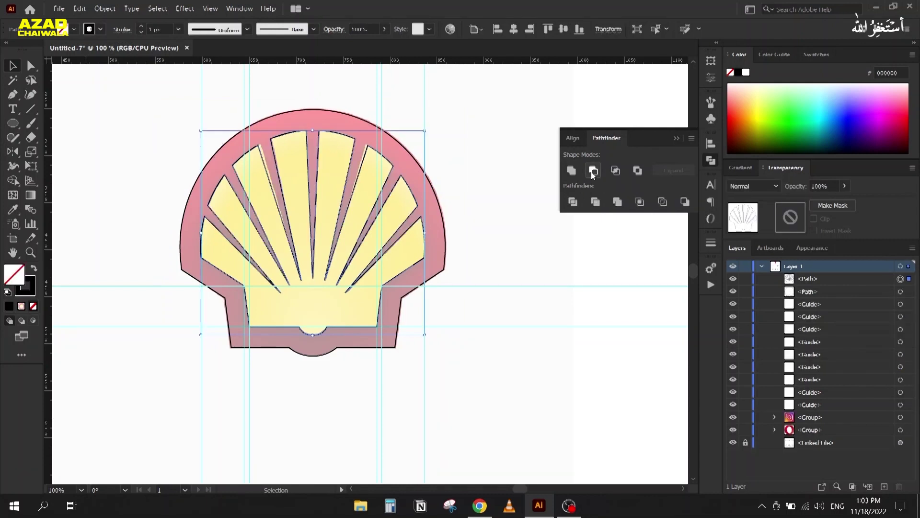
left_click(676, 139)
- Clear all guides from the document and hide the rulers
scroll(466, 179, "down", 2)
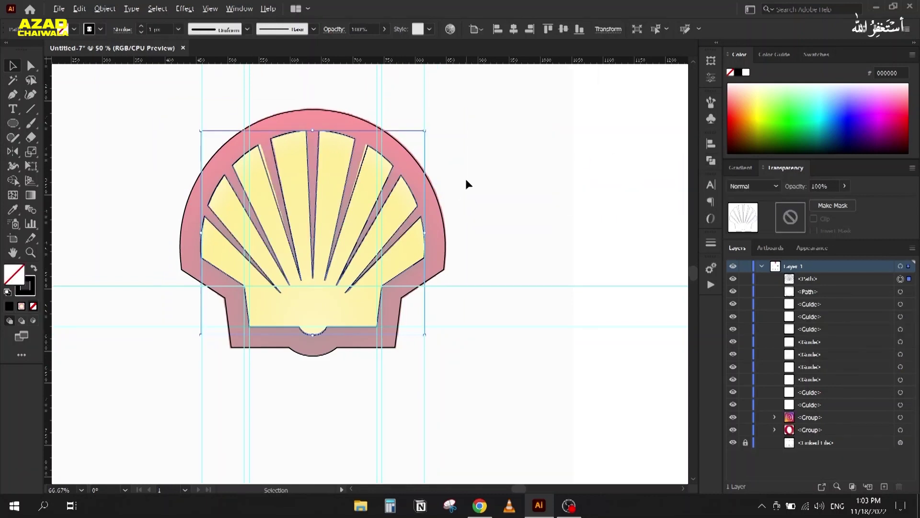
scroll(302, 189, "down", 2)
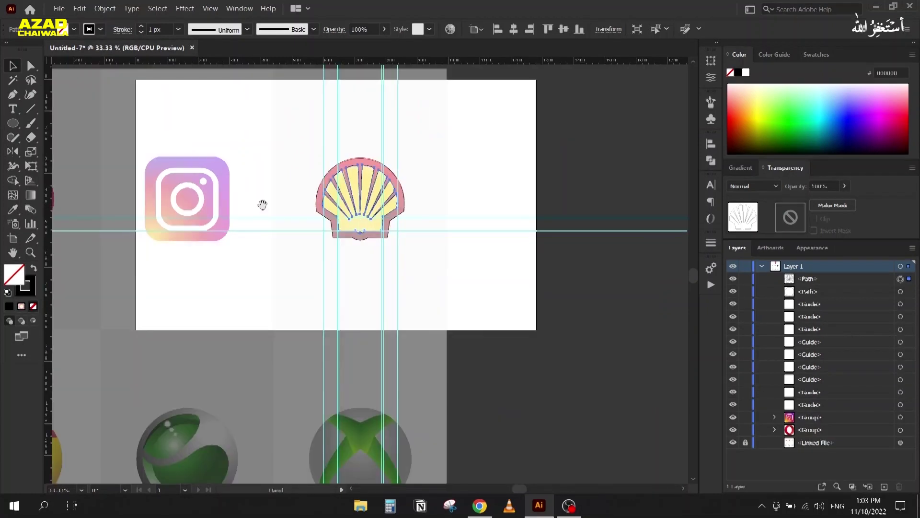
left_click_drag(352, 223, 440, 244)
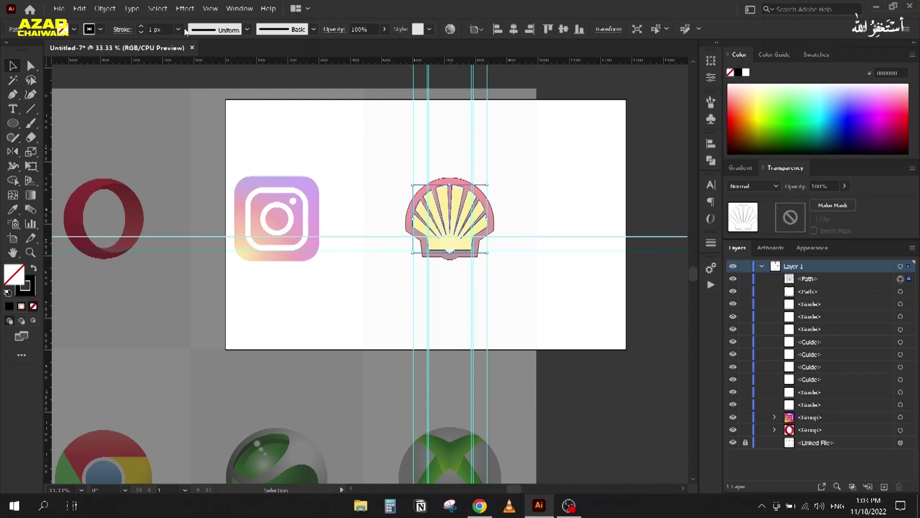
left_click(206, 8)
mouse_move(311, 419)
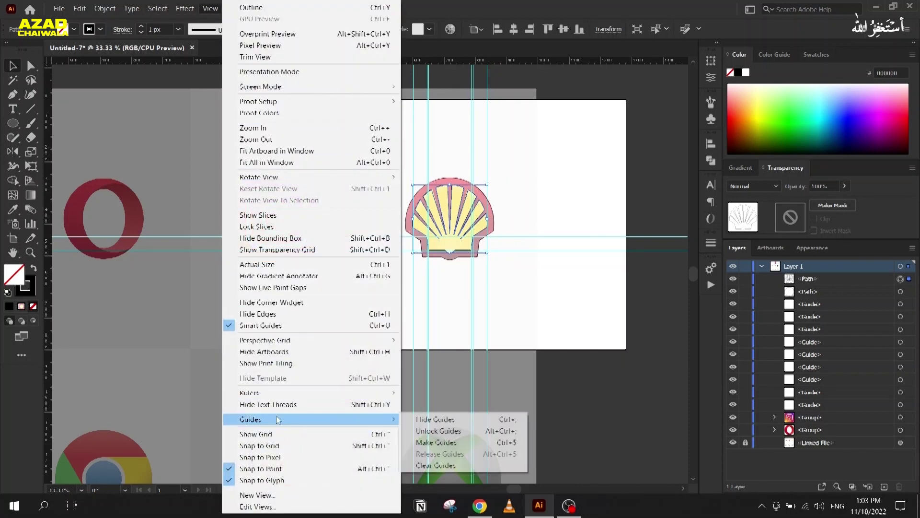
left_click(446, 465)
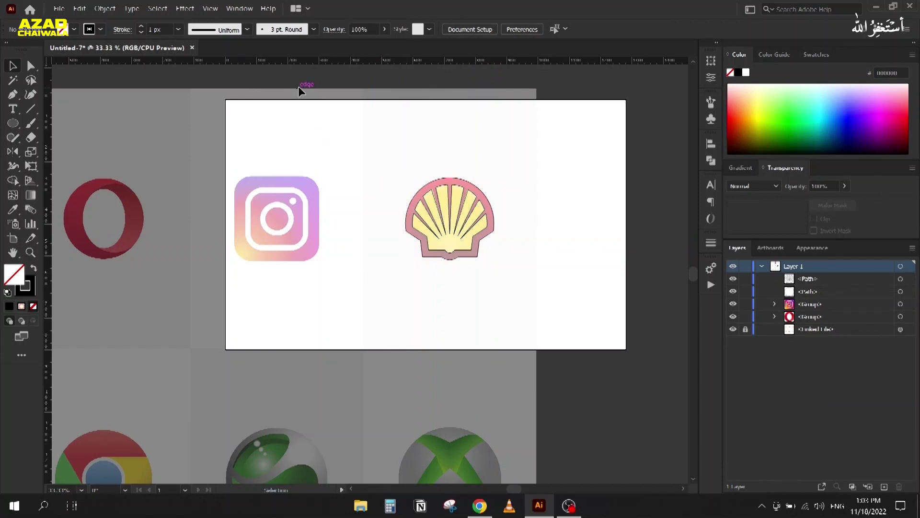
key("ctrl+r")
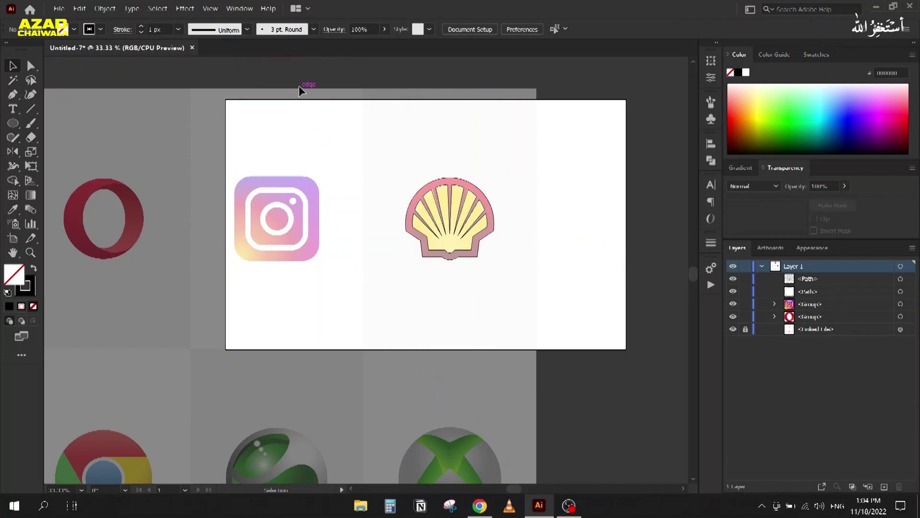
- Unlock the linked reference image and raise its opacity to 100%
left_click(745, 329)
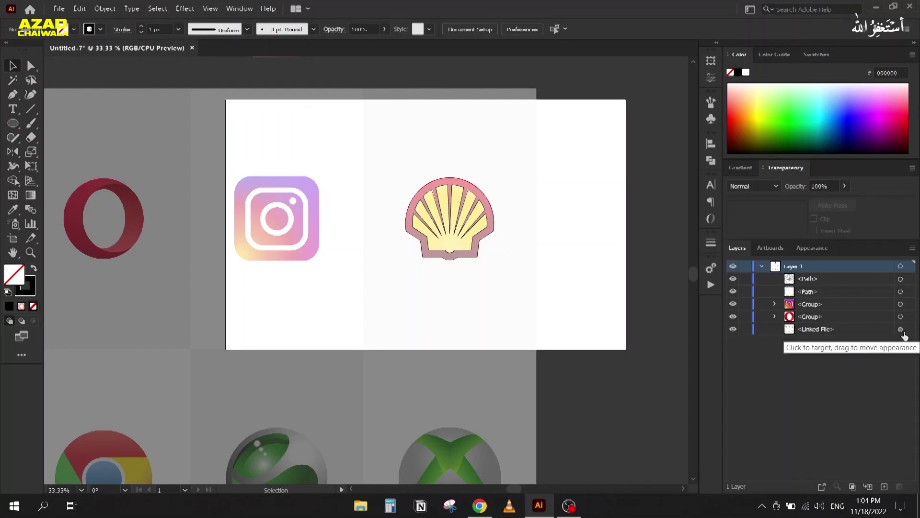
left_click(901, 331)
left_click(845, 186)
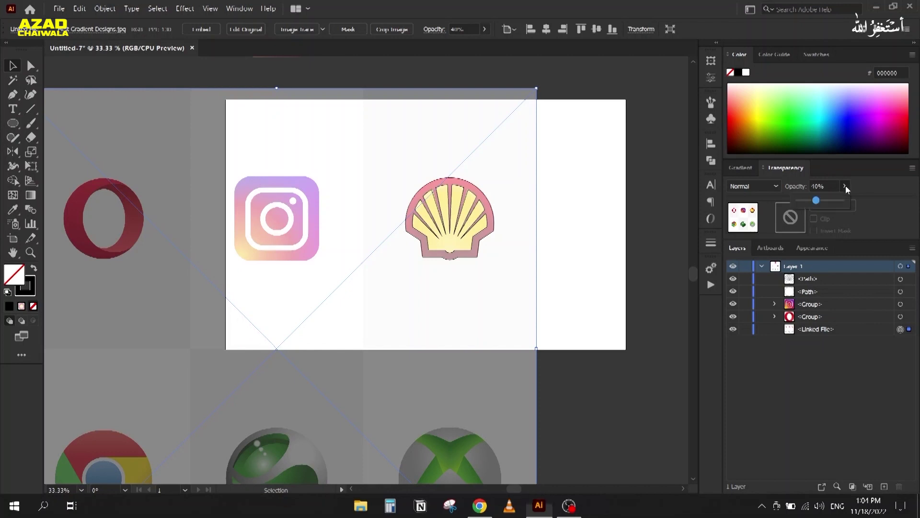
left_click_drag(816, 200, 841, 200)
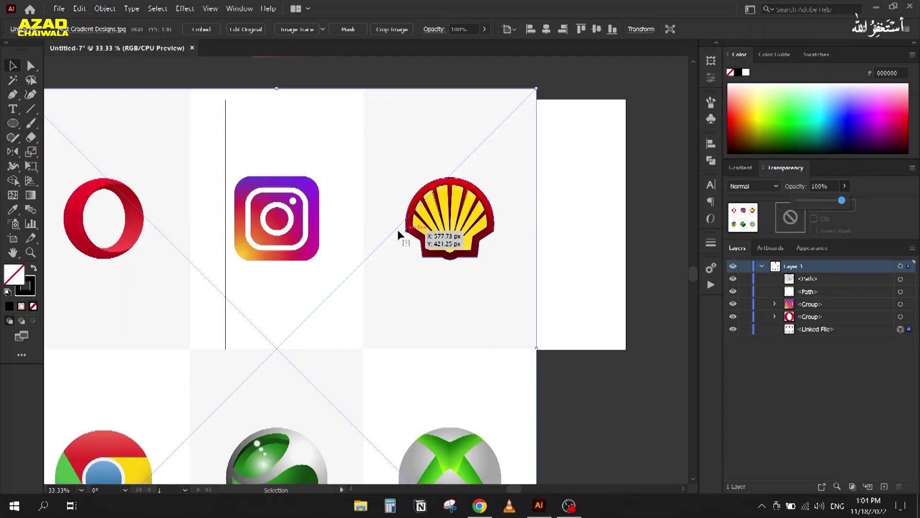
- Shift the reference image to the left so its Shell logo sits beside the traced outlines, and lock it
key("ctrl+minus")
left_click_drag(216, 257, 486, 262)
left_click_drag(663, 340, 246, 318)
scroll(320, 149, "up", 1)
key("ctrl+2")
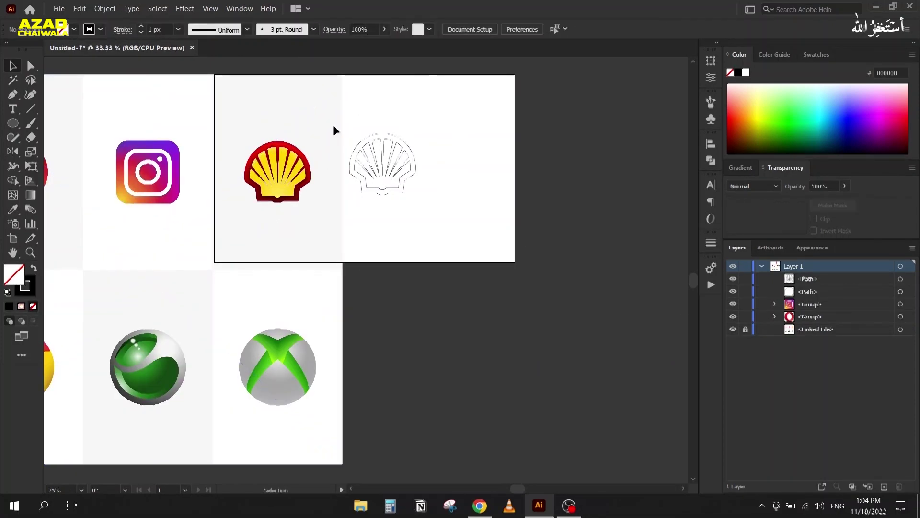
- Enlarge both shell outlines together to about 1.7 times their size and position them to the right of the reference logo
scroll(332, 124, "up", 2)
mouse_move(369, 146)
left_mouse_down()
mouse_move(499, 254)
mouse_move(587, 347)
left_mouse_up()
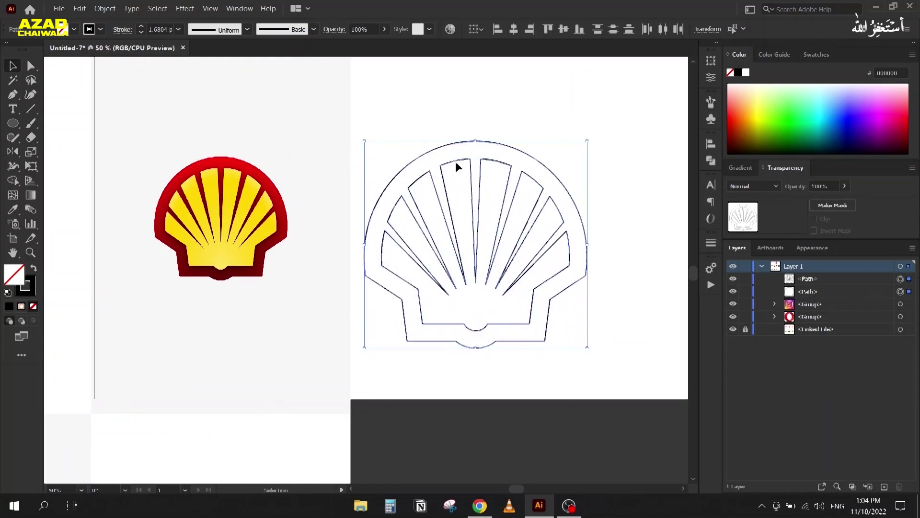
left_click_drag(456, 159, 486, 141)
left_click(445, 102)
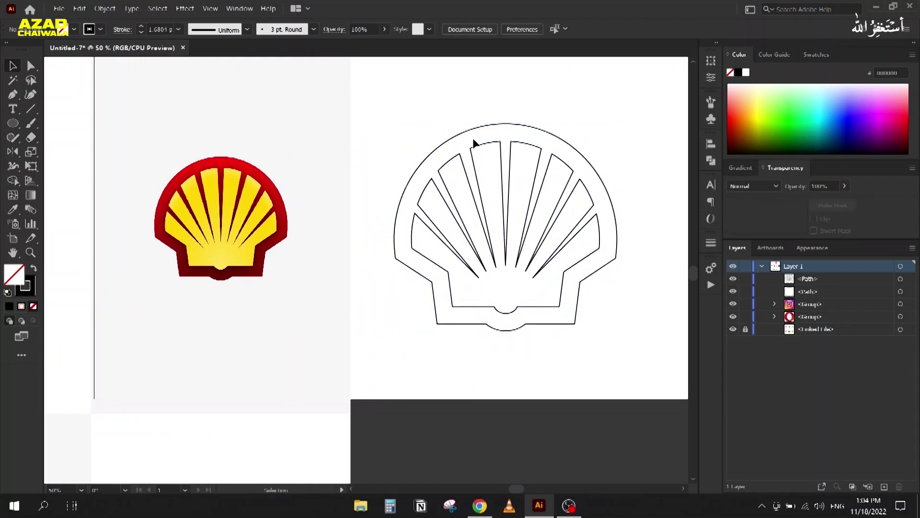
- Fill the inner shell shape with yellow and the outer shape with red, both sampled from the reference logo
left_click(481, 149)
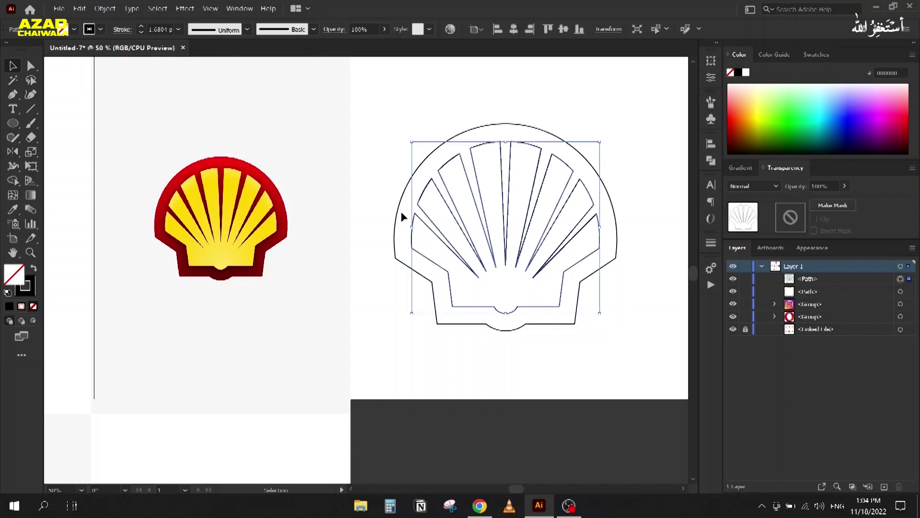
key("i")
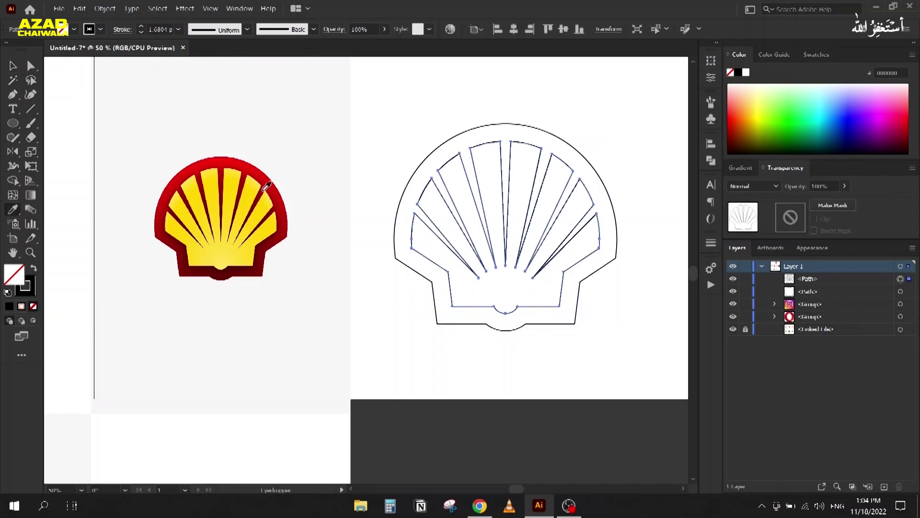
left_click(230, 200)
left_click(468, 136, "ctrl")
left_click(199, 169)
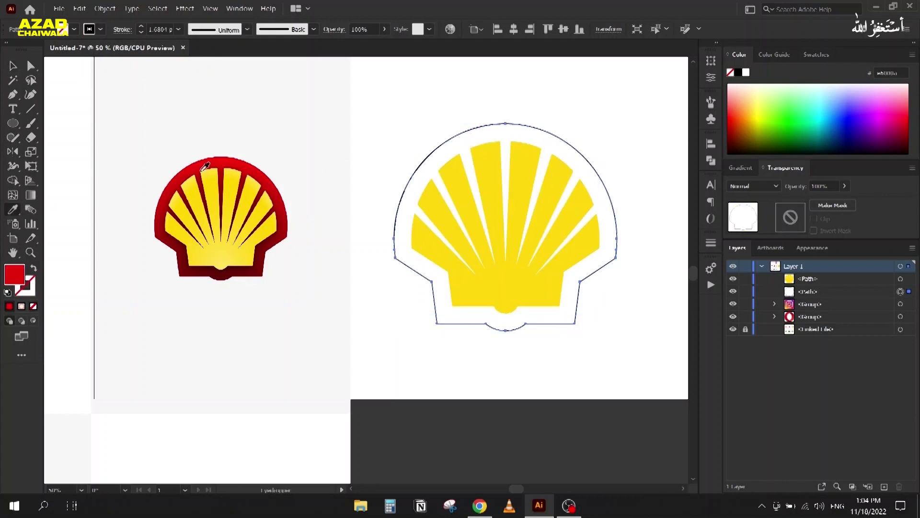
key("v")
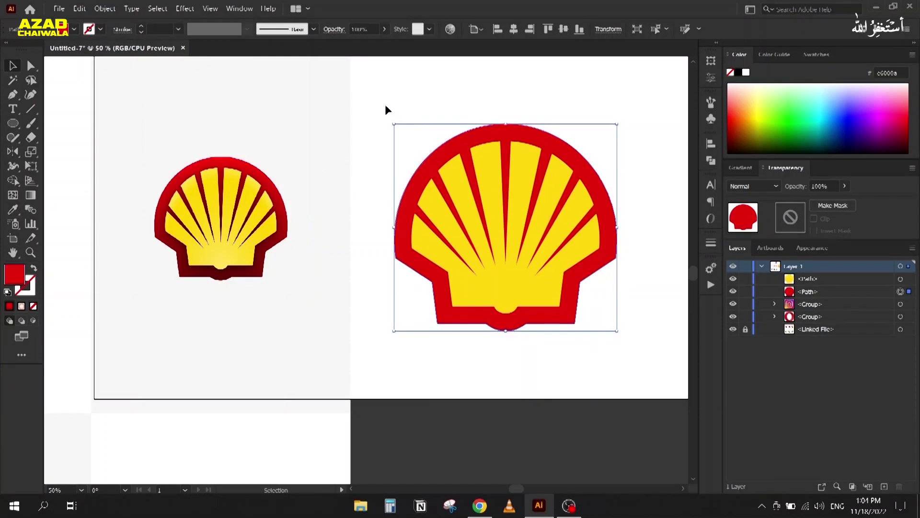
left_click(384, 105)
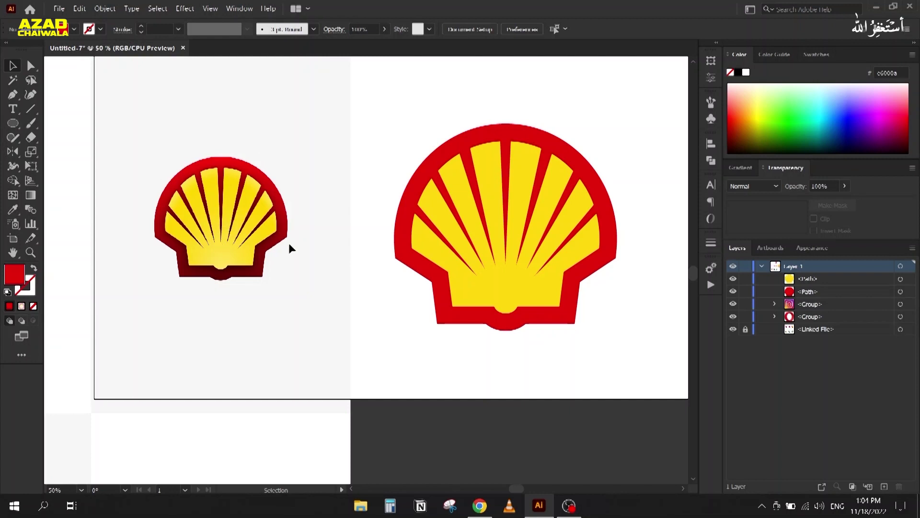
- Apply a white-to-black linear gradient to the inner shell shape, running vertically from its top to its base at -90°
left_click(497, 186)
left_click(738, 167)
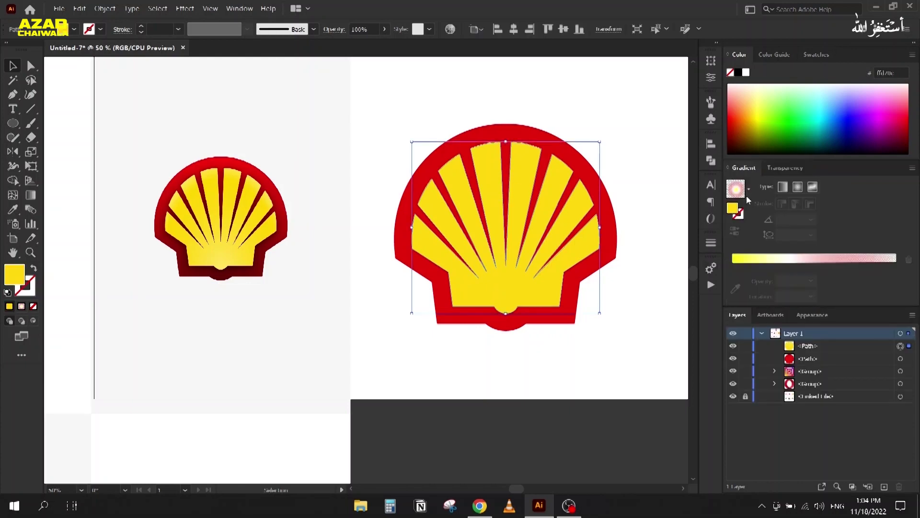
left_click(749, 189)
left_click(658, 209)
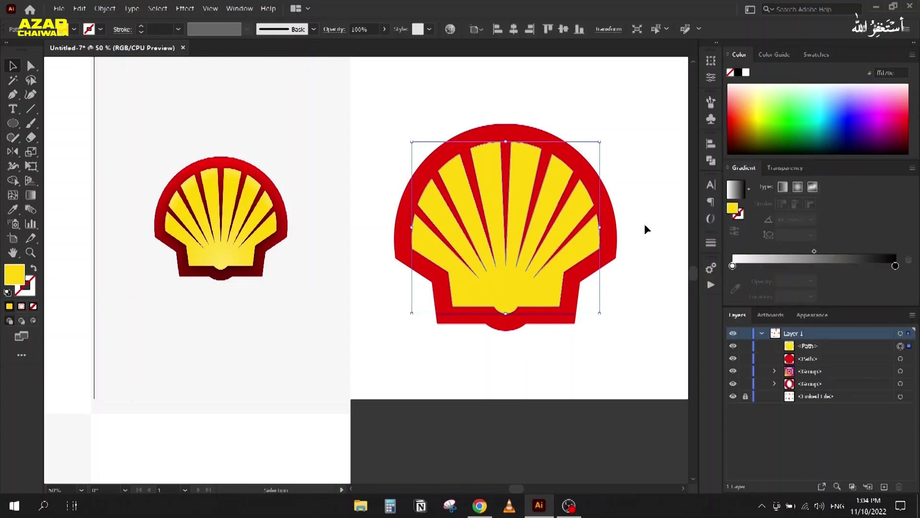
key("g")
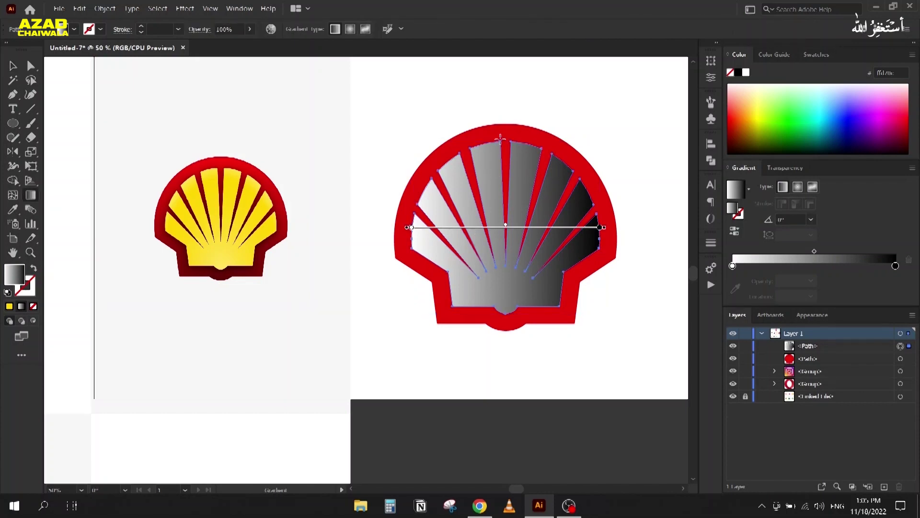
mouse_move(502, 139)
left_mouse_down()
mouse_move(506, 329)
mouse_move(506, 311)
left_mouse_up()
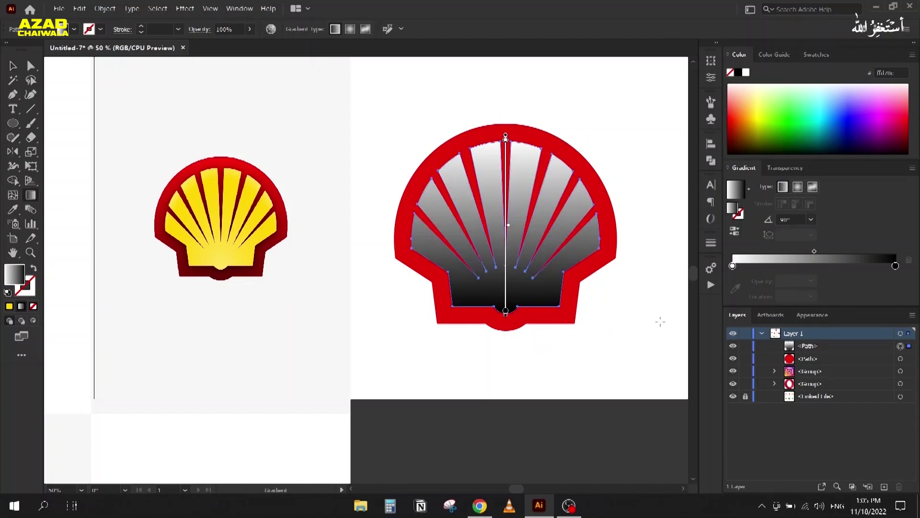
- Recolor the inner shell's gradient stops with the deep yellow of the reference's top and the pale yellow of its base
left_click(733, 266)
left_click(736, 288)
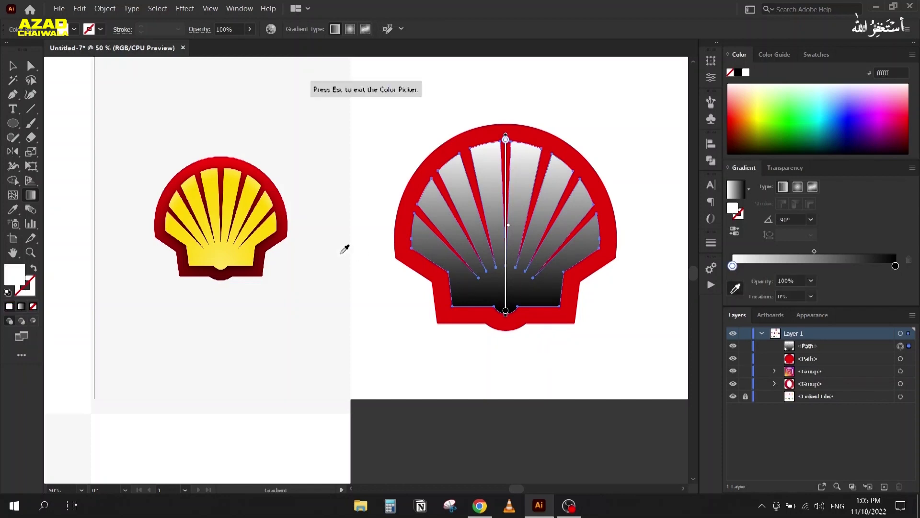
left_click(215, 178)
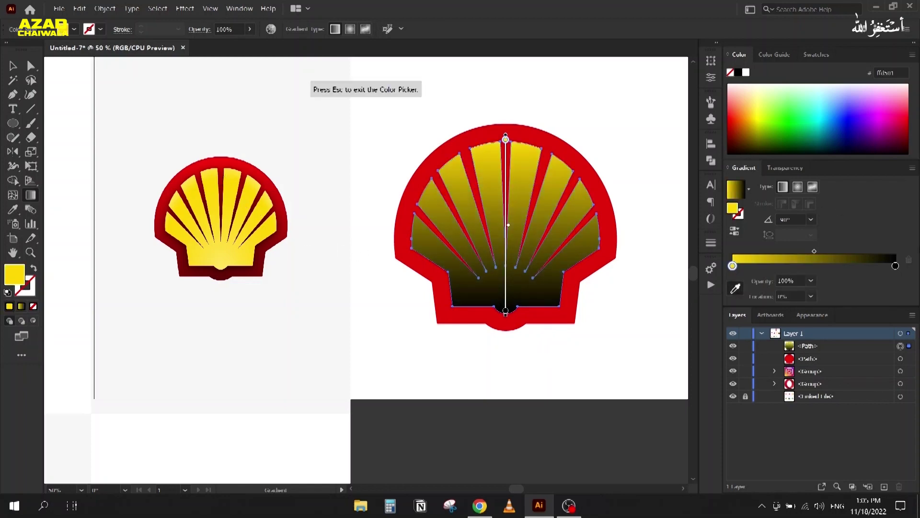
left_click(896, 265)
left_click(219, 267)
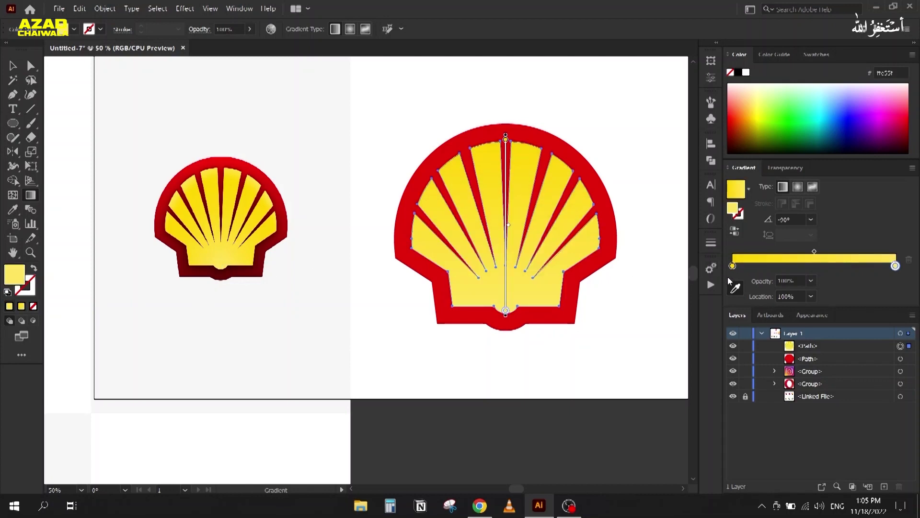
key("v")
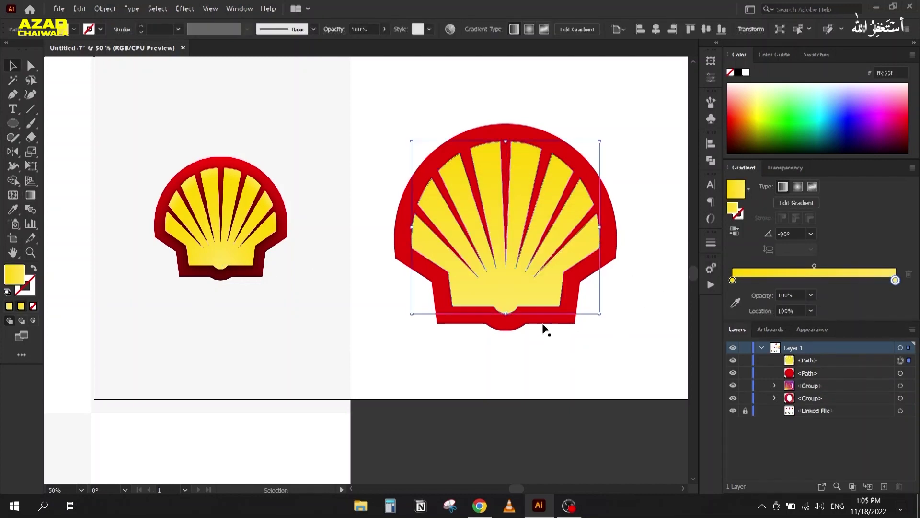
- Copy the inner shell's yellow gradient fill onto the red outer shell shape
left_click(543, 324)
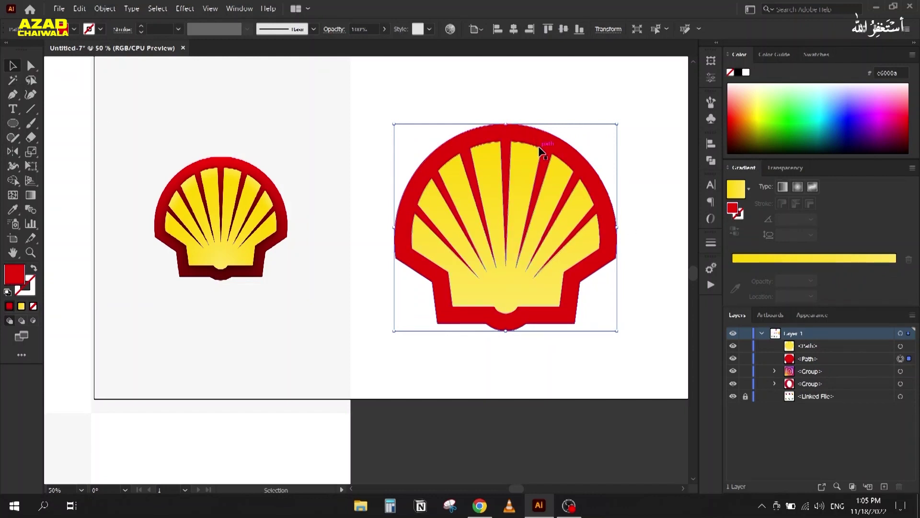
key("i")
left_click(528, 163)
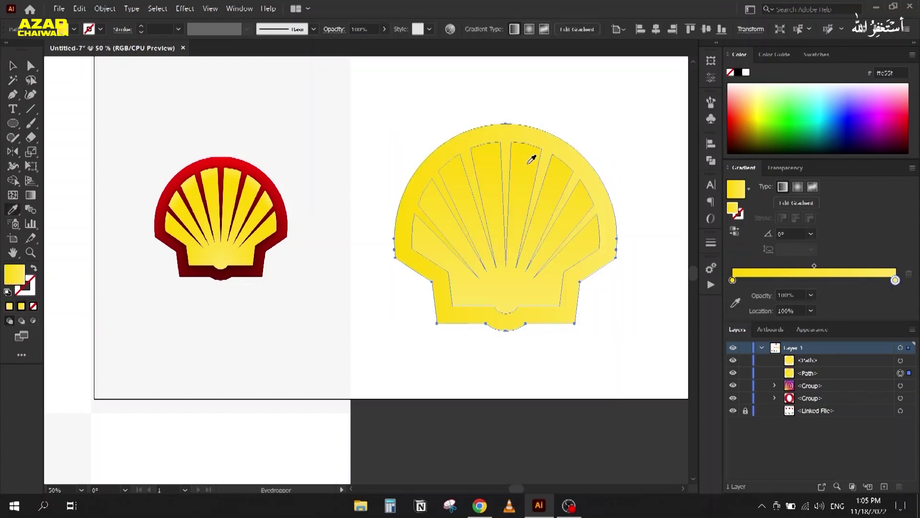
- Run the outer shape's gradient vertically from top to base and recolor its stops with the reference's bright red top and dark red base
key("g")
left_click_drag(507, 122, 526, 324)
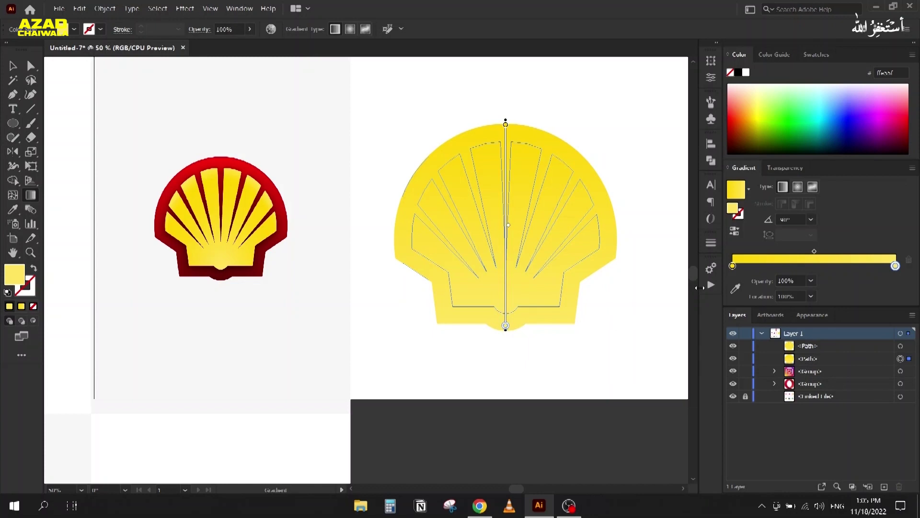
key("v")
left_click(734, 301)
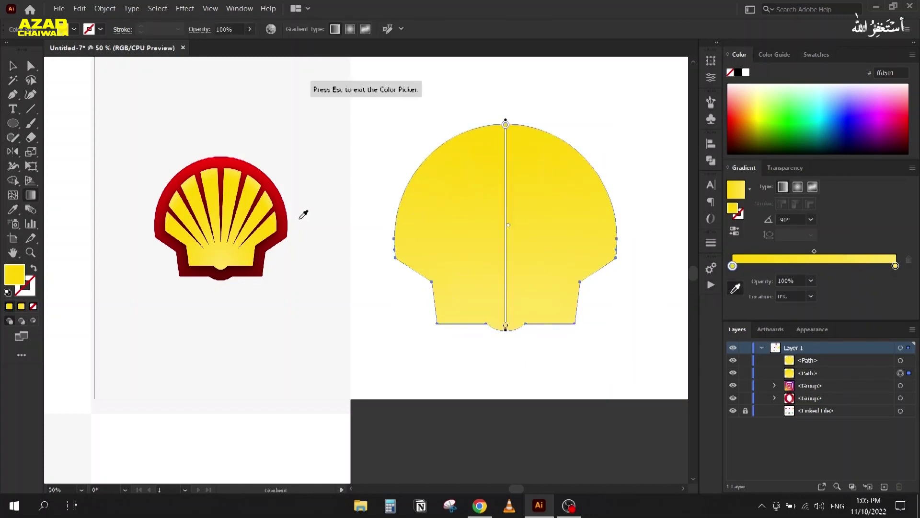
left_click(214, 162)
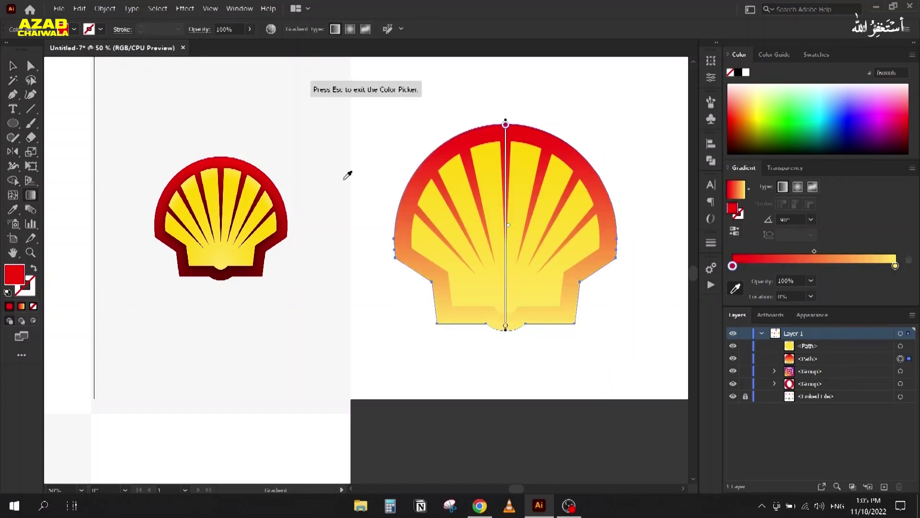
left_click(895, 266)
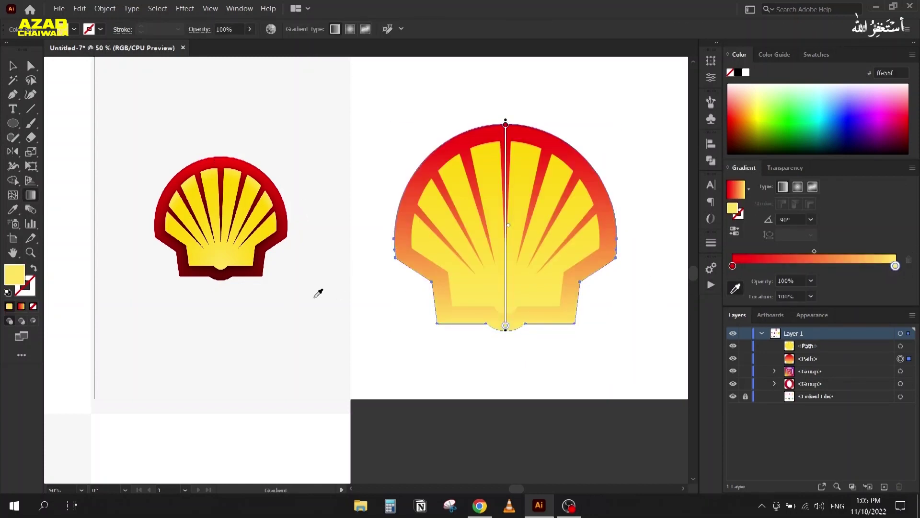
left_click(259, 268)
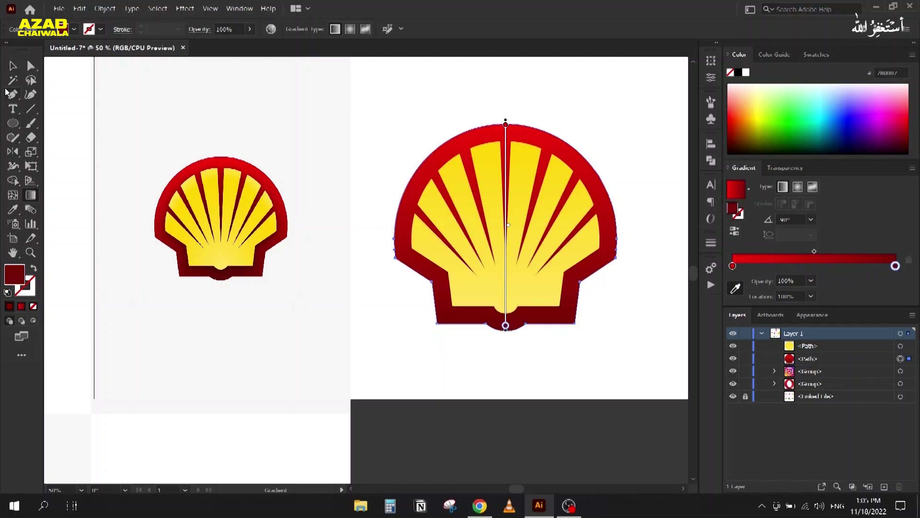
left_click(12, 66)
left_click(403, 133)
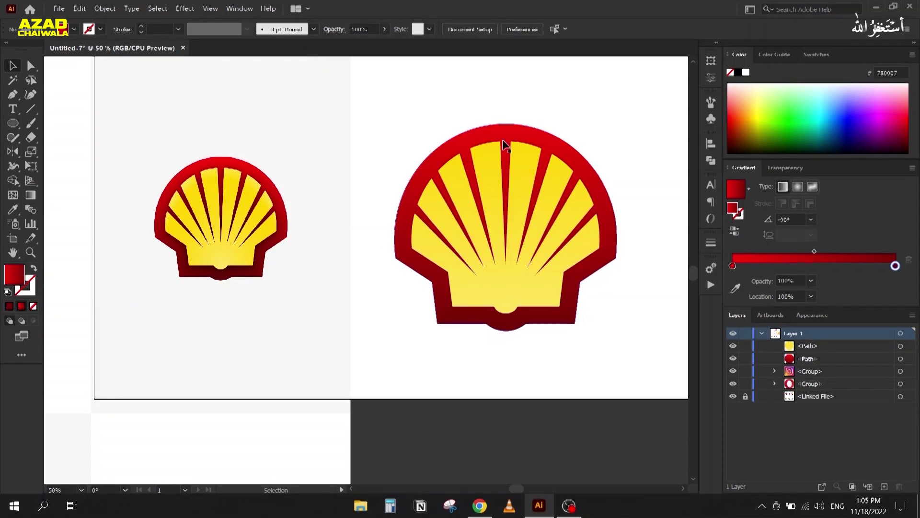
- Rearrange the inner shell's gradient stops to have pale yellow at the start and deep yellow at about 31%
left_click(481, 163)
left_click_drag(732, 281, 775, 281)
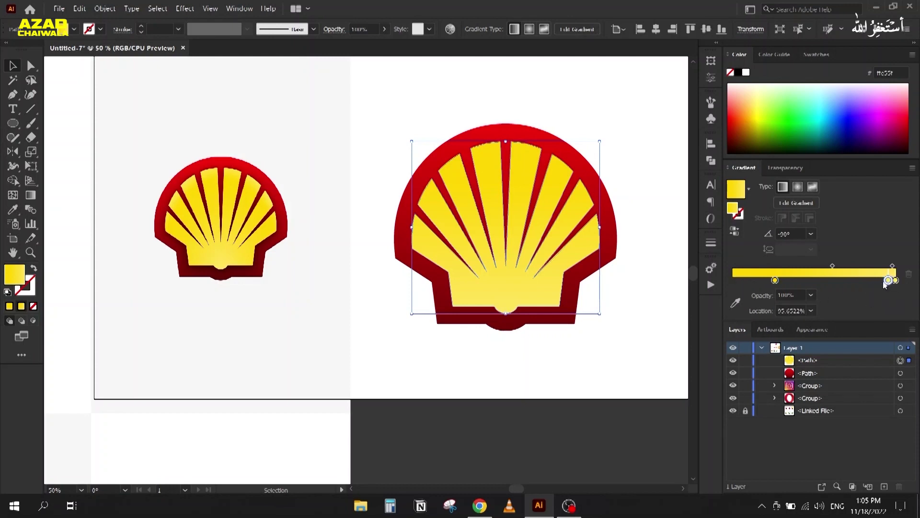
left_click(732, 281)
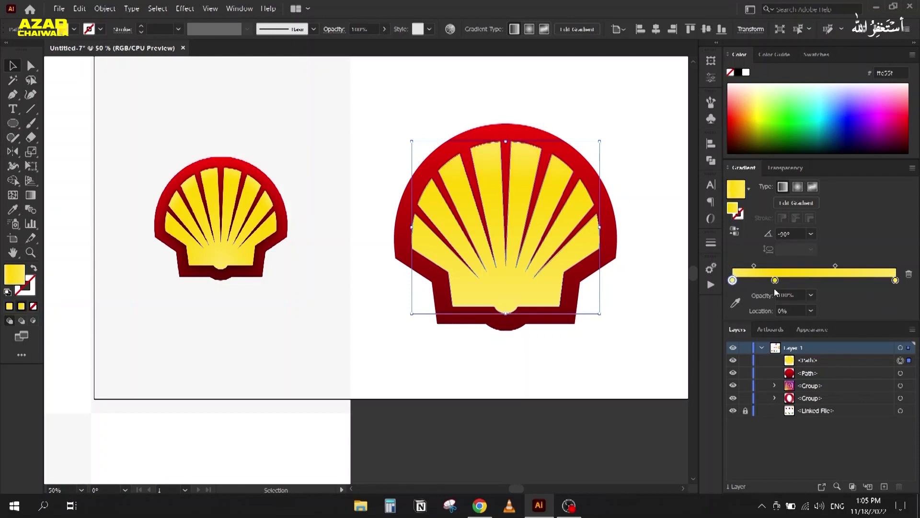
mouse_move(775, 281)
left_mouse_down()
mouse_move(795, 281)
mouse_move(786, 284)
left_mouse_up()
- Change the inner shell's gradient to radial, centered at the shell's base and extending up to its top edge
left_click(797, 188)
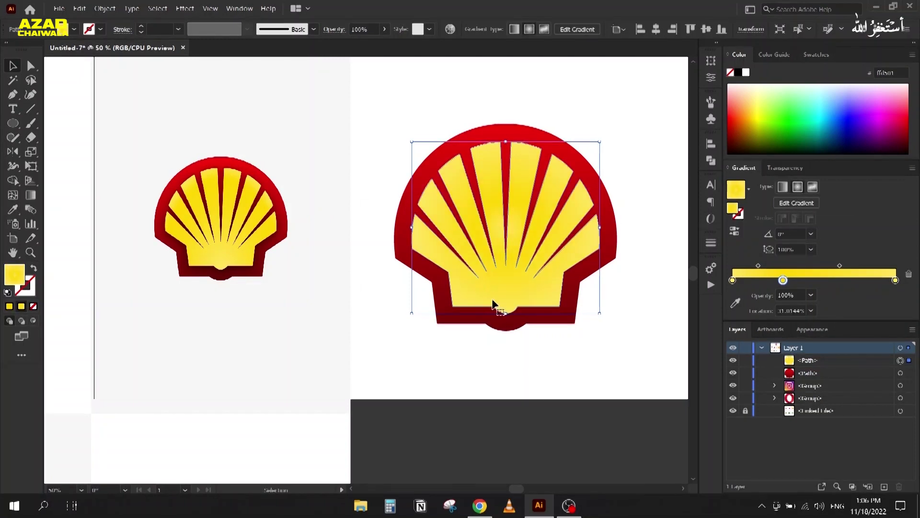
key("g")
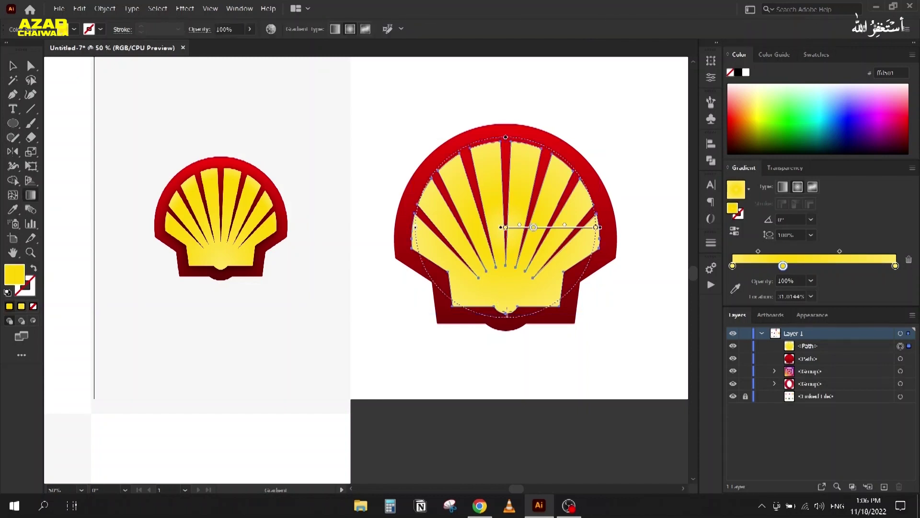
left_click_drag(505, 319, 507, 139)
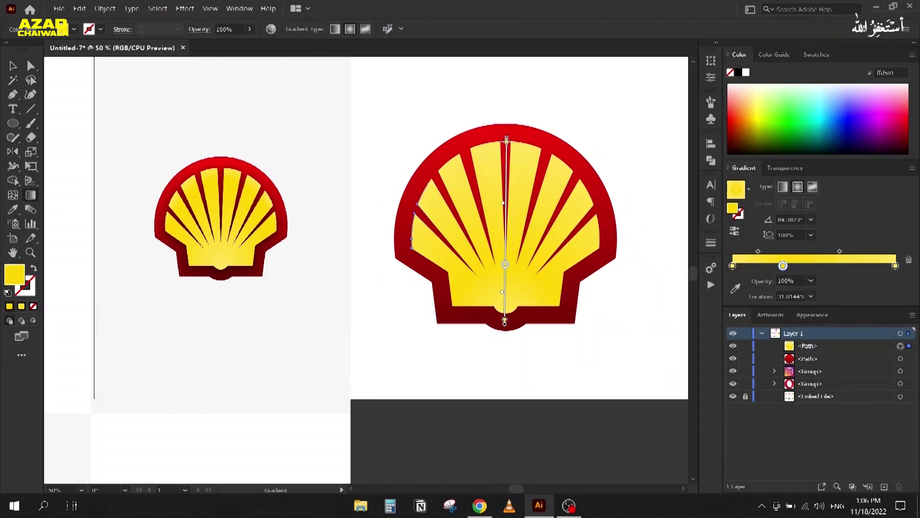
- Shift the radial gradient's outer midpoint toward the shell's top and narrow the gradient ellipse to an aspect ratio of about 71%
left_click_drag(504, 205, 504, 164)
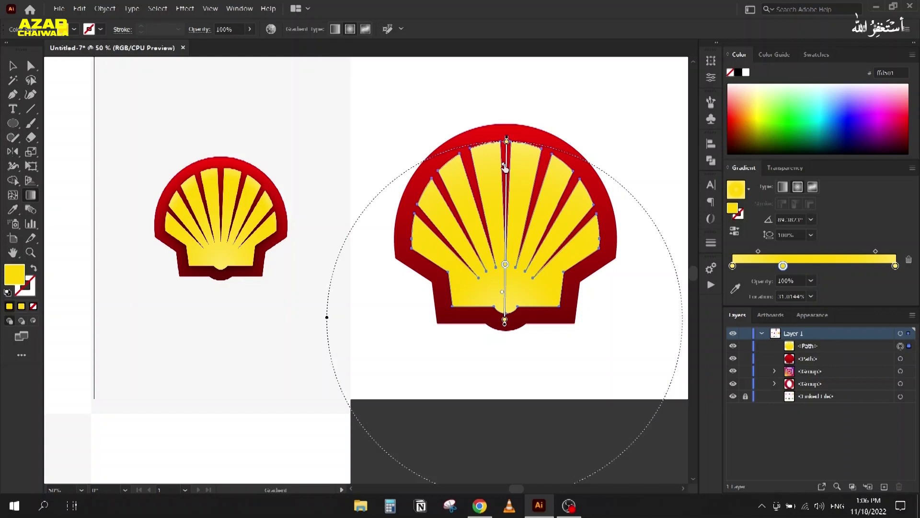
mouse_move(329, 312)
left_mouse_down()
mouse_move(381, 305)
mouse_move(379, 313)
left_mouse_up()
key("ctrl+z")
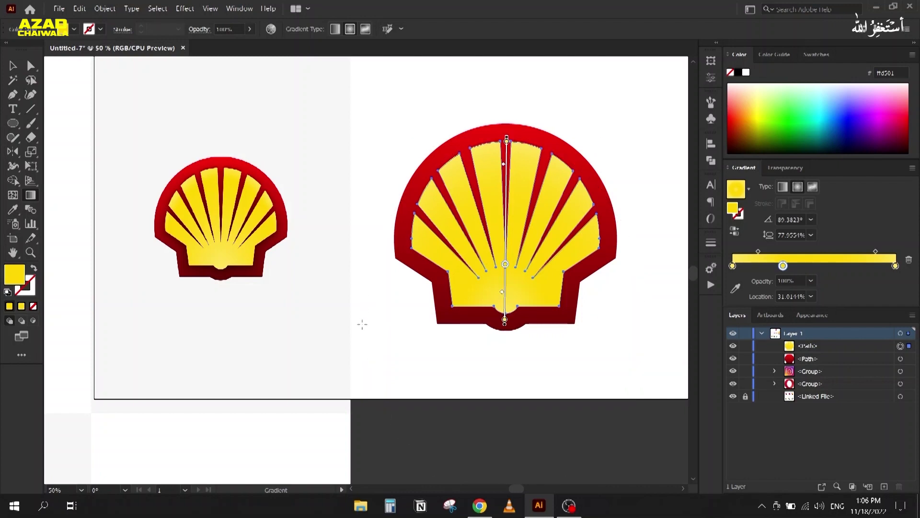
left_click_drag(370, 321, 379, 315)
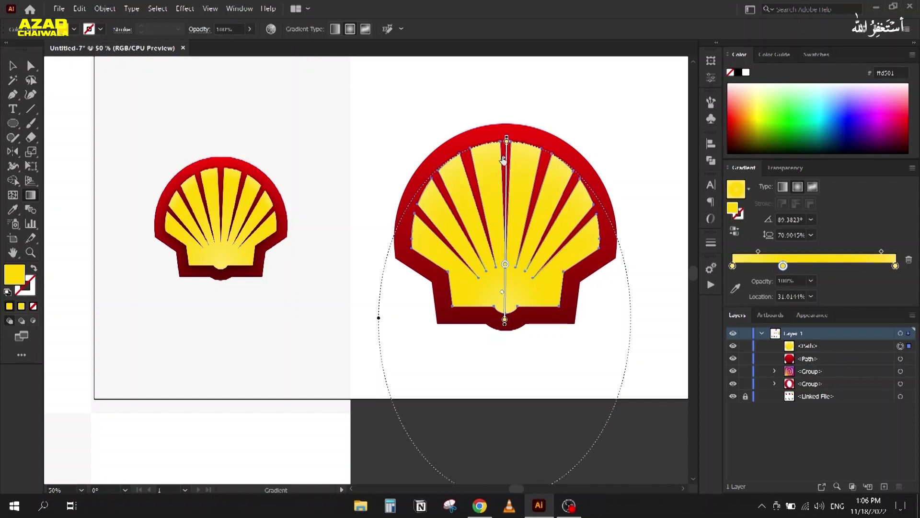
left_click(13, 65)
left_click(373, 192)
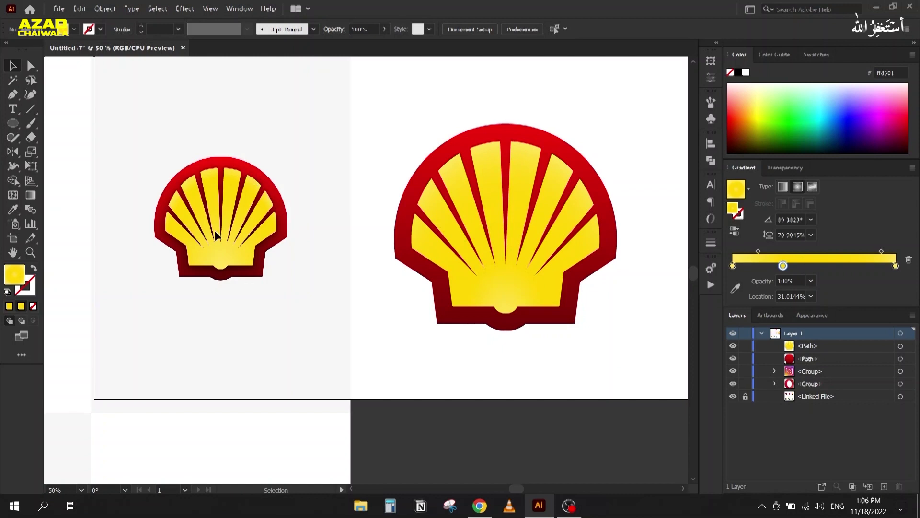
- Move the deep yellow stop of the inner shell's gradient farther outward and set the midpoint before it to about 45%
left_click(495, 284)
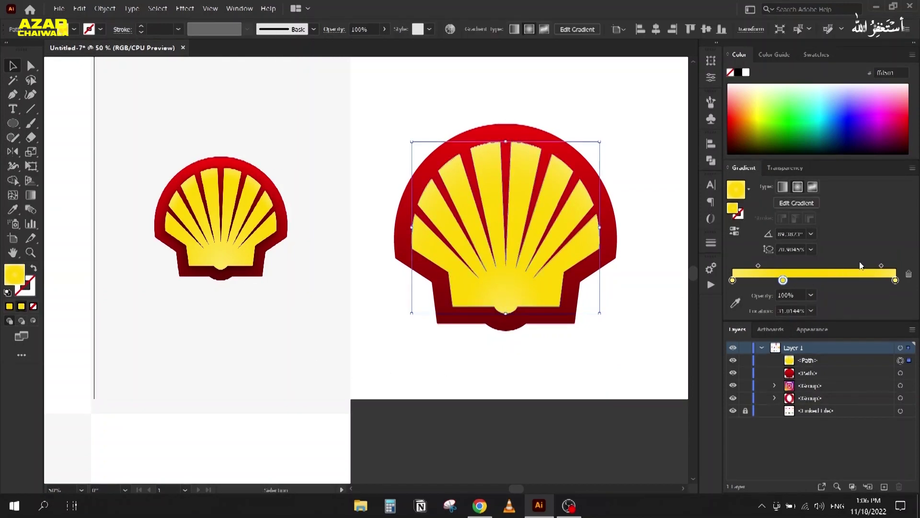
mouse_move(881, 266)
left_mouse_down()
mouse_move(855, 266)
mouse_move(882, 269)
left_mouse_up()
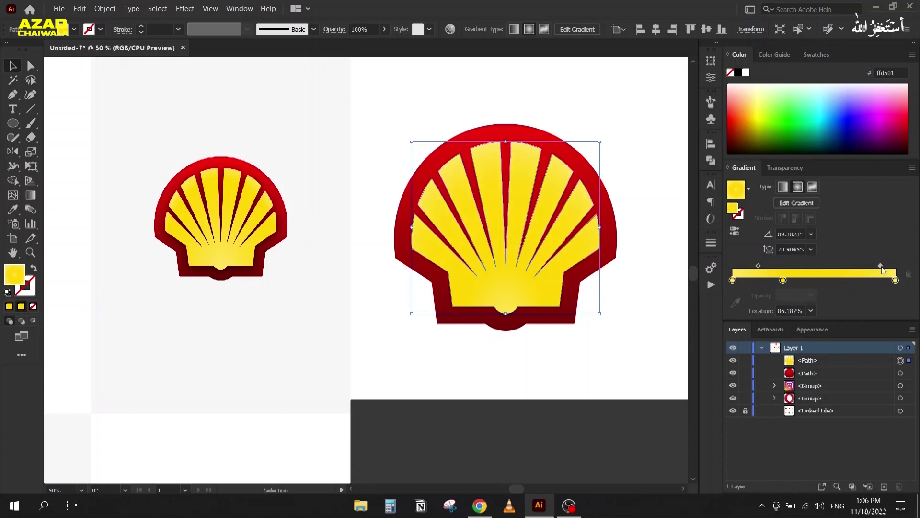
left_click_drag(784, 281, 801, 281)
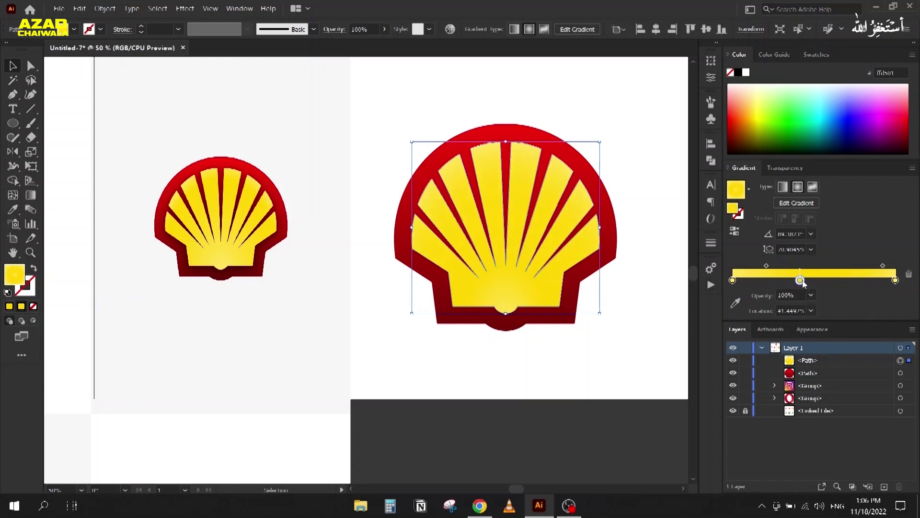
left_click_drag(800, 282, 837, 281)
left_click_drag(785, 266, 780, 266)
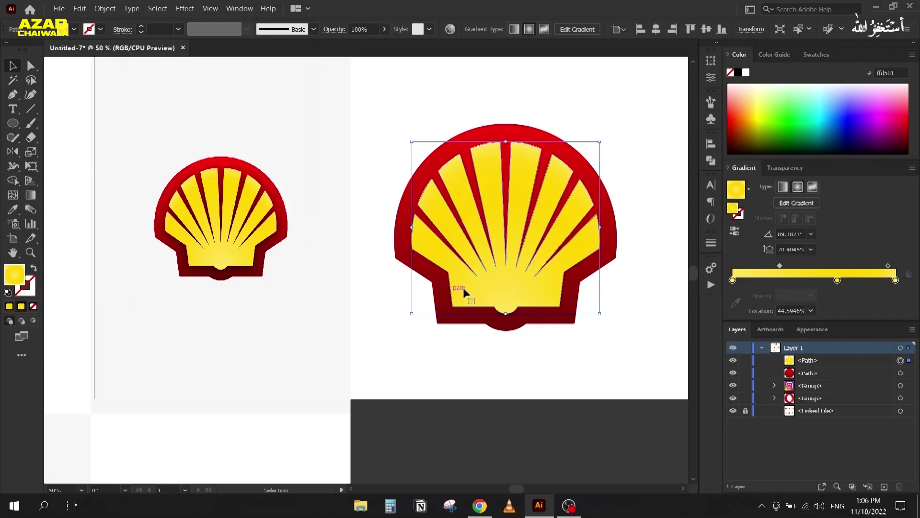
left_click(352, 261)
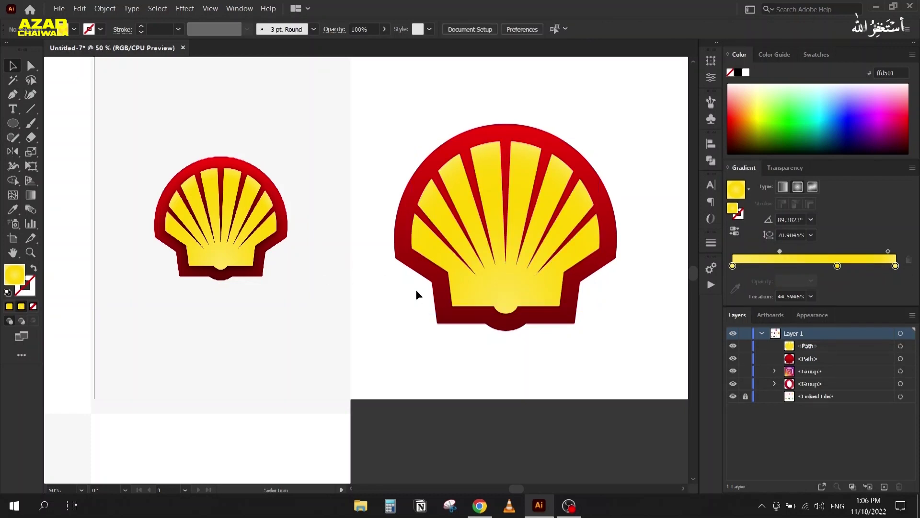
- Start a Drop Shadow effect on the inner shell shape in Multiply mode with 50% opacity
left_click(498, 290)
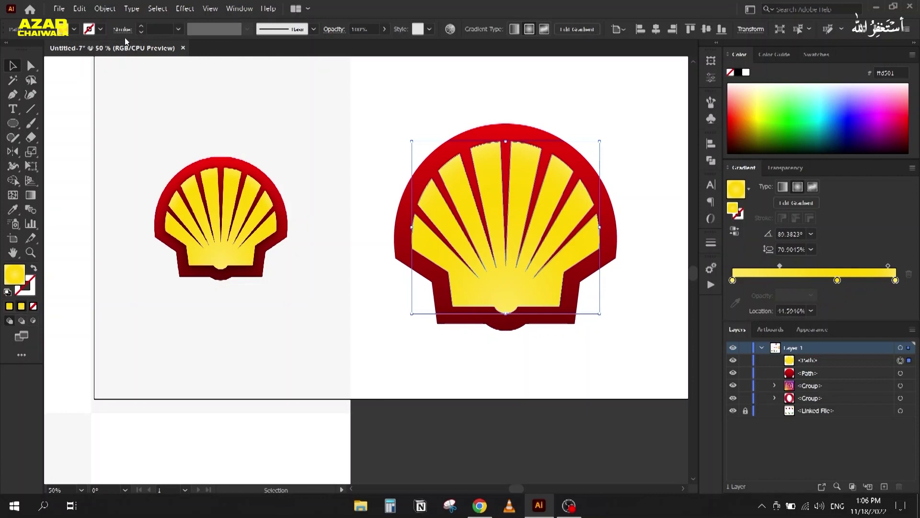
left_click(183, 13)
mouse_move(220, 114)
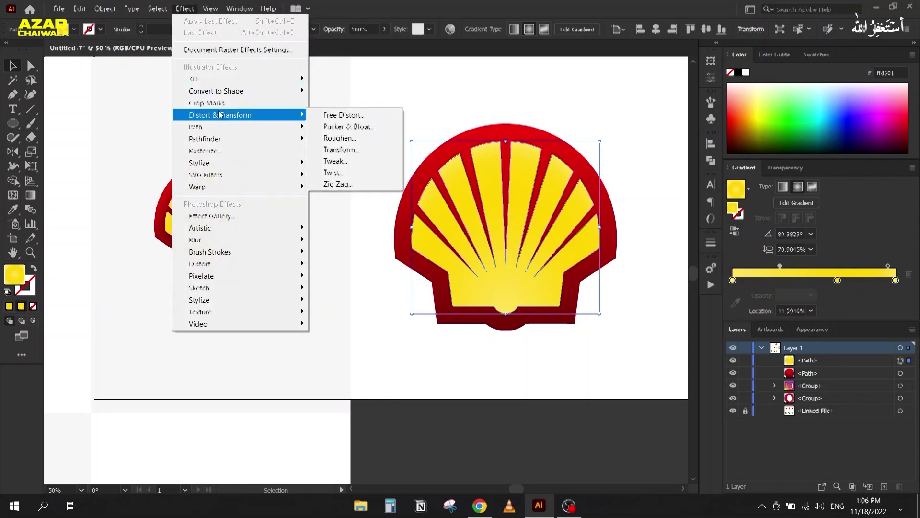
mouse_move(223, 163)
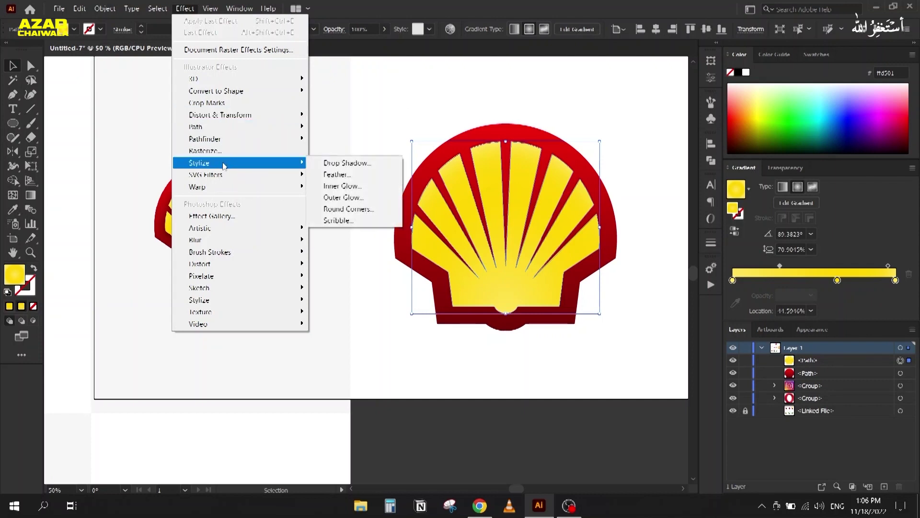
left_click(381, 167)
left_click_drag(625, 162, 703, 111)
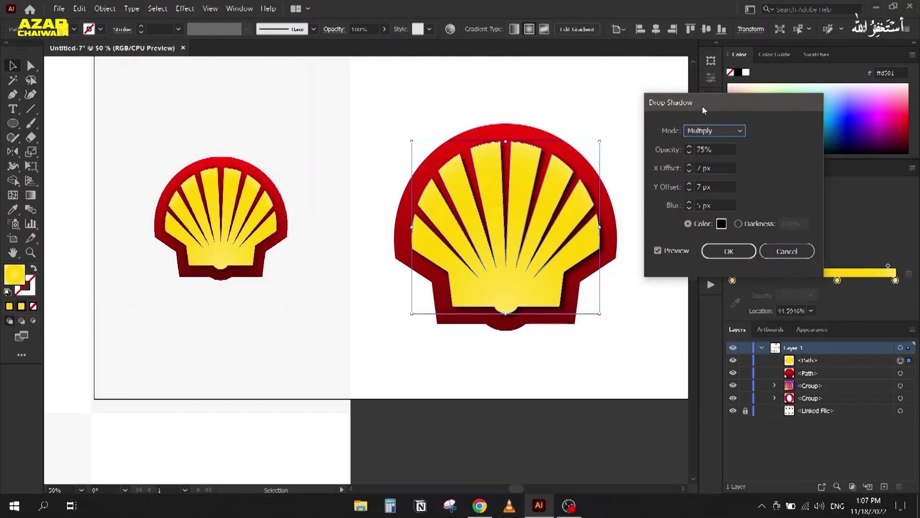
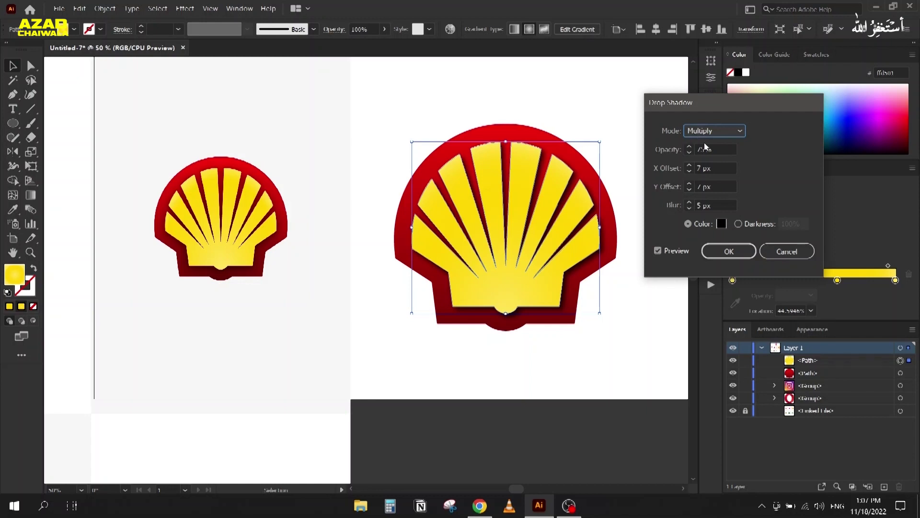
left_click(713, 149)
key("Down")
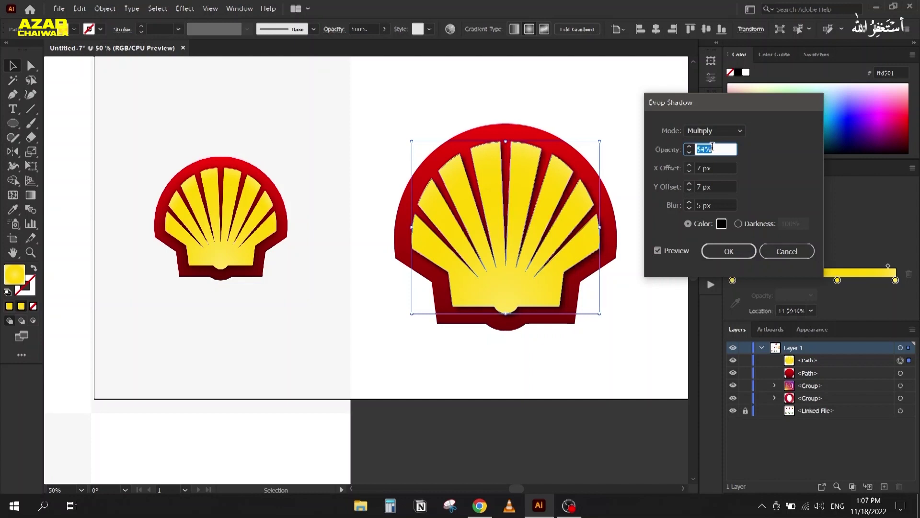
key("Down")
- Set the drop shadow's X offset to 0 px
left_click(722, 166)
key("Up")
key("Up")
key("Up")
key("Up")
key("Up")
key("Up")
key("Up")
key("Up")
key("Up")
key("Up")
key("Up")
key("Up")
key("Up")
key("Up")
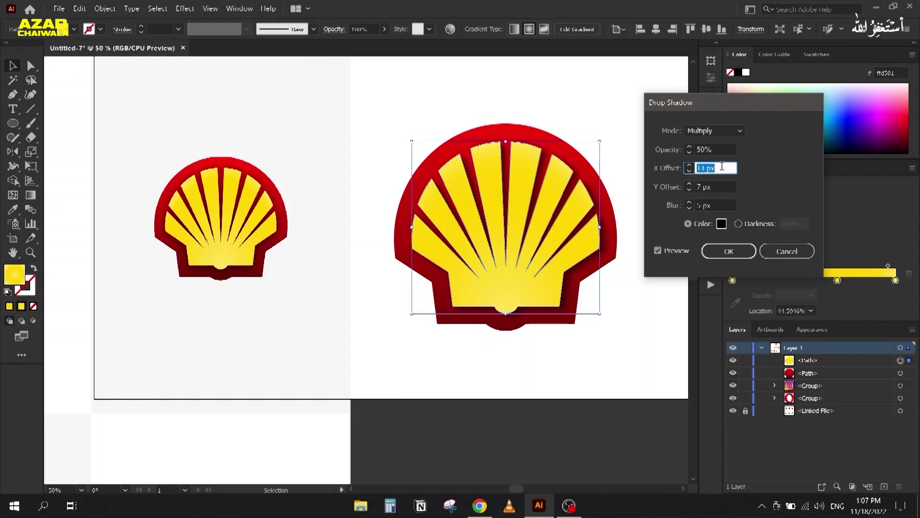
key("Down")
key("Down")
key("Down")
key("Down")
key("Down")
key("Down")
key("Down")
key("Down")
key("Down")
key("Down")
key("Down")
key("Down")
key("Down")
key("Down")
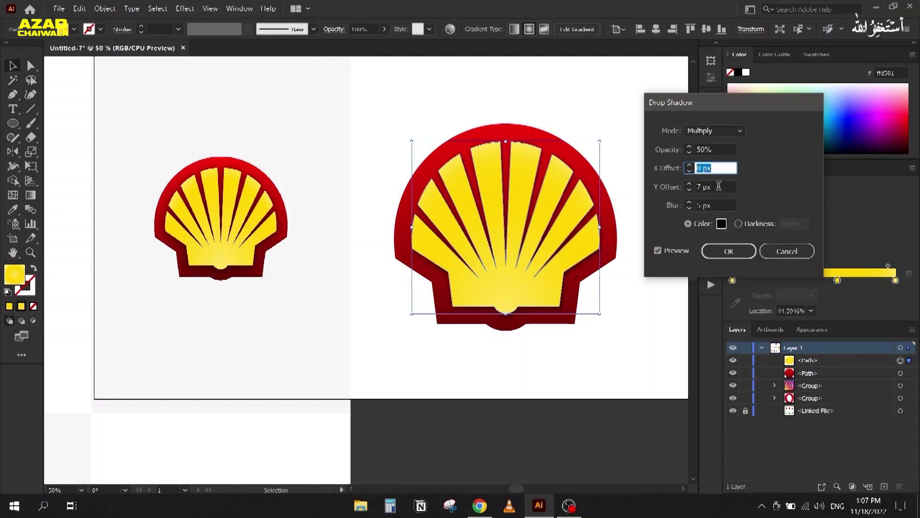
- Set the drop shadow's Y offset to 17 px
left_click(719, 186)
key("Up")
key("Up")
key("Up")
key("Up")
key("Up")
key("Up")
key("Up")
key("Up")
key("Up")
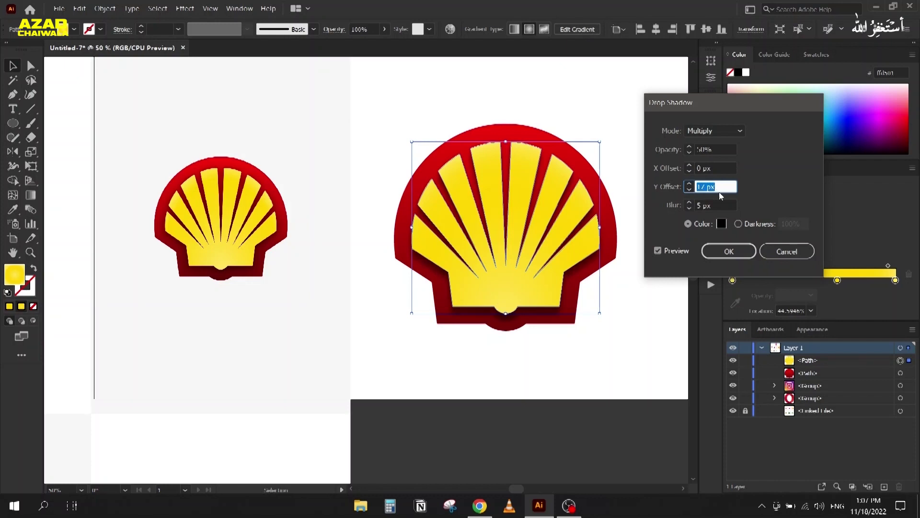
- Set the drop shadow's blur to 7 px
left_click(714, 205)
key("Down")
key("Down")
key("Down")
key("Down")
key("Down")
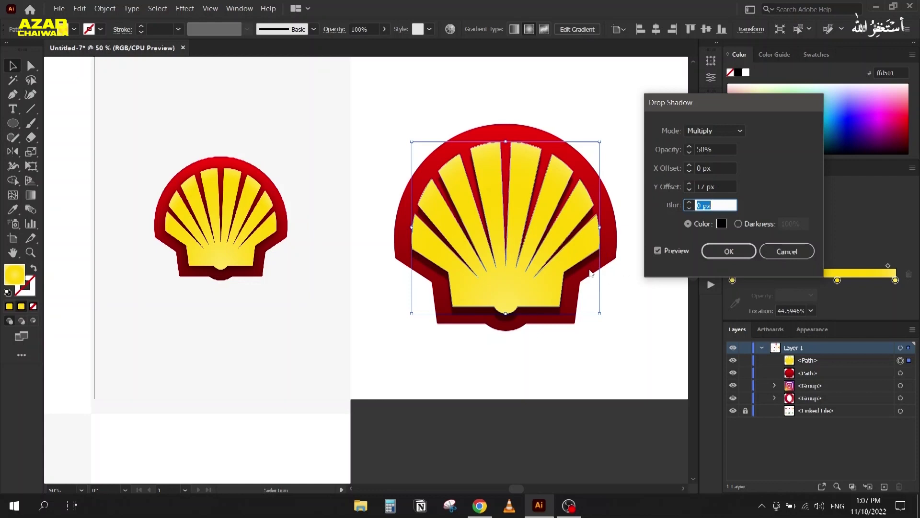
key("Up")
key("Up")
key("Up")
key("Up")
- Raise the drop shadow's opacity to 60% and apply the effect to the inner shell
left_click(715, 148)
key("Up")
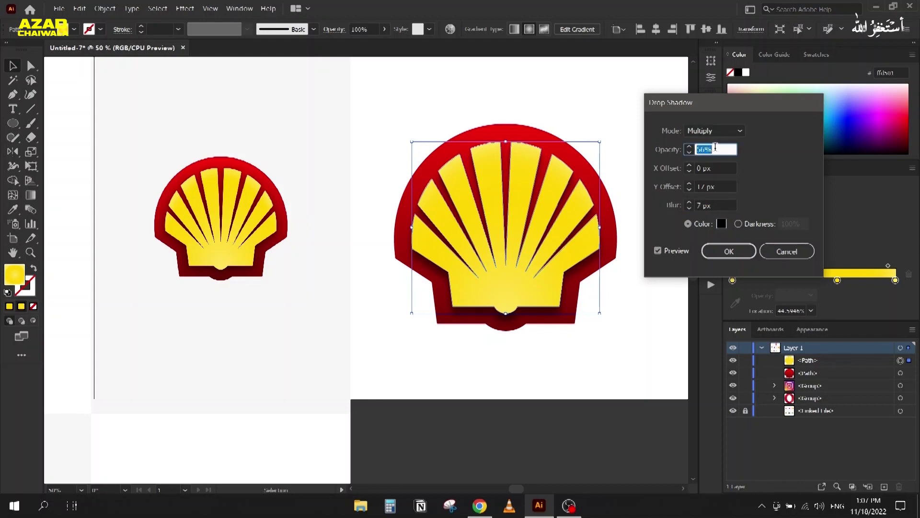
key("Up")
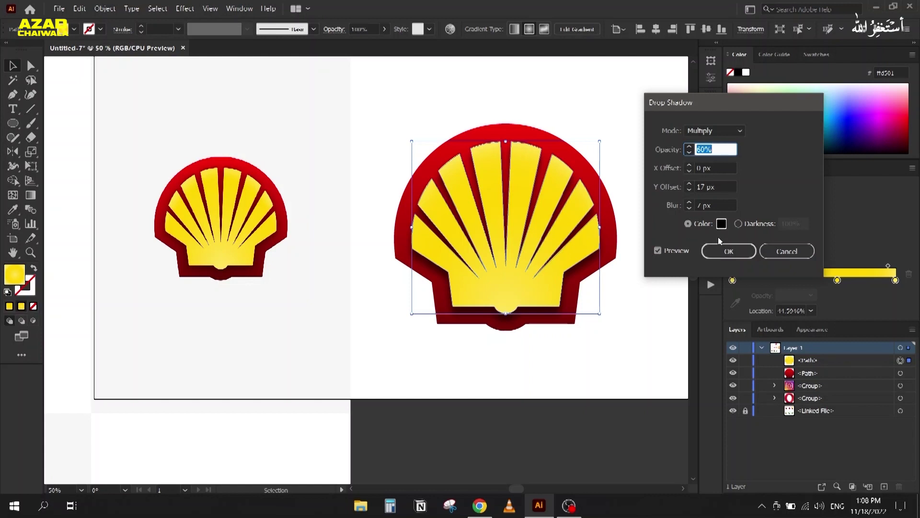
left_click(723, 250)
left_click(479, 396)
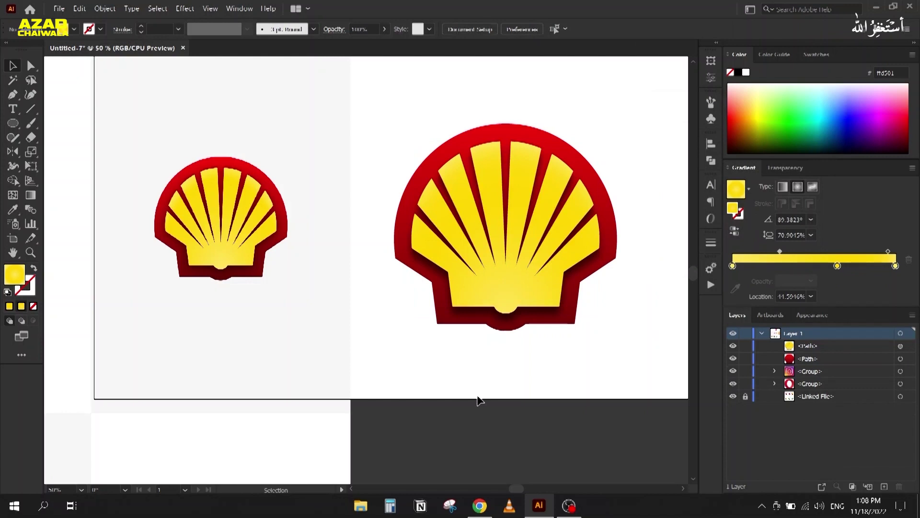
- Group the large shell logo's shapes and move the group above the artboard, beside the finished Opera and Instagram logos
scroll(498, 356, "down", 1)
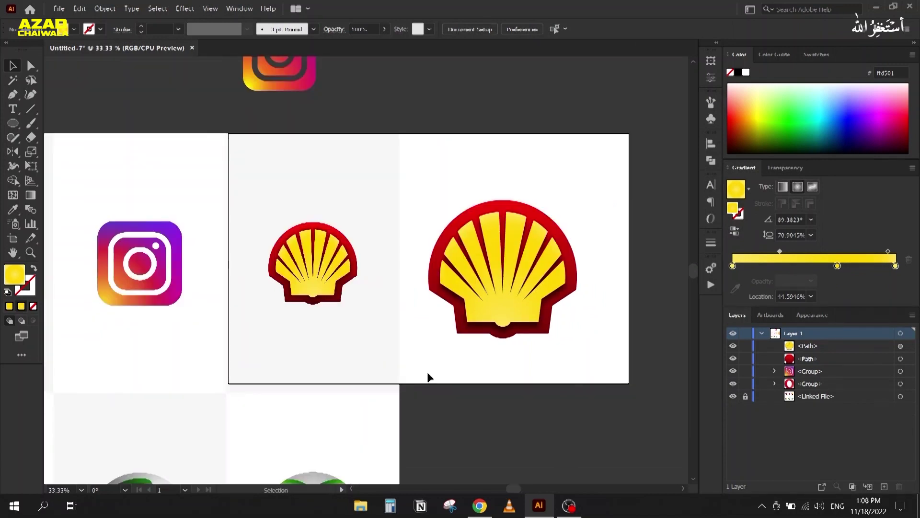
left_click(551, 265)
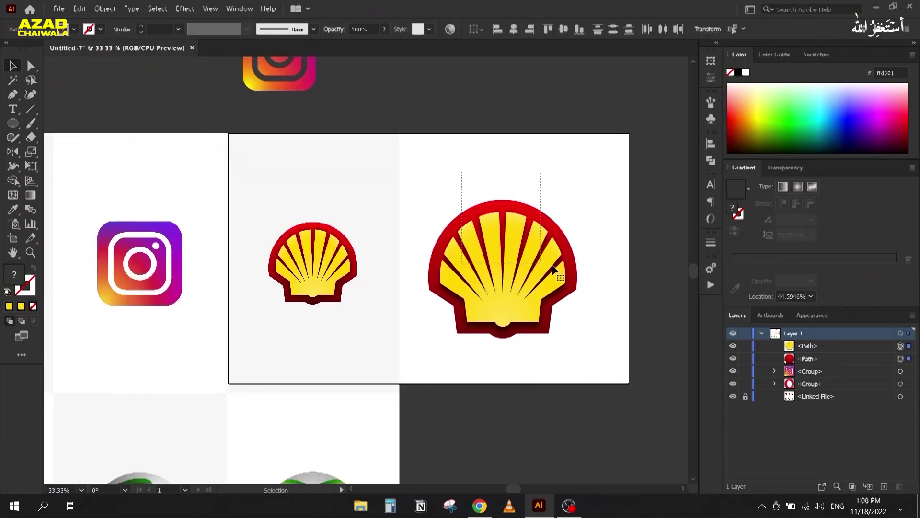
key("ctrl+g")
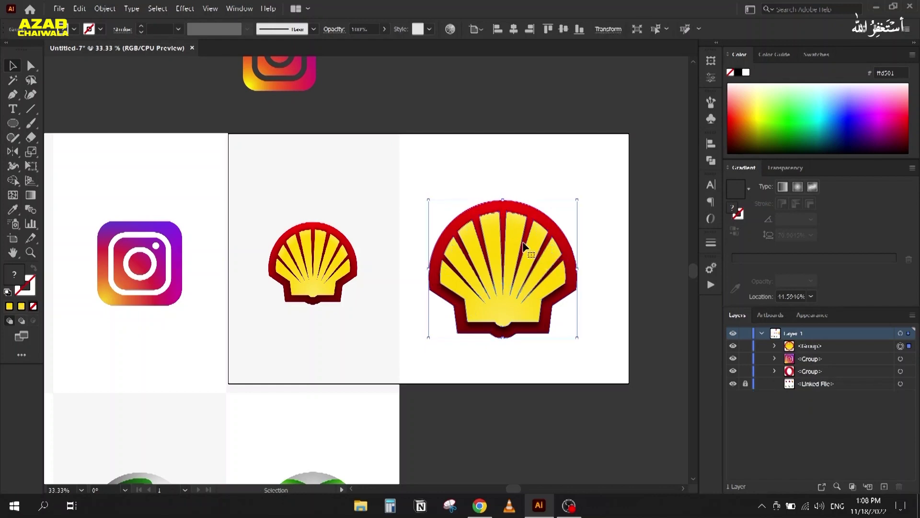
scroll(523, 243, "down", 2)
left_click_drag(522, 243, 492, 180)
left_click(522, 245)
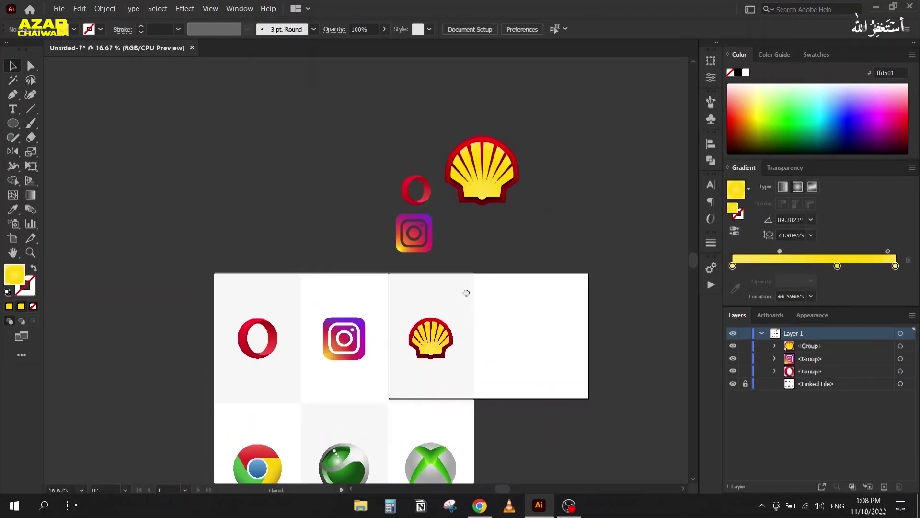
- Unlock the reference image, place it beside the artboard's right edge, scale it down to the artboard's height and lock it again
left_click_drag(463, 344, 468, 197)
left_click(745, 383)
left_click_drag(382, 392, 170, 361)
left_click_drag(116, 312, 494, 317)
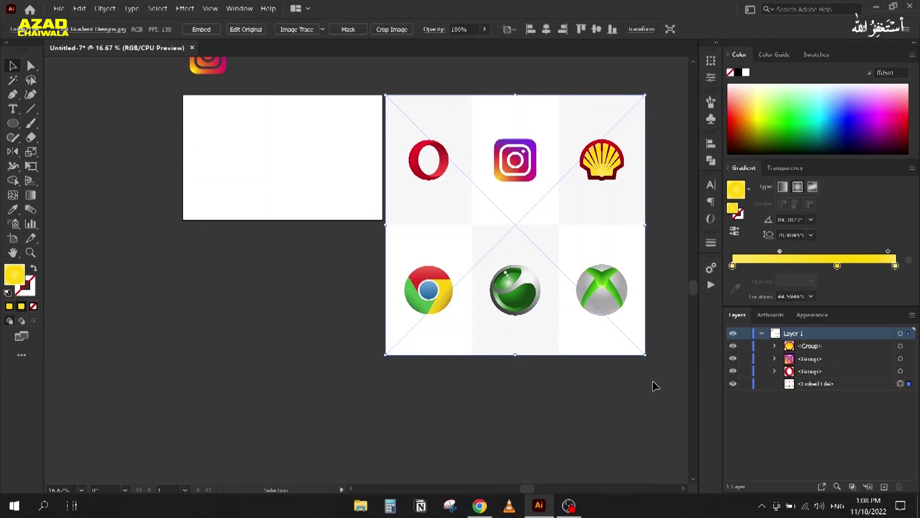
left_click_drag(647, 355, 519, 222)
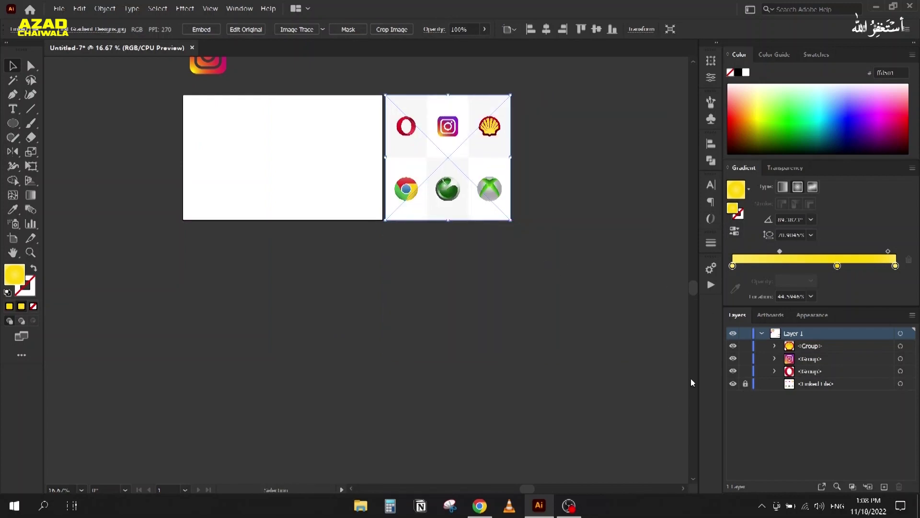
left_click(745, 383)
- Draw a large circle on the artboard and fill it with the red sampled from the reference Chrome logo
scroll(377, 180, "up", 5)
left_click_drag(322, 234, 370, 262)
left_click(13, 123)
left_click_drag(166, 151, 396, 379)
key("i")
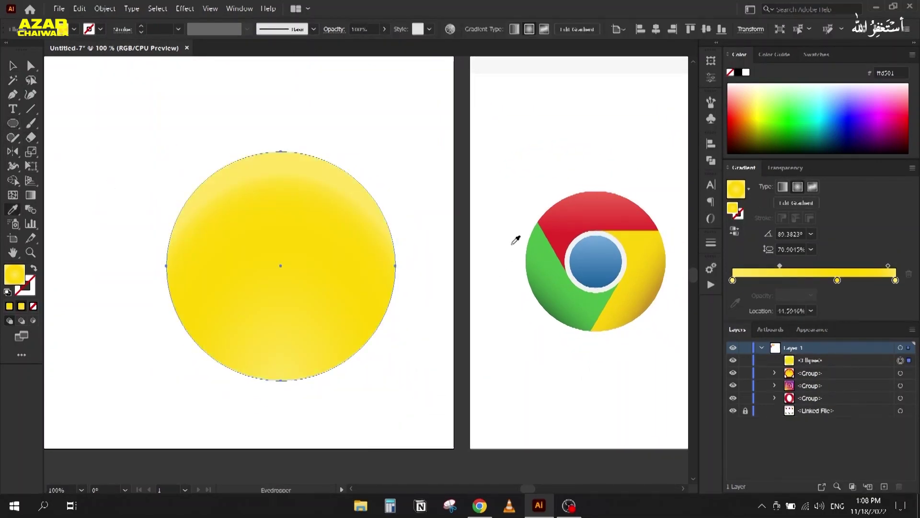
left_click(561, 231)
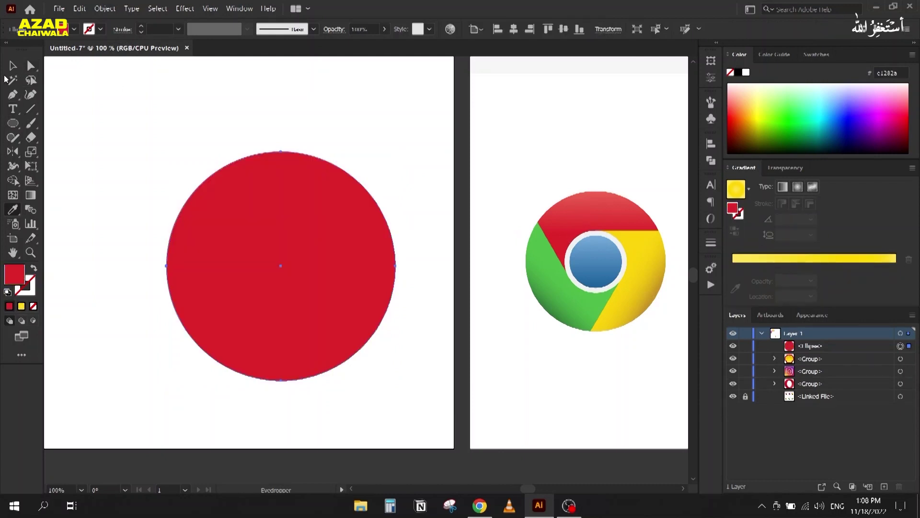
- Duplicate the red circle in place and shrink the copy about its centre to the outer size of the logo's white ring
left_click(13, 65)
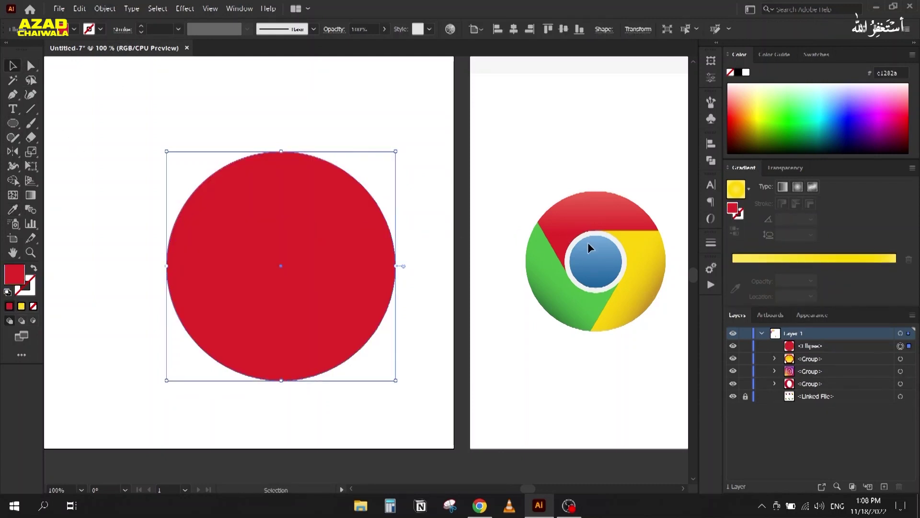
key("ctrl+c")
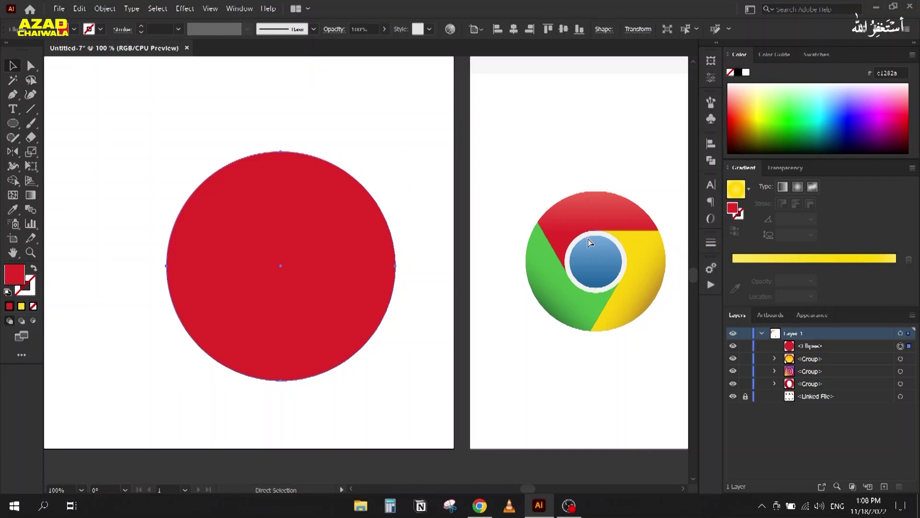
key("ctrl+f")
left_click_drag(166, 151, 209, 217)
key("a")
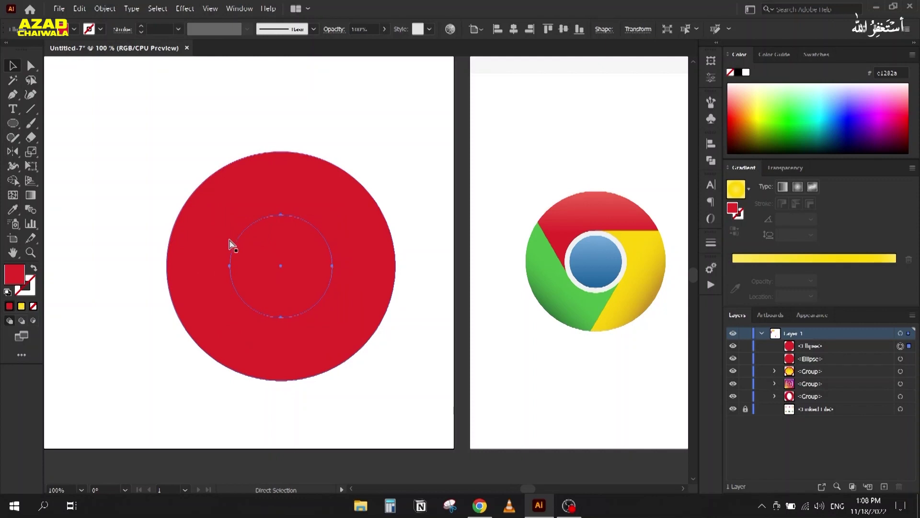
- Duplicate the inner circle in place, shrink the copy slightly about its centre and fill it with the blue sampled from the reference logo
key("ctrl+c")
key("ctrl+f")
left_click_drag(230, 214, 240, 226)
key("i")
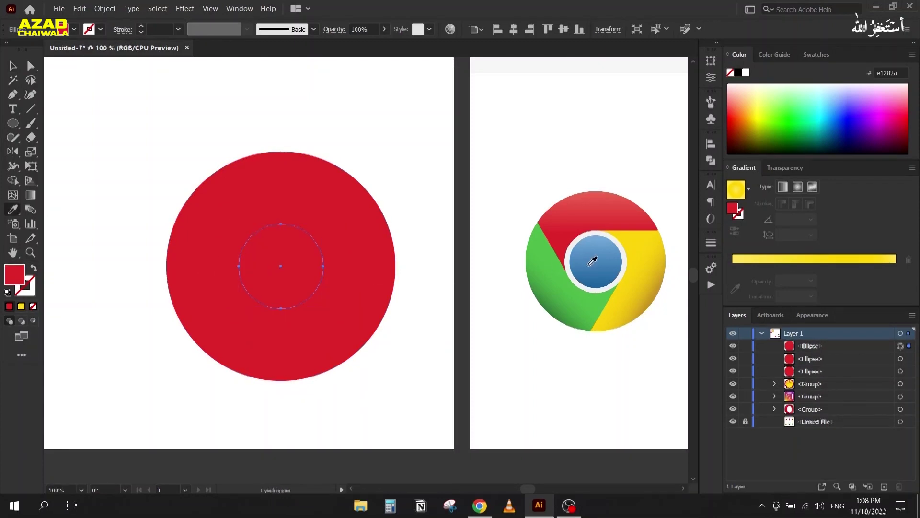
left_click(593, 261)
key("v")
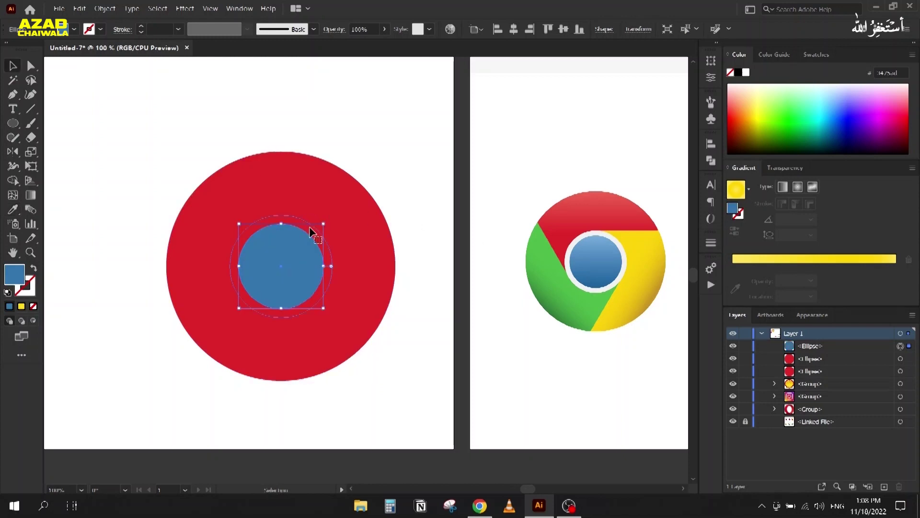
- Fill the middle circle with the off-white sampled from the reference logo's ring
left_click(309, 227)
key("i")
left_click(582, 233)
key("v")
left_click(142, 138)
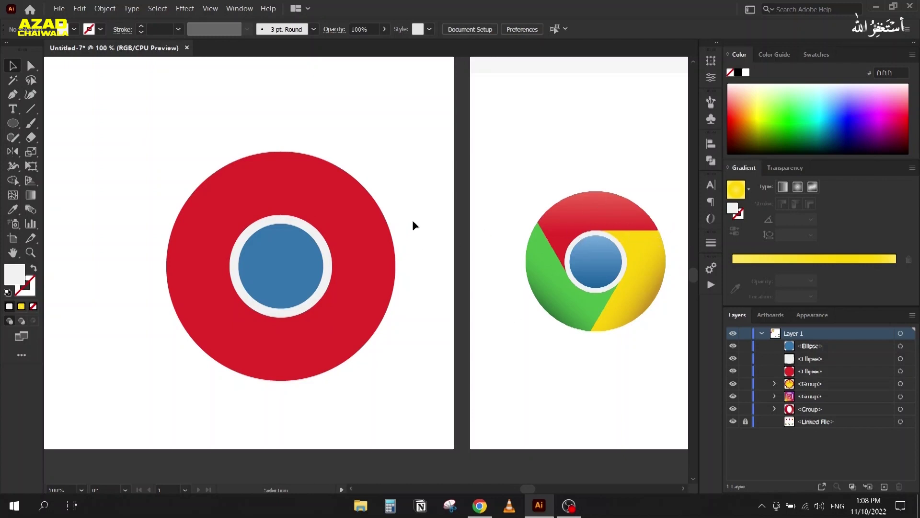
- Draw a horizontal line from the top of the white ring to beyond the red circle's right edge and give it a black stroke
left_click(30, 109)
left_click_drag(280, 214, 451, 214)
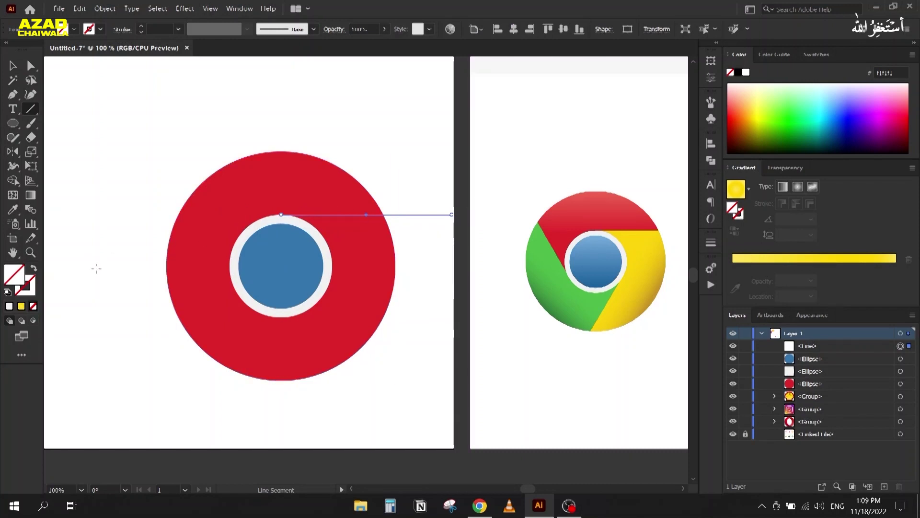
left_click(25, 286)
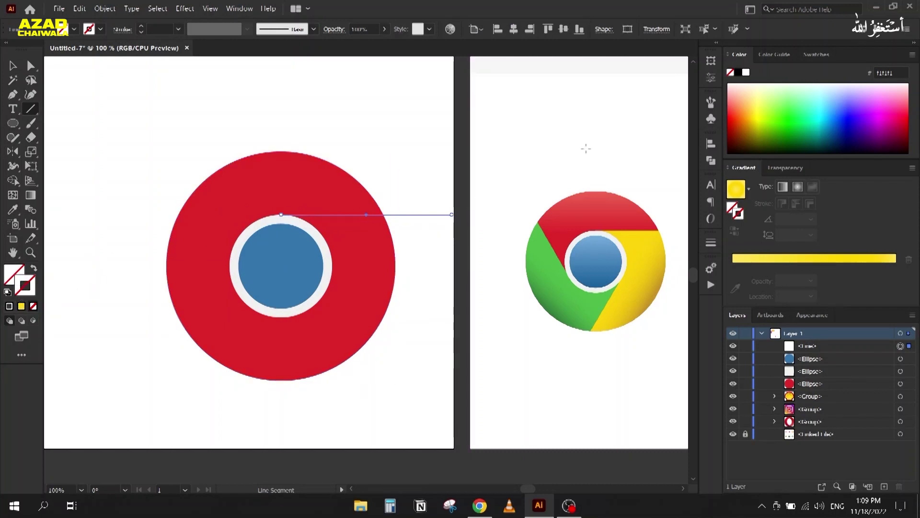
left_click(738, 73)
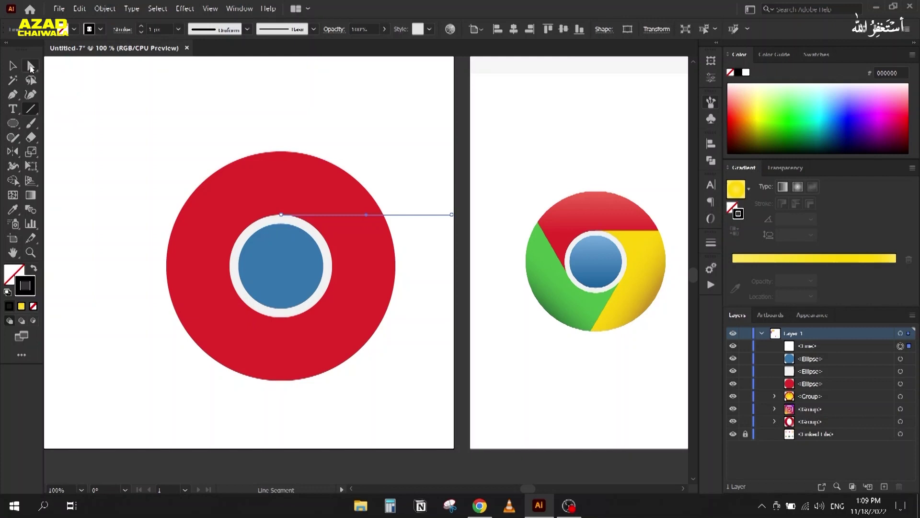
- Extend the line's left endpoint horizontally a little past the top point of the white ring
key("a")
scroll(266, 209, "up", 5)
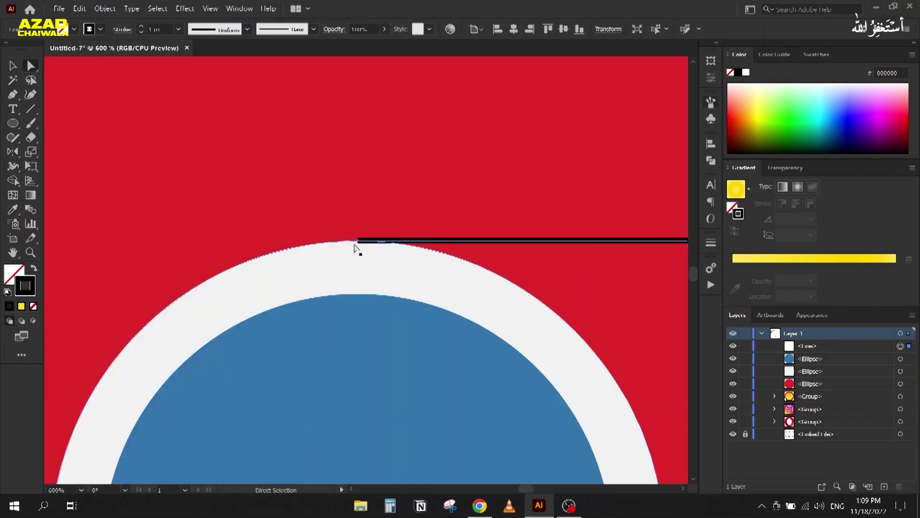
left_click(358, 241)
key("ctrl+shift+a")
left_click_drag(359, 241, 312, 241)
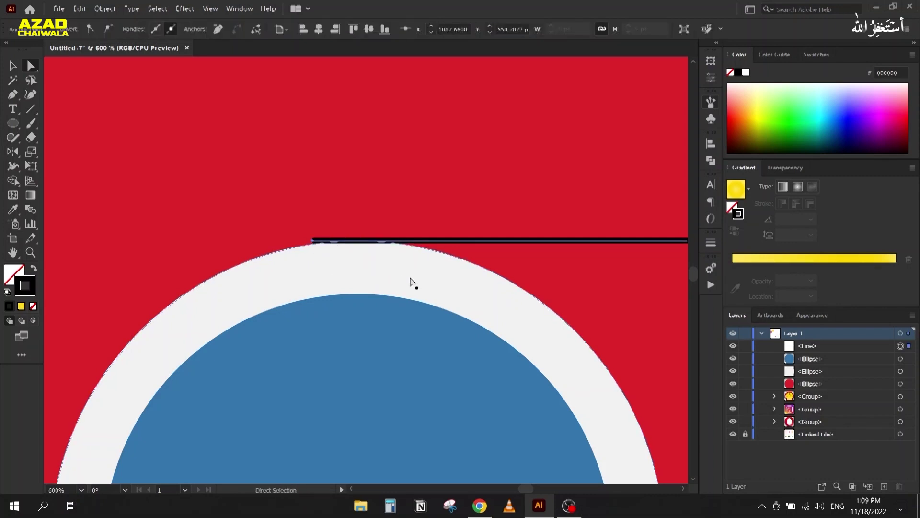
scroll(343, 259, "down", 6)
left_click_drag(326, 295, 269, 256)
scroll(301, 254, "up", 1)
left_click(13, 66)
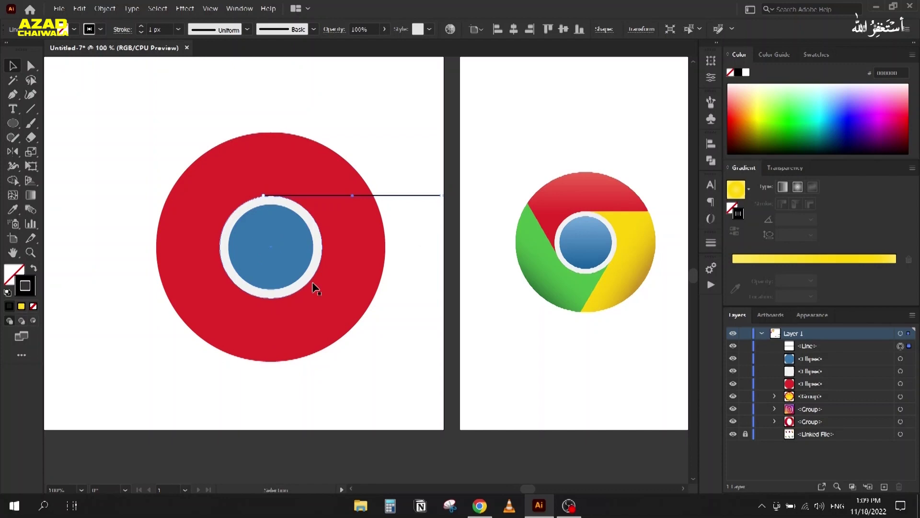
- Rotate a copy of the line by 360/3 (120°) about the circles' centre and repeat the transformation to make a third line
left_click_drag(13, 154, 48, 156)
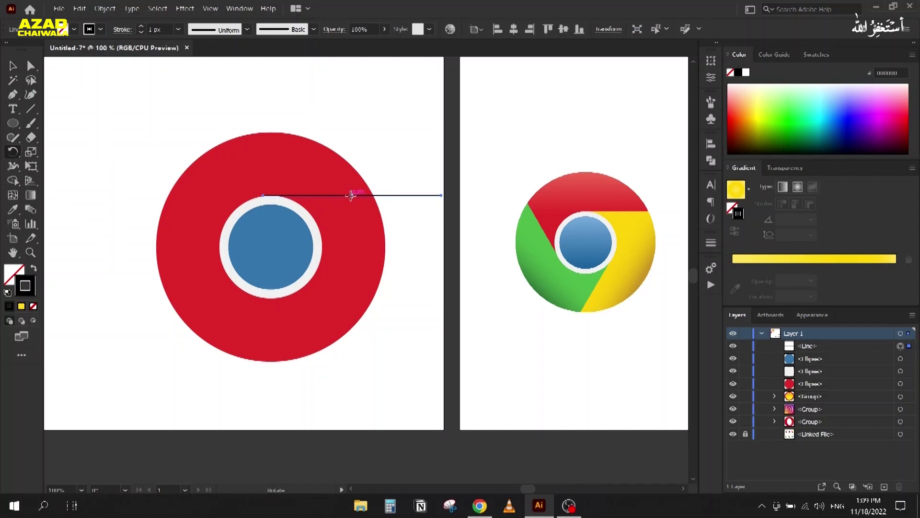
left_click(270, 245, "alt")
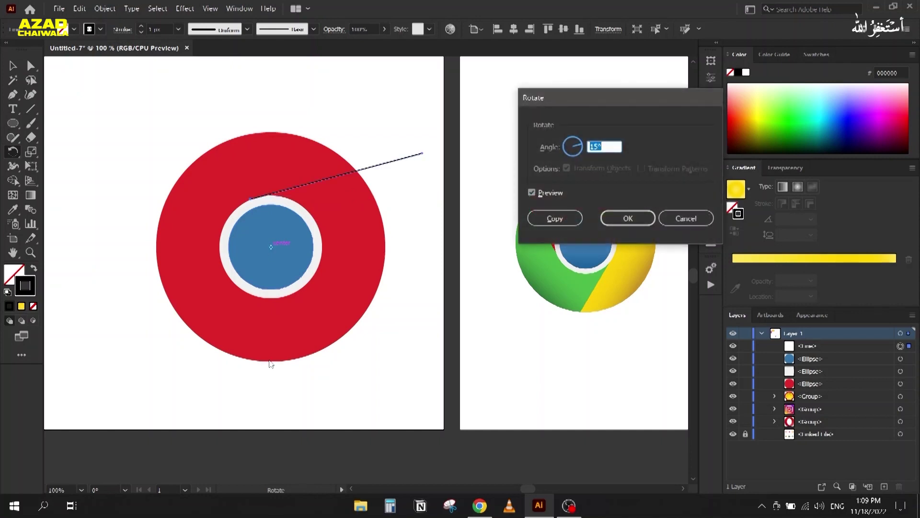
left_click_drag(550, 99, 697, 80)
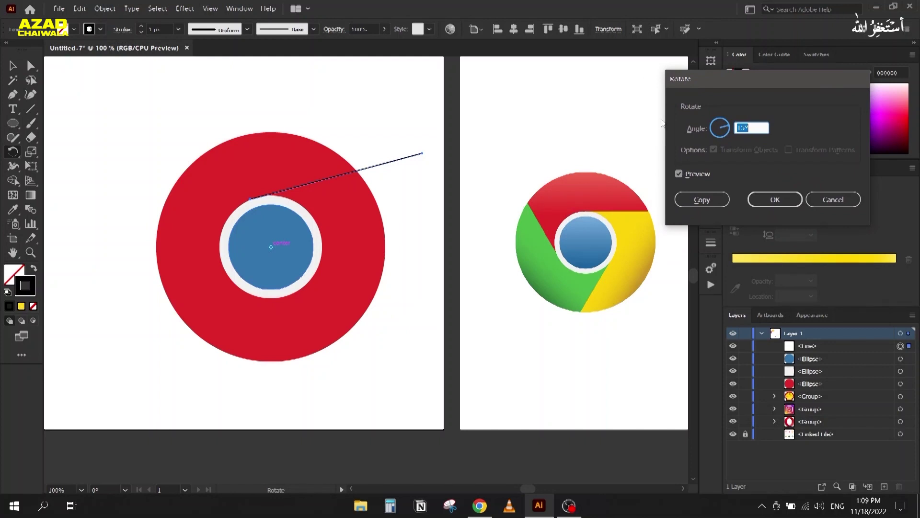
type("360/3")
left_click(679, 175)
left_click(679, 174)
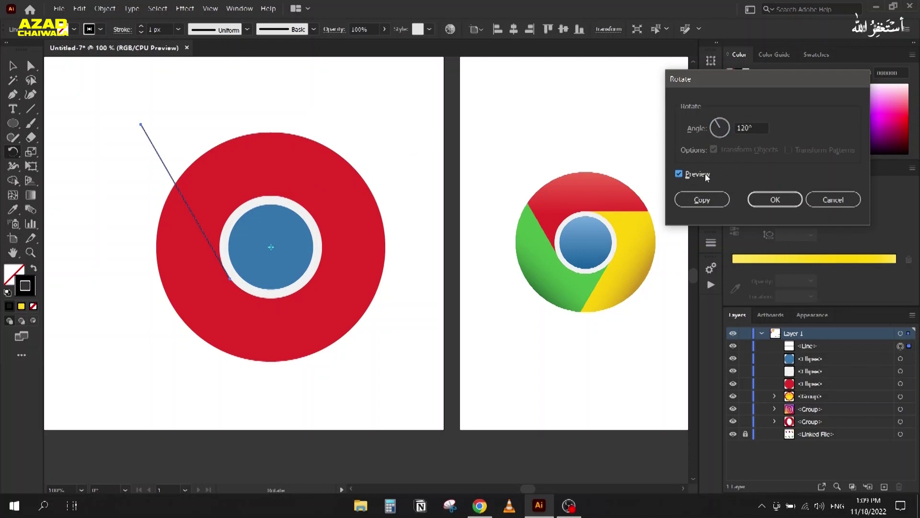
left_click(718, 199)
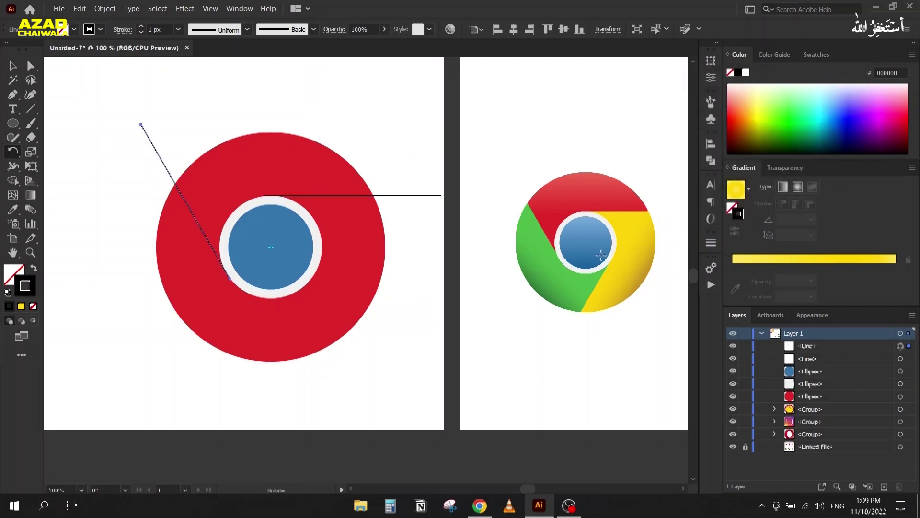
key("ctrl+d")
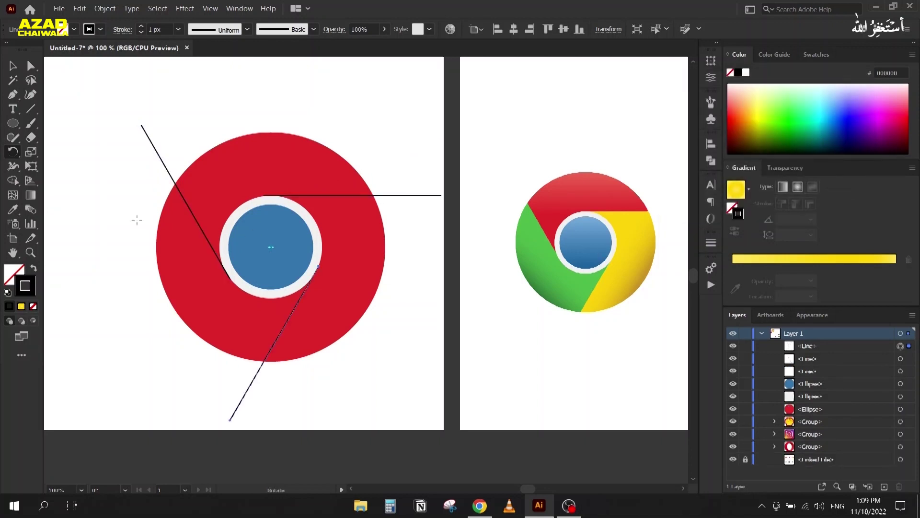
- Make a Live Paint group from the circles and three lines, painting the ring's right section yellow and its lower-left section green
left_click(13, 66)
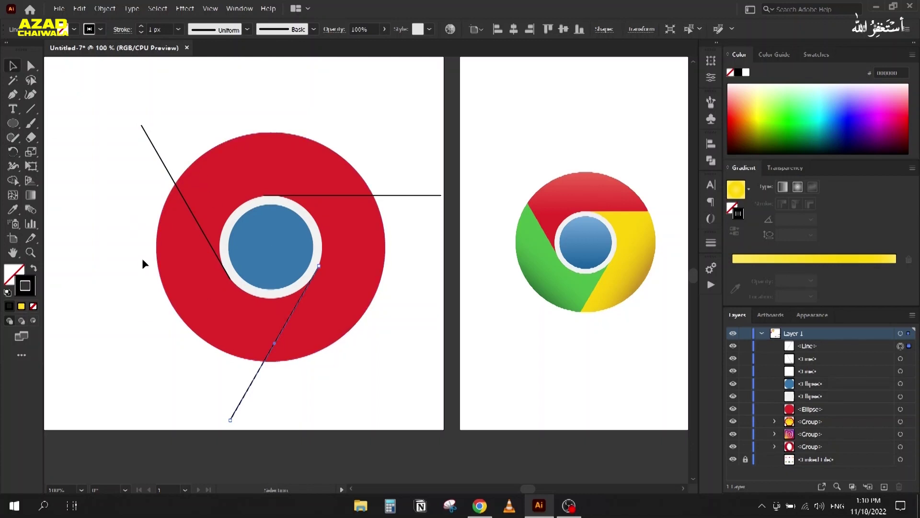
left_click_drag(144, 124, 378, 364)
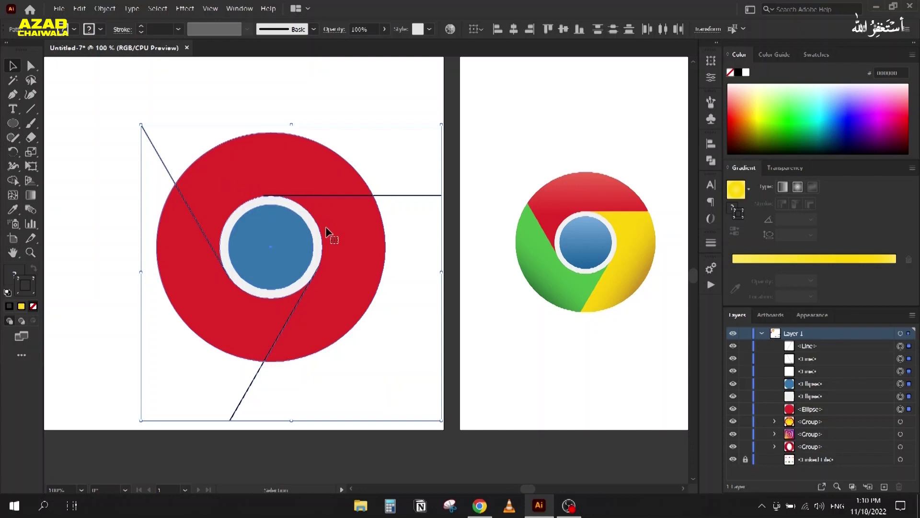
key("k")
key("Right")
key("Right")
key("Right")
key("Right")
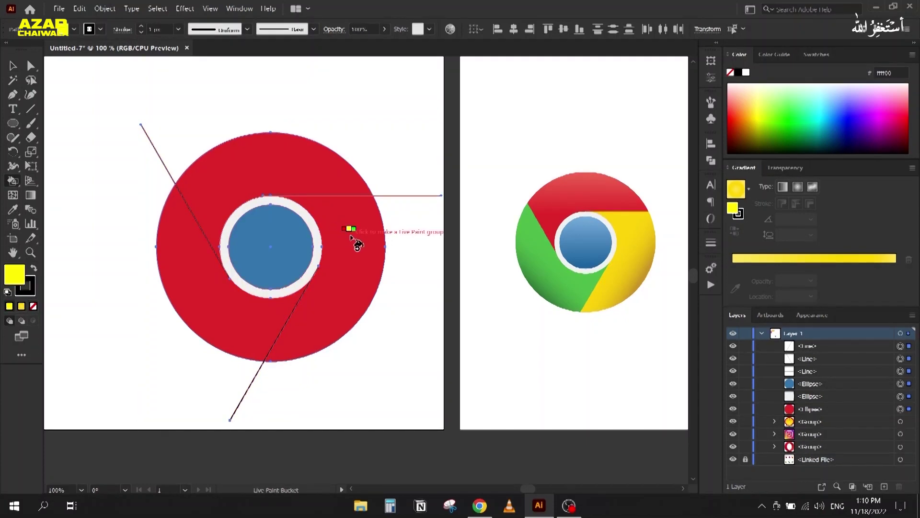
left_click(346, 237)
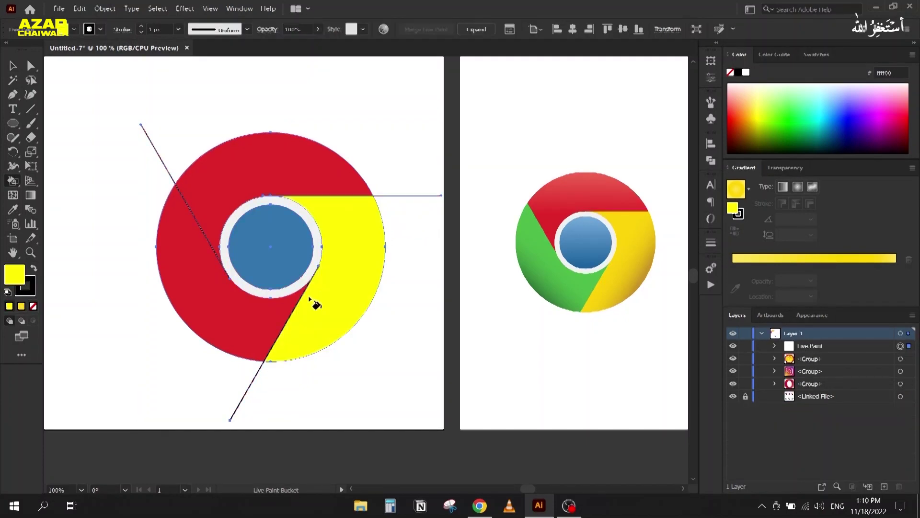
key("Right")
left_click(204, 309)
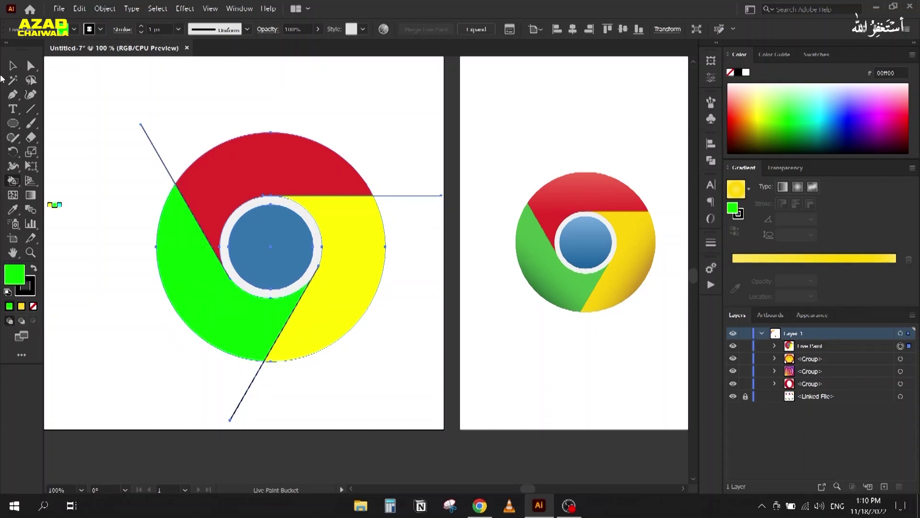
- Move the Live Paint logo slightly up and left, expand its object, fill and stroke, and ungroup the result
left_click(13, 66)
left_click_drag(213, 229, 181, 211)
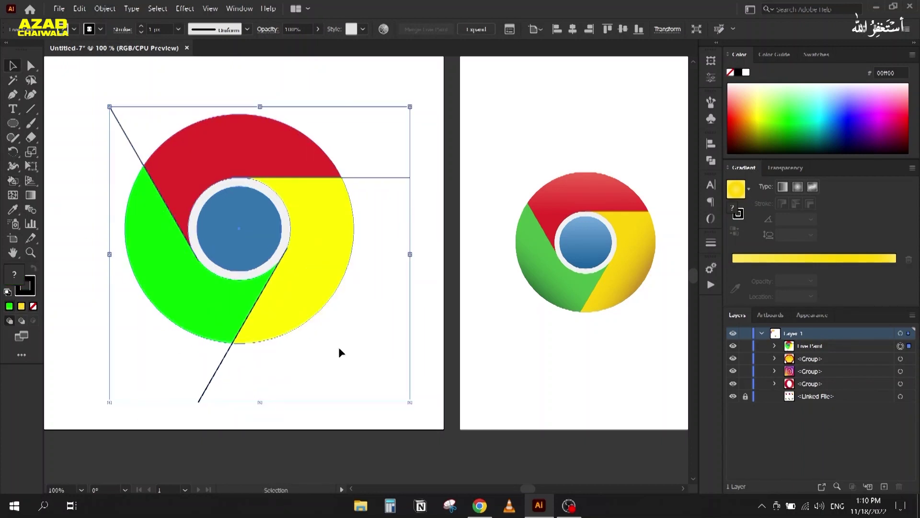
left_click(775, 345)
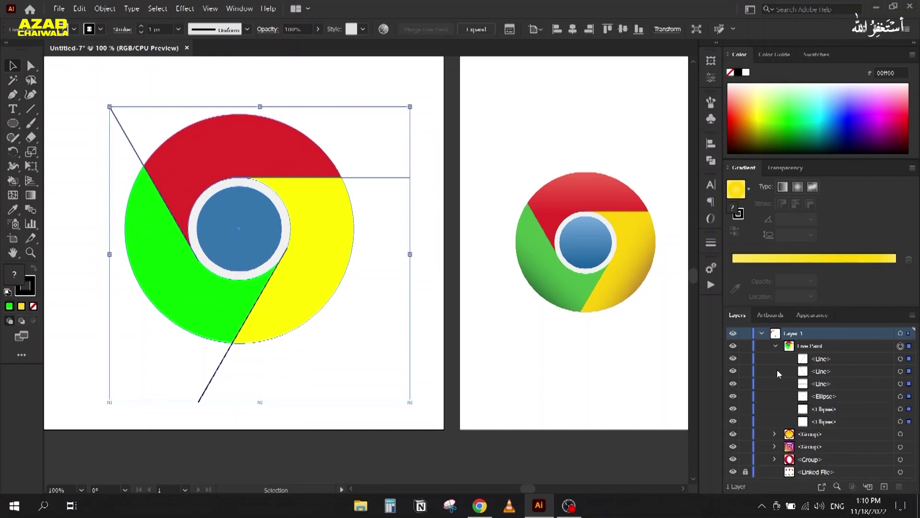
left_click(775, 346)
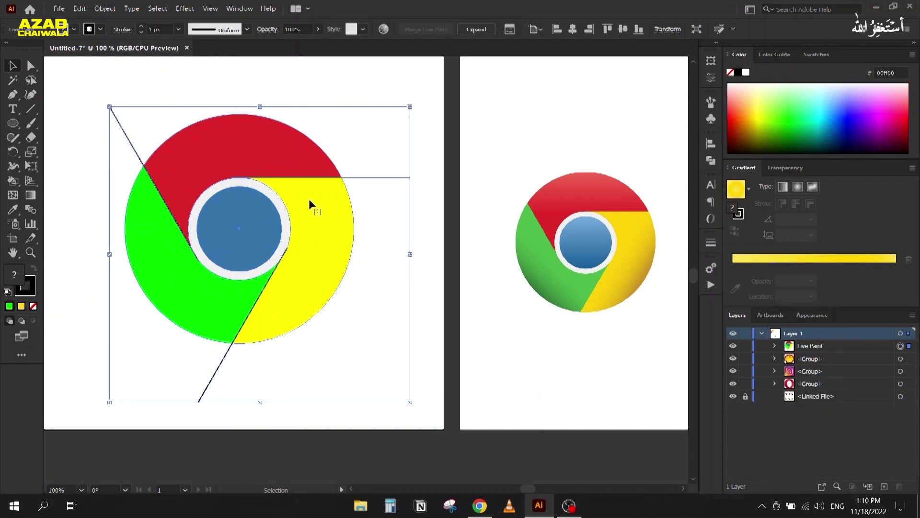
left_click(102, 8)
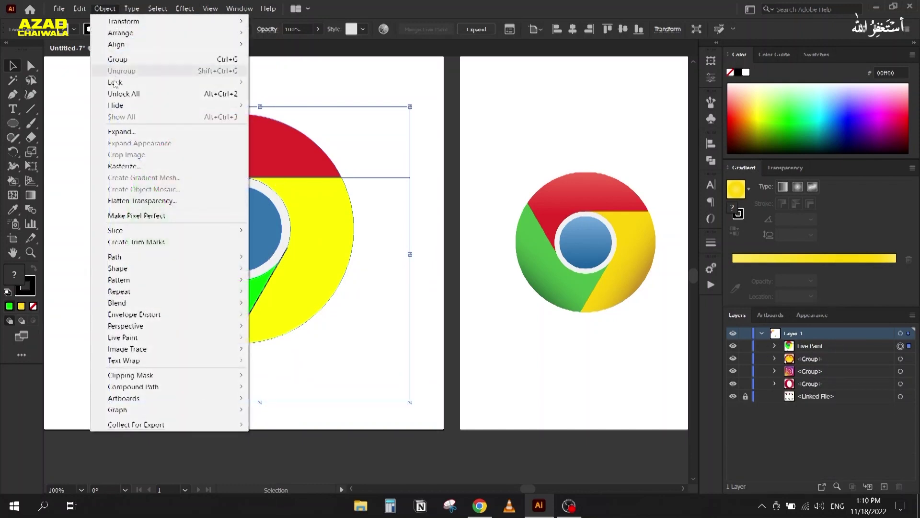
left_click(129, 131)
left_click(425, 281)
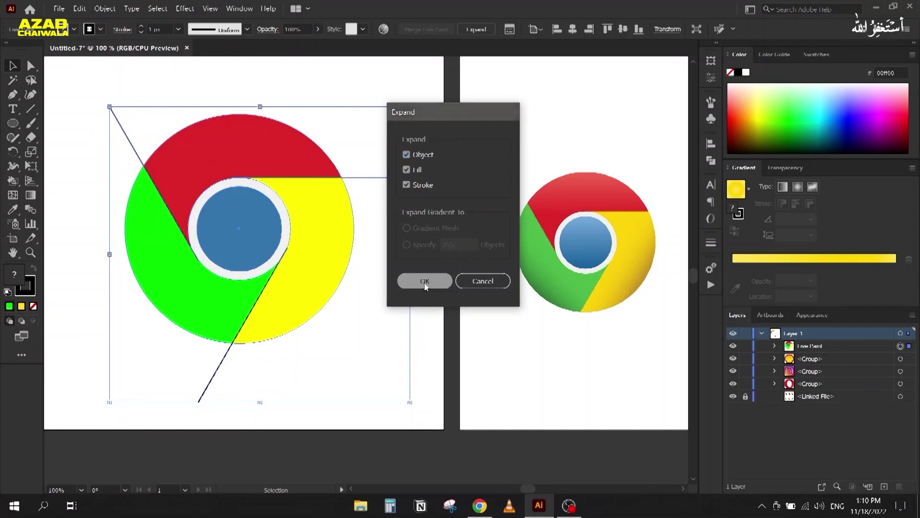
right_click(326, 269)
left_click(347, 340)
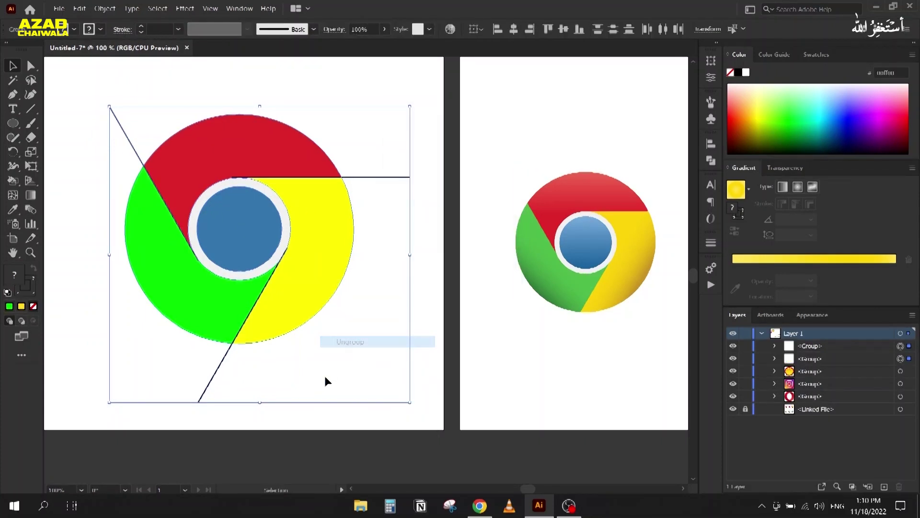
- Delete the group of three black dividing lines and ungroup the remaining coloured pieces of the Chrome logo
left_click(370, 250)
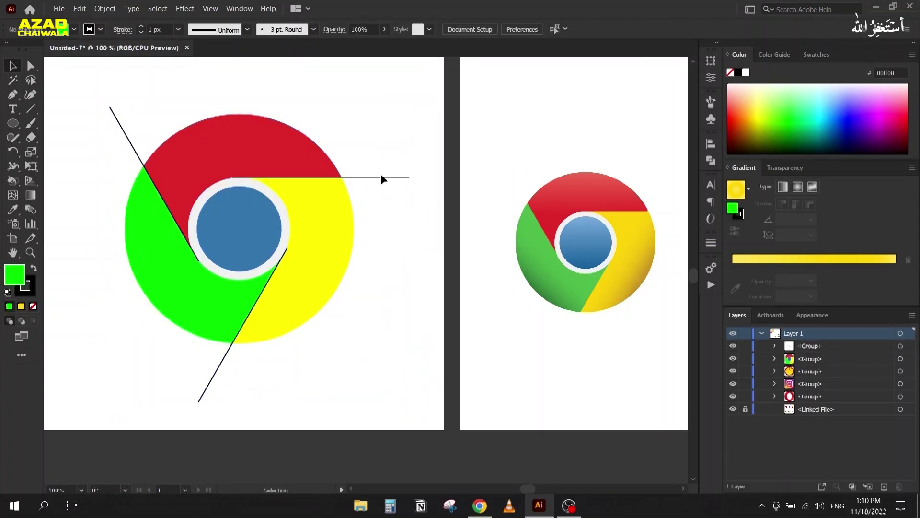
left_click_drag(381, 176, 465, 178)
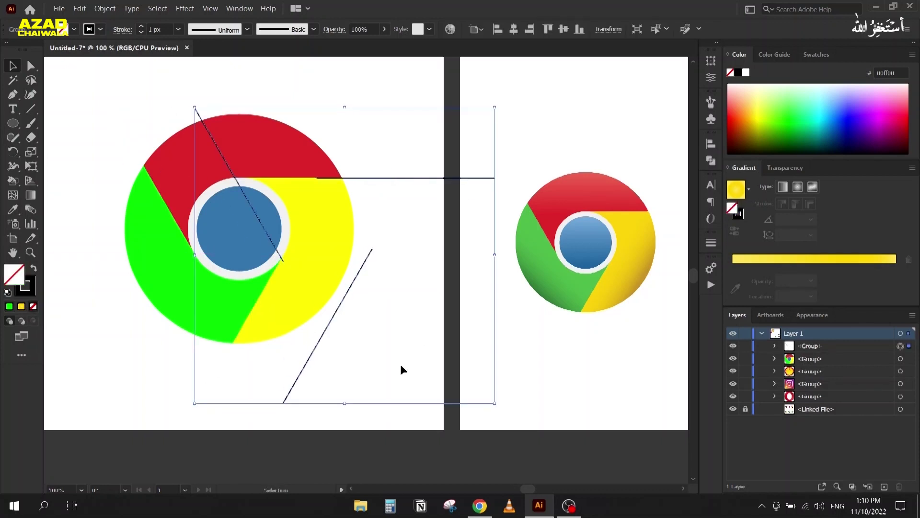
key("Delete")
left_click(224, 218)
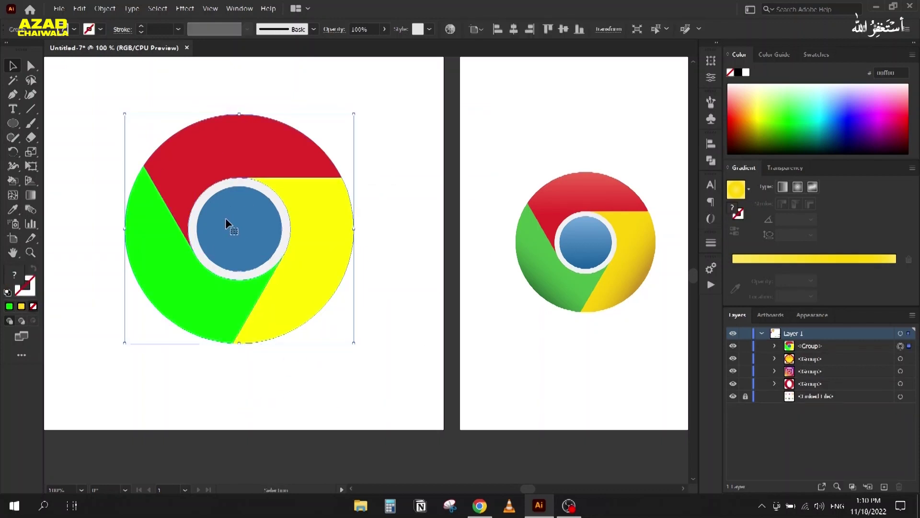
right_click(225, 218)
left_click(268, 305)
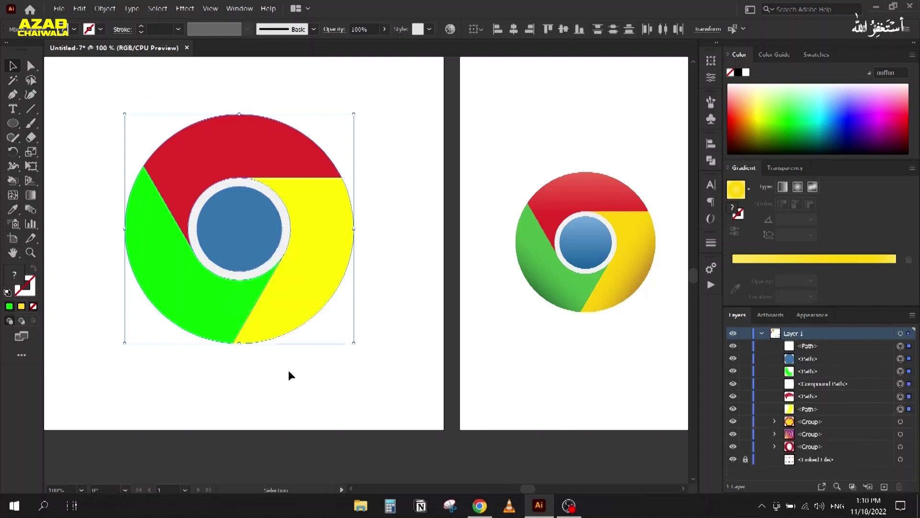
- Pull the green, yellow, blue and red pieces apart to check their separation, and undo the moves
left_click_drag(301, 298, 124, 339)
left_click_drag(199, 235, 211, 285)
left_click_drag(185, 160, 181, 124)
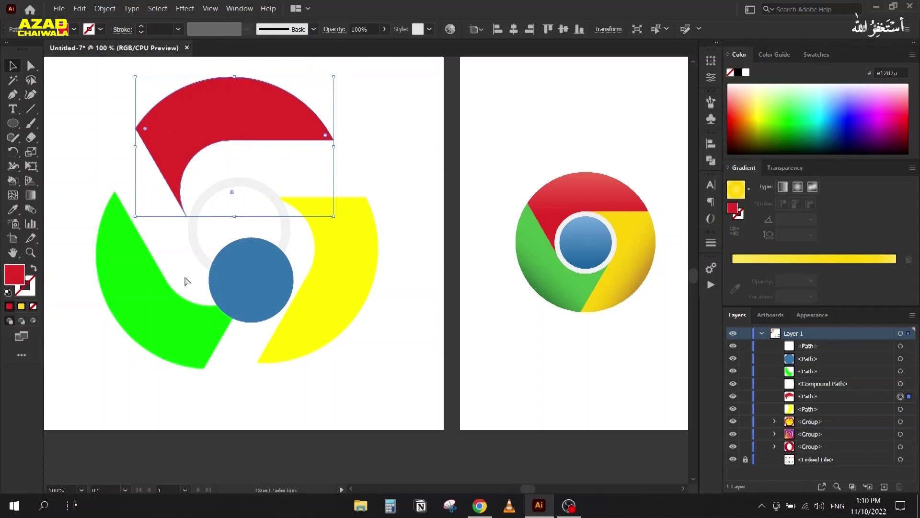
key("ctrl+z")
key("ctrl+z")
key("ctrl+z")
key("ctrl+z")
key("v")
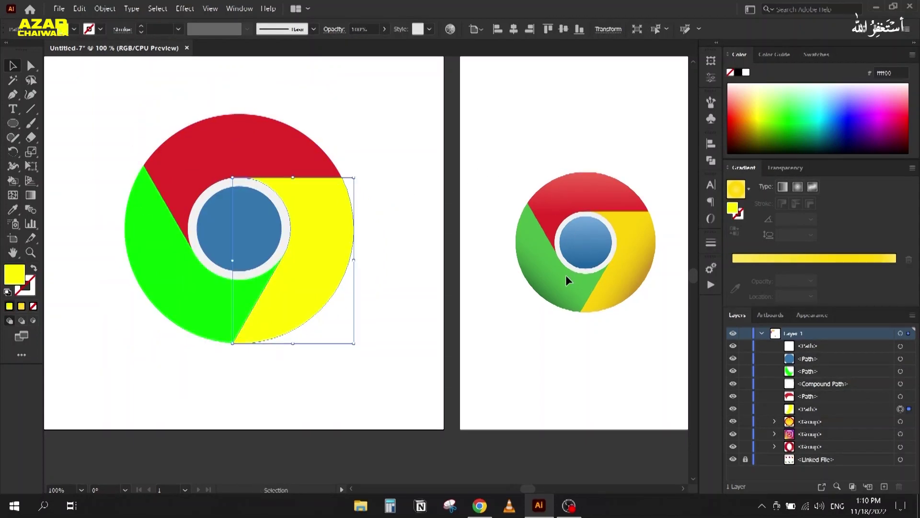
- Group all pieces of the recreated Chrome logo and delete it from the blank artboard
left_click_drag(111, 115, 351, 364)
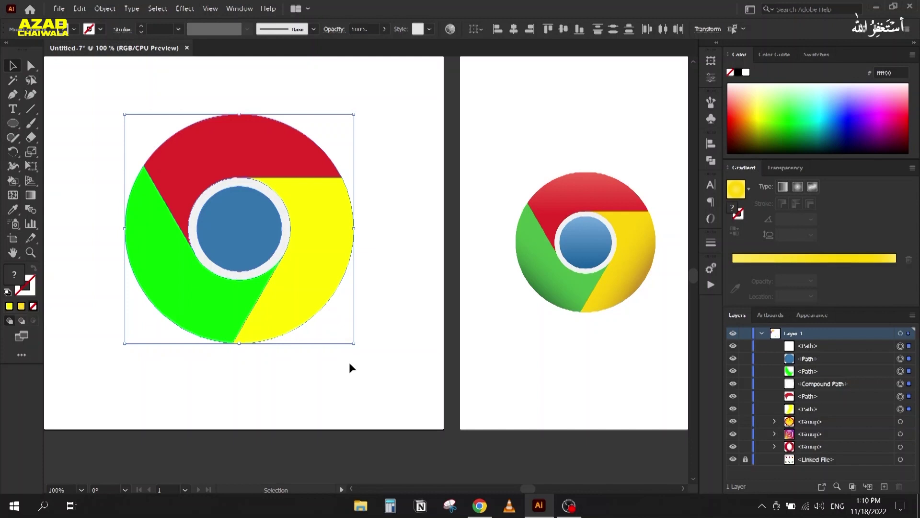
key("ctrl+g")
scroll(263, 310, "down", 3)
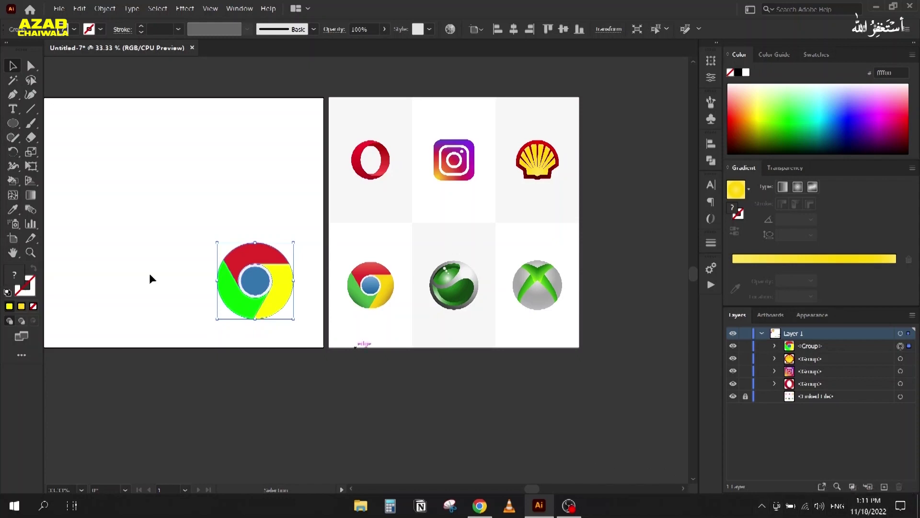
key("Delete")
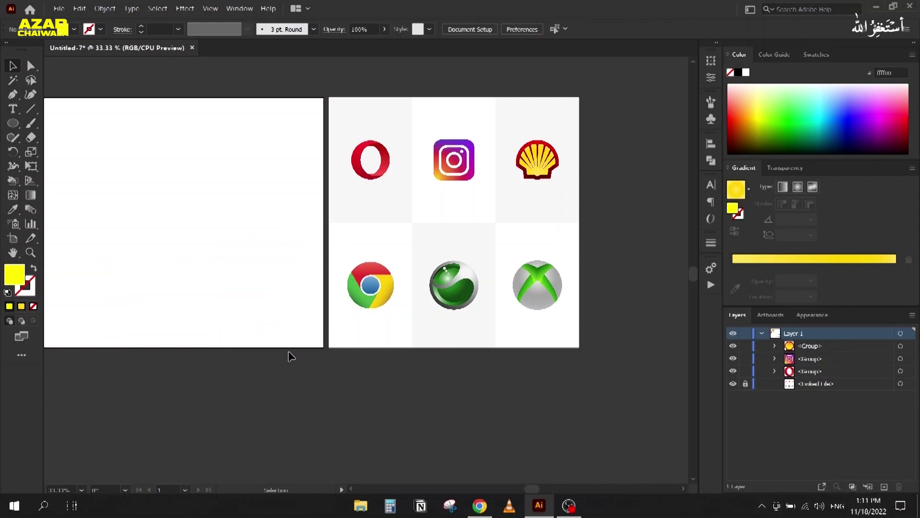
- Draw a circle from the centre over the Xbox logo's outer edge, with no fill and a black stroke
scroll(456, 311, "up", 4)
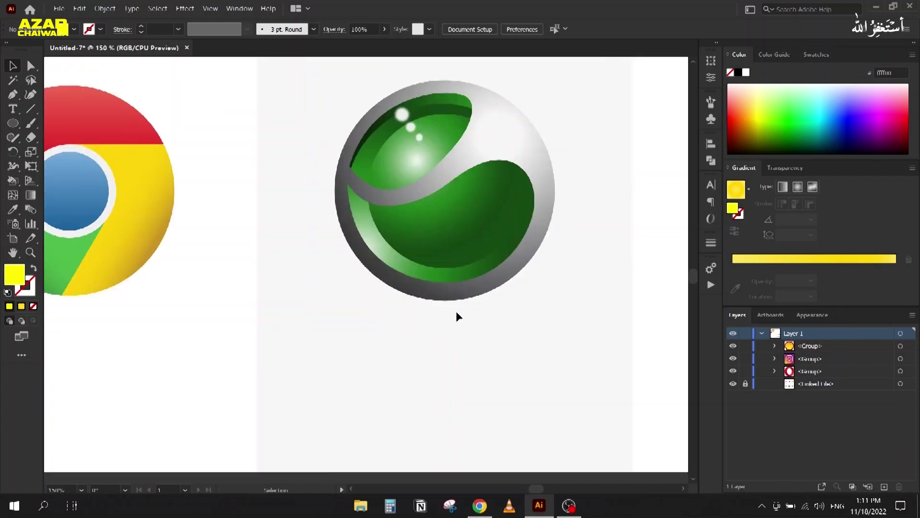
scroll(325, 267, "right", 3)
scroll(325, 267, "down", 1)
left_click_drag(302, 289, 290, 303)
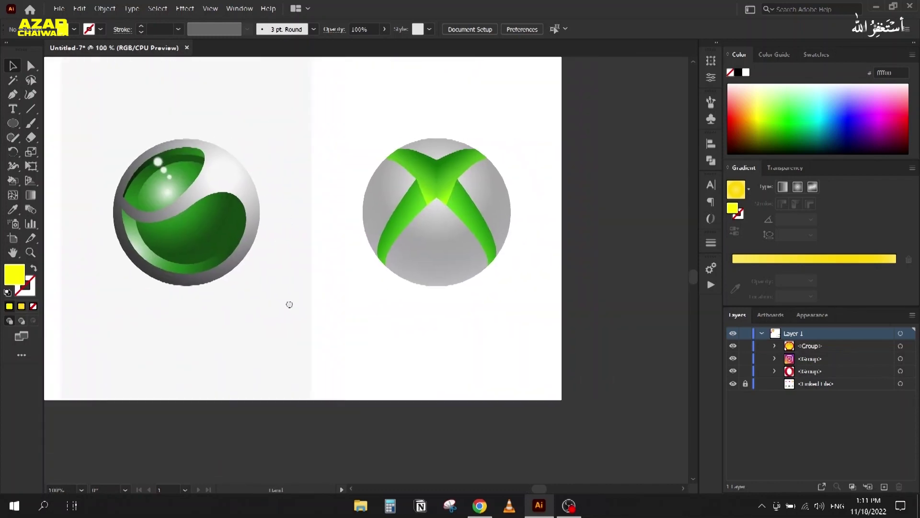
left_click(19, 124)
scroll(454, 167, "up", 1)
scroll(361, 188, "down", 1)
scroll(401, 213, "up", 1)
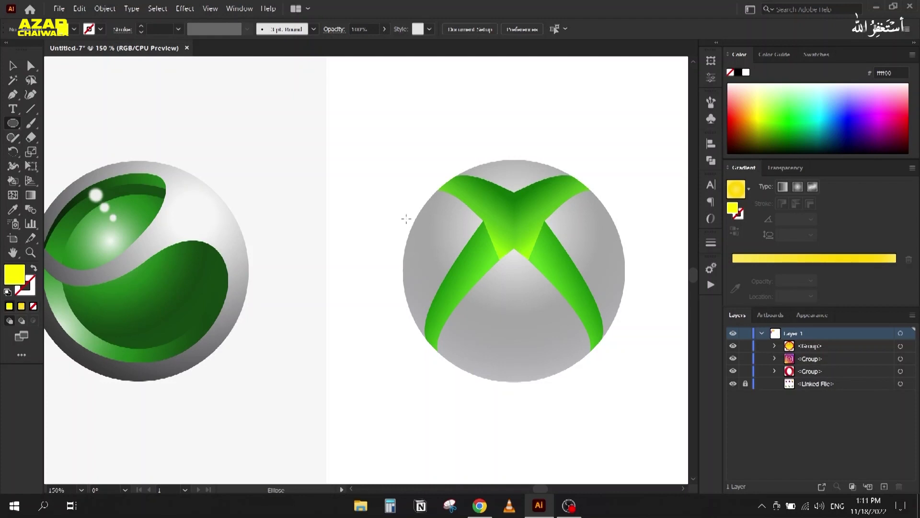
mouse_move(513, 261)
left_mouse_down()
mouse_move(620, 361)
mouse_move(612, 340)
mouse_move(626, 376)
mouse_move(617, 381)
left_mouse_up()
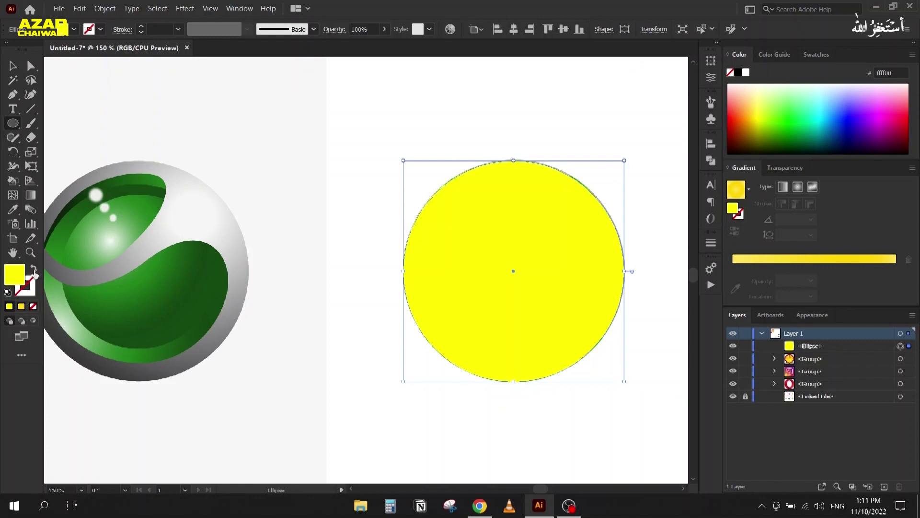
left_click(34, 271)
left_click(738, 73)
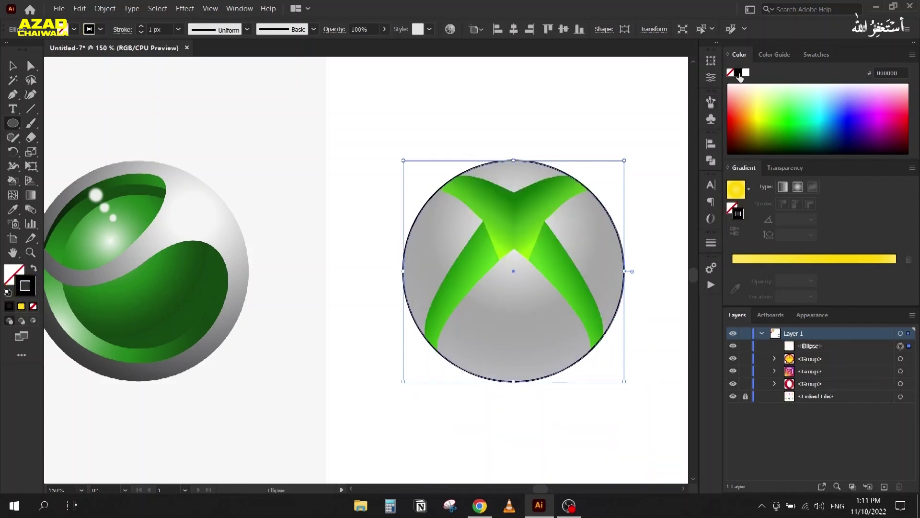
left_click(14, 66)
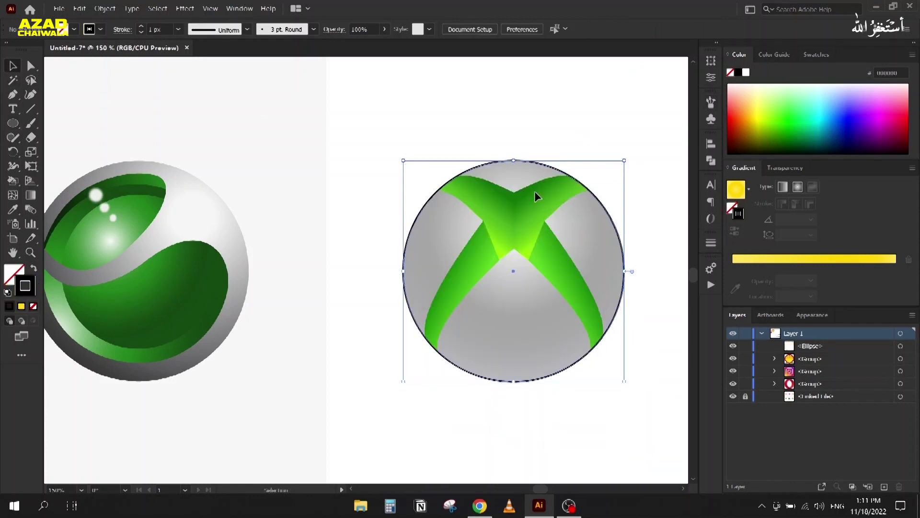
left_click(544, 248)
- Trace the straight edges of the X's right half with the Pen tool, from the upper centre notch to the right inner corner
scroll(544, 248, "up", 2)
left_click_drag(523, 257, 498, 224)
scroll(461, 150, "down", 1)
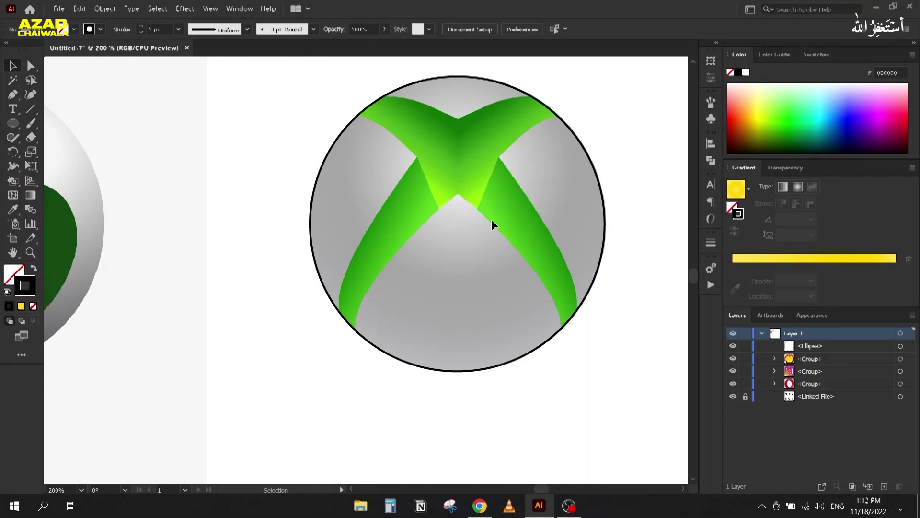
scroll(501, 132, "up", 1)
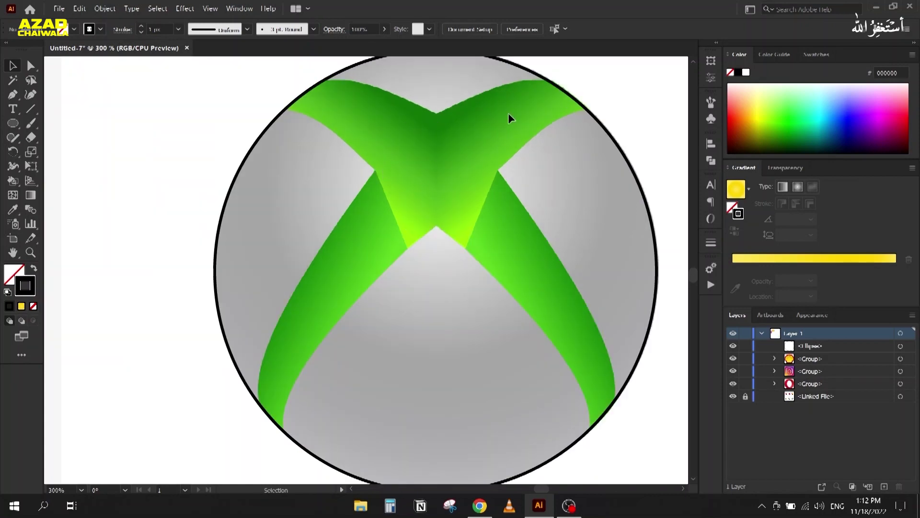
left_click_drag(428, 169, 407, 199)
key("p")
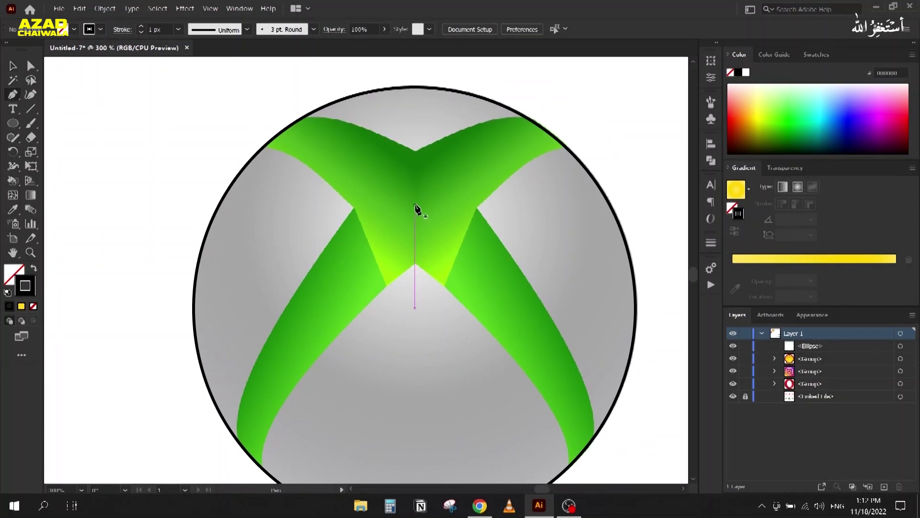
left_click(415, 150)
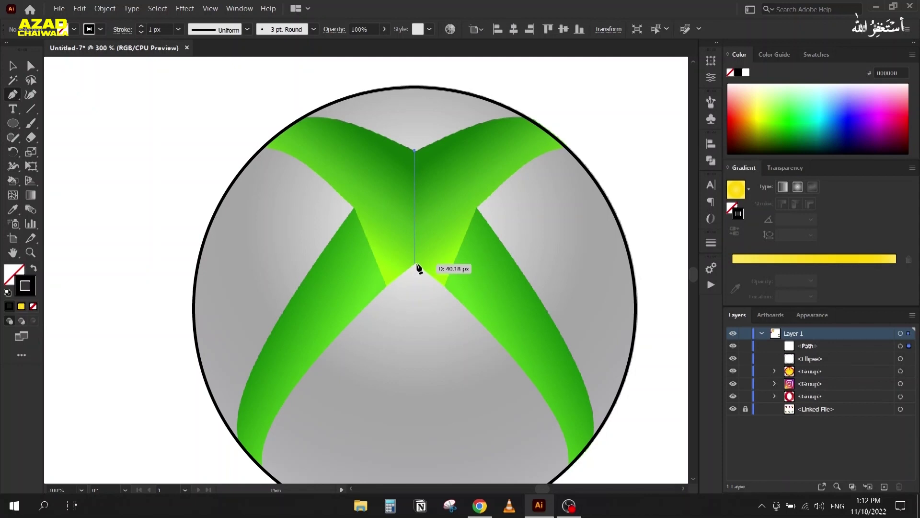
left_click(415, 264)
left_click(444, 287)
left_click(477, 210)
- Close the outline with curved edges along the X's upper-right arm, extending past the circle, and adjust the upper curve to the reference
left_click_drag(572, 168, 487, 196)
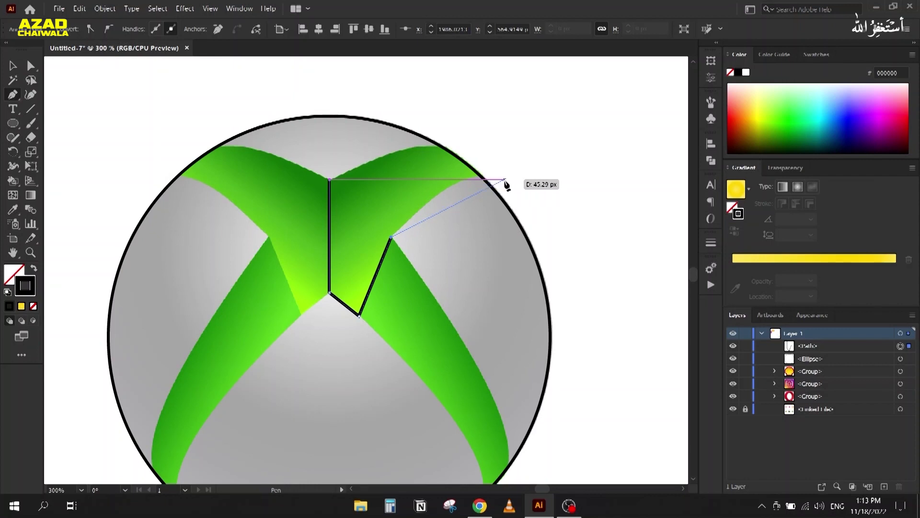
left_click_drag(496, 180, 541, 199)
left_click(496, 179)
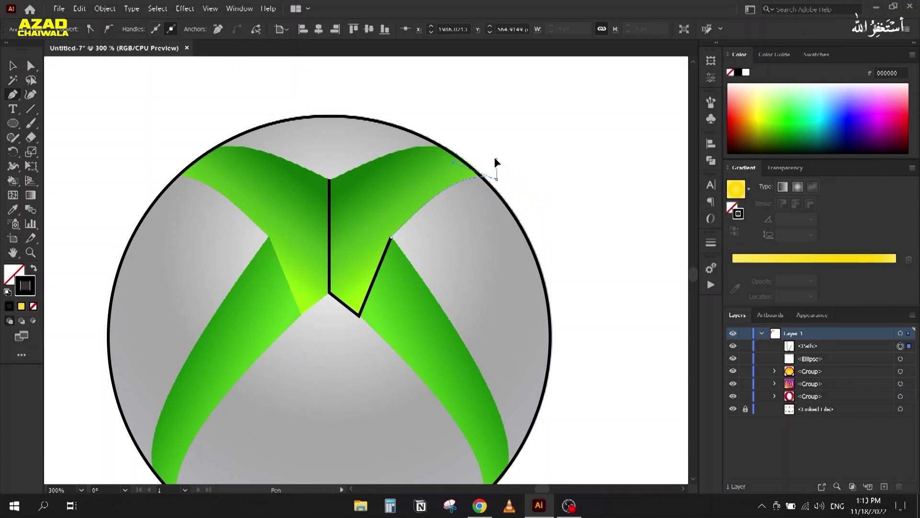
left_click_drag(489, 168, 489, 168)
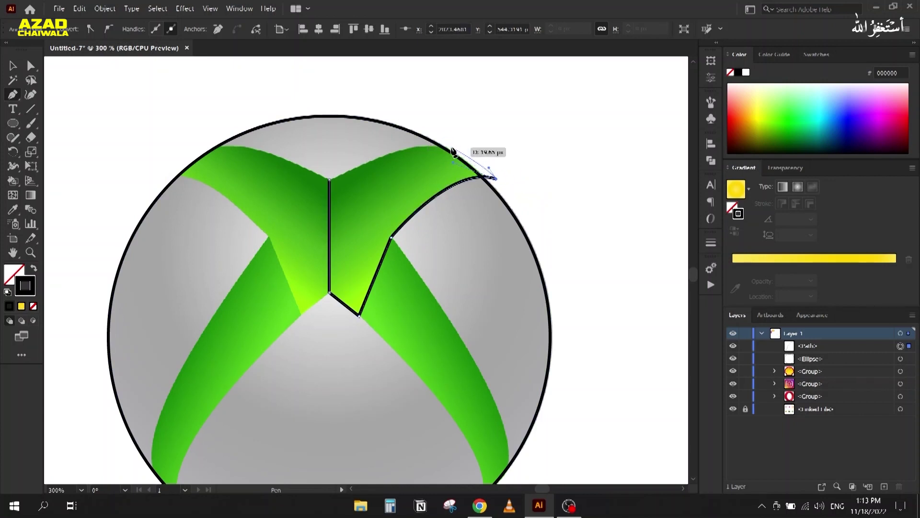
left_click(329, 179)
left_click_drag(331, 182, 227, 226)
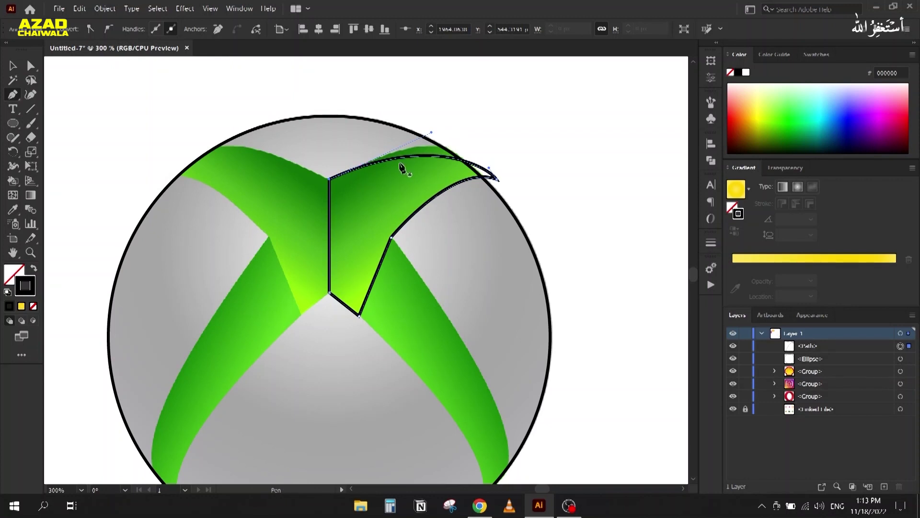
left_click(31, 66)
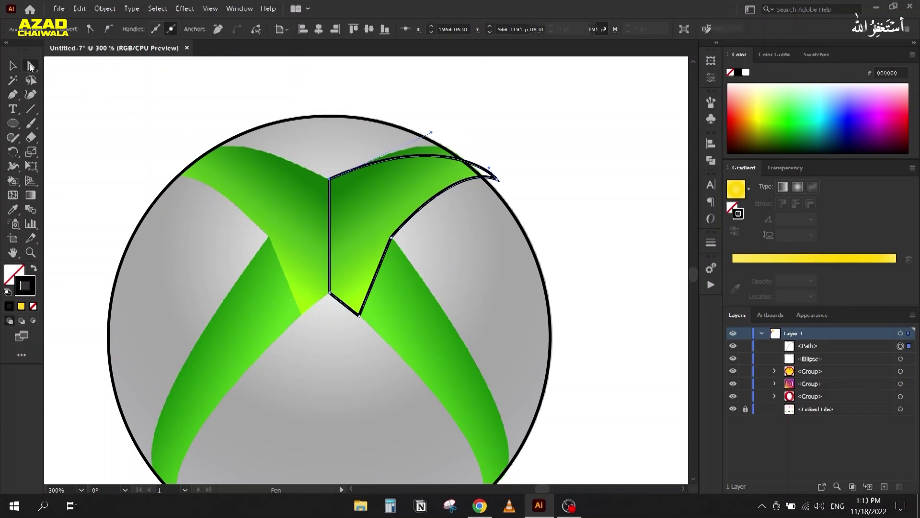
left_click_drag(431, 136, 464, 108)
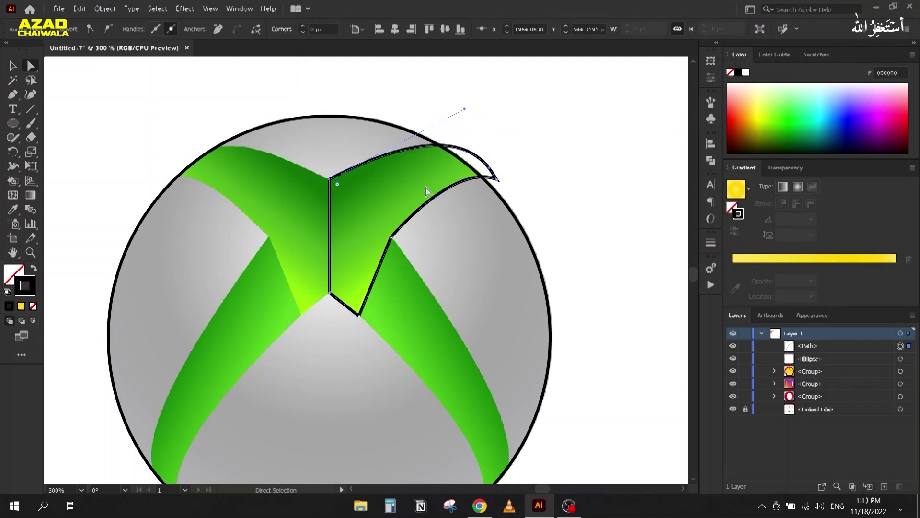
- Select the circle together with the traced outline of the X's upper-right arm
key("v")
left_click(430, 127)
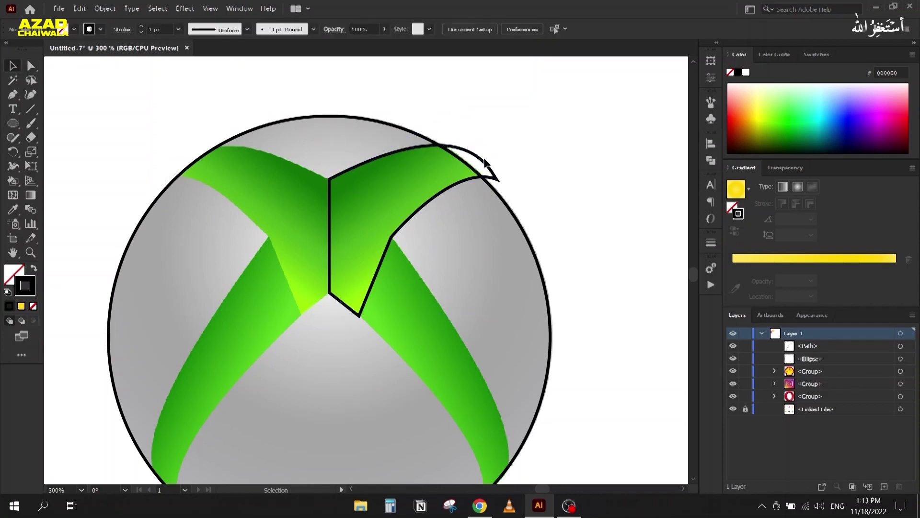
left_click(444, 167)
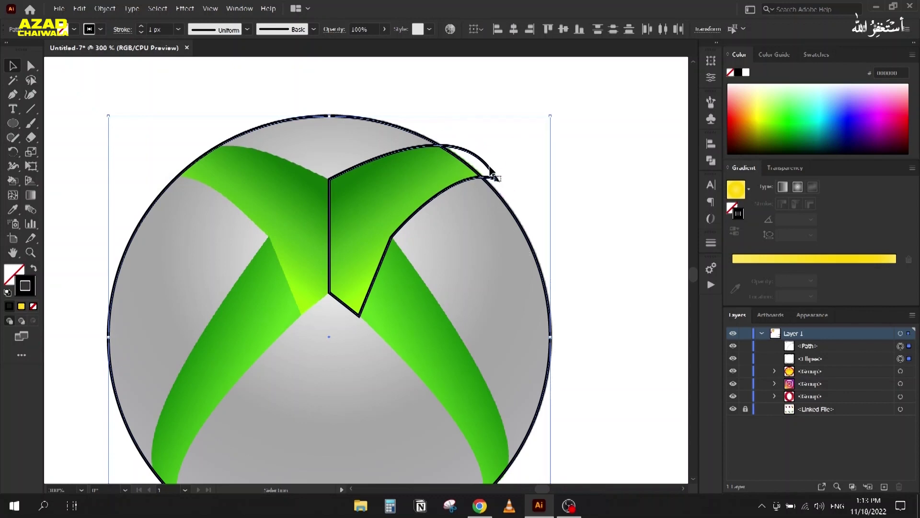
- Try to trim the arm outline's overhang outside the circle with the Shape Builder and test the piece by moving it
key("shift+m")
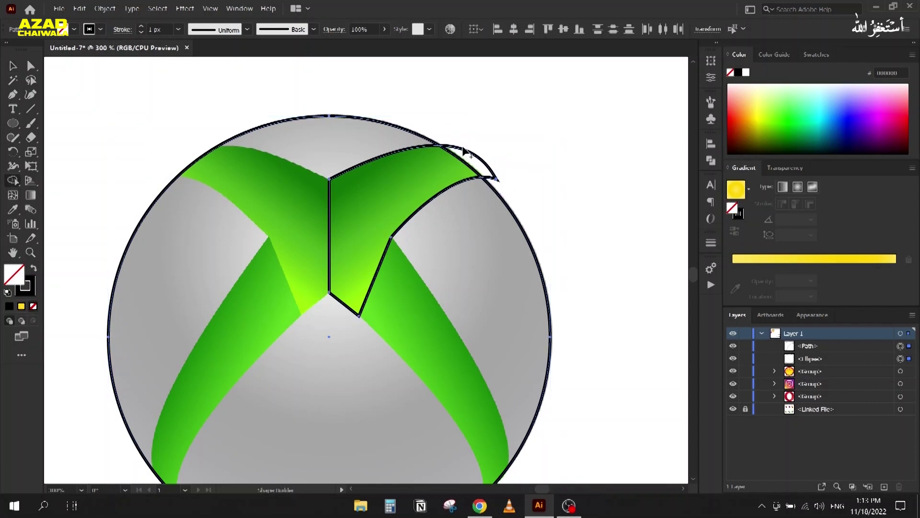
left_click(484, 165, "alt")
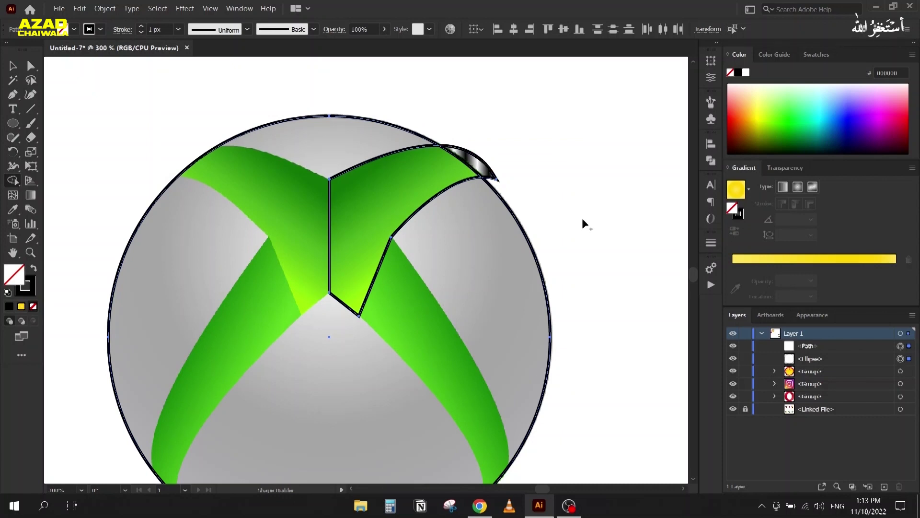
left_click(12, 67)
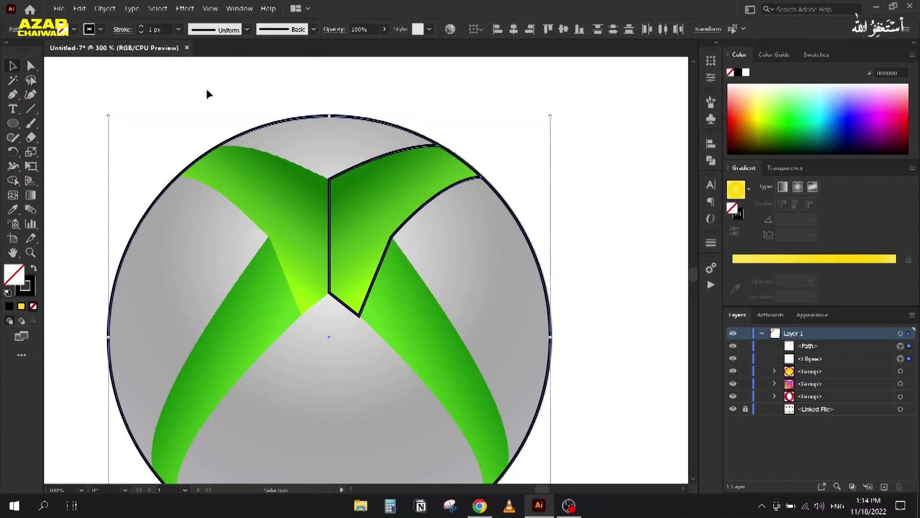
left_click(204, 93)
left_click_drag(403, 144, 516, 114)
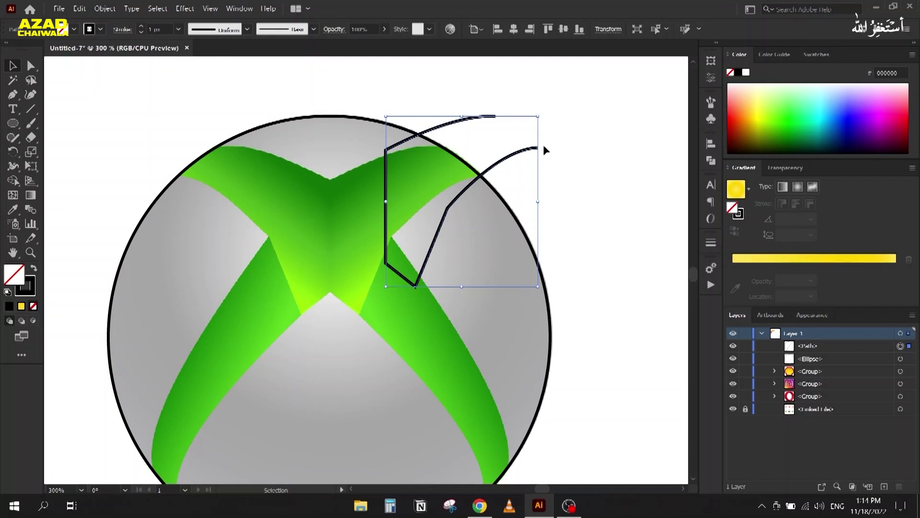
key("ctrl+z")
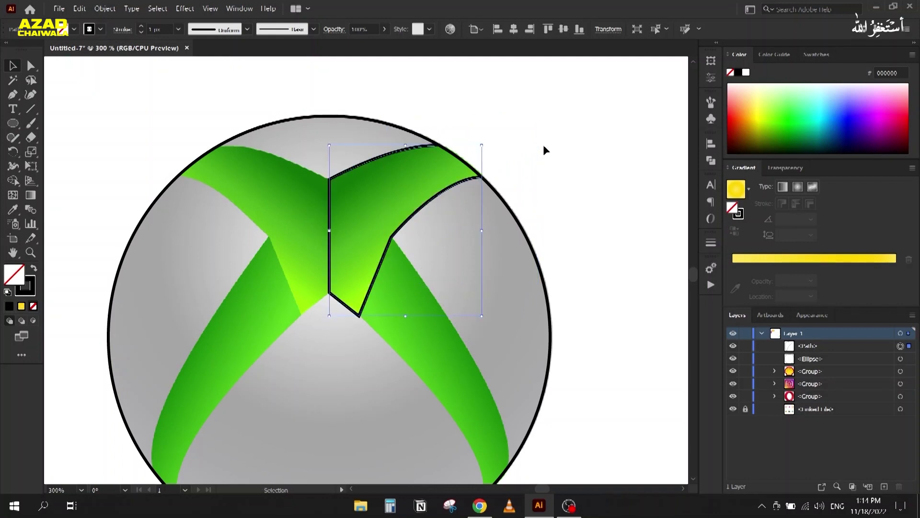
key("ctrl+z")
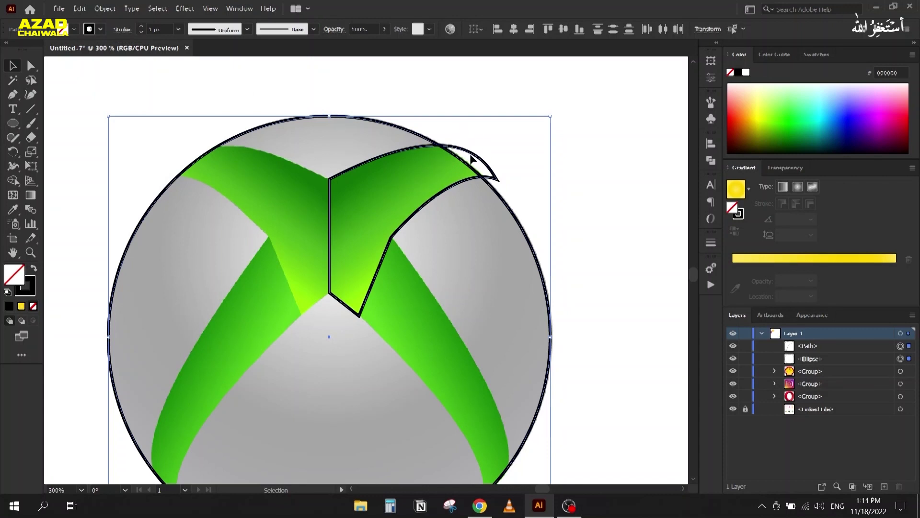
- Remove the part of the upper-right arm outline that lies outside the circle with the Shape Builder, and deselect the shapes
key("shift+m")
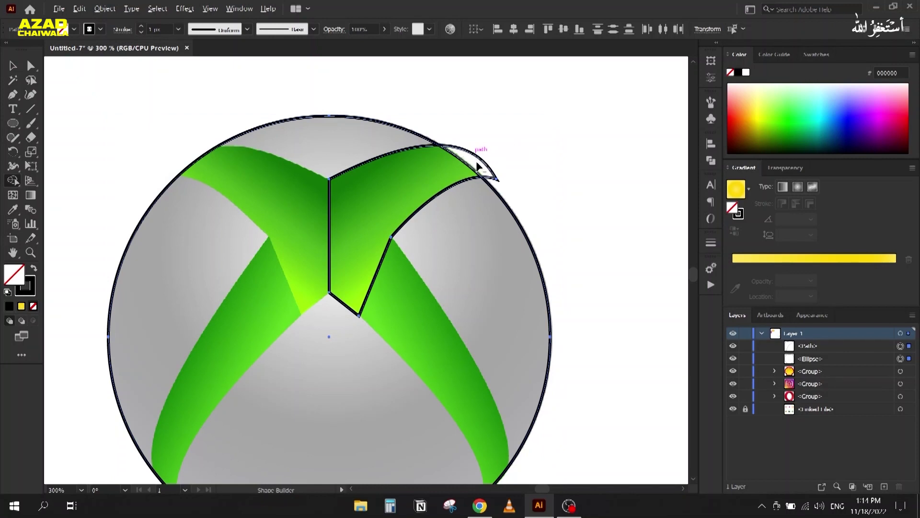
left_click(477, 163, "alt")
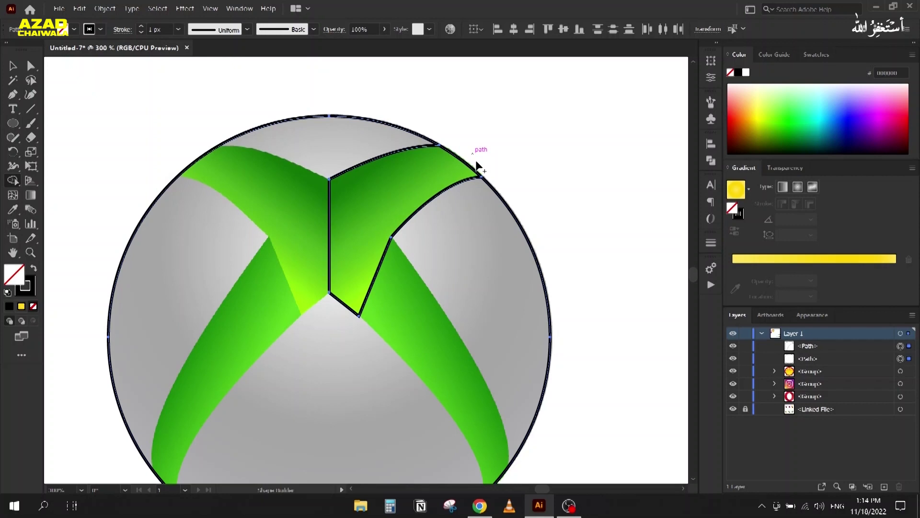
left_click(15, 67)
left_click(255, 91)
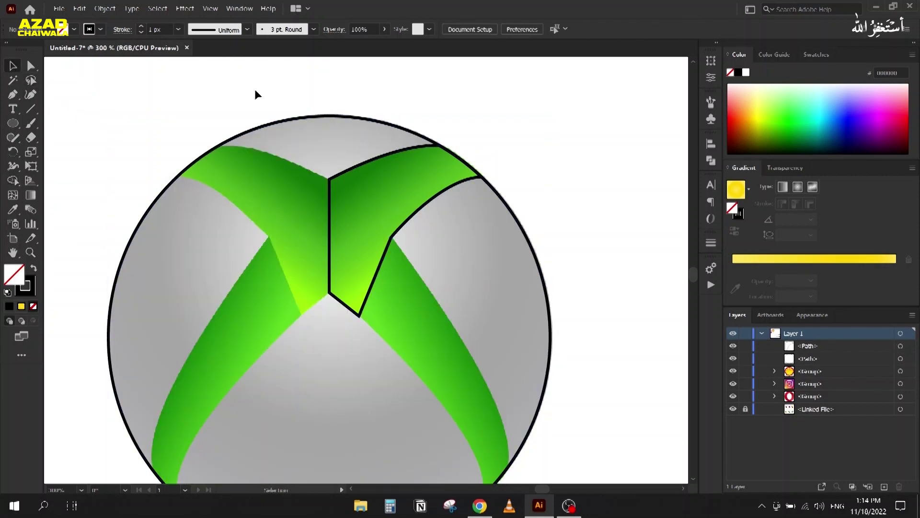
- Move the trimmed arm shape aside to check its outline, and undo the move
left_click_drag(400, 174, 544, 164)
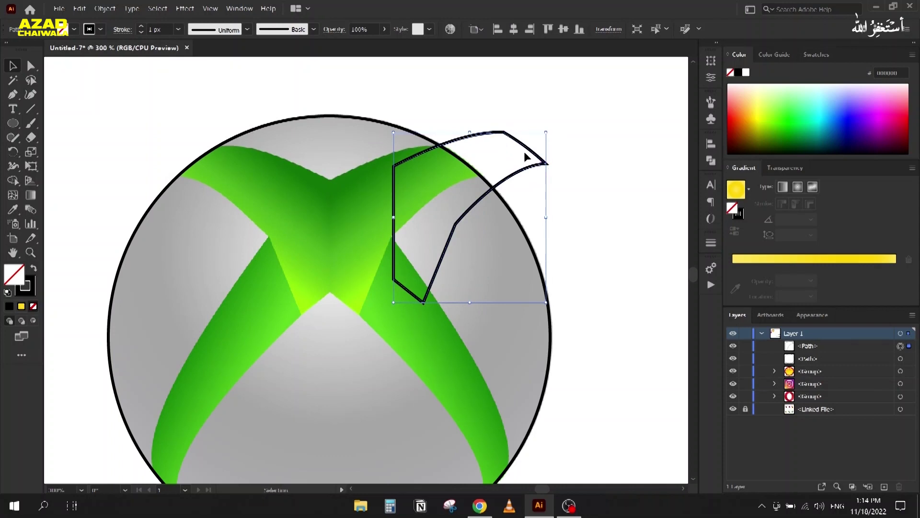
key("ctrl+z")
left_click(566, 120)
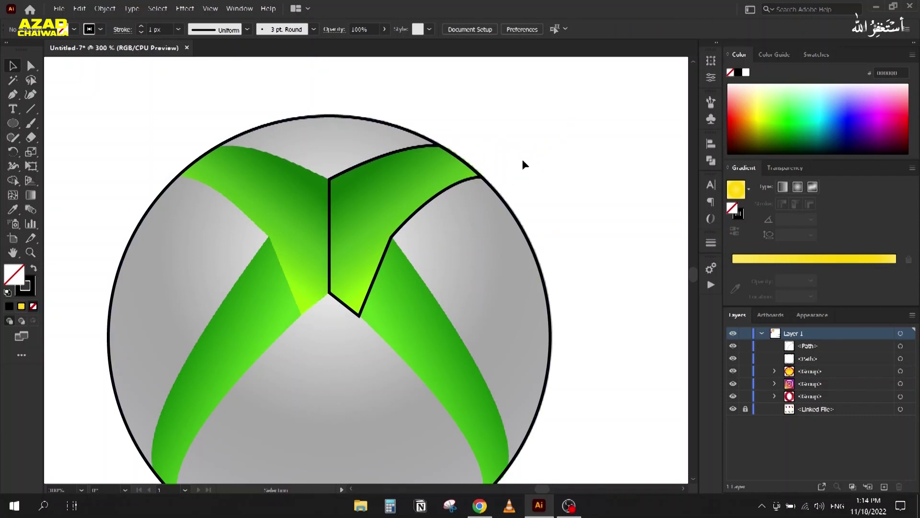
- Try to start tracing the X's lower-right leg at the arm's lowest corner with the Pen tool while the arm is selected
key("h")
left_click_drag(524, 164, 392, 200)
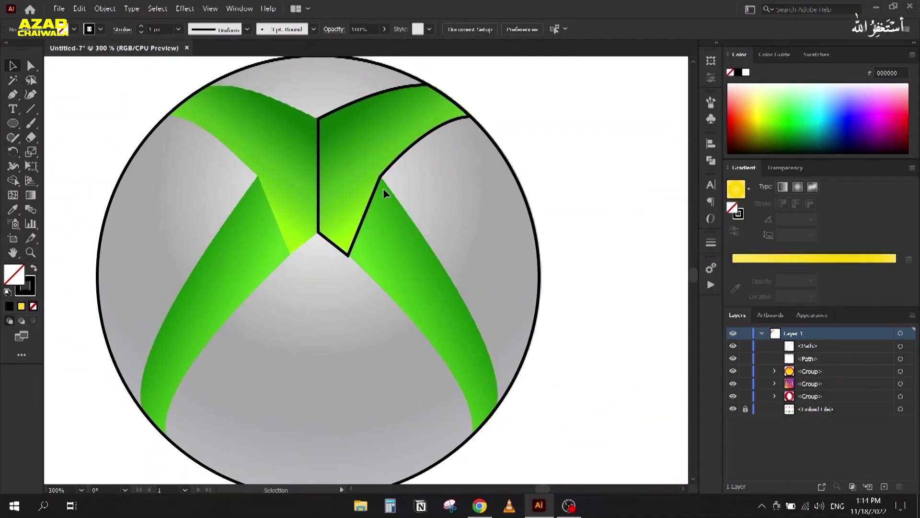
left_click(383, 178)
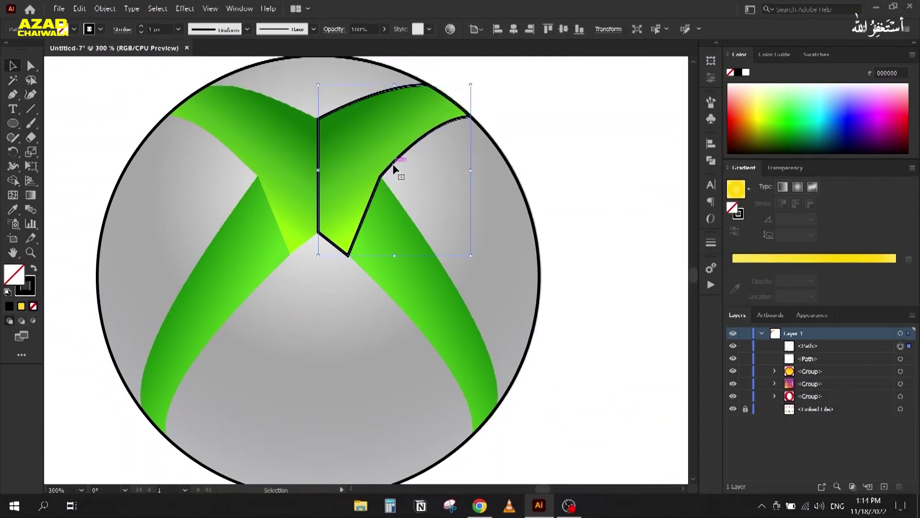
key("p")
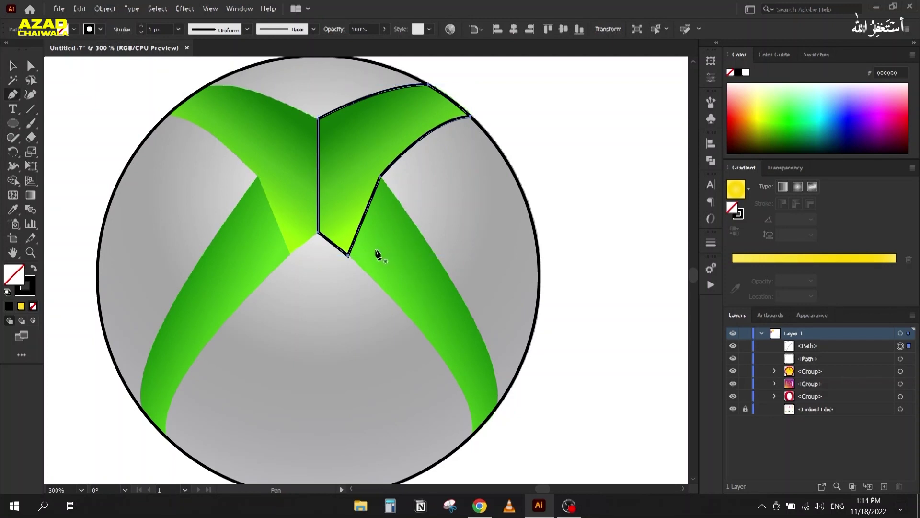
left_click(348, 254)
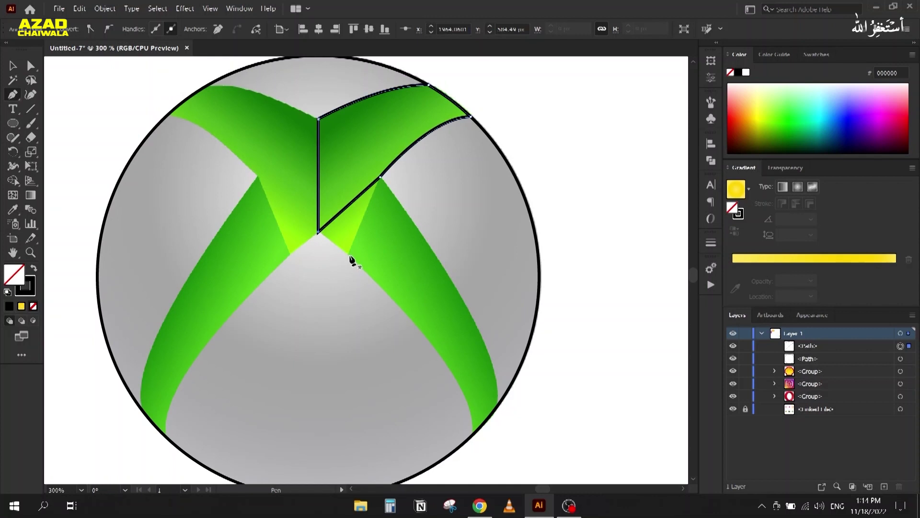
left_click(380, 178)
key("v")
left_click(274, 193)
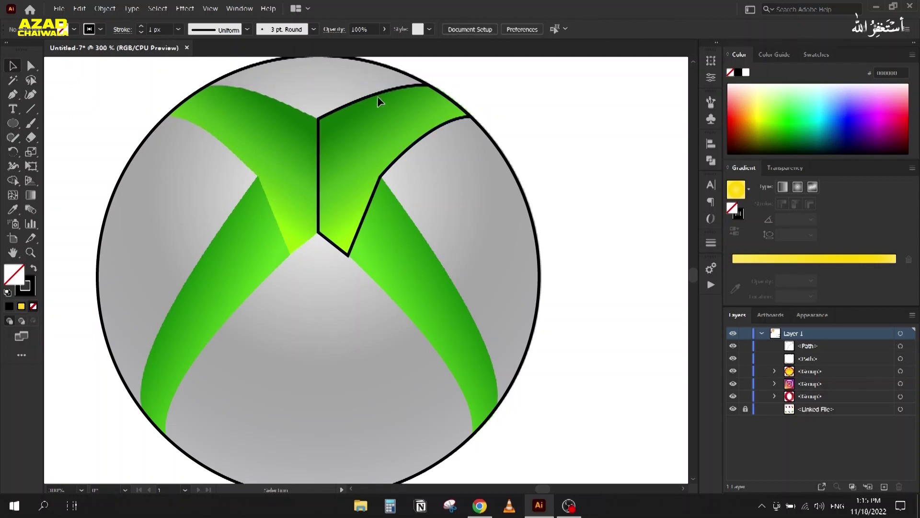
- Trace the inner curved edge of the X's lower-right leg with the Pen tool, from the arm's lowest corner to just past the circle
key("p")
left_click(349, 254)
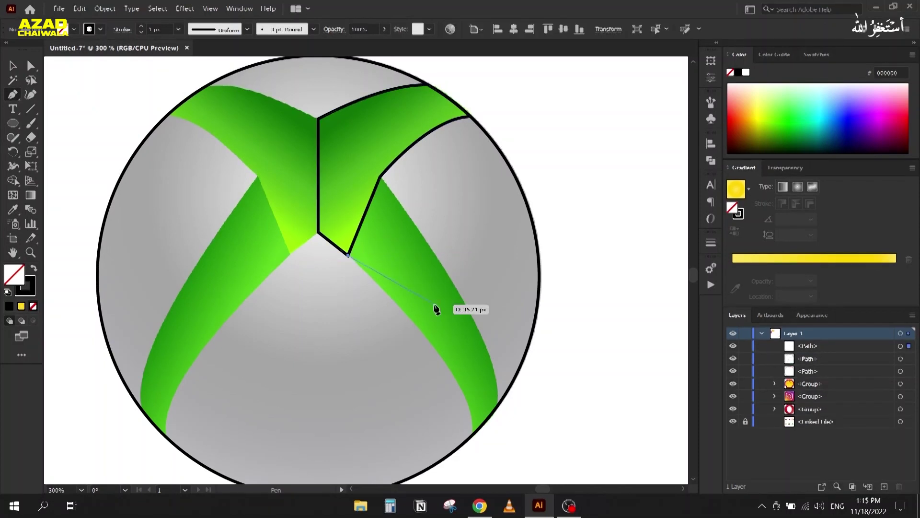
scroll(353, 263, "down", 2)
left_click(357, 249)
scroll(417, 251, "up", 1)
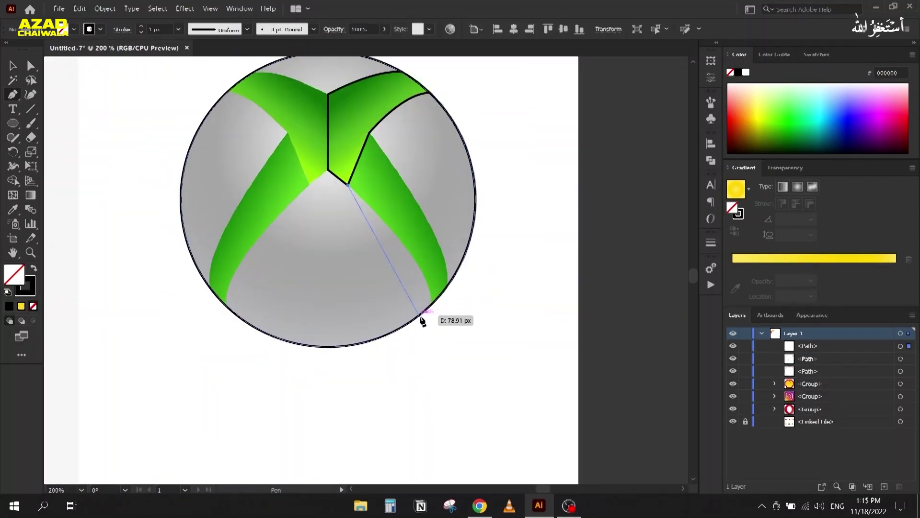
mouse_move(429, 326)
left_mouse_down()
mouse_move(421, 378)
mouse_move(406, 364)
mouse_move(395, 386)
mouse_move(469, 312)
mouse_move(436, 313)
mouse_move(444, 317)
left_mouse_up()
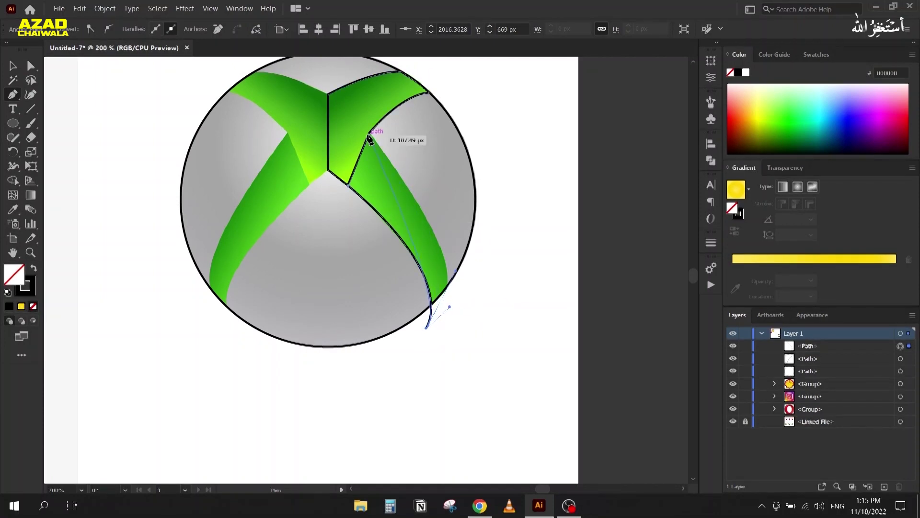
- Close the leg outline with an outer curve up to the arm's inner corner and an edge back to the starting point
left_click_drag(369, 134, 305, 240)
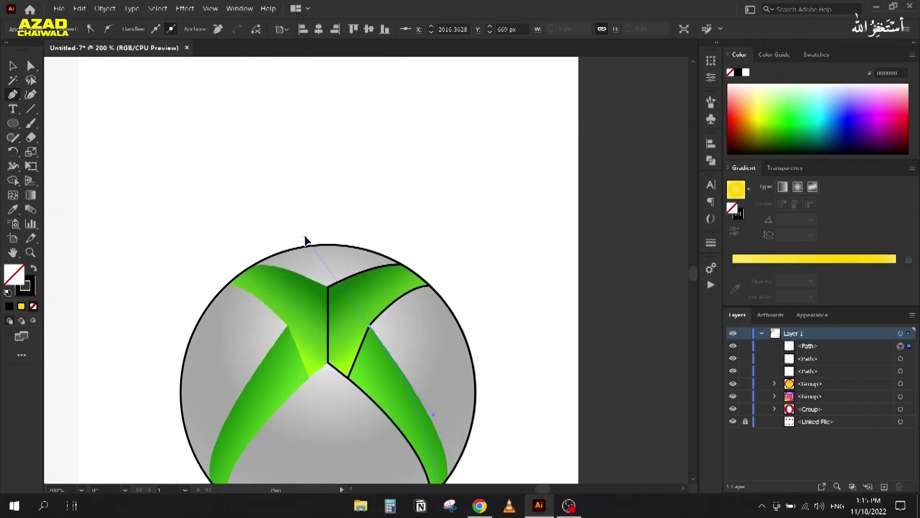
left_click(348, 382)
left_click_drag(358, 269, 339, 110)
left_click_drag(349, 166, 295, 115)
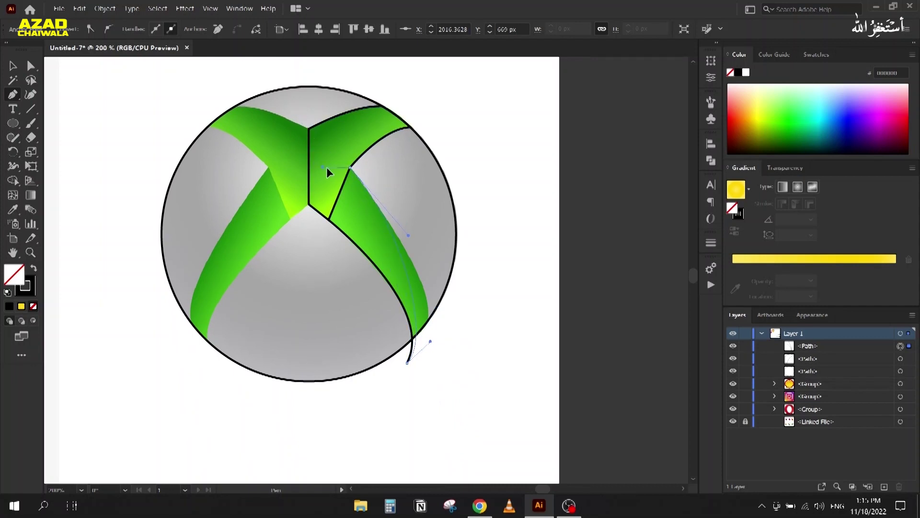
mouse_move(330, 219)
left_mouse_down()
mouse_move(341, 217)
mouse_move(331, 220)
left_mouse_up()
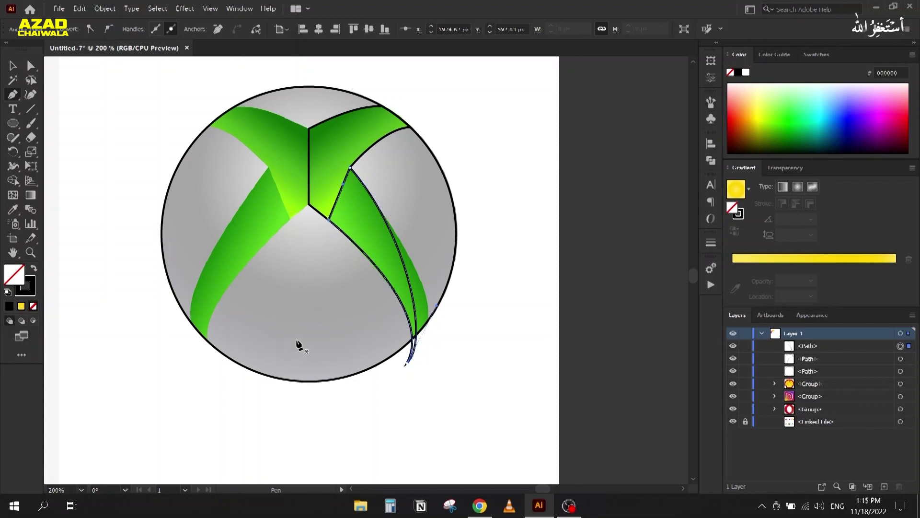
- Adjust the curve handles of the lower-right leg's outer edge to match the reference
key("a")
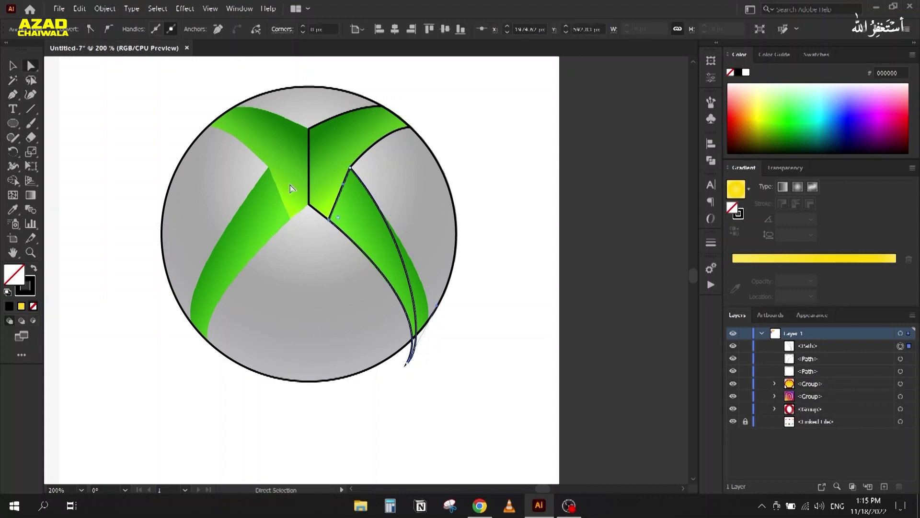
scroll(410, 227, "up", 1)
left_click_drag(318, 139, 320, 143)
left_click_drag(440, 400, 480, 378)
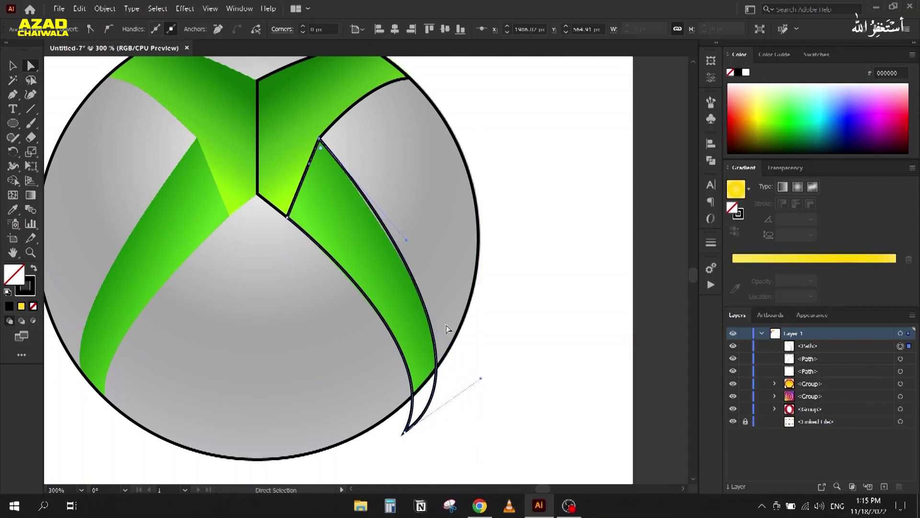
left_click_drag(407, 245, 404, 254)
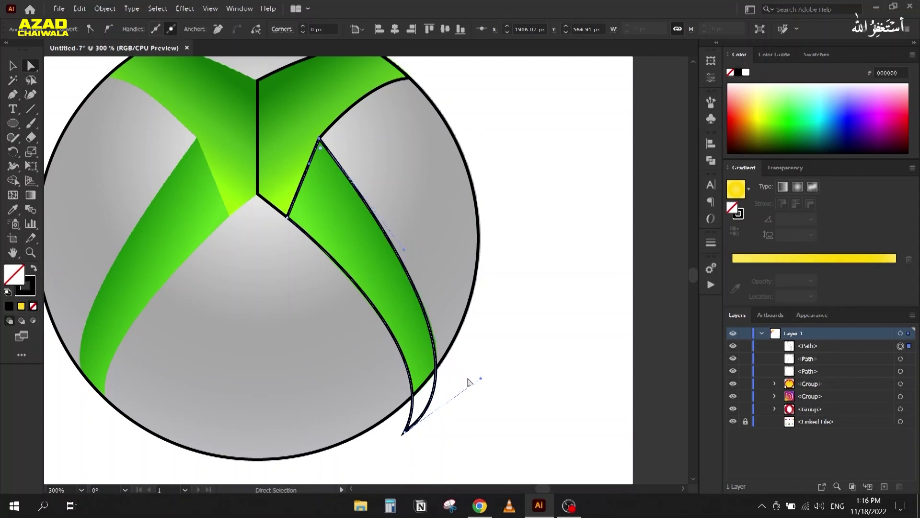
key("ctrl+minus")
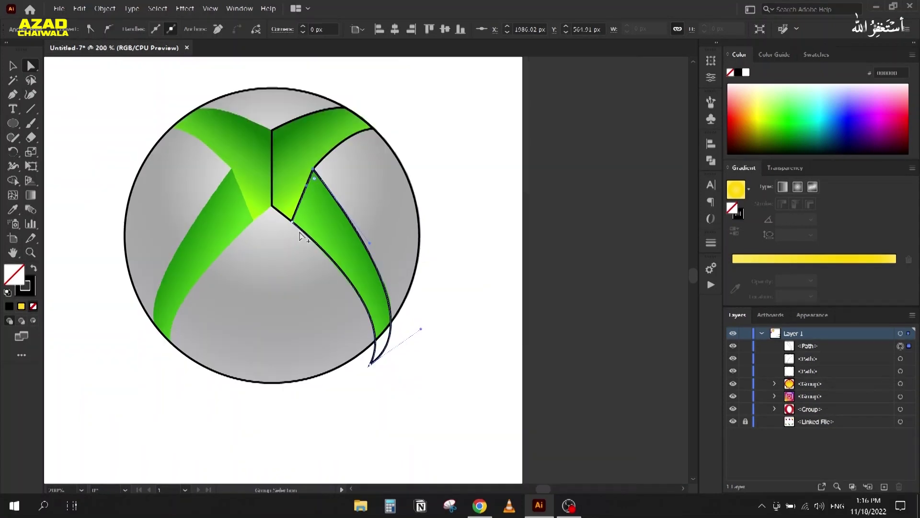
key("v")
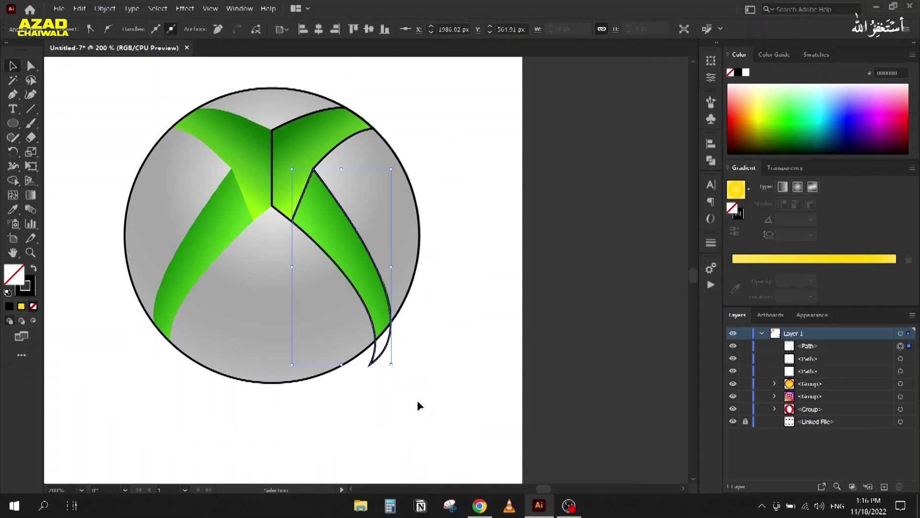
- Trim off the part of the right leg outline that sticks out beyond the circle, using Shape Builder
left_click(316, 318, "shift")
key("shift+m")
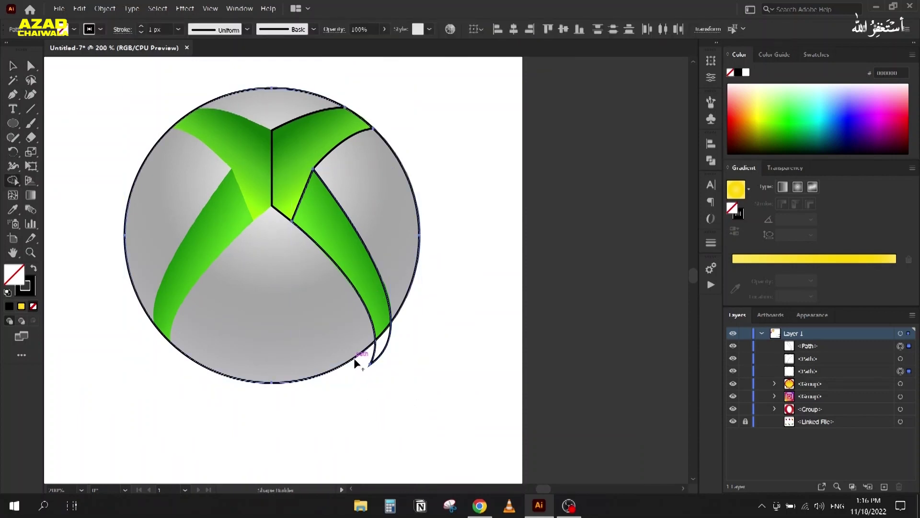
left_click(383, 342, "alt")
- Select all the traced outlines together and move them off the reference logo to the empty area right of the artboard
left_click(13, 66)
left_click(102, 93)
left_click_drag(127, 151, 155, 128)
scroll(183, 125, "down", 2)
left_click_drag(312, 244, 485, 197)
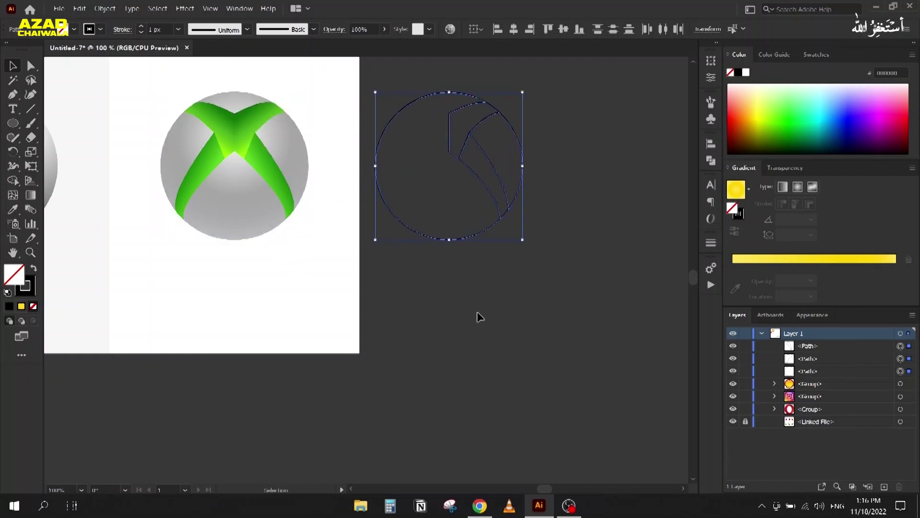
left_click(412, 261)
scroll(412, 261, "up", 1)
left_click_drag(408, 283, 446, 378)
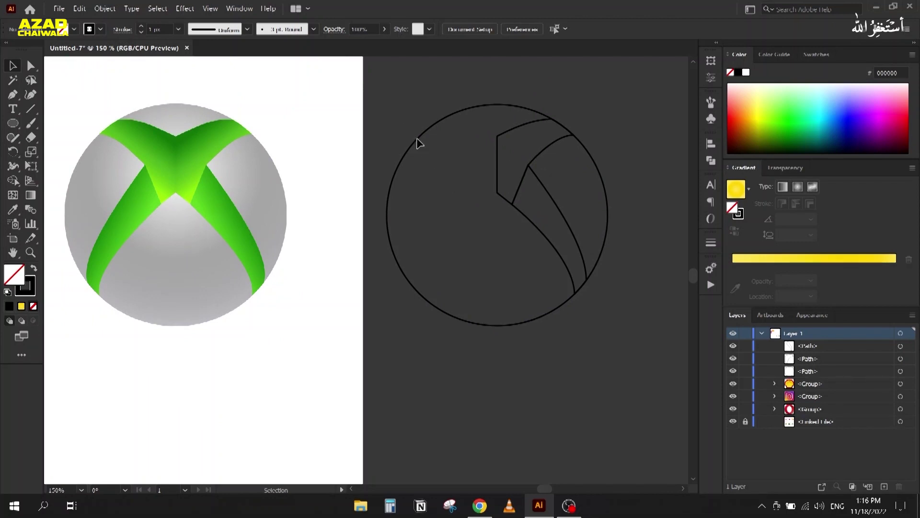
- Turn the circle's stroke into a fill with the White, Black preset as a radial gradient running from its upper centre to its bottom edge
left_click(399, 172)
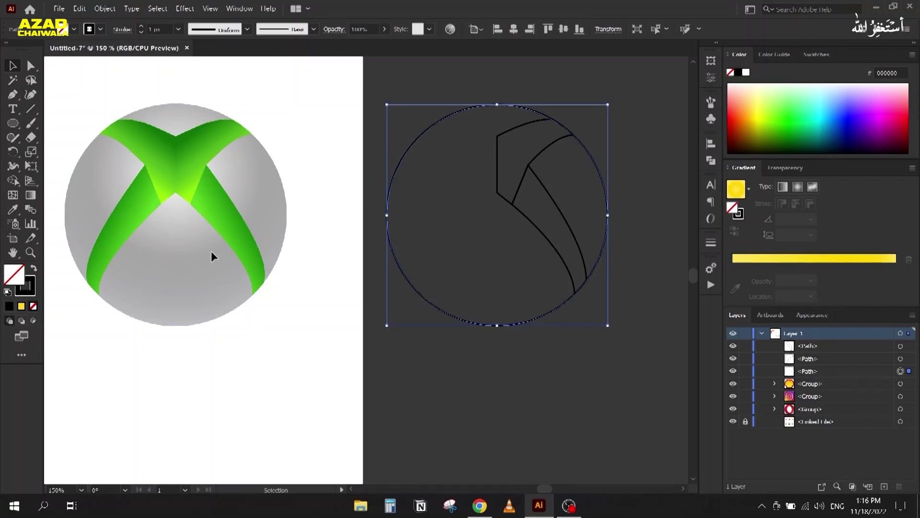
key("shift+x")
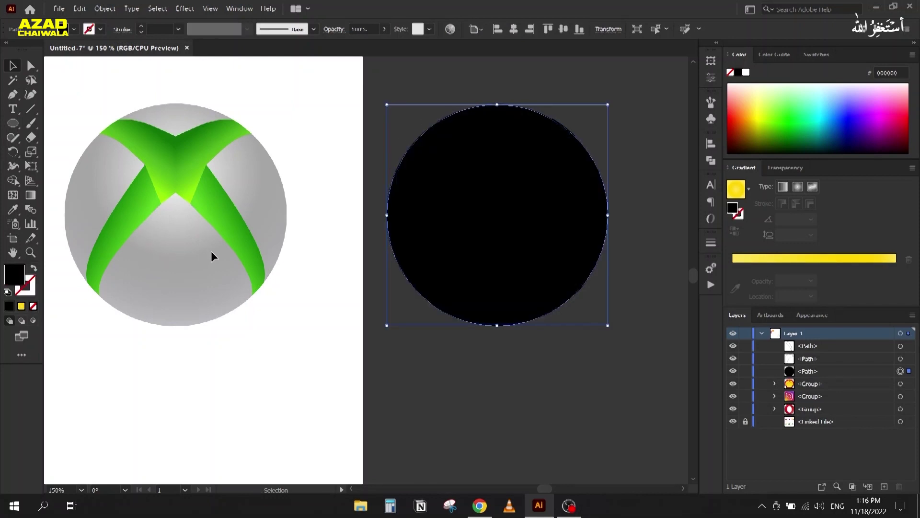
left_click(749, 189)
left_click(656, 214)
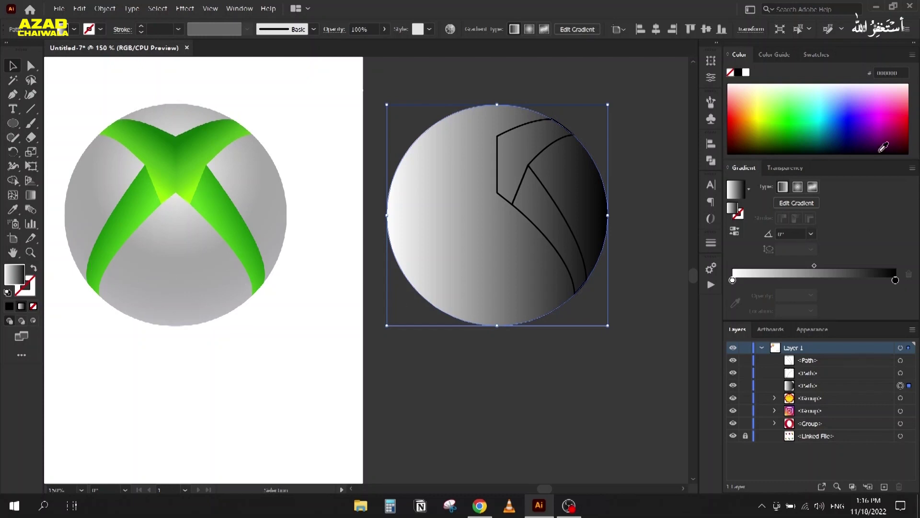
left_click(798, 186)
key("g")
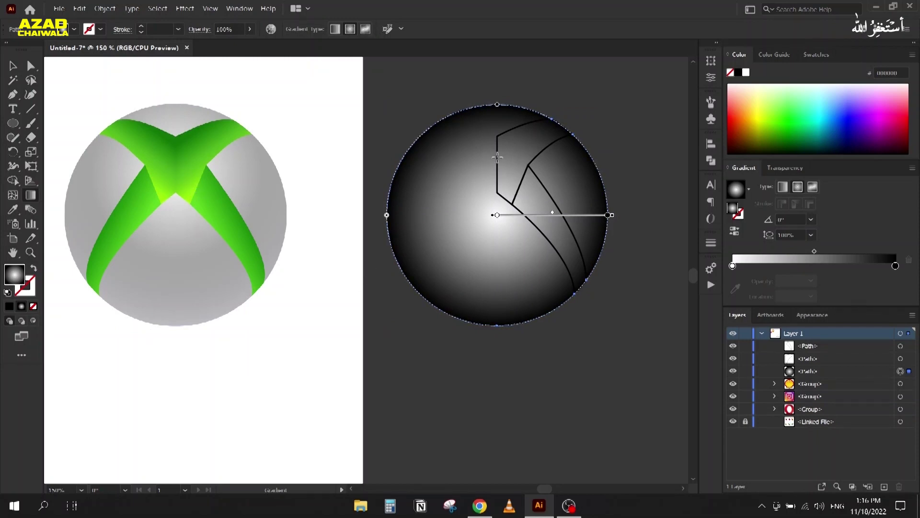
left_click_drag(497, 160, 497, 323)
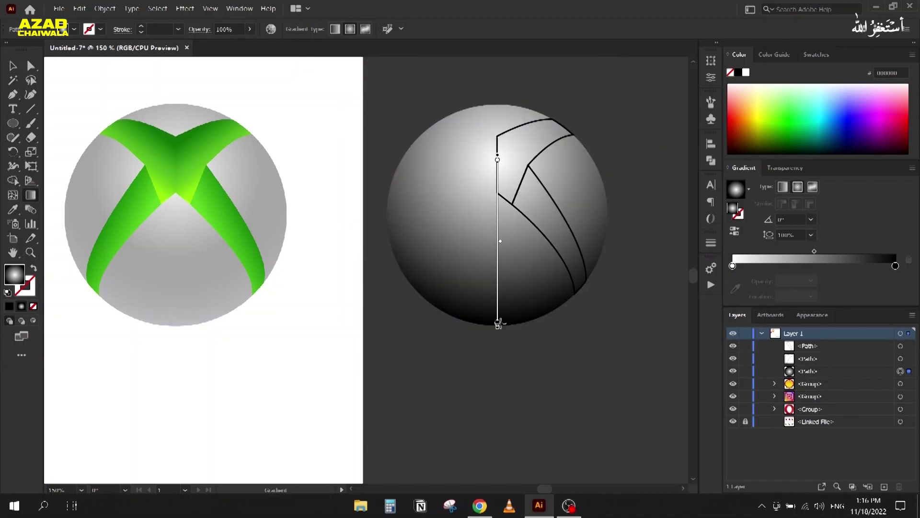
- Recolour the circle's gradient with greys sampled from the reference sphere, adding a middle stop at about 50%
left_click(732, 266)
left_click(735, 288)
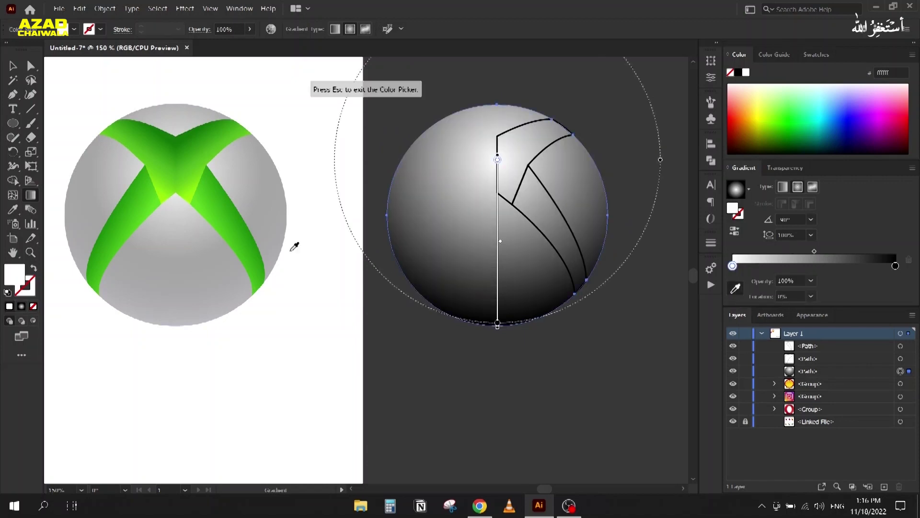
left_click(173, 200)
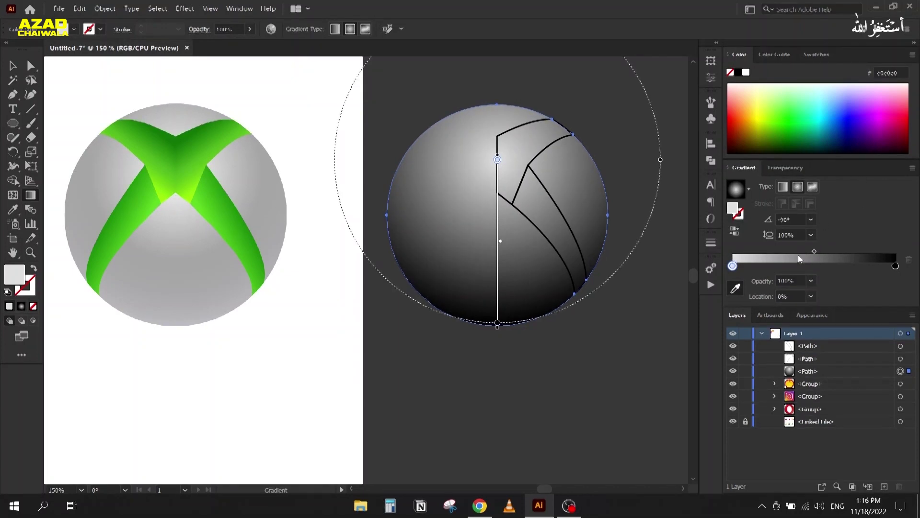
left_click(814, 265)
left_click(184, 286)
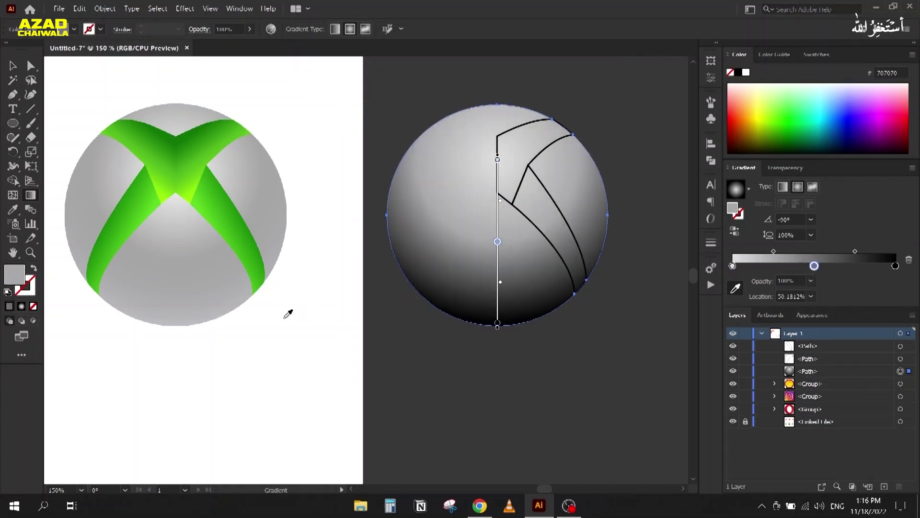
left_click(895, 266)
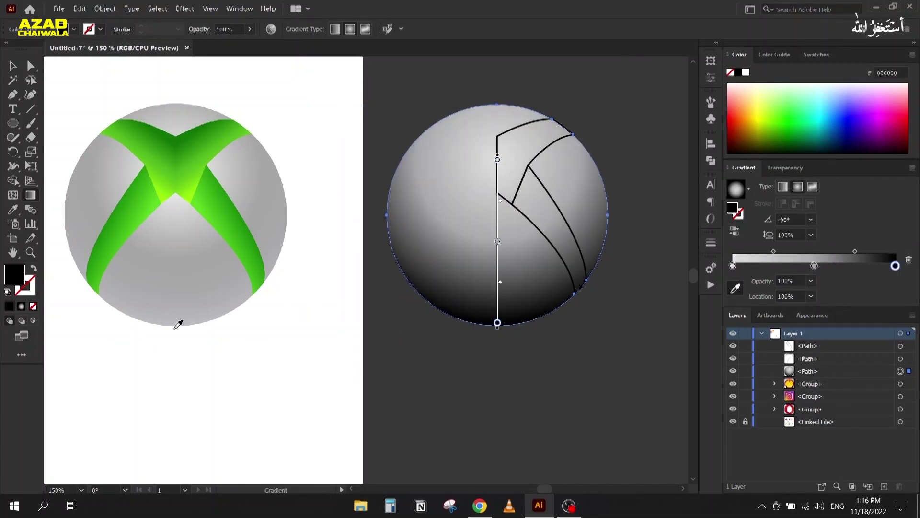
left_click(185, 318)
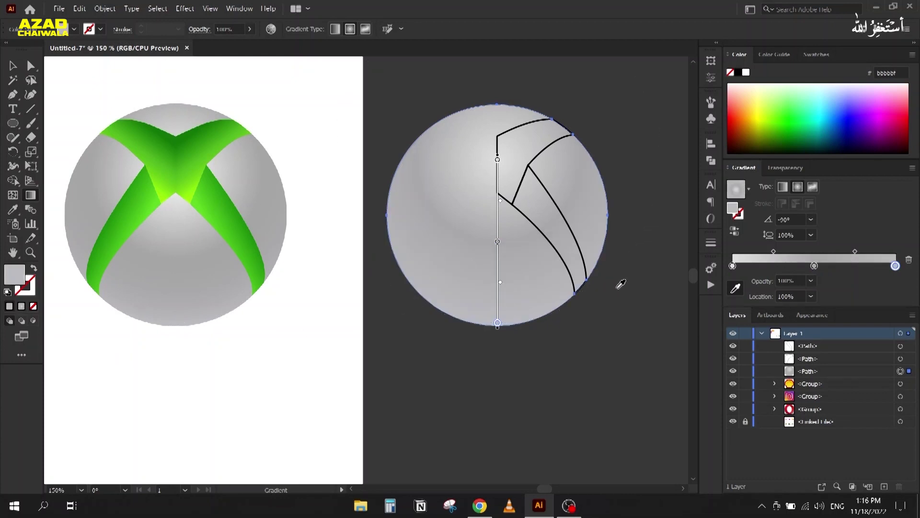
left_click(12, 66)
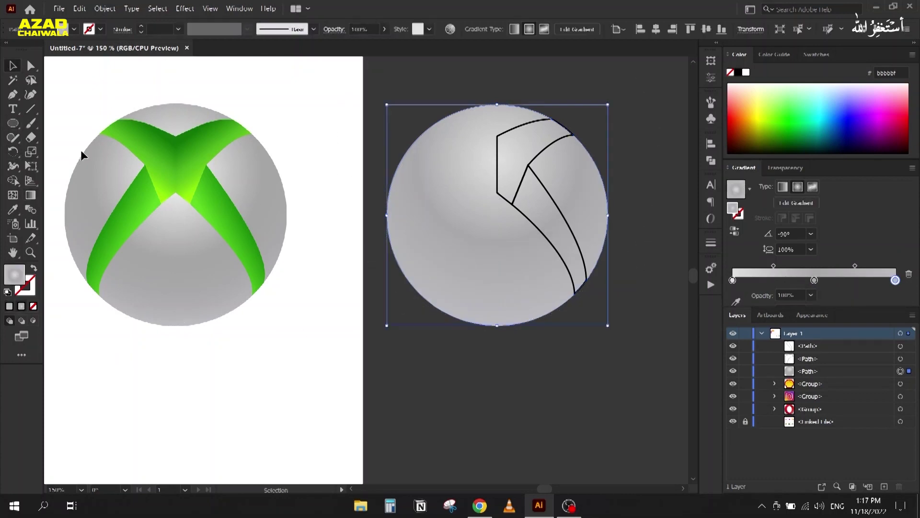
- Lighten the first stop of the circle's gradient with a near-white tint from the Color Guide
left_click(732, 281)
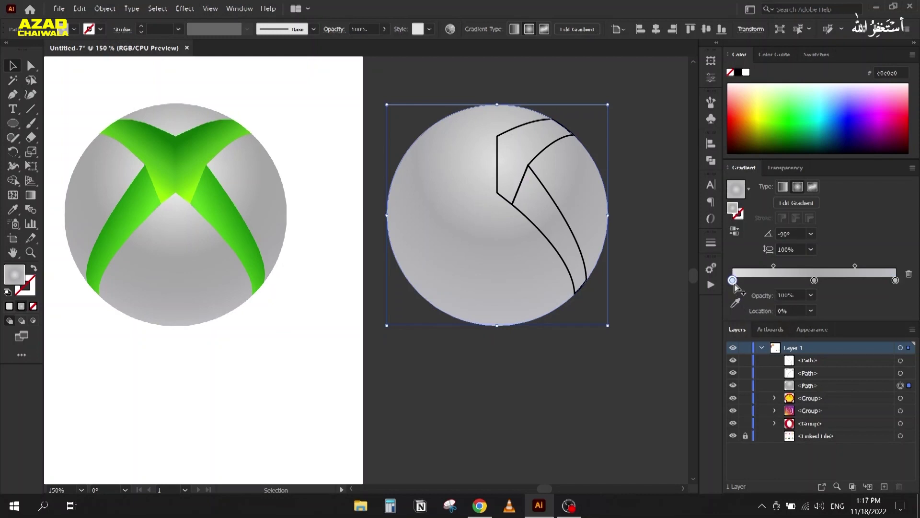
left_click(765, 54)
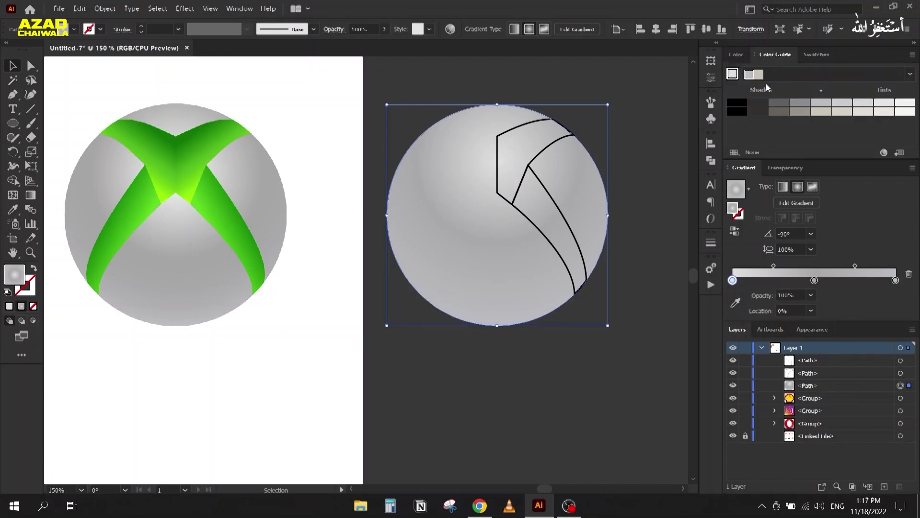
left_click(743, 79)
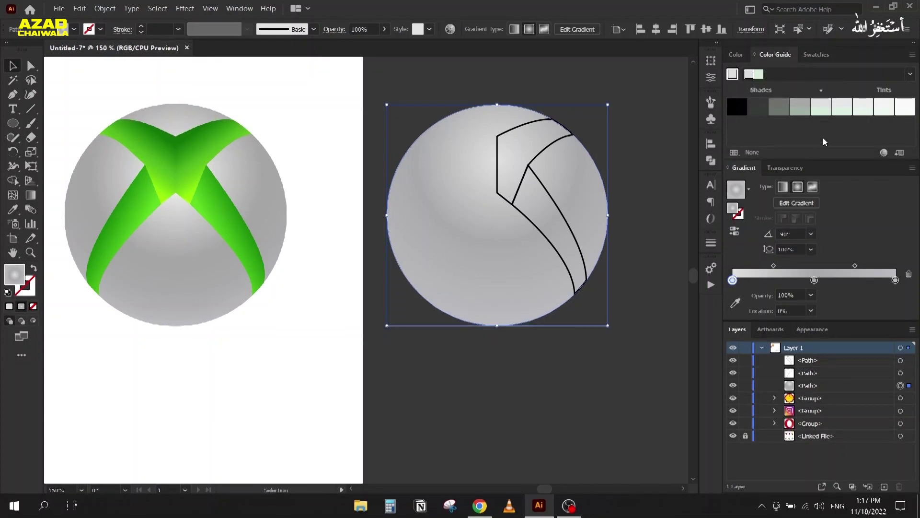
left_click_drag(882, 106, 733, 285)
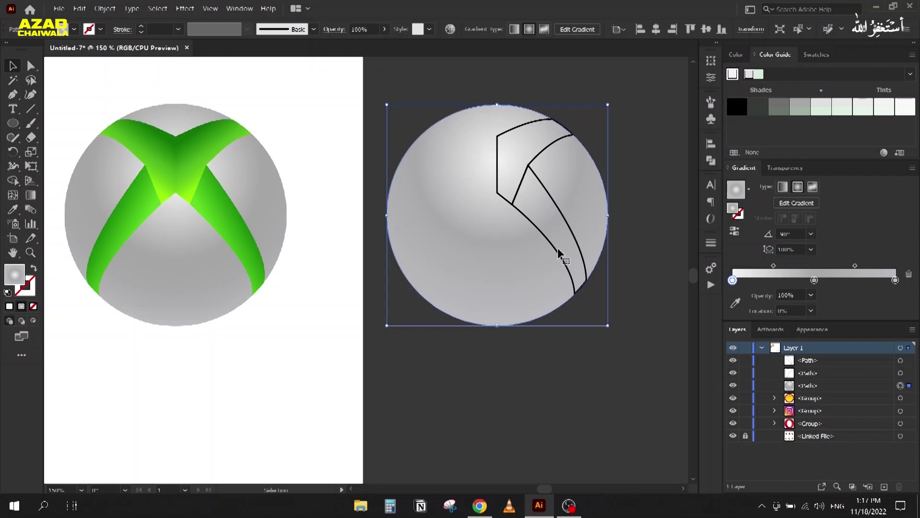
- Open the colour of the circle gradient's middle stop for editing and switch its sliders to HSB
left_click(815, 282)
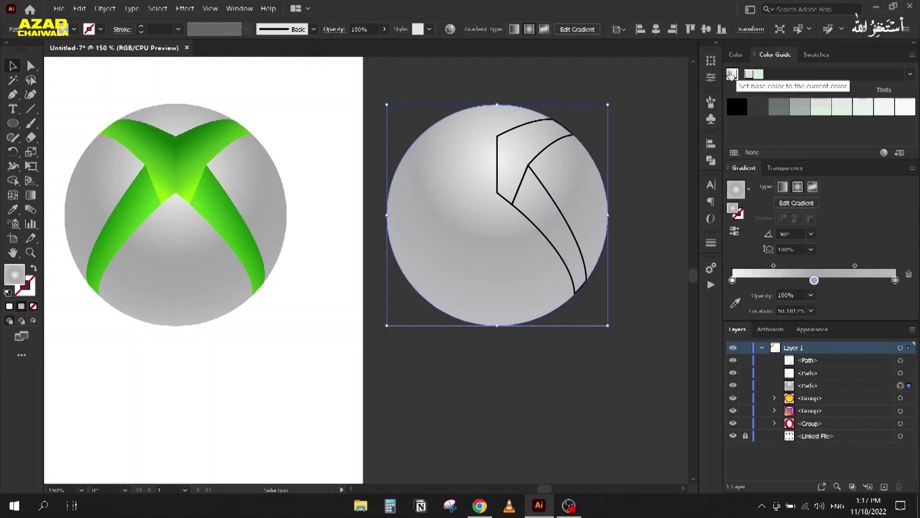
left_click(732, 75)
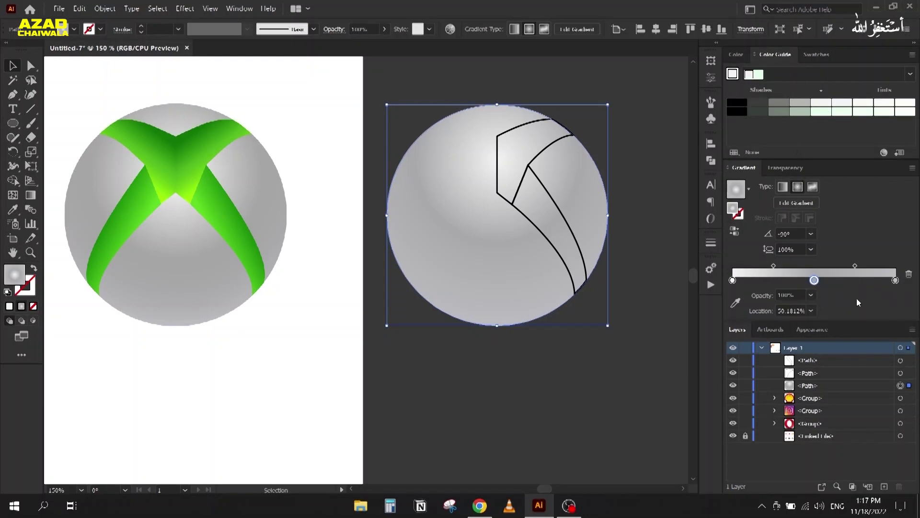
double_click(814, 281)
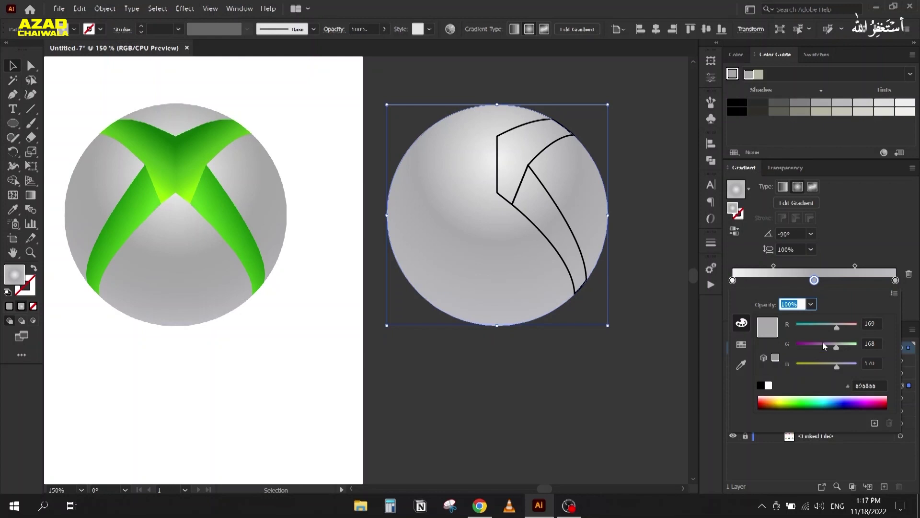
left_click(893, 294)
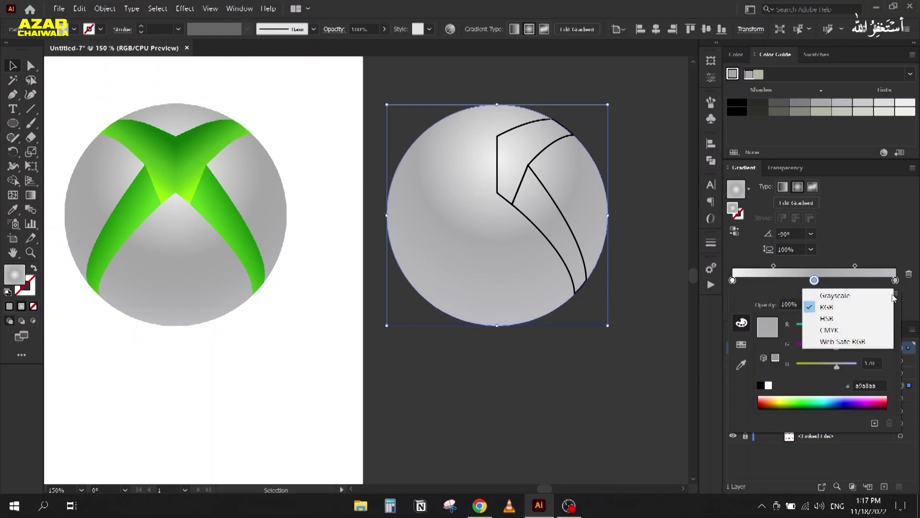
left_click(839, 320)
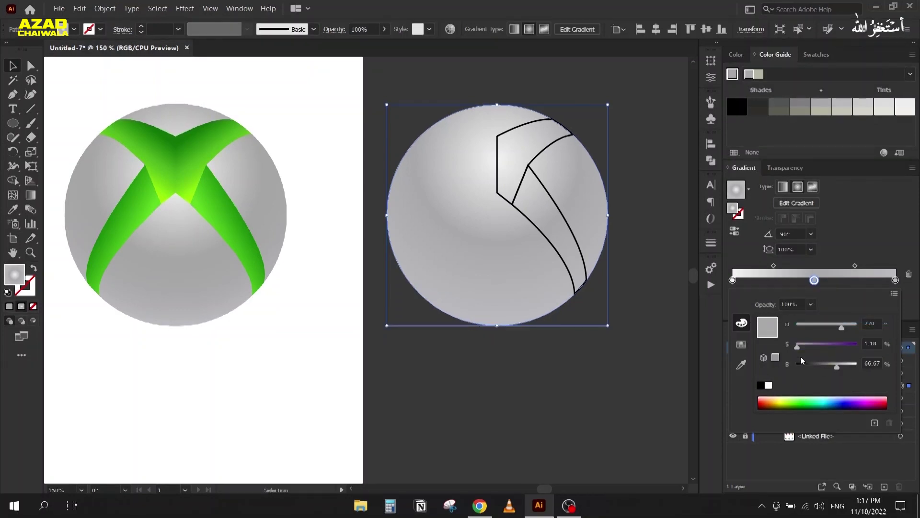
- Darken the middle gradient stop by lowering its brightness in stages to 59%
left_click(880, 363)
type("65.1")
key("Return")
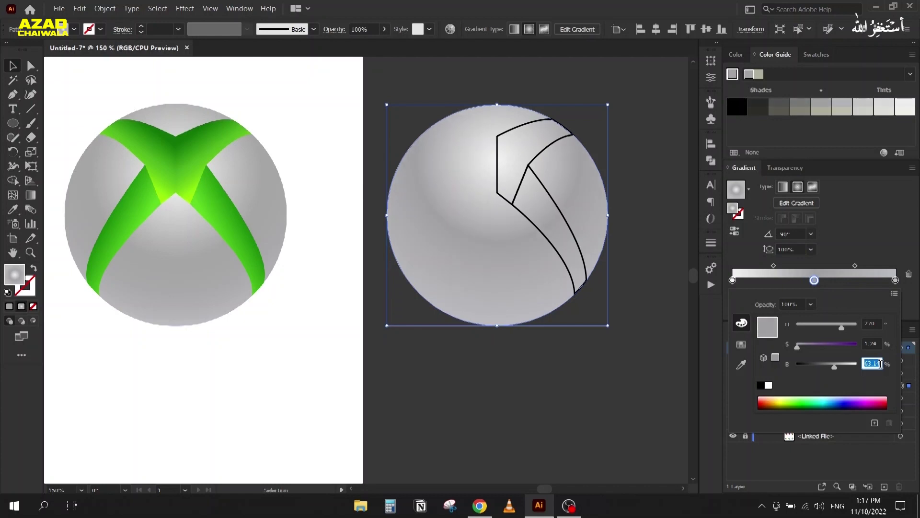
type("61")
key("Return")
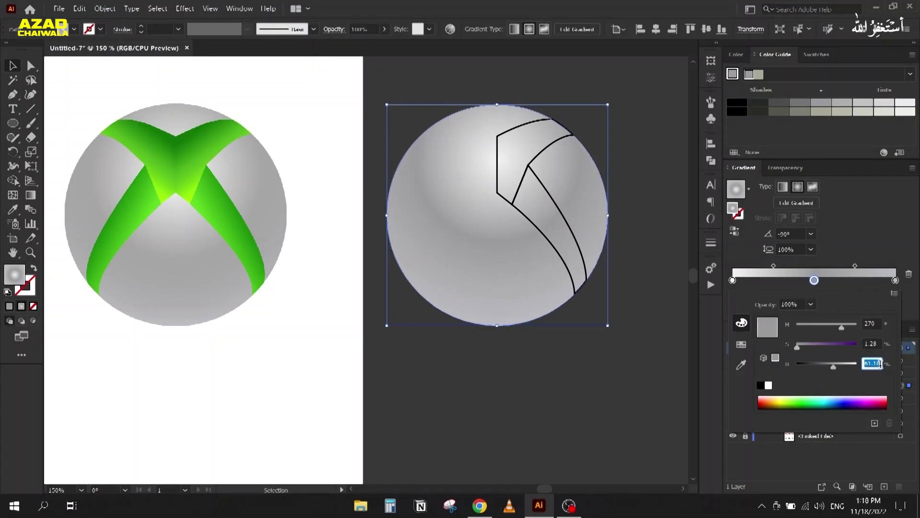
type("59")
key("Return")
key("Escape")
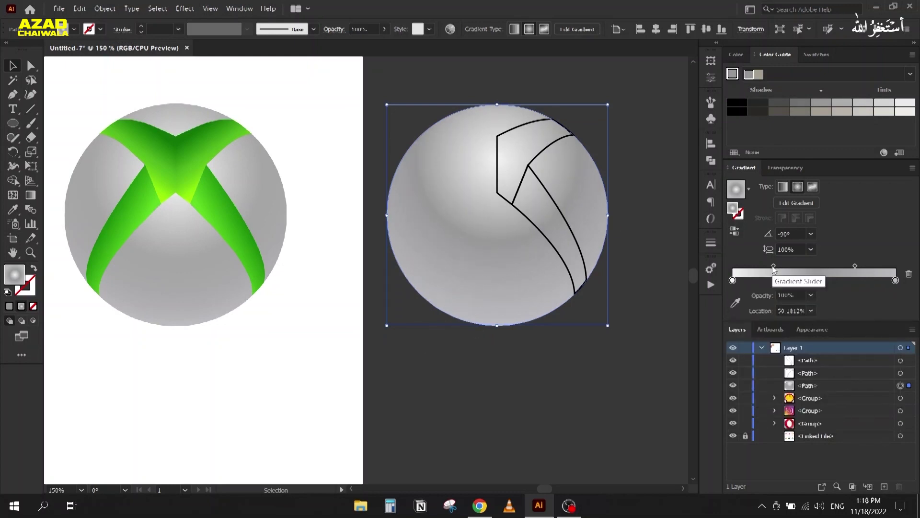
- Shift the gradient's middle stop slightly outward and set the two midpoints to about 37% and 61%
left_click_drag(773, 266, 764, 267)
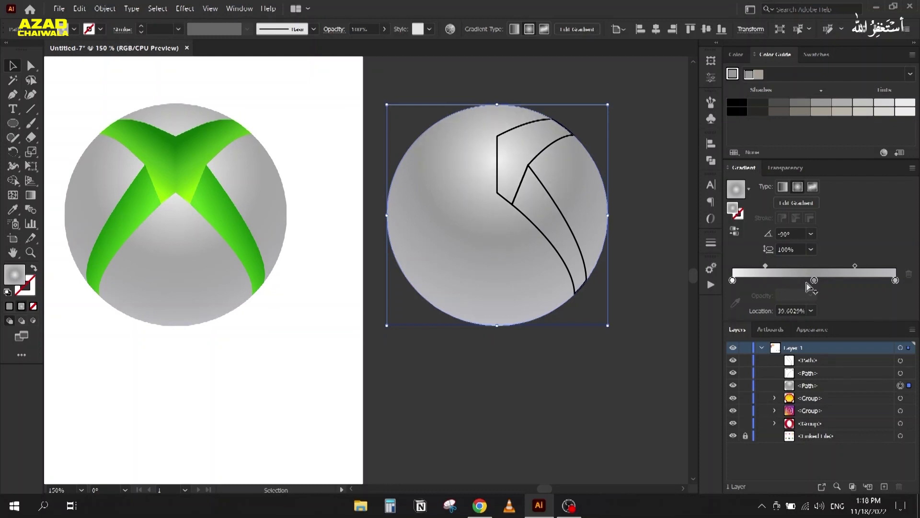
left_click_drag(815, 281, 822, 283)
left_click_drag(768, 267, 767, 270)
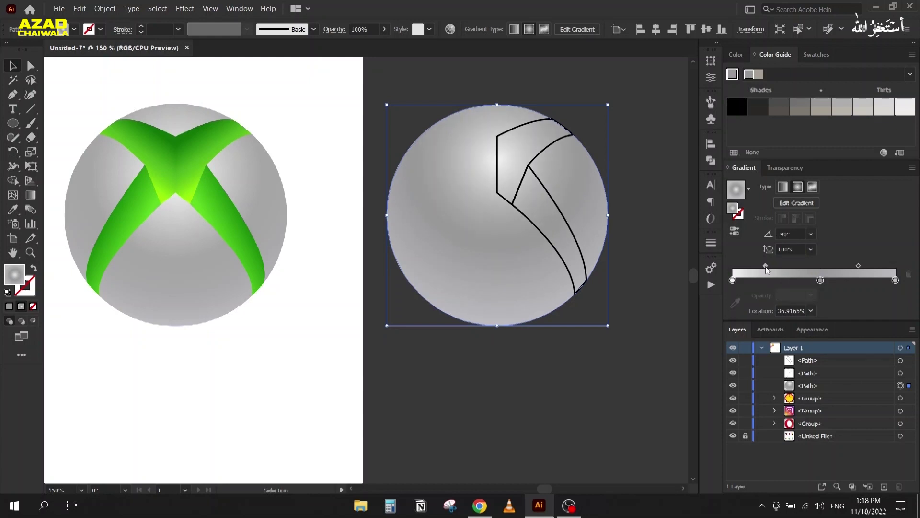
left_click(511, 366)
left_click(487, 265)
left_click_drag(858, 266, 869, 268)
left_click(479, 384)
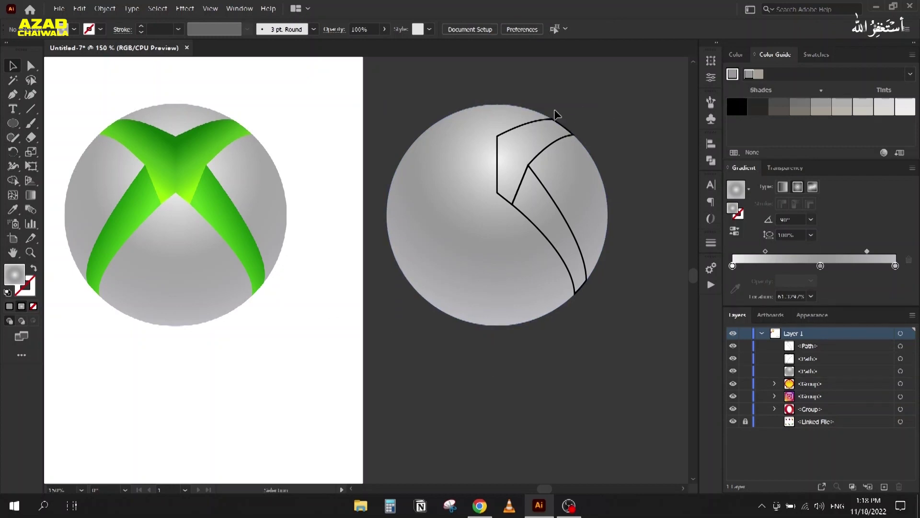
- Turn the upper right arm's stroke into a fill and apply the White, Black linear gradient
left_click(526, 124)
left_click(541, 187, "shift")
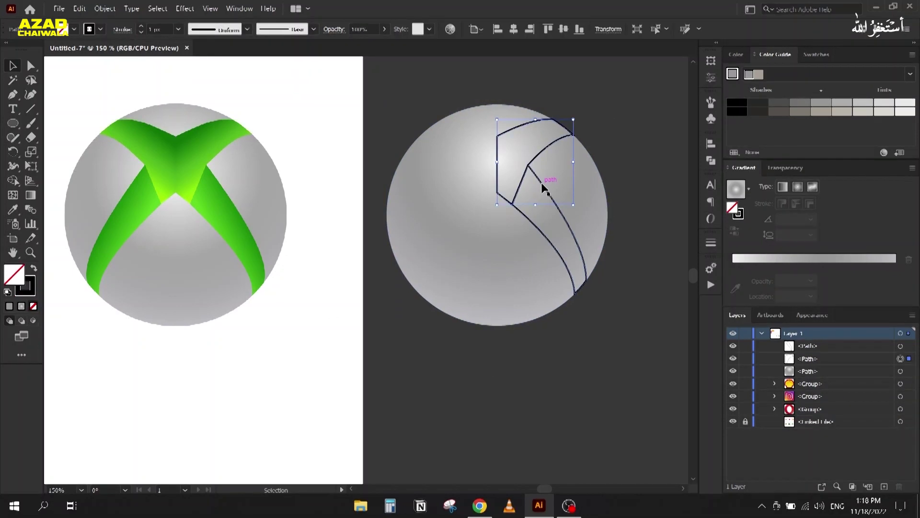
left_click(515, 127)
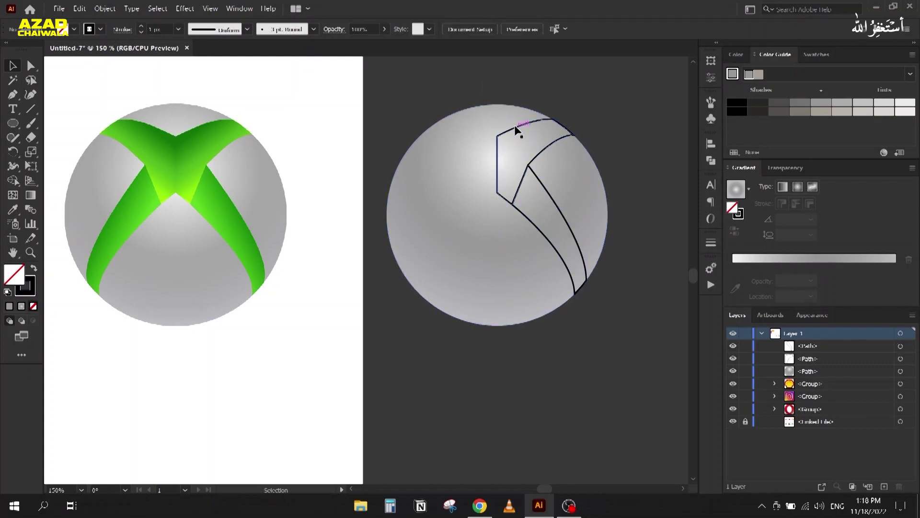
key("shift+x")
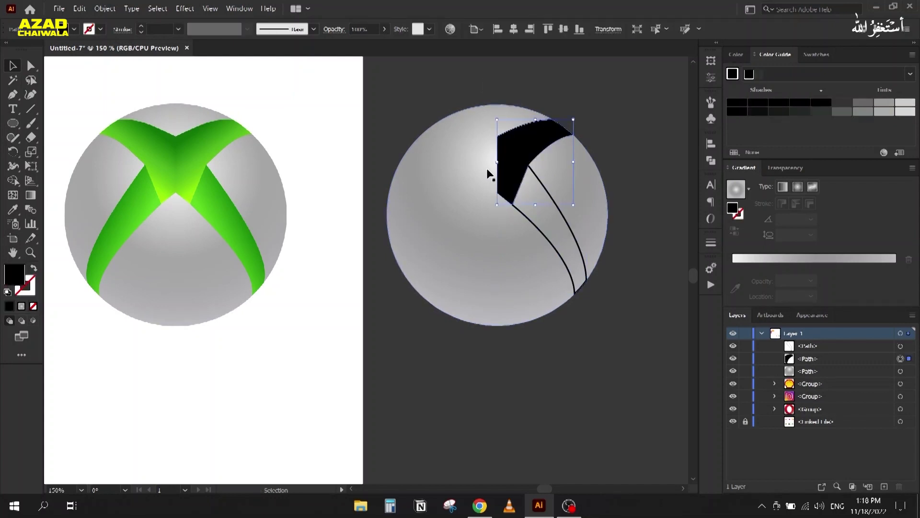
left_click(750, 188)
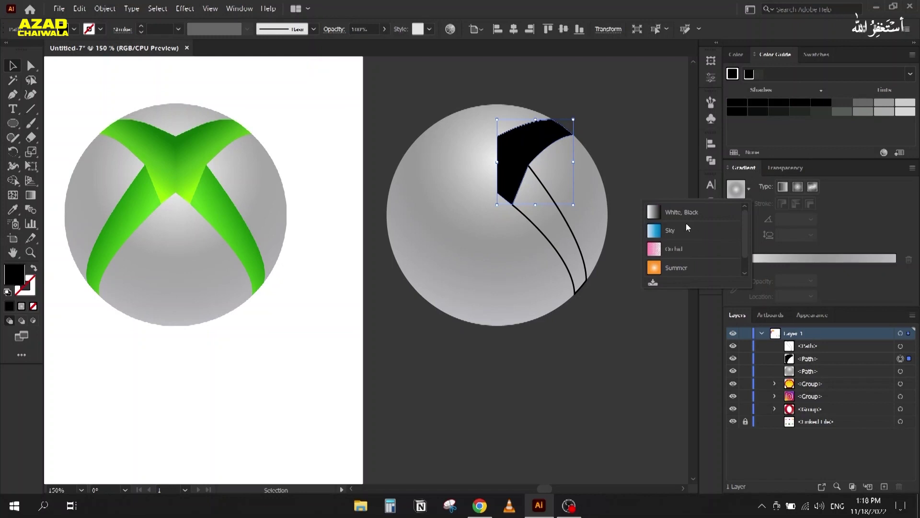
left_click(653, 214)
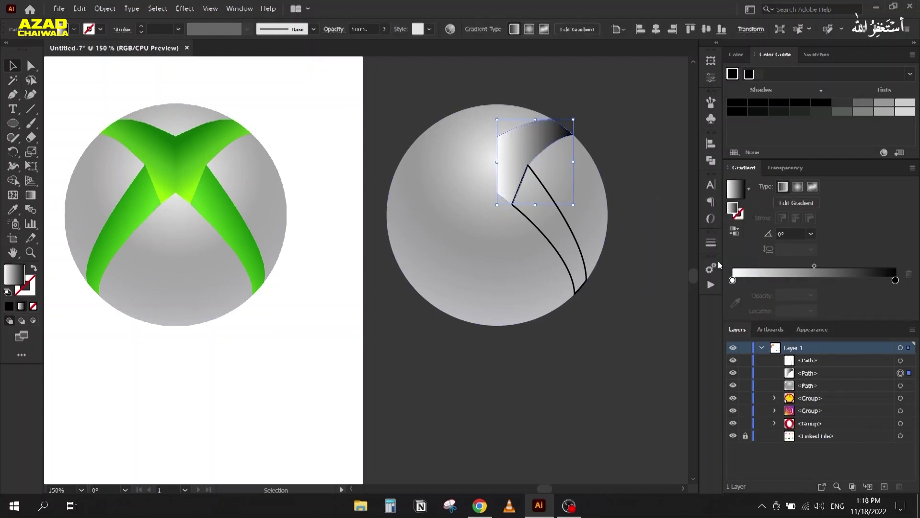
- Colour the upper right arm's gradient with three stops sampled from the reference logo: dark green, mid green and lime
left_click(733, 281)
left_click(735, 302)
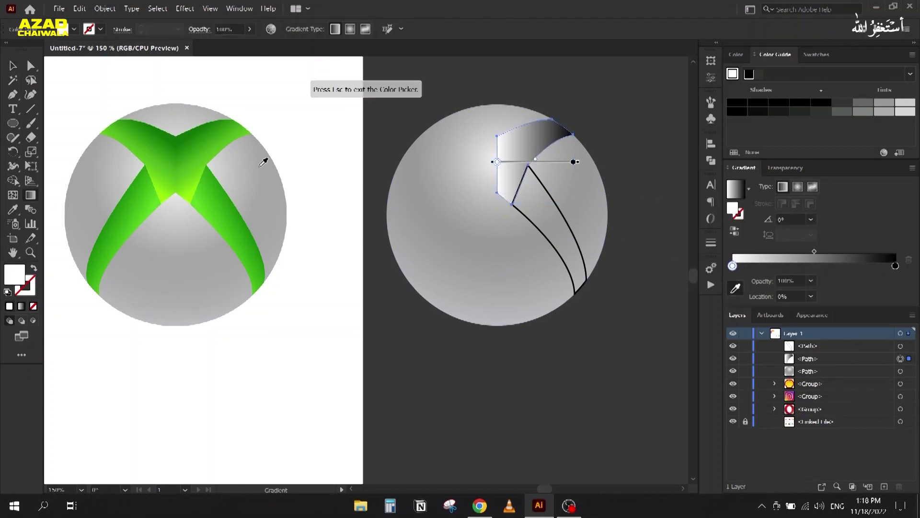
left_click(178, 141)
left_click(815, 267)
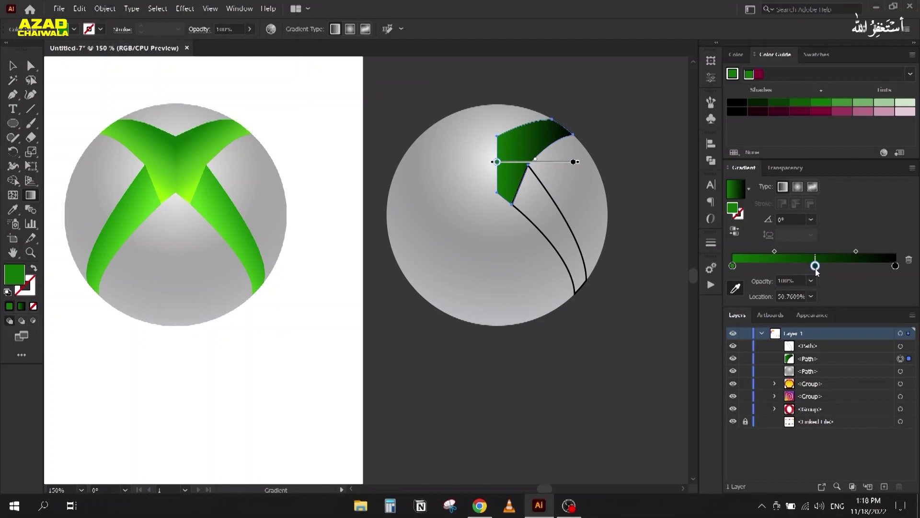
left_click(197, 156)
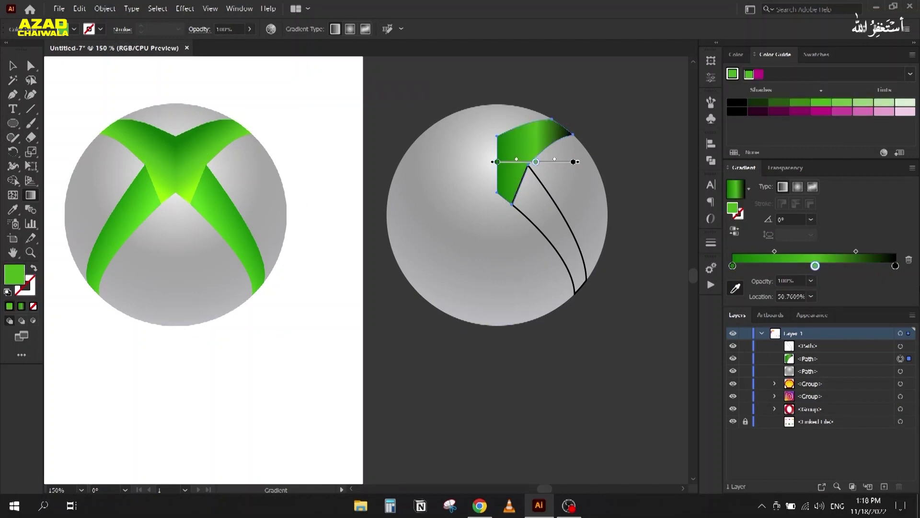
left_click(894, 267)
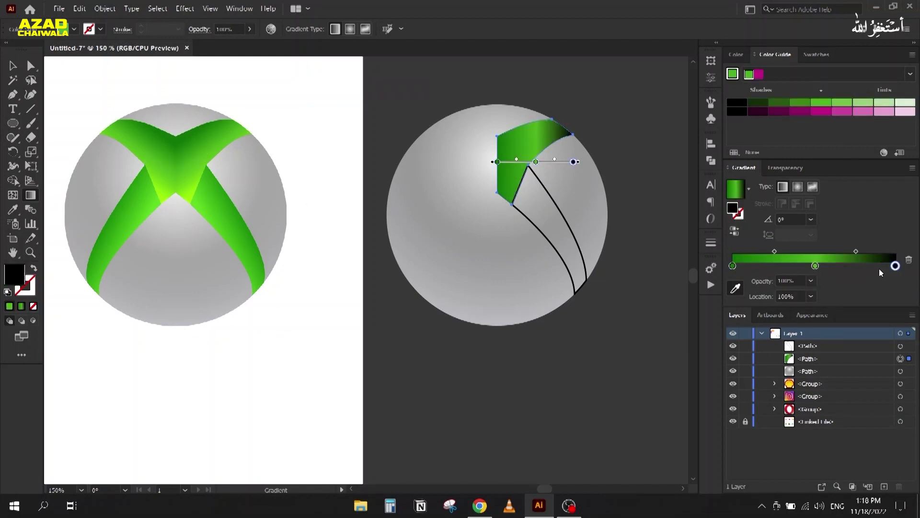
left_click(193, 195)
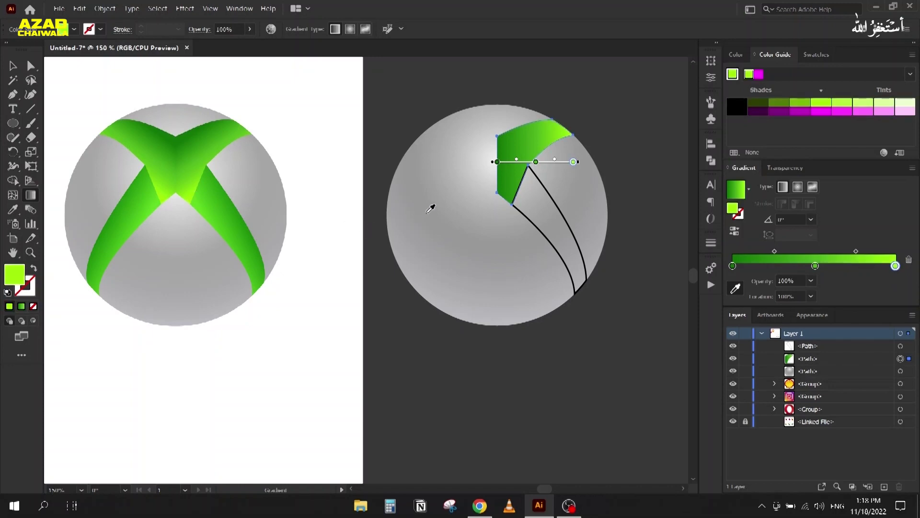
left_click(735, 288)
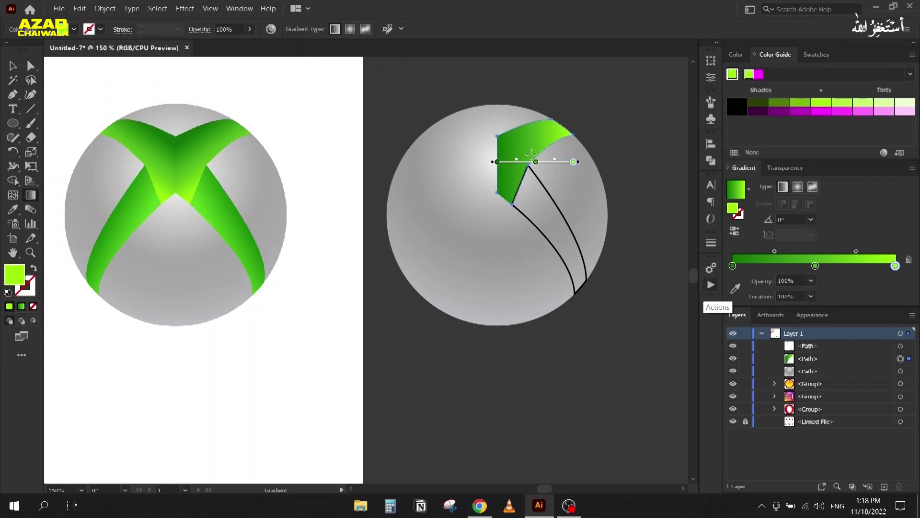
- Redraw the upper right arm's gradient diagonally from its upper edge downward and set its angle to -67°
left_click_drag(498, 129, 540, 168)
left_click_drag(515, 131, 544, 177)
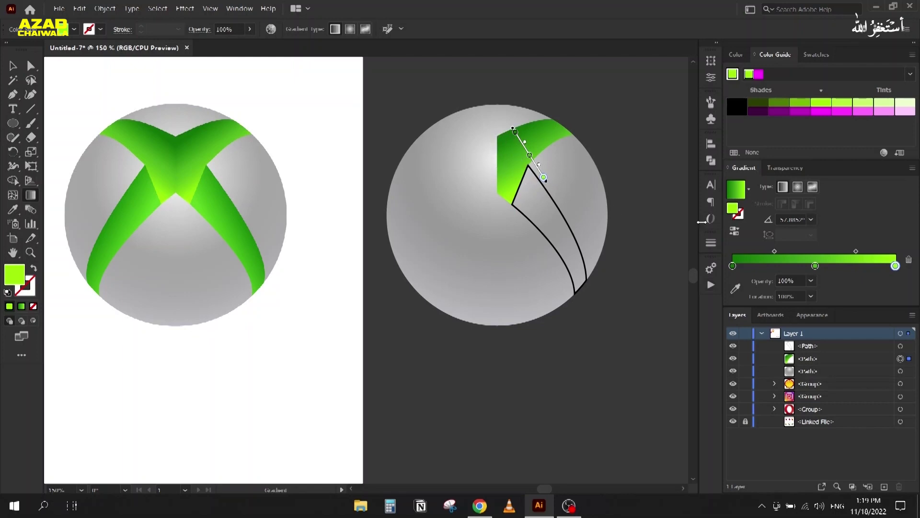
left_click(794, 220)
key("Down")
key("Down")
key("Down")
key("Down")
key("Down")
key("Down")
key("Down")
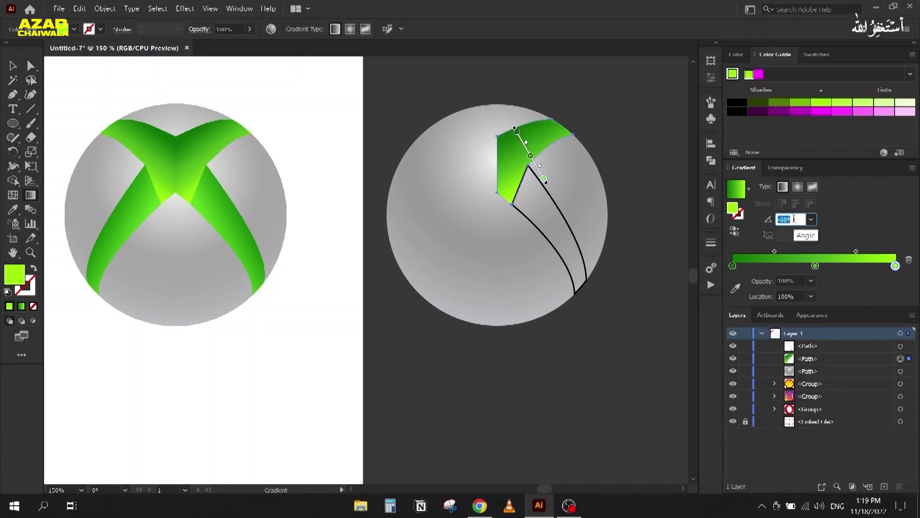
key("Down")
key("Down")
key("Down")
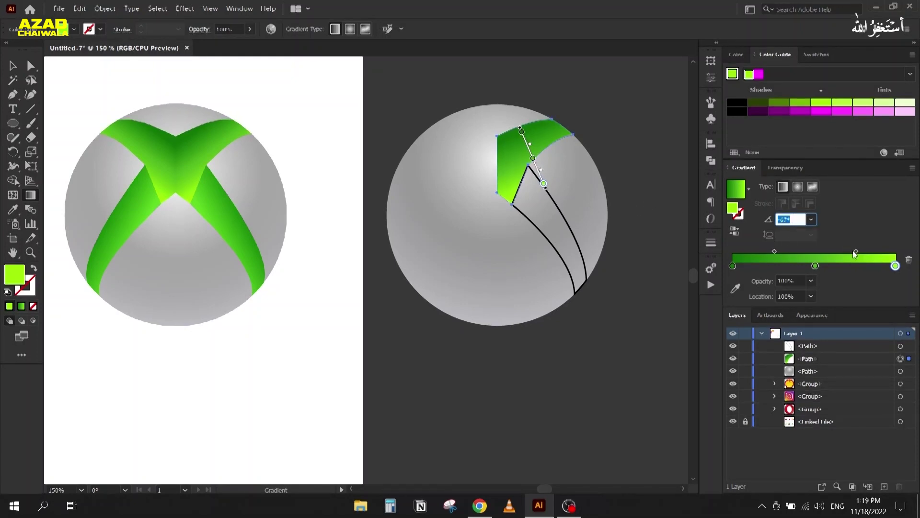
- Shift the arm gradient's middle stop slightly outward and set the midpoints to about 56% and 61%, then deselect the arm
left_click_drag(855, 252, 863, 252)
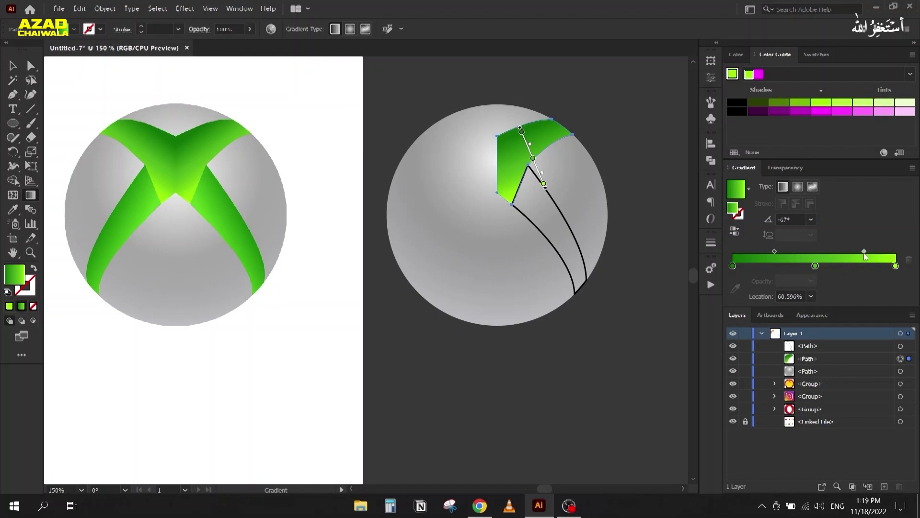
left_click_drag(808, 265, 781, 253)
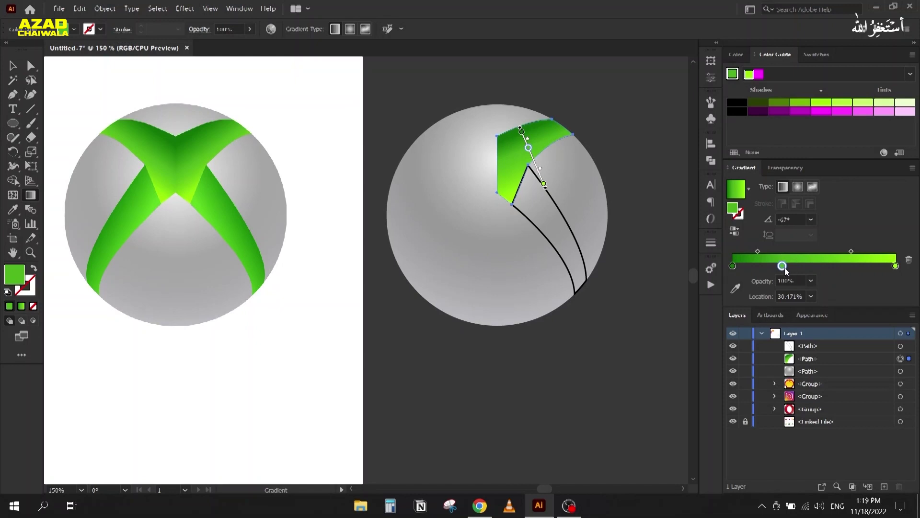
key("ctrl+z")
left_click_drag(776, 251, 783, 250)
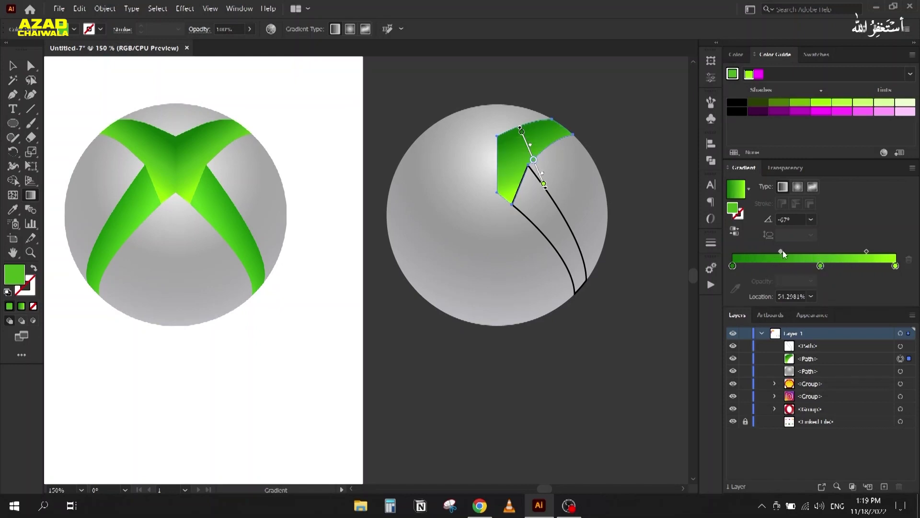
left_click(11, 69)
left_click(403, 115)
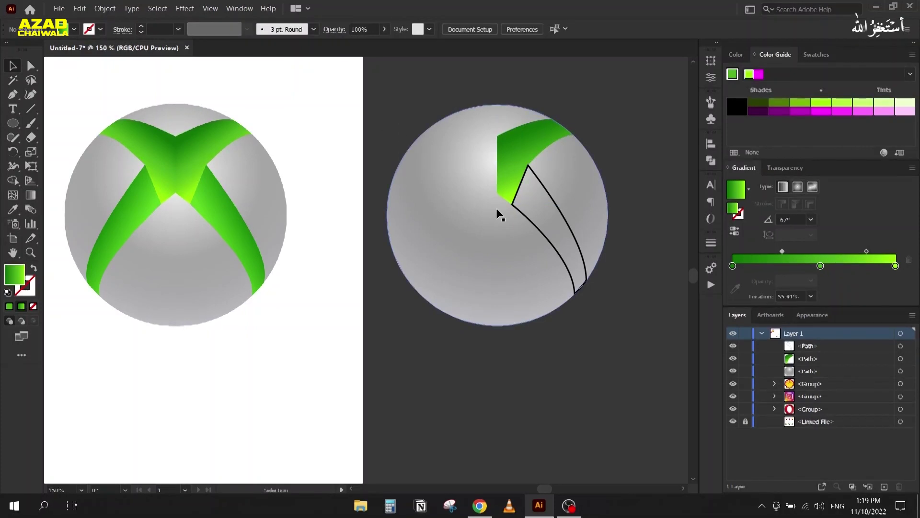
- Copy the upper arm's gradient to the lower right leg, reduce it to dark and mid green stops, and darken the starting green
left_click(546, 192)
key("i")
left_click(519, 143)
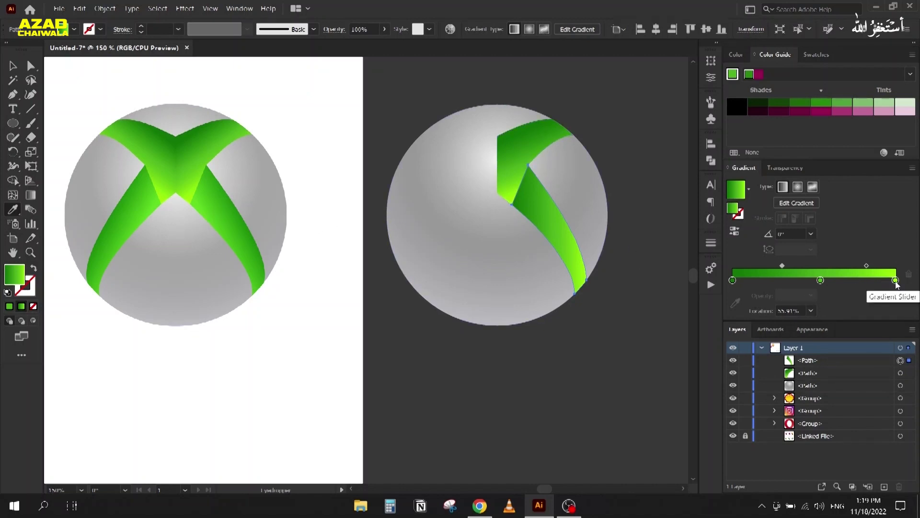
left_click_drag(820, 281, 818, 317)
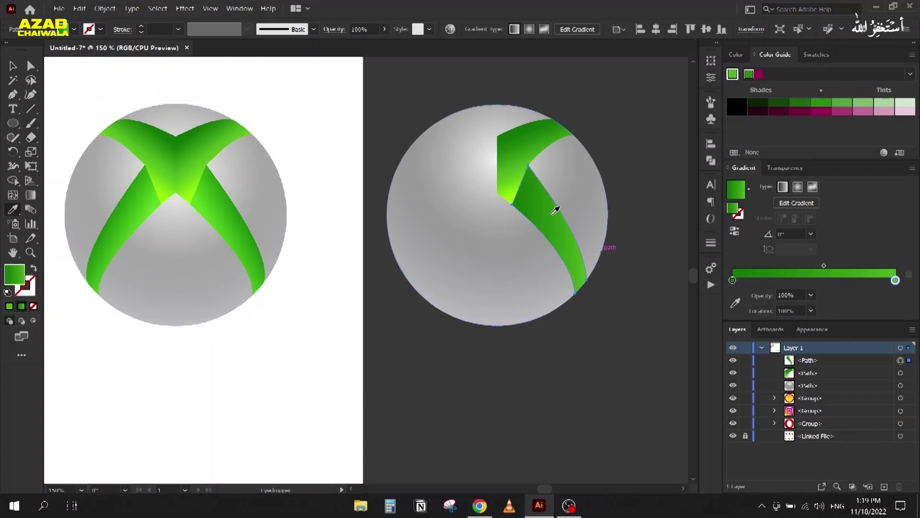
left_click(732, 281)
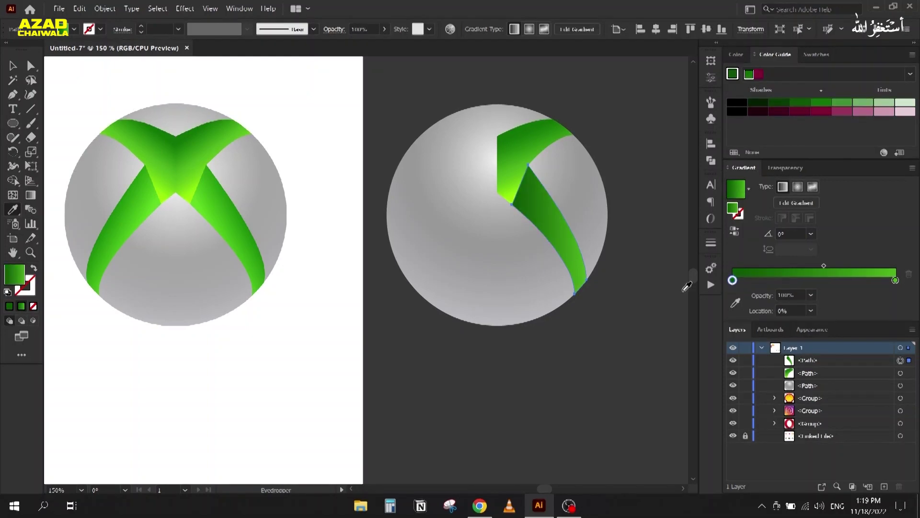
left_click(514, 198)
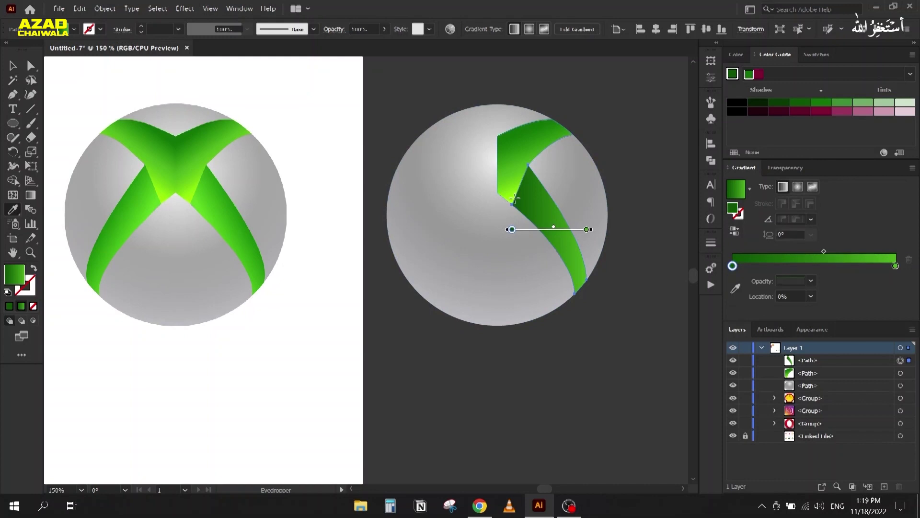
- Draw the lower right leg's gradient from its outer edge inward and try an angle of -147°
key("g")
mouse_move(568, 204)
left_mouse_down()
mouse_move(542, 235)
mouse_move(551, 234)
left_mouse_up()
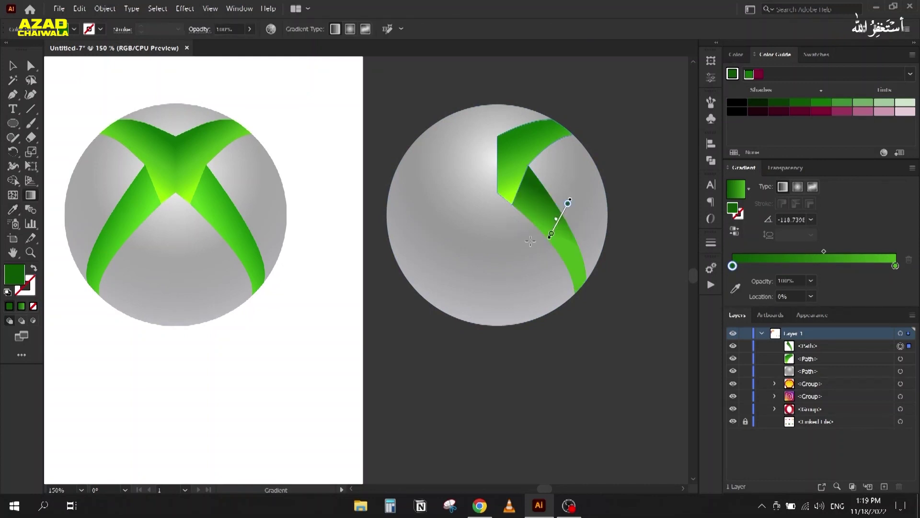
left_click(791, 219)
type("-132")
key("Return")
type("-117")
key("Return")
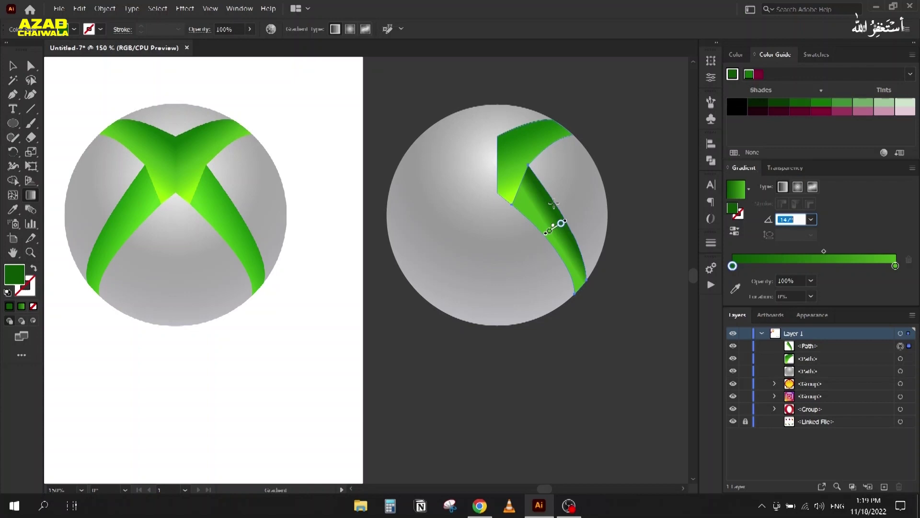
- Redraw the leg's gradient diagonally at about -136° and set its midpoint to about 47%
mouse_move(566, 209)
left_mouse_down()
mouse_move(532, 235)
mouse_move(543, 242)
left_mouse_up()
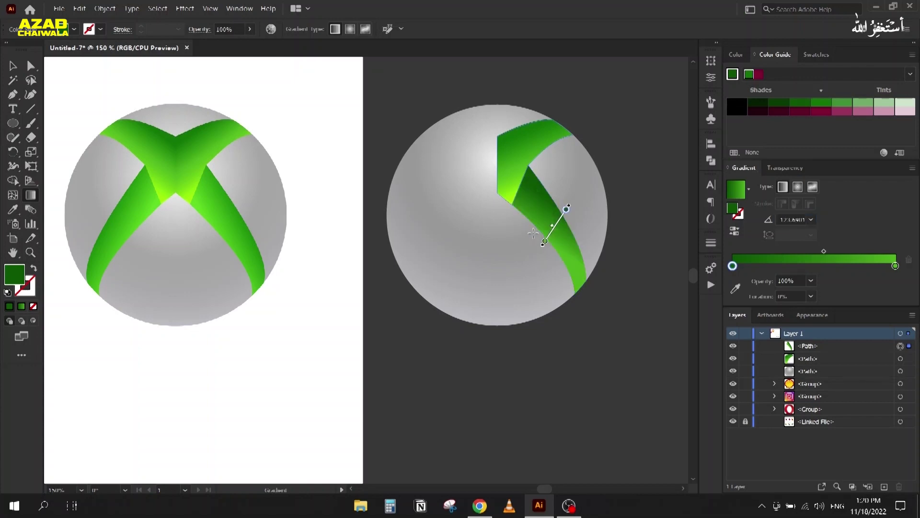
left_click_drag(540, 247, 531, 242)
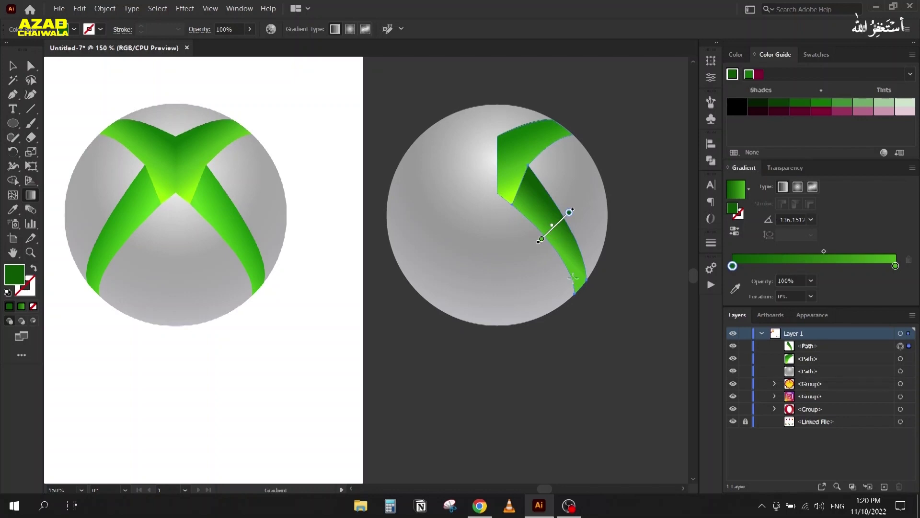
left_click_drag(821, 251, 810, 251)
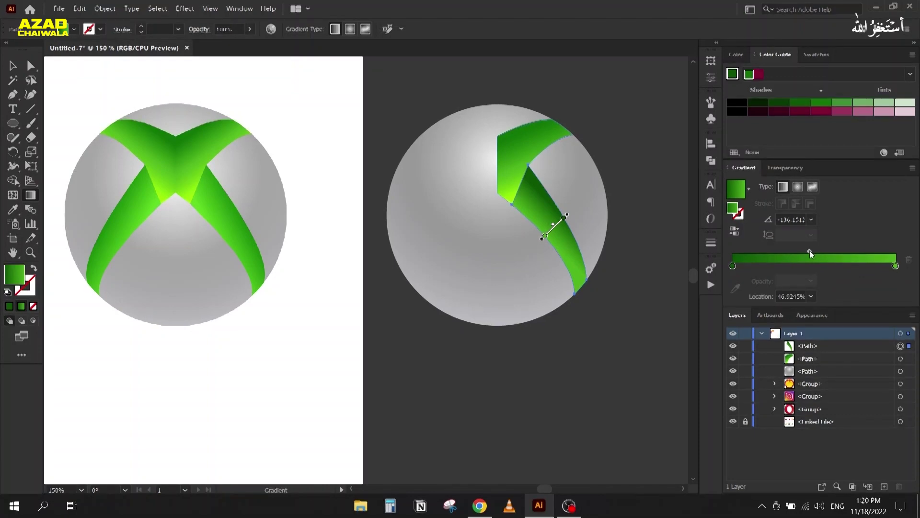
left_click(13, 66)
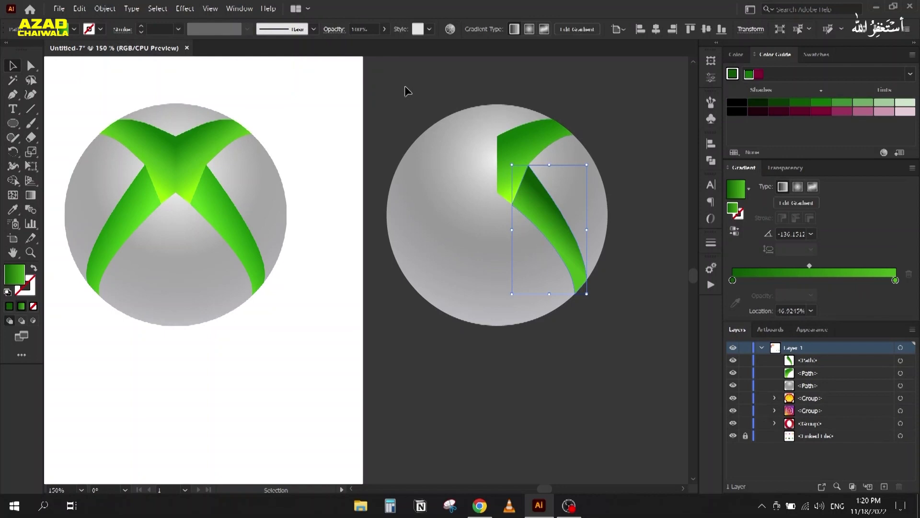
left_click(428, 119)
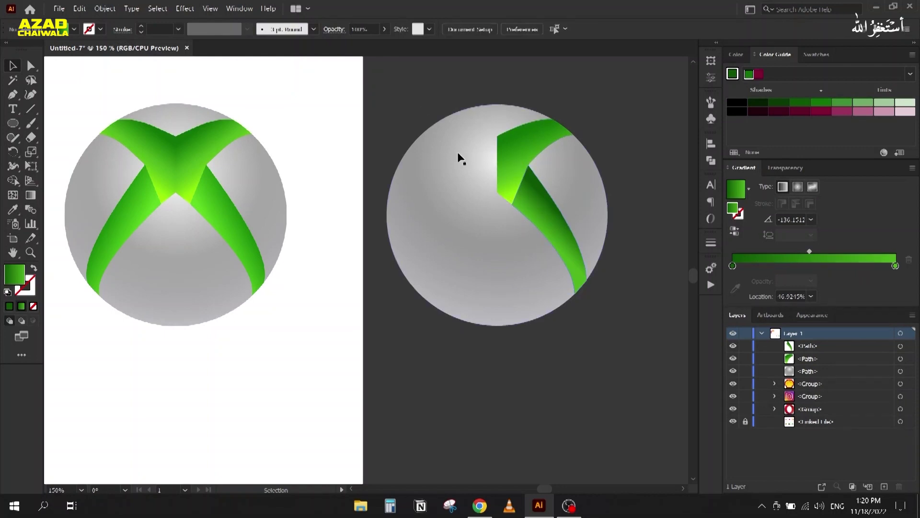
- Reflect a copy of the upper right arm and lower right leg across the circle's vertical centre axis
left_click(519, 191)
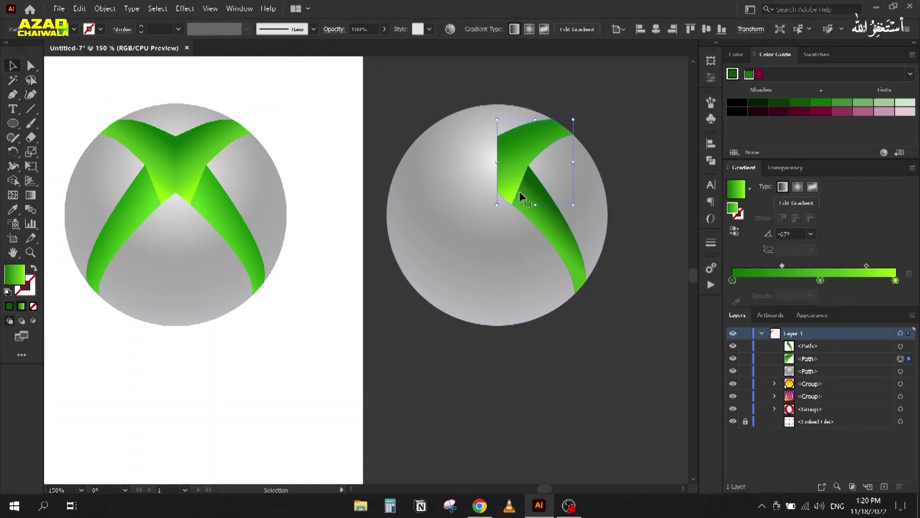
left_click(564, 243, "shift")
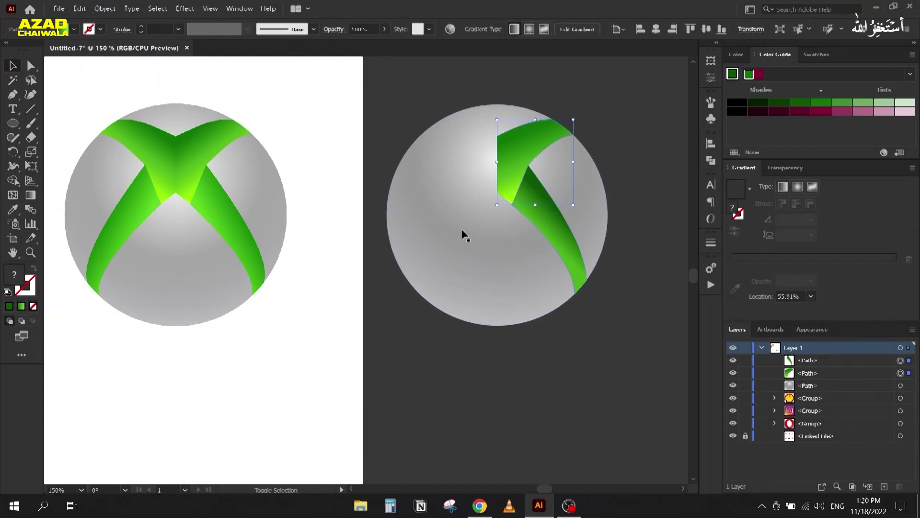
left_click(6, 155)
left_click(67, 166)
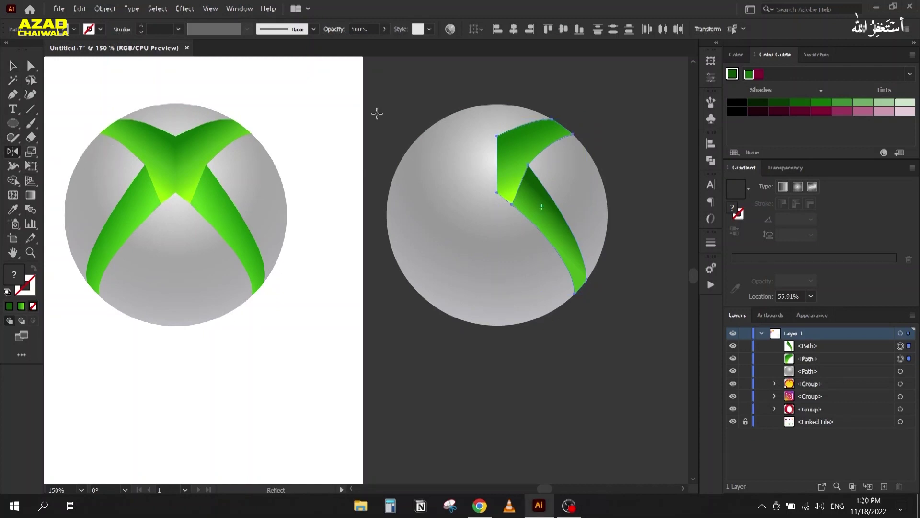
left_click(497, 105, "alt")
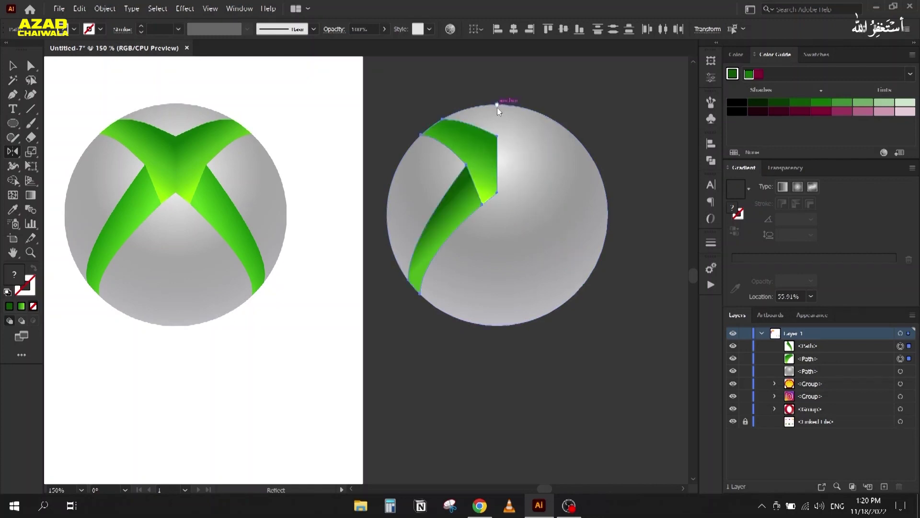
left_click(443, 325)
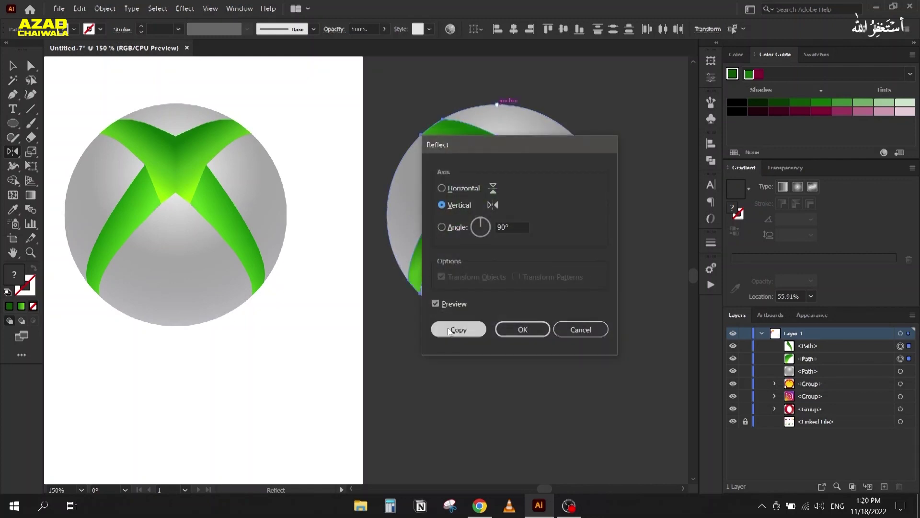
- Examine the centre seam between the mirrored upper arms up close and compare the whole logo with the reference
scroll(501, 145, "up", 4)
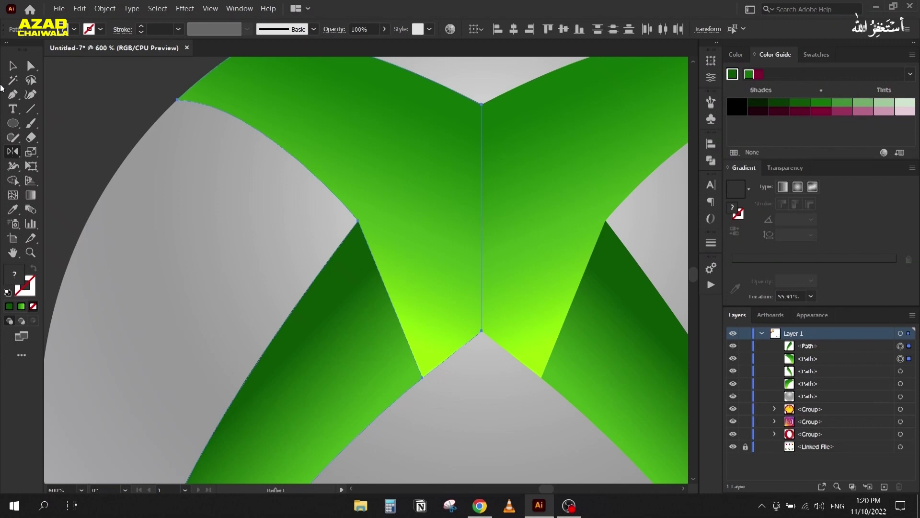
left_click(12, 66)
left_click(76, 90)
scroll(498, 94, "up", 6)
scroll(555, 174, "down", 3)
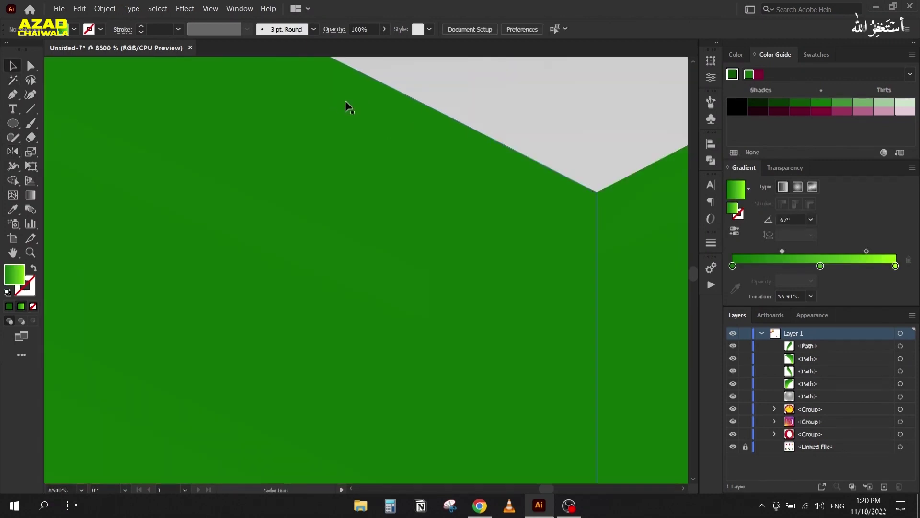
scroll(591, 187, "down", 3)
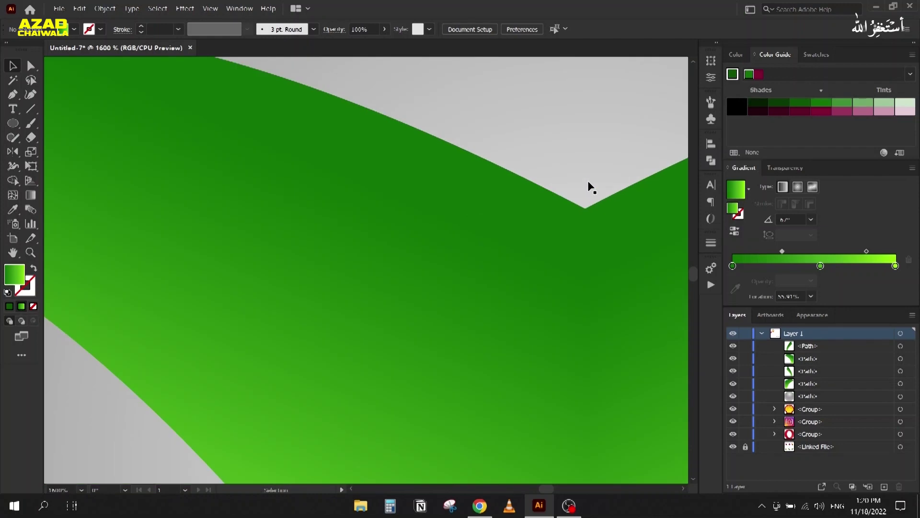
scroll(353, 205, "down", 10)
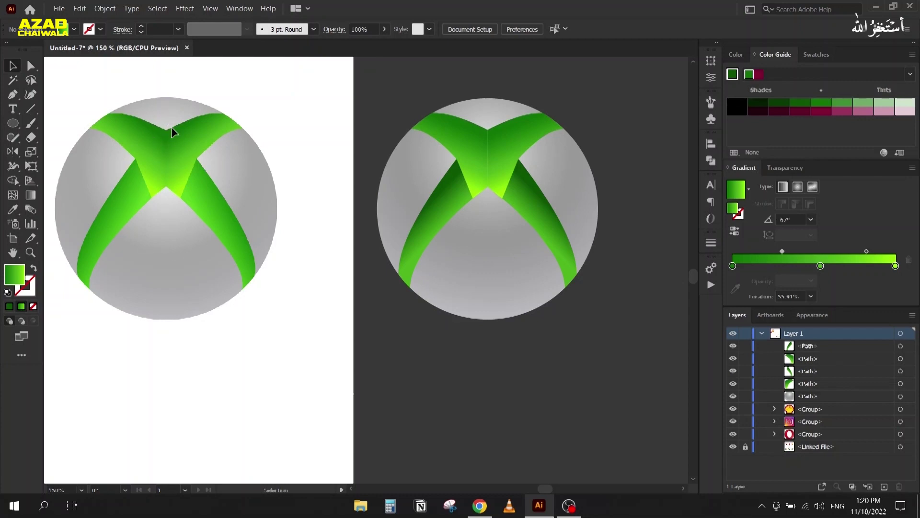
- Pull the top centre anchors of the two upper arms slightly apart at the seam
scroll(501, 119, "up", 5)
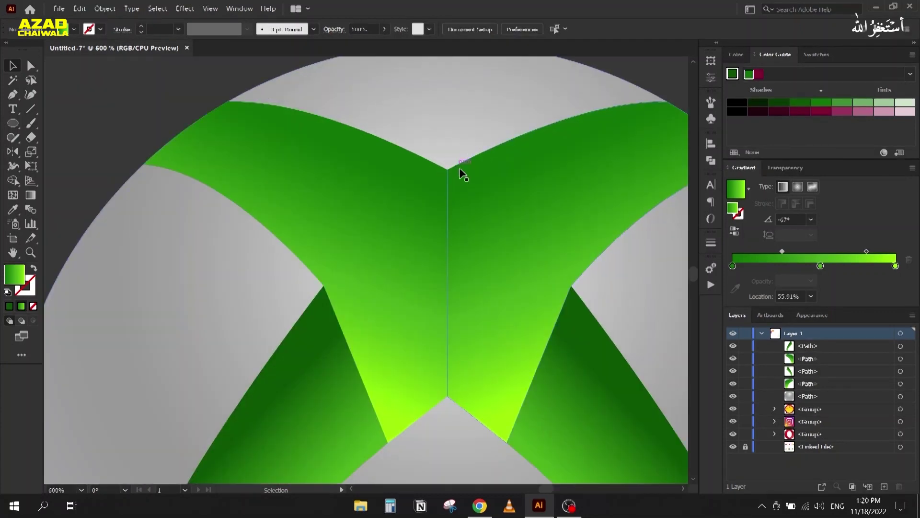
left_click(493, 131)
key("a")
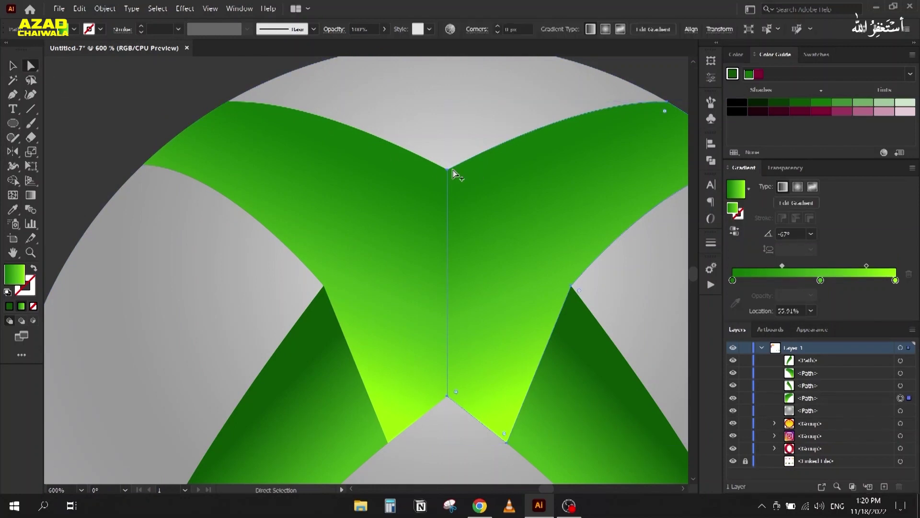
scroll(446, 172, "up", 4)
left_click(446, 202)
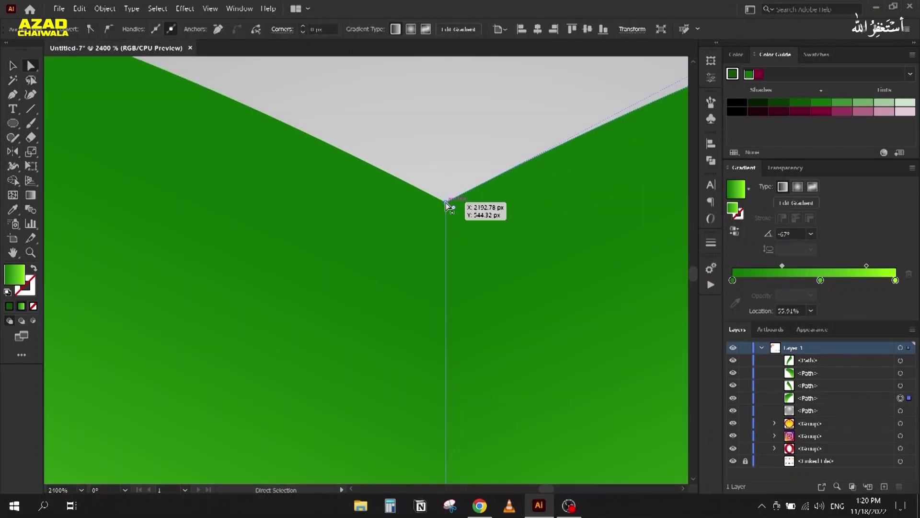
mouse_move(445, 203)
left_mouse_down()
mouse_move(453, 203)
mouse_move(442, 203)
left_mouse_up()
- Pull the bottom centre anchors of the two upper arms slightly apart, opening the seam's lower end
key("space")
left_click_drag(438, 313, 433, 166)
left_click_drag(428, 391, 407, 155)
left_click_drag(441, 416, 442, 197)
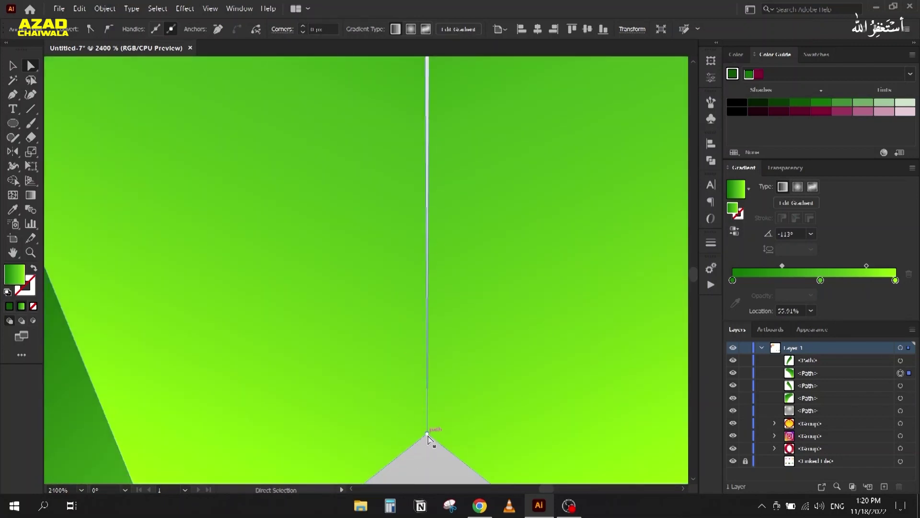
left_click_drag(428, 438, 431, 441)
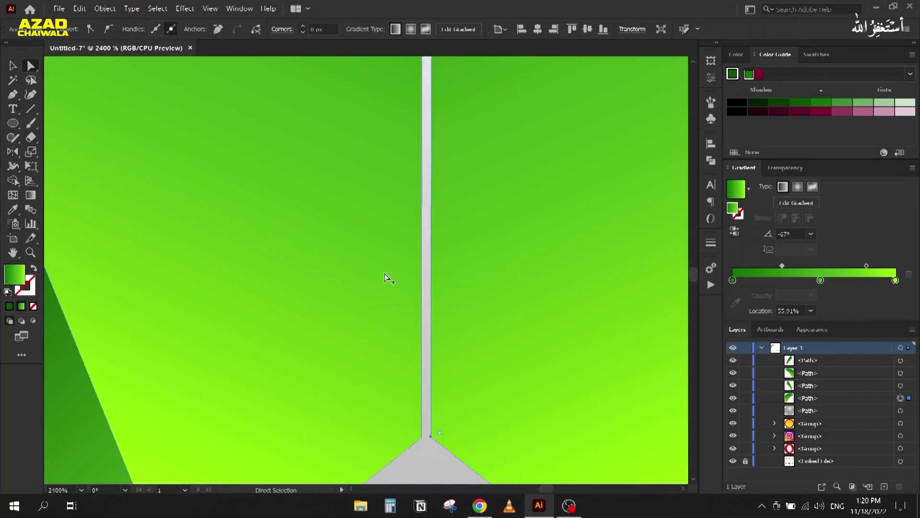
- Select the top seam anchors of both upper arms and align them to the same height by their vertical centres
scroll(385, 254, "down", 4)
scroll(384, 173, "up", 4)
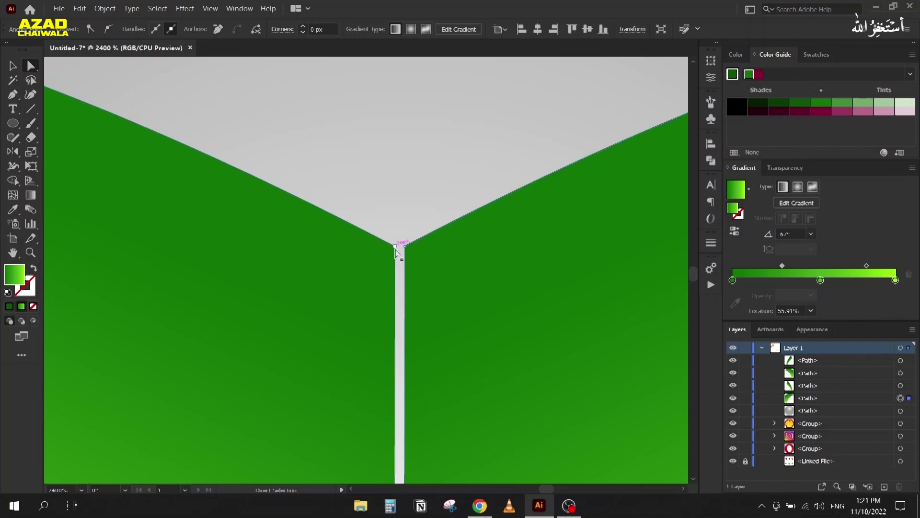
scroll(395, 249, "up", 3)
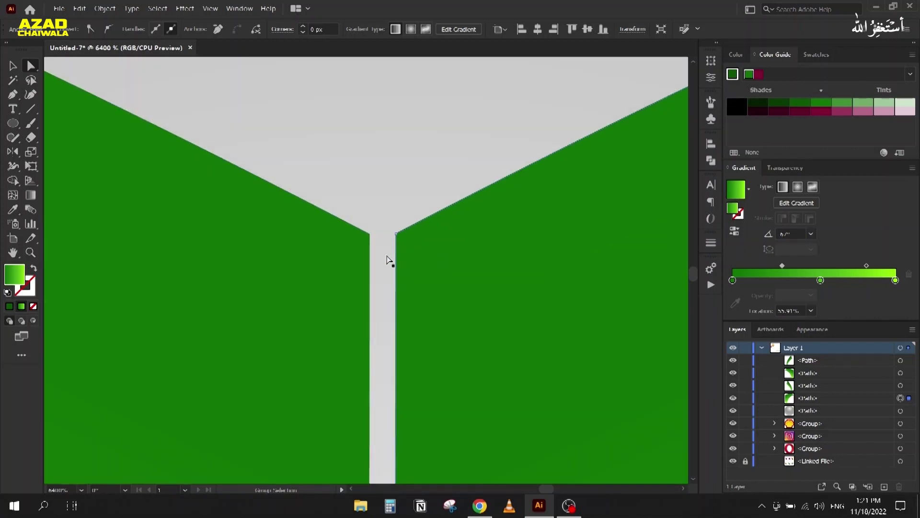
left_click(371, 237)
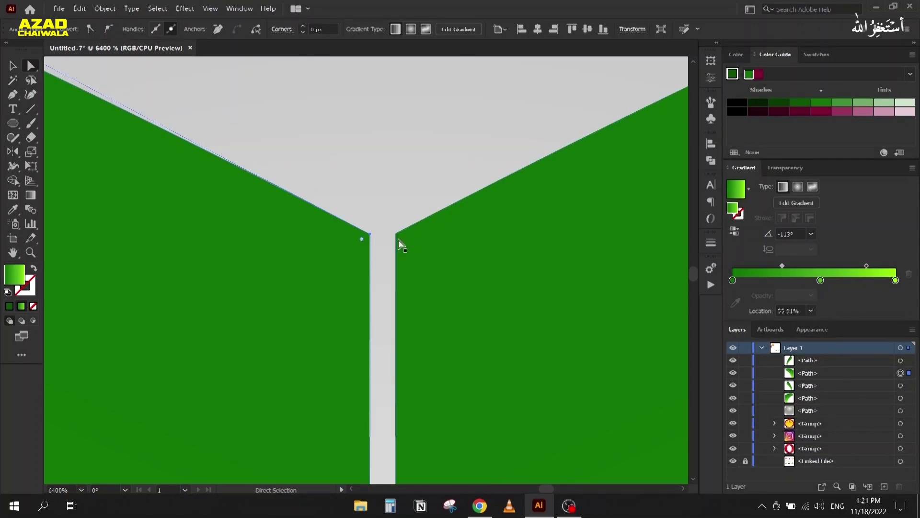
left_click(400, 240, "shift")
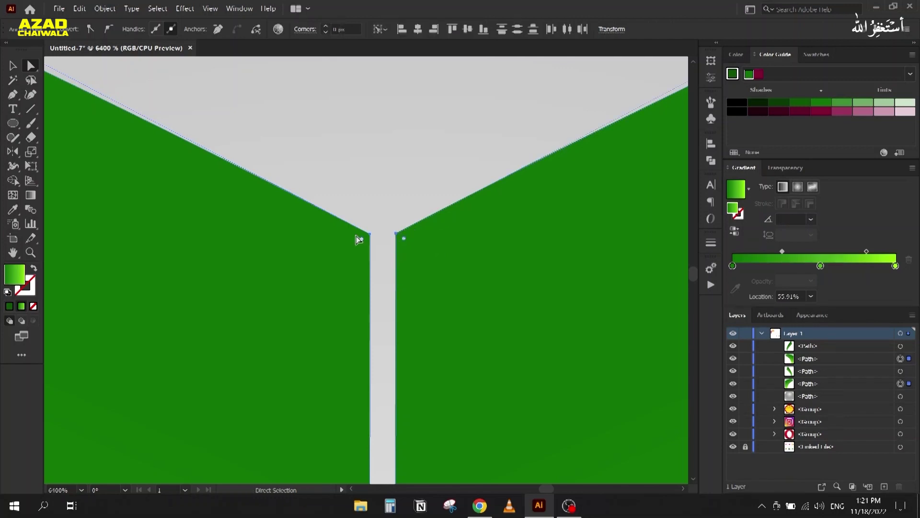
left_click(371, 243)
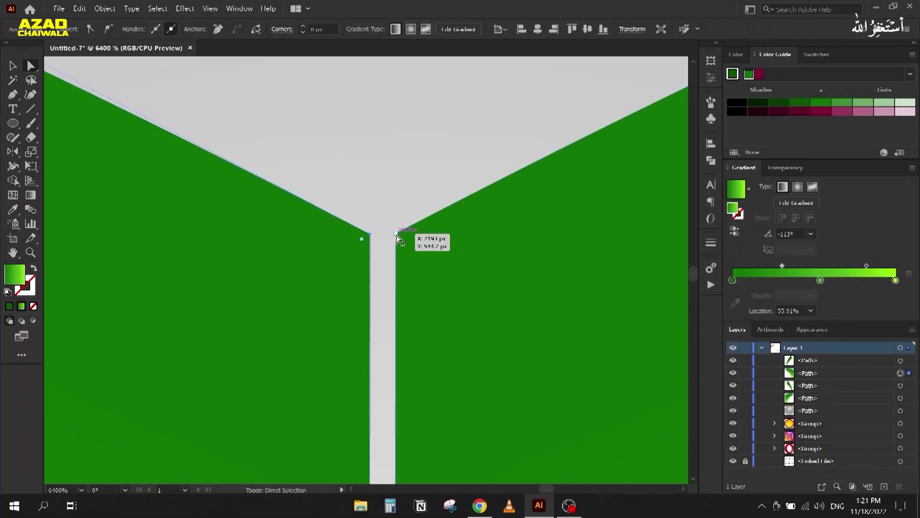
left_click(397, 239, "shift")
left_click(711, 143)
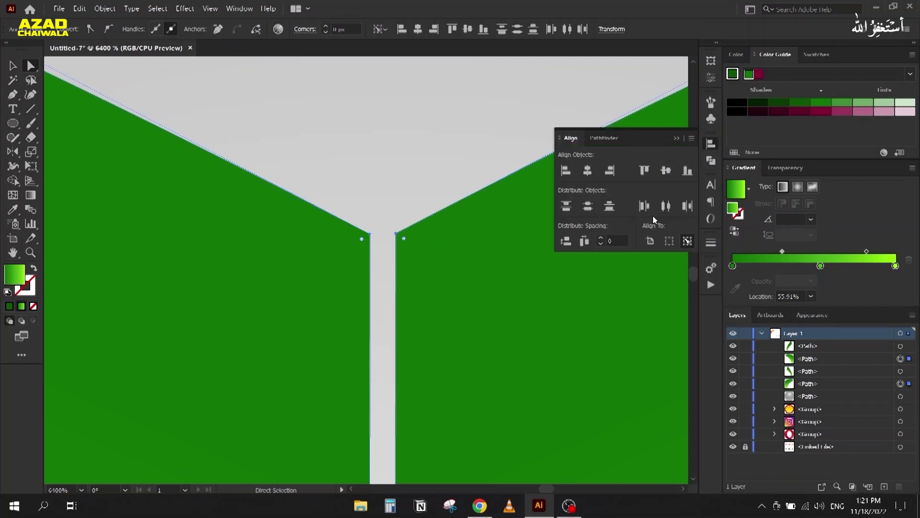
left_click(667, 175)
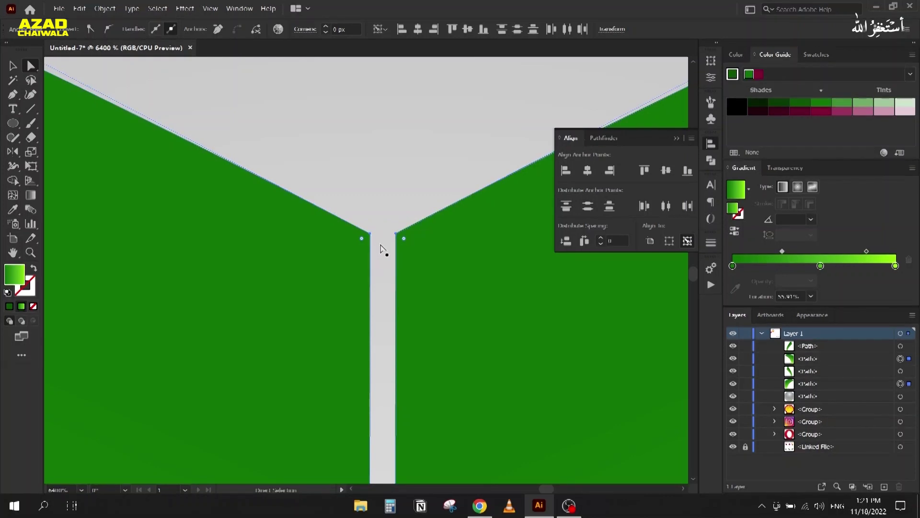
left_click(675, 139)
- Average the two selected top seam anchors on both axes so they meet at one point
left_click(104, 8)
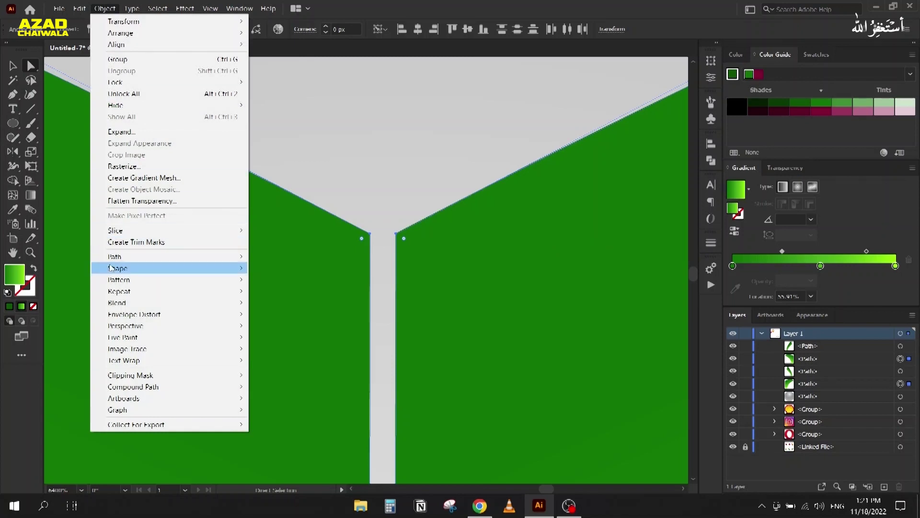
mouse_move(114, 257)
left_click(319, 268)
left_click_drag(419, 192, 556, 149)
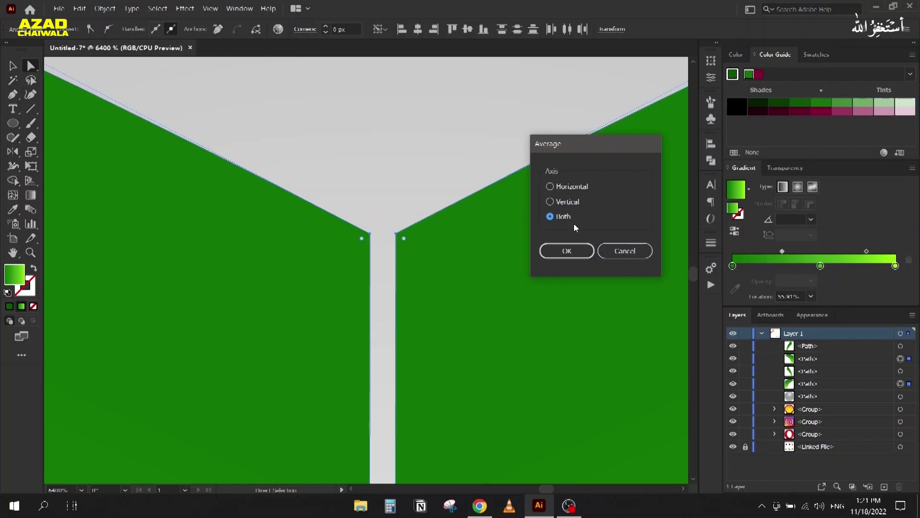
left_click(568, 251)
left_click(567, 251)
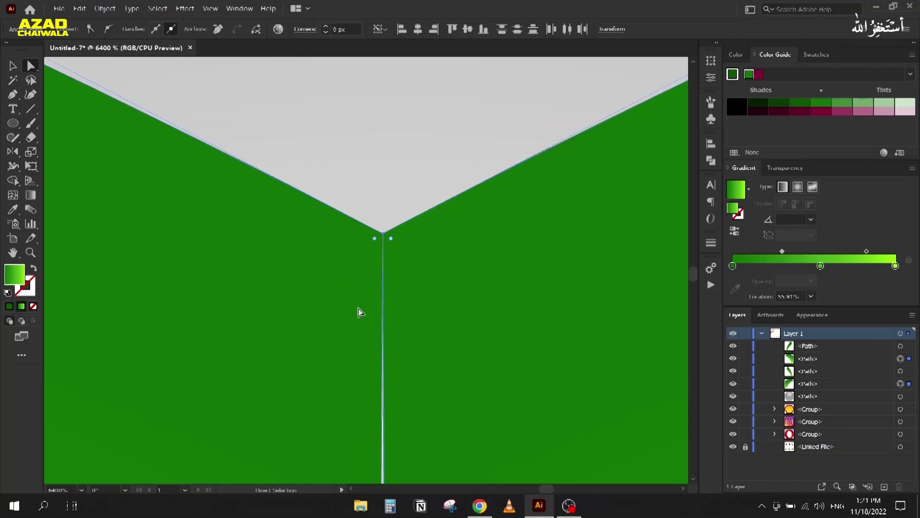
- Select the bottom seam anchors of both upper arms and align them to the same height by their vertical centres
scroll(364, 352, "down", 5)
scroll(376, 301, "down", 5)
scroll(376, 300, "down", 4)
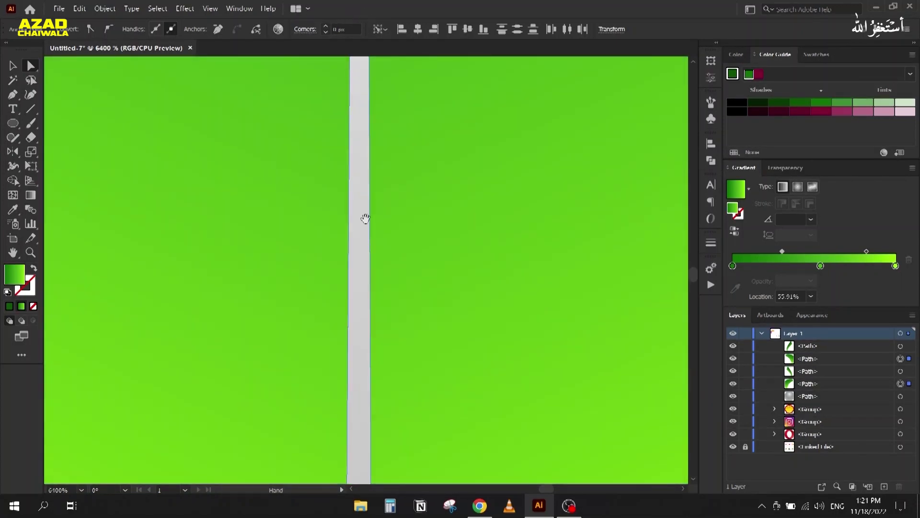
left_click_drag(365, 218, 370, 117)
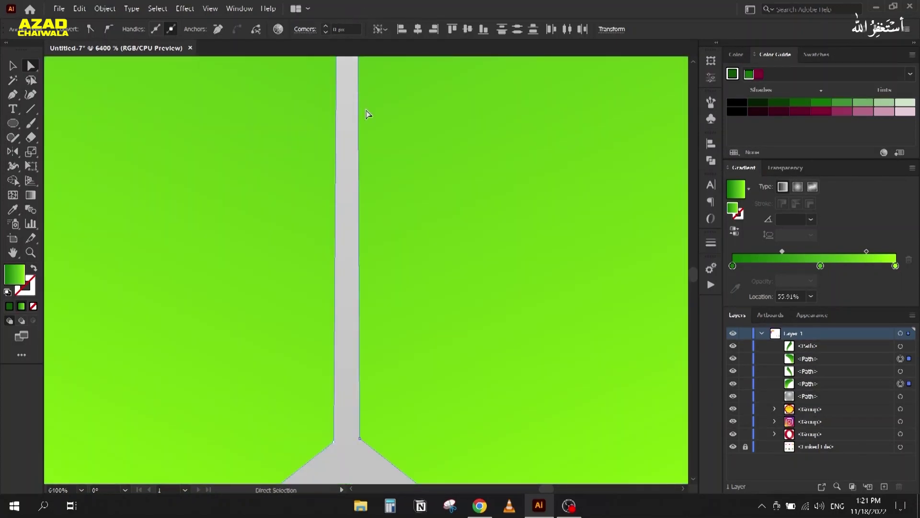
left_click_drag(344, 397, 362, 283)
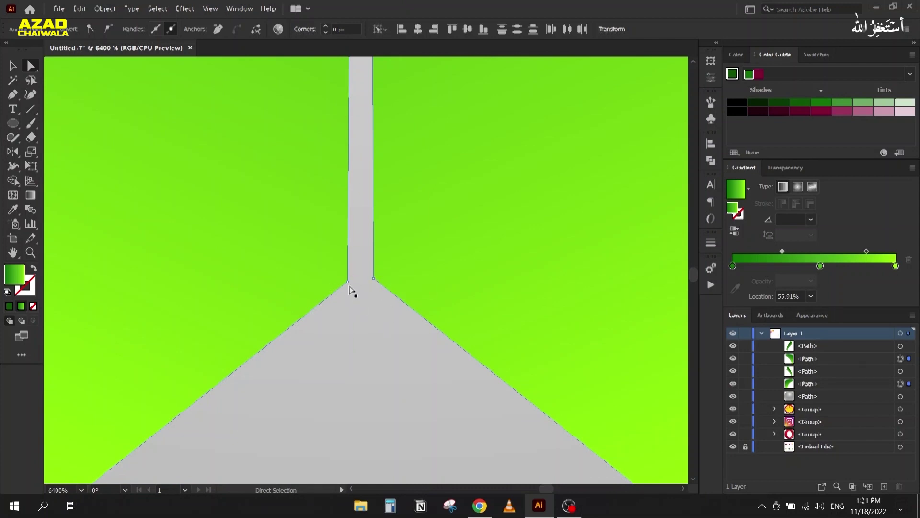
left_click(349, 283)
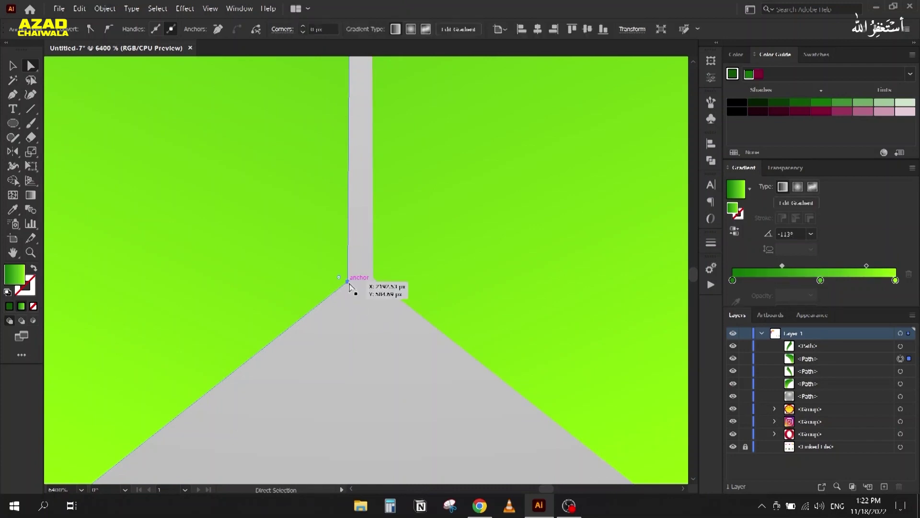
left_click(374, 280, "shift")
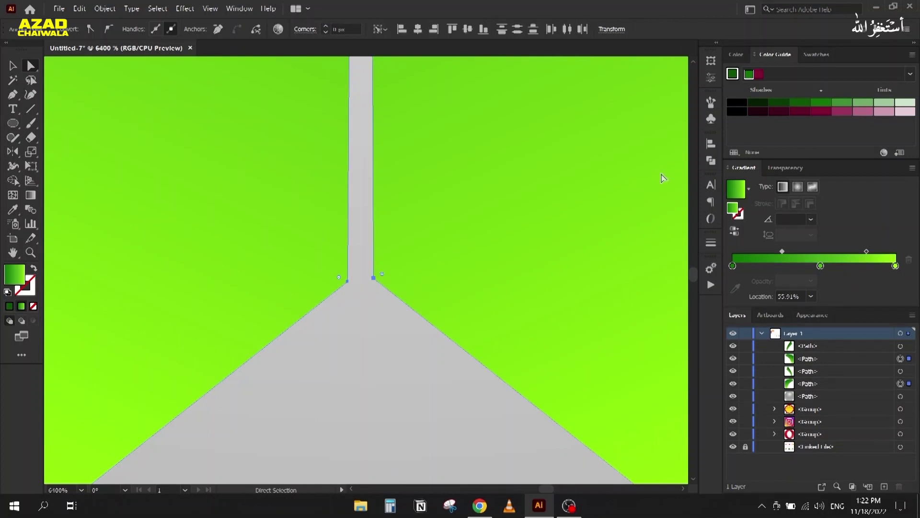
left_click(712, 145)
left_click(669, 170)
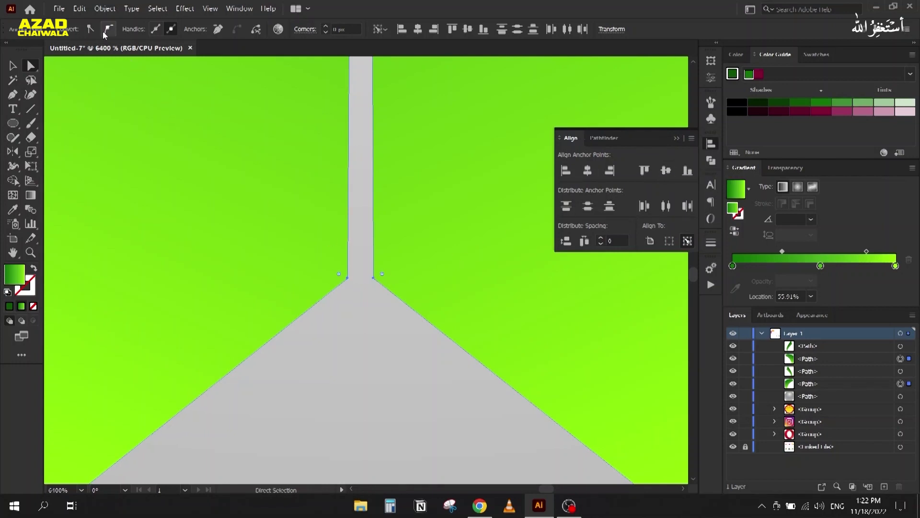
- Average the two bottom seam anchors on both axes to close the lower end of the gap
left_click(104, 8)
mouse_move(142, 257)
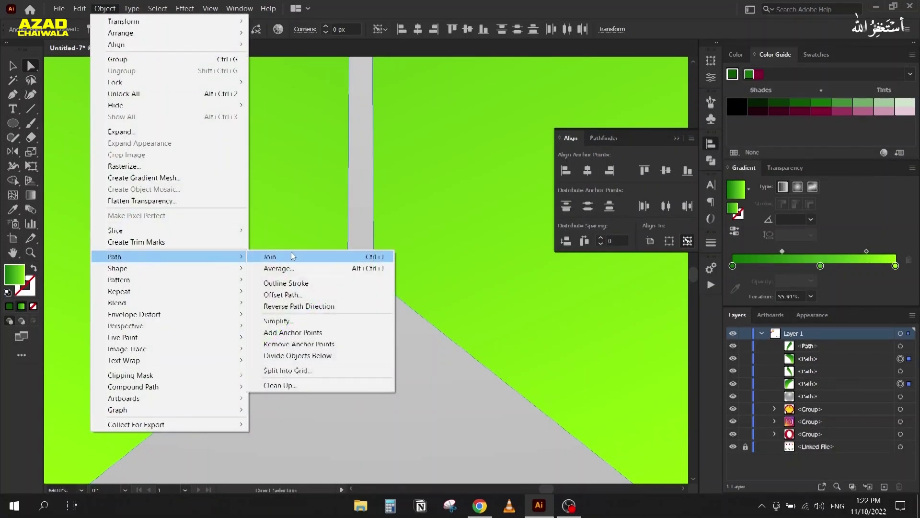
left_click(290, 270)
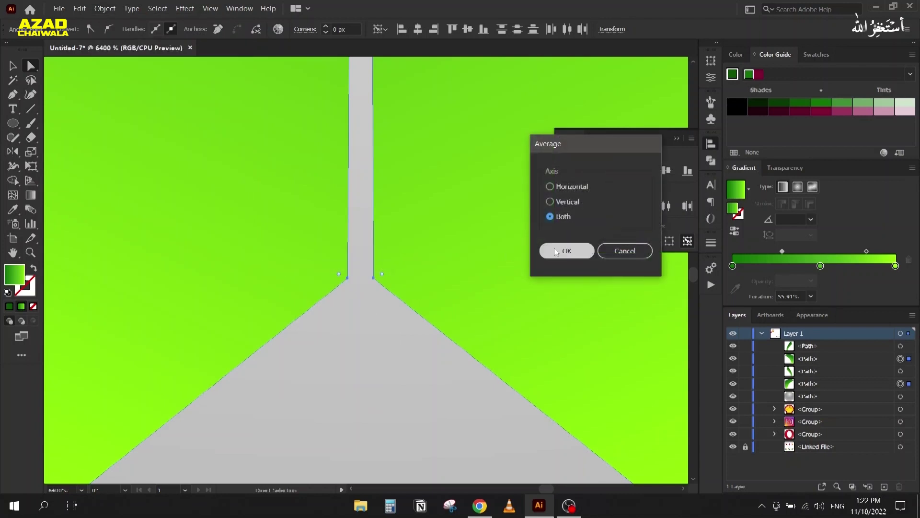
left_click(557, 252)
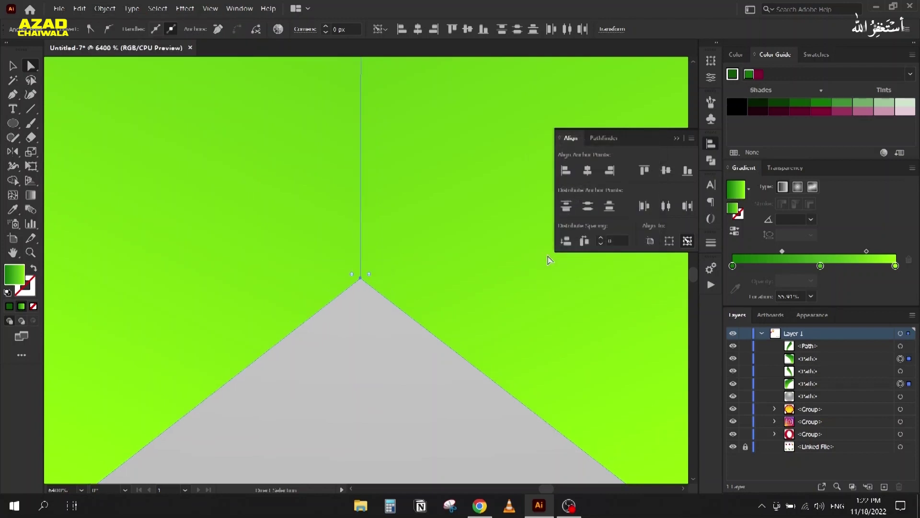
left_click(676, 138)
- Deselect the arms and examine the closed centre seam in the whole logo and up close
scroll(460, 192, "down", 9)
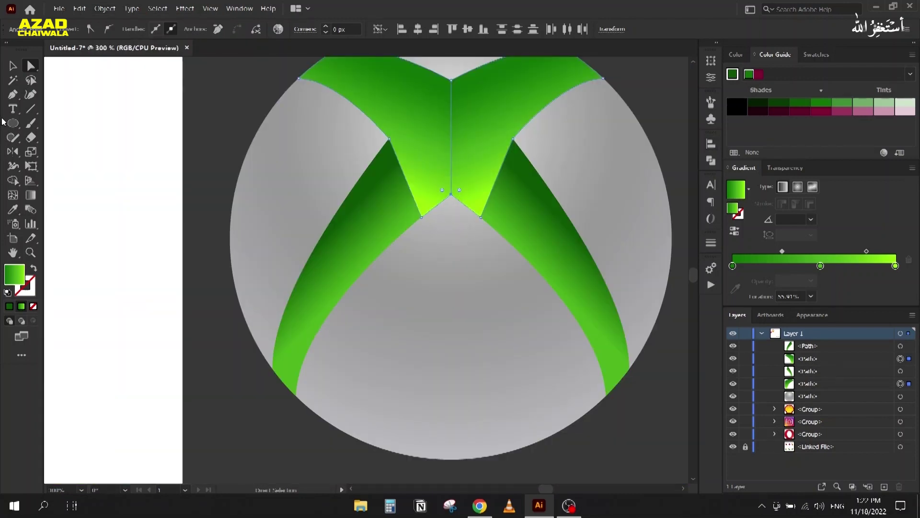
left_click(12, 65)
left_click(234, 208)
scroll(232, 204, "down", 3)
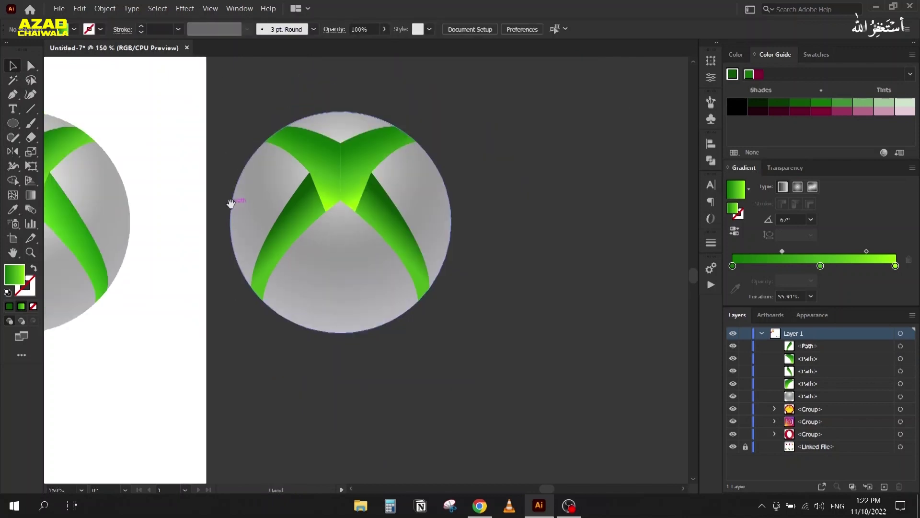
scroll(314, 194, "up", 5)
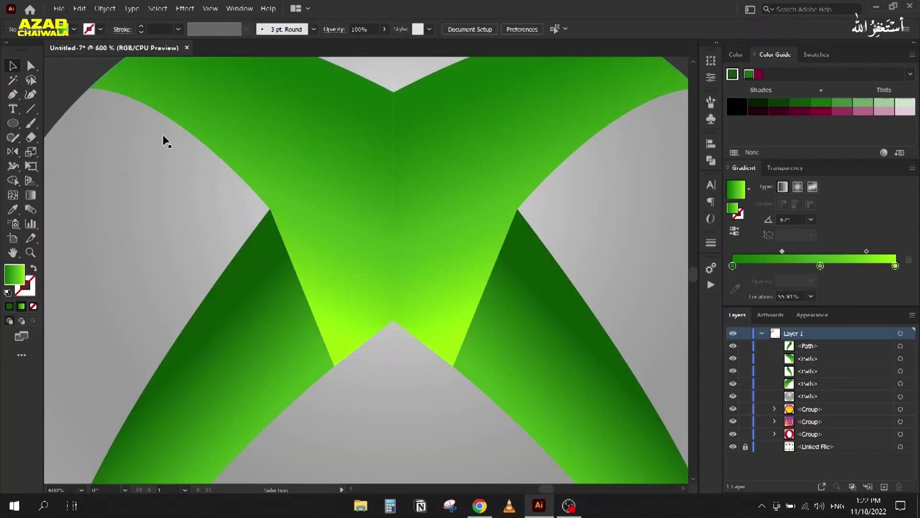
scroll(136, 113, "down", 4)
scroll(169, 136, "up", 6)
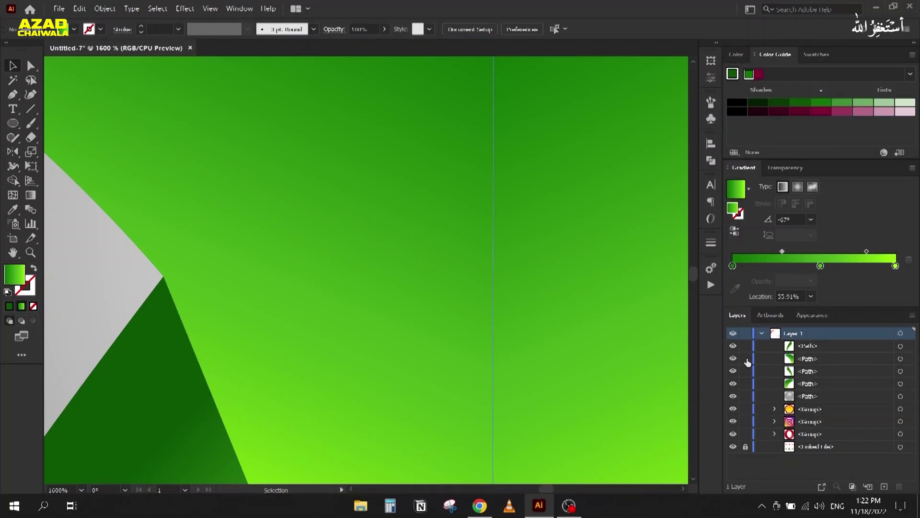
- Lock the four green arm and leg paths and examine the centre seam between the arms
left_click_drag(744, 352, 747, 382)
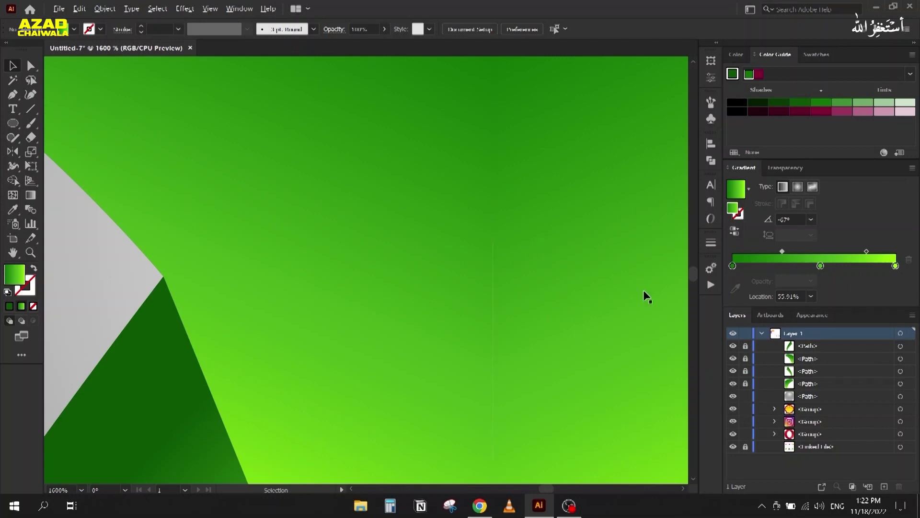
scroll(628, 288, "down", 3)
scroll(594, 295, "up", 3)
scroll(571, 155, "up", 2)
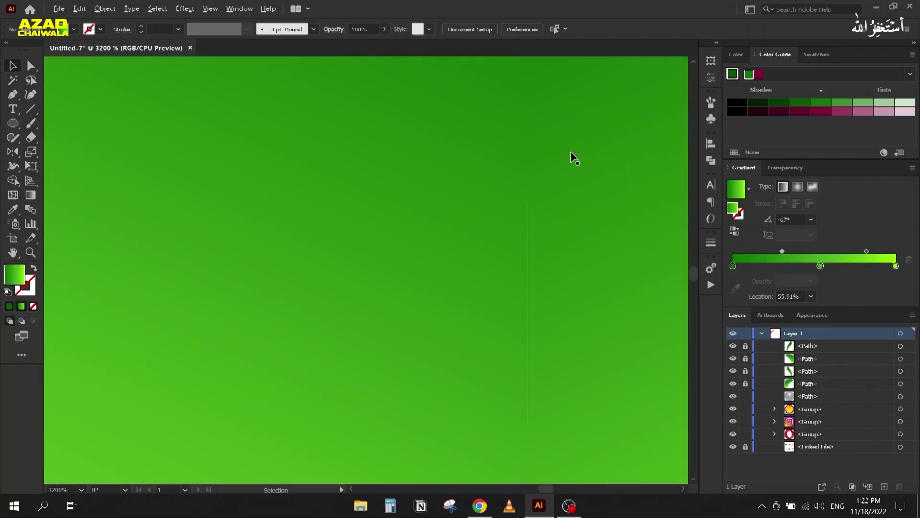
scroll(513, 213, "down", 9)
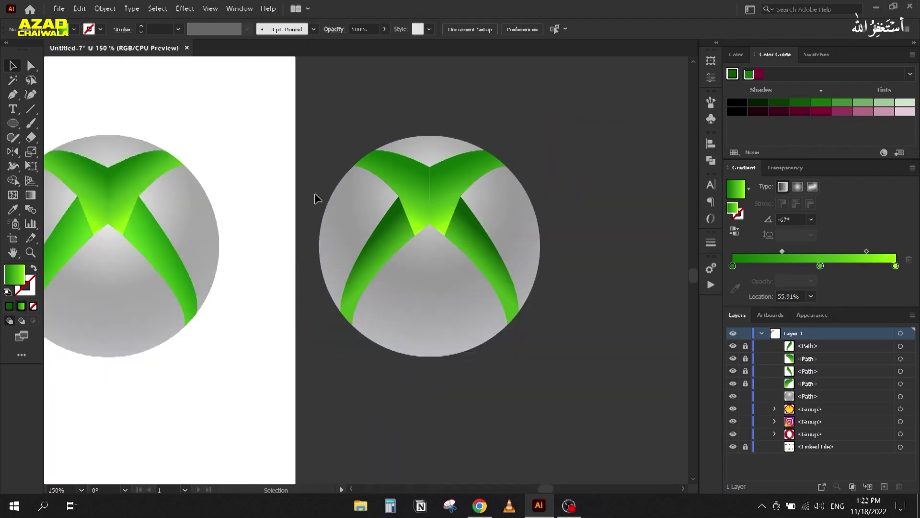
- Unlock the four green paths and group them with the grey circle
left_click_drag(307, 224, 391, 216)
scroll(406, 197, "down", 1)
left_click_drag(460, 196, 647, 321)
left_click_drag(746, 363, 750, 399)
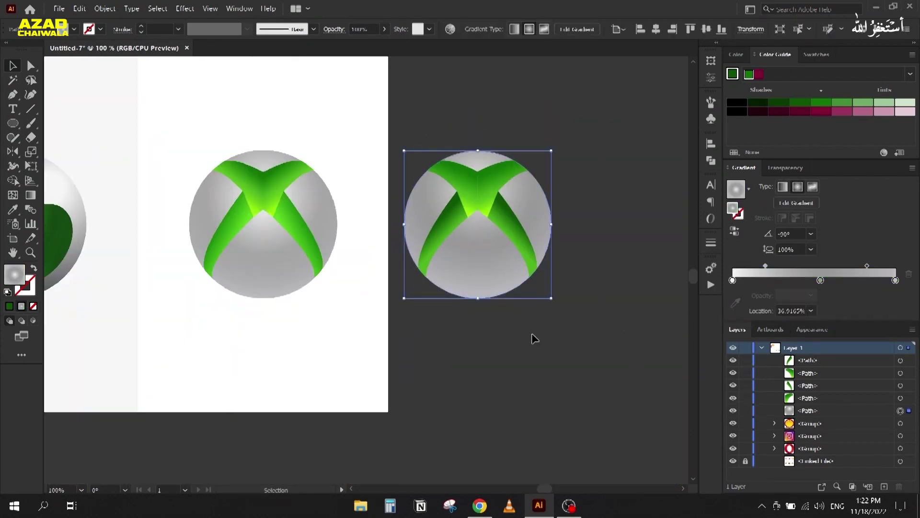
key("a")
left_click_drag(585, 128, 410, 328)
key("ctrl+g")
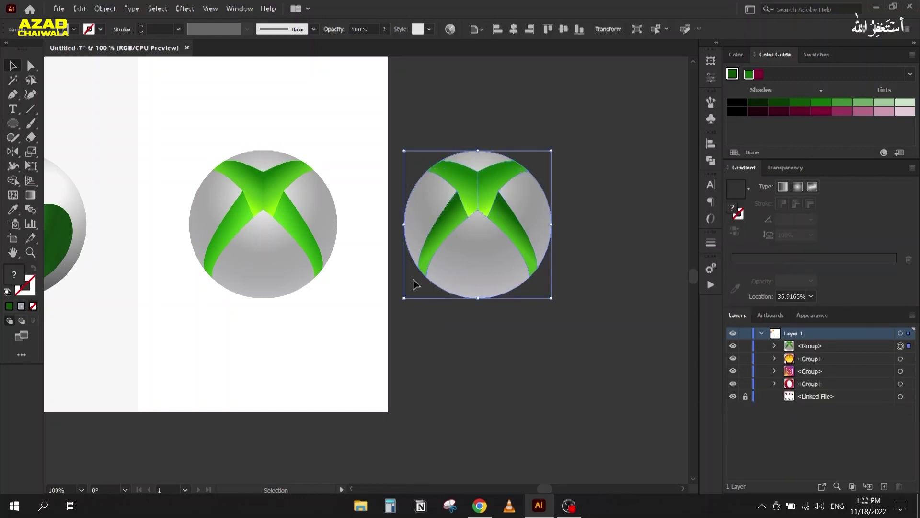
- Move the grouped Xbox logo above the blank artboard, to the right of the finished Shell logo
key("ctrl+minus")
key("ctrl+minus")
left_click_drag(442, 284, 559, 435)
left_click_drag(570, 386, 156, 164)
left_click_drag(102, 263, 436, 390)
key("ctrl+minus")
key("ctrl+minus")
key("ctrl+minus")
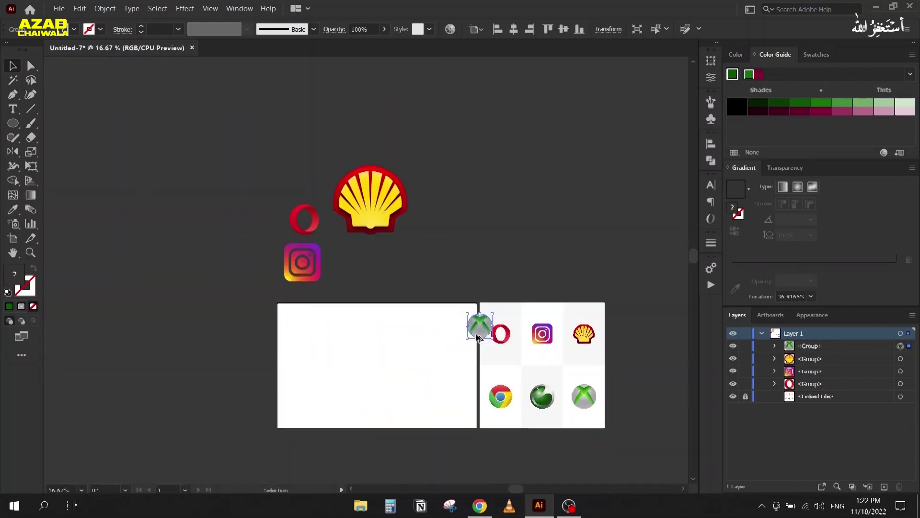
left_click_drag(468, 338, 435, 236)
left_click(406, 281)
scroll(428, 250, "up", 3)
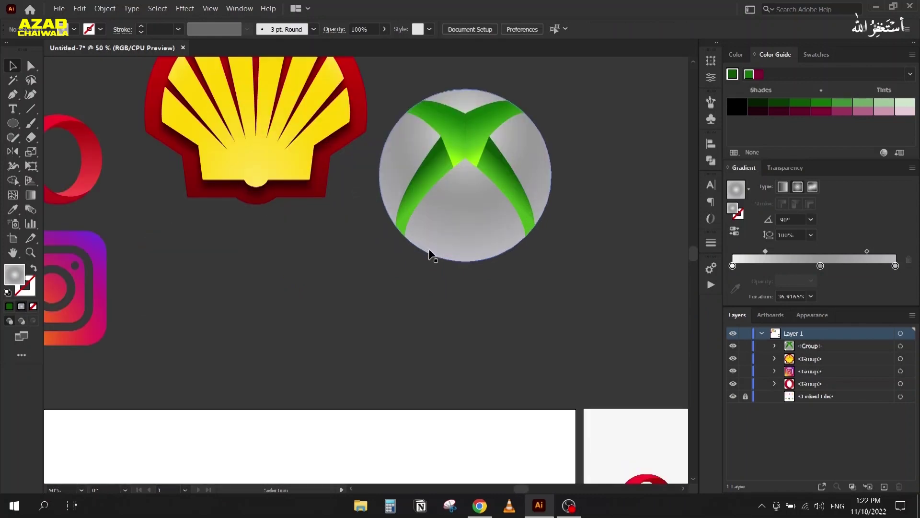
- Draw a circle matching the outer edge of the silver and green Sony Ericsson sphere in the reference image
scroll(428, 250, "down", 2)
left_click_drag(431, 314, 358, 111)
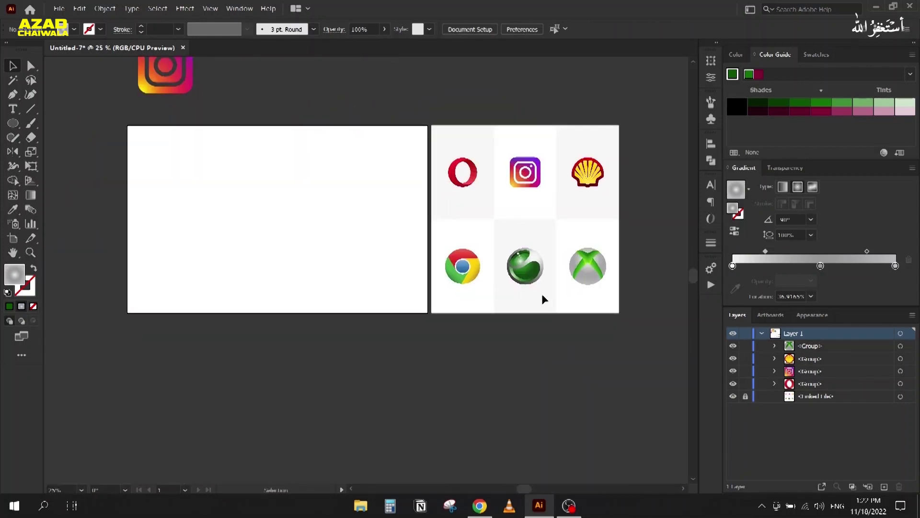
scroll(534, 283, "up", 5)
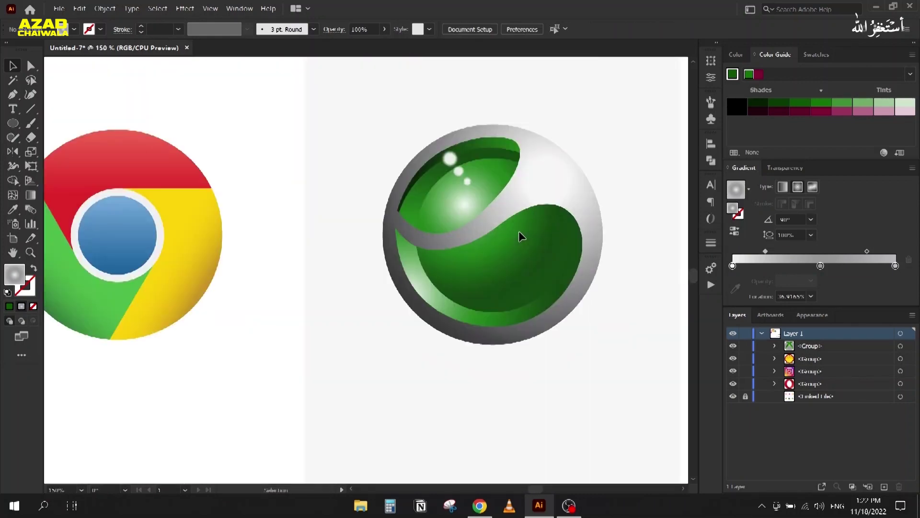
left_click_drag(363, 211, 505, 302)
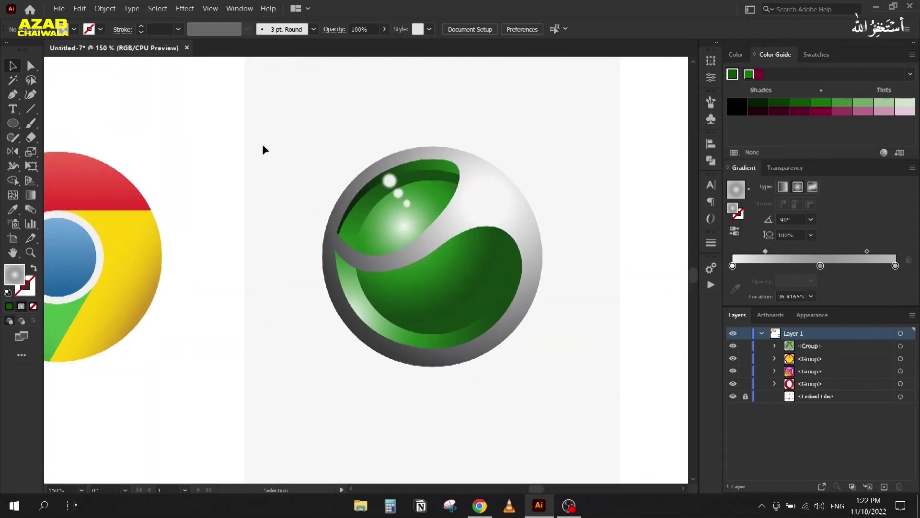
left_click(13, 124)
left_click_drag(346, 171, 542, 329)
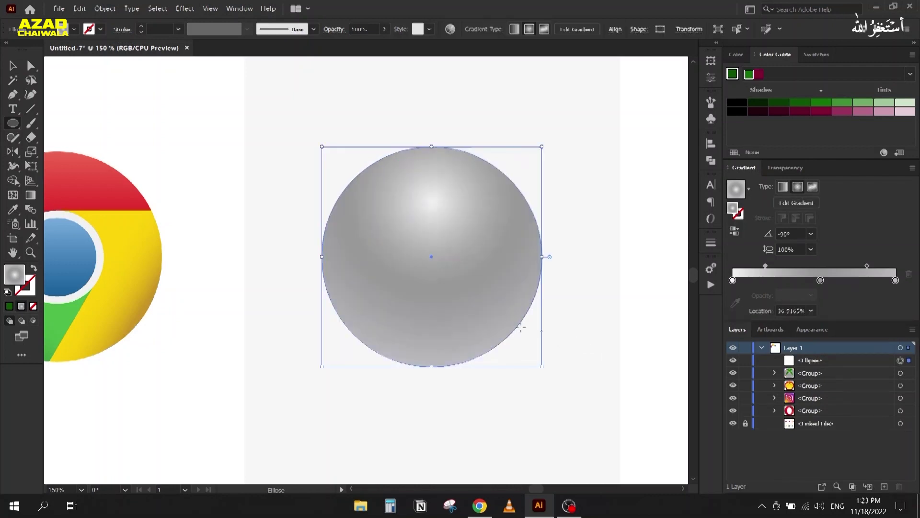
- Remove the circle's gradient fill and give it a solid black stroke
left_click(31, 268)
left_click(740, 55)
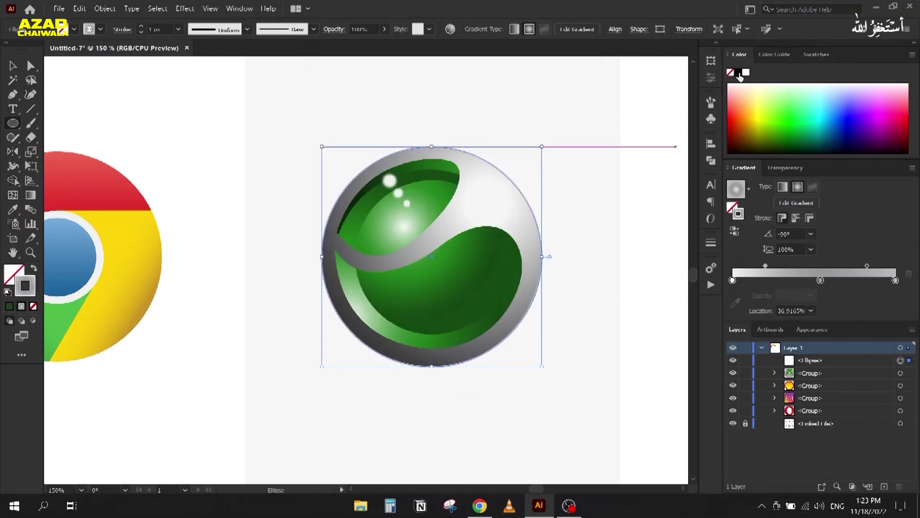
left_click(739, 74)
left_click(11, 67)
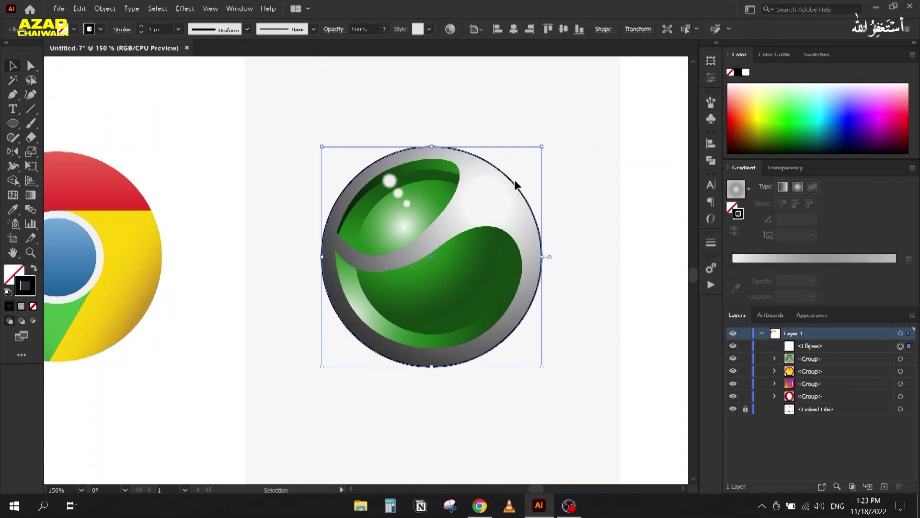
- Trace the sphere's upper green leaf shape as a closed curved path with the Pen tool
scroll(446, 218, "up", 1)
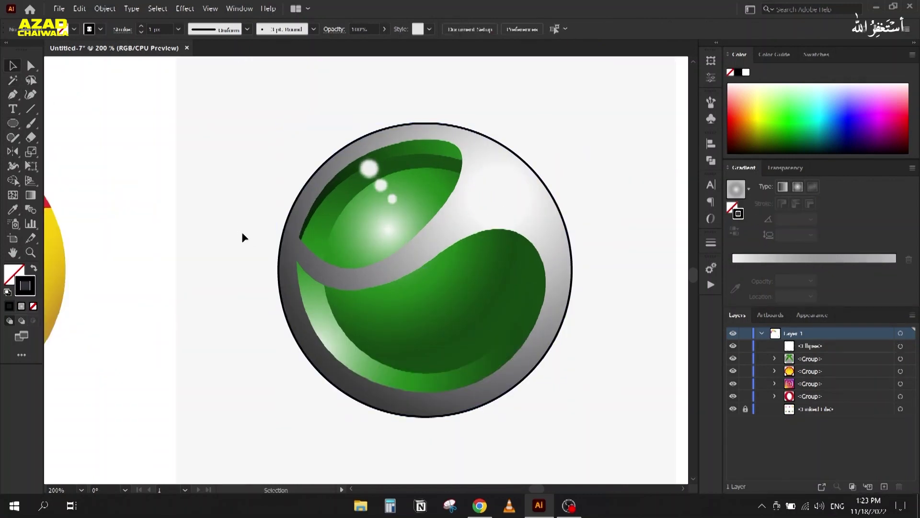
key("p")
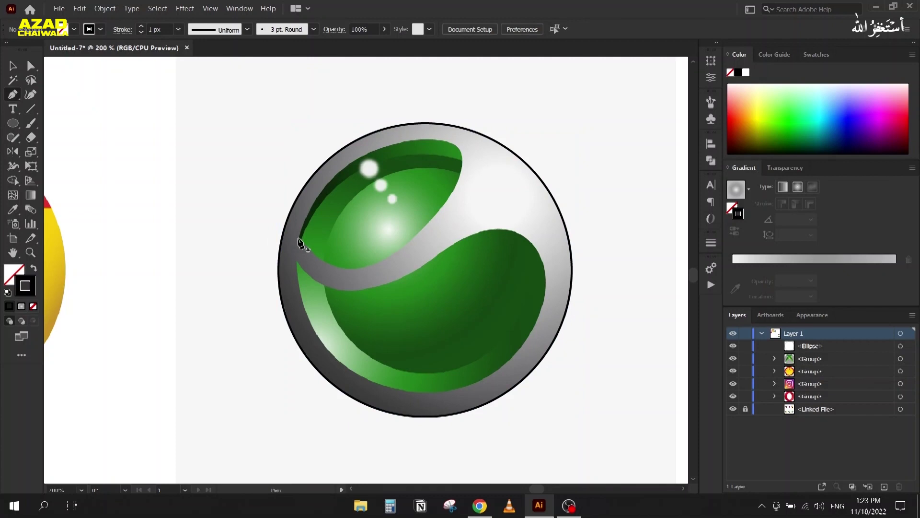
left_click(298, 238)
left_click(354, 161)
left_click_drag(363, 163, 391, 144)
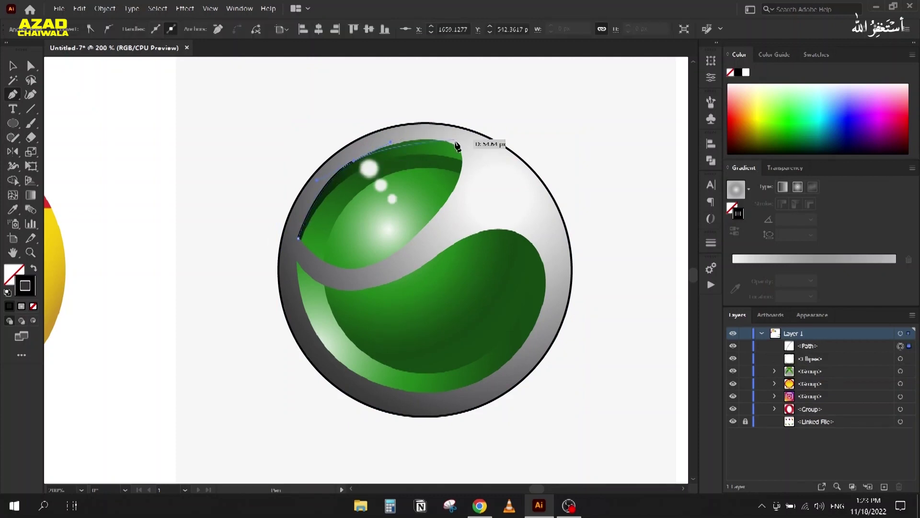
left_click_drag(458, 148, 482, 164)
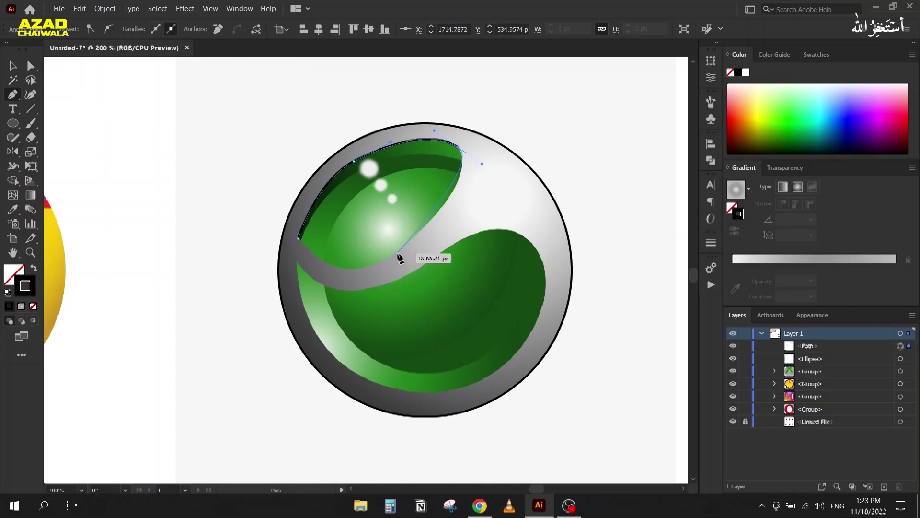
left_click_drag(408, 245, 389, 262)
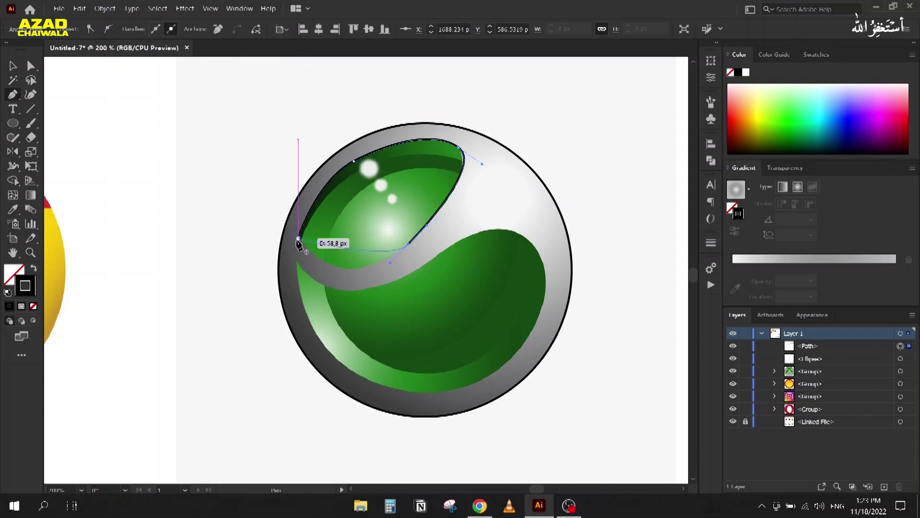
mouse_move(295, 235)
left_mouse_down()
mouse_move(253, 193)
mouse_move(259, 185)
left_mouse_up()
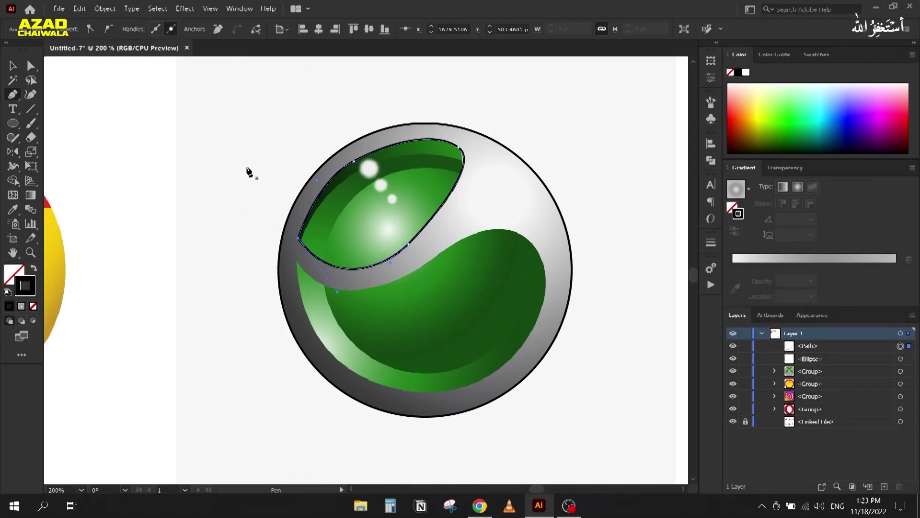
- Adjust the curve handles of the upper leaf outline so it follows the green shape's top edge, rounded corner and lower-right side
scroll(331, 150, "up", 3)
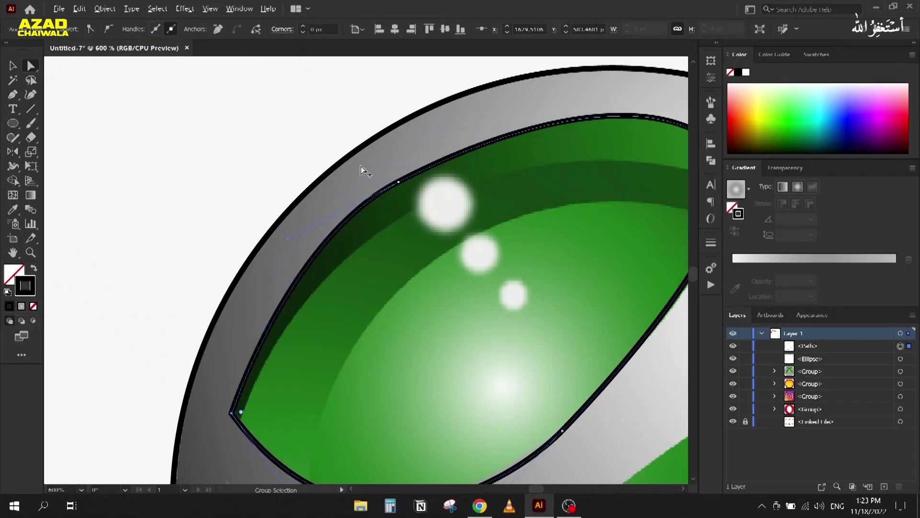
left_click(398, 182)
left_click_drag(509, 126, 499, 122)
scroll(351, 215, "right", 5)
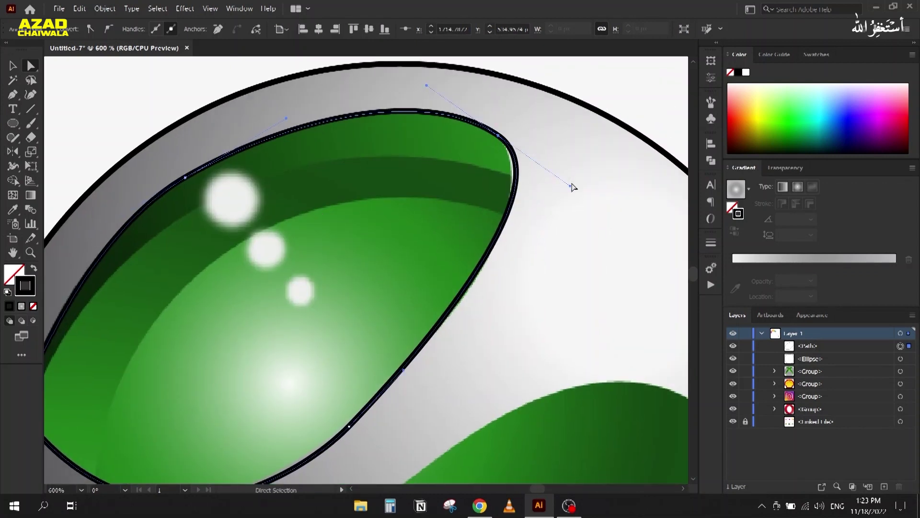
left_click_drag(570, 185, 558, 185)
left_click_drag(431, 80, 438, 86)
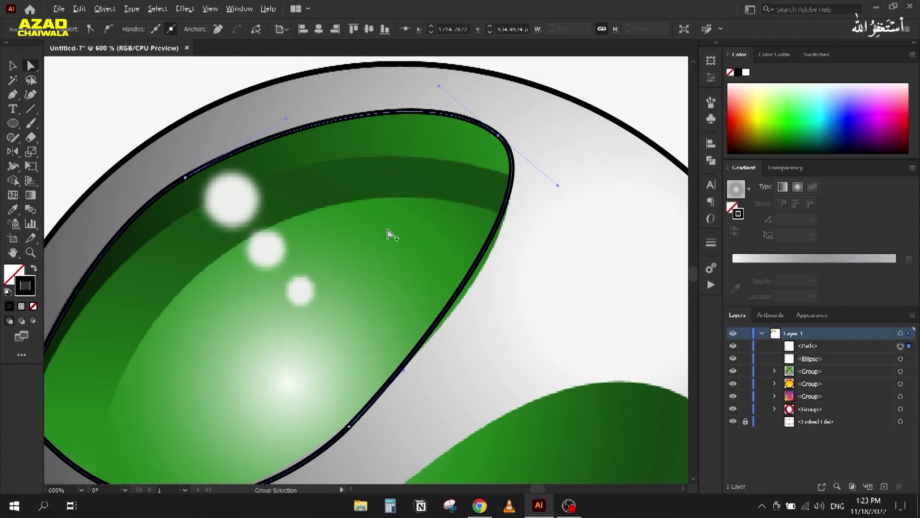
left_click(350, 434)
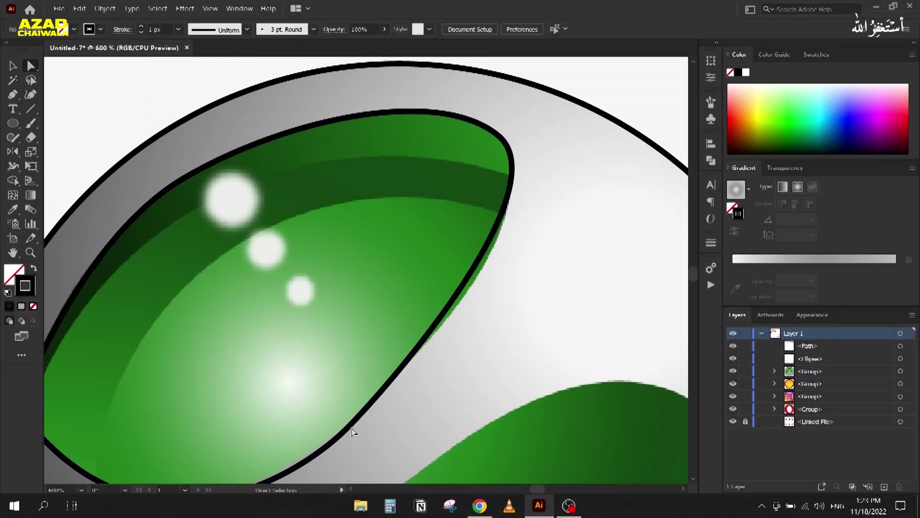
left_click(349, 425)
left_click_drag(405, 374, 415, 368)
- Start a new Pen path at the lower green shape's left tip and trace its wavy upper edge
scroll(507, 294, "down", 2)
left_click_drag(459, 321, 433, 157)
key("ctrl+shift+a")
key("p")
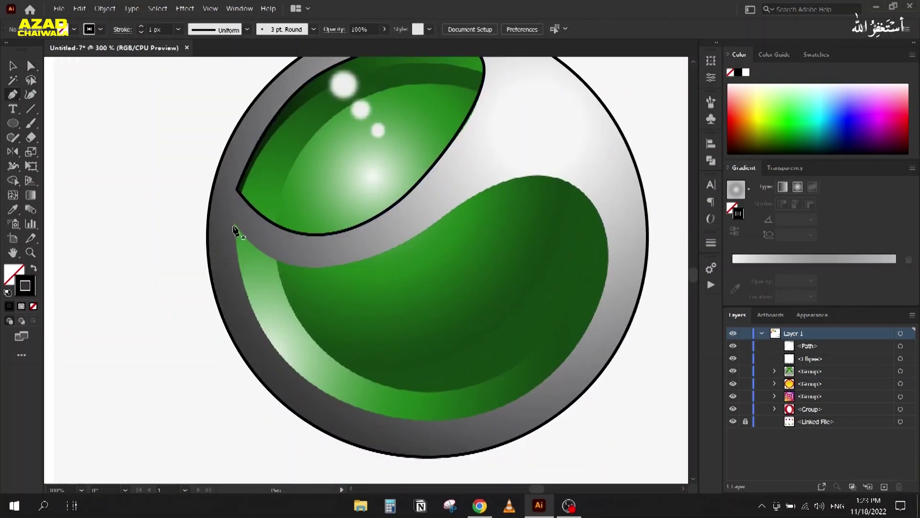
left_click(233, 224)
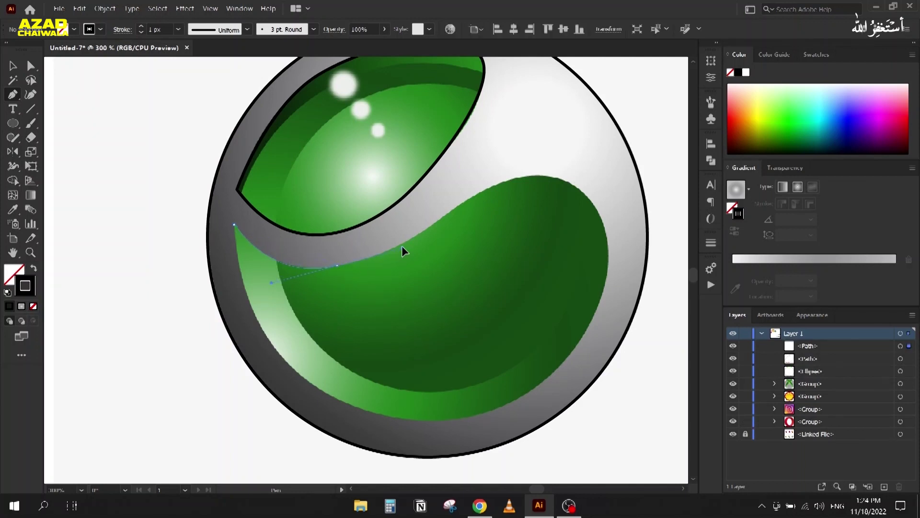
mouse_move(401, 246)
left_mouse_down()
mouse_move(468, 211)
mouse_move(456, 207)
mouse_move(514, 165)
left_mouse_up()
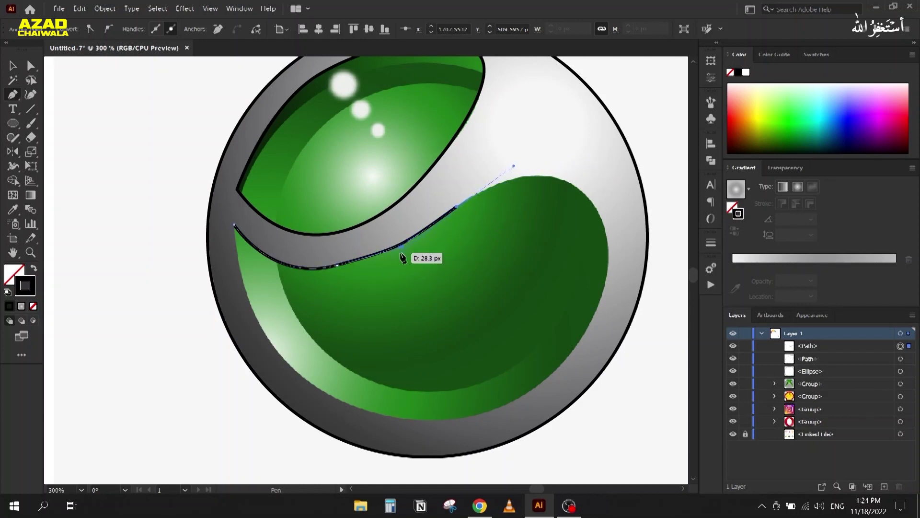
scroll(403, 255, "up", 2)
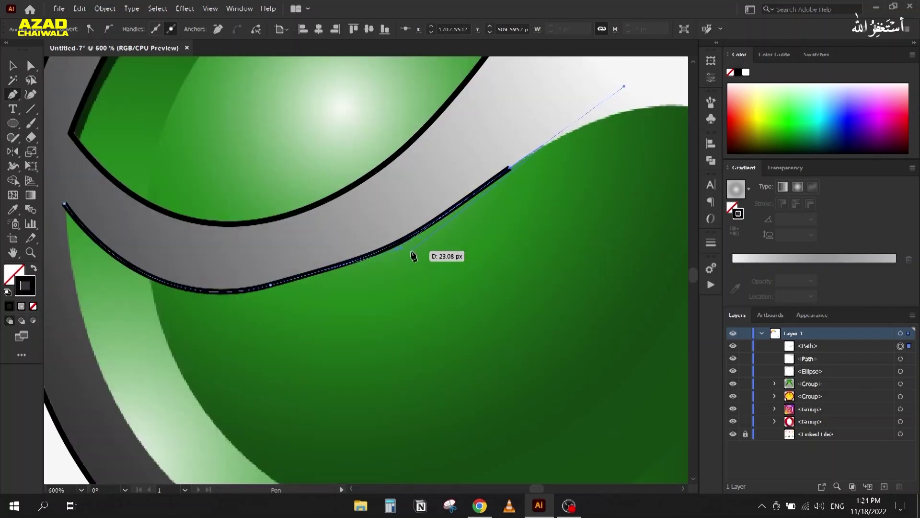
scroll(453, 241, "down", 2)
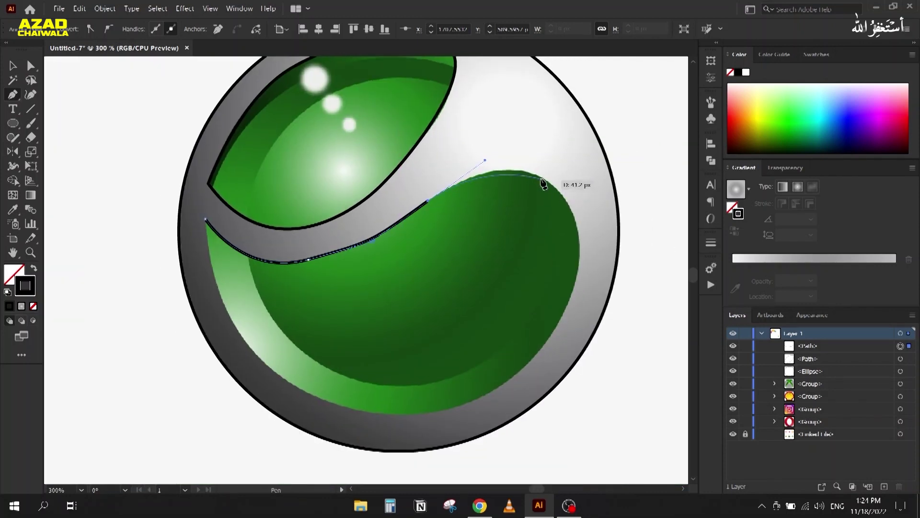
left_click_drag(541, 179, 552, 189)
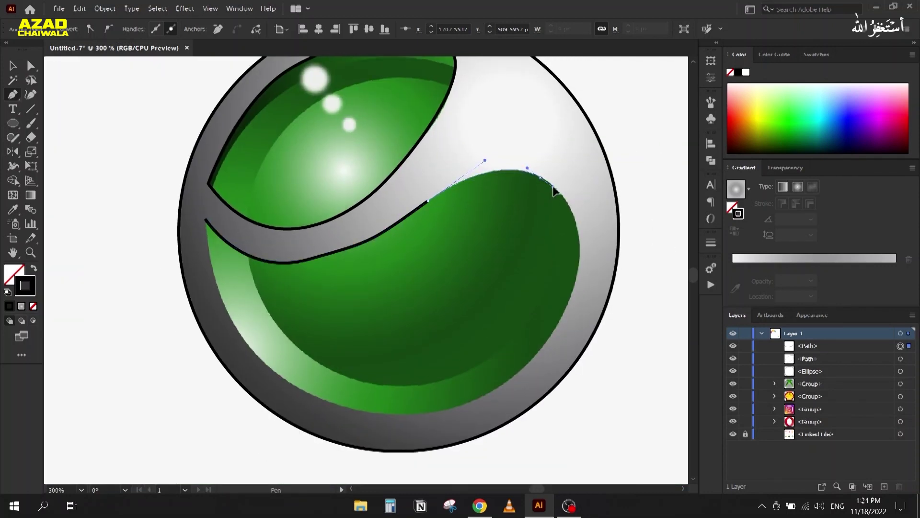
scroll(497, 382, "down", 2)
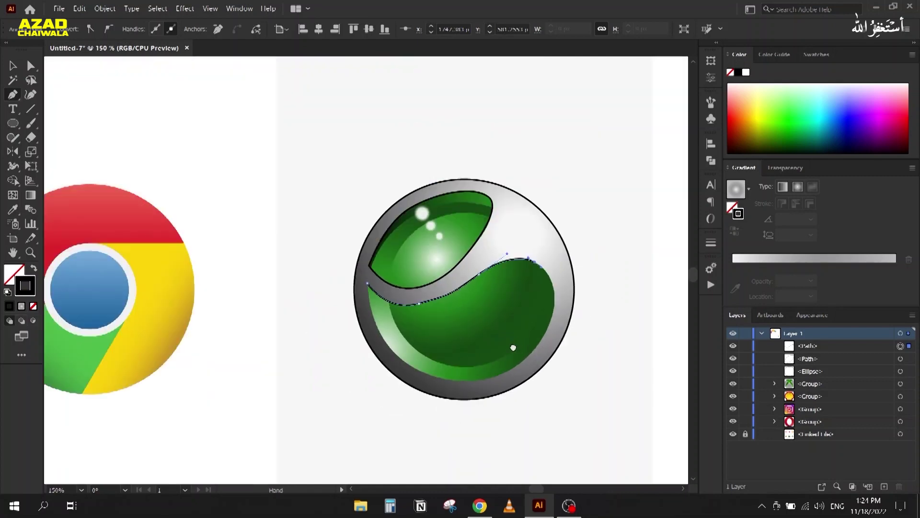
scroll(507, 239, "up", 2)
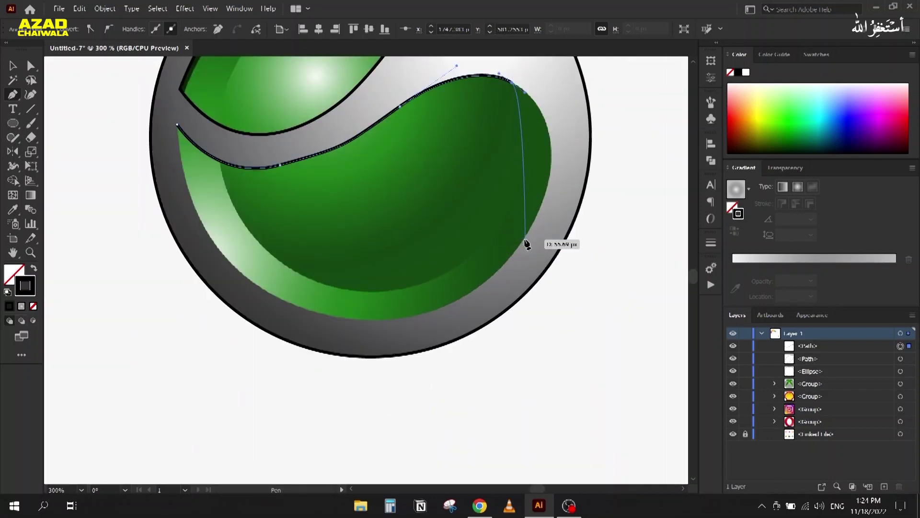
left_click_drag(521, 241, 459, 344)
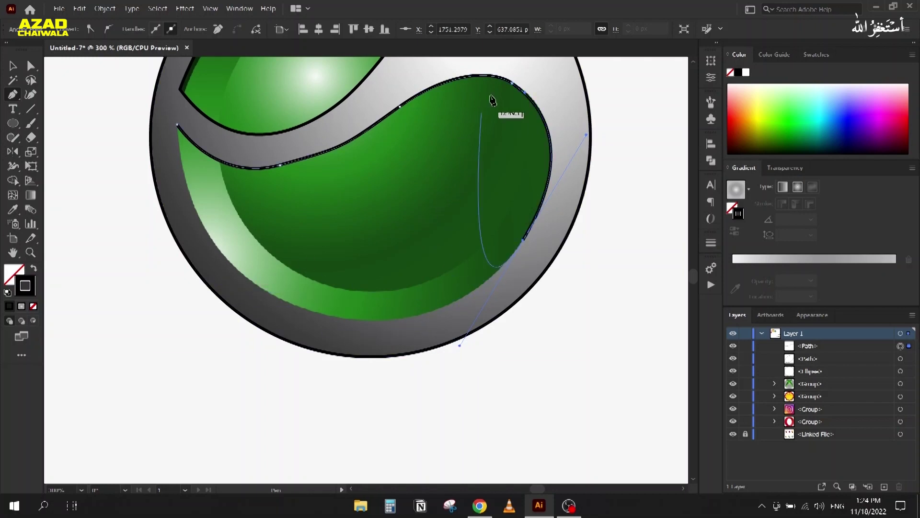
key("ctrl+z")
key("ctrl+z")
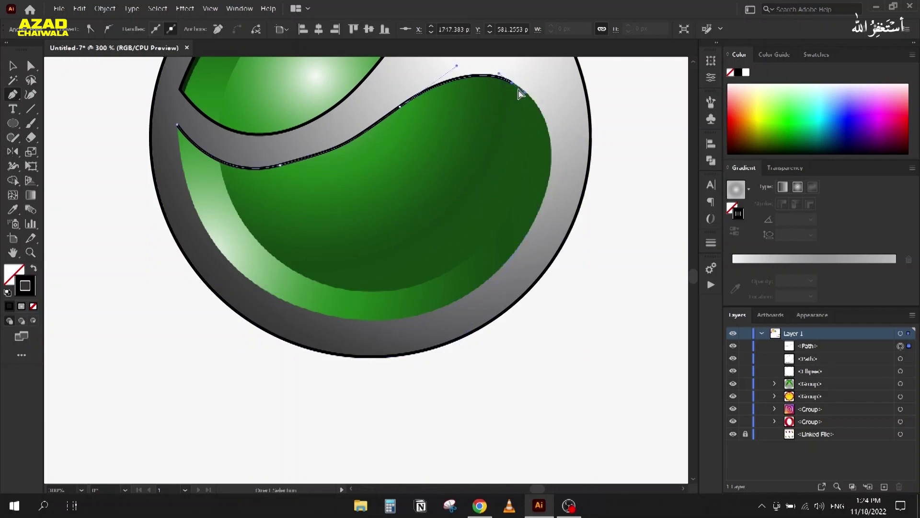
- Continue the lower shape's path around its rounded right end and close it at the left tip
left_click_drag(530, 96, 554, 126)
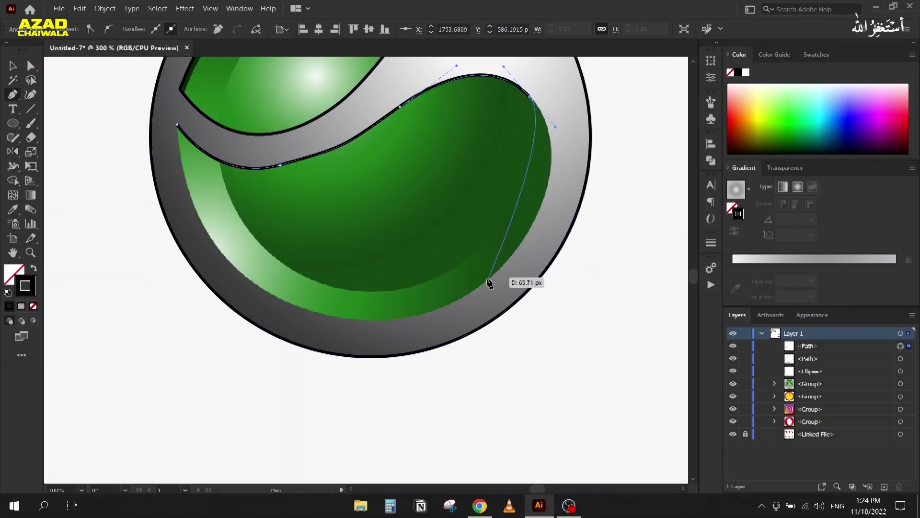
left_click_drag(521, 239, 480, 299)
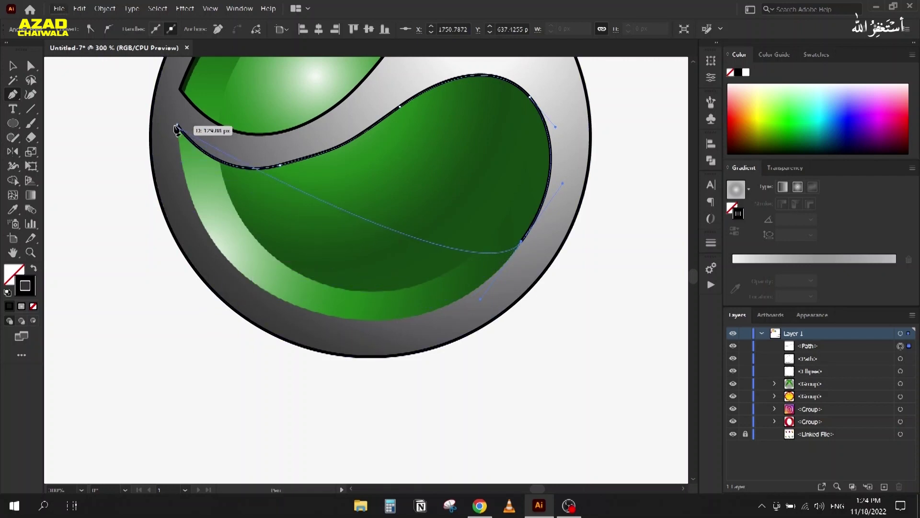
left_click_drag(177, 125, 168, 86)
- Lengthen the left tip's handle and adjust the right-end handle to bow the lower outline toward the green rim
left_click(31, 71)
scroll(163, 286, "down", 5)
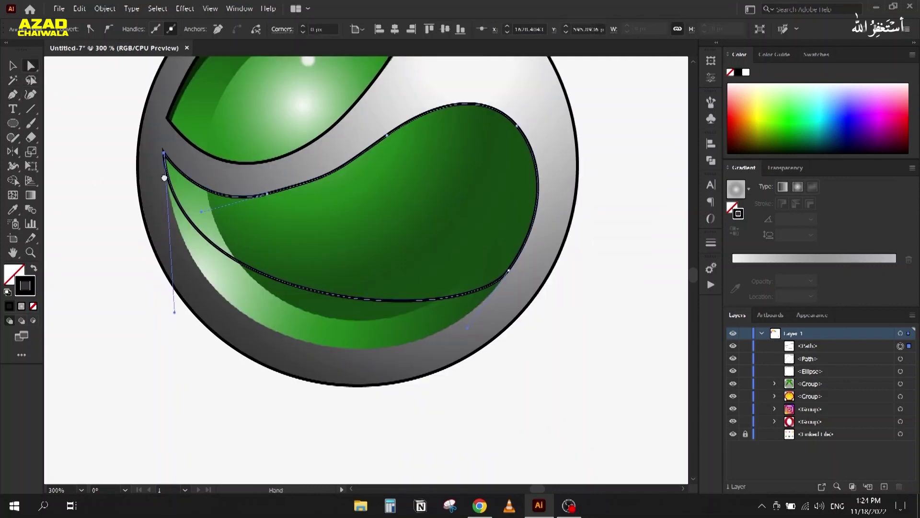
left_click_drag(168, 272, 177, 379)
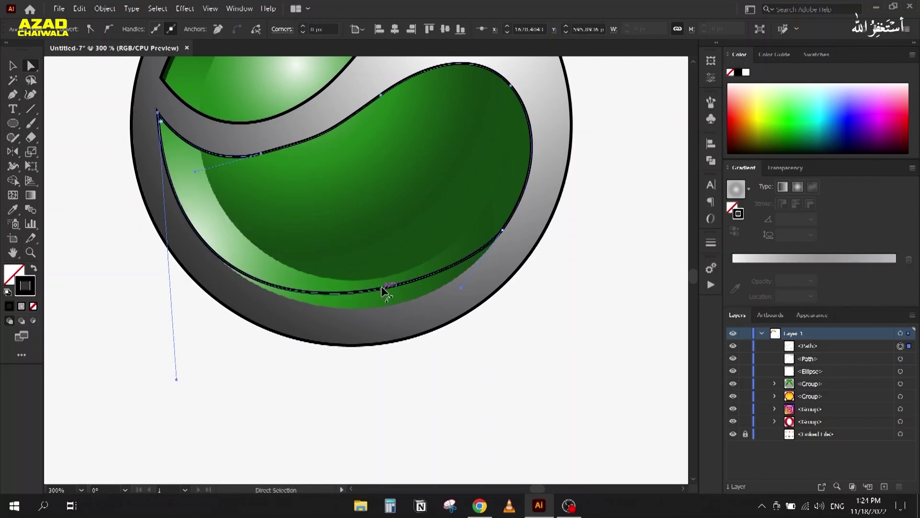
left_click_drag(461, 289, 465, 320)
- Add an anchor point to the lower outline's bottom curve and move it with its handle onto the green rim's edge
key("plus")
left_click(368, 292)
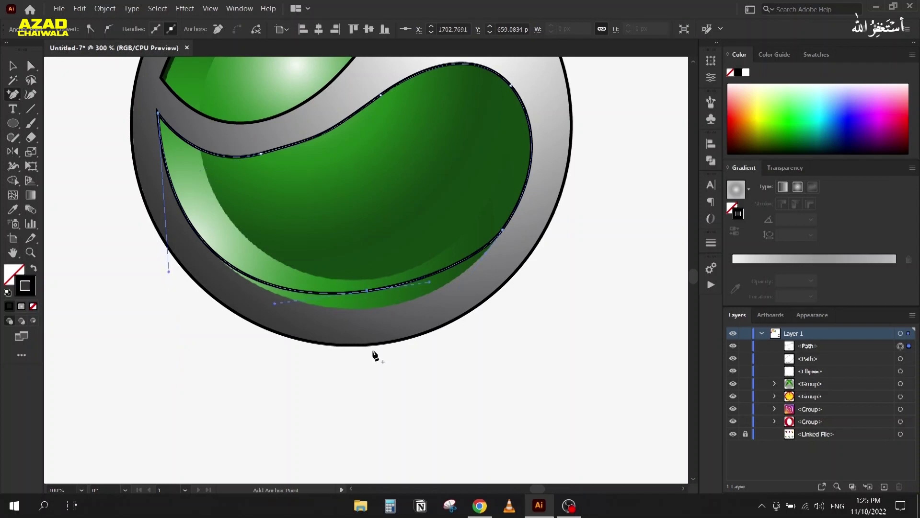
key("a")
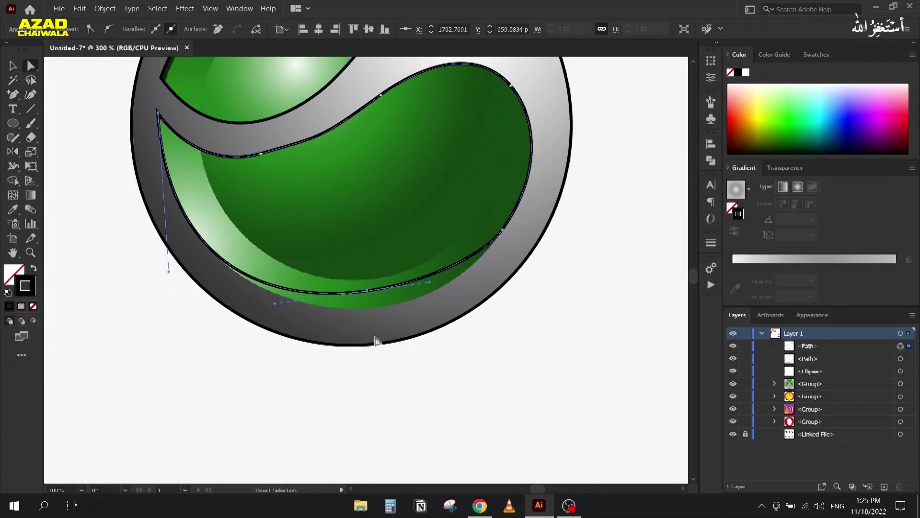
left_click_drag(367, 292, 375, 311)
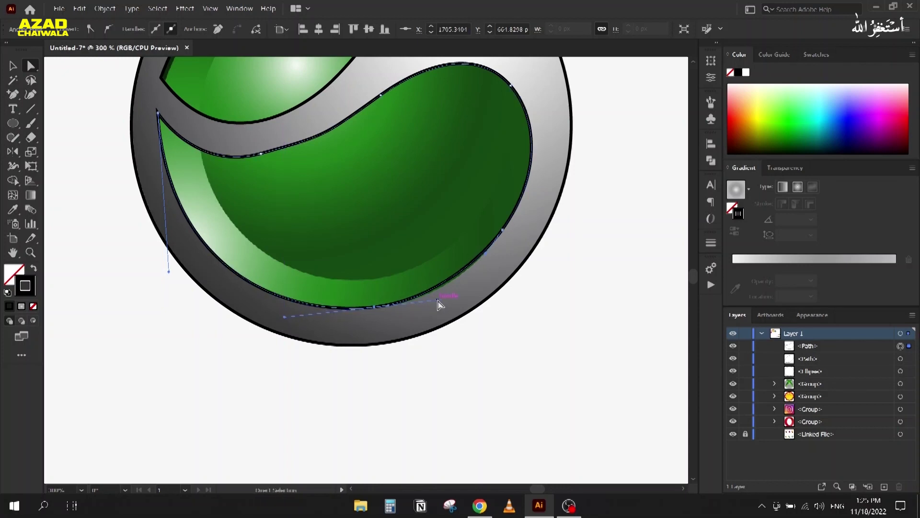
left_click_drag(439, 304, 442, 306)
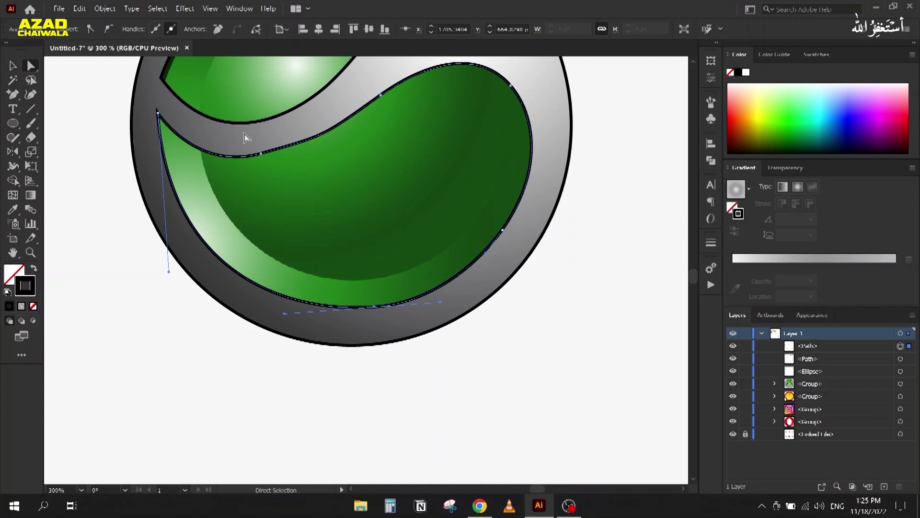
- Adjust the anchor handle on the lower green shape's wavy upper edge so the curve follows the gray band's lower border, and deselect
scroll(250, 132, "up", 2)
left_click(232, 277)
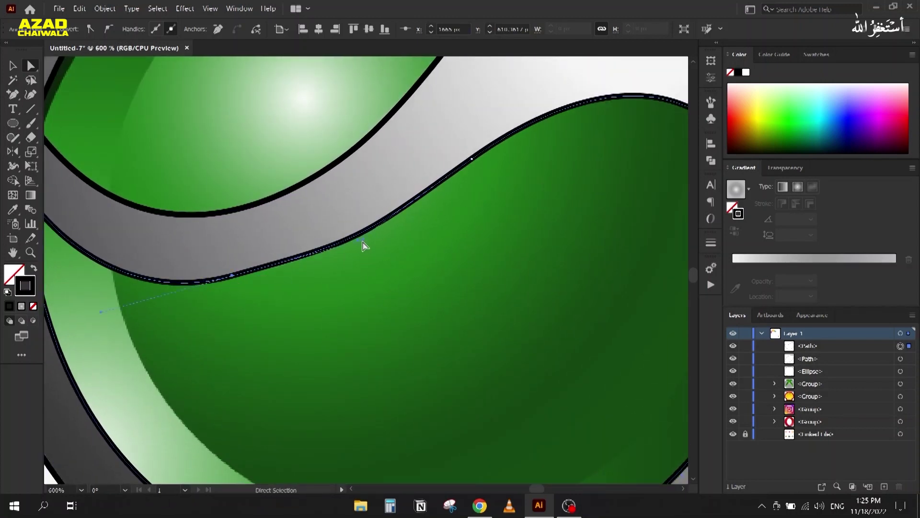
left_click_drag(357, 239, 330, 260)
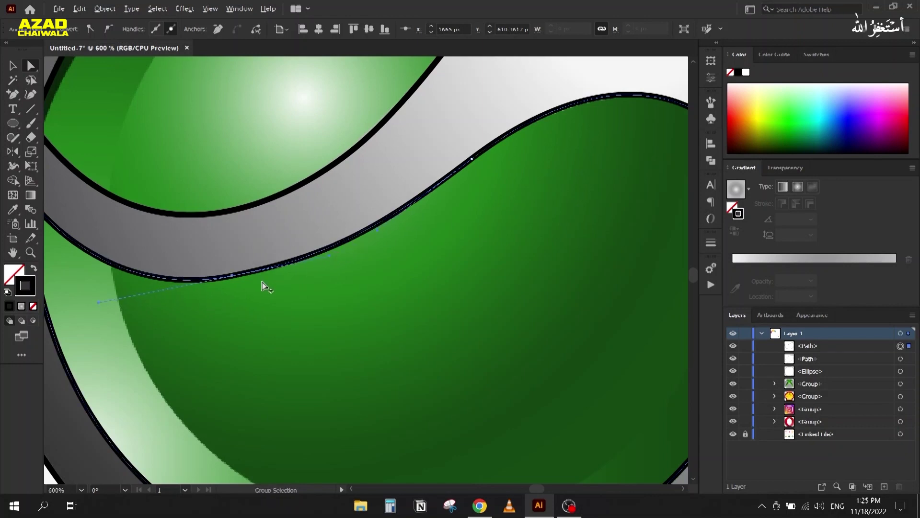
scroll(370, 240, "down", 2)
left_click(130, 193)
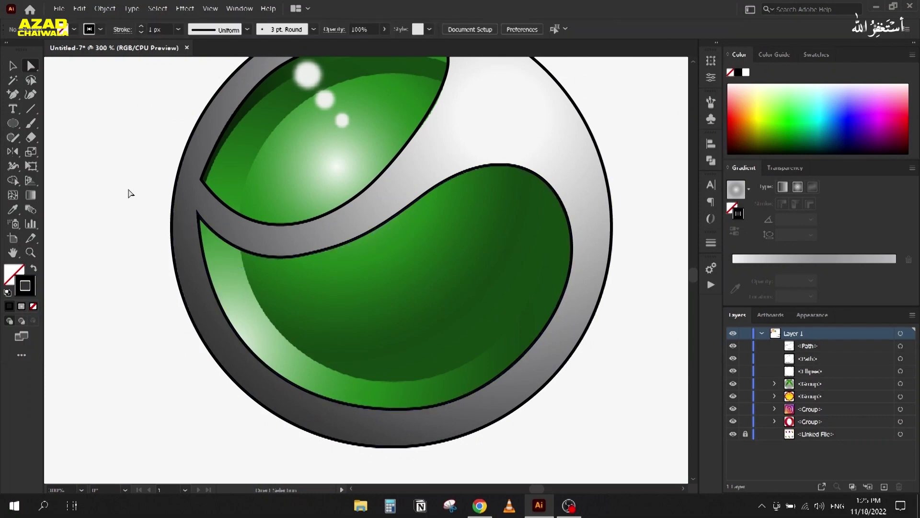
- Smooth the lower shape's wavy upper edge and right-hand crest with the Smooth tool, undoing the first pass that starts at the left tip
left_click(278, 257)
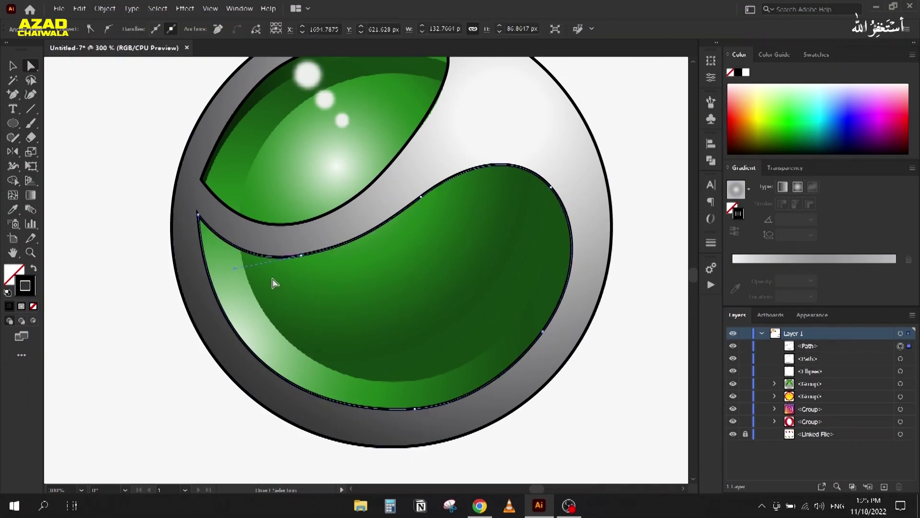
right_click(12, 139)
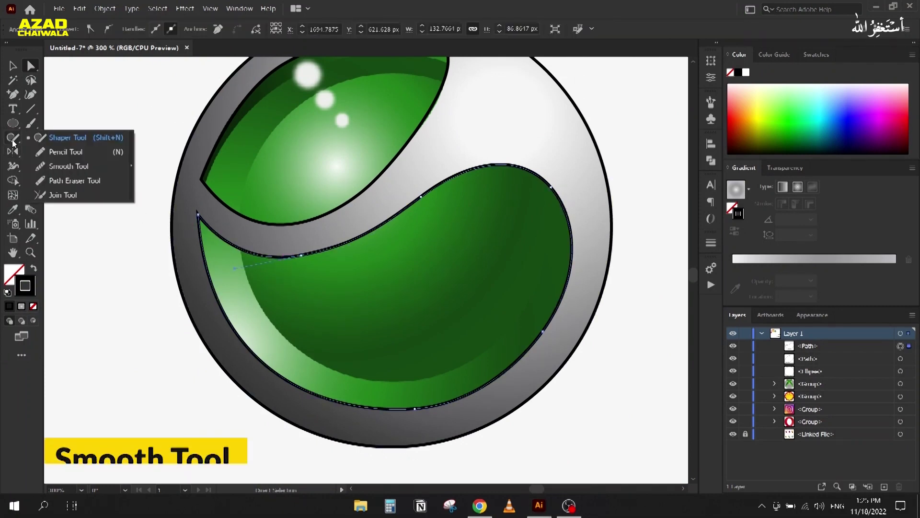
left_click(66, 167)
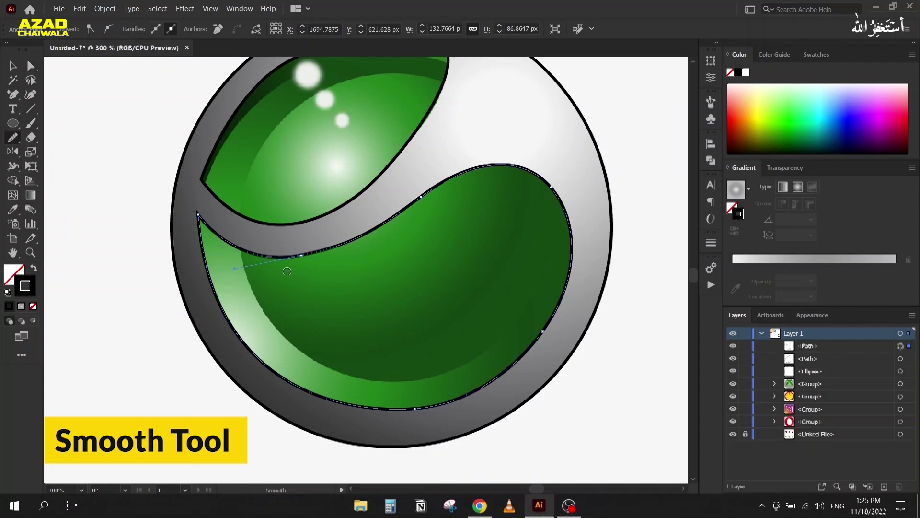
mouse_move(207, 227)
left_mouse_down()
mouse_move(390, 230)
mouse_move(402, 221)
left_mouse_up()
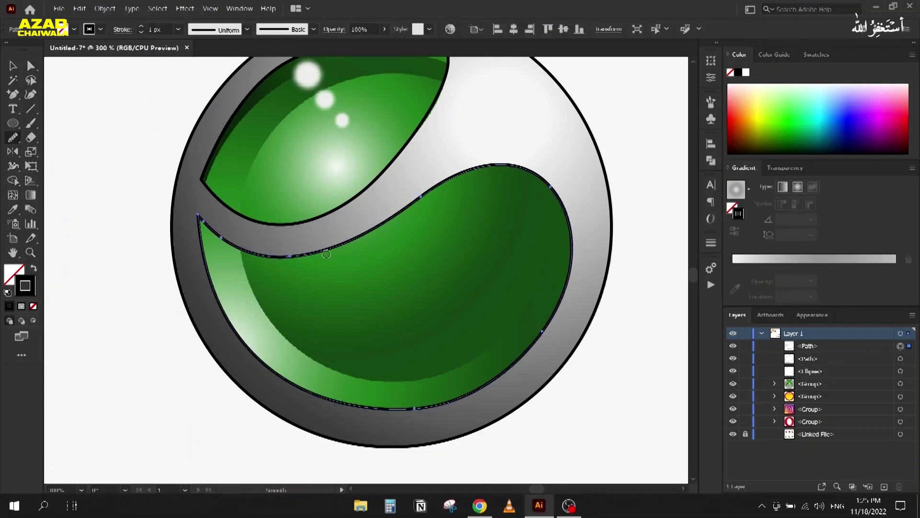
scroll(198, 216, "up", 6)
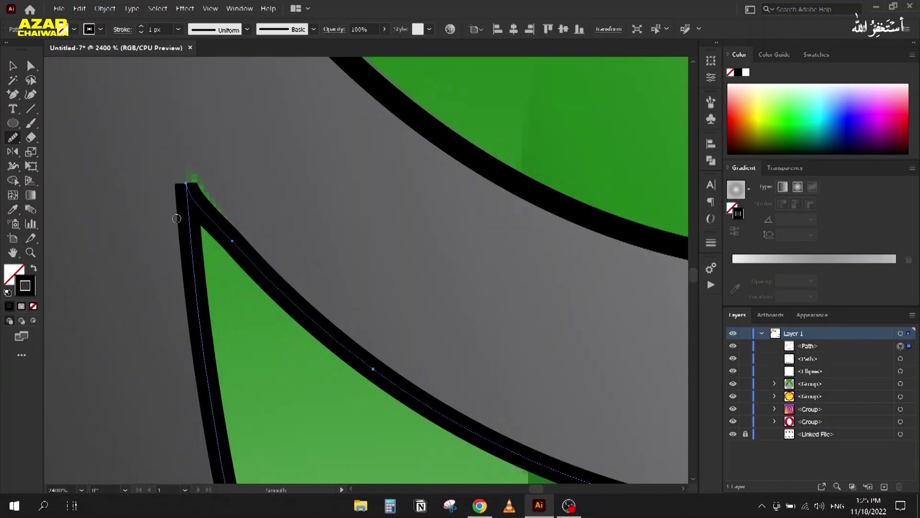
key("ctrl+z")
scroll(183, 204, "down", 5)
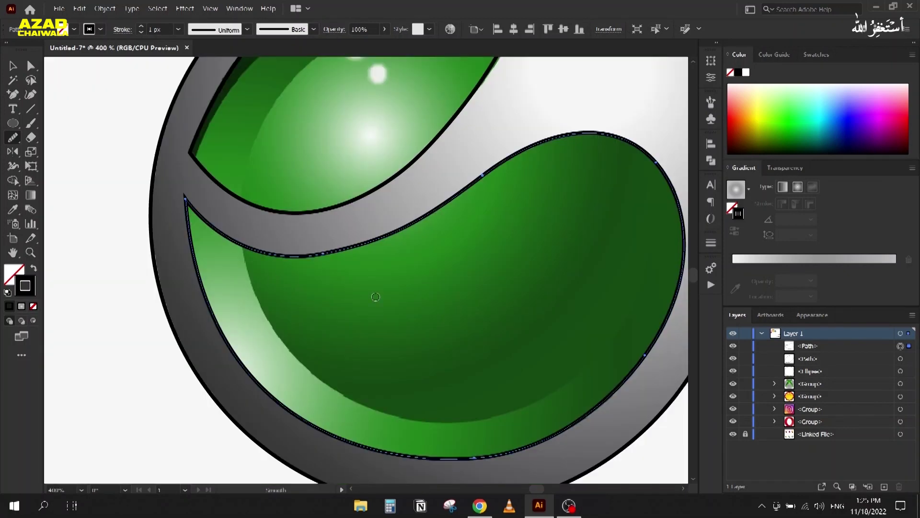
left_click_drag(503, 291, 371, 302)
mouse_move(310, 205)
left_mouse_down()
mouse_move(377, 161)
mouse_move(438, 163)
left_mouse_up()
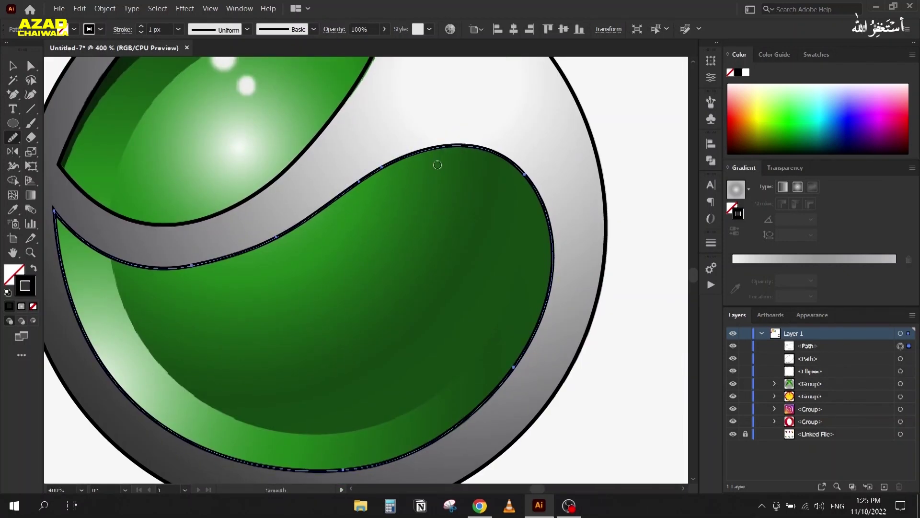
mouse_move(346, 186)
left_mouse_down()
mouse_move(460, 173)
mouse_move(504, 151)
mouse_move(516, 164)
left_mouse_up()
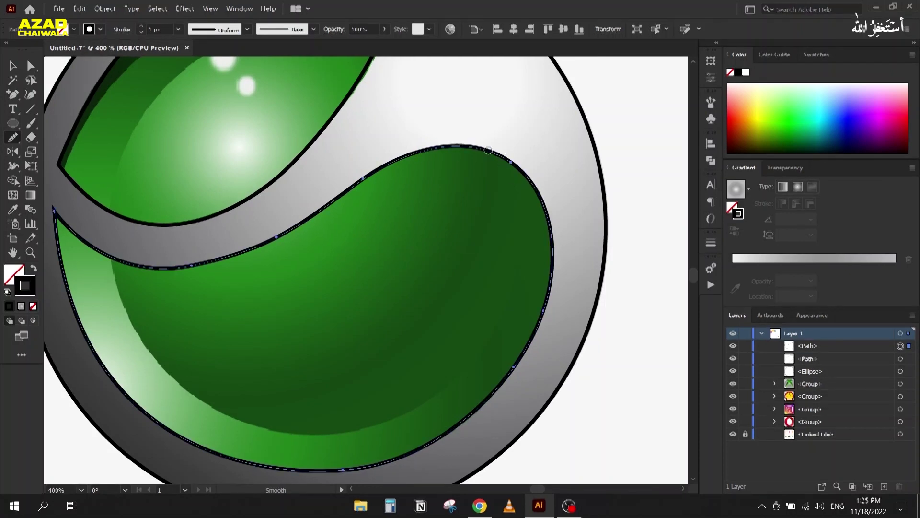
- Set the Smooth tool's fidelity one notch from the middle toward Accurate
double_click(12, 139)
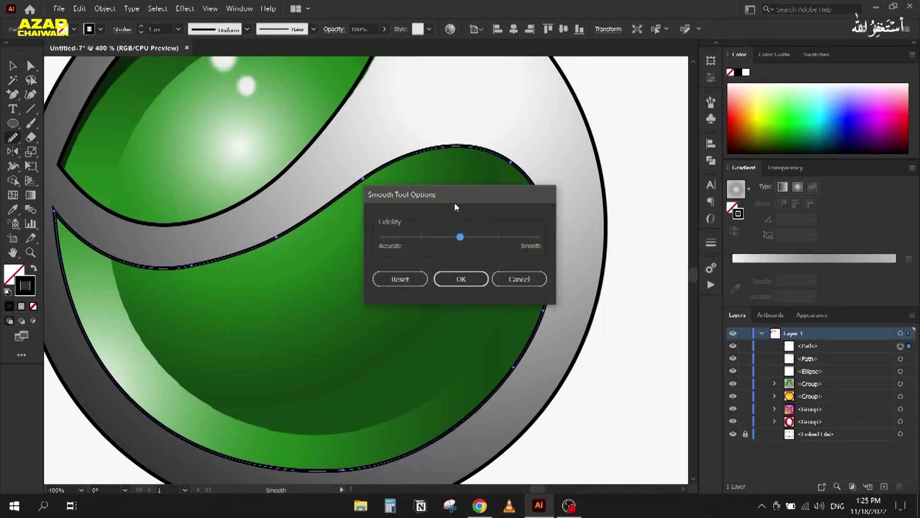
left_click_drag(454, 202, 523, 179)
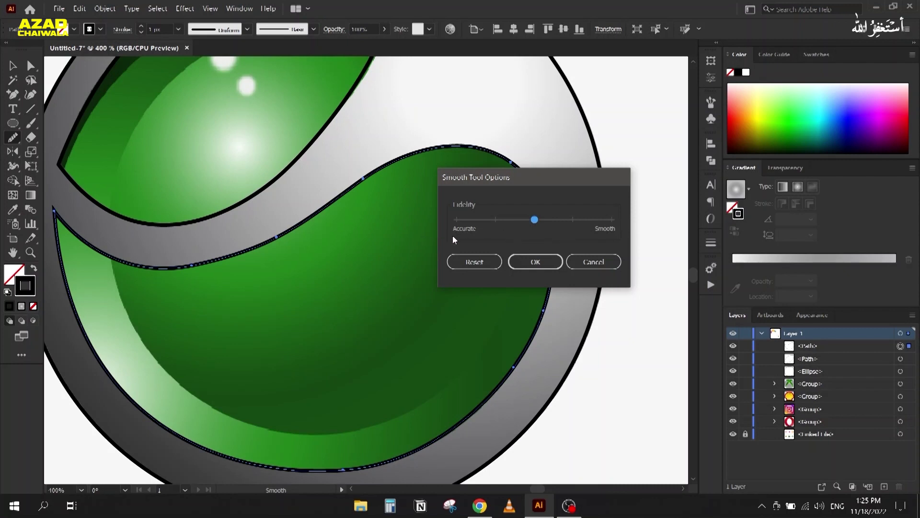
left_click(495, 220)
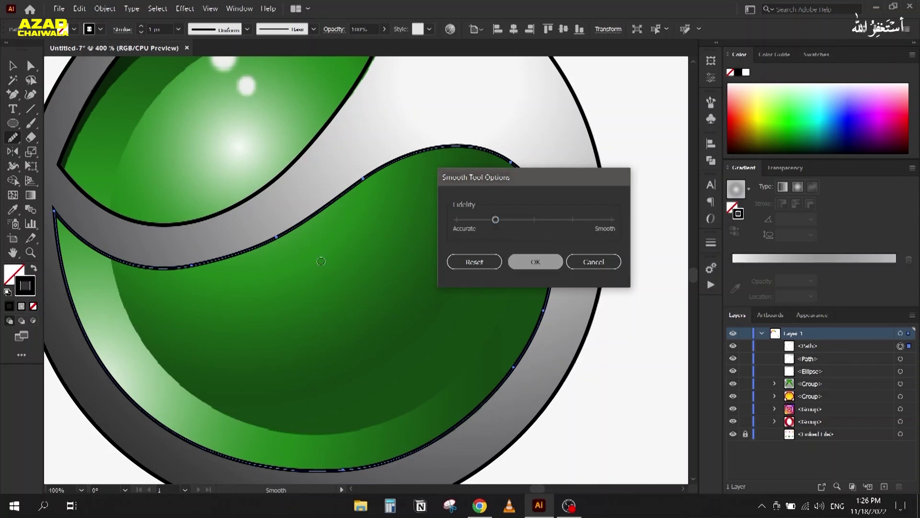
left_click(533, 262)
- Smooth the dip of the lower shape's upper edge toward the left tip and undo the last pass
mouse_move(276, 236)
left_mouse_down()
mouse_move(155, 265)
mouse_move(147, 256)
left_mouse_up()
left_click_drag(98, 232, 104, 241)
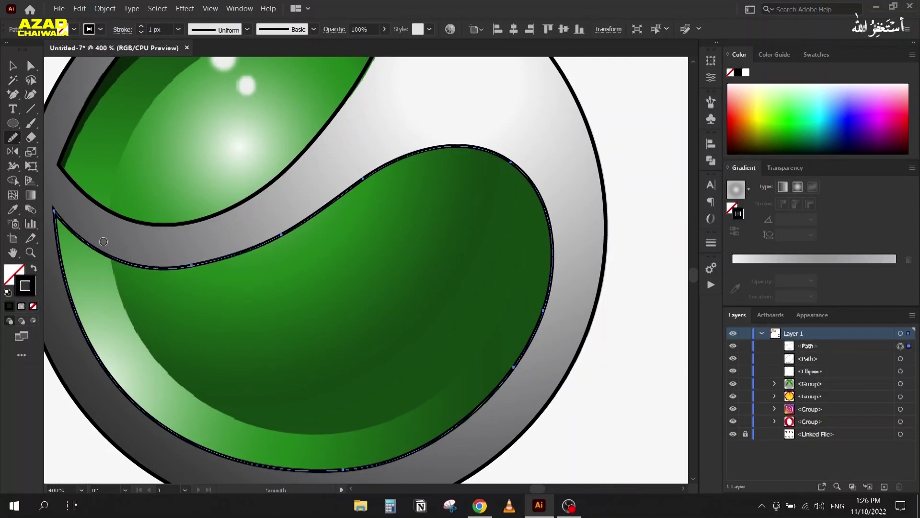
left_click_drag(196, 262, 335, 196)
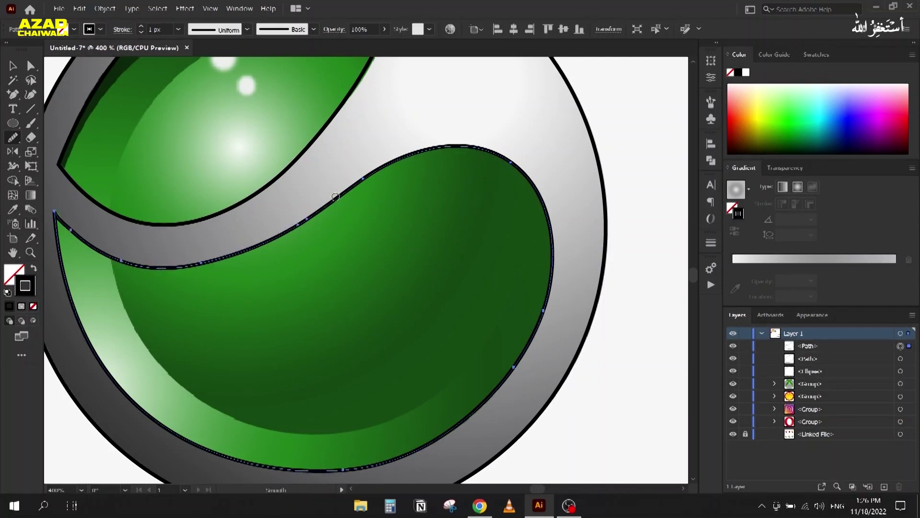
key("ctrl+z")
- Keep the Smooth tool's fidelity setting, smooth the upper edge from its dip up to the crest, and deselect the path
double_click(10, 139)
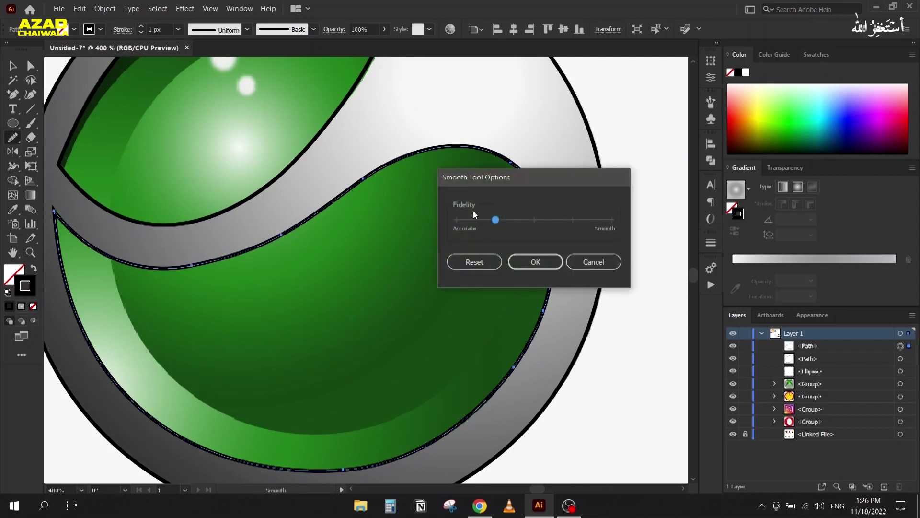
left_click(527, 260)
left_click_drag(181, 267, 268, 240)
mouse_move(173, 267)
left_mouse_down()
mouse_move(216, 266)
mouse_move(387, 172)
left_mouse_up()
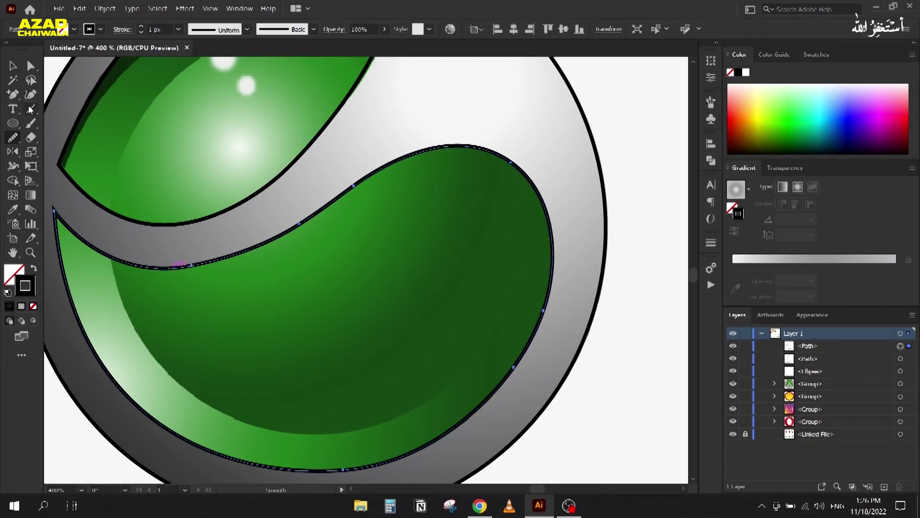
left_click(12, 66)
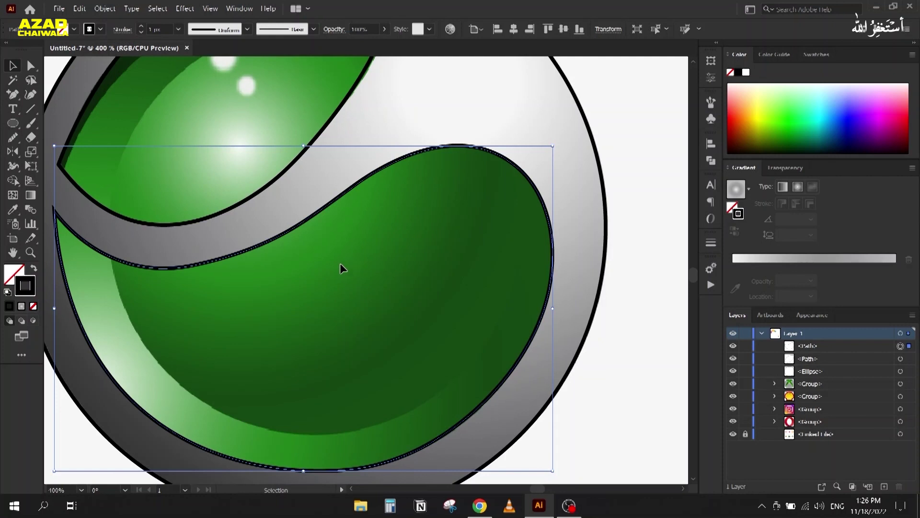
scroll(183, 238, "down", 2)
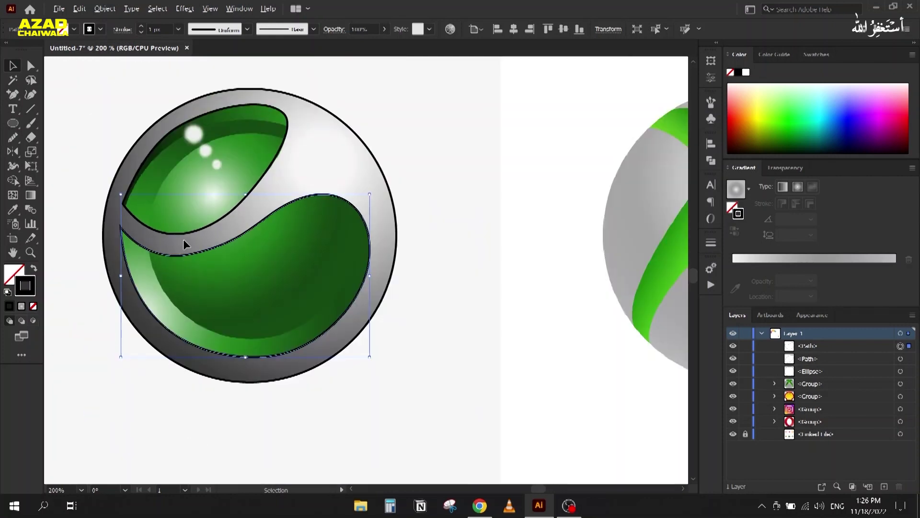
left_click(102, 136)
- Draw a circle along the inner dark green boundary and a second, larger circle around it near the lower shape's outer rim
left_click_drag(102, 263, 127, 232)
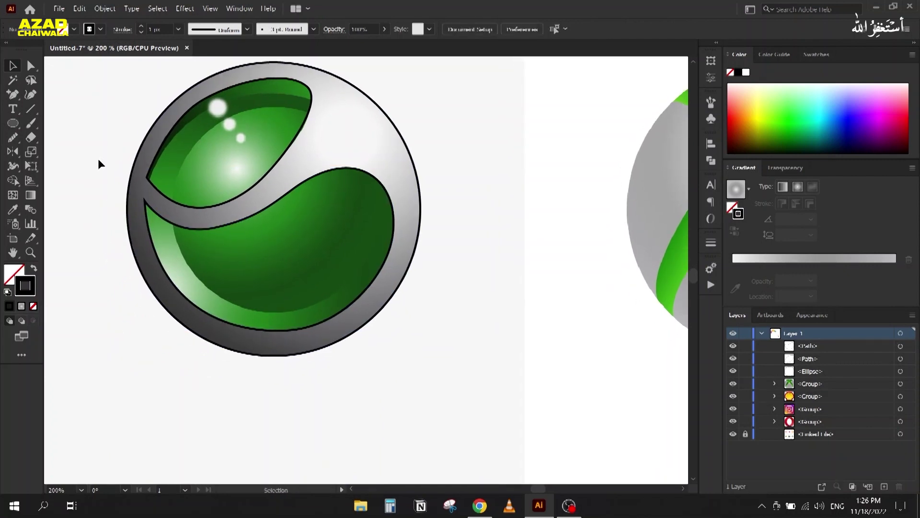
left_click_drag(106, 167, 107, 186)
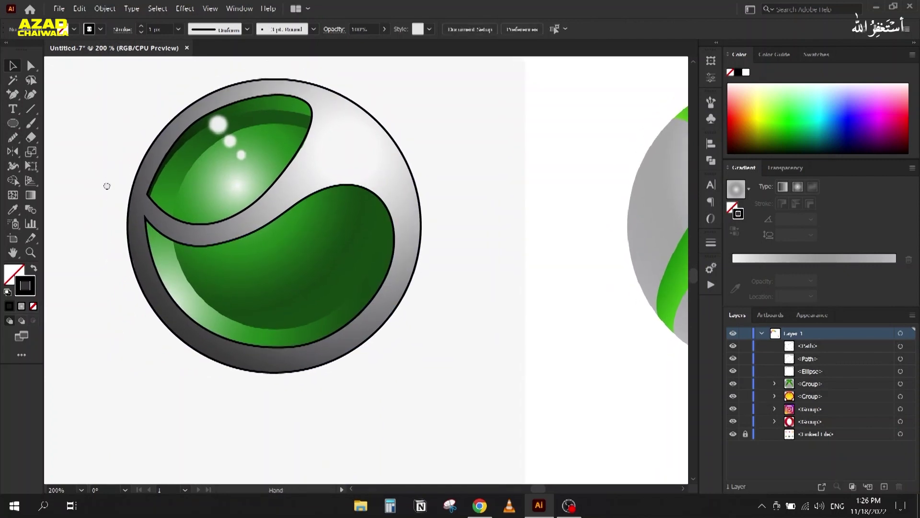
left_click(19, 125)
left_click_drag(271, 212, 378, 316)
left_click_drag(281, 221, 389, 338)
key("v")
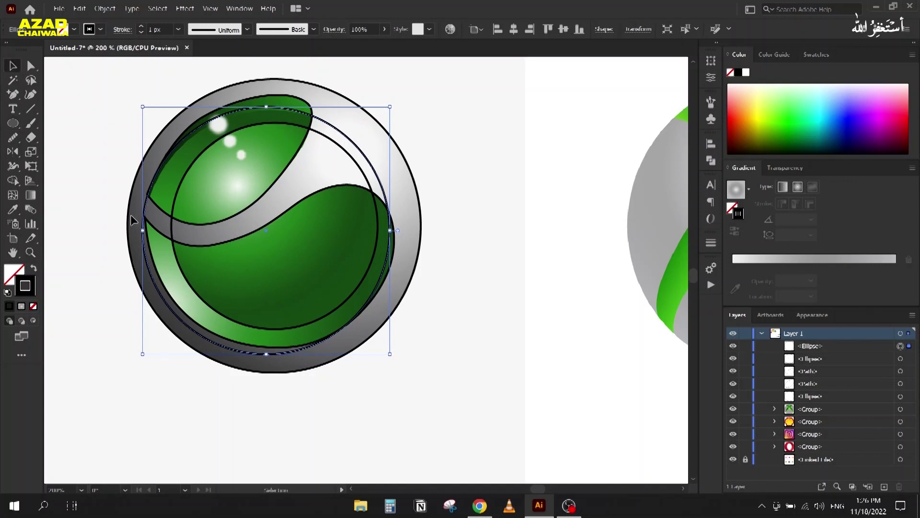
- Widen the larger circle to the right and lower its top edge slightly to fit the upper shape's dark band
scroll(133, 220, "up", 2)
left_click_drag(152, 250, 154, 251)
scroll(189, 232, "down", 2)
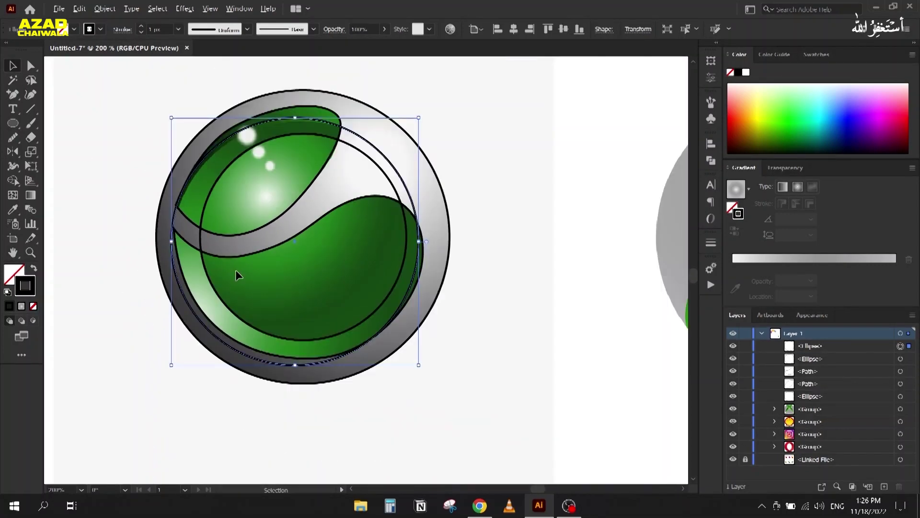
left_click_drag(419, 241, 438, 246)
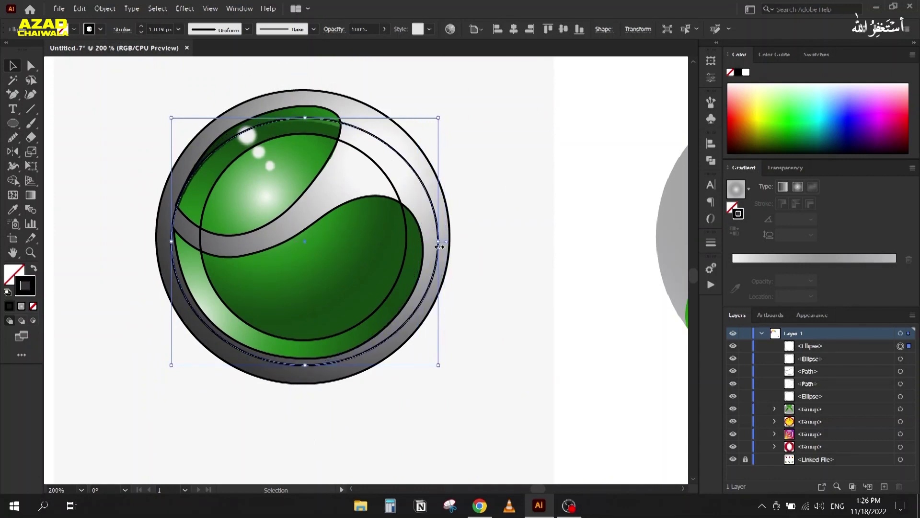
scroll(211, 222, "up", 2)
left_click_drag(213, 226, 224, 284)
left_click_drag(413, 75, 412, 79)
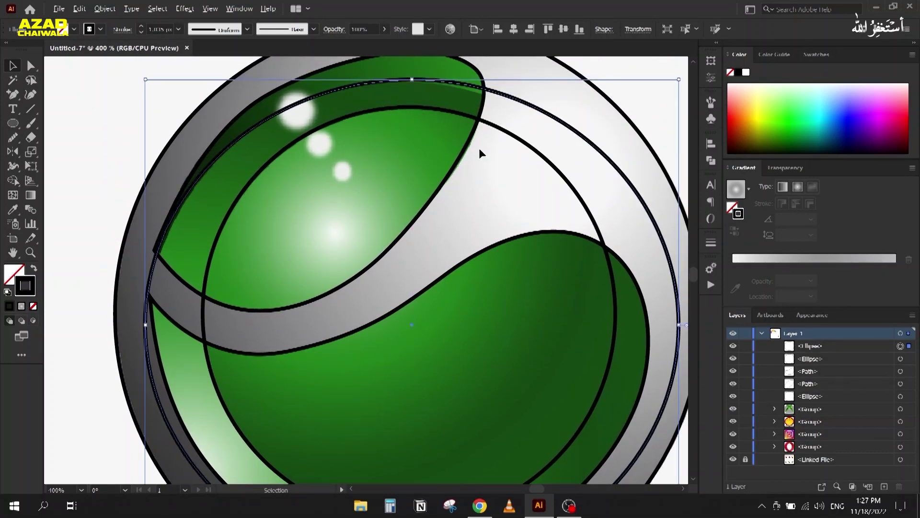
- Pull the larger circle's right side in to the lower green shape's right edge and nudge its left side slightly inward
scroll(479, 149, "down", 1)
scroll(589, 263, "up", 1)
left_click_drag(586, 263, 582, 315)
left_click_drag(230, 280, 364, 202)
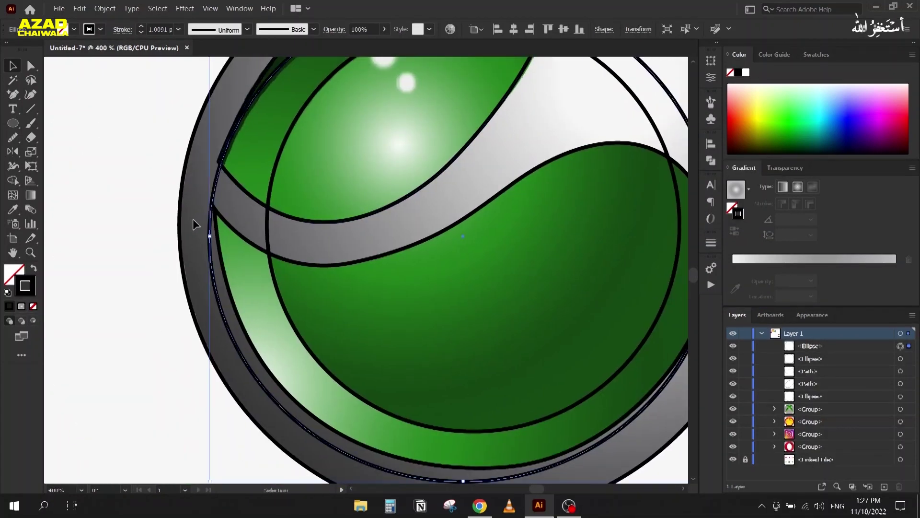
left_click_drag(209, 236, 213, 238)
scroll(186, 179, "down", 2)
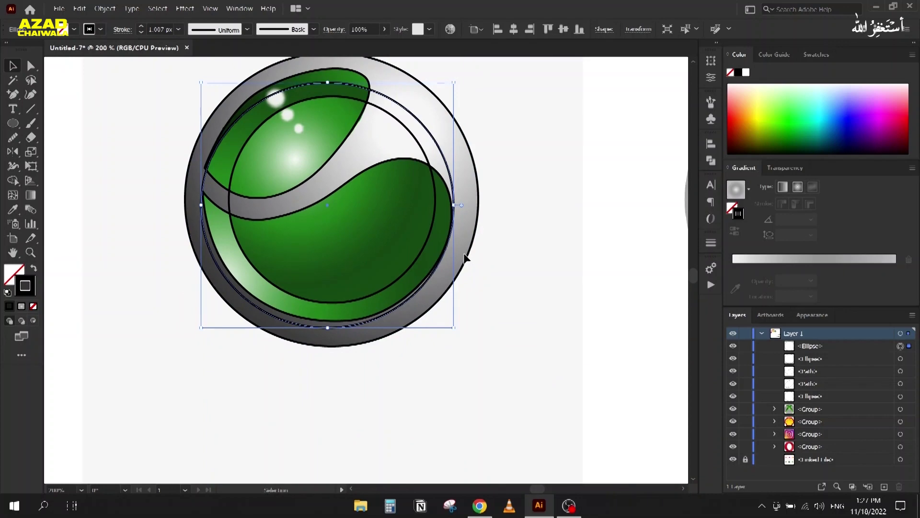
scroll(458, 253, "up", 2)
scroll(229, 392, "down", 2)
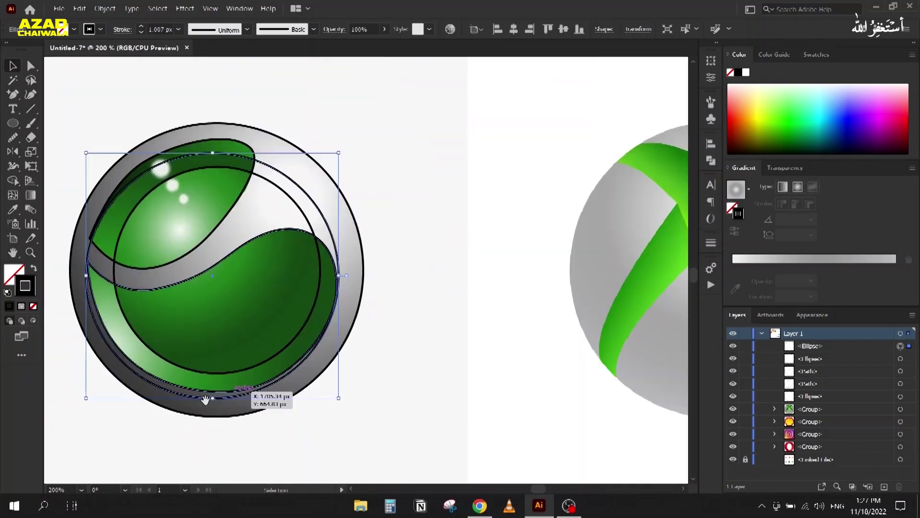
- Move the larger circle's bottom anchor slightly down with Direct Selection, lengthen that anchor's right handle, and deselect
left_click_drag(217, 397, 362, 279)
scroll(417, 226, "up", 1)
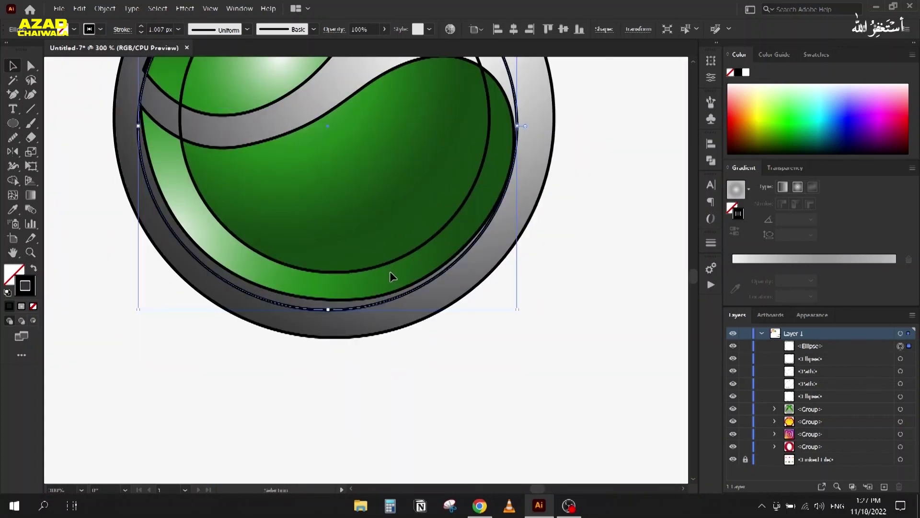
left_click_drag(197, 198, 283, 305)
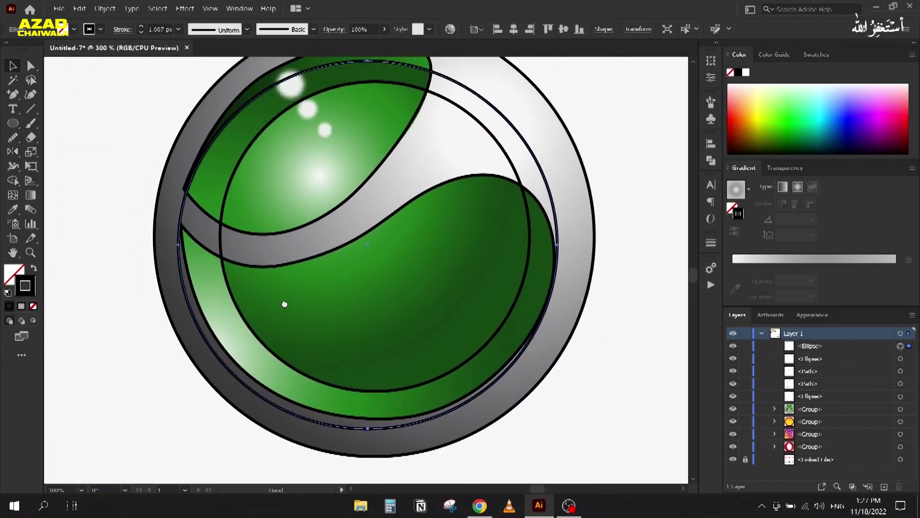
left_click(29, 66)
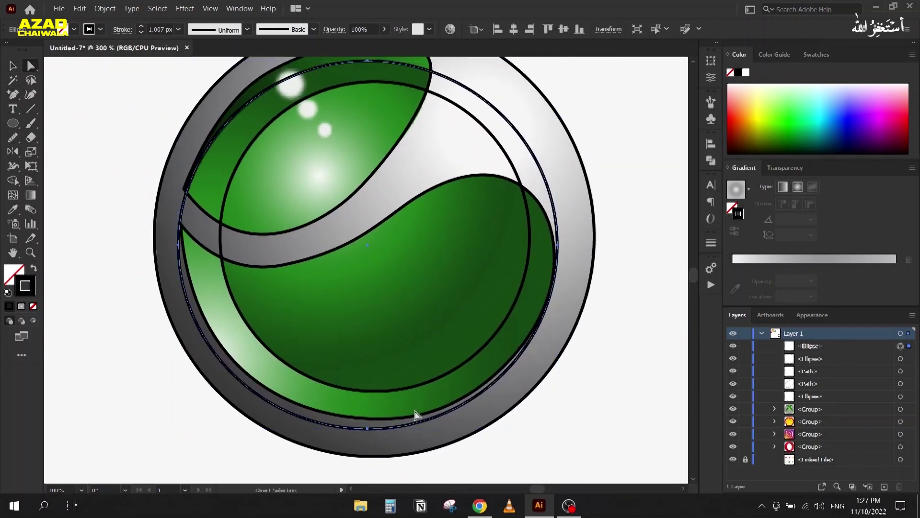
left_click(367, 427)
left_click_drag(368, 428, 367, 435)
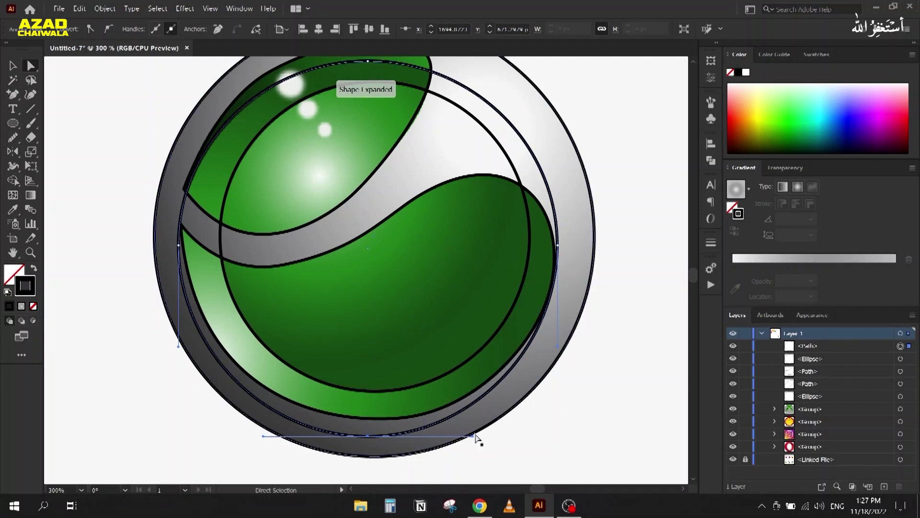
left_click_drag(473, 436, 496, 436)
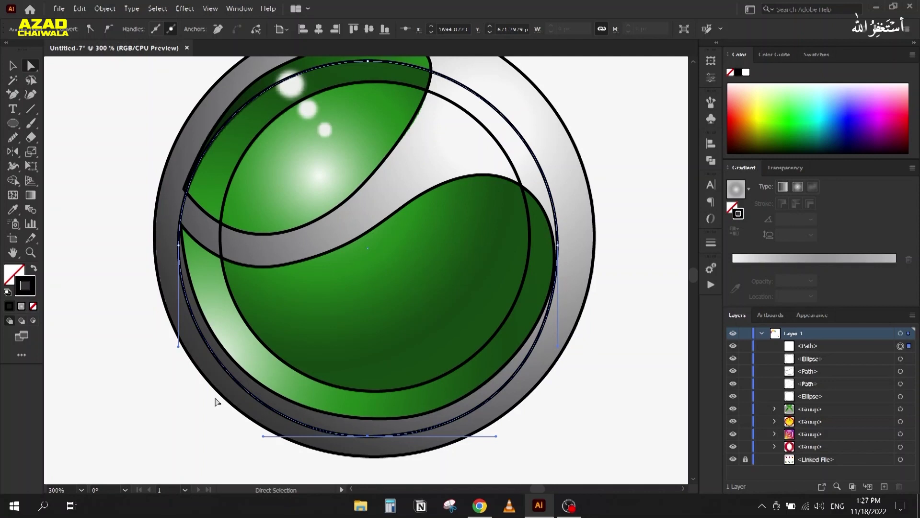
left_click(12, 65)
left_click(96, 101)
scroll(123, 170, "up", 2)
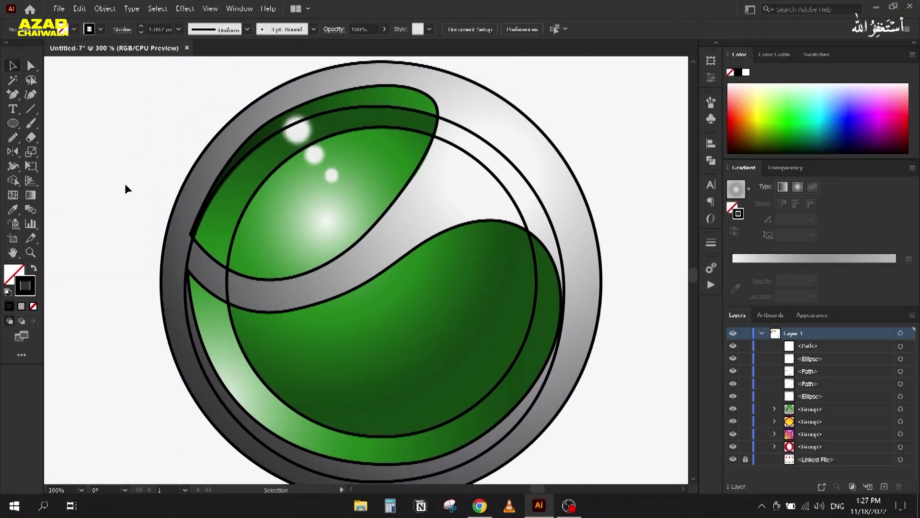
- Draw three circles around the white highlight dots on the upper green shape, the middle one about 6 px wide
left_click(13, 124)
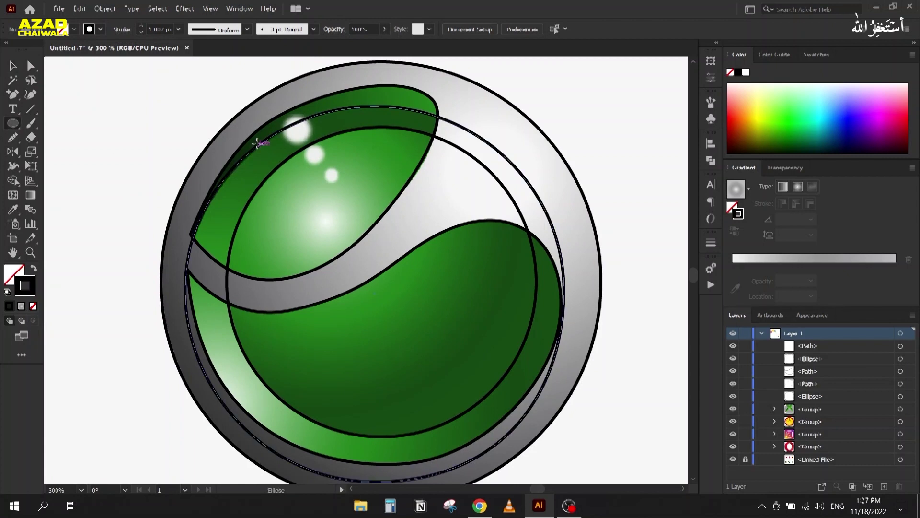
left_click_drag(290, 127, 311, 139)
scroll(315, 145, "up", 5)
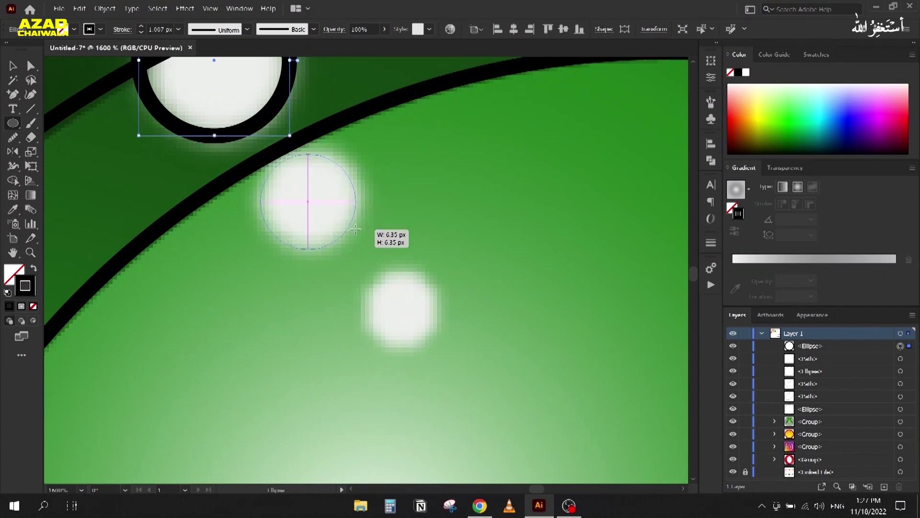
left_click_drag(308, 200, 355, 249)
left_click_drag(365, 280, 436, 351)
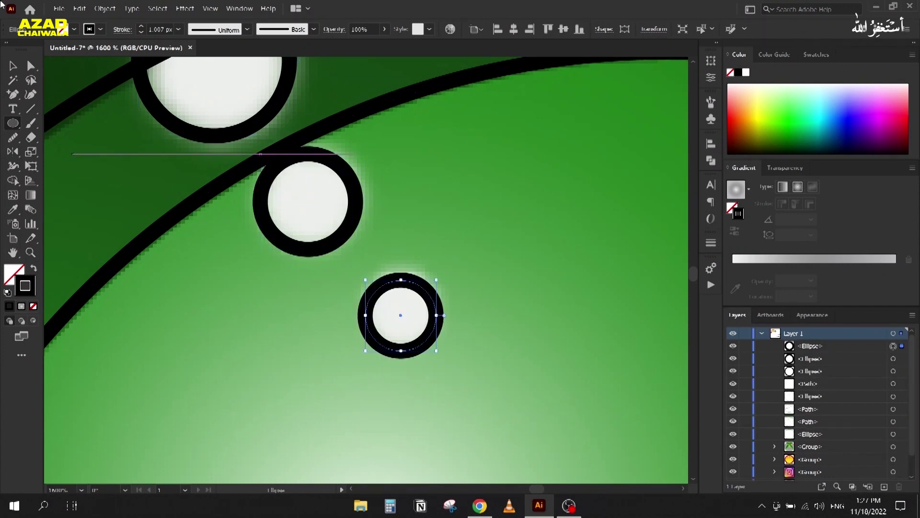
- Move the complete sphere tracing off the artboard beside the Xbox logo, enlarge it to about three times its size, and deselect
key("v")
scroll(316, 217, "down", 10)
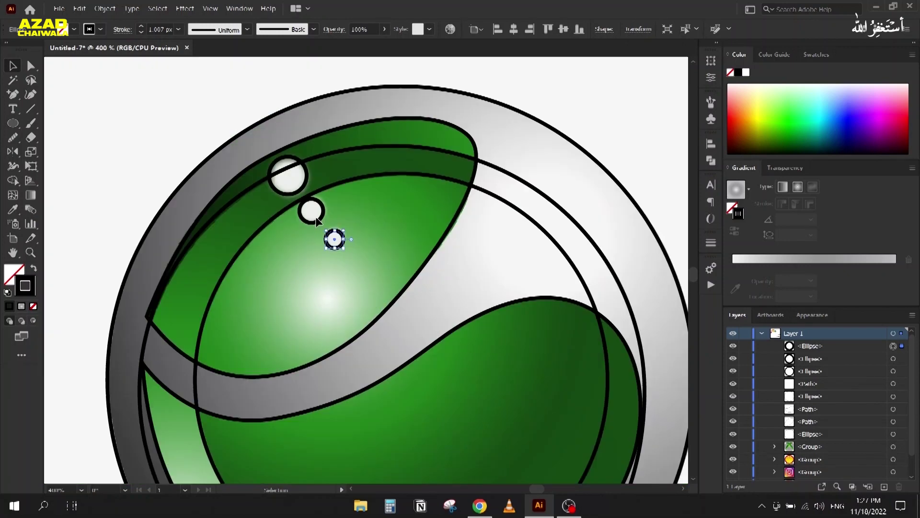
left_click_drag(253, 184, 402, 328)
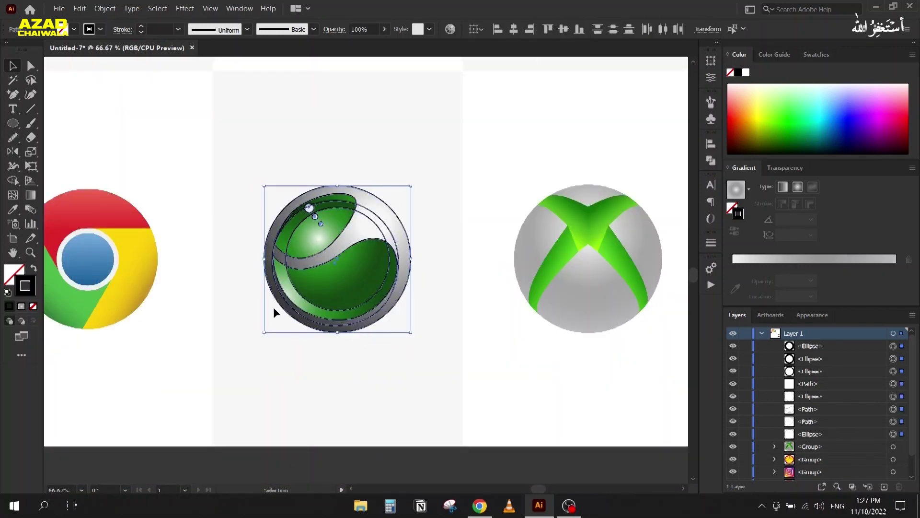
scroll(269, 311, "down", 3)
left_click_drag(263, 323, 153, 237)
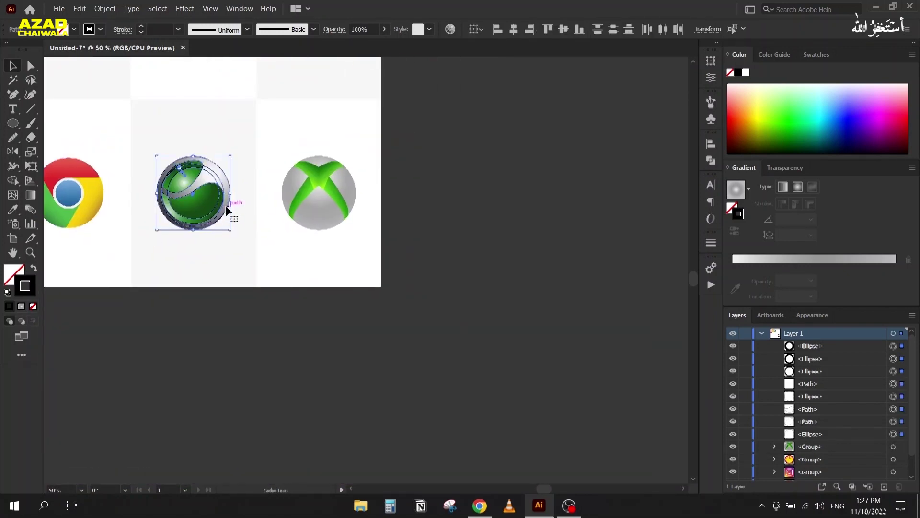
left_click_drag(225, 205, 652, 369)
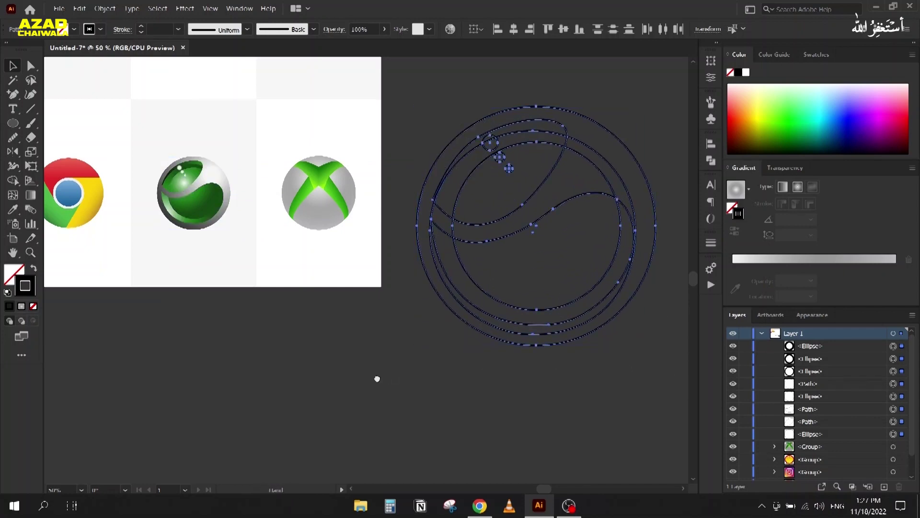
scroll(369, 383, "right", 1)
left_click(355, 389)
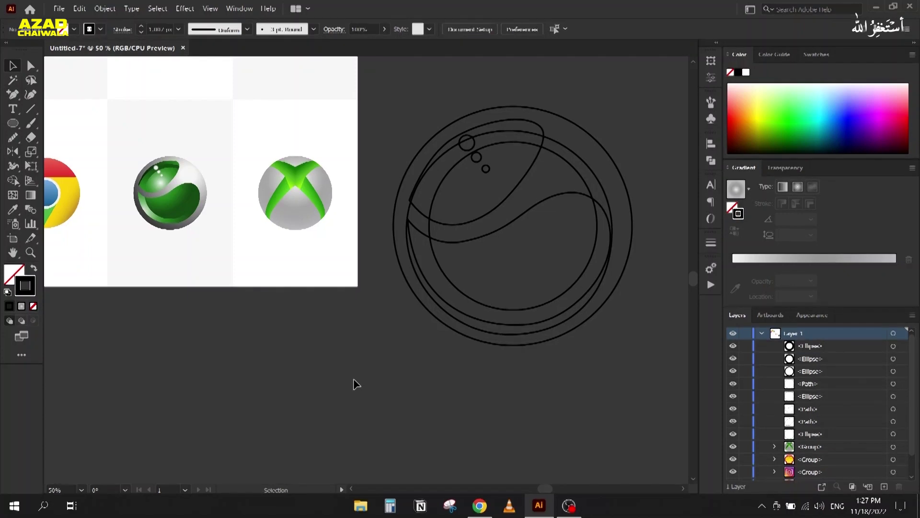
- Hide the traced shapes above the outer circle and fill that circle with the White, Black gradient, without a stroke
left_click_drag(733, 346, 734, 422)
left_click_drag(428, 110, 483, 175)
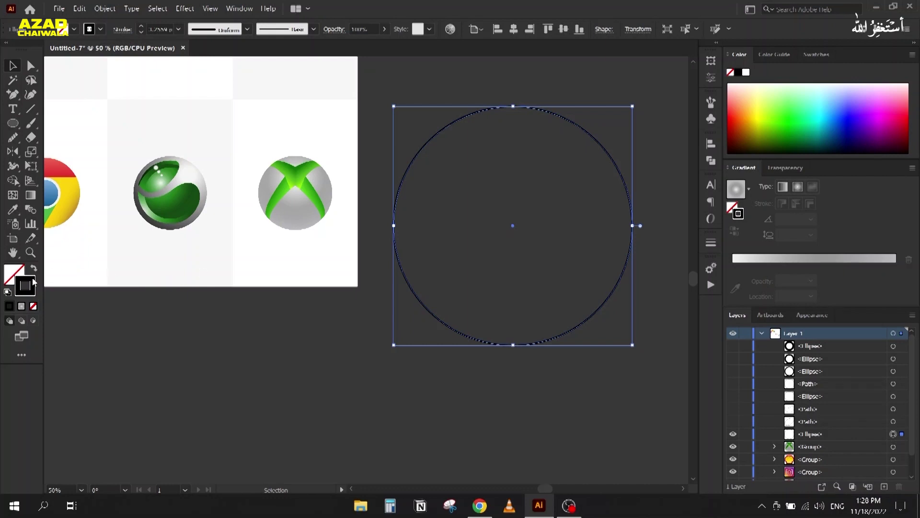
key("shift+x")
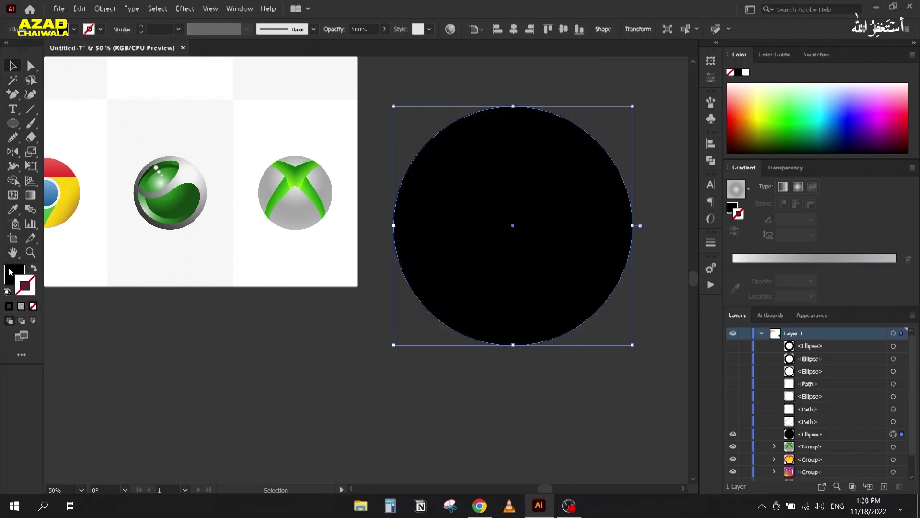
left_click(29, 286)
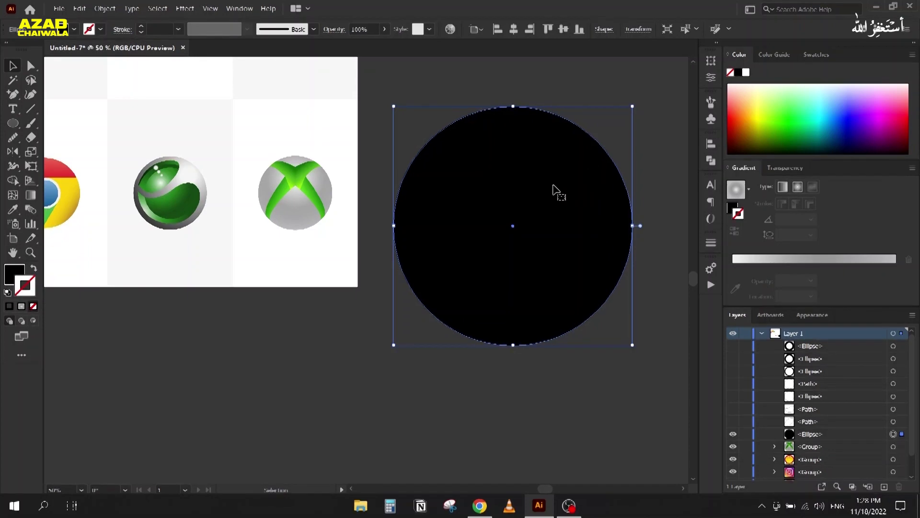
left_click(748, 197)
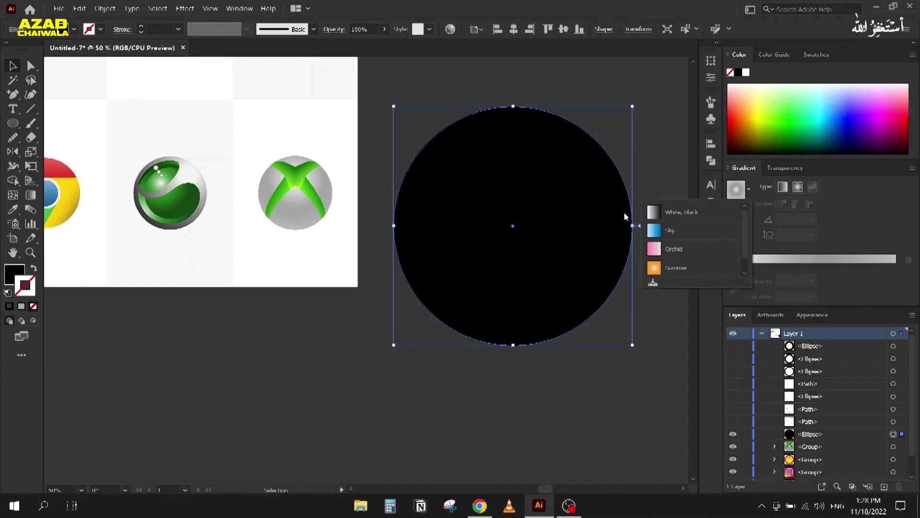
left_click(654, 213)
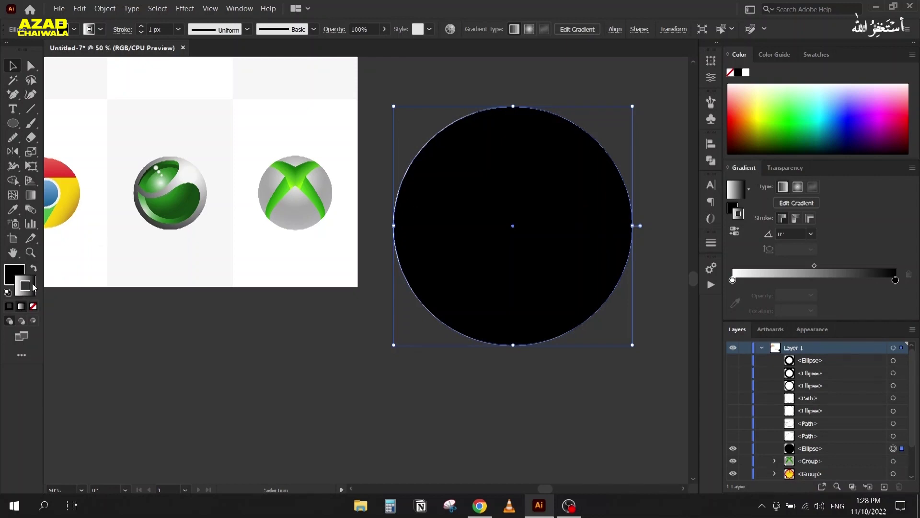
left_click(33, 268)
left_click(33, 306)
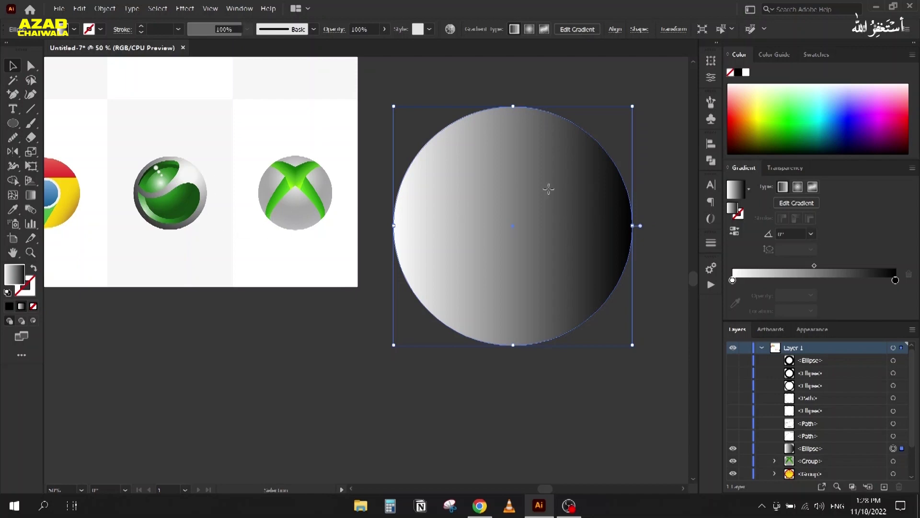
- Make the circle's gradient radial, centred in its upper-right area and running to its lower-left edge
key("g")
left_click_drag(584, 159, 425, 303)
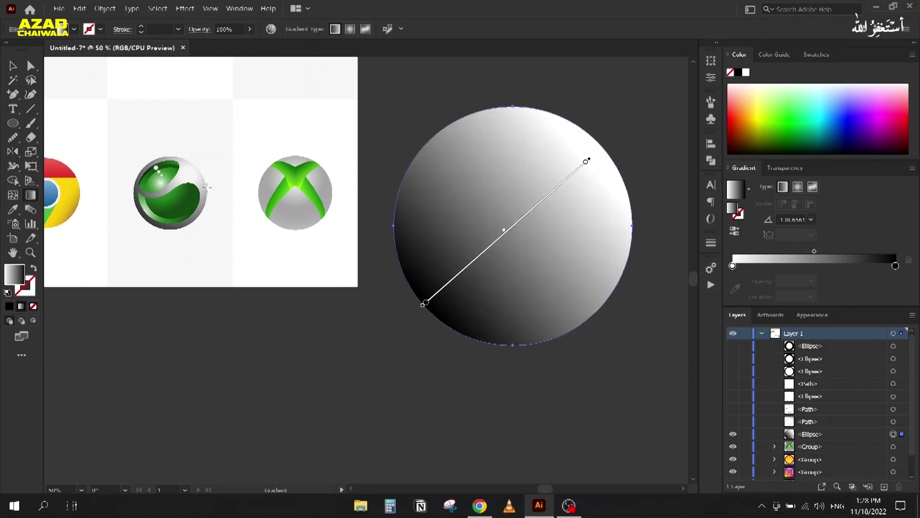
left_click(800, 187)
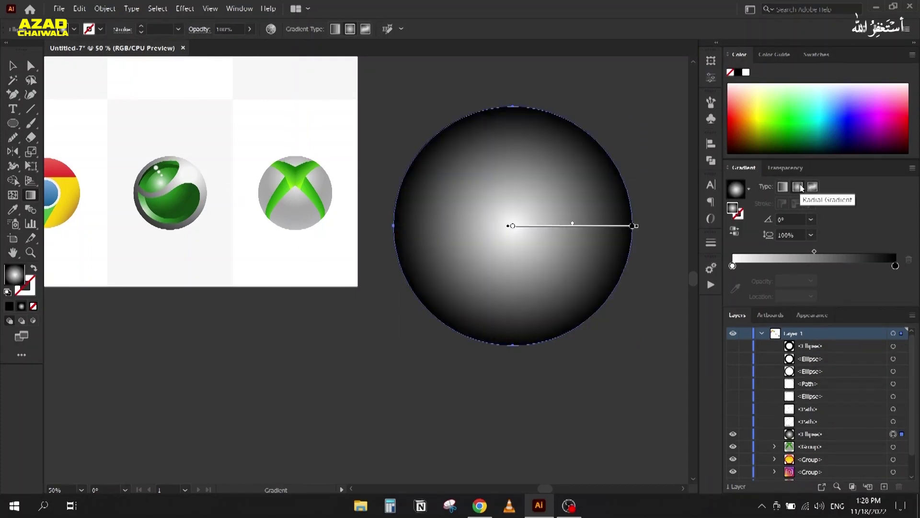
left_click_drag(577, 161, 431, 315)
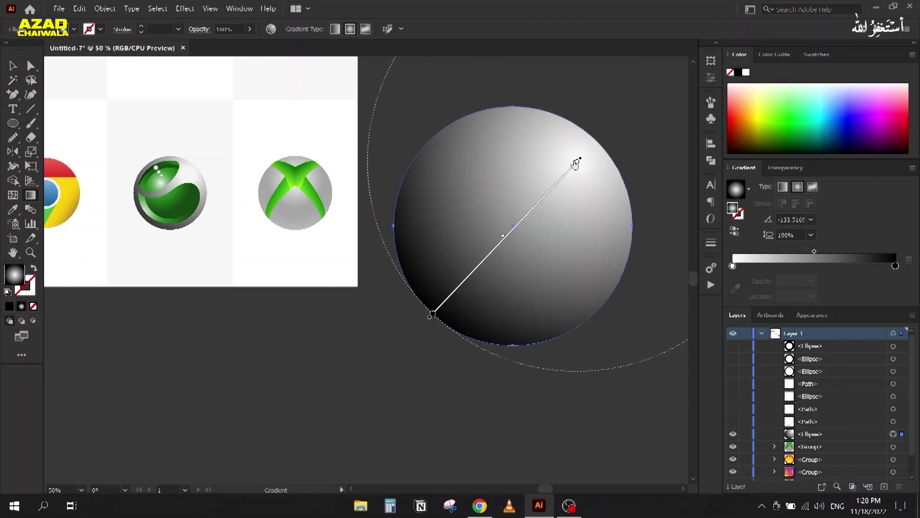
left_click_drag(566, 175, 558, 186)
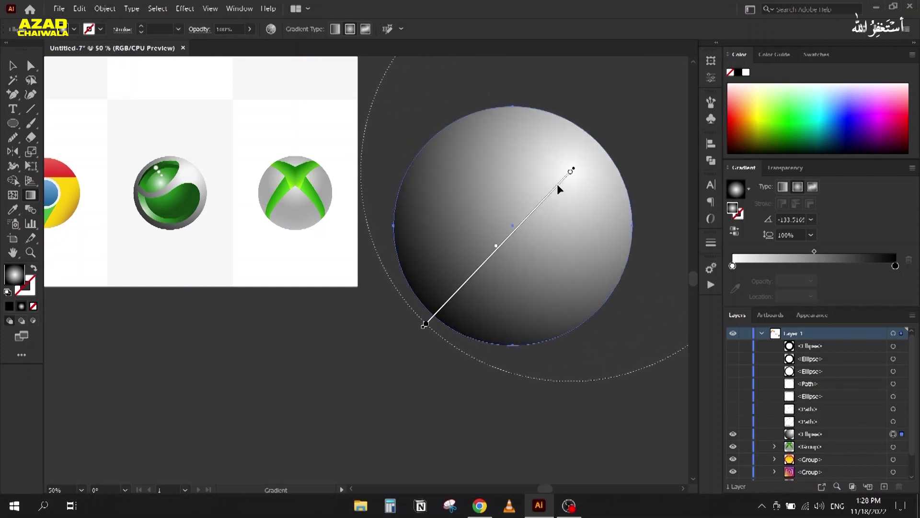
- Sample the gradient's start color from the reference sphere's light area and its end color from the dark lower-left rim
left_click(732, 266)
left_click(735, 288)
left_click(191, 171)
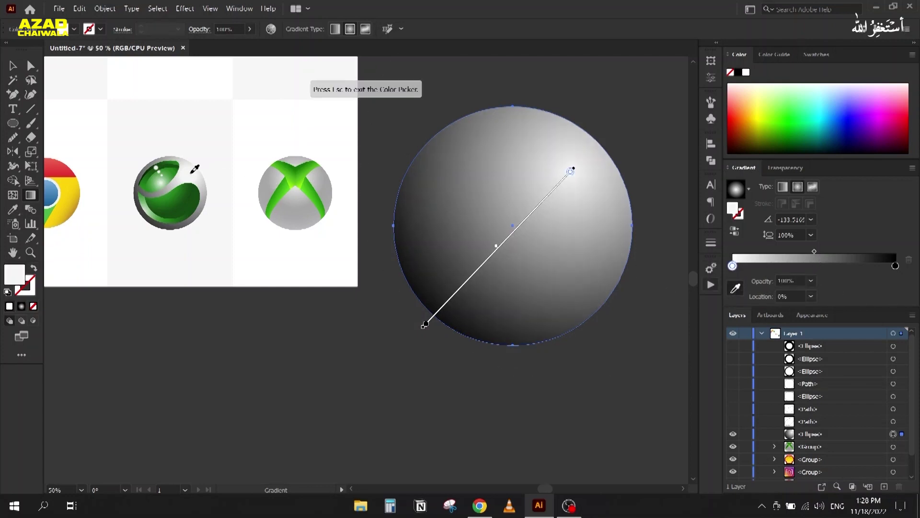
left_click(425, 324)
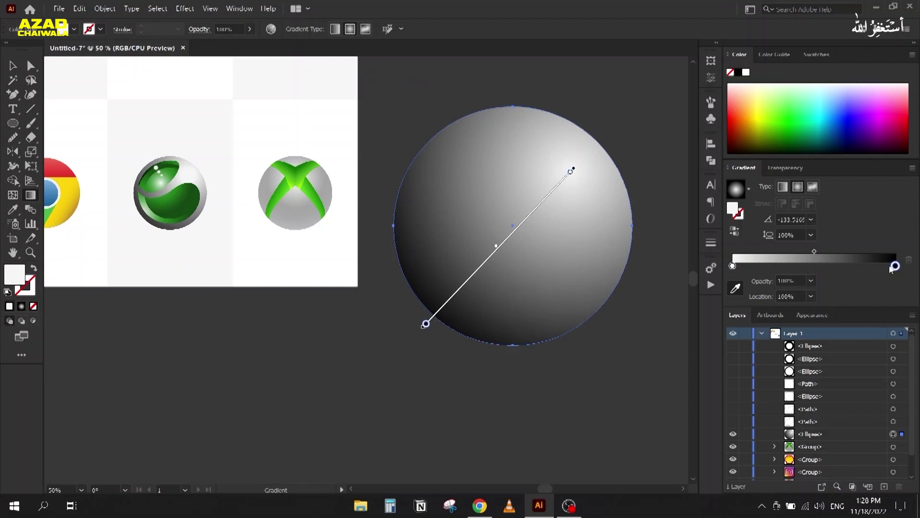
left_click(157, 219)
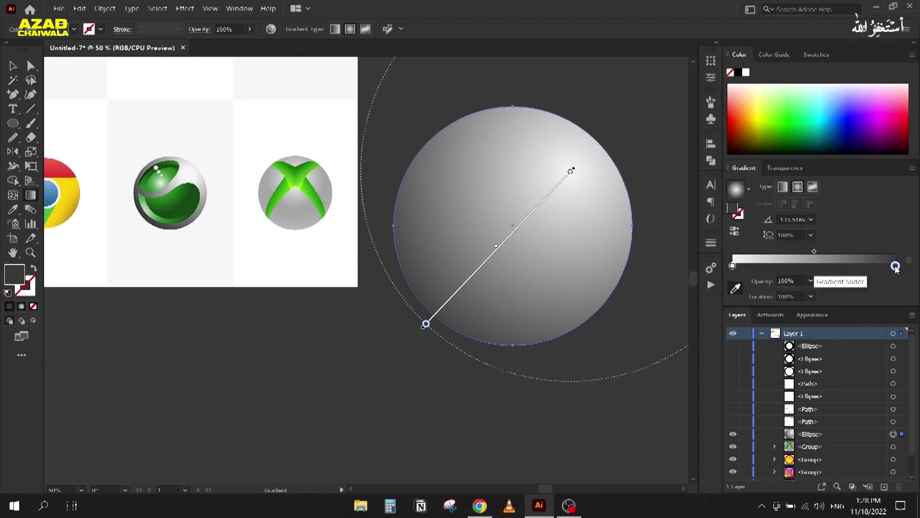
- Add a dark grey stop between the gradient's two ends and give the end stop a darker grey from the Color Guide
left_click(832, 267)
mouse_move(831, 266)
left_mouse_down()
mouse_move(882, 251)
mouse_move(867, 252)
left_mouse_up()
left_click(895, 266)
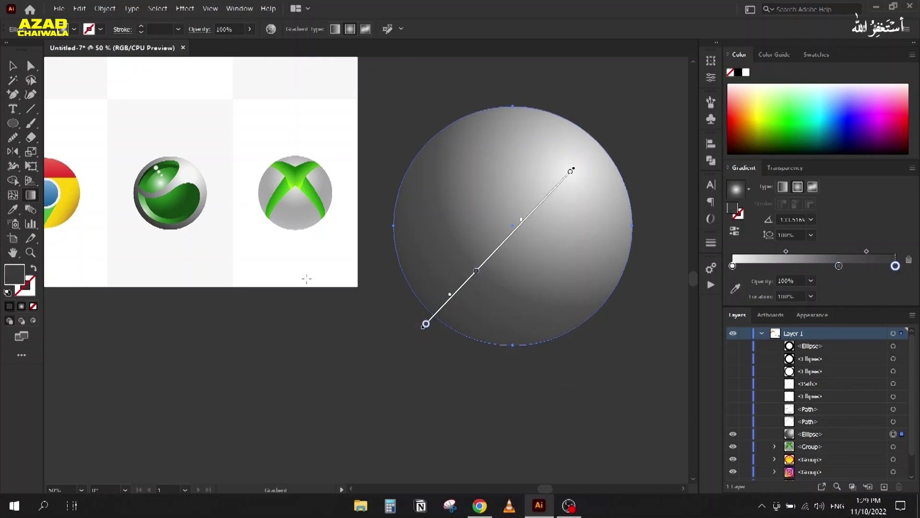
left_click(735, 288)
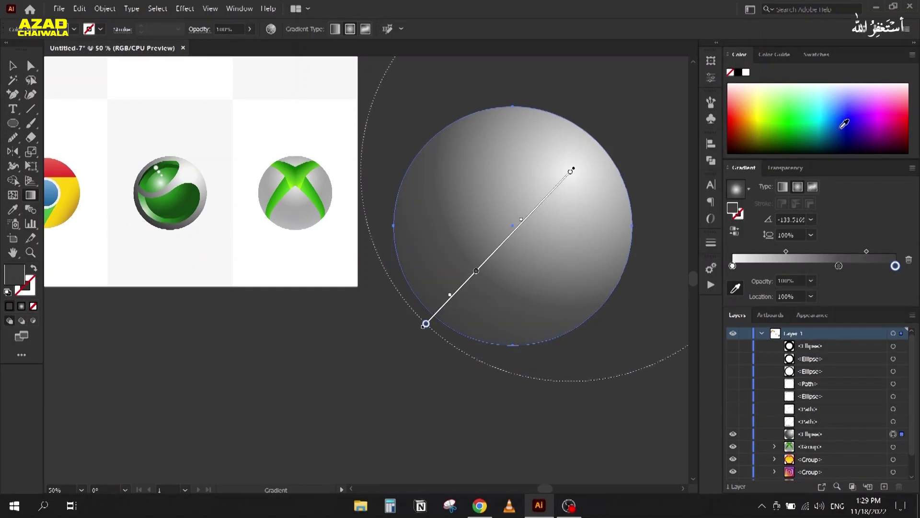
left_click(895, 268)
left_click(765, 54)
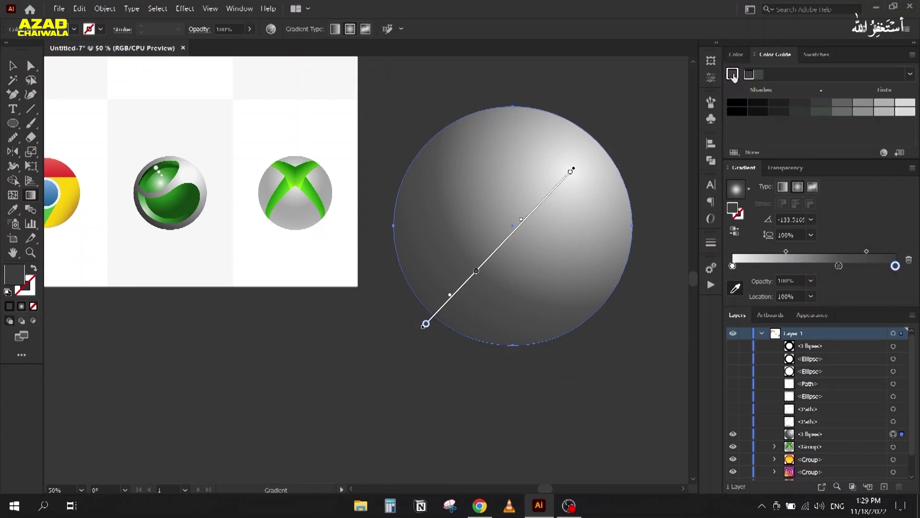
left_click_drag(802, 106, 896, 269)
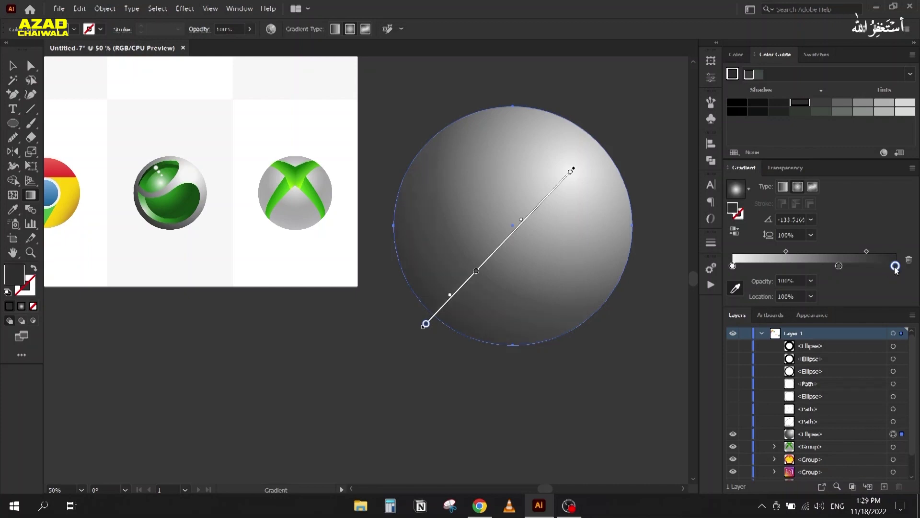
- Move the middle gradient stop to about 57%, set the midpoint before it to about 43%, and deselect the circle
left_click_drag(838, 267, 824, 266)
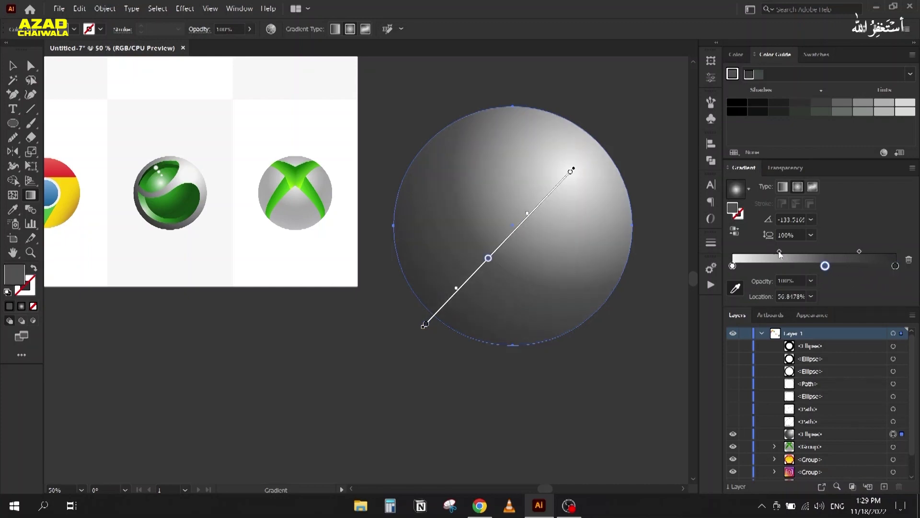
left_click_drag(779, 253, 773, 252)
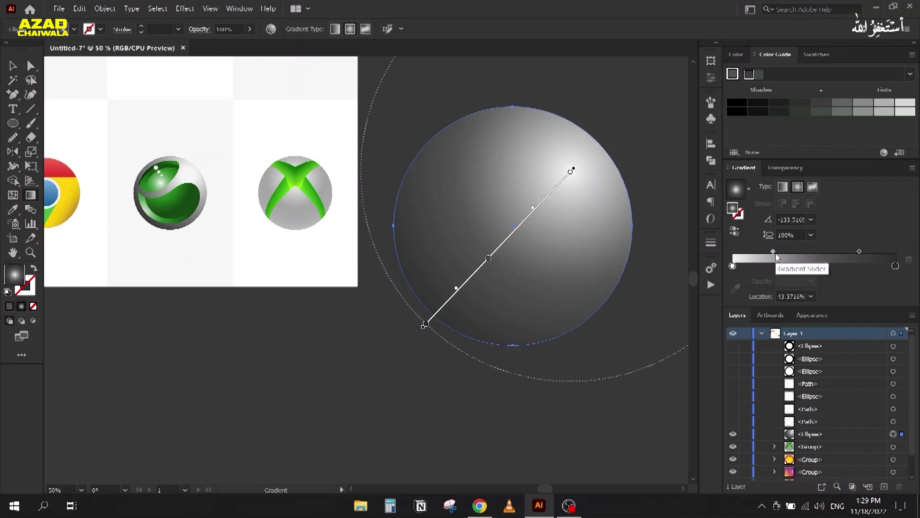
left_click(10, 65)
left_click(332, 402)
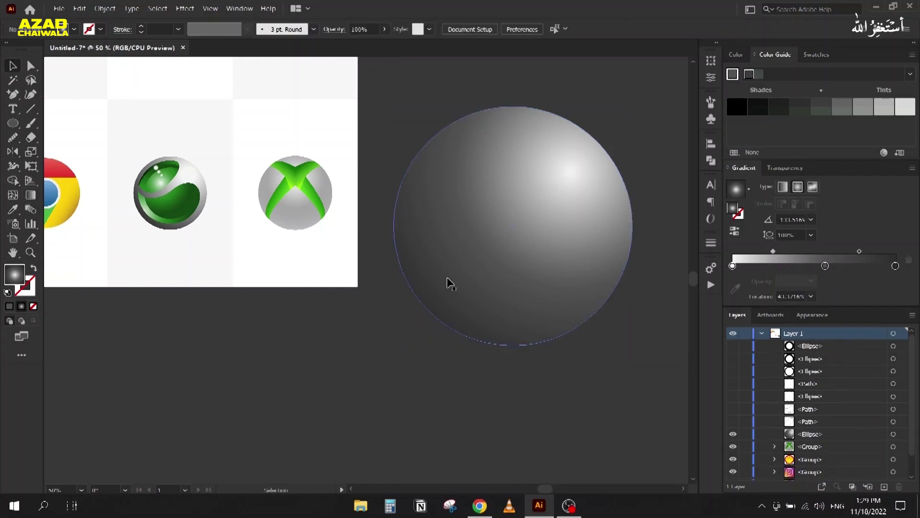
- Show the two curved shape paths and cut them out of the gradient circle with Pathfinder's Minus Front
left_click(582, 283)
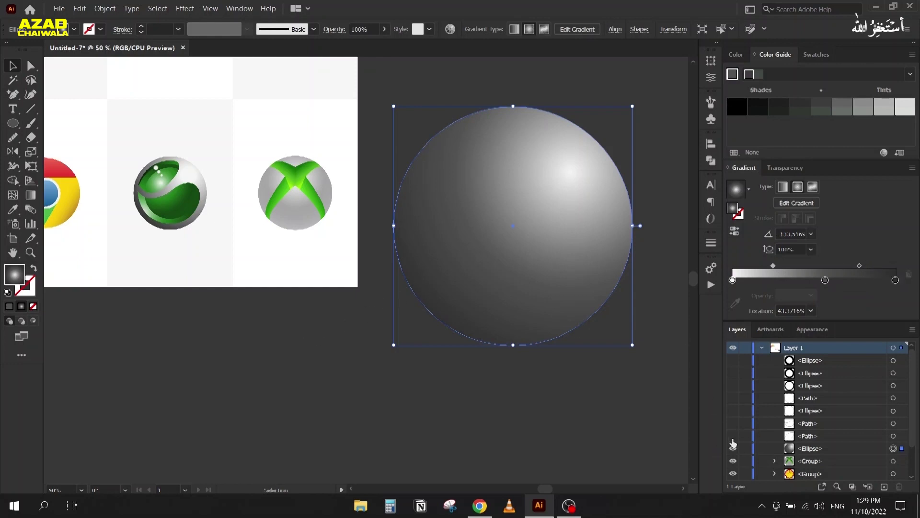
left_click_drag(733, 434, 733, 422)
left_click_drag(399, 73, 567, 382)
left_click(706, 163)
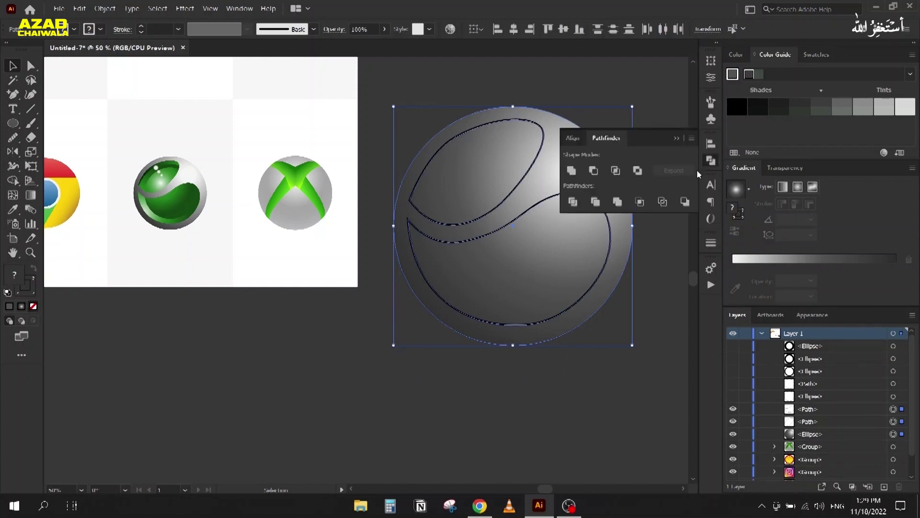
left_click(593, 171)
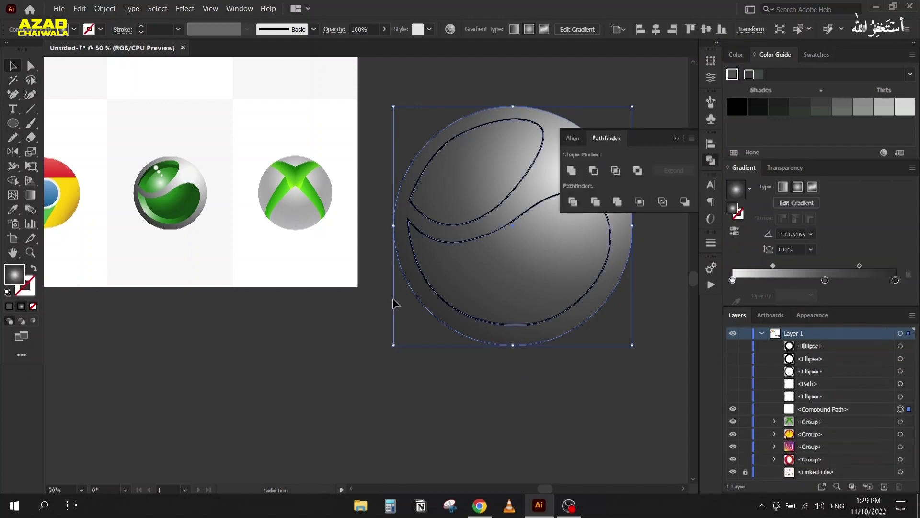
left_click(337, 336)
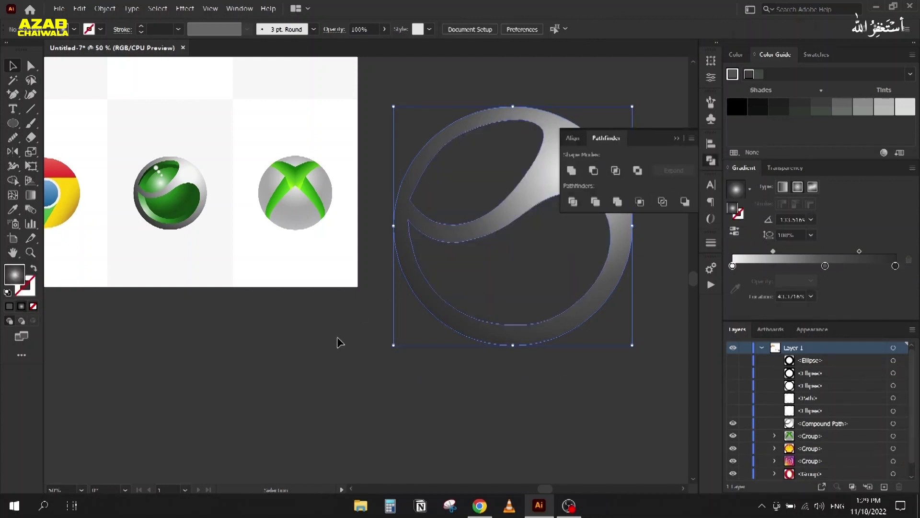
left_click(675, 138)
- Show the smaller inner circle and swap its black stroke to the fill
left_click(733, 396)
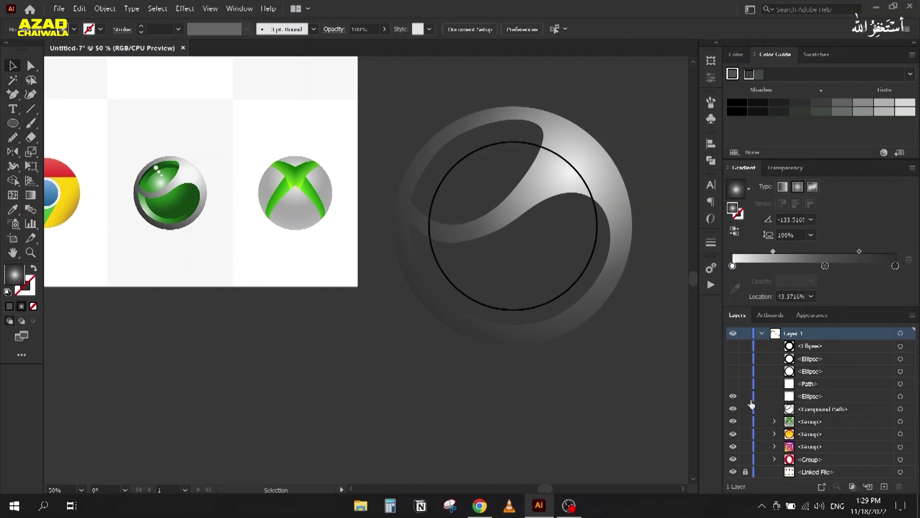
left_click(901, 397)
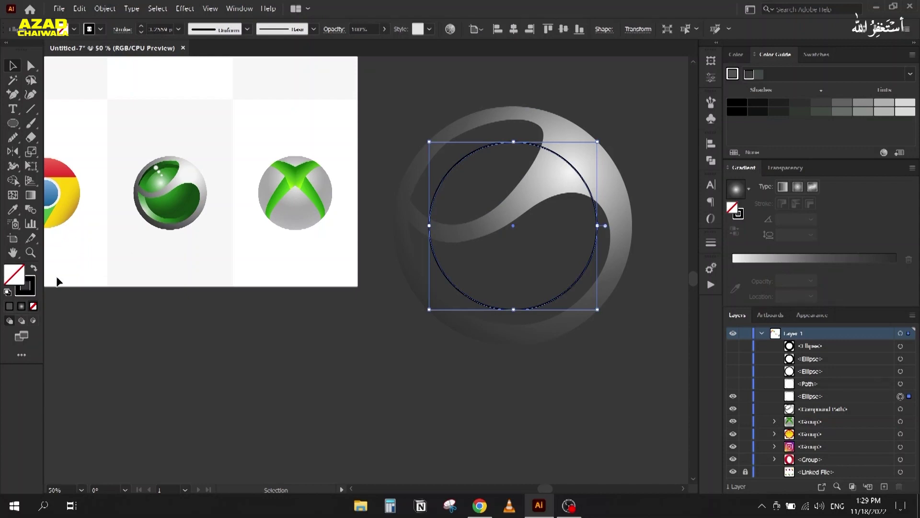
key("shift+x")
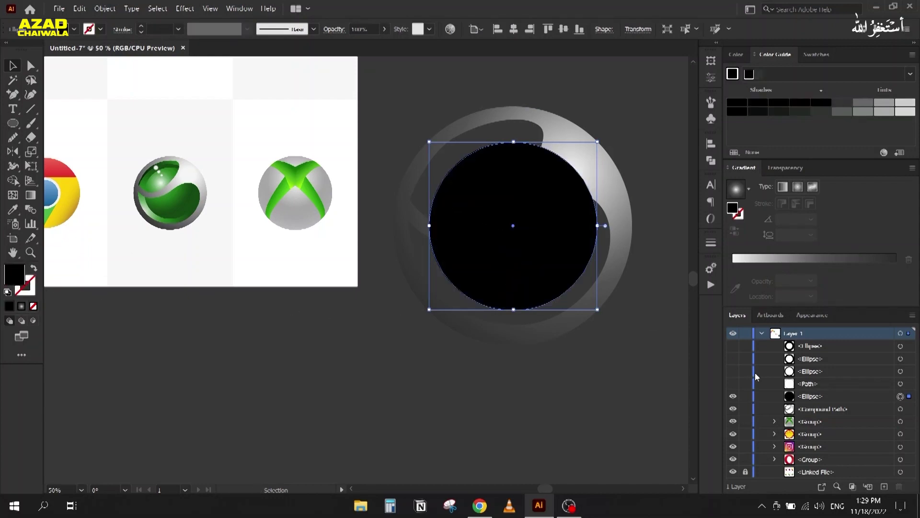
left_click(826, 396)
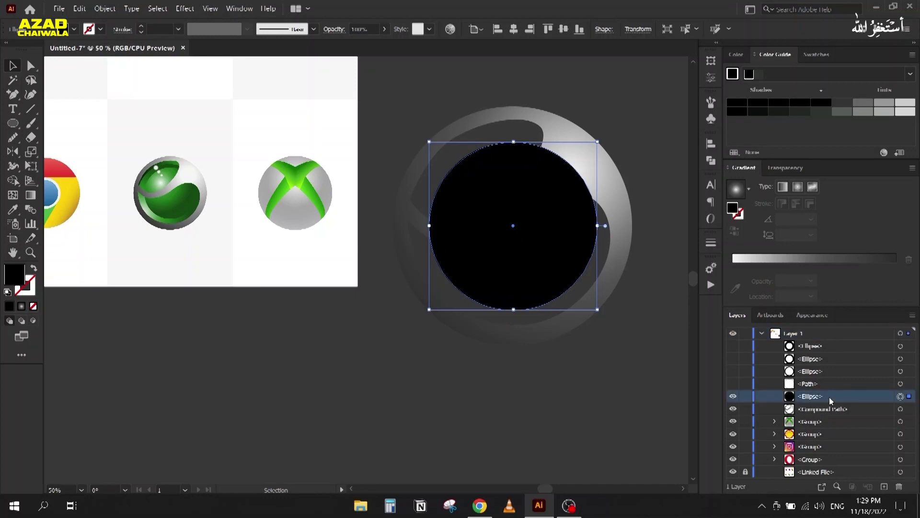
left_click_drag(827, 396, 829, 415)
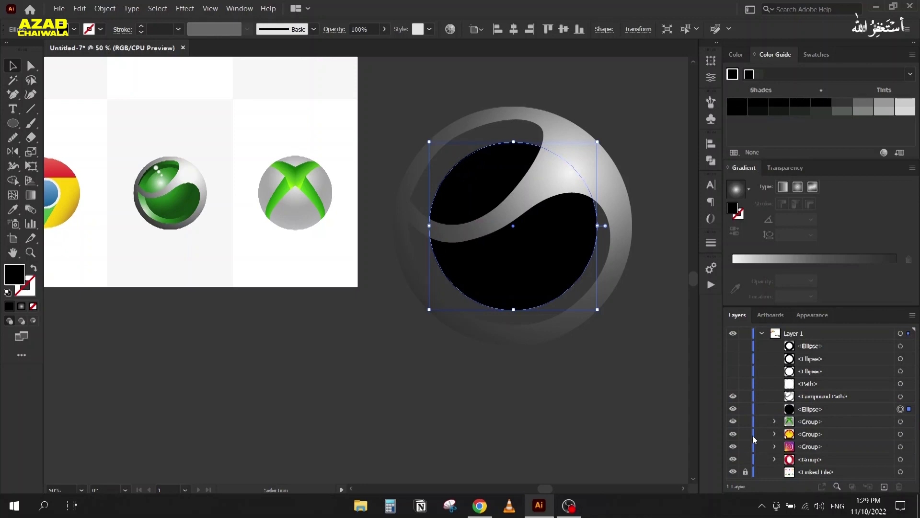
key("ctrl+z")
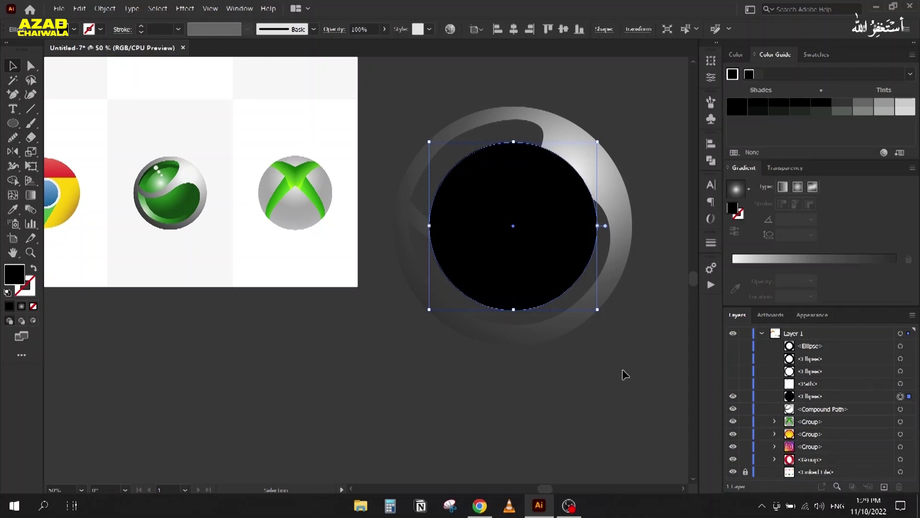
- Send the black circle one level backward so it sits behind the grey cut-out ring
key("a")
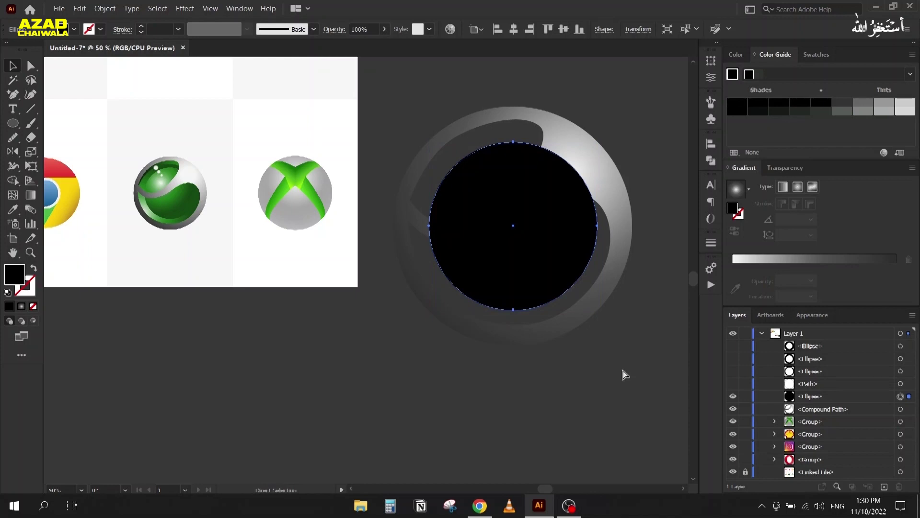
key("v")
key("ctrl+bracketleft")
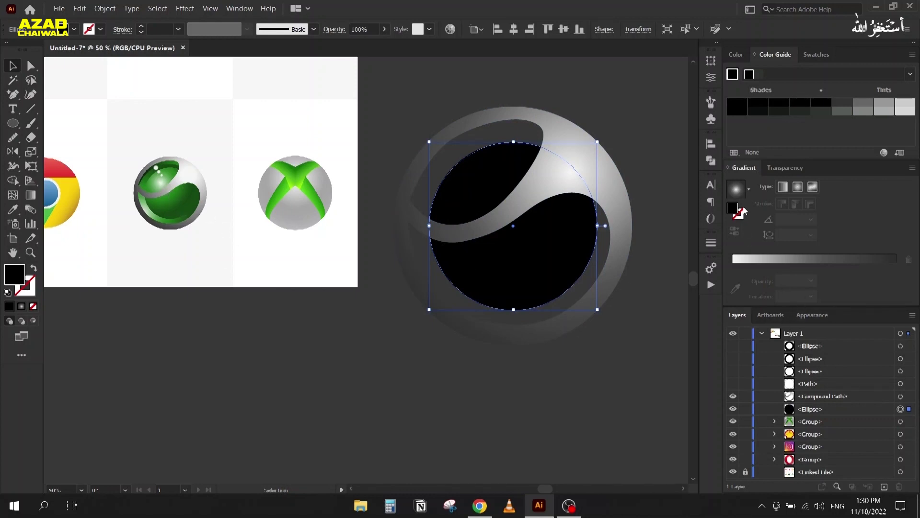
- Give the circle a white-to-black radial gradient running from its upper-left area to its lower-right edge
left_click(749, 189)
scroll(713, 208, "up", 1)
left_click(655, 213)
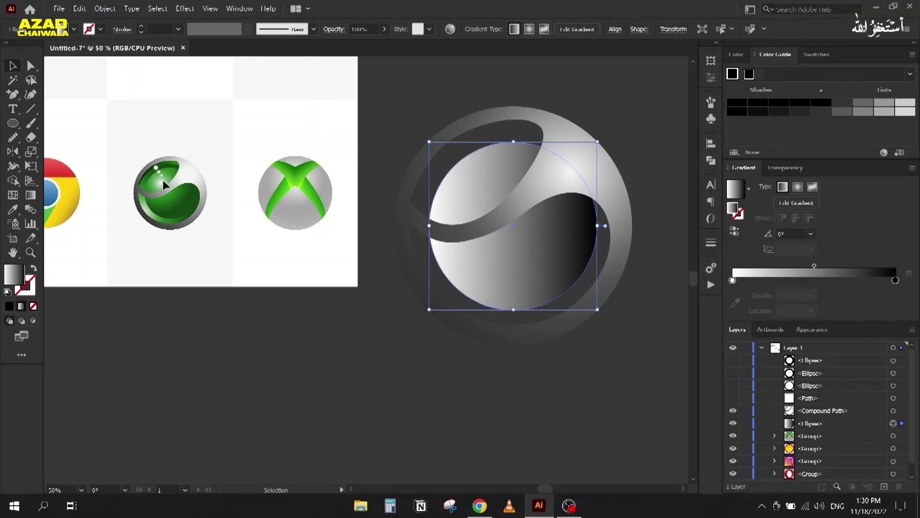
left_click(799, 188)
key("g")
left_click_drag(477, 190, 564, 295)
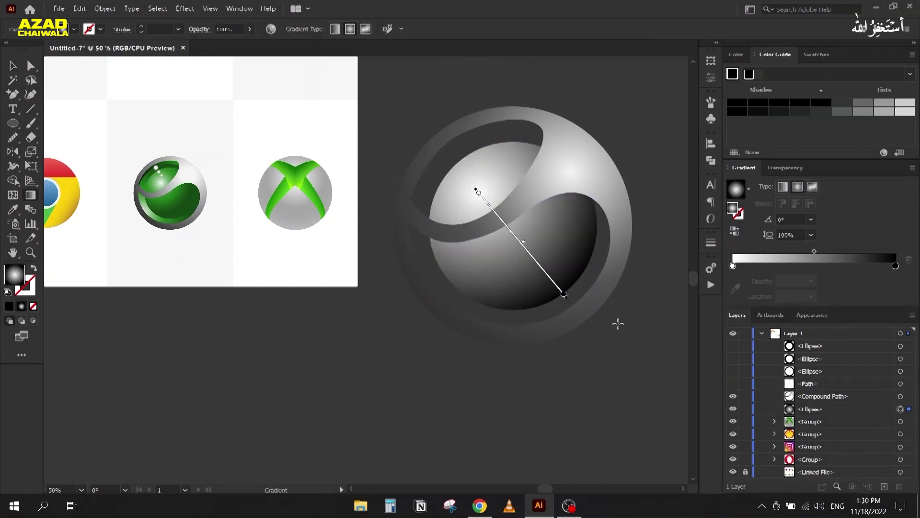
- Sample the reference sphere's pale highlight for the gradient's start stop and its green for a new middle stop at about 50%
left_click(733, 266)
left_click(735, 288)
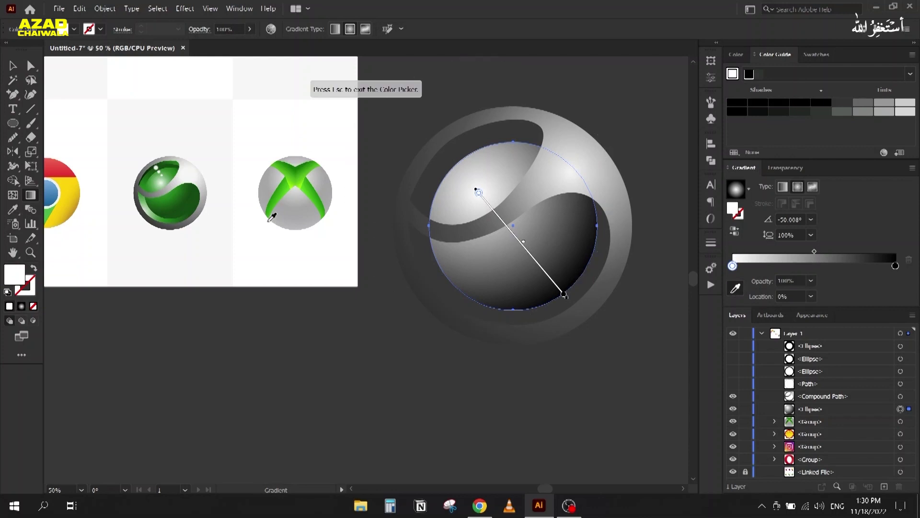
left_click(162, 181)
left_click(813, 265)
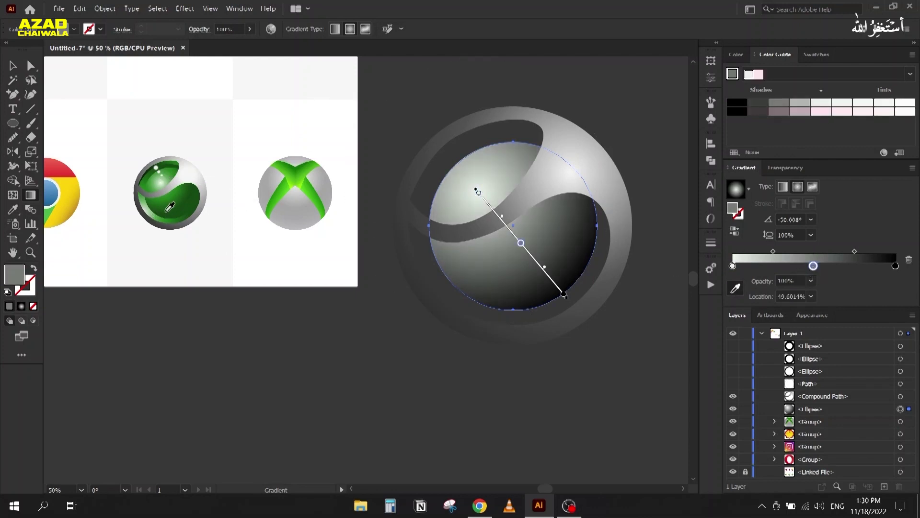
left_click(171, 200)
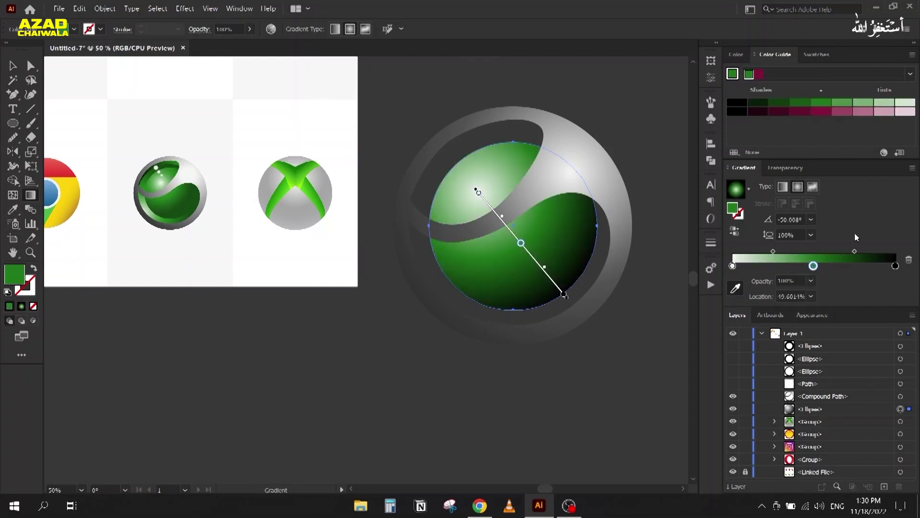
- Sample the reference's dark green for the gradient's end stop and darken it with a Color Guide shade
left_click(895, 266)
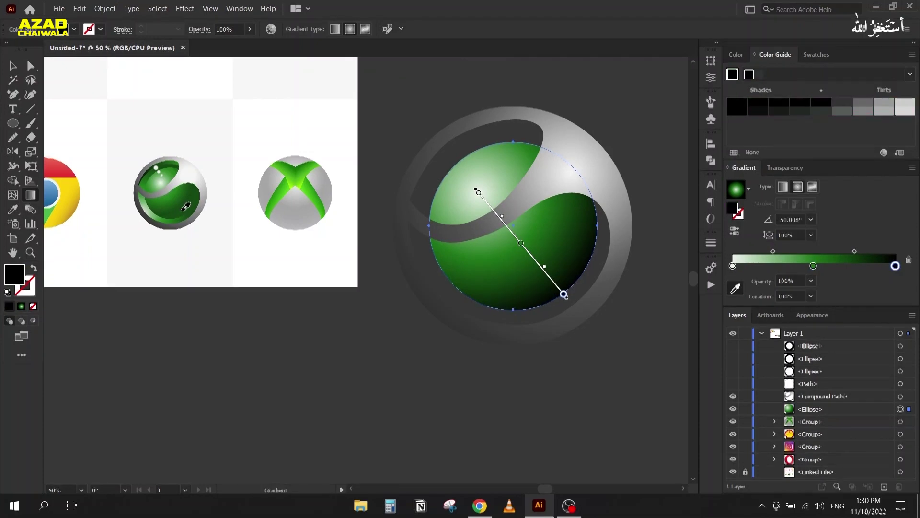
left_click(182, 210)
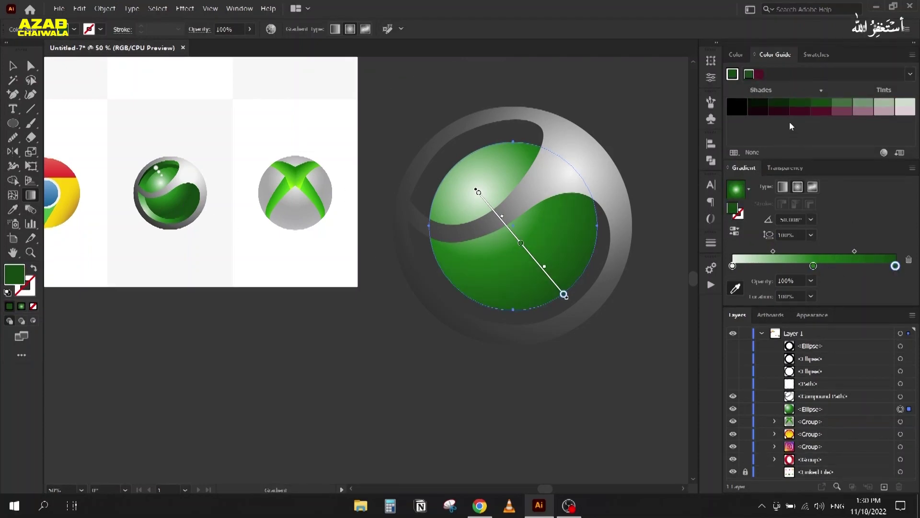
left_click(779, 102)
left_click_drag(892, 268, 896, 266)
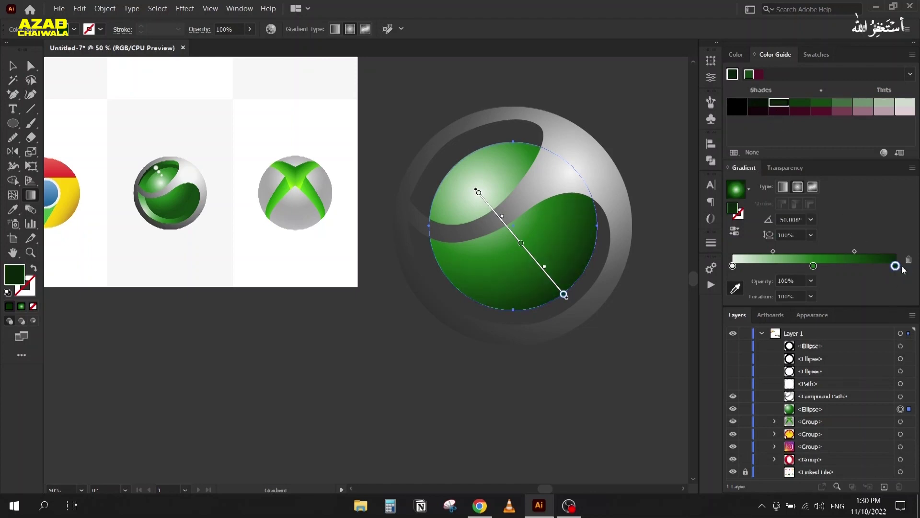
- Compare with the reference, move the middle stop to about 40%, and set the midpoint before it to about 31%
key("v")
scroll(129, 162, "up", 4)
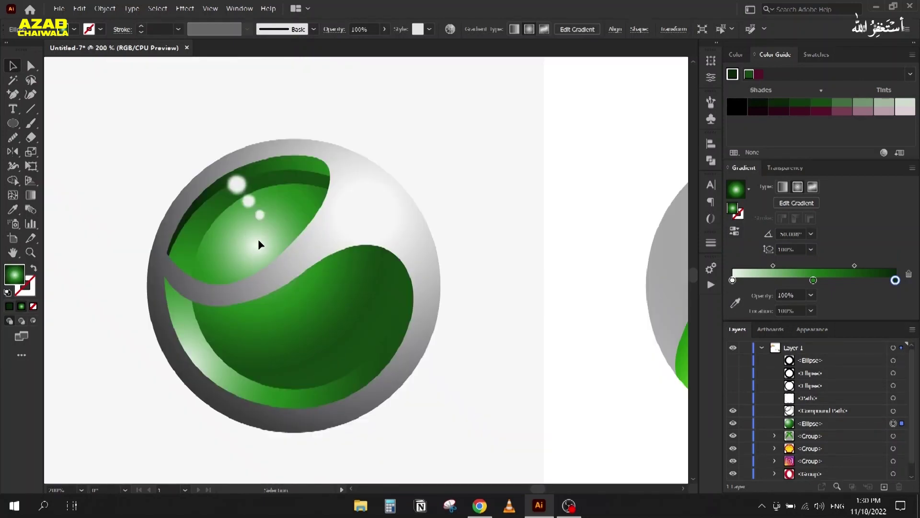
scroll(321, 163, "down", 4)
left_click_drag(482, 228, 307, 214)
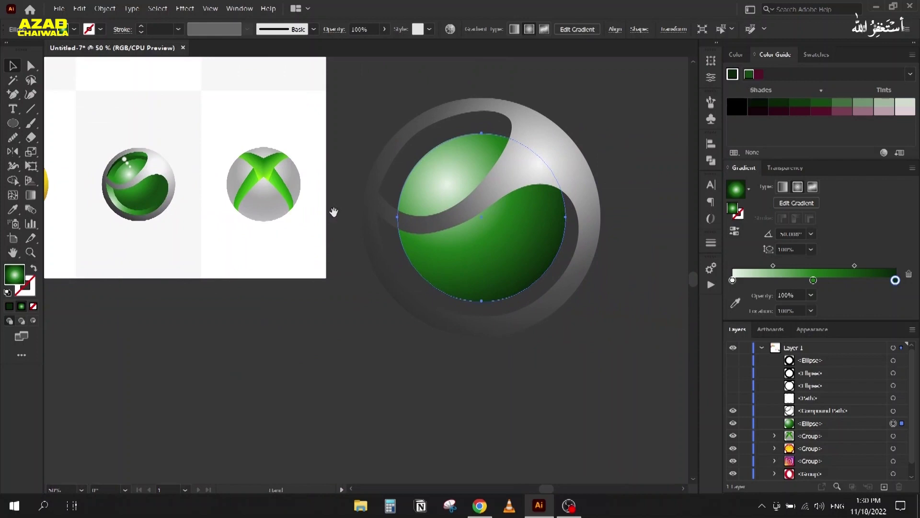
left_click_drag(773, 265, 755, 269)
left_click_drag(813, 280, 798, 285)
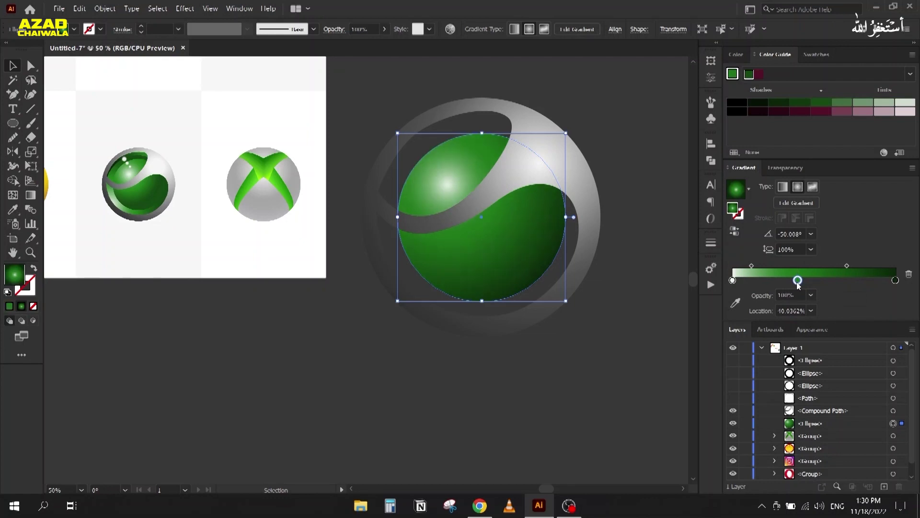
left_click_drag(752, 266, 754, 269)
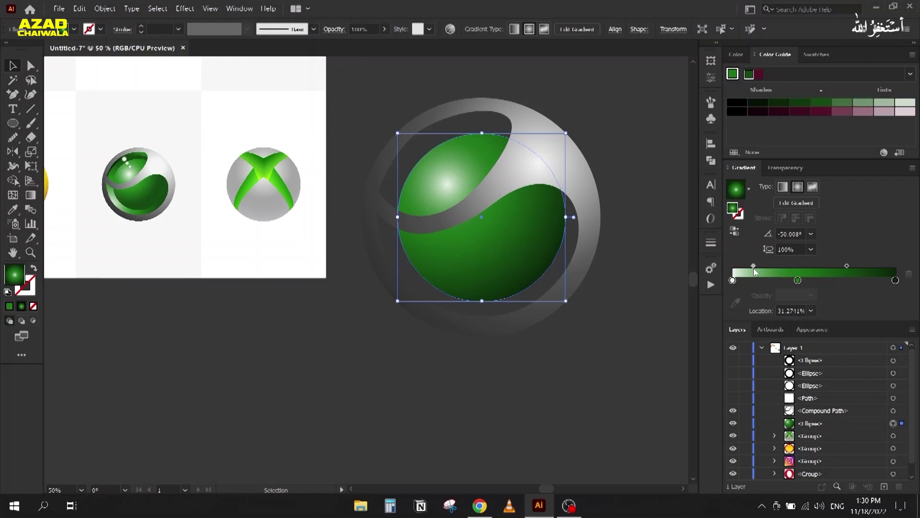
- Base the Color Guide on the middle stop's green, apply its palest tint to the start stop, and deselect the circle
left_click(799, 282)
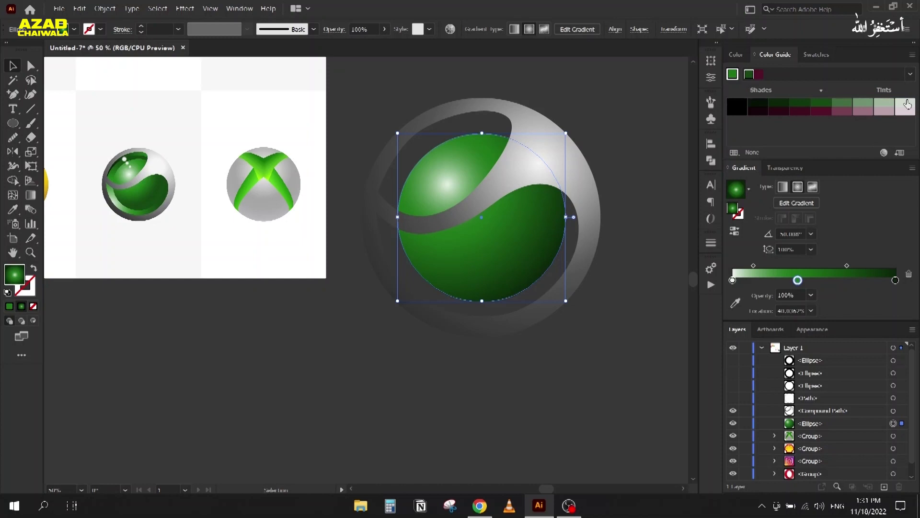
left_click(732, 75)
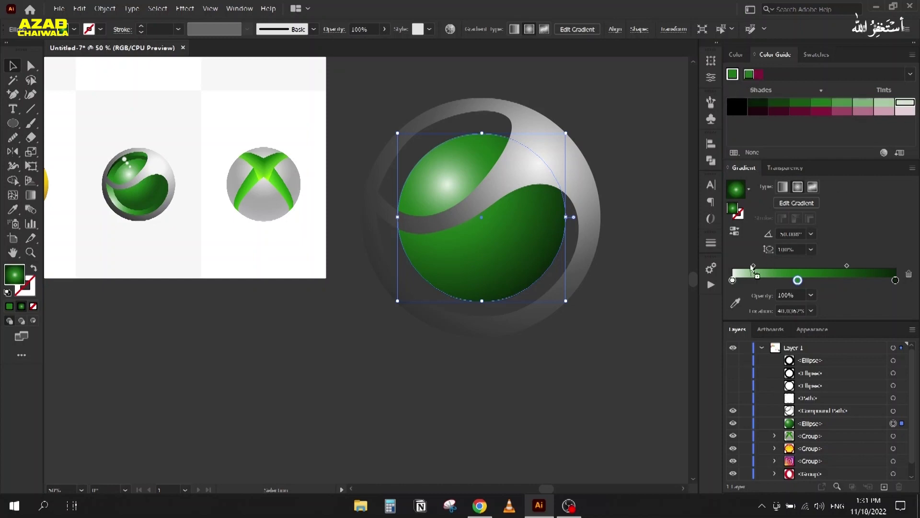
left_click(733, 280)
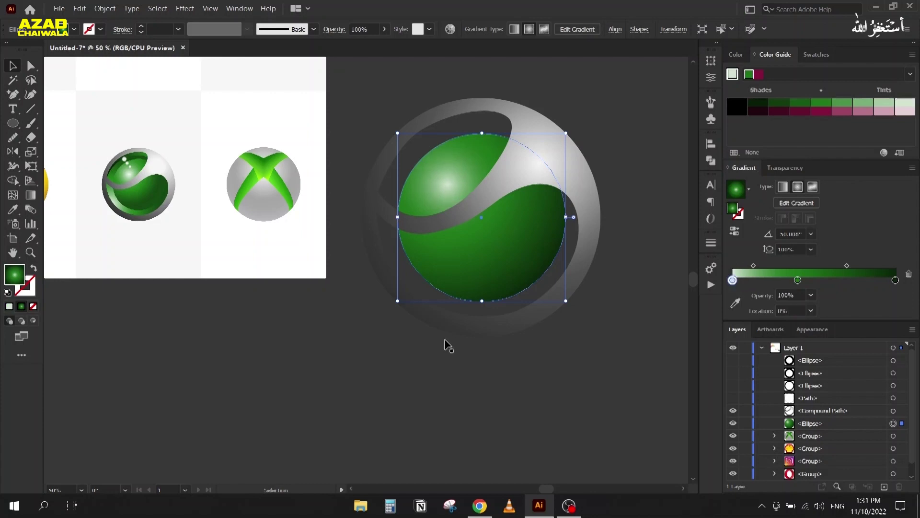
left_click(322, 404)
- Show the hidden larger inner circle and copy the green gradient onto it with the Eyedropper
left_click(733, 384)
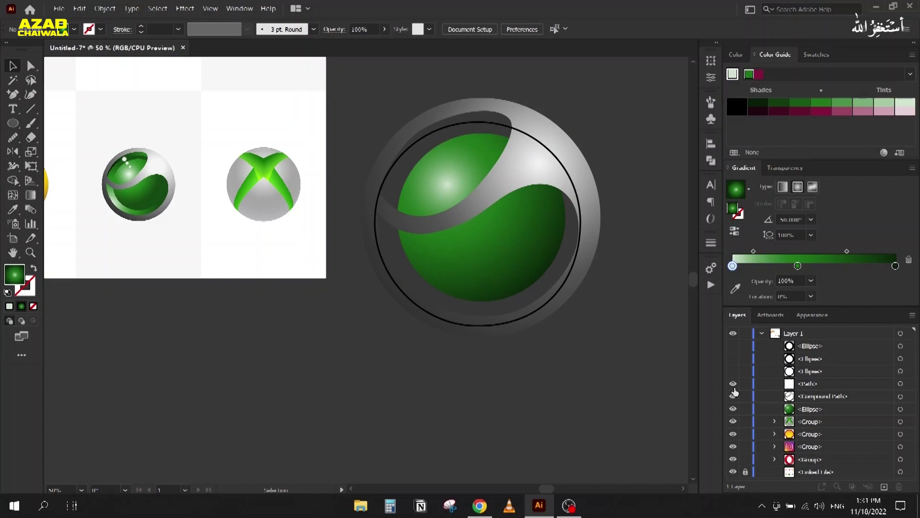
left_click(397, 168)
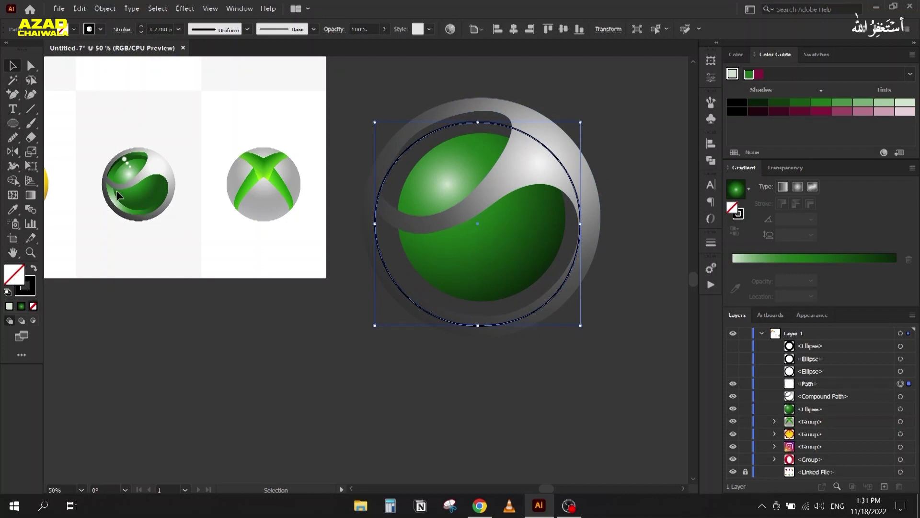
key("i")
left_click(475, 242)
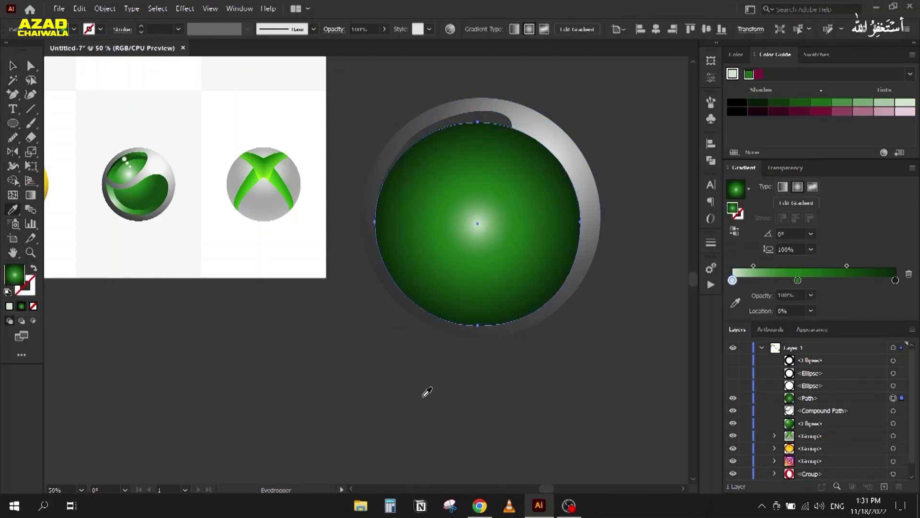
key("v")
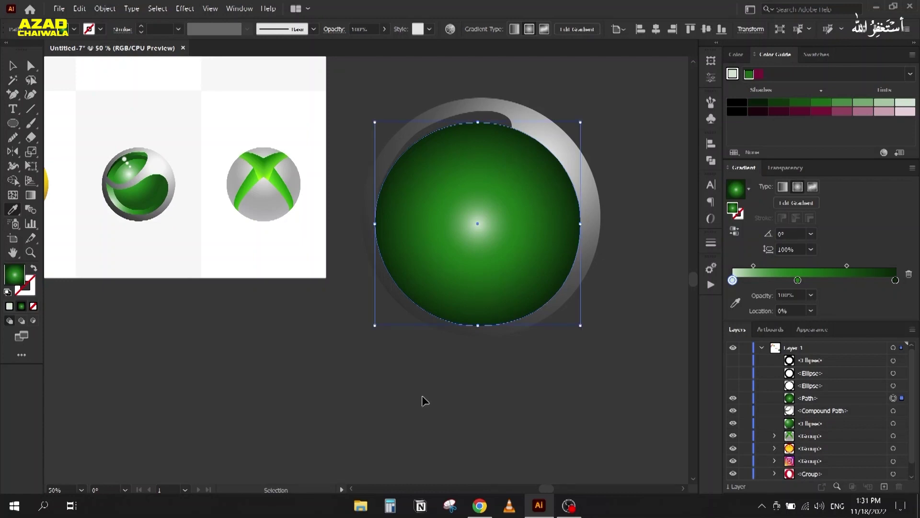
- Send the larger circle behind the smaller one and the ring, and redirect its gradient from the lower-left edge to the upper right
key("ctrl+bracketleft")
key("ctrl+bracketleft")
key("i")
key("g")
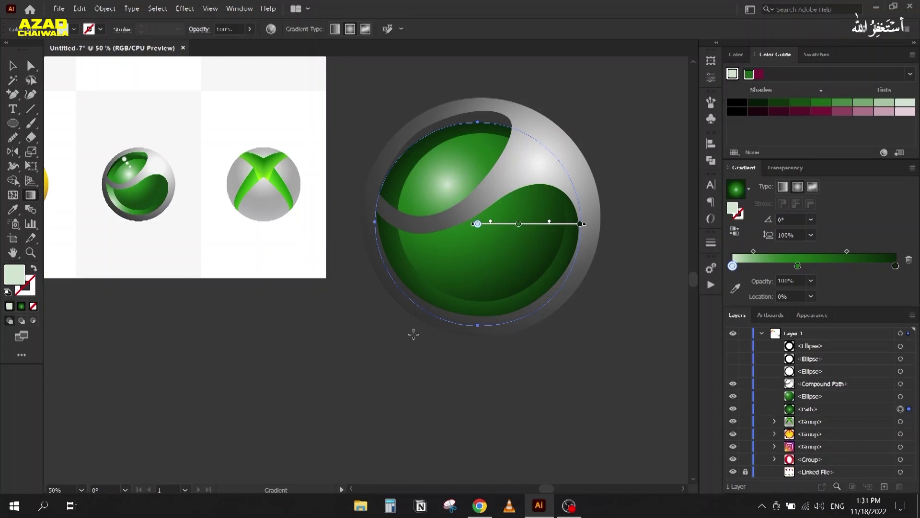
left_click_drag(416, 312, 543, 144)
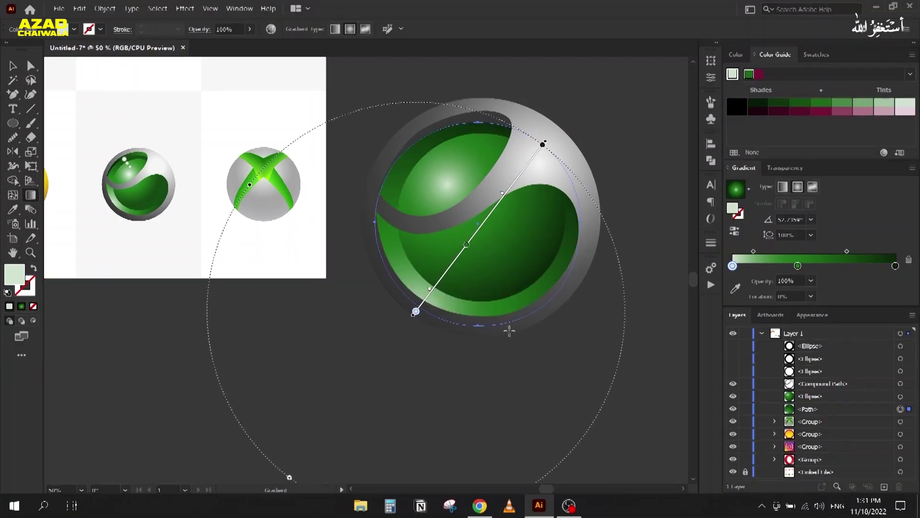
key("v")
left_click(316, 148)
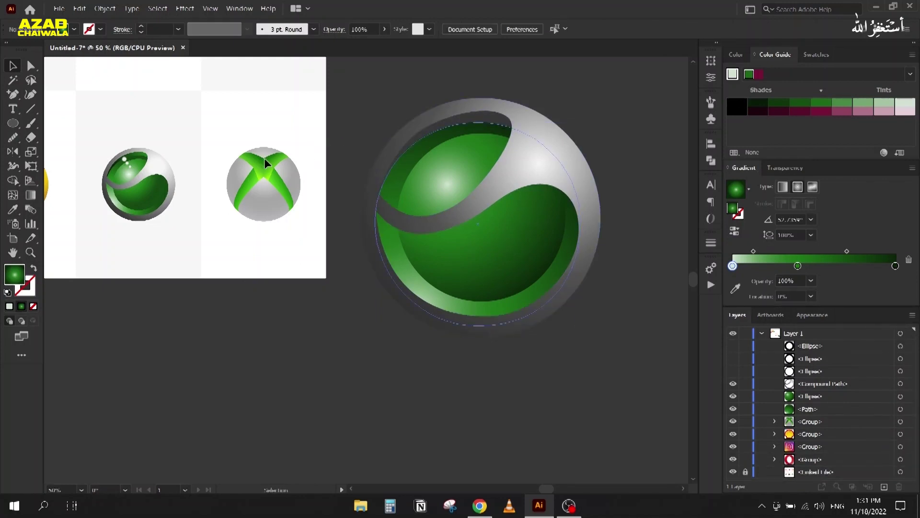
- Draw a closed crescent-like shape with the Pen tool over the gap along the ring's upper-left opening
scroll(118, 173, "up", 2)
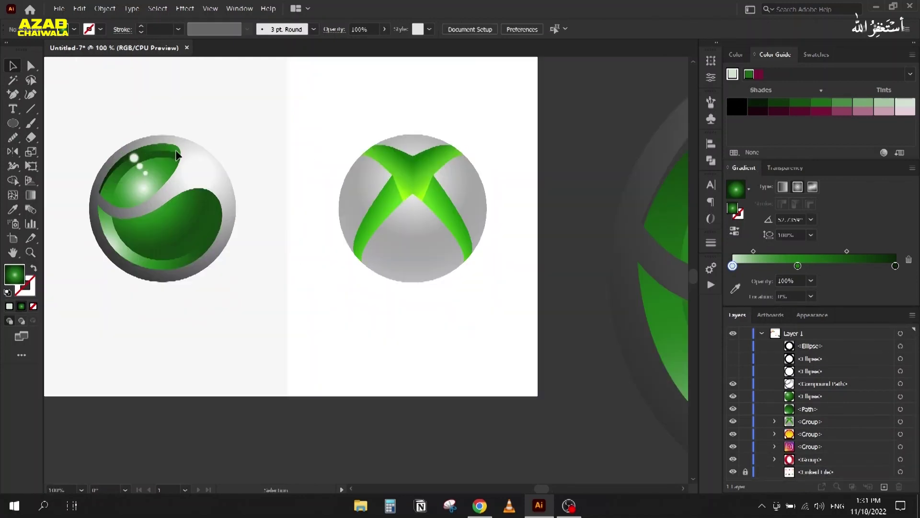
scroll(128, 163, "down", 1)
left_click_drag(470, 169, 367, 162)
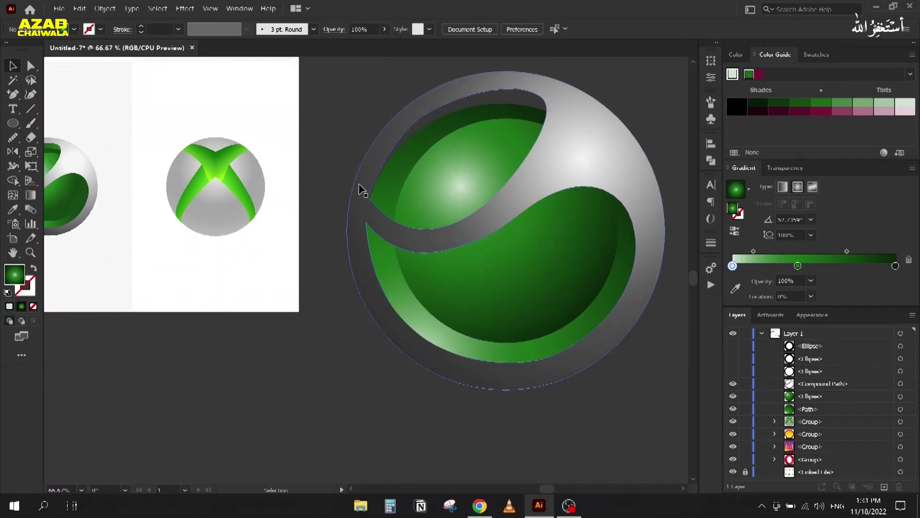
key("p")
left_click(359, 199)
left_click(381, 131)
left_click(417, 111)
left_click(452, 90)
left_click_drag(521, 75, 535, 82)
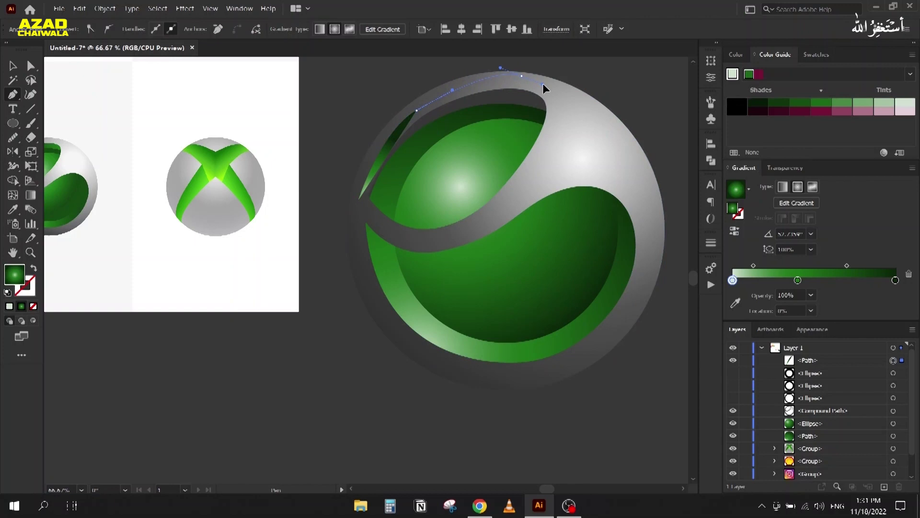
left_click(552, 107)
left_click(544, 121)
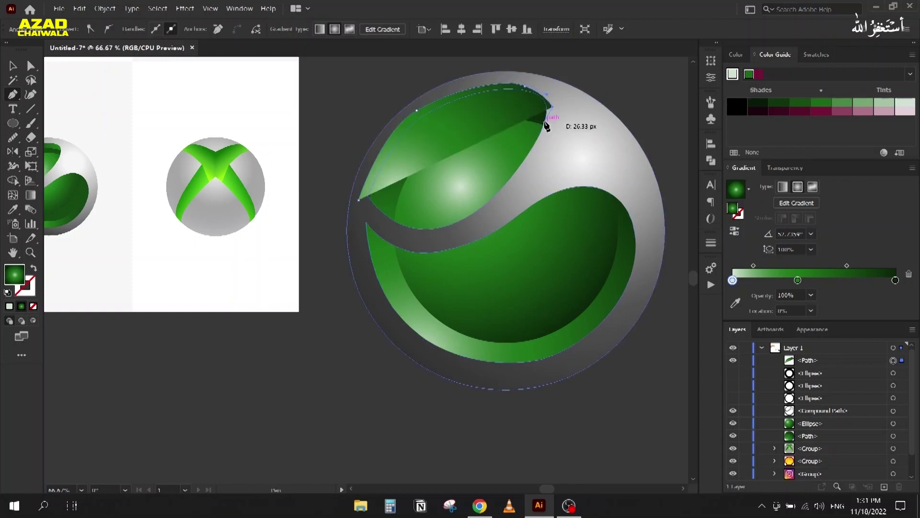
left_click(441, 136)
left_click(389, 190)
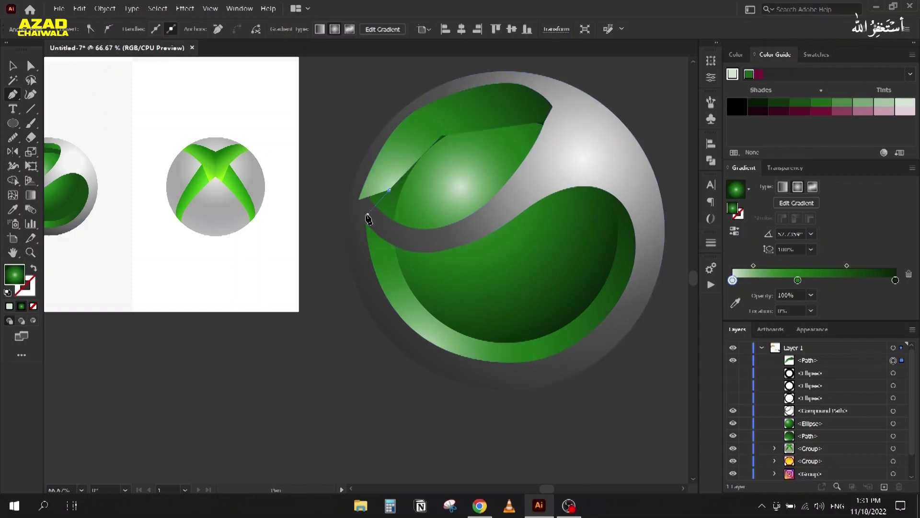
left_click(367, 213)
left_click(358, 200)
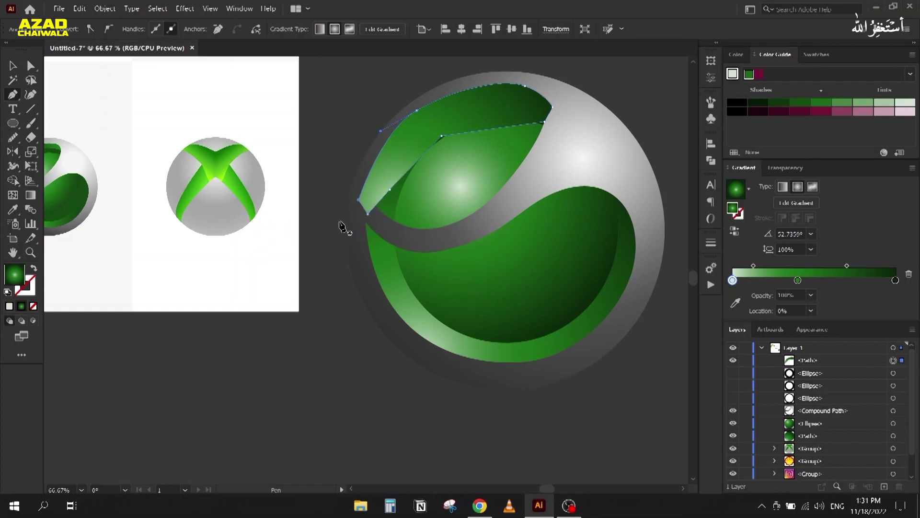
- Send the new Pen shape backward until it lies behind the ring and both green circles
key("ctrl")
key("ctrl+bracketleft")
key("ctrl+bracketleft")
key("ctrl+bracketleft")
key("ctrl+bracketleft")
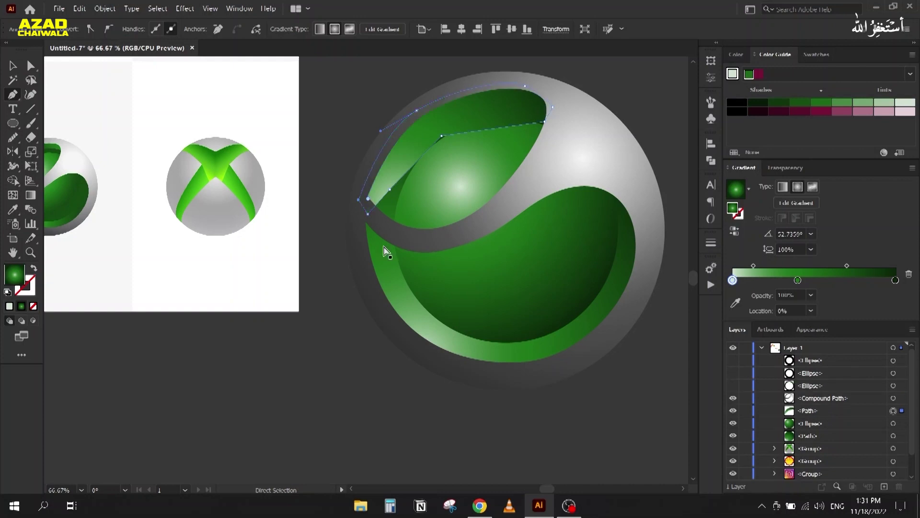
key("ctrl+bracketleft")
key("ctrl+bracketleft")
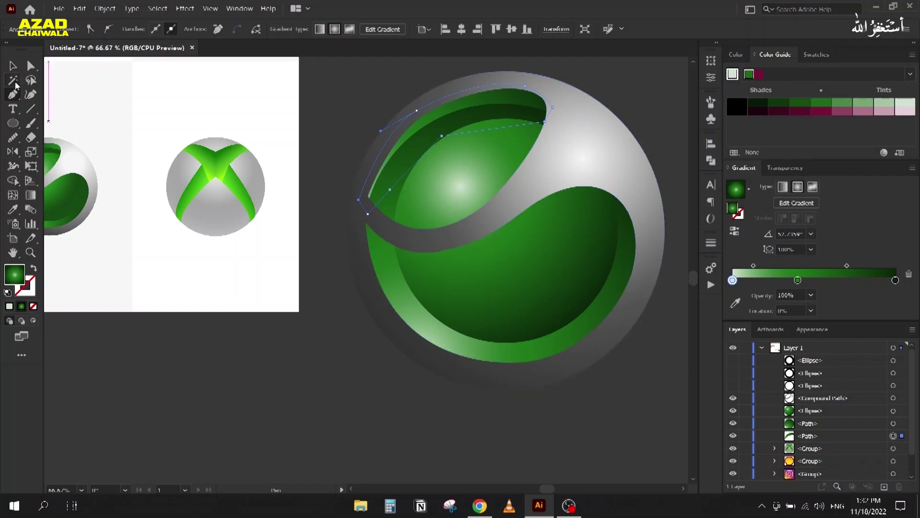
- Change the crescent shape's gradient to linear, remove its light stop, and move the mid-green stop to location 0%
left_click(13, 66)
key("space")
left_click_drag(272, 263, 370, 271)
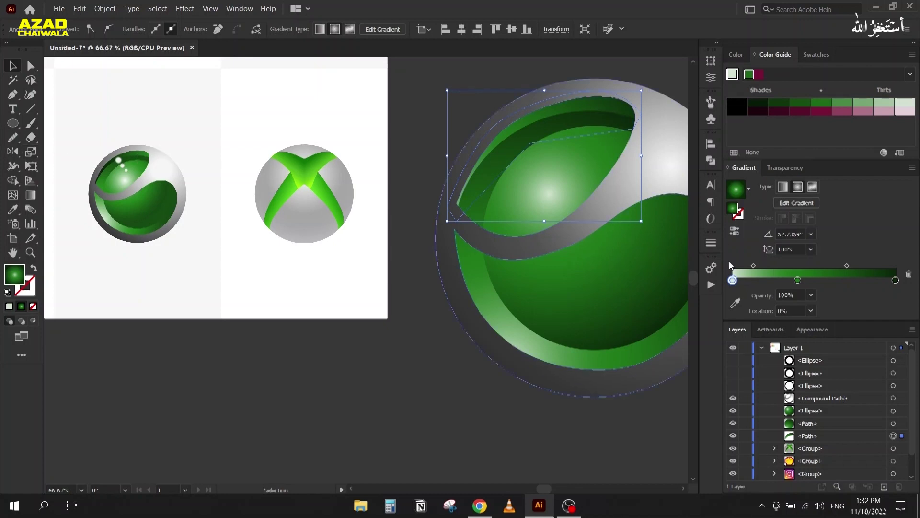
left_click(732, 281)
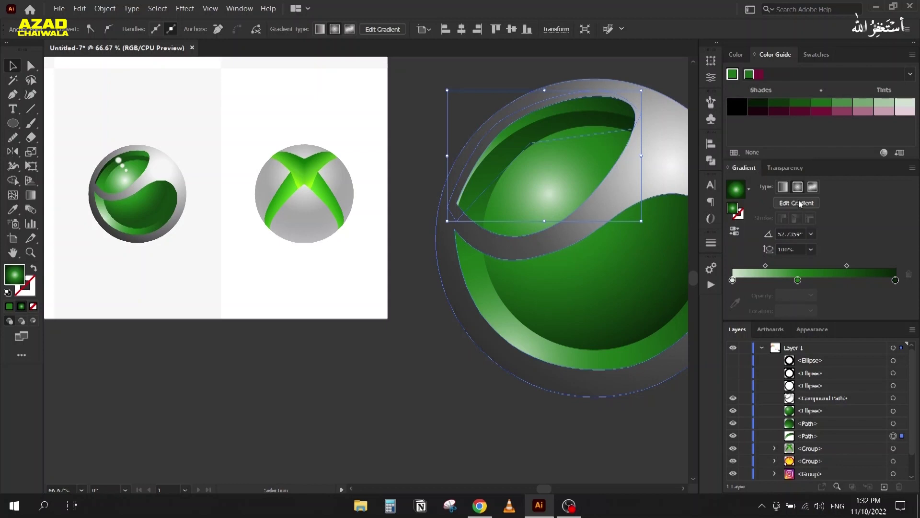
left_click(783, 188)
left_click_drag(732, 280, 736, 304)
left_click_drag(797, 280, 733, 280)
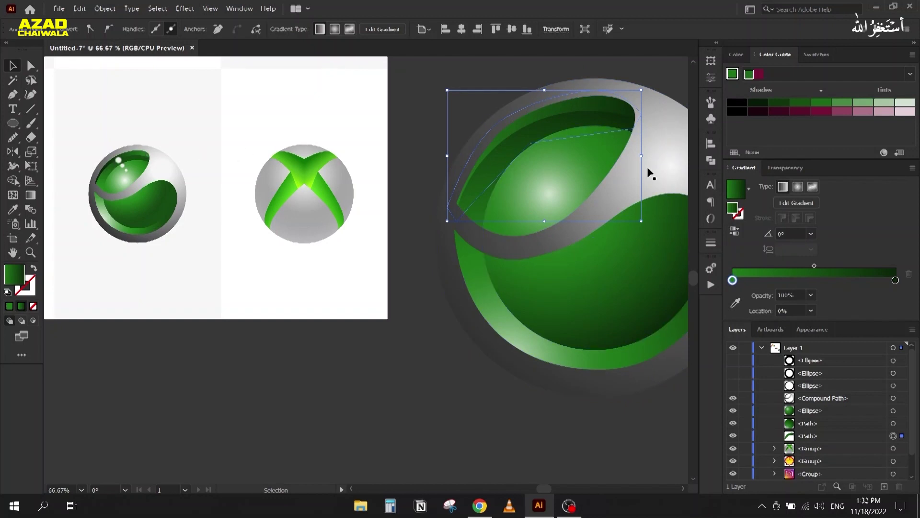
- Reverse the crescent's linear gradient and shift its midpoint to about 64%, leaving the shape deselected
left_click(735, 233)
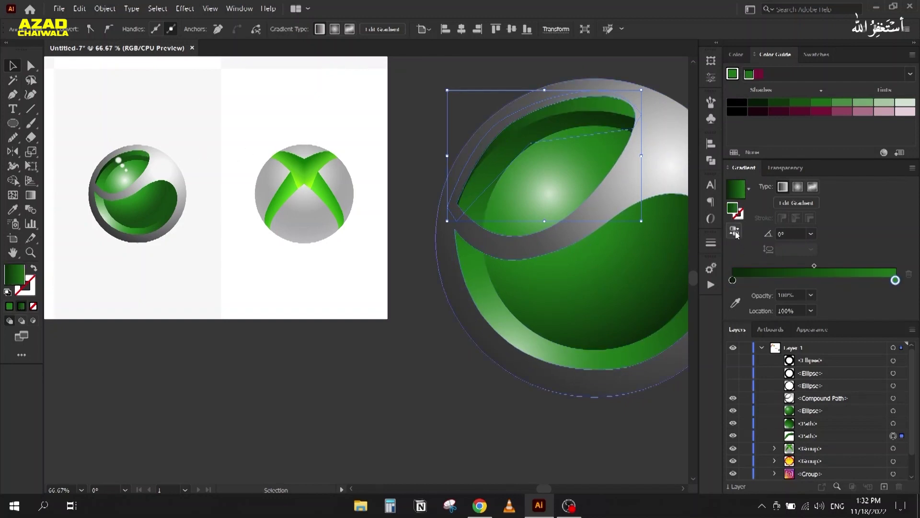
left_click_drag(813, 266, 830, 265)
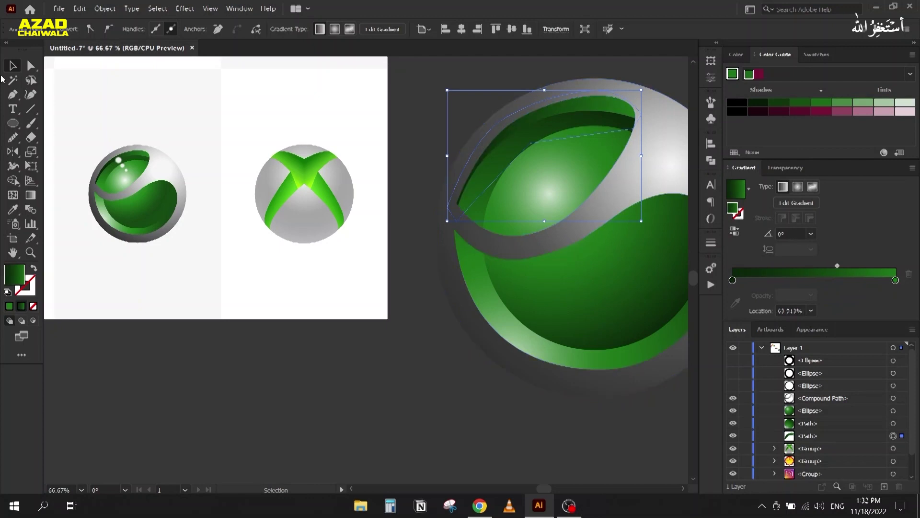
left_click(383, 390)
- Show the three hidden small ellipses over the sphere's upper opening and select them together
scroll(383, 390, "down", 1)
left_click_drag(383, 382, 353, 326)
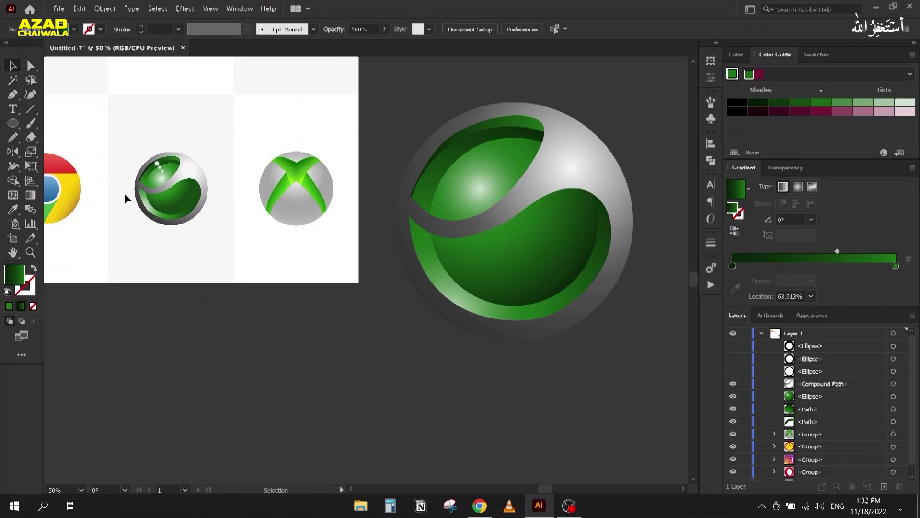
left_click_drag(734, 370, 734, 345)
left_click(472, 145)
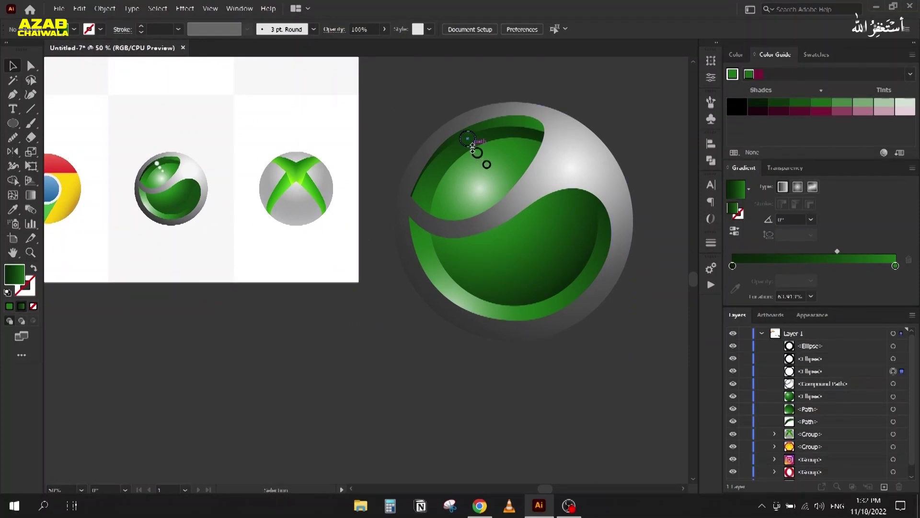
left_click(476, 157, "shift")
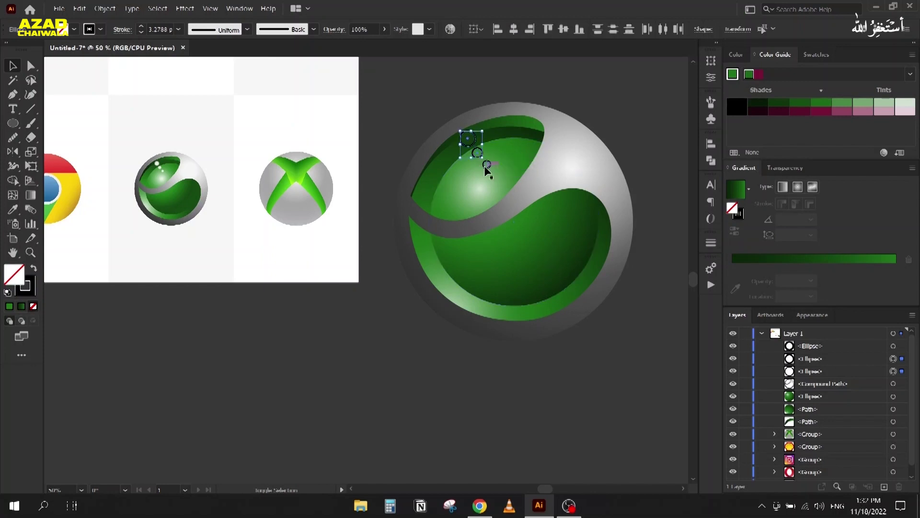
left_click(485, 166, "shift")
- Fill the three small circles with the near-white color sampled from the reference sphere's highlight using the Eyedropper
key("i")
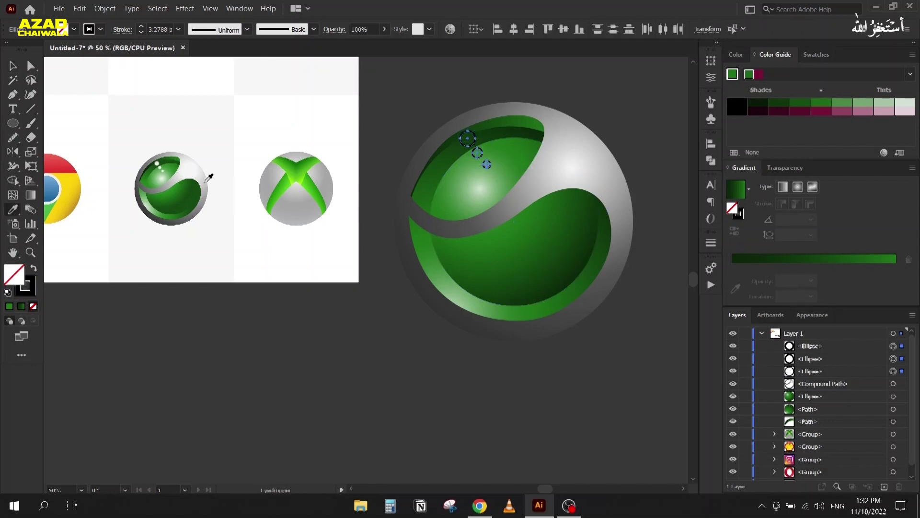
left_click(161, 162)
key("ctrl+plus")
key("ctrl+plus")
key("ctrl+plus")
key("ctrl+plus")
key("ctrl+plus")
key("ctrl+plus")
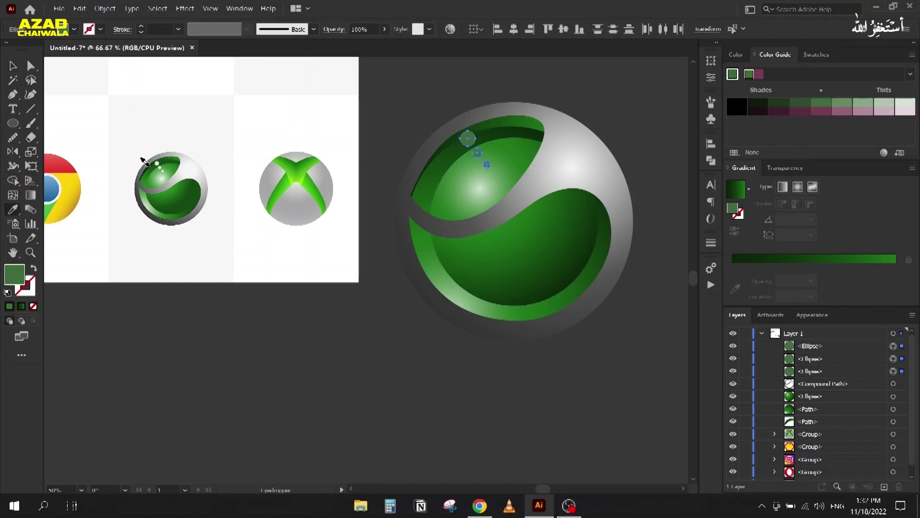
left_click(201, 145)
key("ctrl+minus")
key("ctrl+minus")
key("ctrl+minus")
key("ctrl+minus")
key("ctrl+minus")
key("ctrl+minus")
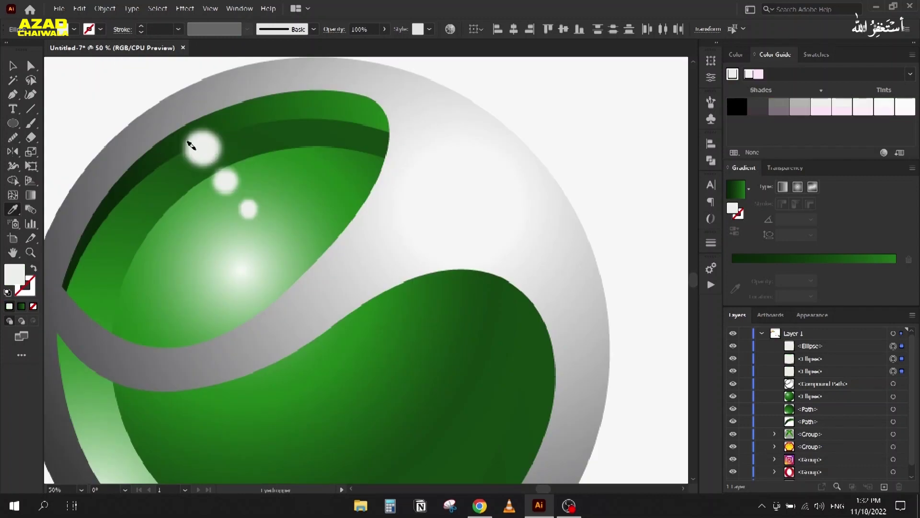
left_click(13, 66)
left_click(336, 268)
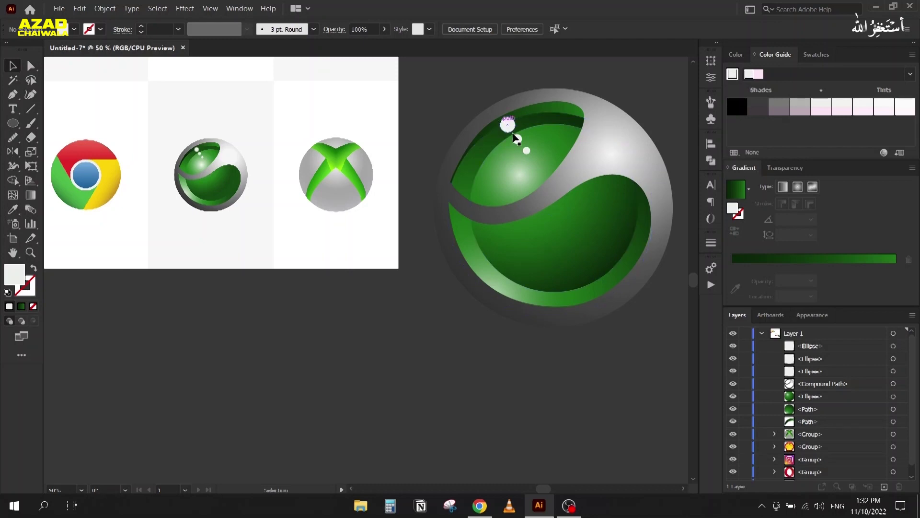
- Compare the edges of the three highlight circles with those on the reference sphere
scroll(503, 132, "up", 4)
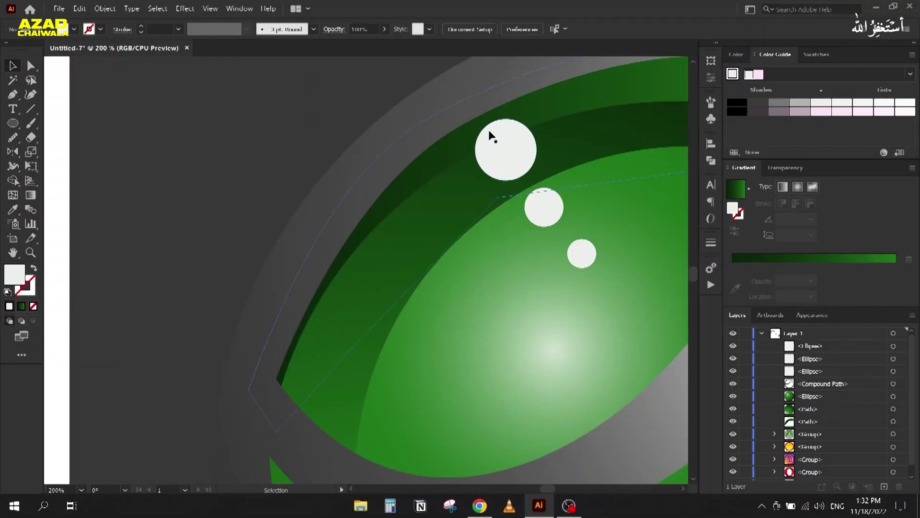
scroll(436, 182, "down", 4)
scroll(293, 168, "up", 1)
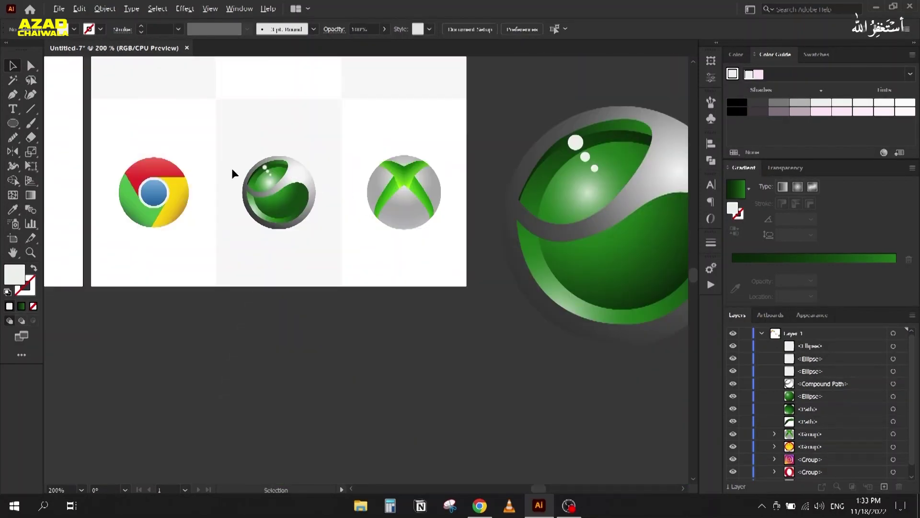
scroll(232, 168, "up", 4)
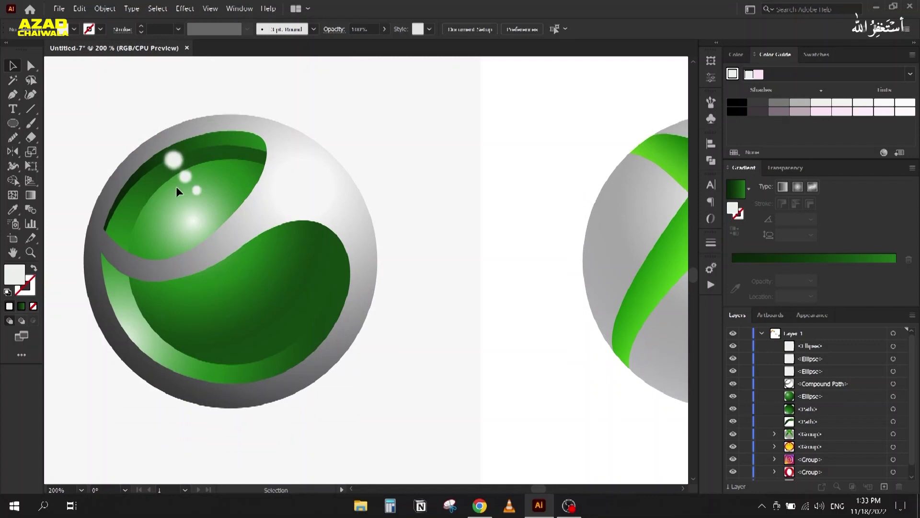
scroll(432, 257, "down", 4)
scroll(168, 240, "up", 2)
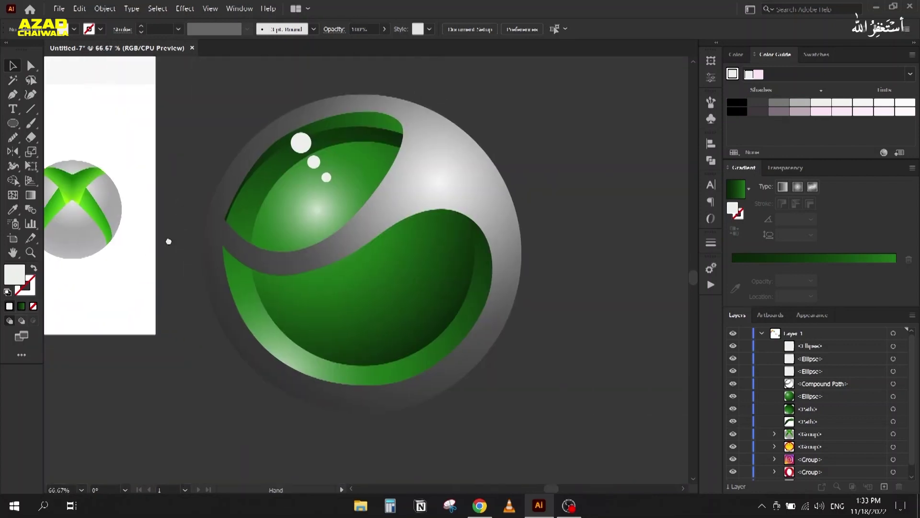
scroll(294, 150, "up", 4)
left_click_drag(207, 189, 286, 197)
- Apply a Gaussian Blur with a 2-pixel radius to the largest white highlight circle
left_click(352, 144)
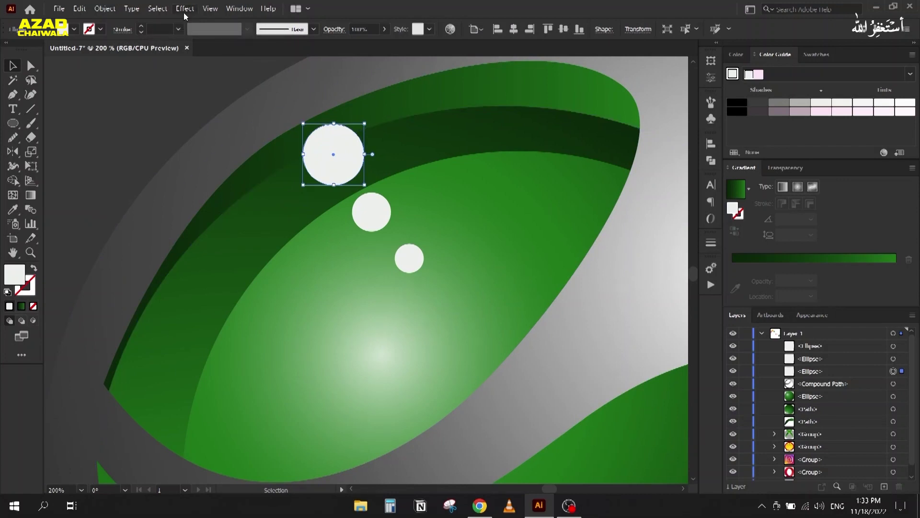
left_click(185, 10)
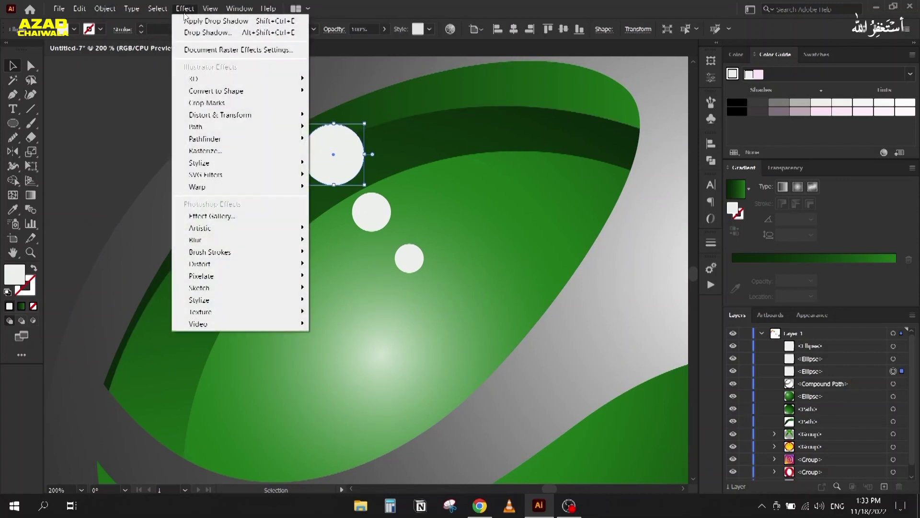
mouse_move(272, 244)
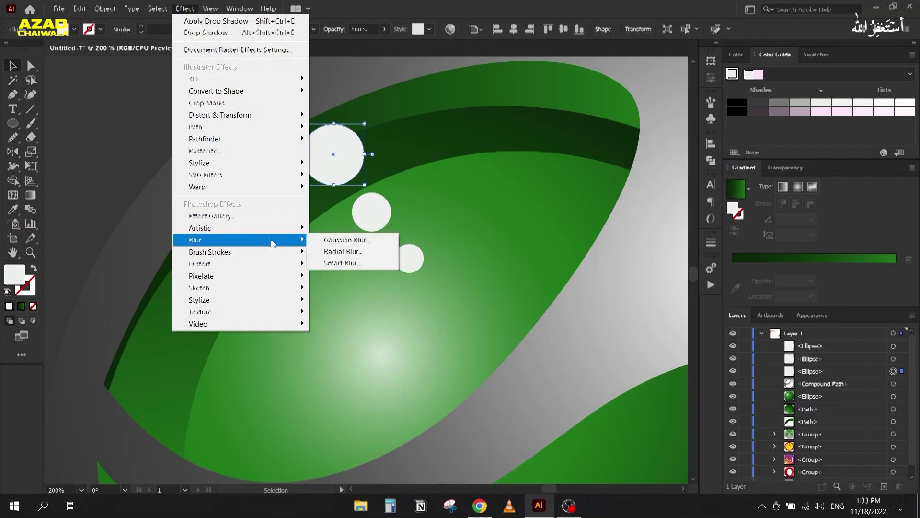
left_click(364, 239)
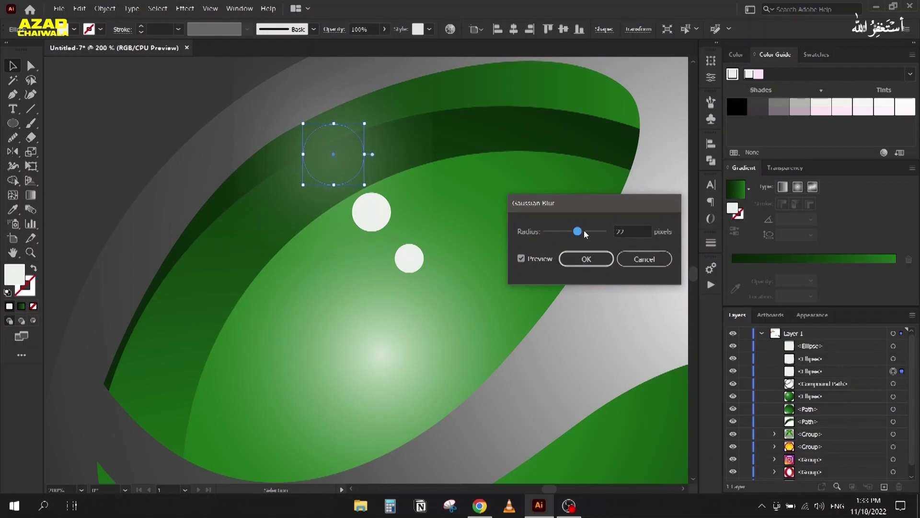
left_click_drag(579, 231, 545, 233)
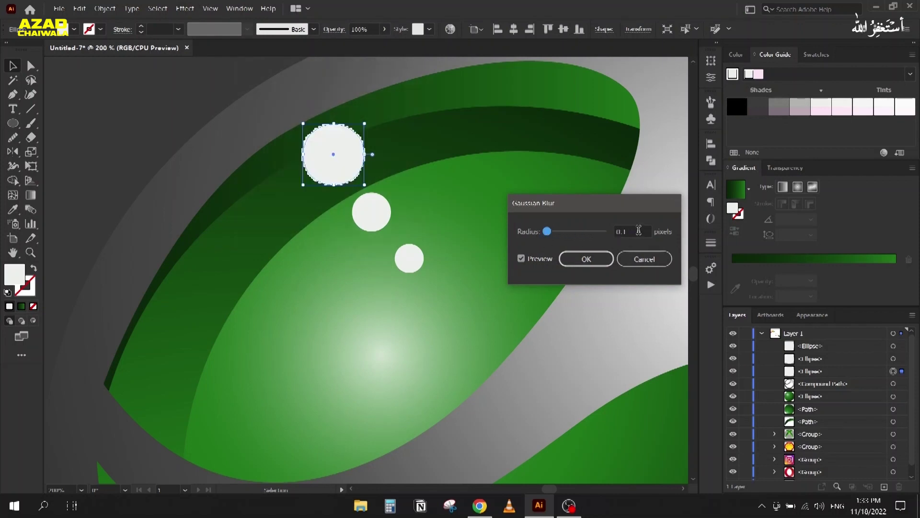
double_click(638, 231)
type("2")
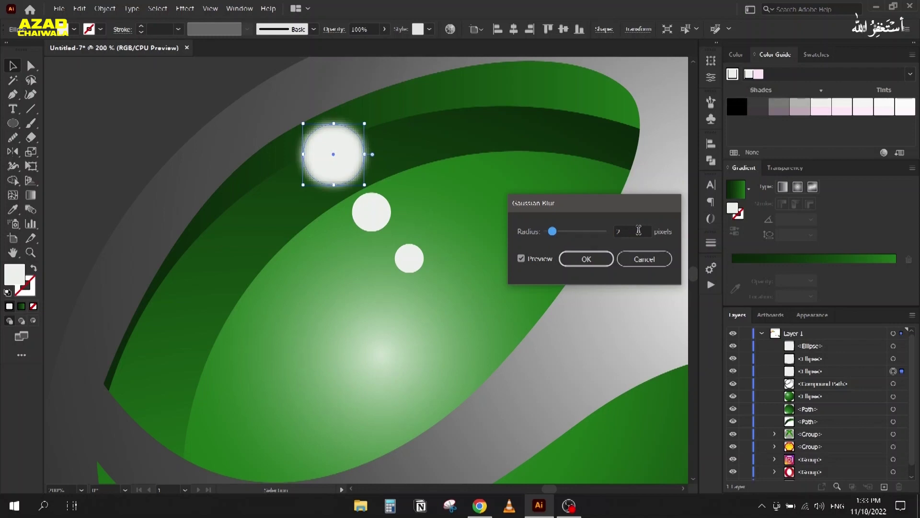
left_click(586, 259)
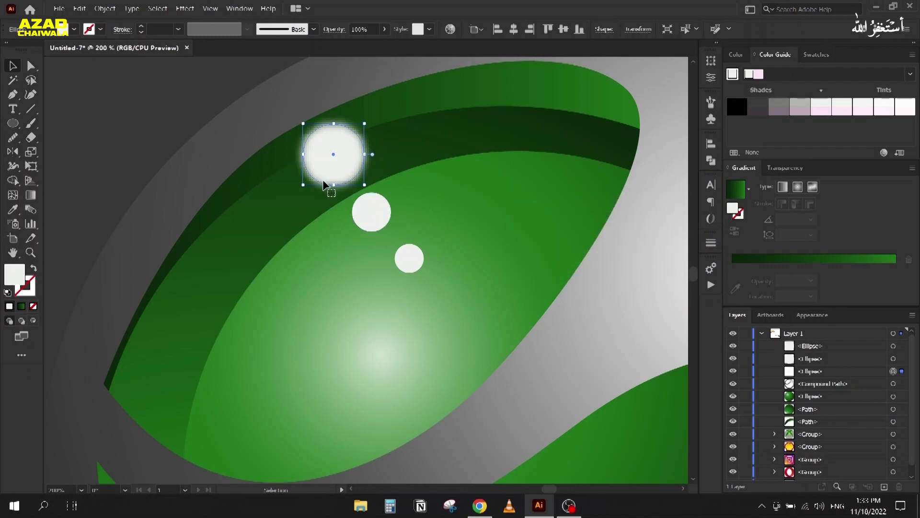
- Set the document's raster effects resolution to High (300 ppi) to smooth the blurred circle's pixelated edge
scroll(315, 148, "up", 1)
scroll(369, 123, "up", 1)
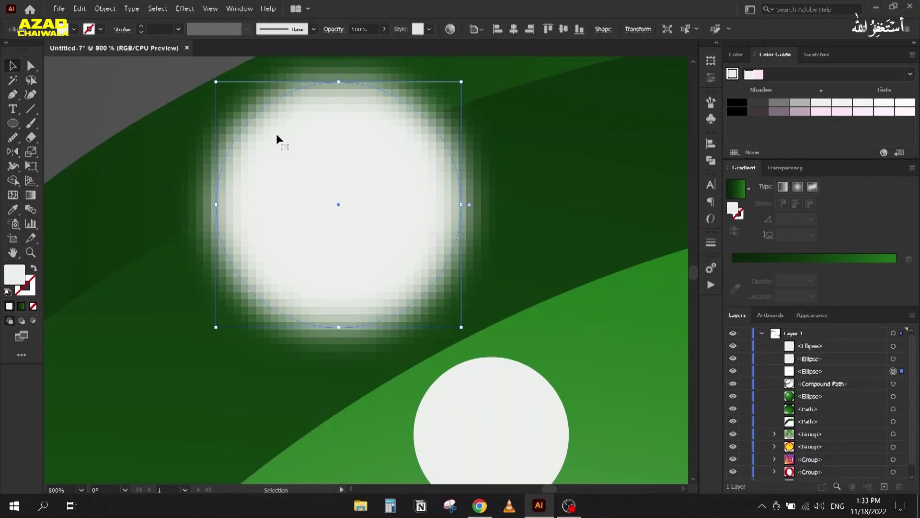
left_click(179, 11)
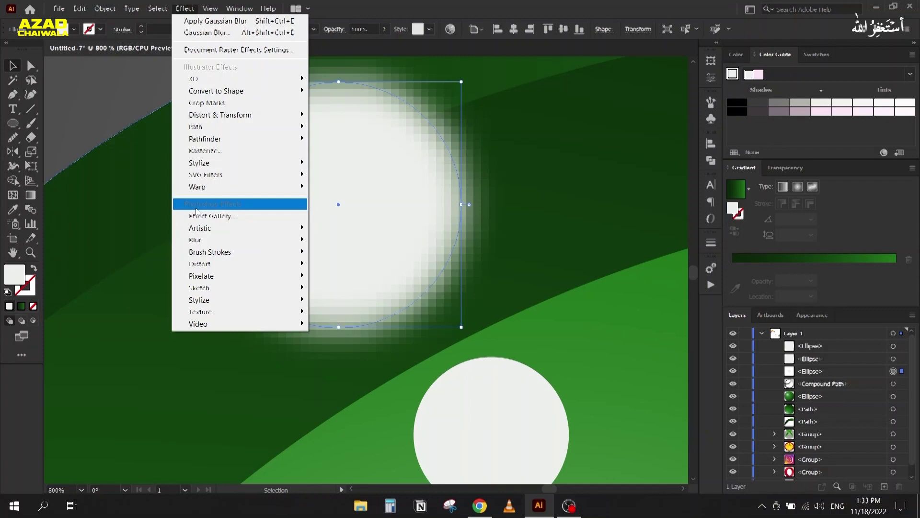
left_click(507, 2)
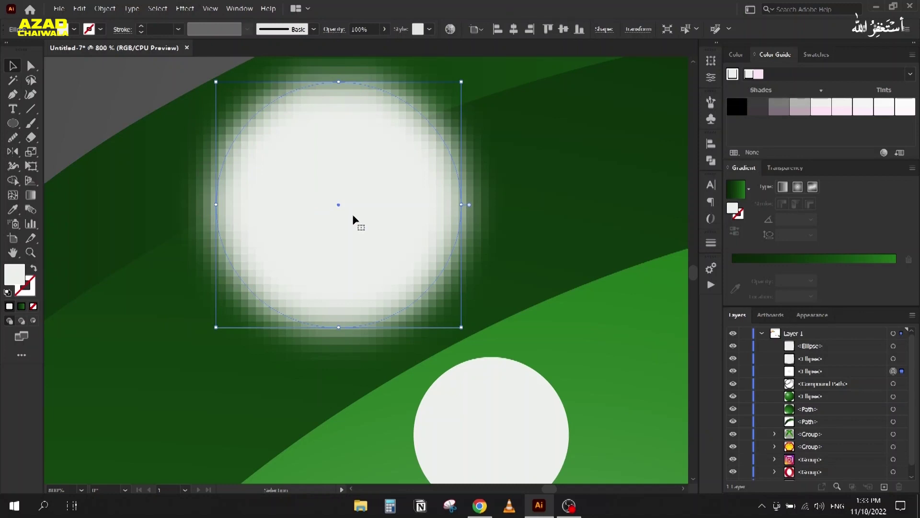
left_click(185, 9)
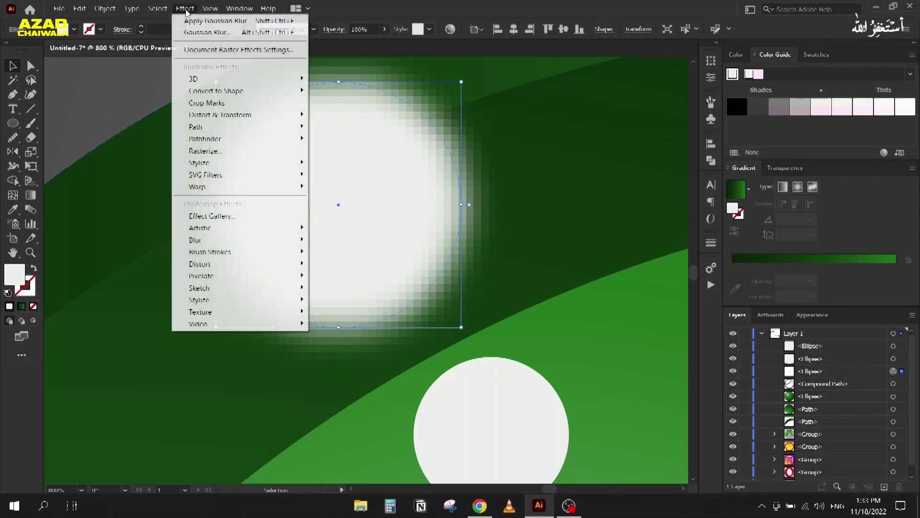
left_click(199, 50)
left_click_drag(412, 93, 598, 42)
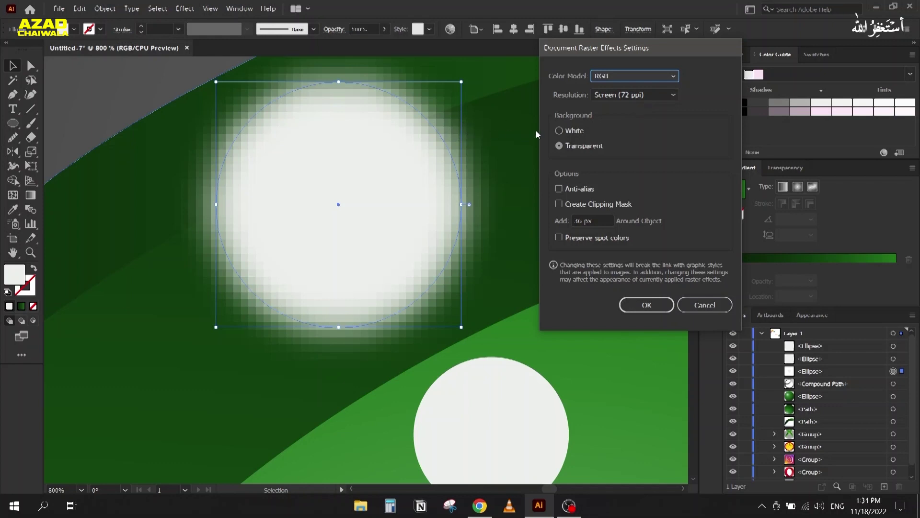
left_click(618, 95)
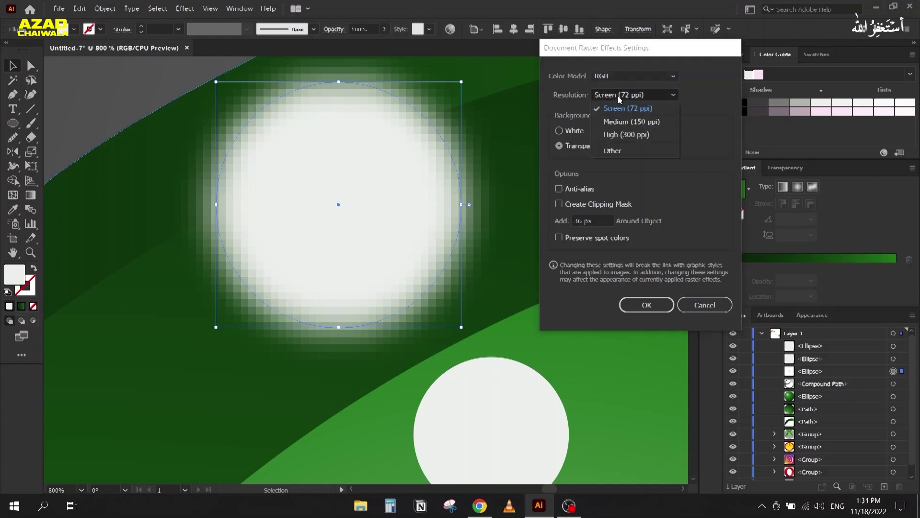
left_click(640, 138)
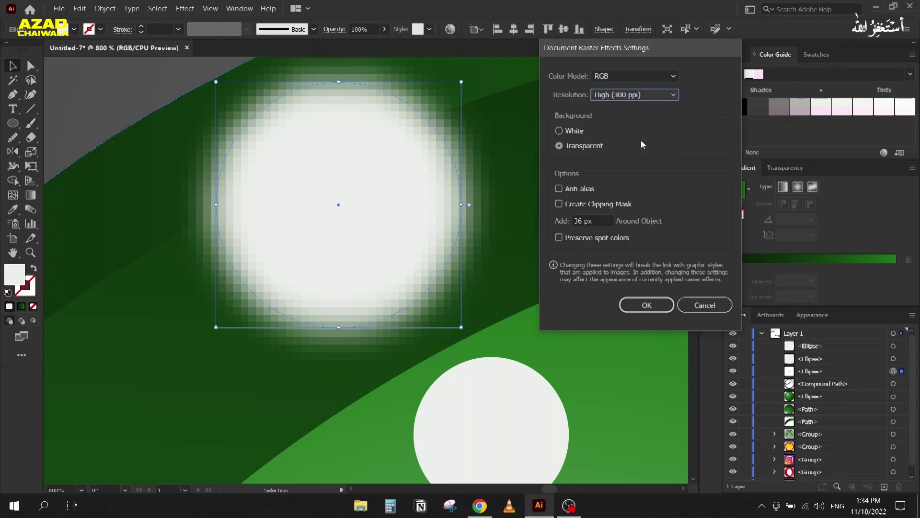
left_click(652, 298)
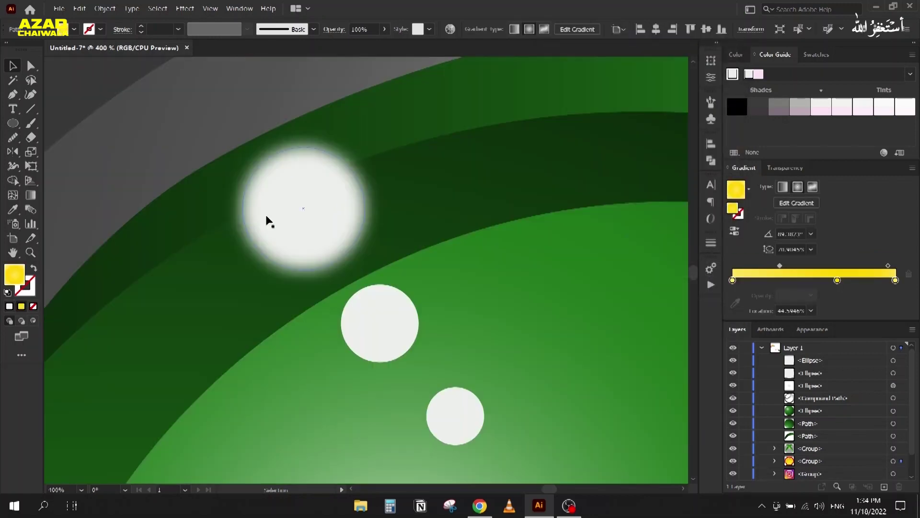
scroll(266, 216, "down", 2)
left_click(59, 9)
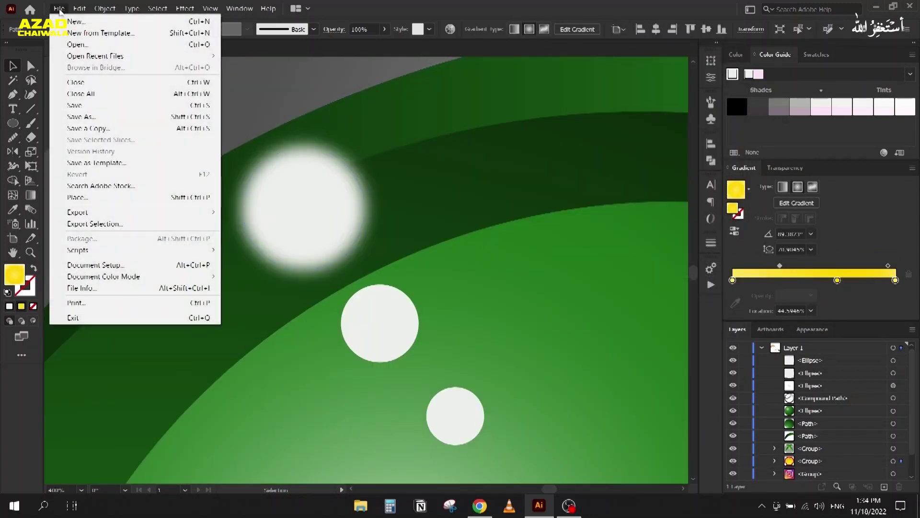
left_click(72, 21)
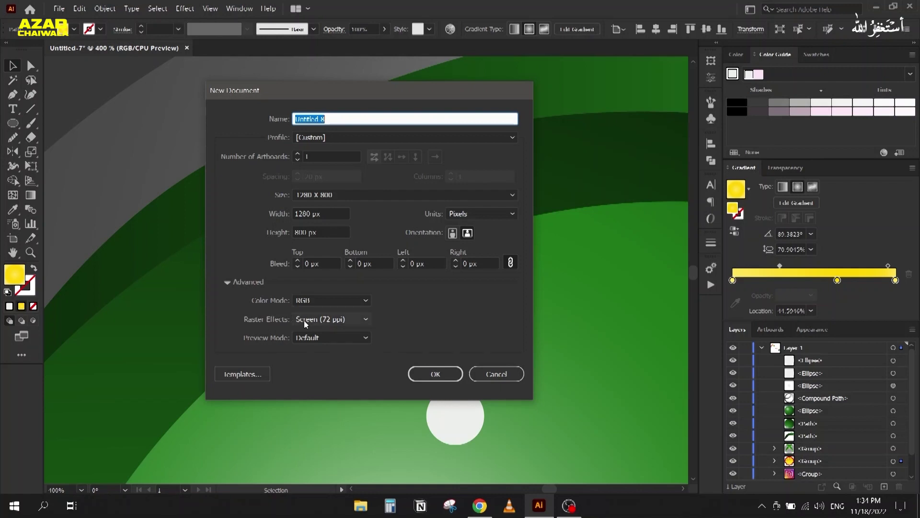
left_click(317, 321)
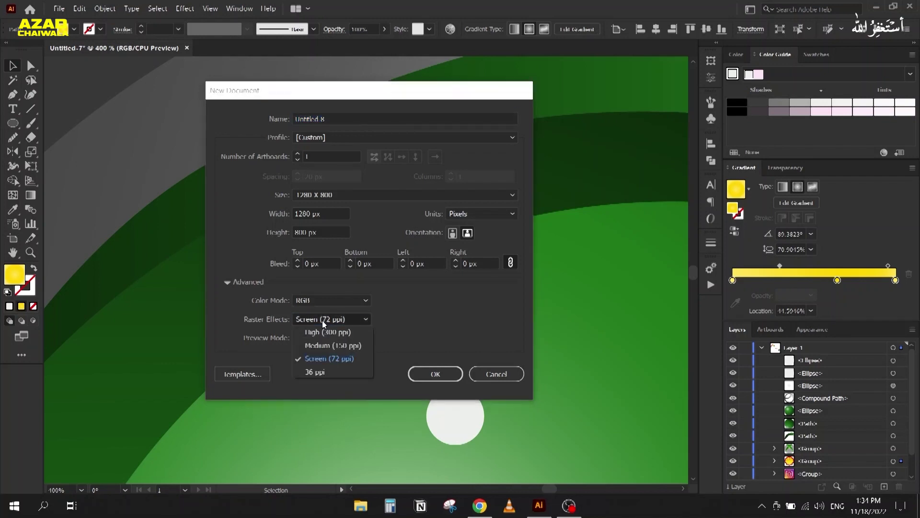
left_click(330, 332)
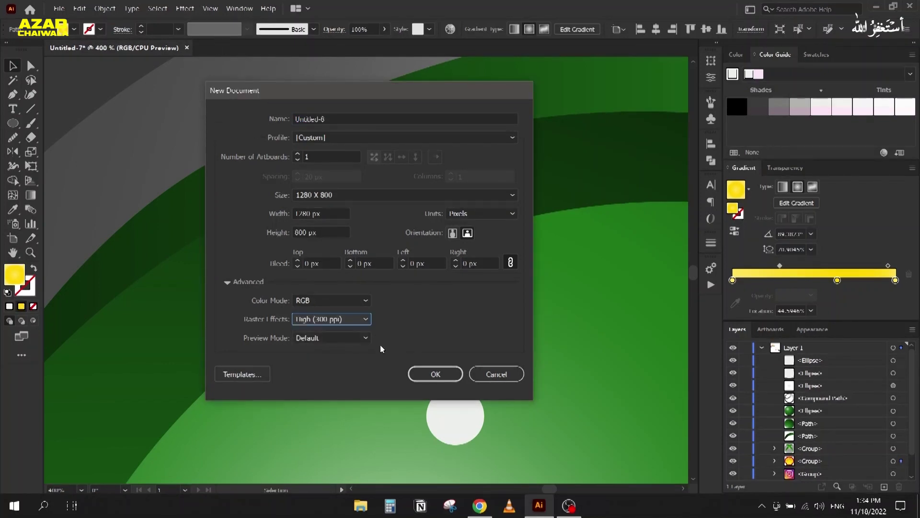
left_click(489, 378)
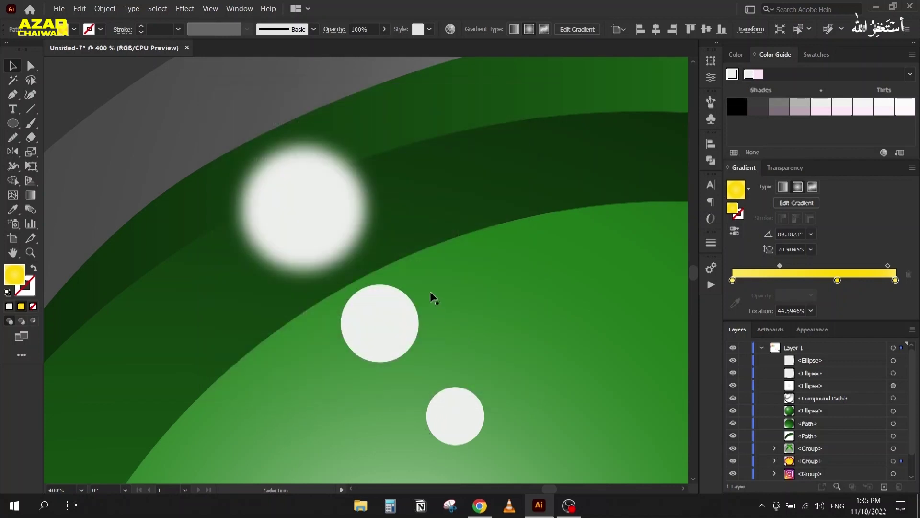
- Apply the previous Gaussian Blur settings to the two smaller white highlight circles
left_click(386, 322)
left_click(443, 424, "shift")
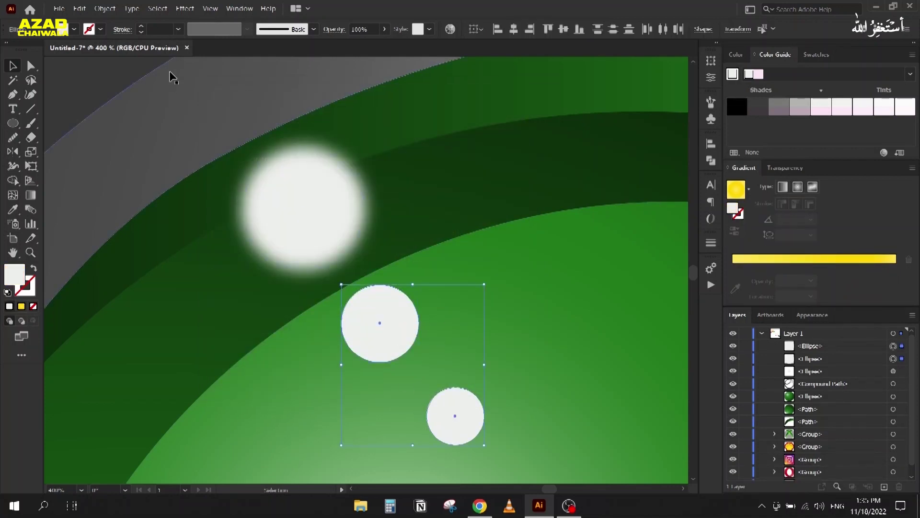
left_click(184, 8)
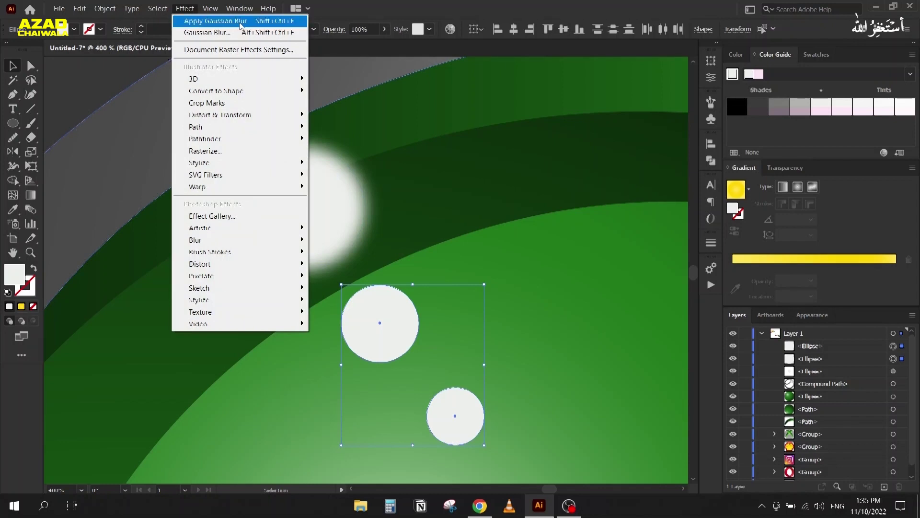
left_click(238, 22)
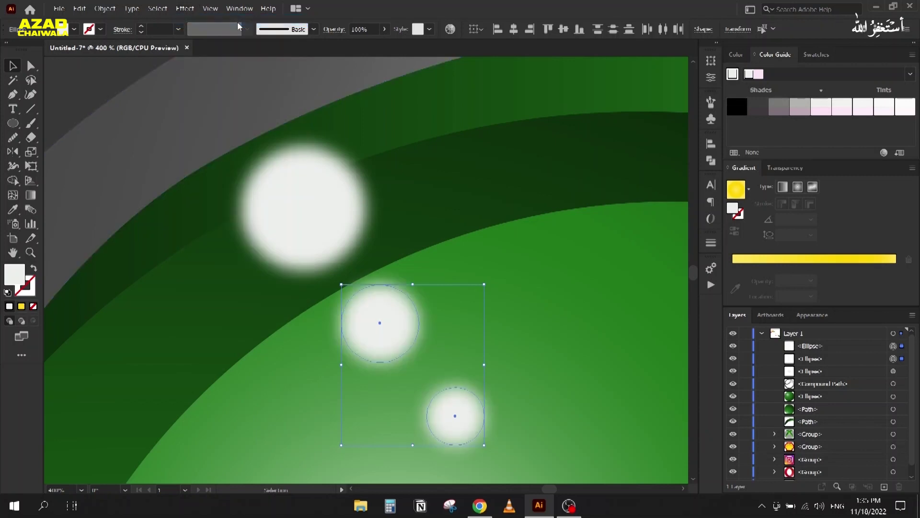
left_click(214, 126)
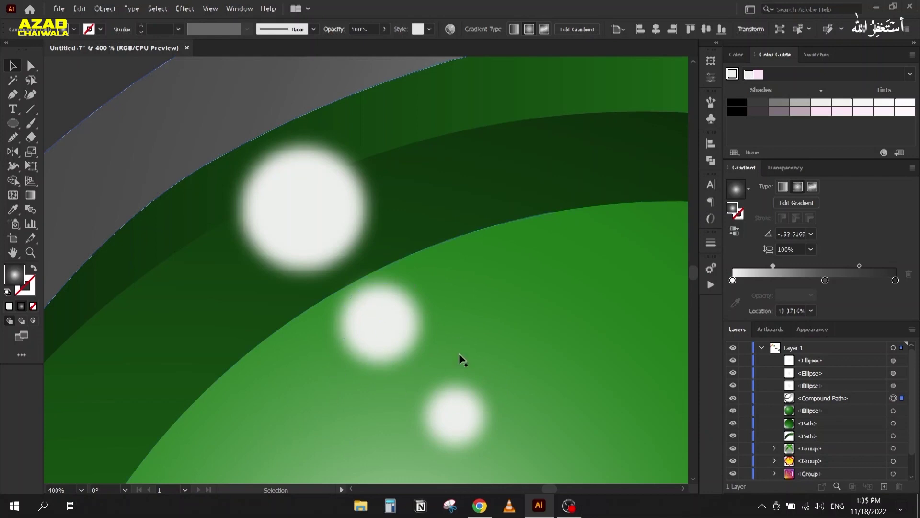
- Set the middle highlight circle's Gaussian Blur radius to 6 pixels
left_click(369, 320)
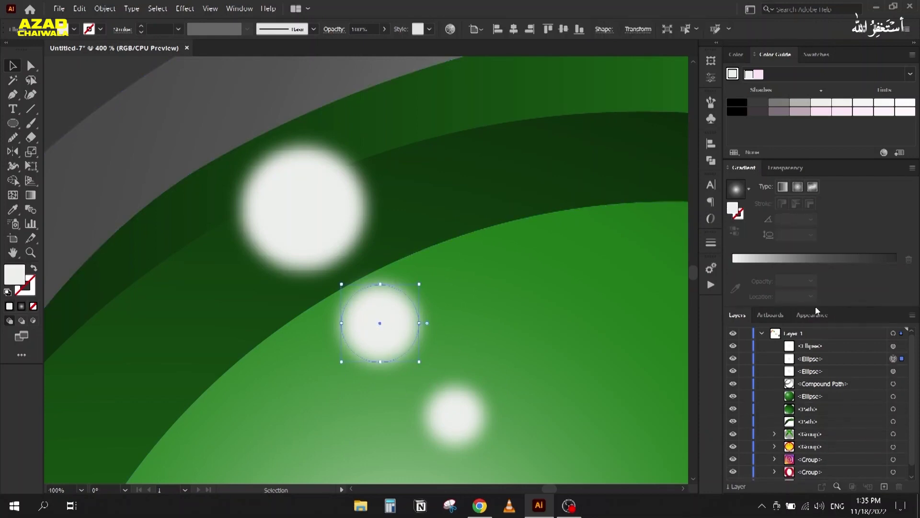
left_click(812, 313)
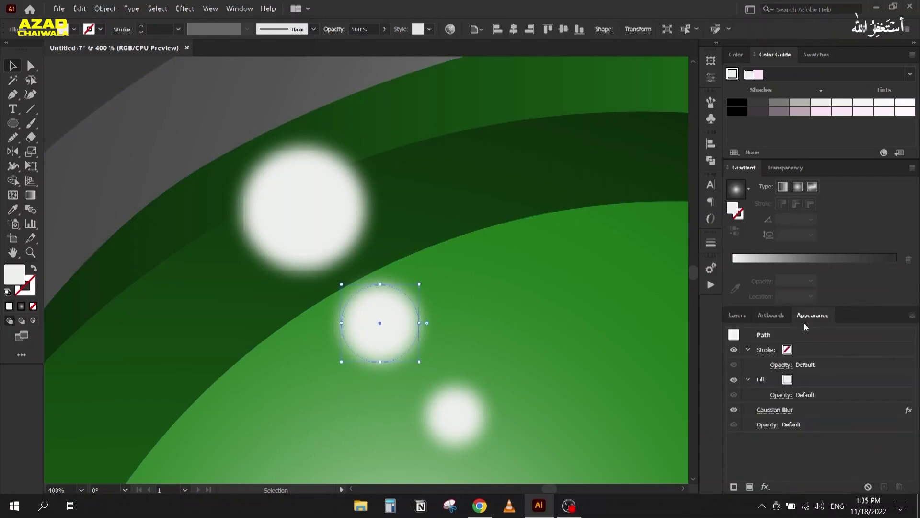
left_click(775, 409)
left_click(641, 230)
scroll(646, 230, "down", 4)
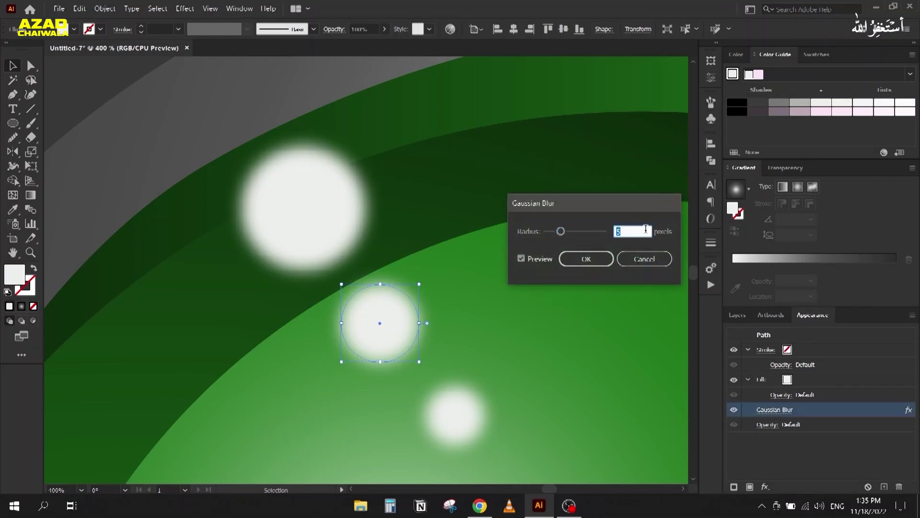
scroll(646, 229, "up", 1)
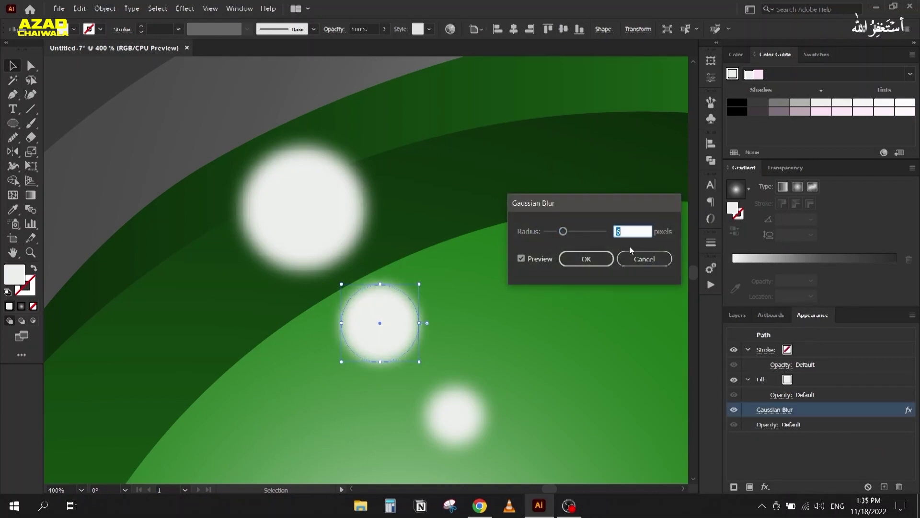
left_click(599, 260)
- Set the smallest highlight circle's Gaussian Blur radius to 5 pixels
left_click(460, 410)
left_click(754, 409)
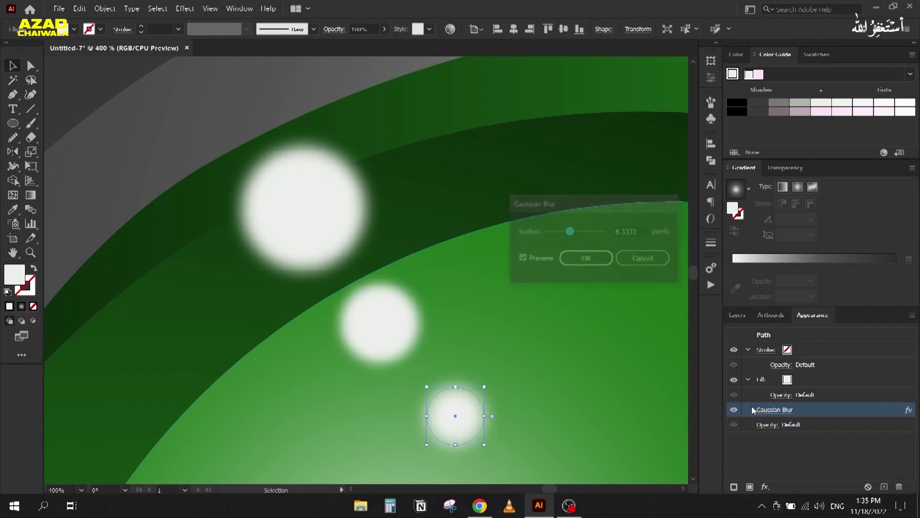
scroll(644, 231, "down", 1)
scroll(644, 231, "down", 2)
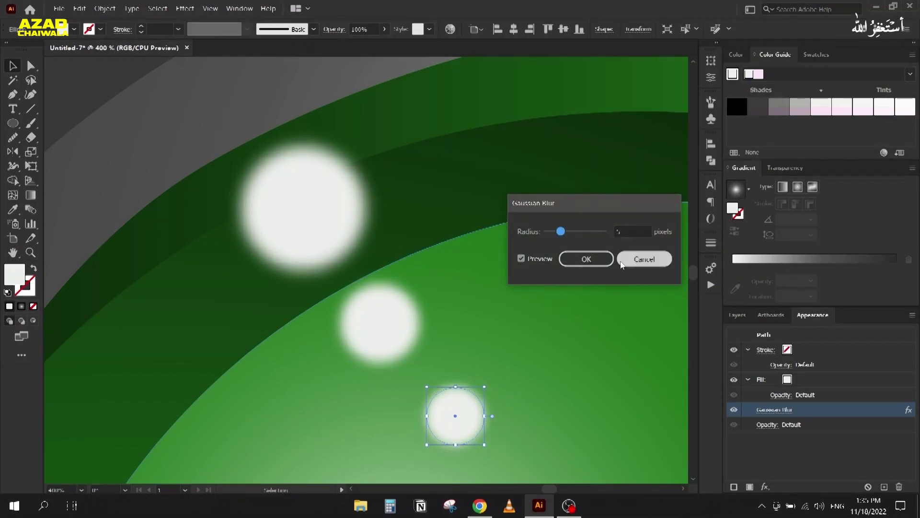
left_click(586, 259)
- Group all the parts of the Sony Ericsson sphere, including its highlight circles
scroll(510, 267, "down", 3)
scroll(511, 267, "down", 3)
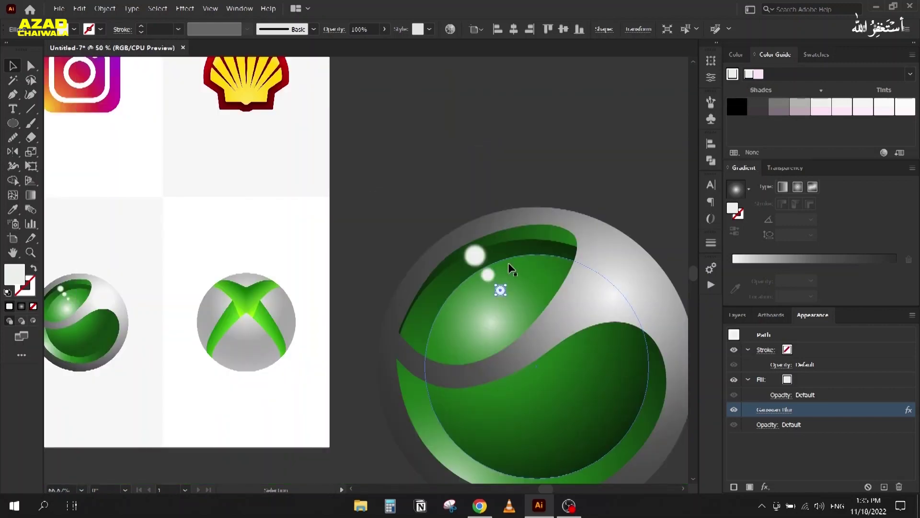
left_click(434, 238)
left_click_drag(596, 405, 575, 398)
key("ctrl+g")
- Move the grouped Sony Ericsson sphere onto the right half of the white artboard beside the reference image
scroll(460, 357, "down", 1)
left_click_drag(462, 368, 164, 283)
left_click(167, 365)
left_click_drag(158, 363, 187, 358)
left_click_drag(117, 207, 289, 341)
left_click_drag(214, 222, 265, 221)
left_click(153, 226)
left_click_drag(153, 227, 249, 264)
left_click_drag(351, 124, 390, 137)
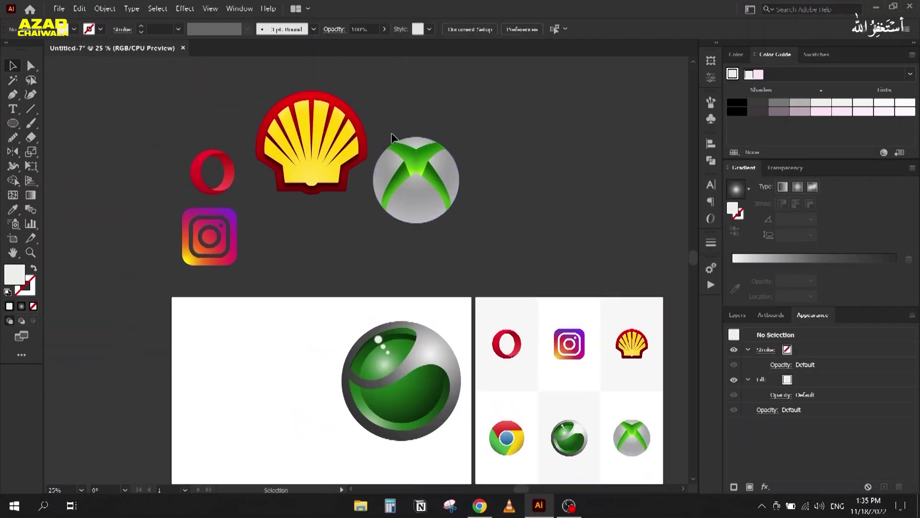
- Move the Xbox, Instagram and Opera logos onto the artboard beside the Sony Ericsson sphere
left_click(392, 144)
left_click_drag(421, 189, 245, 363)
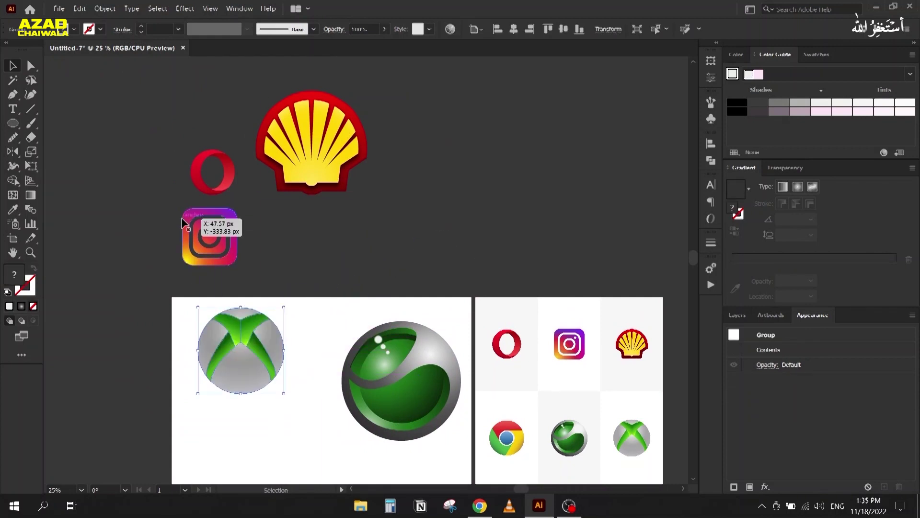
left_click_drag(188, 229, 213, 444)
left_click_drag(201, 160, 322, 330)
- Move the Shell logo onto the artboard, scale it down and place it between the Instagram logo and the sphere
left_click(295, 127)
scroll(201, 148, "down", 2)
left_click_drag(285, 98, 286, 371)
left_click_drag(246, 328, 290, 366)
left_click_drag(317, 400, 296, 392)
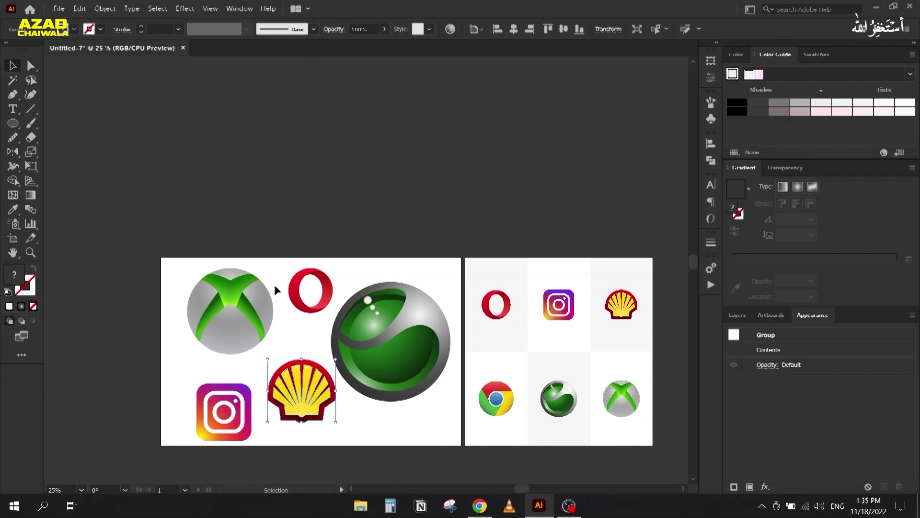
- Preview the artboard with the arranged logos as a JPEG in Save for Web, without saving it
left_click(59, 8)
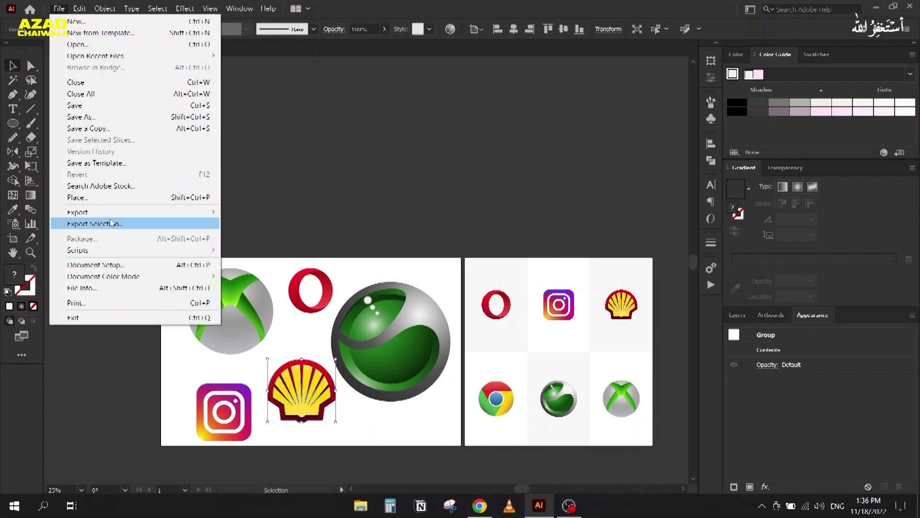
mouse_move(110, 211)
left_click(254, 235)
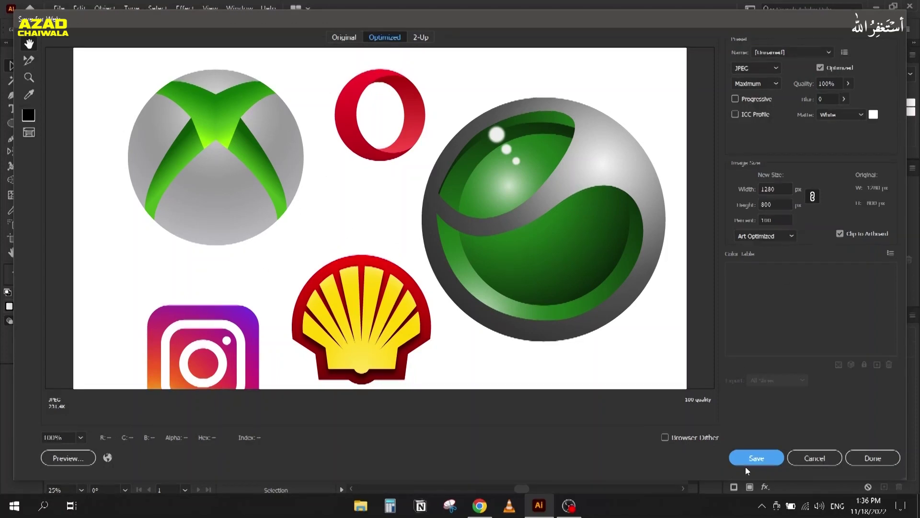
left_click(814, 458)
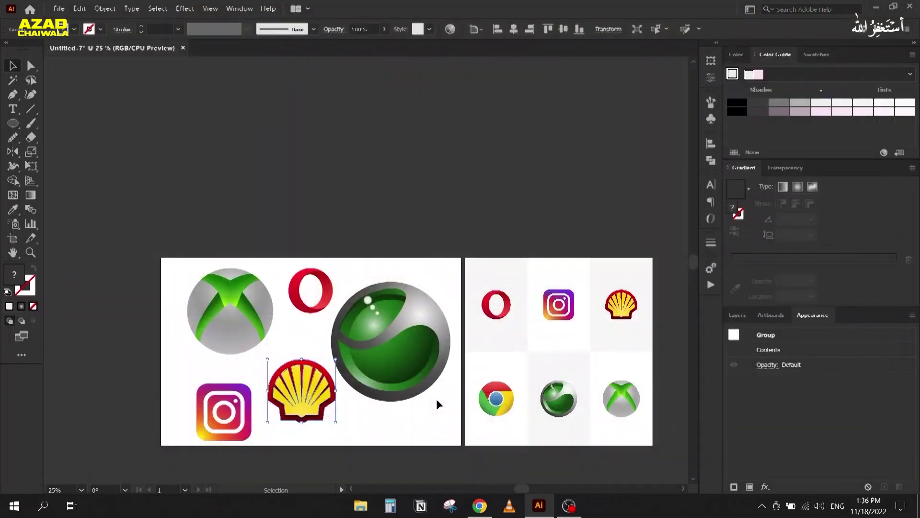